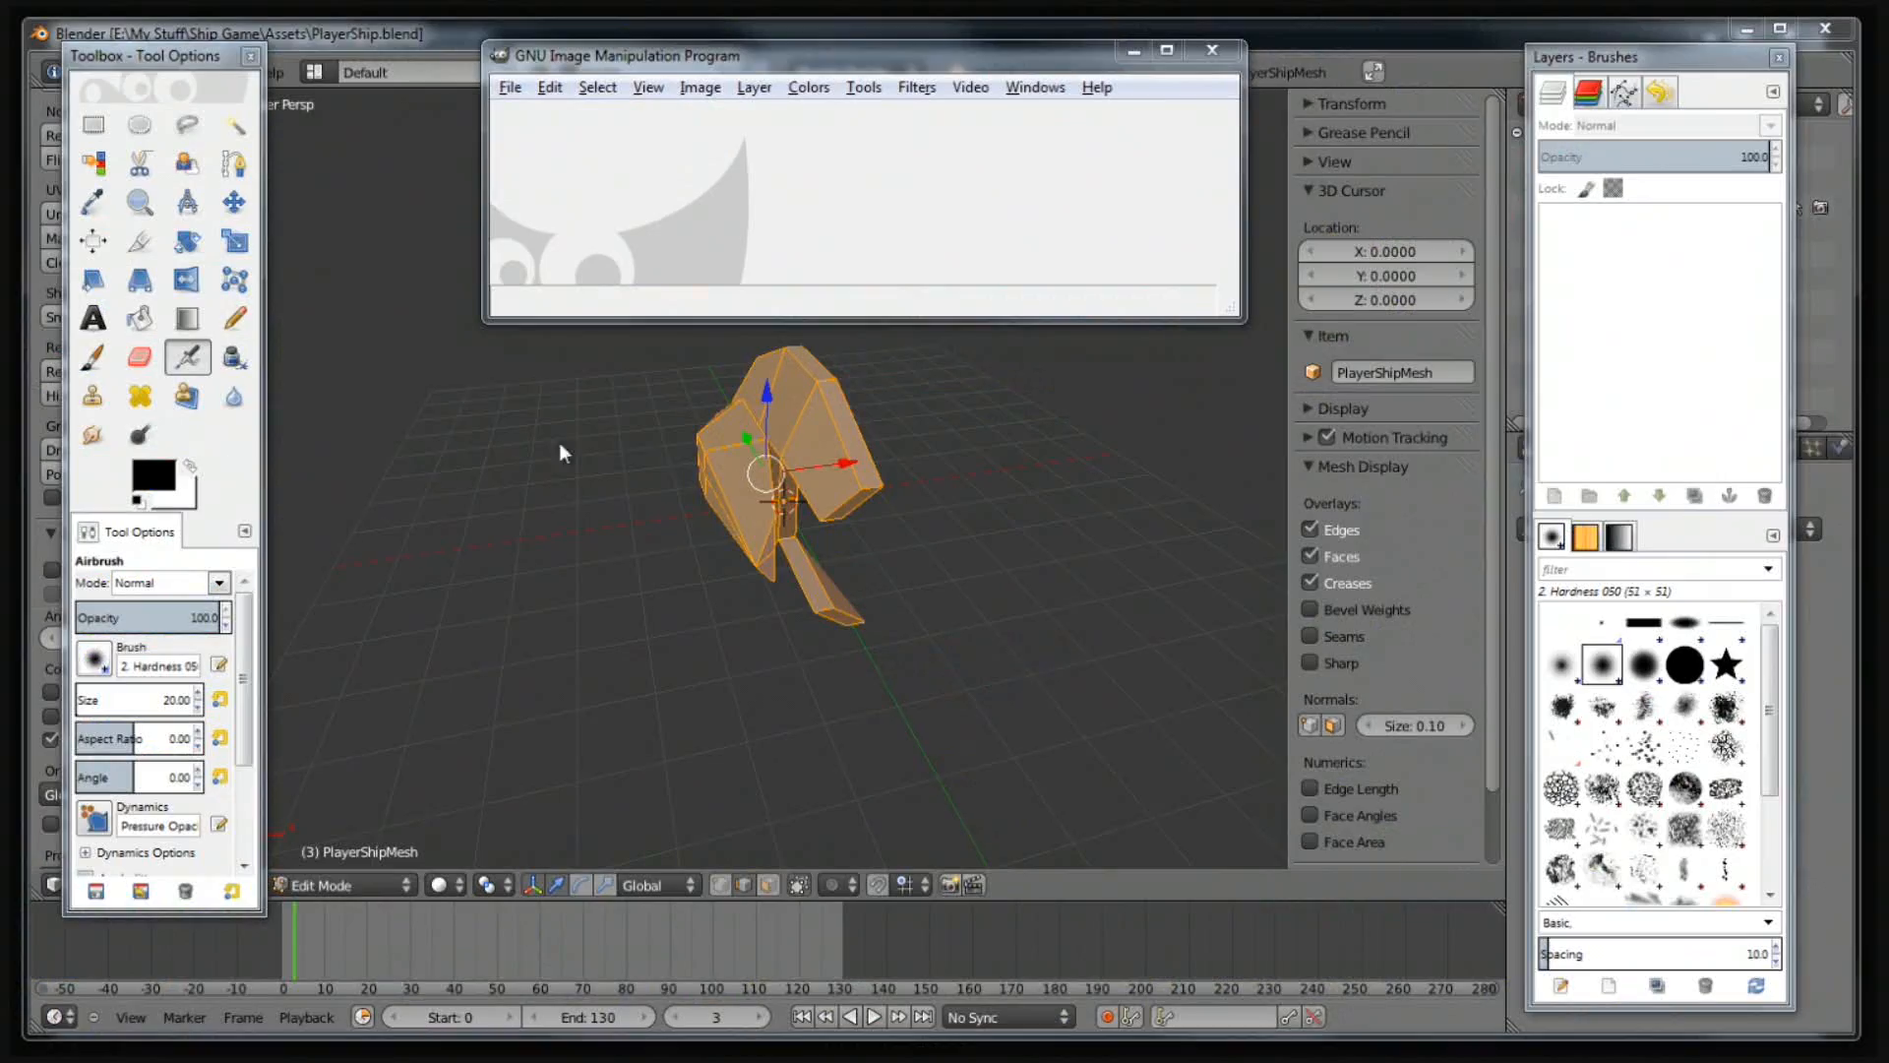
# Switch to Blender and open EnemySpaceShip.blend from the Assets folder.
pyautogui.moveTo(800, 67); pyautogui.dragTo(865, 62)
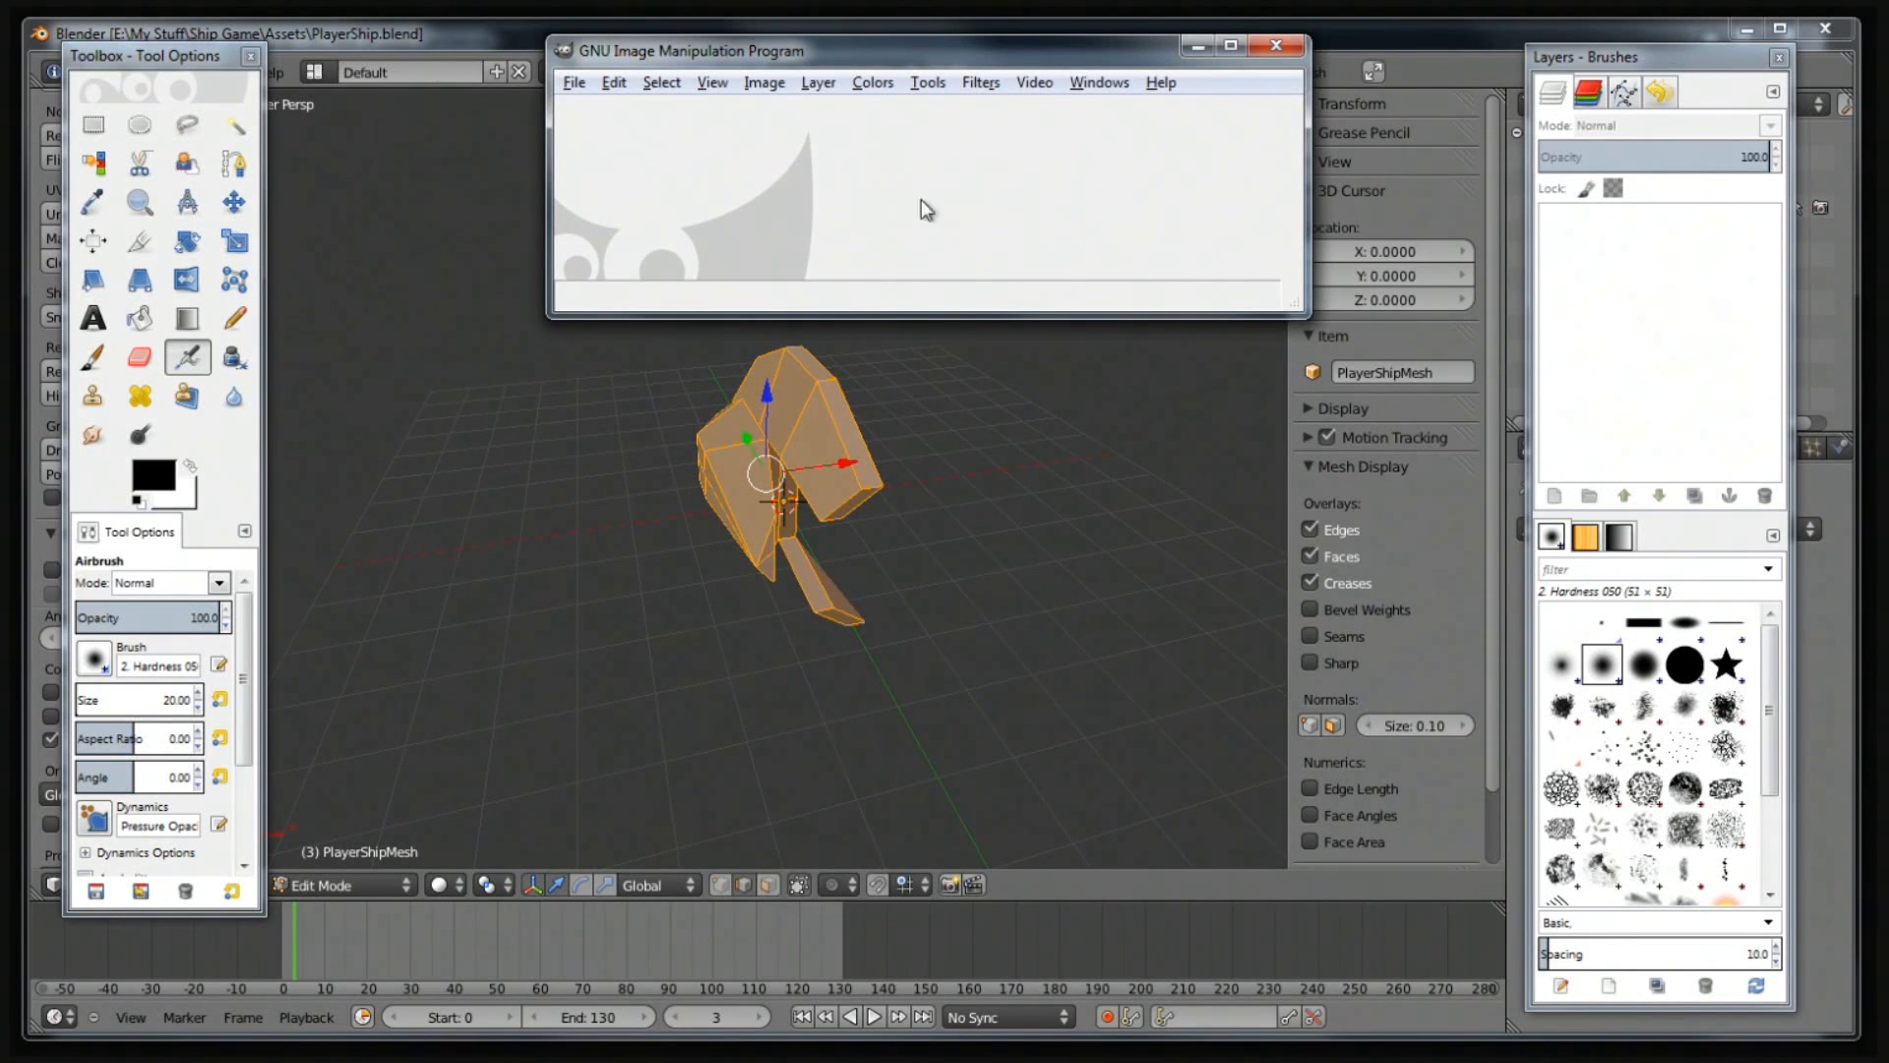
pyautogui.click(1071, 569)
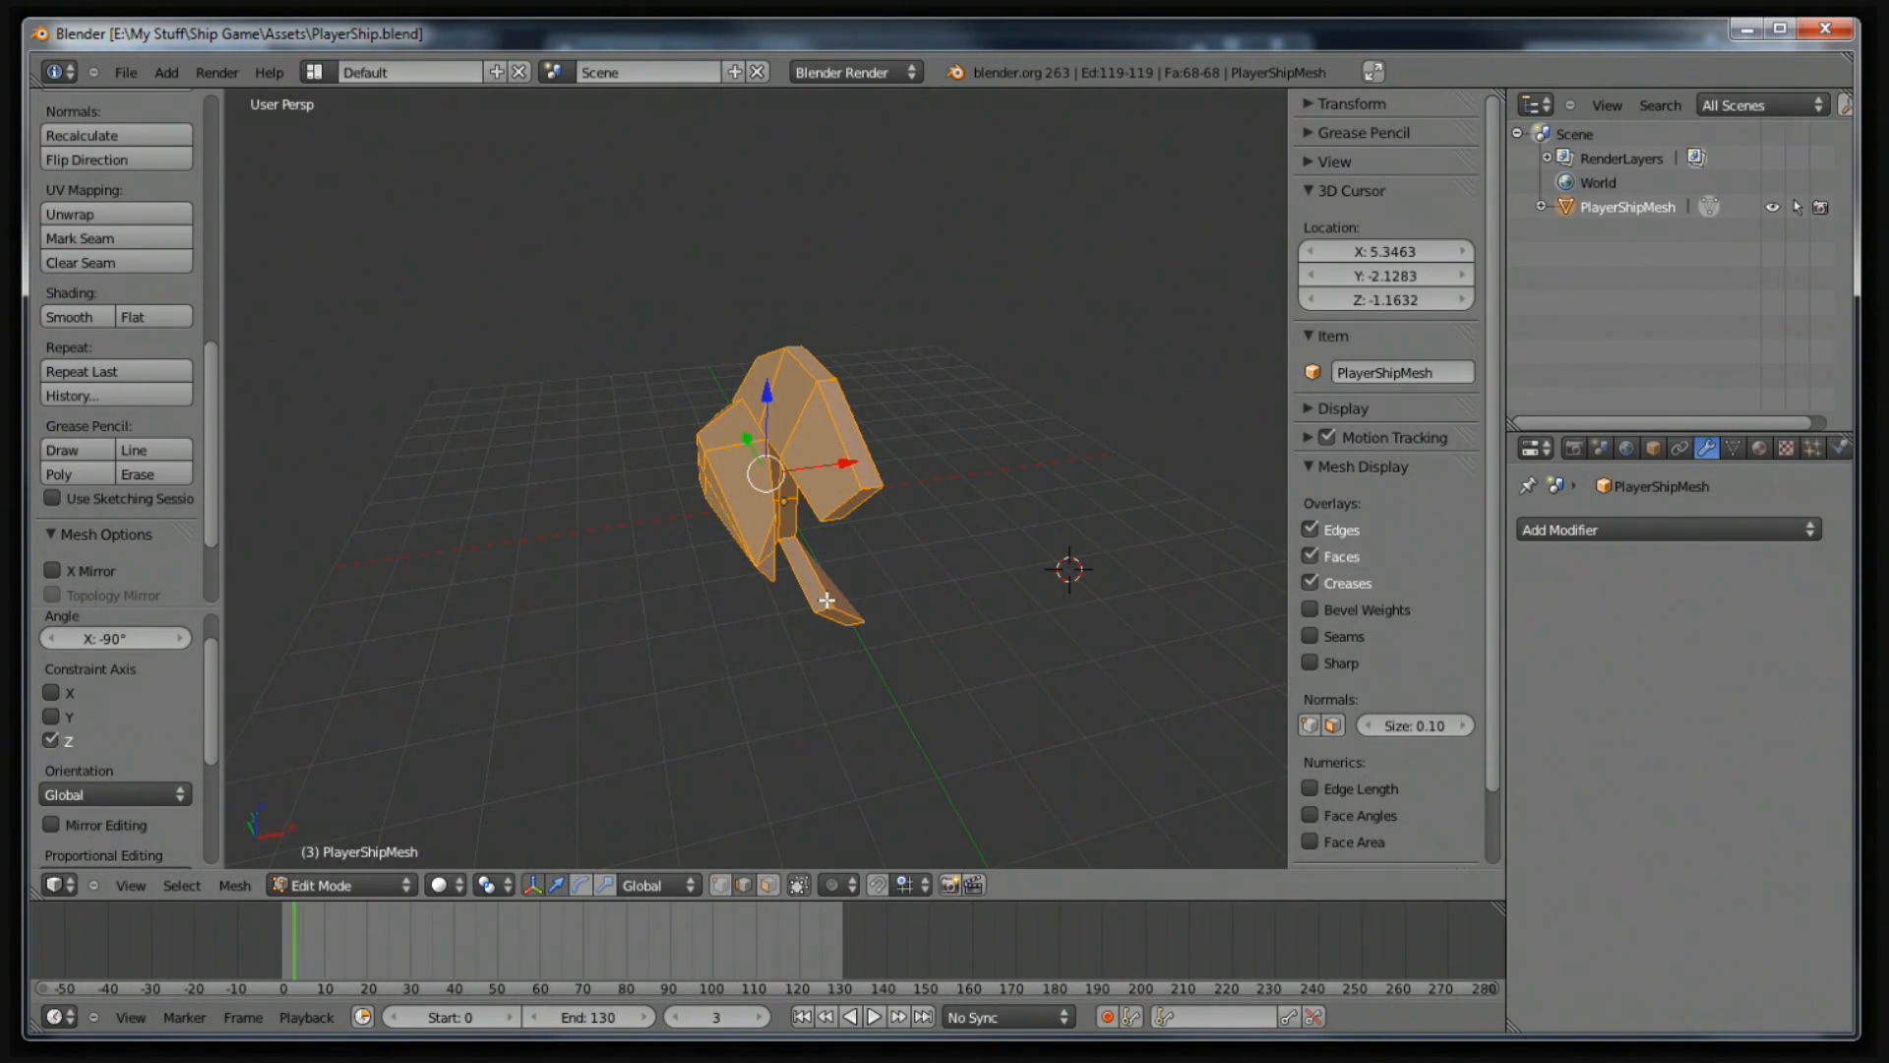
pyautogui.hotkey('ctrl', 'o')
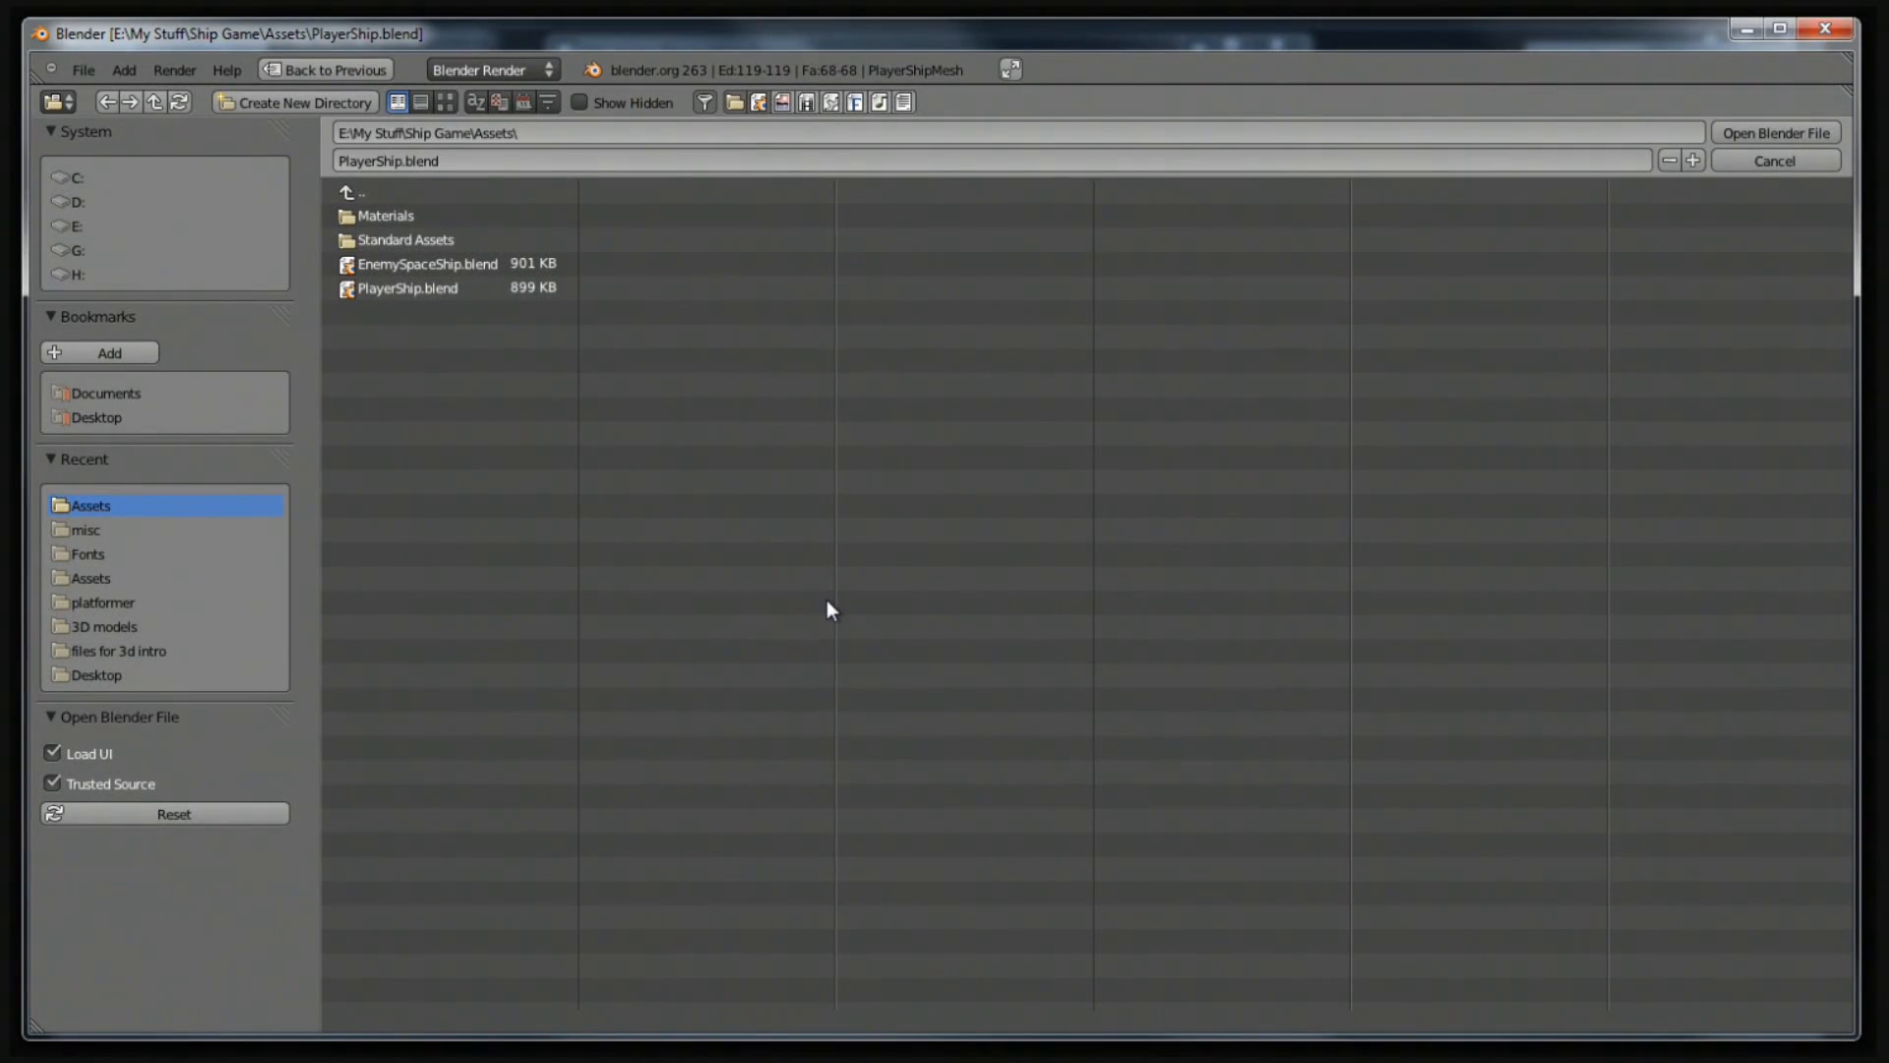
pyautogui.click(431, 258)
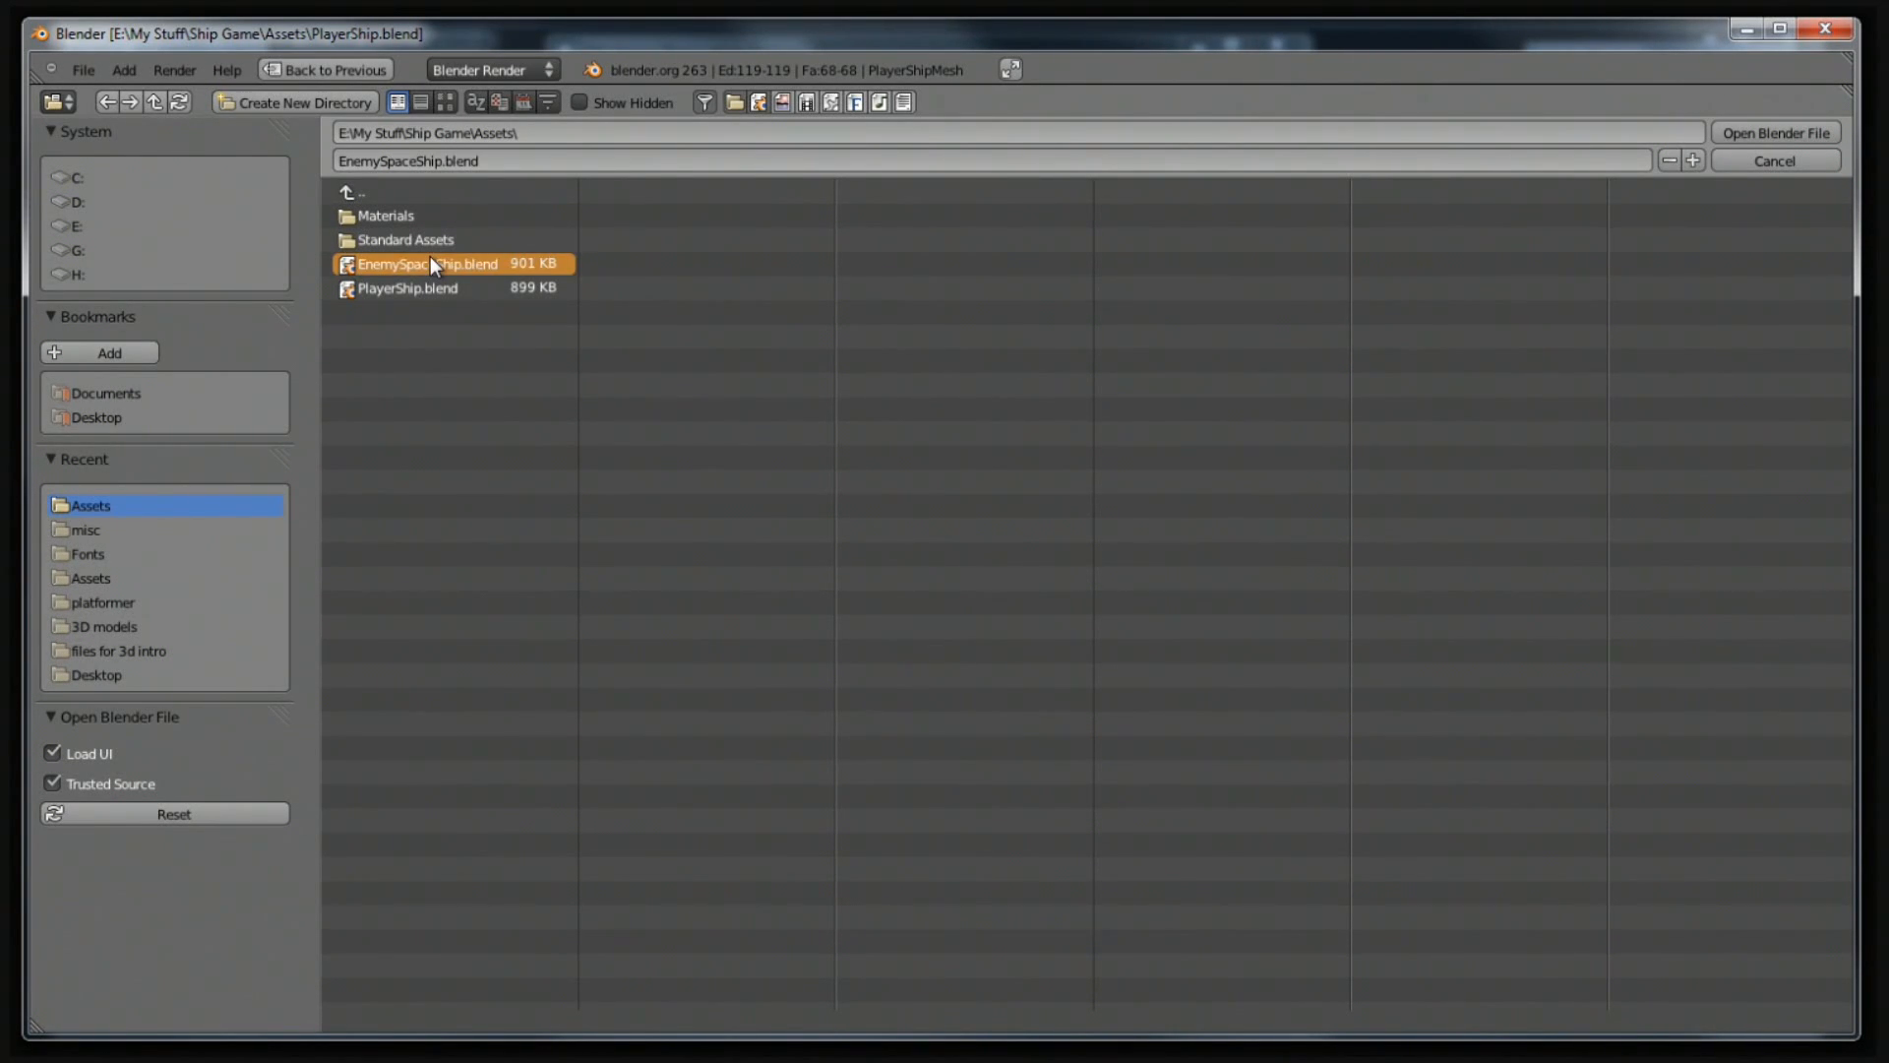
pyautogui.doubleClick(429, 260)
# Set the mesh selection mode to edges and deselect the whole spaceship.
pyautogui.moveTo(754, 443); pyautogui.dragTo(805, 454, button='middle')
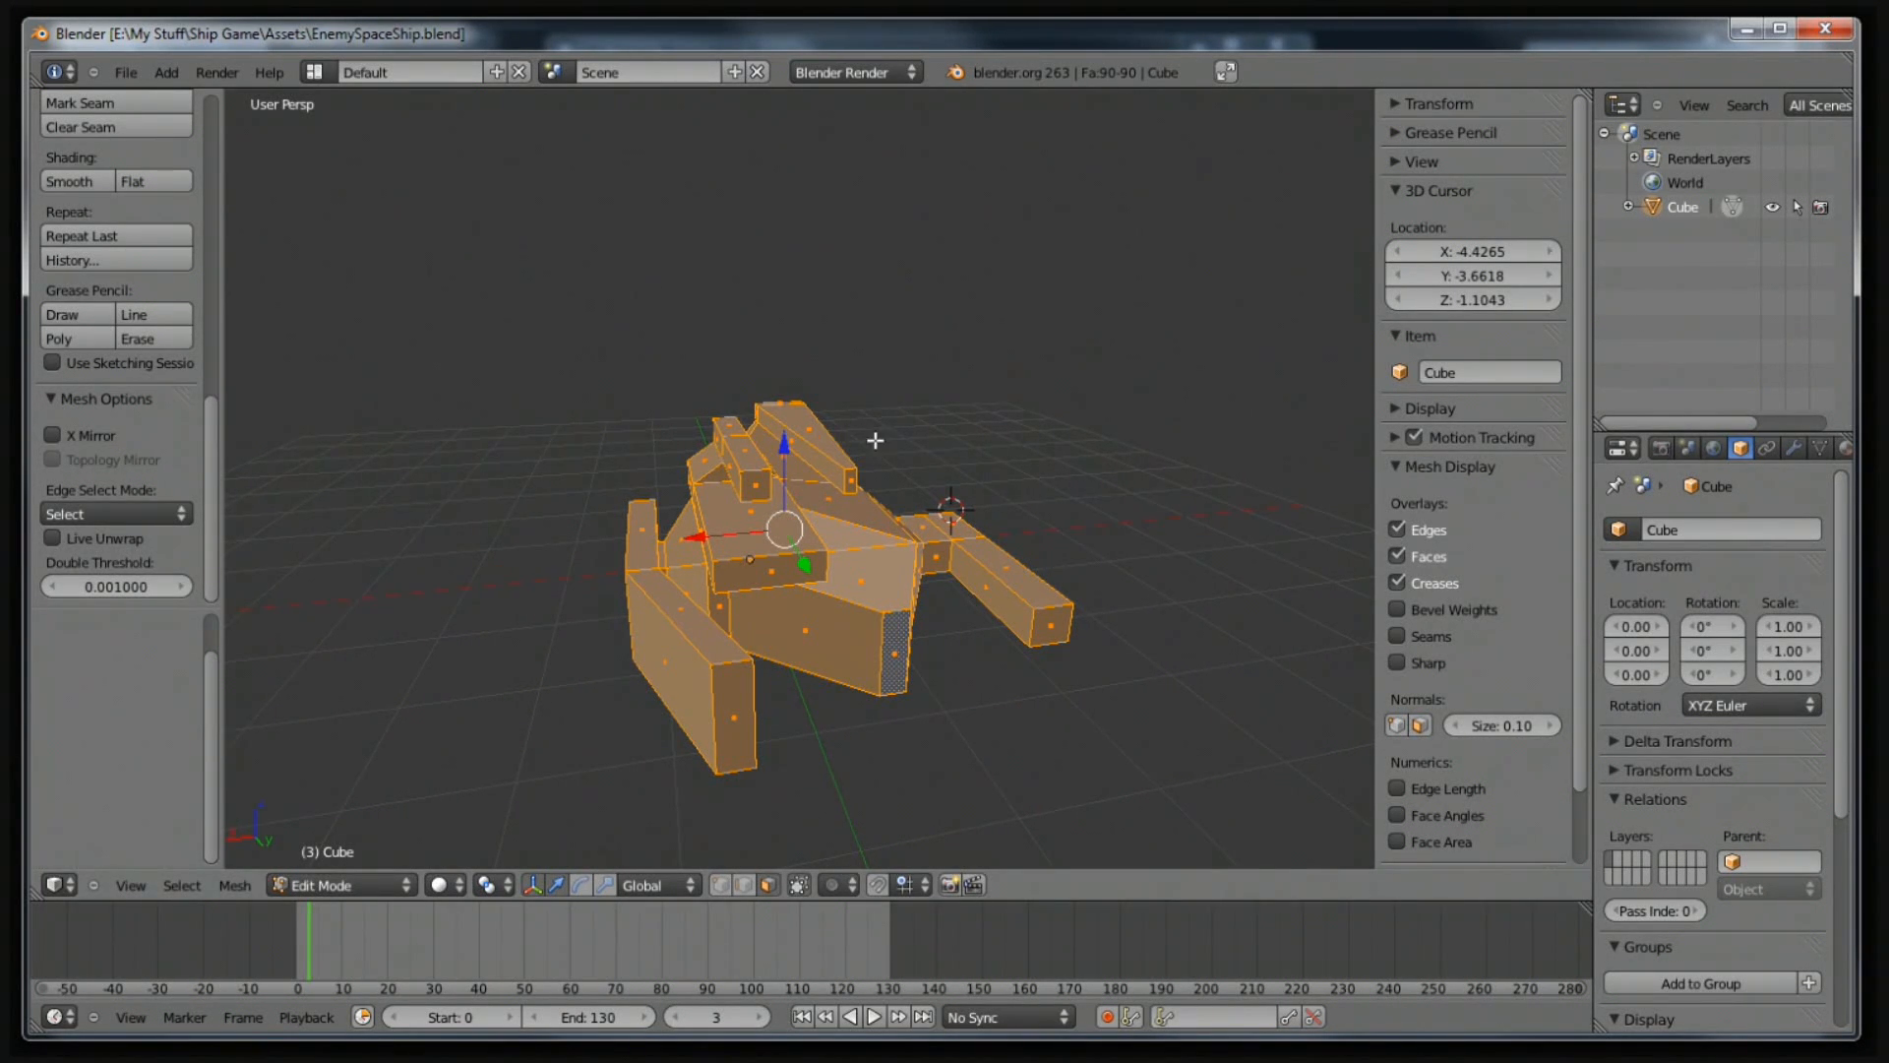
pyautogui.moveTo(934, 529); pyautogui.dragTo(798, 506, button='middle')
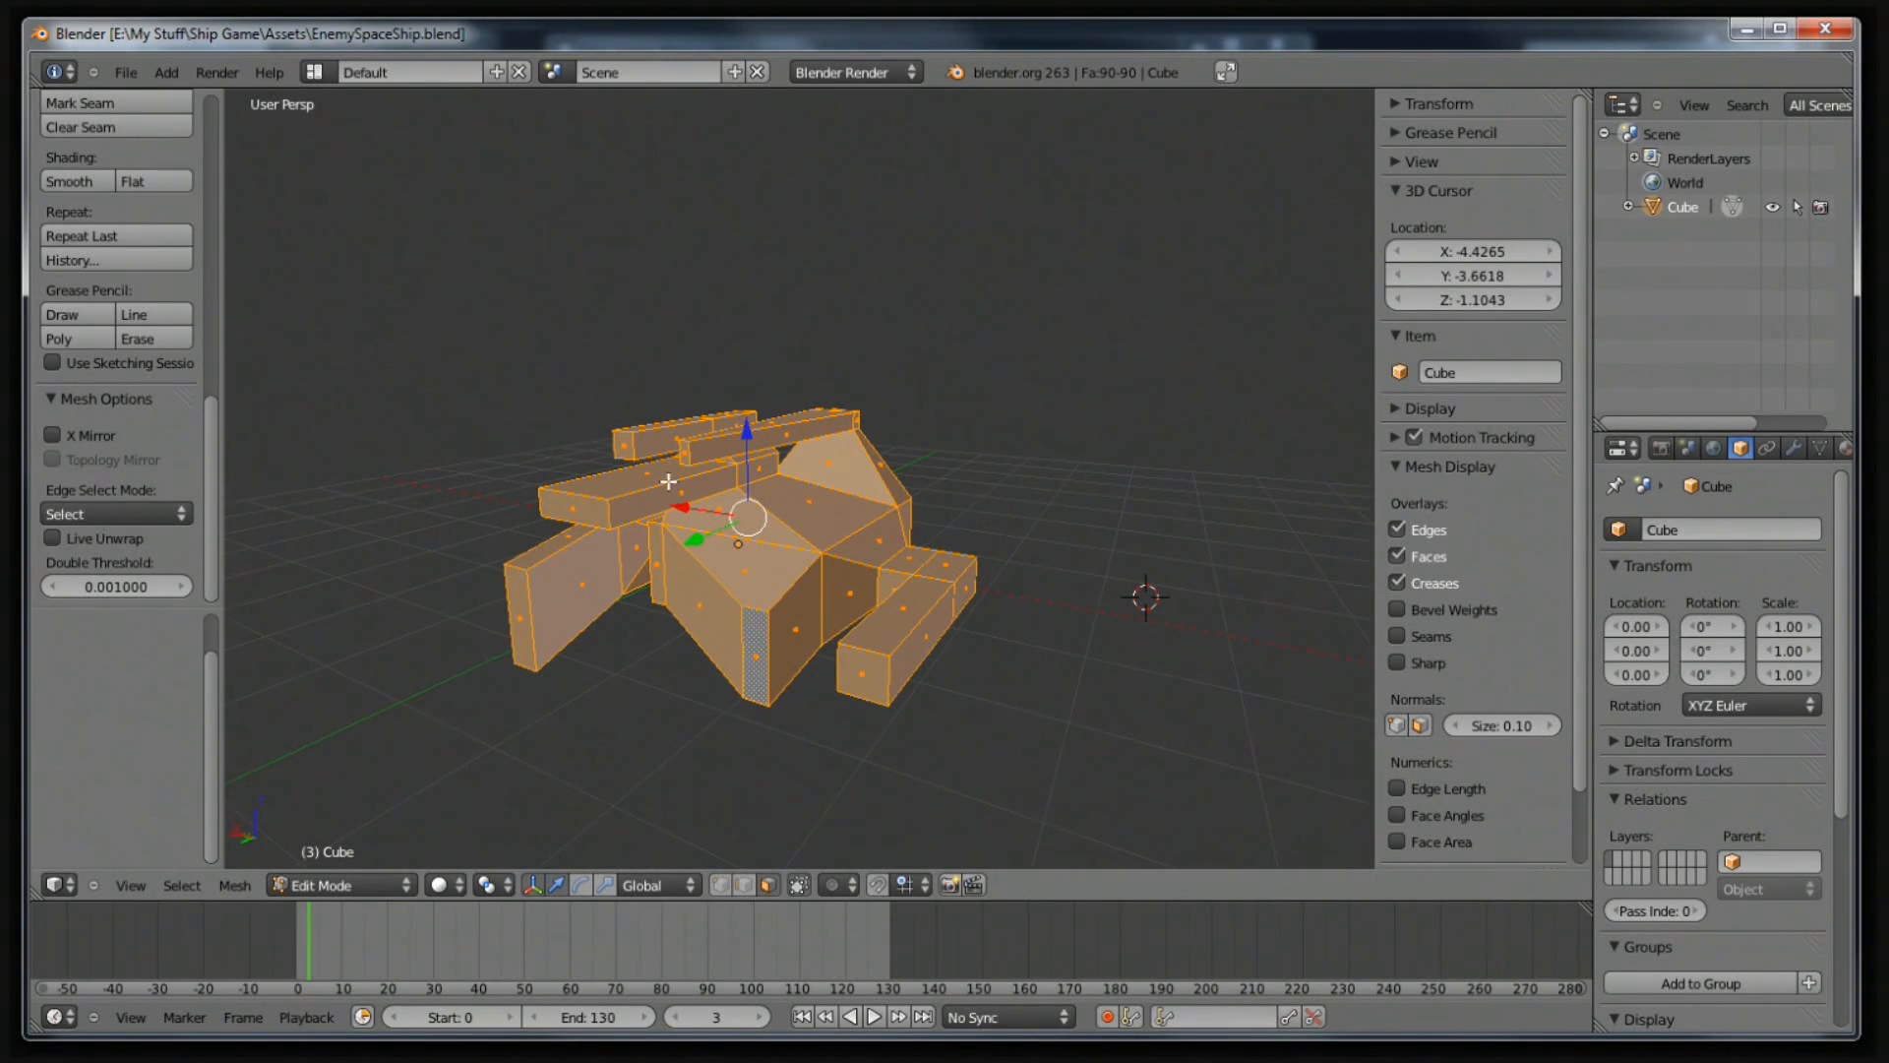
pyautogui.click(745, 886)
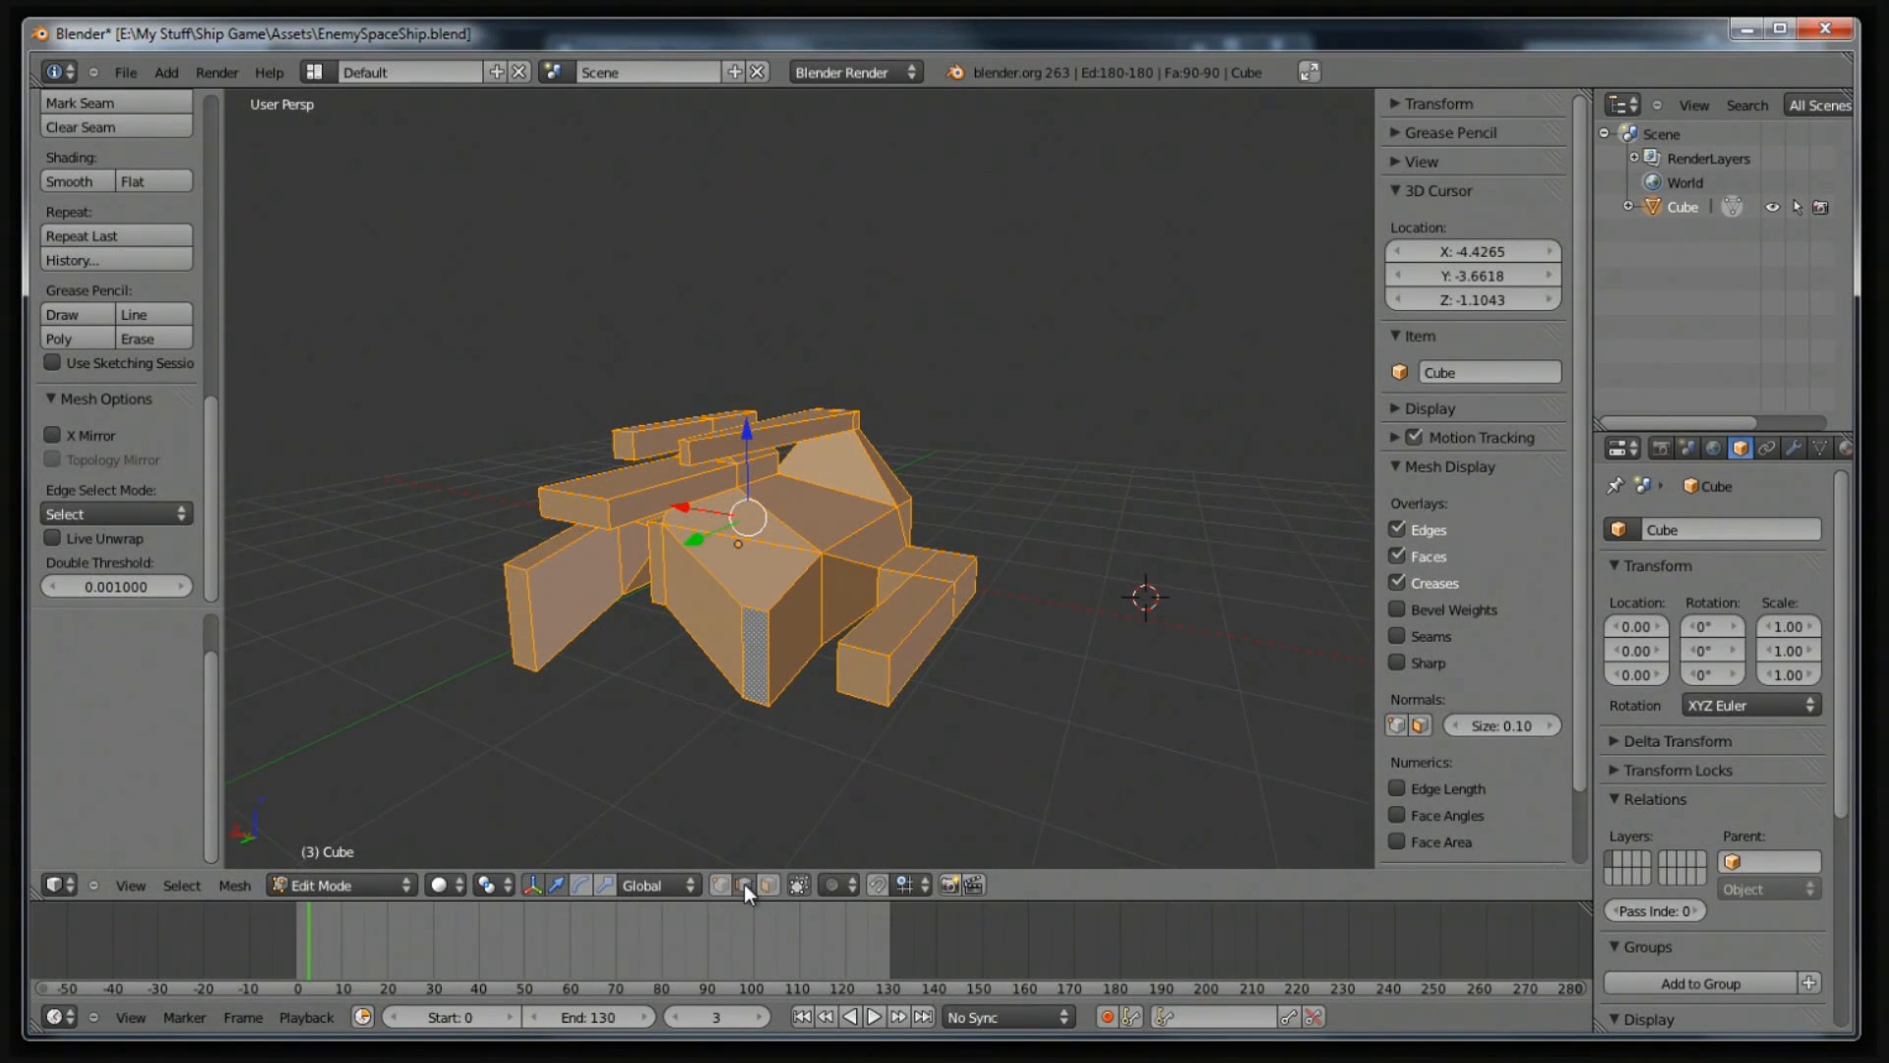
pyautogui.press('a')
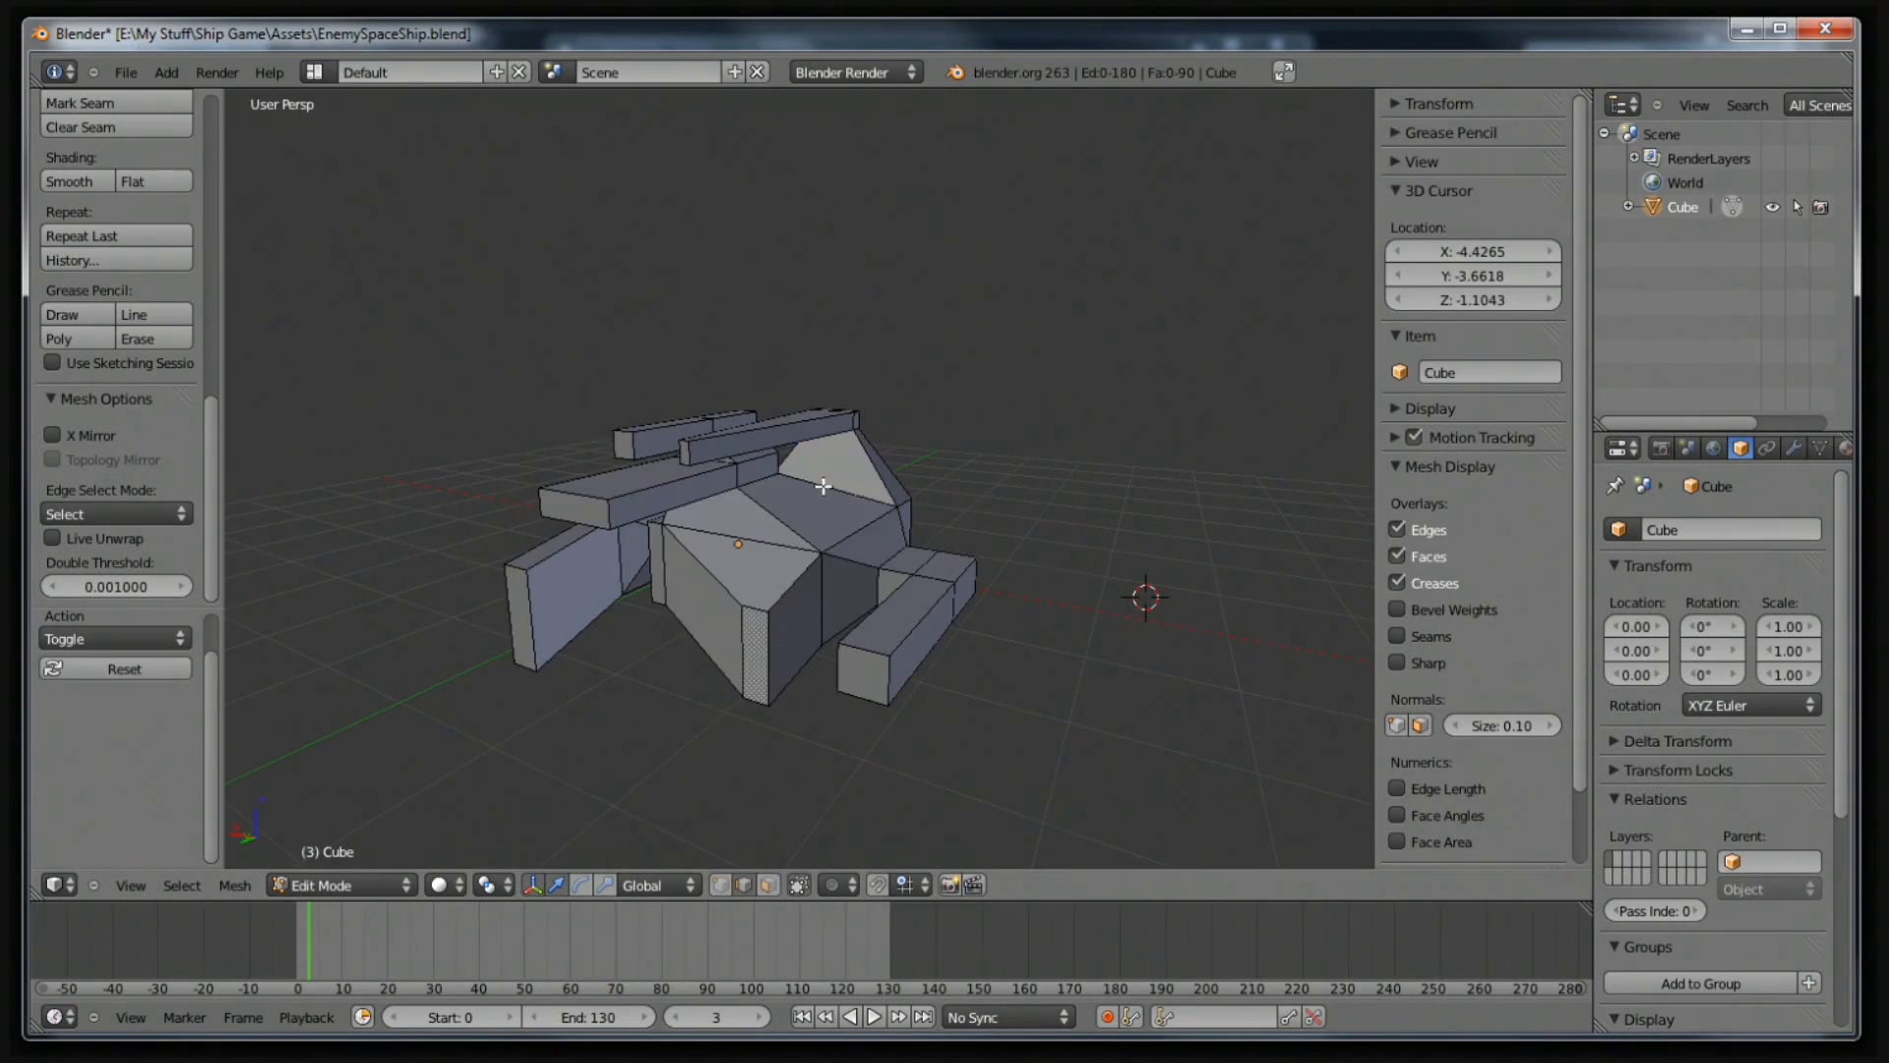
pyautogui.moveTo(935, 460); pyautogui.dragTo(1234, 451, button='middle')
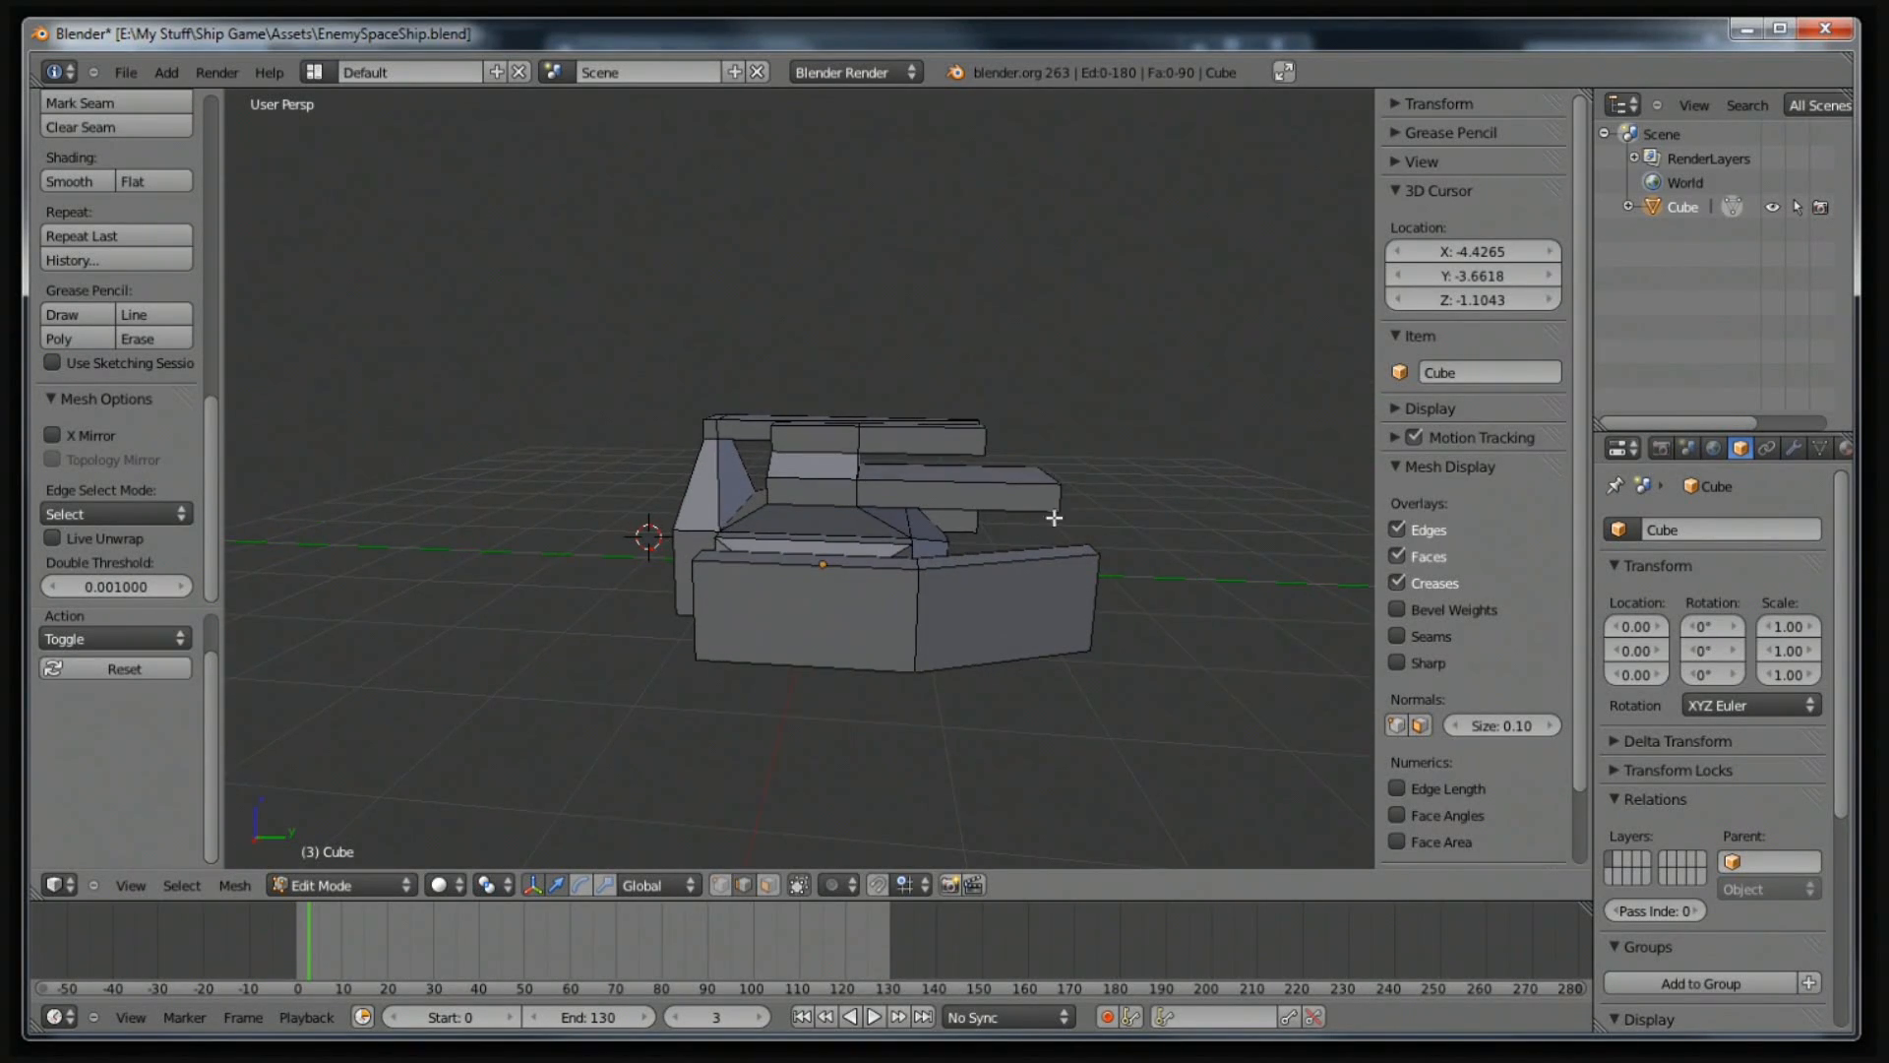
pyautogui.rightClick(866, 569)
pyautogui.keyDown('shift'); pyautogui.rightClick(978, 569); pyautogui.keyUp('shift')
pyautogui.keyDown('shift'); pyautogui.rightClick(1089, 598); pyautogui.keyUp('shift')
pyautogui.keyDown('shift'); pyautogui.rightClick(1052, 653); pyautogui.keyUp('shift')
pyautogui.keyDown('shift'); pyautogui.rightClick(711, 657); pyautogui.keyUp('shift')
pyautogui.keyDown('shift'); pyautogui.rightClick(701, 621); pyautogui.keyUp('shift')
pyautogui.moveTo(764, 614); pyautogui.dragTo(638, 650, button='middle')
pyautogui.press('a')
# Select the entire spaceship mesh, mark all of its edges as seams, and clear the selection.
pyautogui.press('a')
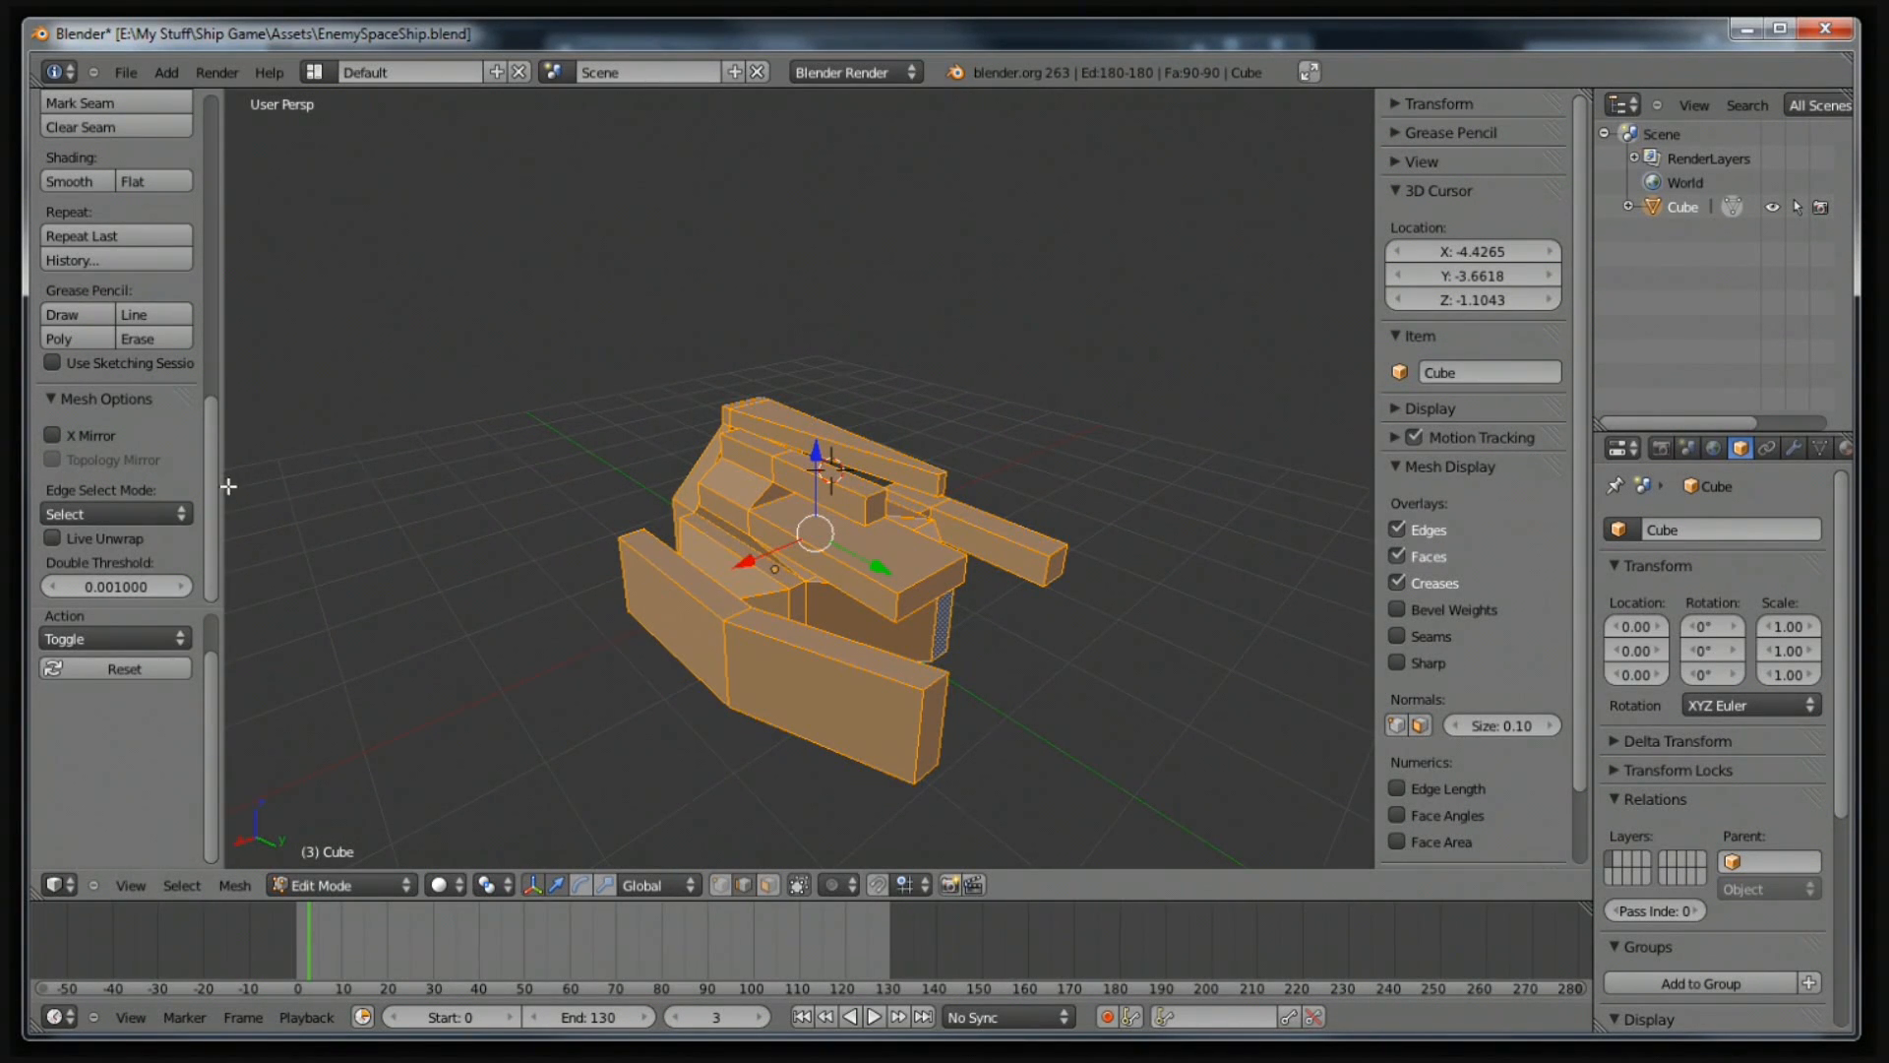
pyautogui.scroll(6, 120, 452)
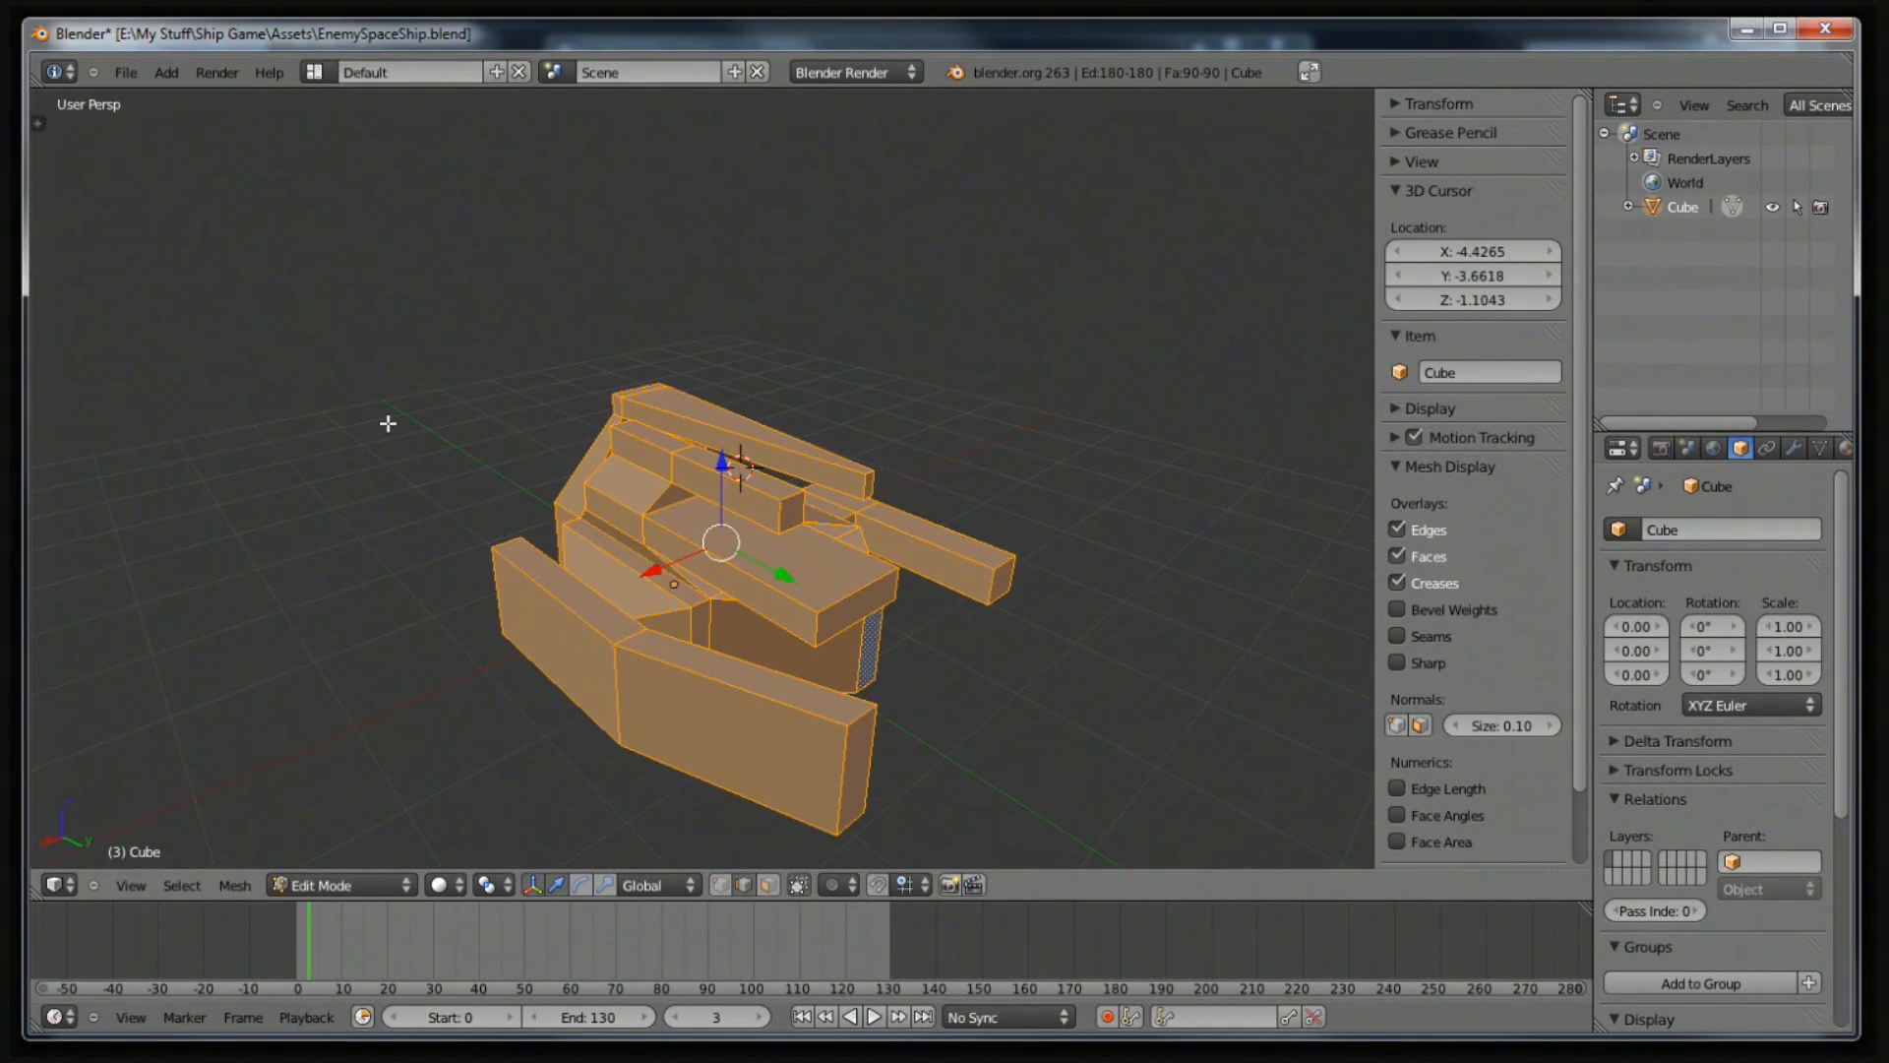
pyautogui.press('t')
pyautogui.press('t')
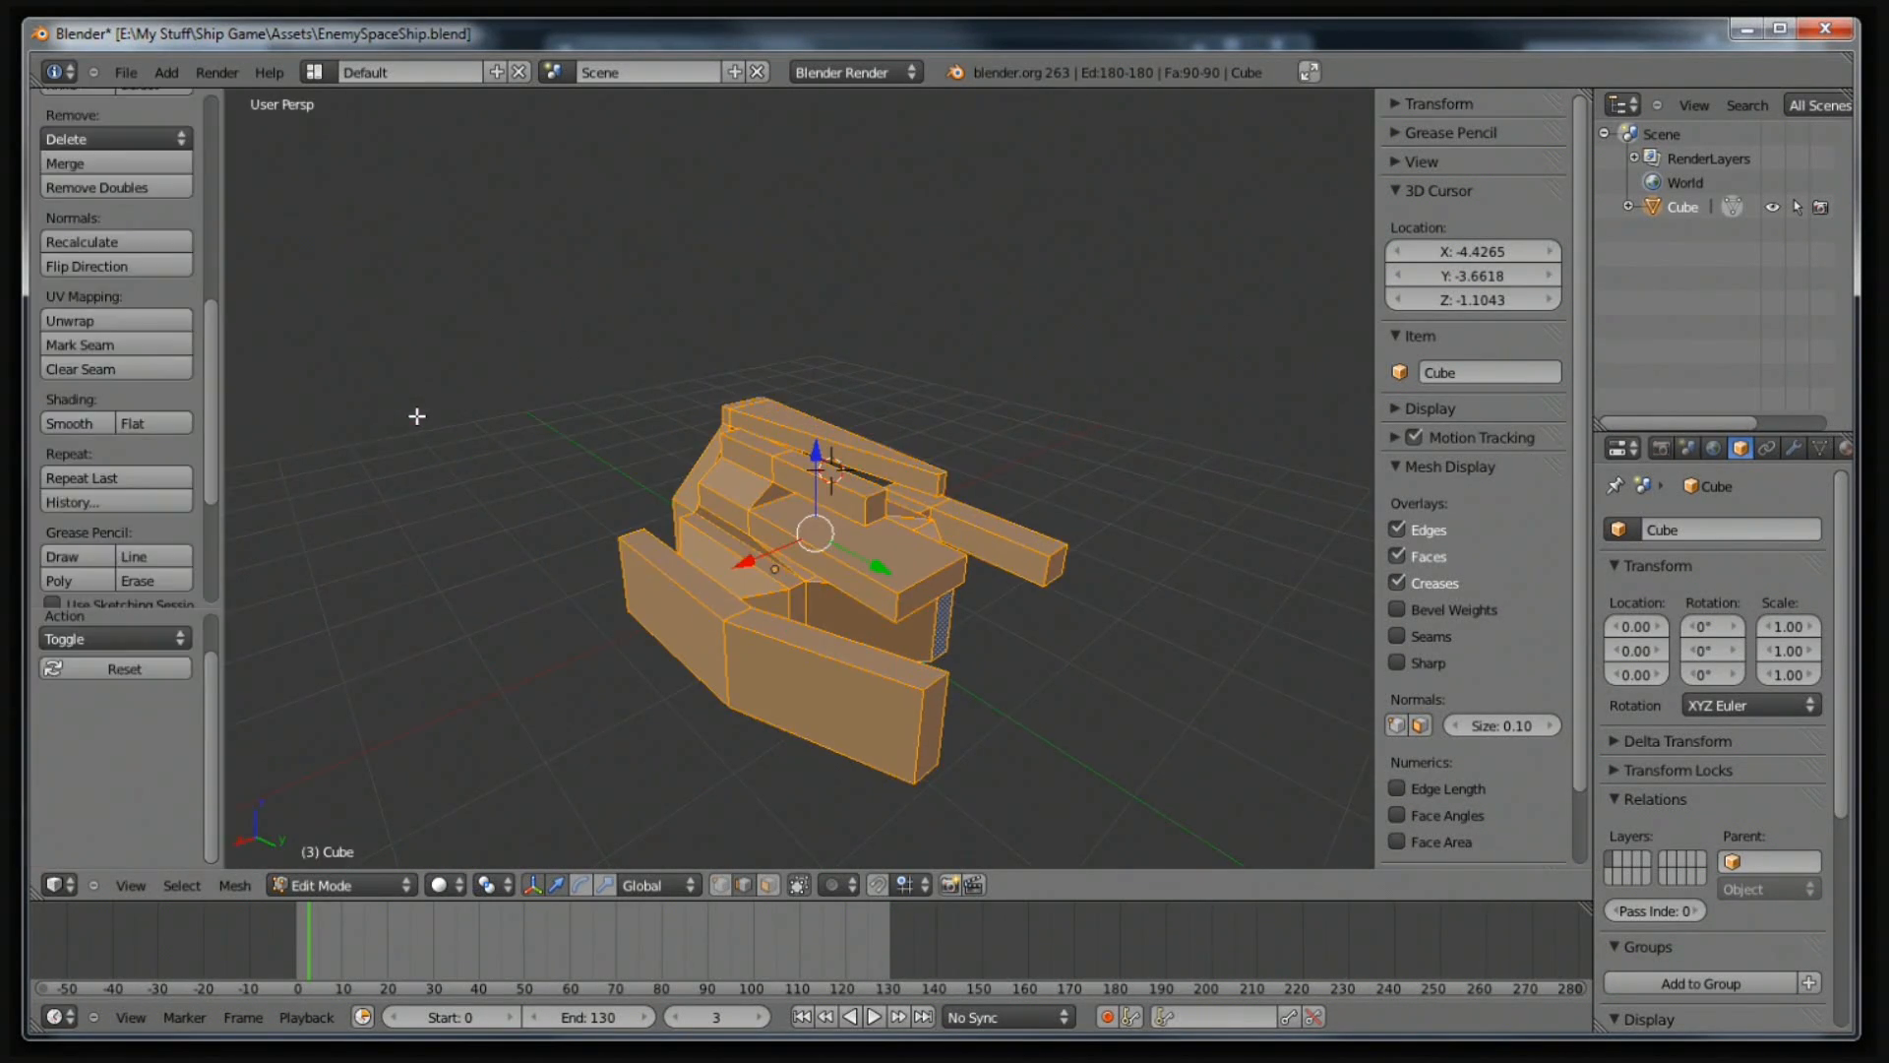
pyautogui.click(115, 347)
pyautogui.moveTo(903, 584); pyautogui.dragTo(1111, 544, button='middle')
pyautogui.press('a')
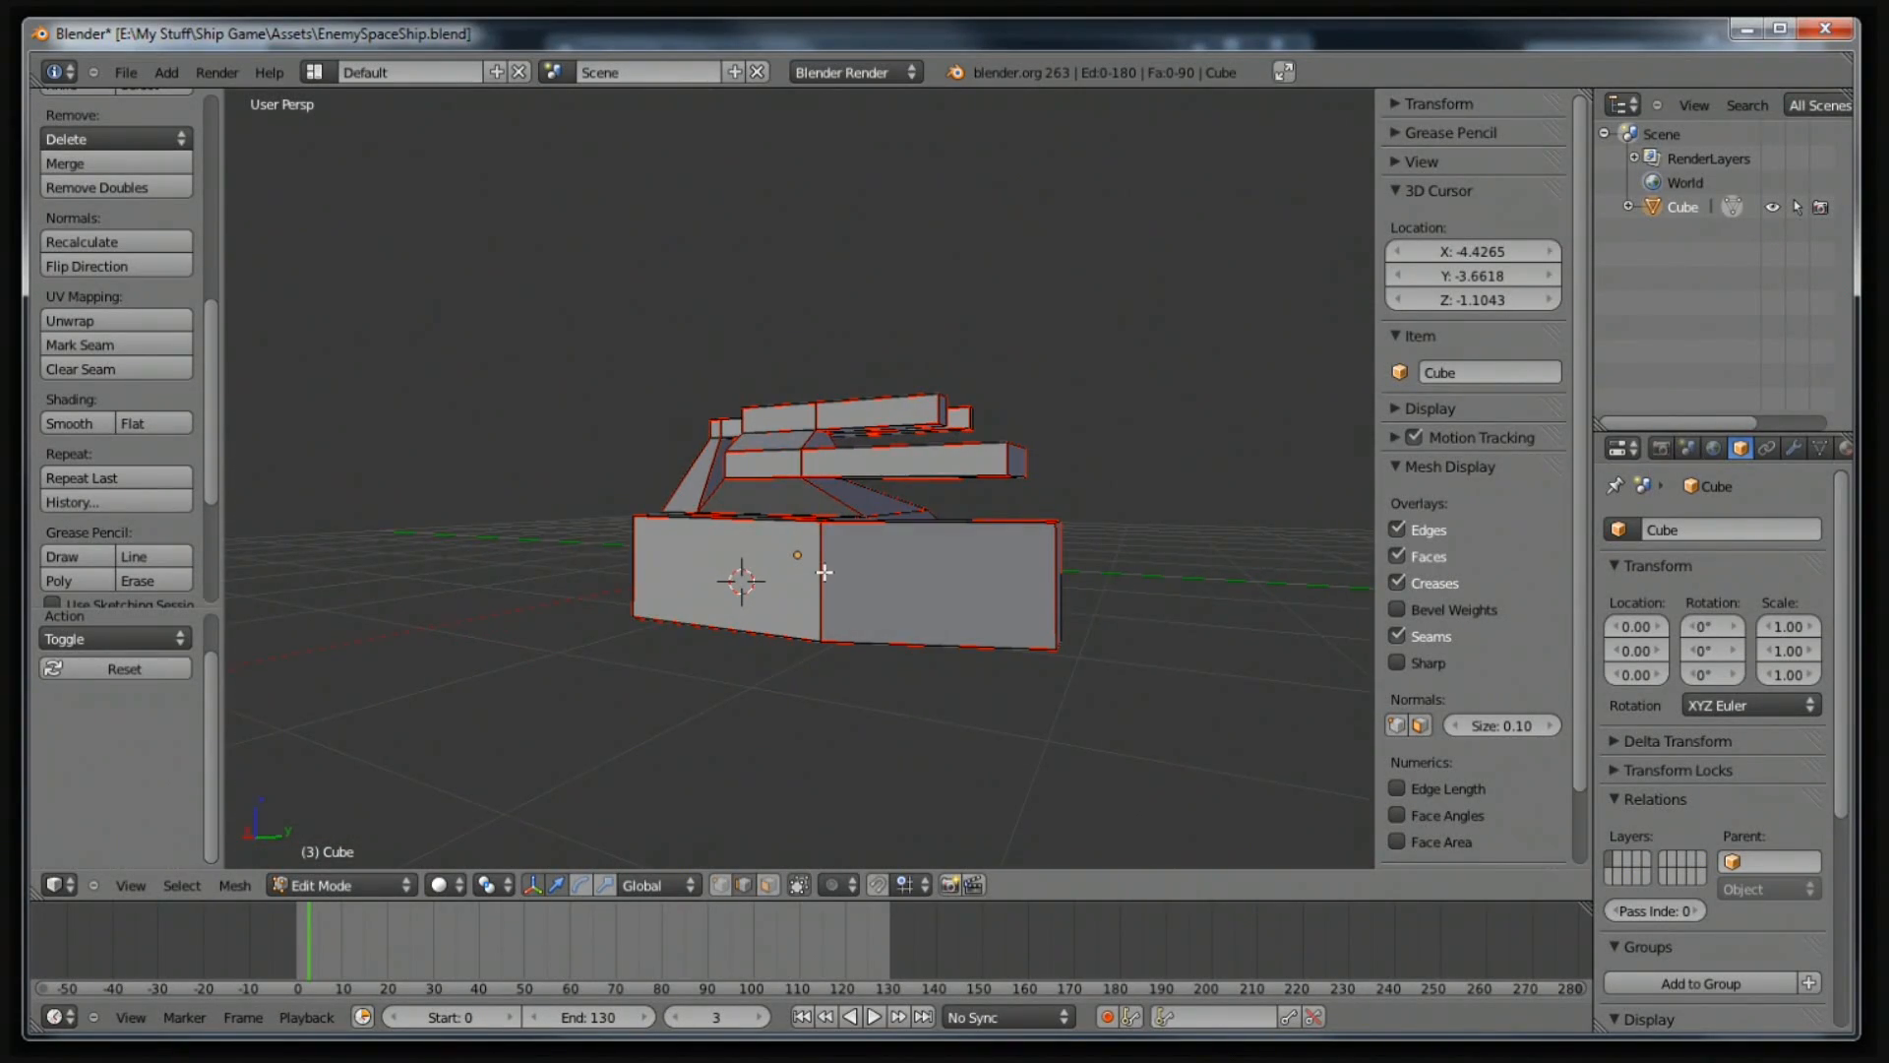
# Clear the seams from chosen edges on the hull's underside, the wing connectors and the bends of the side wings, leaving nothing selected.
pyautogui.moveTo(949, 583)
pyautogui.mouseDown(button='middle')
pyautogui.moveTo(1214, 649)
pyautogui.moveTo(1286, 639)
pyautogui.moveTo(949, 577)
pyautogui.mouseUp(button='middle')
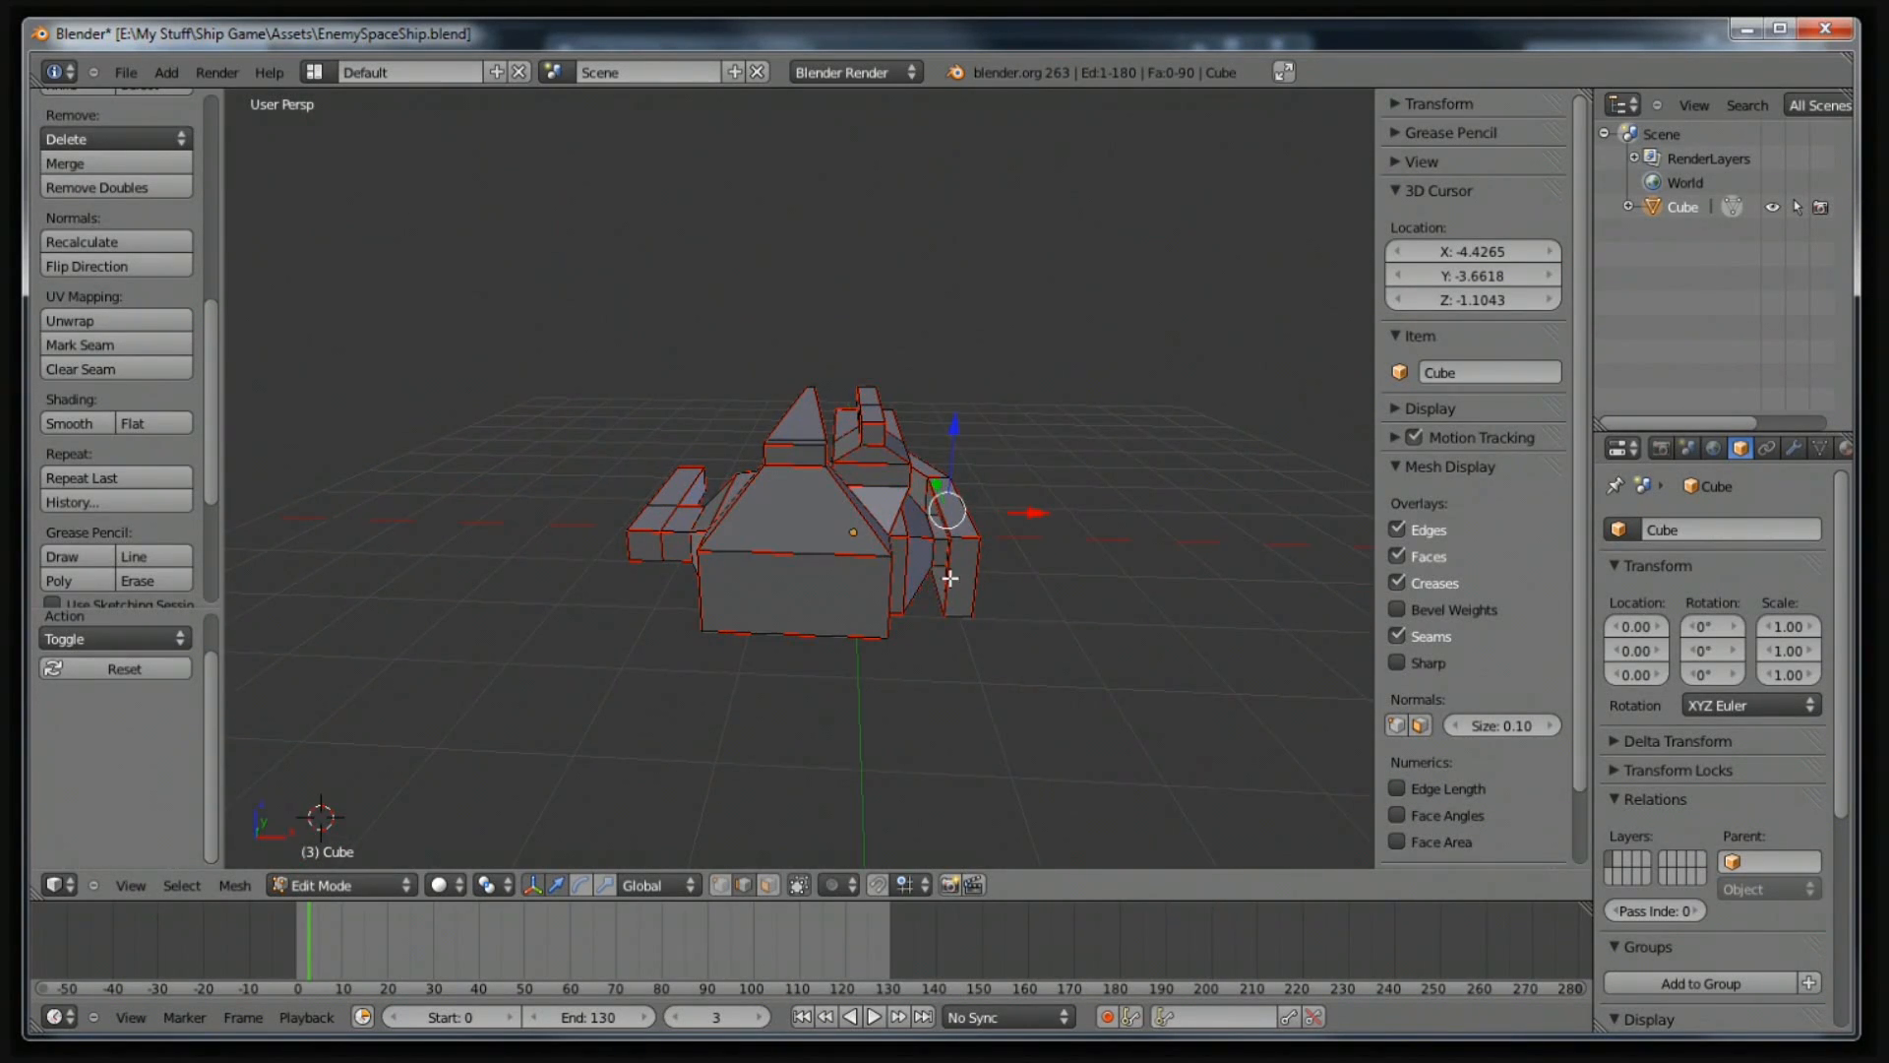
pyautogui.moveTo(799, 461); pyautogui.dragTo(1017, 162, button='middle')
pyautogui.keyDown('shift'); pyautogui.rightClick(654, 548); pyautogui.keyUp('shift')
pyautogui.keyDown('shift'); pyautogui.rightClick(693, 416); pyautogui.keyUp('shift')
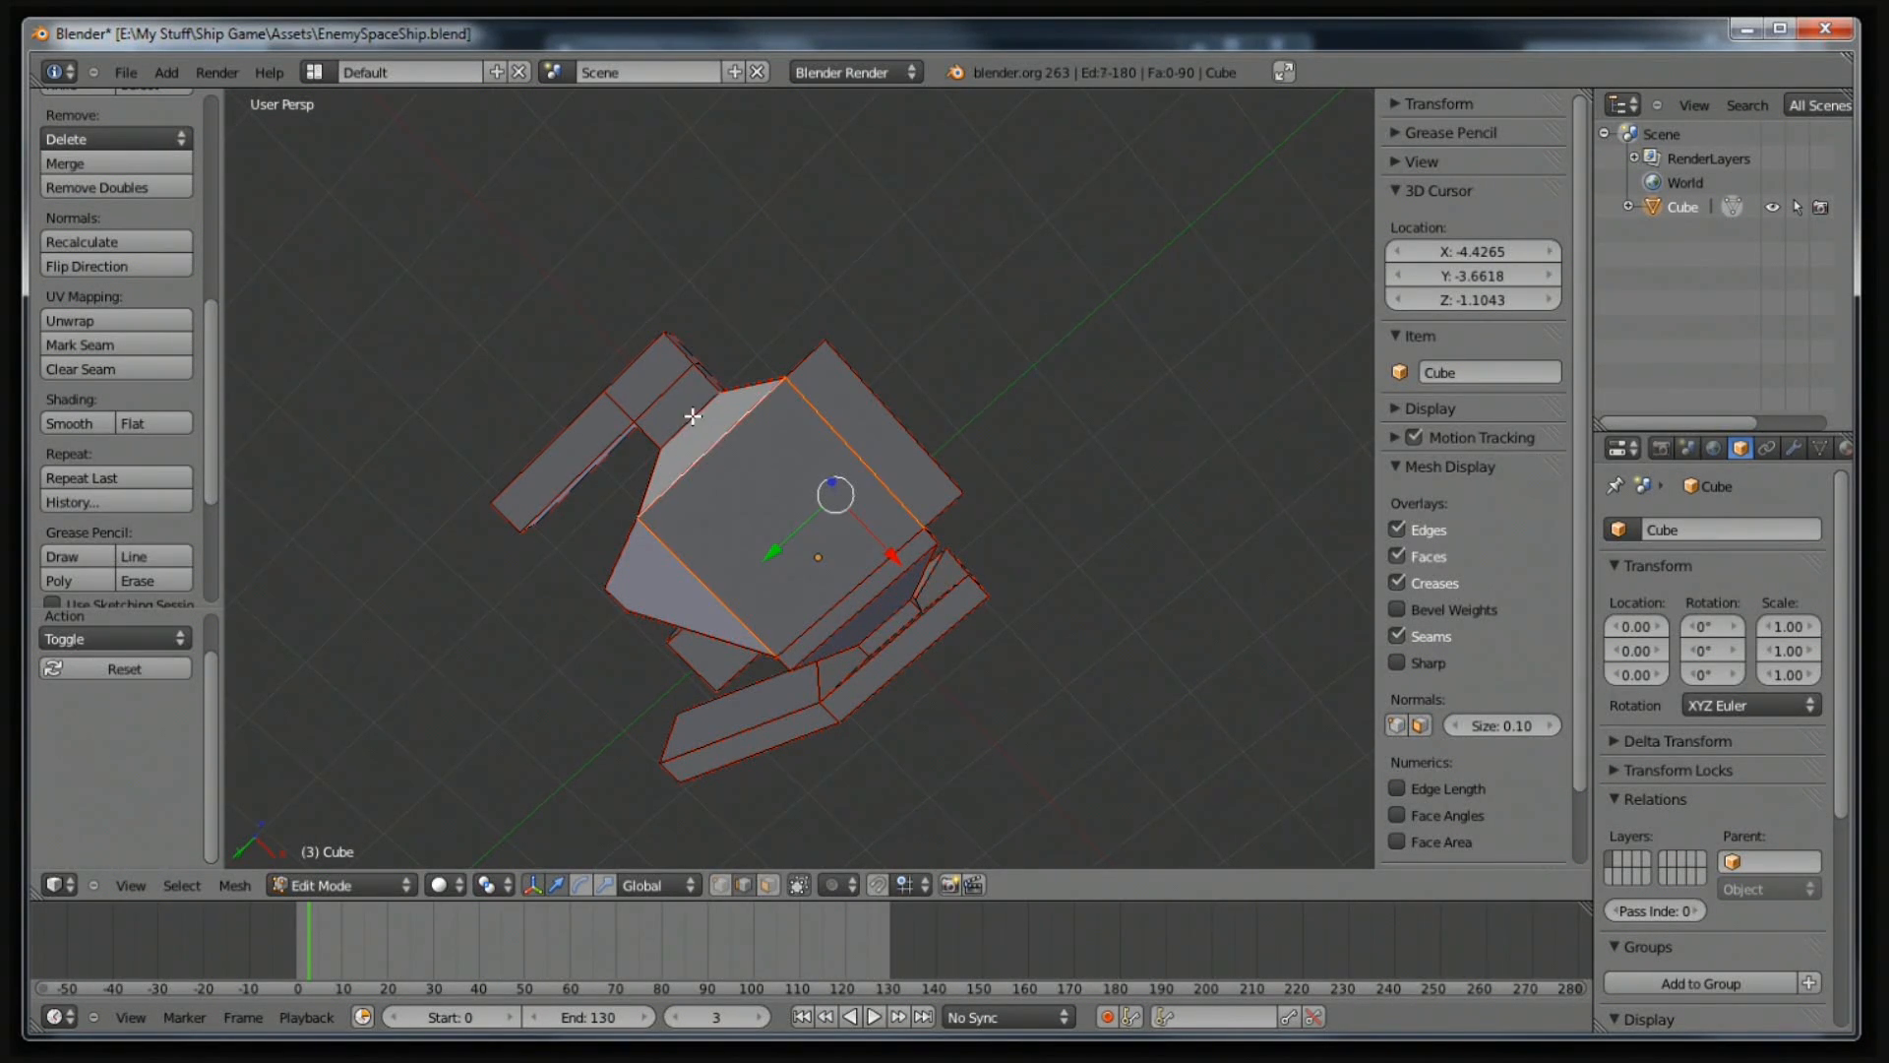
pyautogui.keyDown('shift'); pyautogui.rightClick(641, 406); pyautogui.keyUp('shift')
pyautogui.moveTo(640, 405); pyautogui.dragTo(920, 401, button='middle')
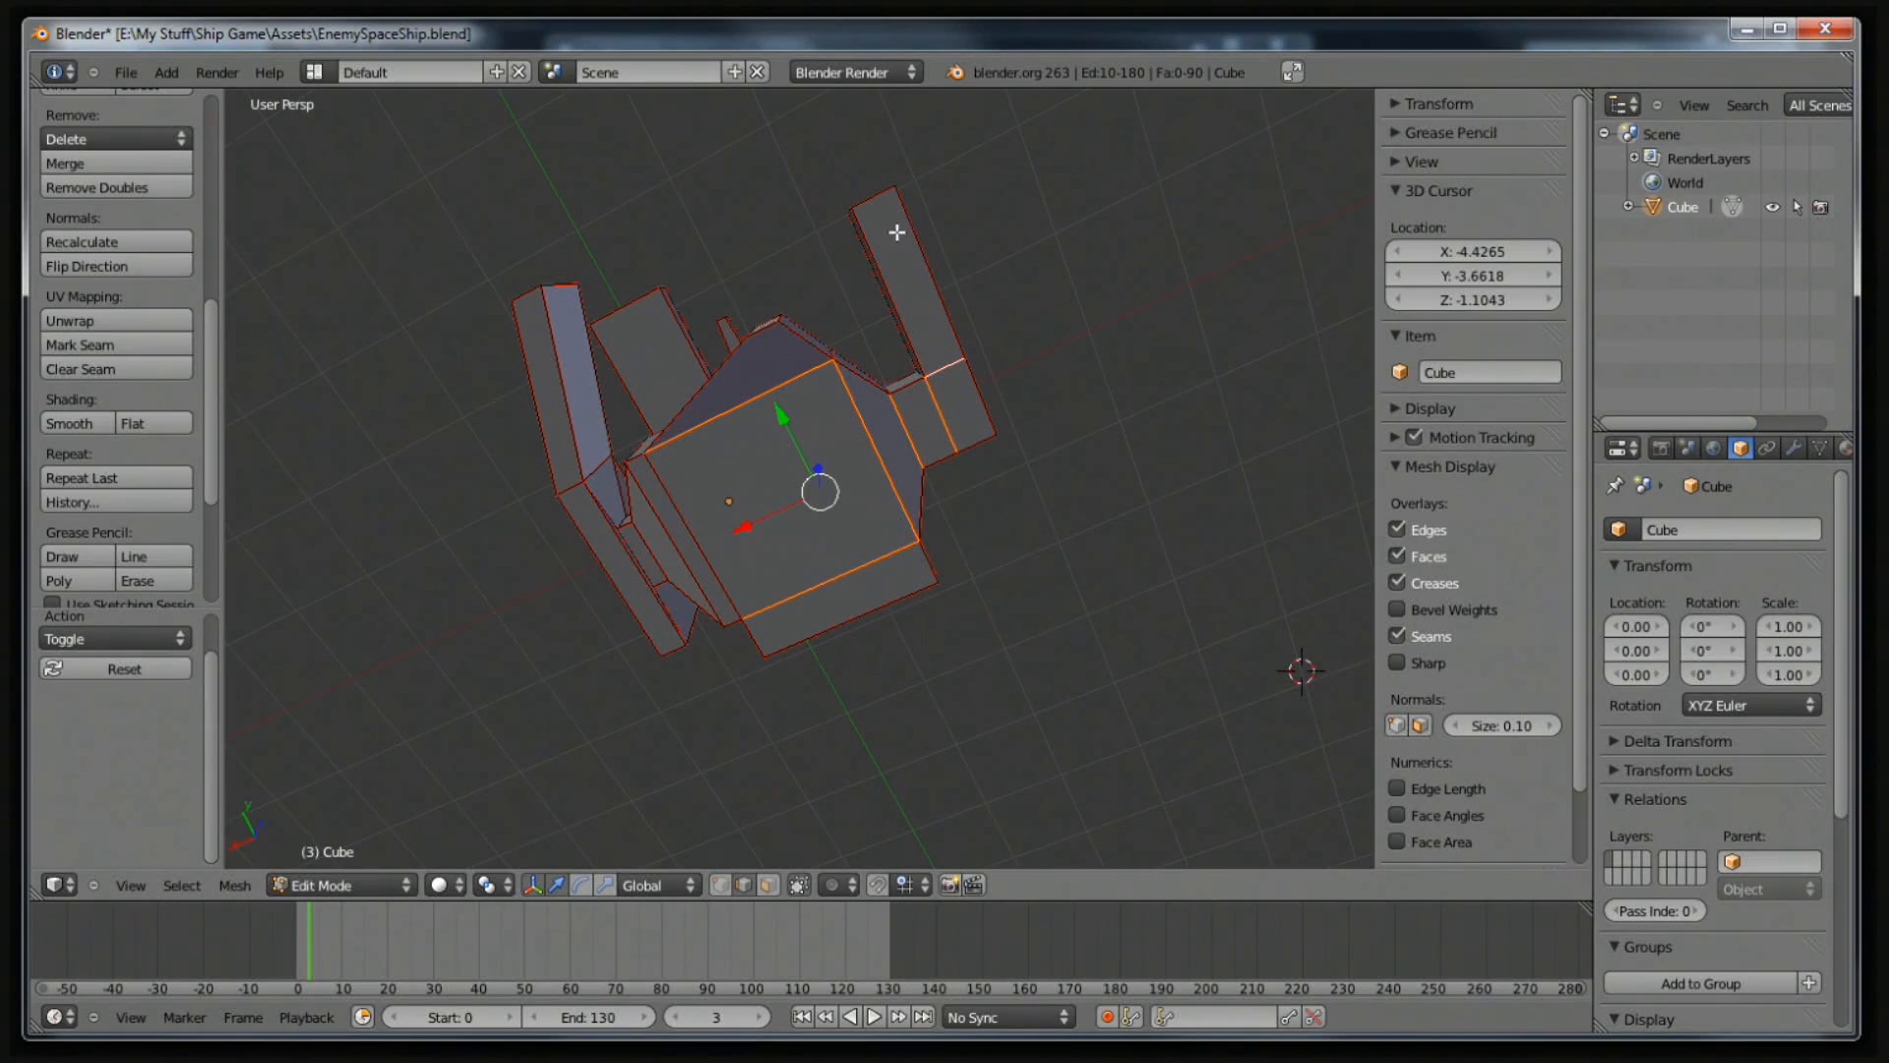
pyautogui.moveTo(797, 497); pyautogui.dragTo(827, 430, button='middle')
pyautogui.keyDown('shift'); pyautogui.rightClick(757, 403); pyautogui.keyUp('shift')
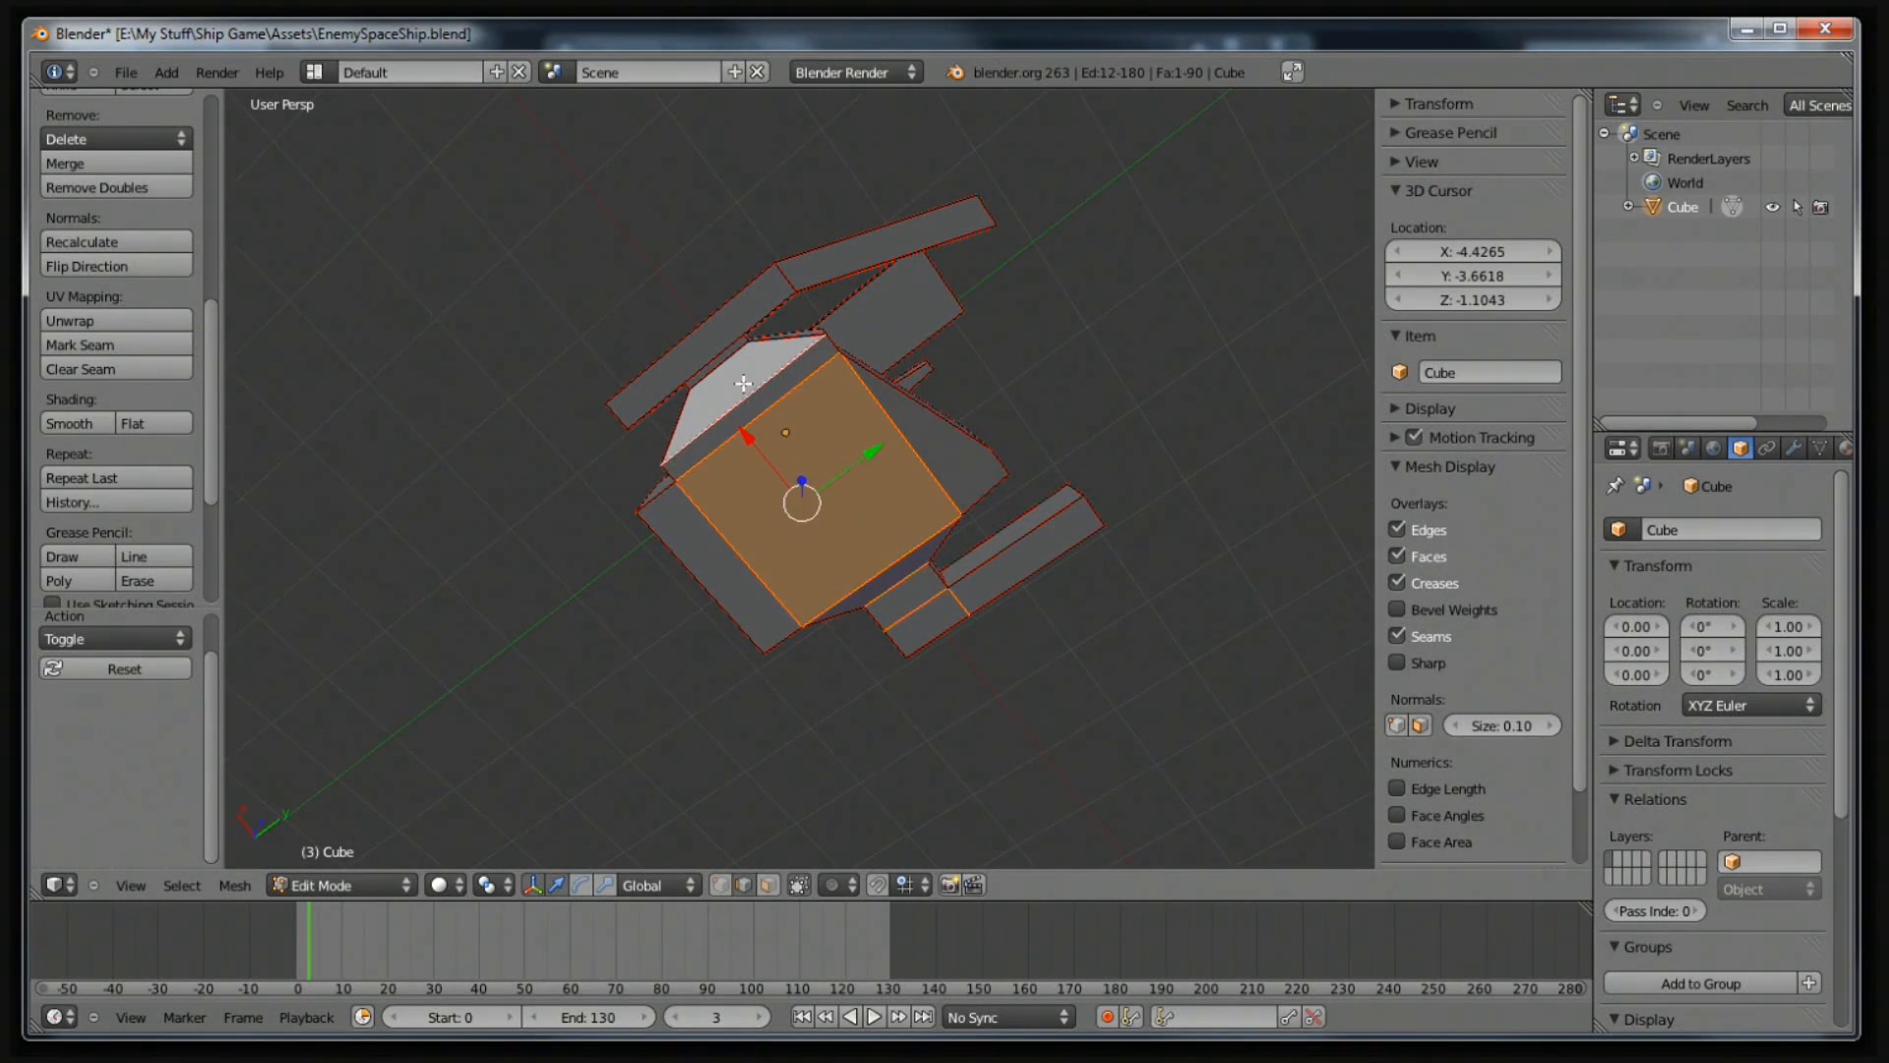
pyautogui.moveTo(810, 445); pyautogui.dragTo(680, 698, button='middle')
pyautogui.keyDown('shift'); pyautogui.rightClick(742, 513); pyautogui.keyUp('shift')
pyautogui.moveTo(898, 583); pyautogui.dragTo(802, 598, button='middle')
pyautogui.keyDown('shift'); pyautogui.rightClick(800, 597); pyautogui.keyUp('shift')
pyautogui.keyDown('shift'); pyautogui.rightClick(811, 565); pyautogui.keyUp('shift')
pyautogui.keyDown('shift'); pyautogui.rightClick(862, 551); pyautogui.keyUp('shift')
pyautogui.keyDown('shift'); pyautogui.rightClick(839, 473); pyautogui.keyUp('shift')
pyautogui.moveTo(839, 473); pyautogui.dragTo(996, 481, button='middle')
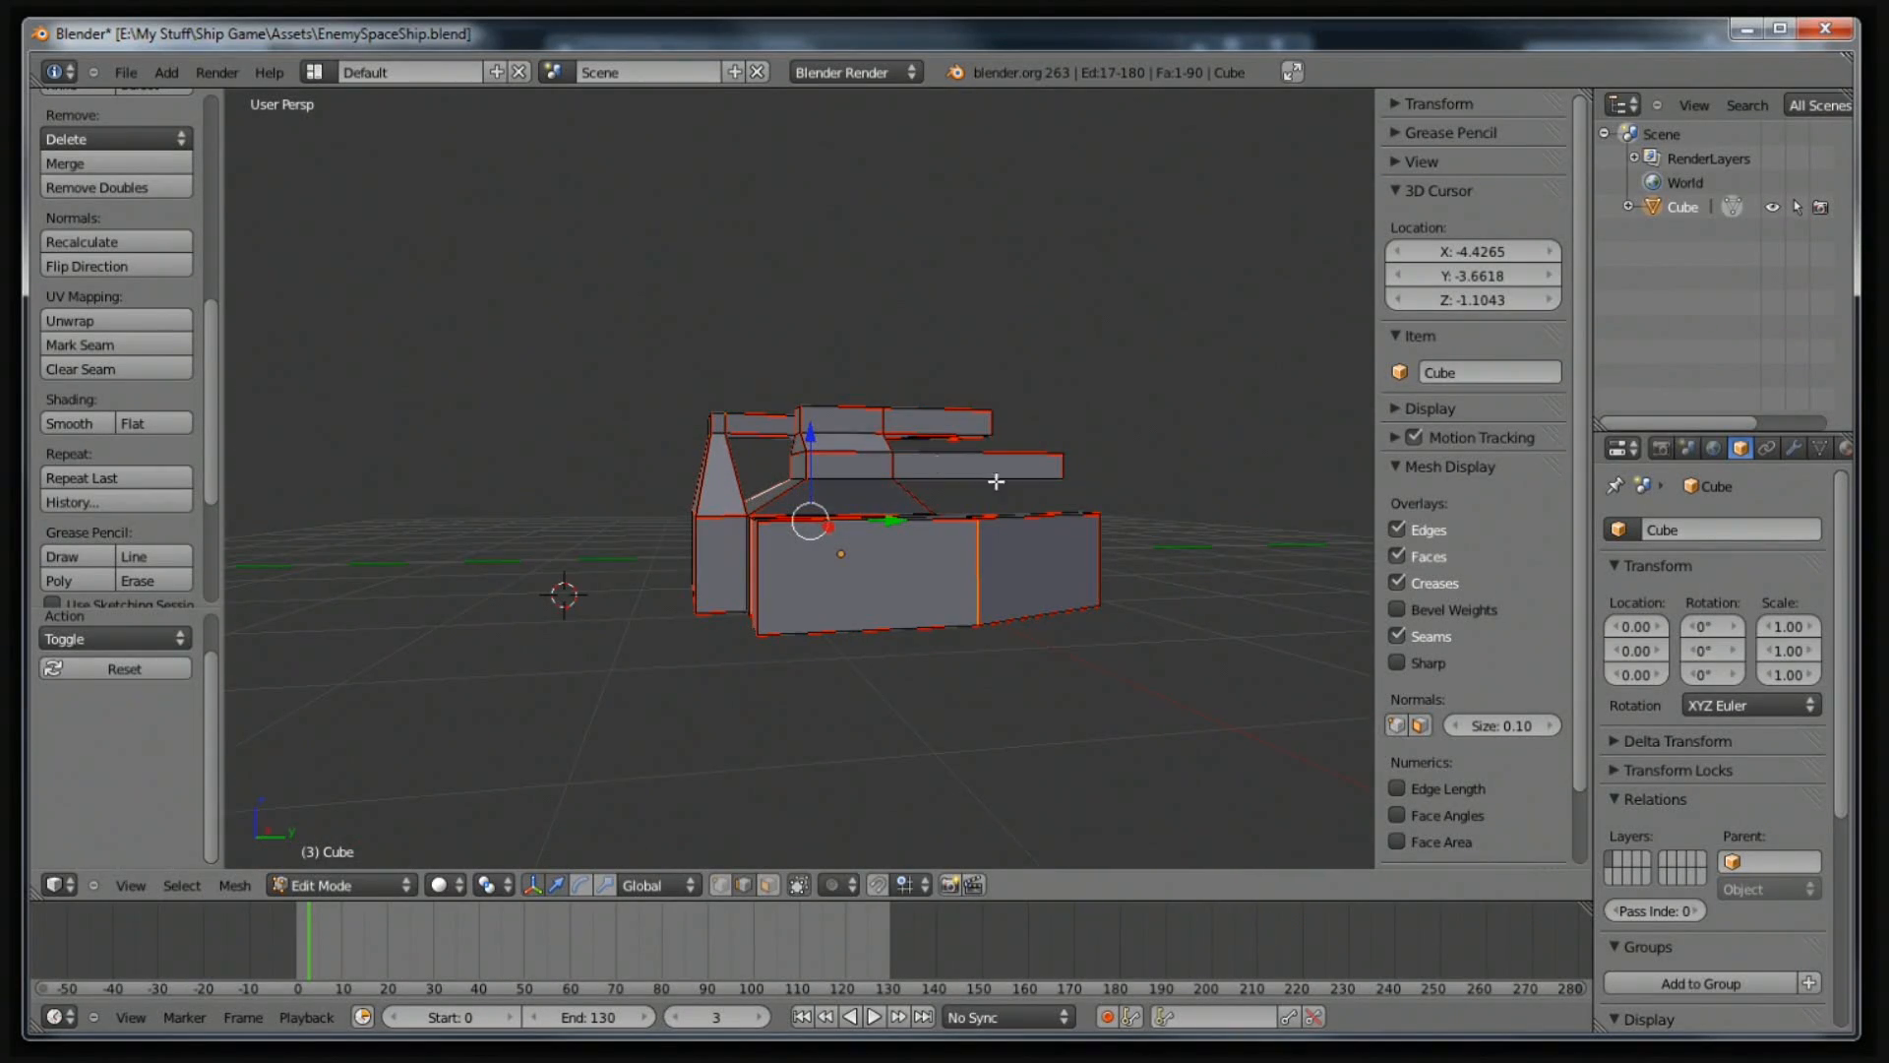
pyautogui.moveTo(1011, 459); pyautogui.dragTo(1023, 557, button='middle')
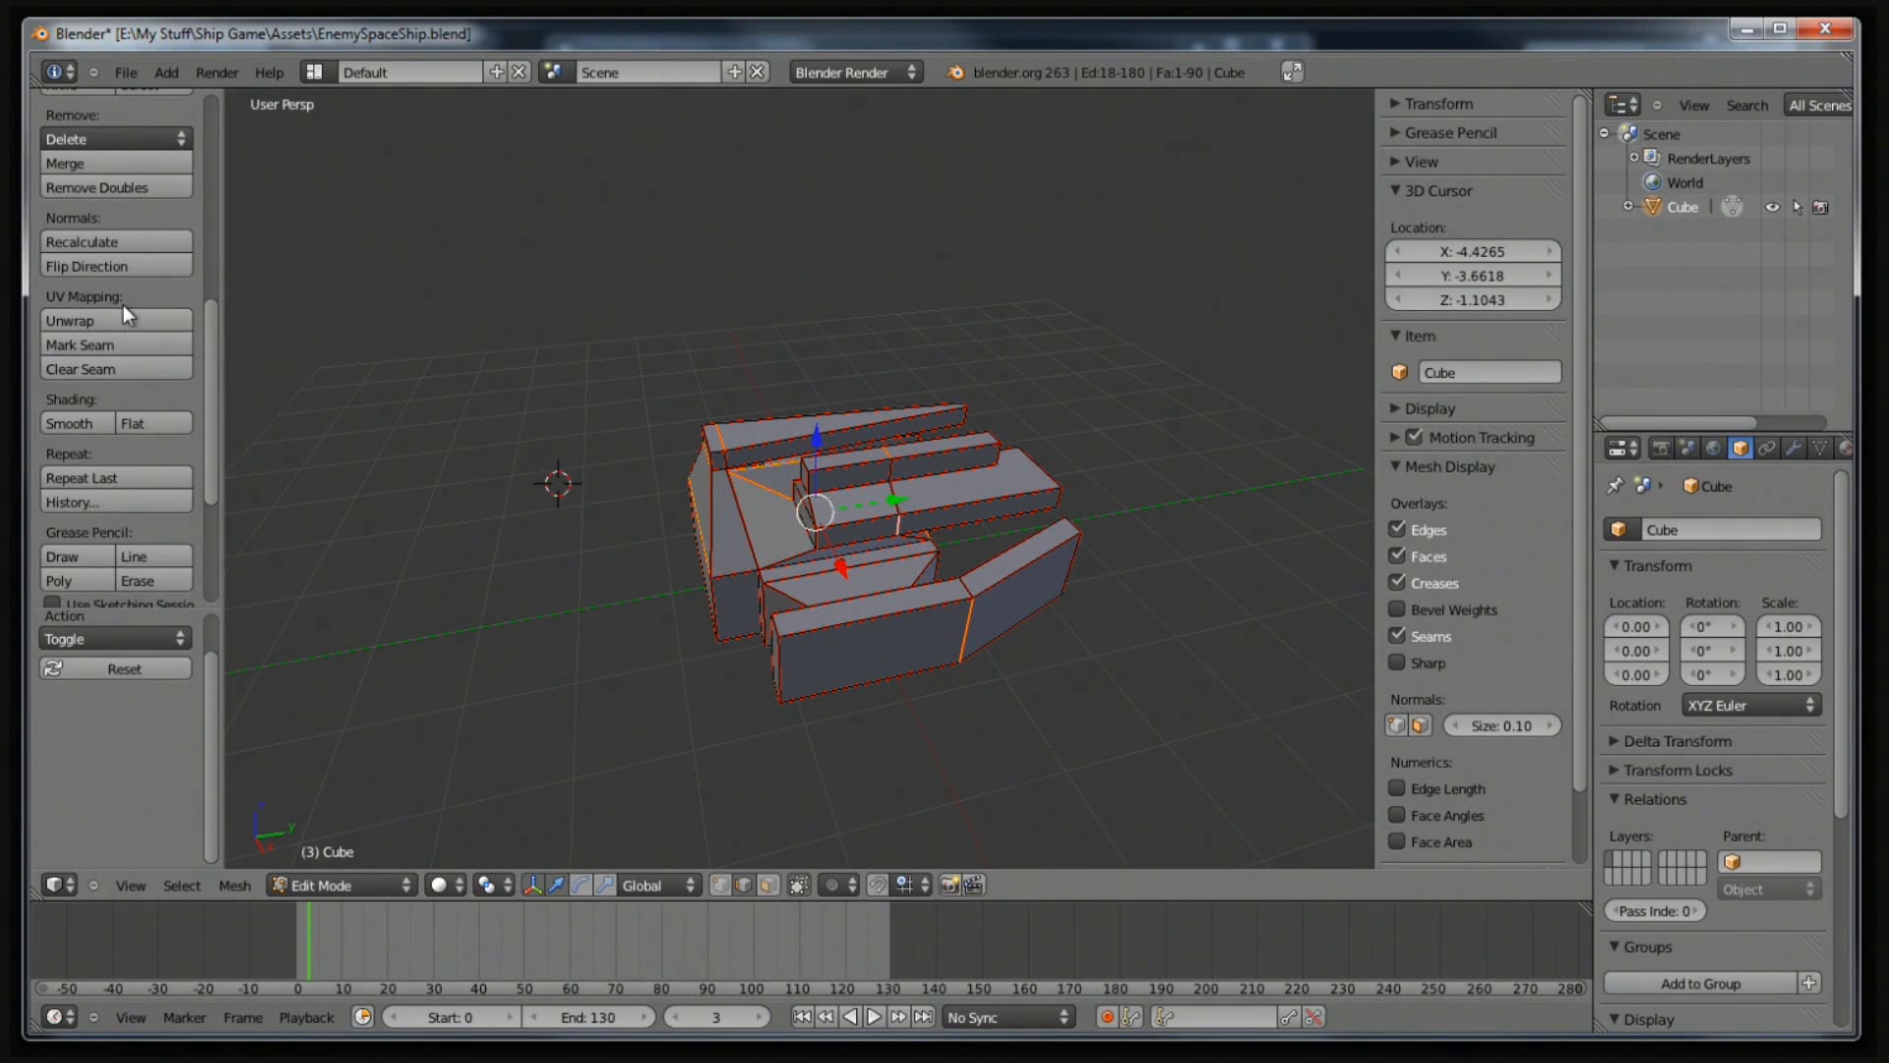
pyautogui.click(110, 370)
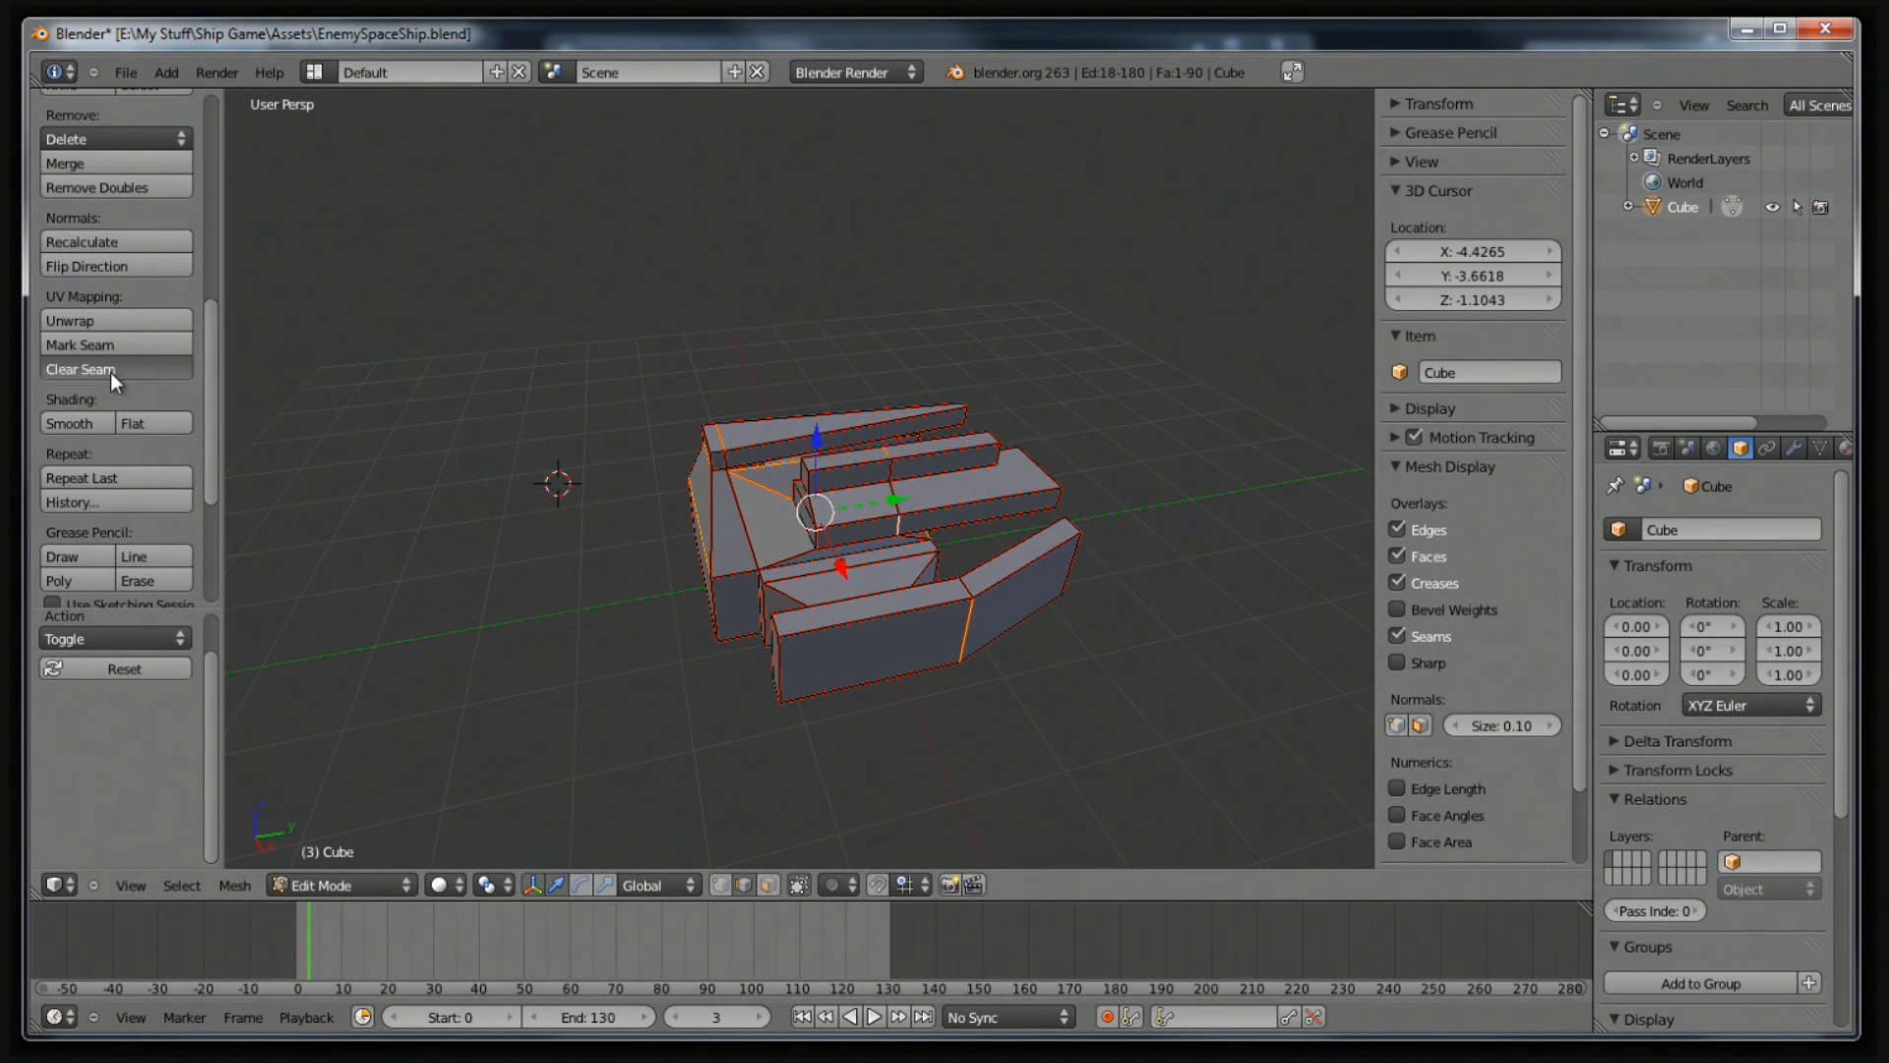
pyautogui.press('a')
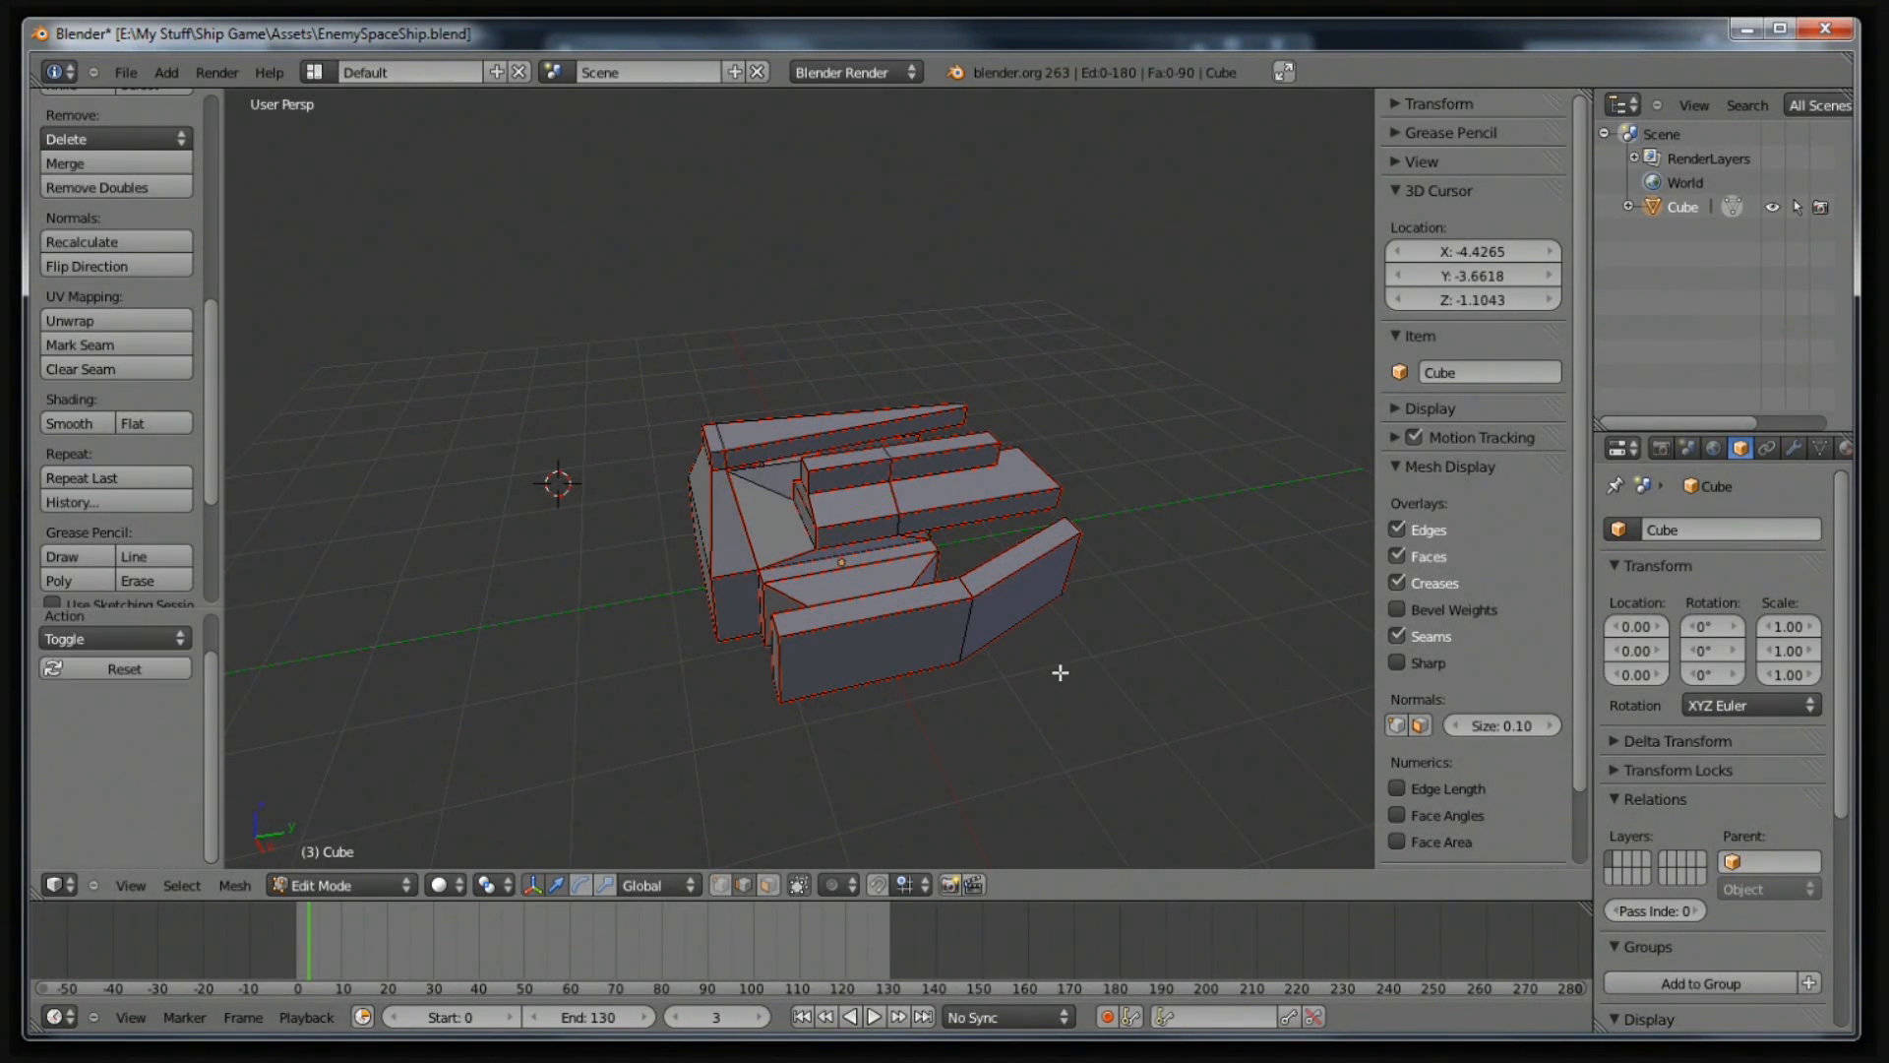
# Inspect the remaining seams on the spaceship from below, front, back and sides.
pyautogui.moveTo(1076, 659); pyautogui.dragTo(975, 238, button='middle')
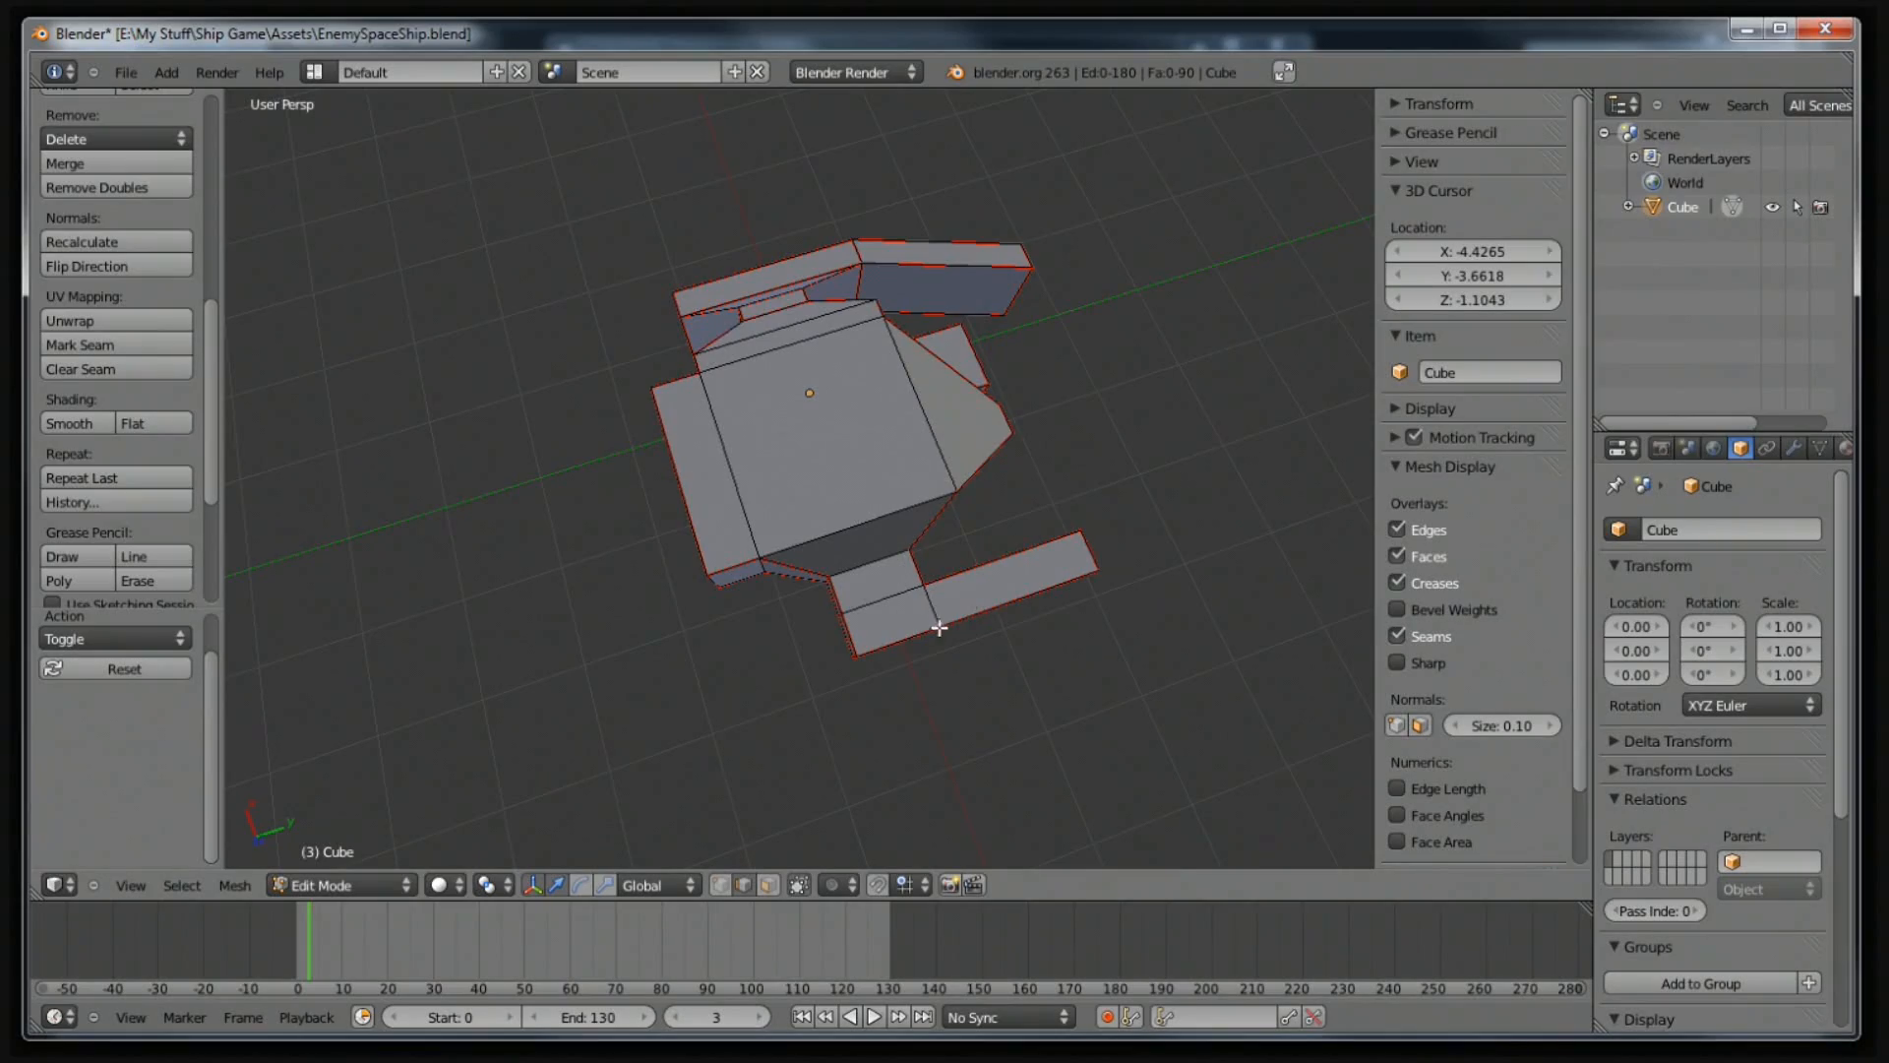
pyautogui.moveTo(1057, 512); pyautogui.dragTo(1189, 631, button='middle')
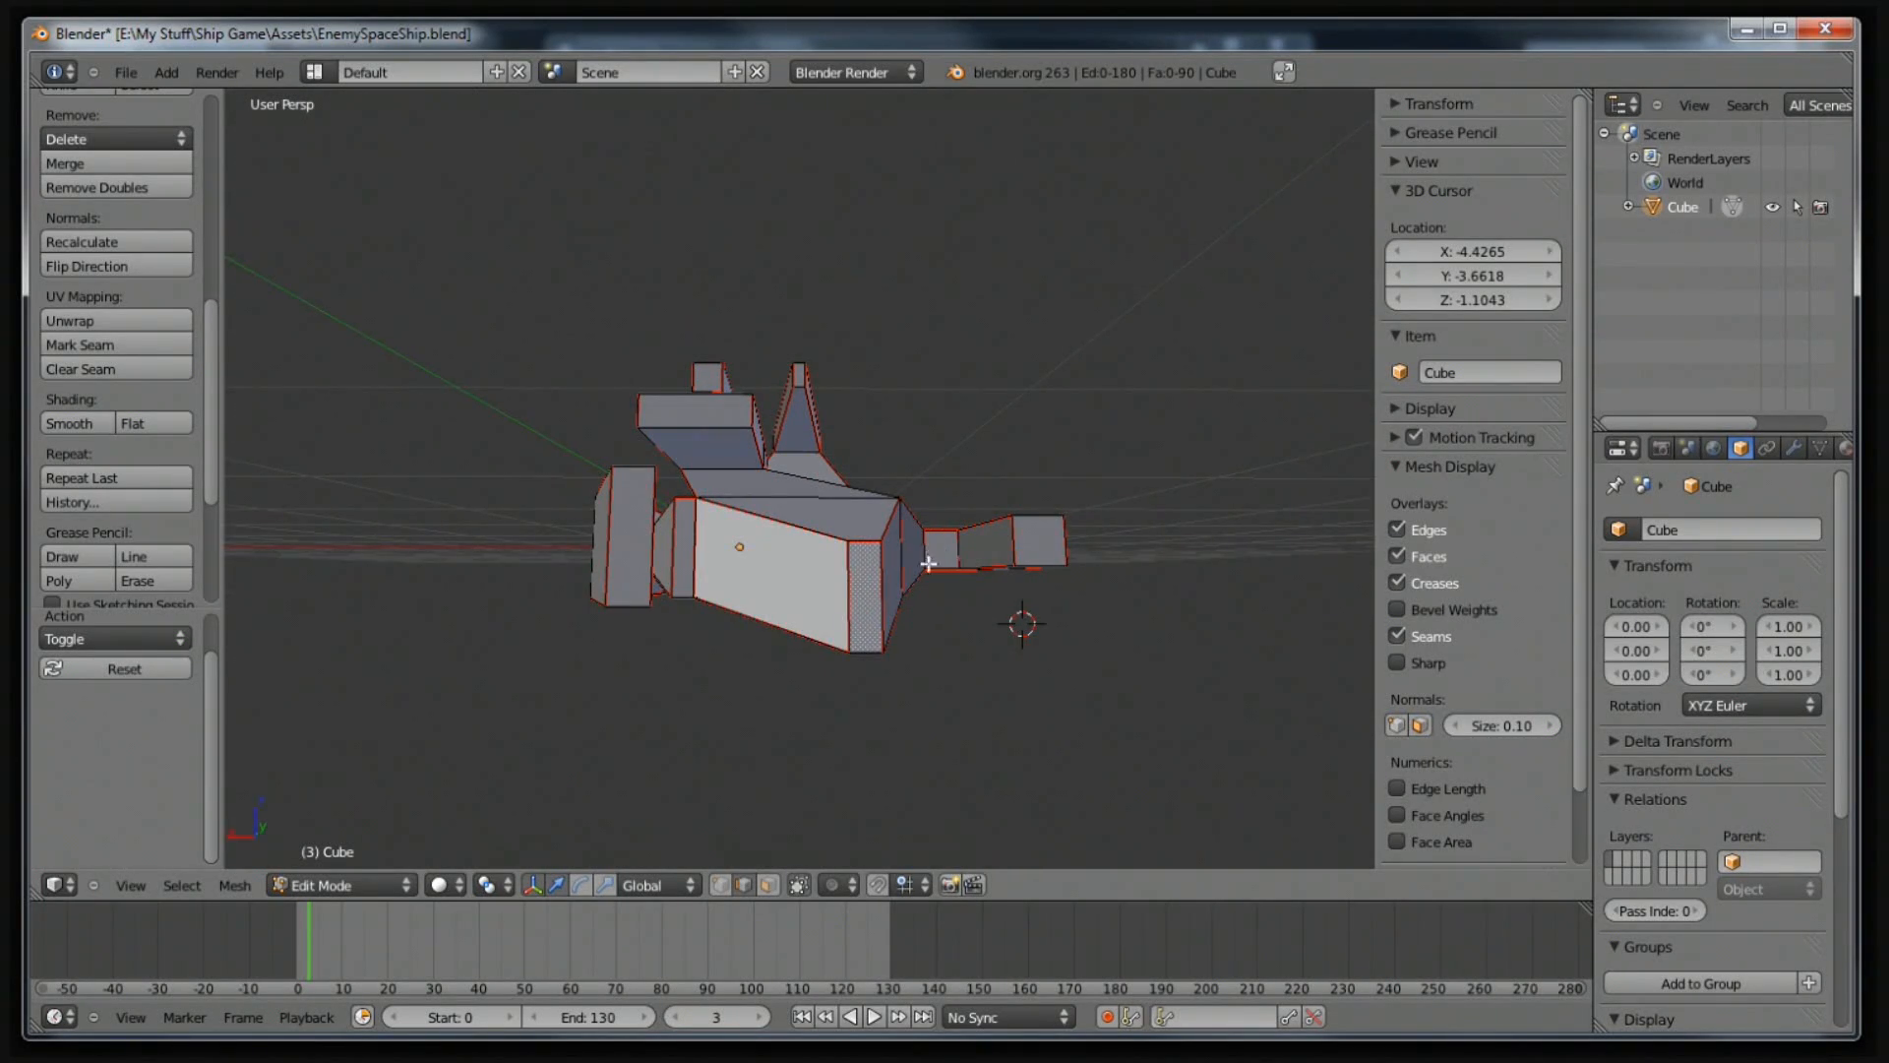
pyautogui.moveTo(909, 371); pyautogui.dragTo(692, 563, button='middle')
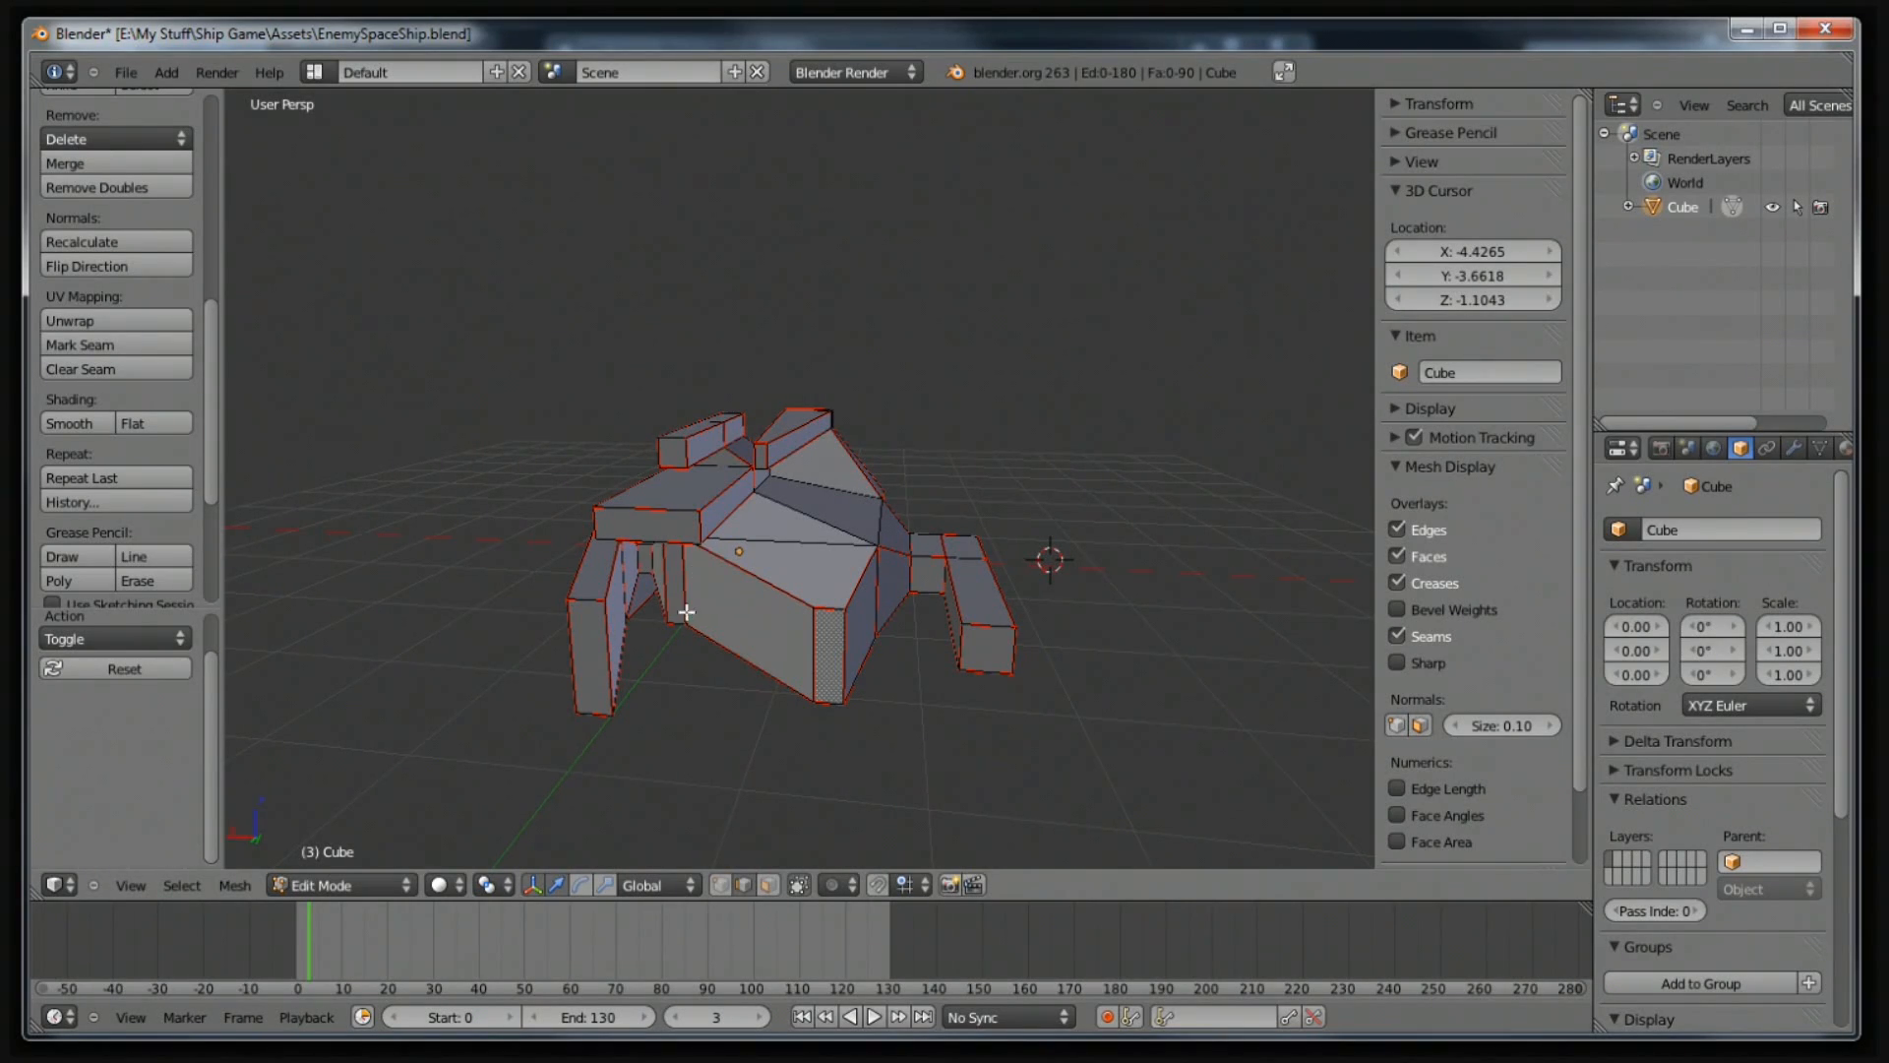
pyautogui.moveTo(719, 548); pyautogui.dragTo(1184, 519, button='middle')
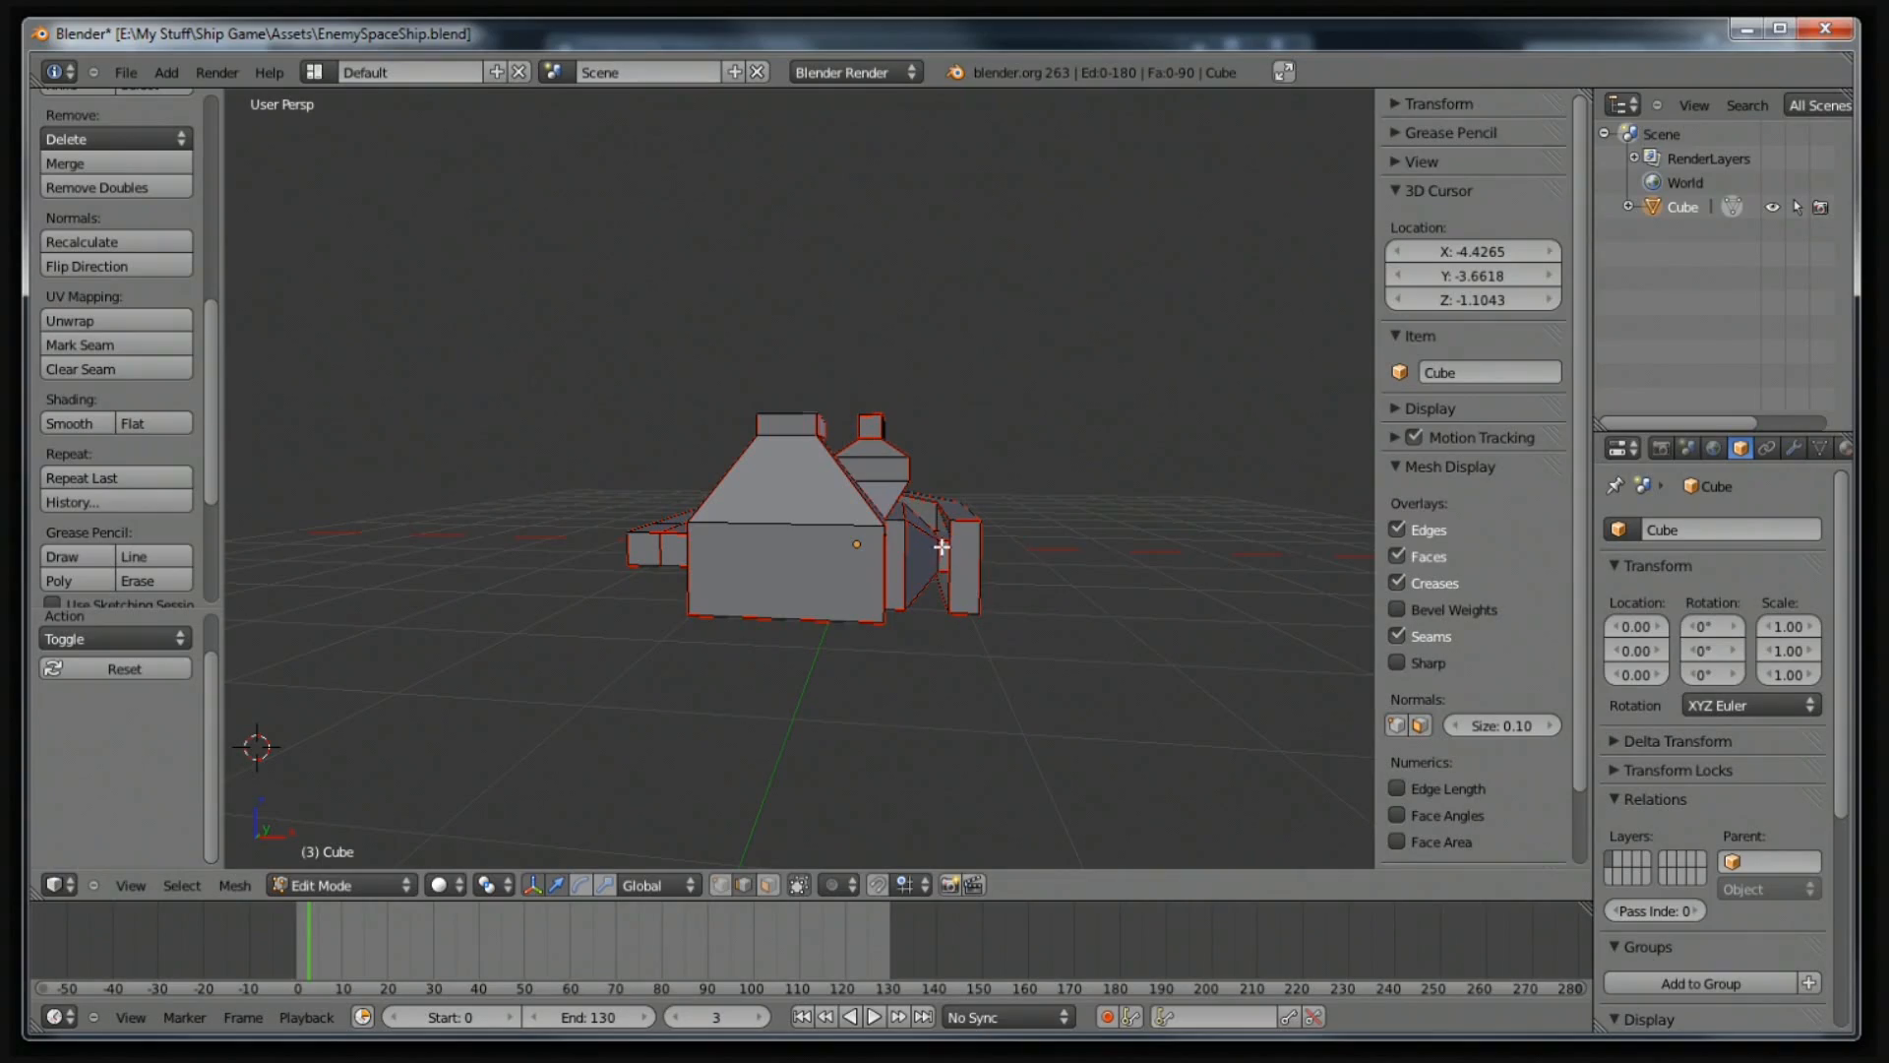
pyautogui.moveTo(949, 572); pyautogui.dragTo(516, 247, button='middle')
pyautogui.moveTo(510, 389); pyautogui.dragTo(527, 581, button='middle')
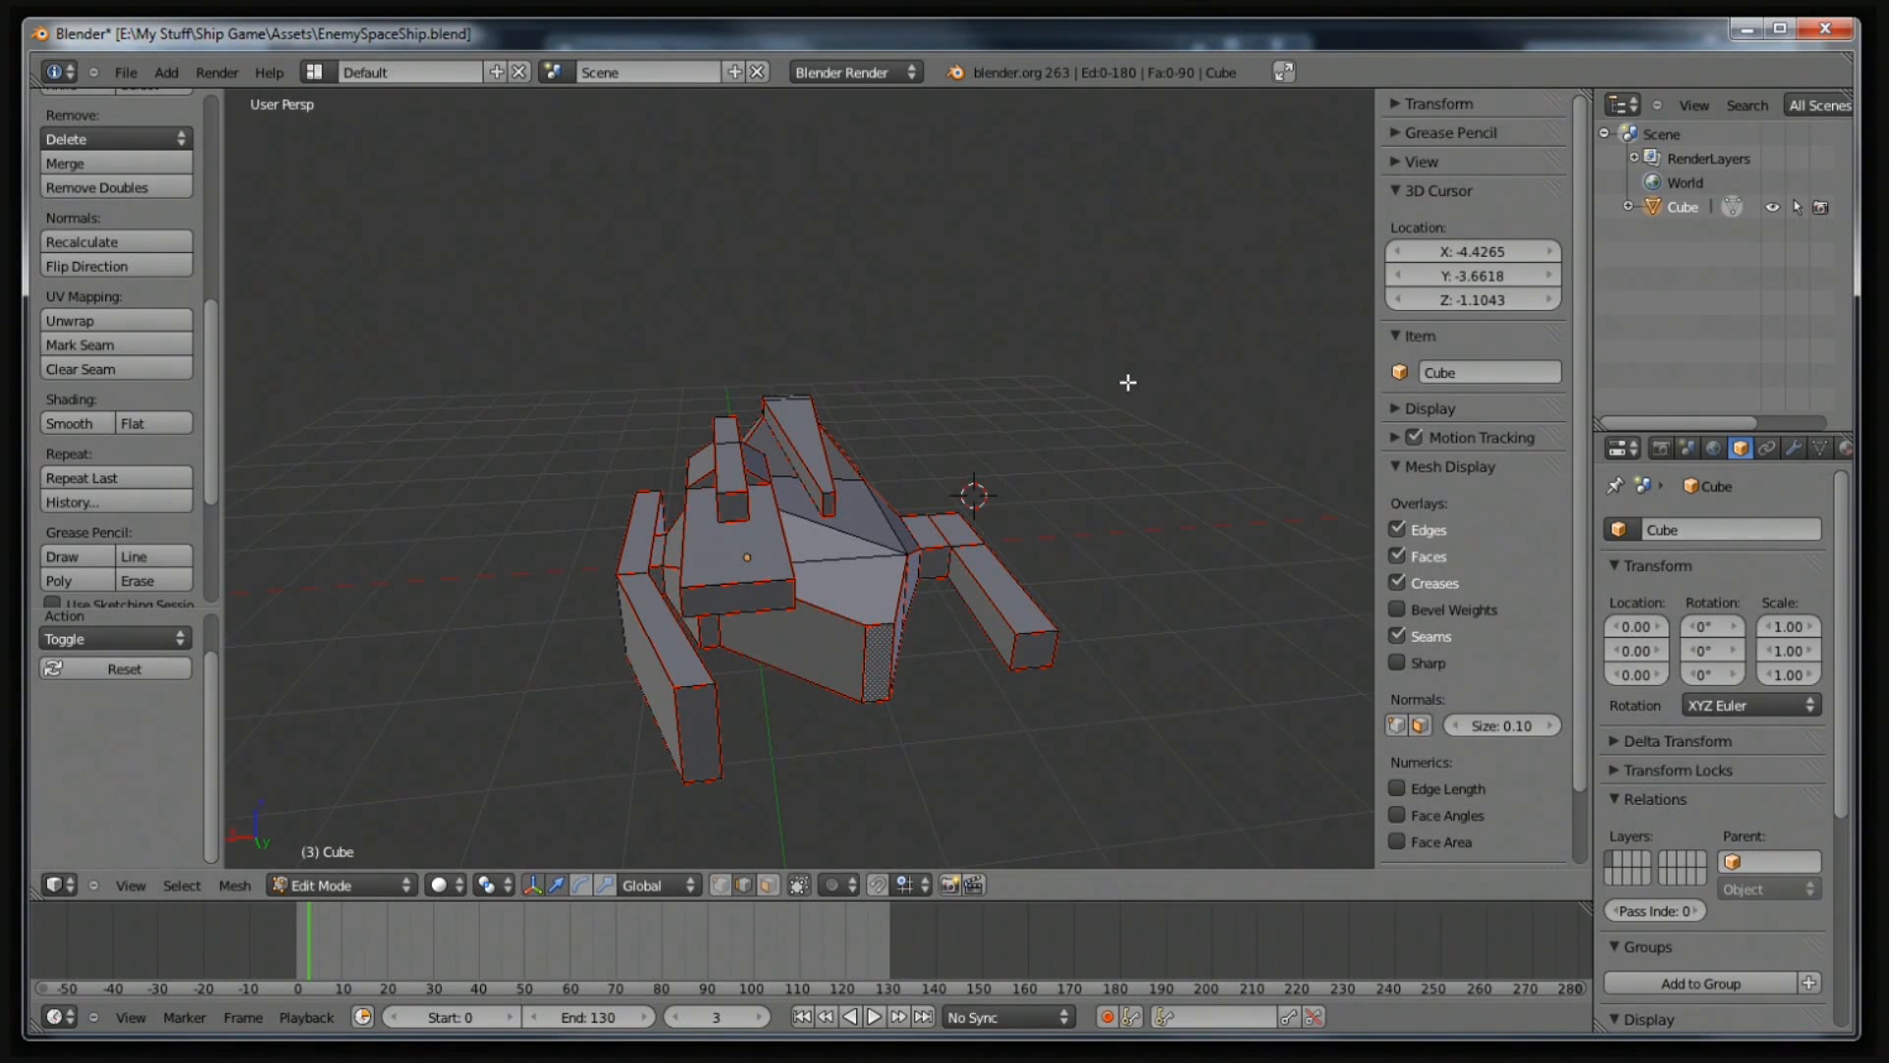
# Hide the 3D view's properties sidebar, split the view side by side and make the new area a UV/Image Editor.
pyautogui.press('n')
pyautogui.press('n')
pyautogui.press('n')
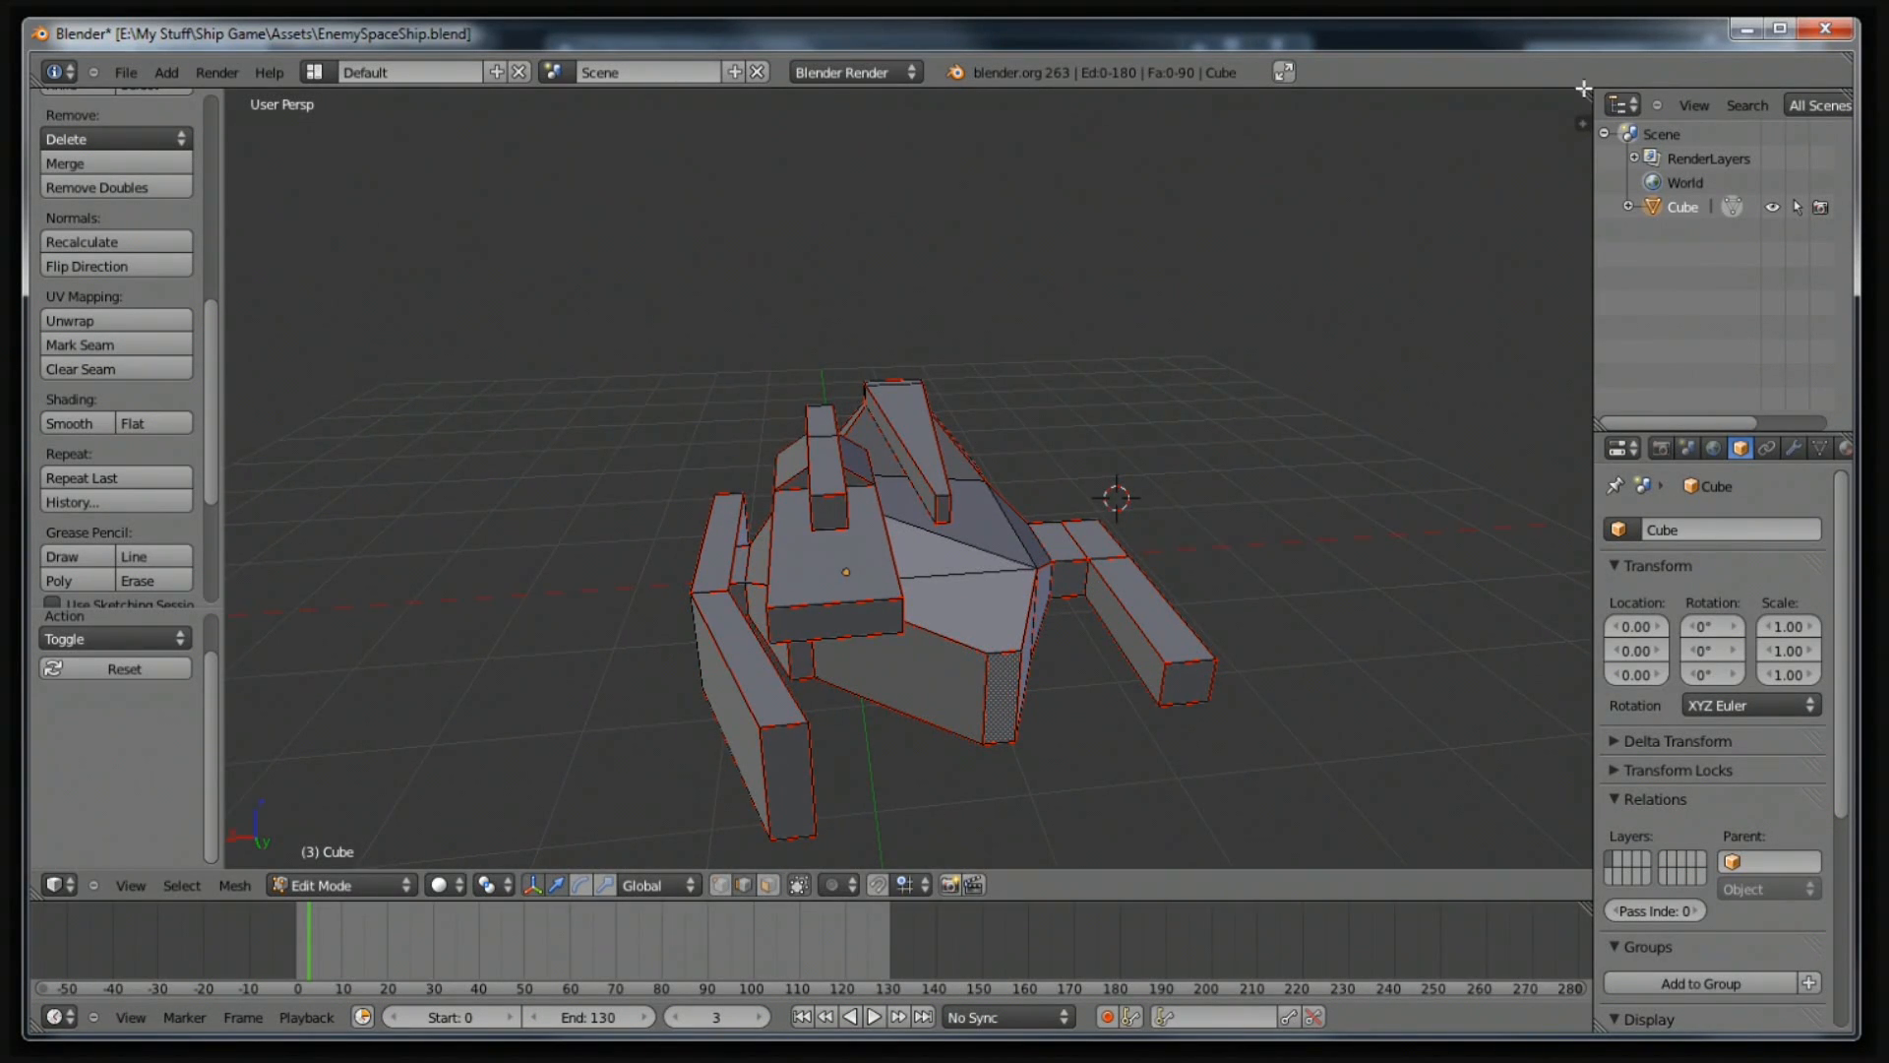
pyautogui.moveTo(1585, 94); pyautogui.dragTo(861, 165)
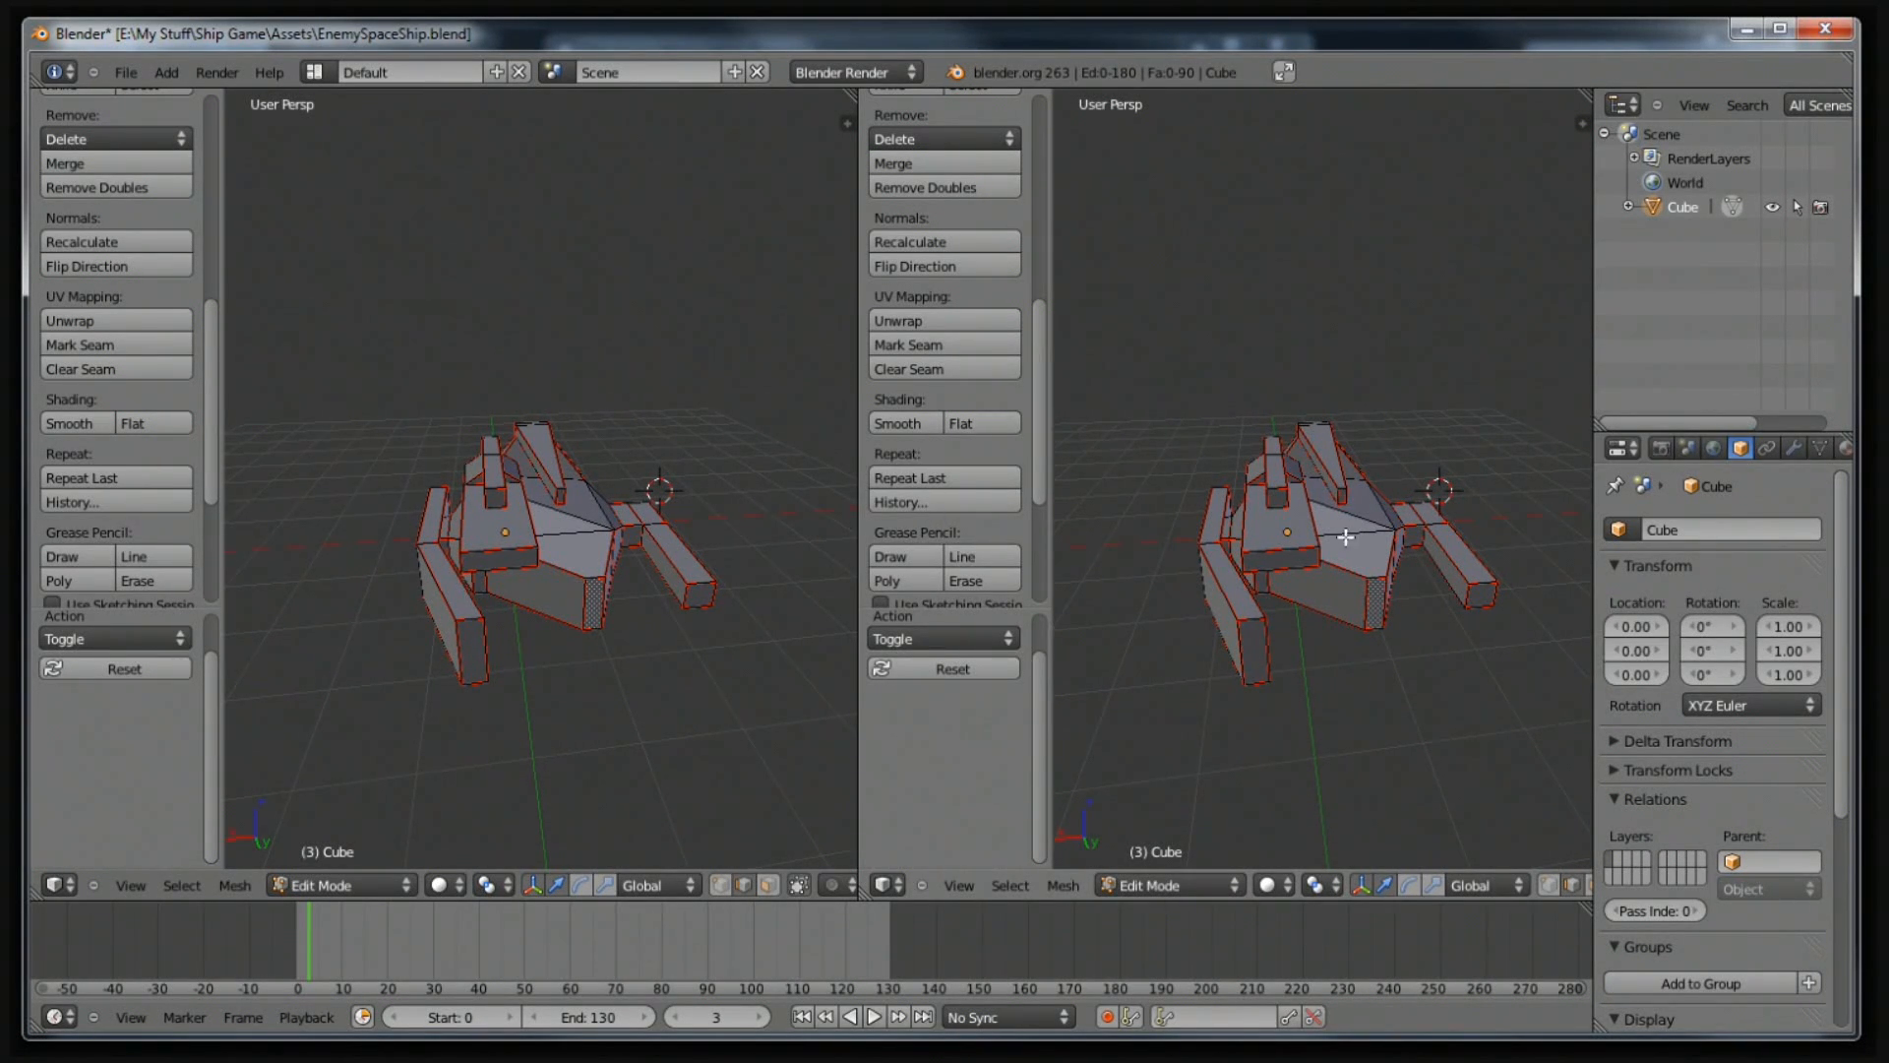
pyautogui.click(883, 886)
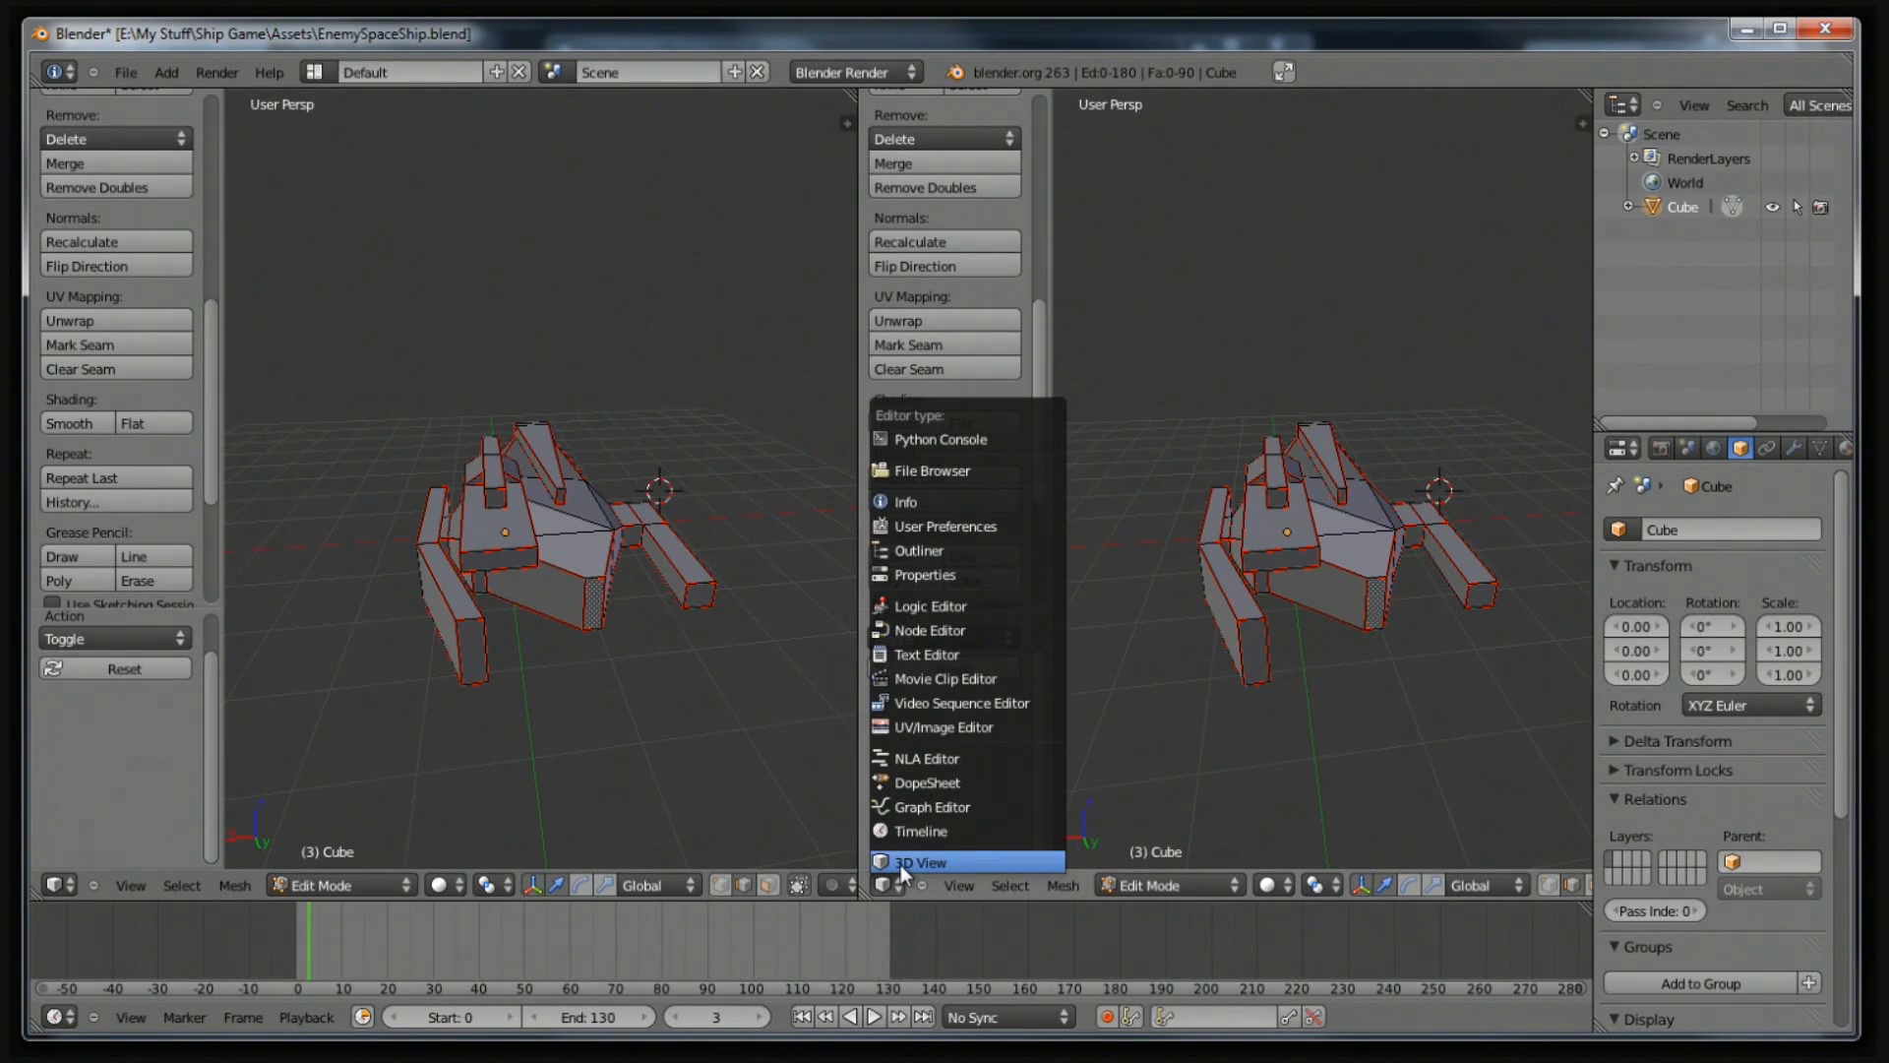
pyautogui.click(901, 863)
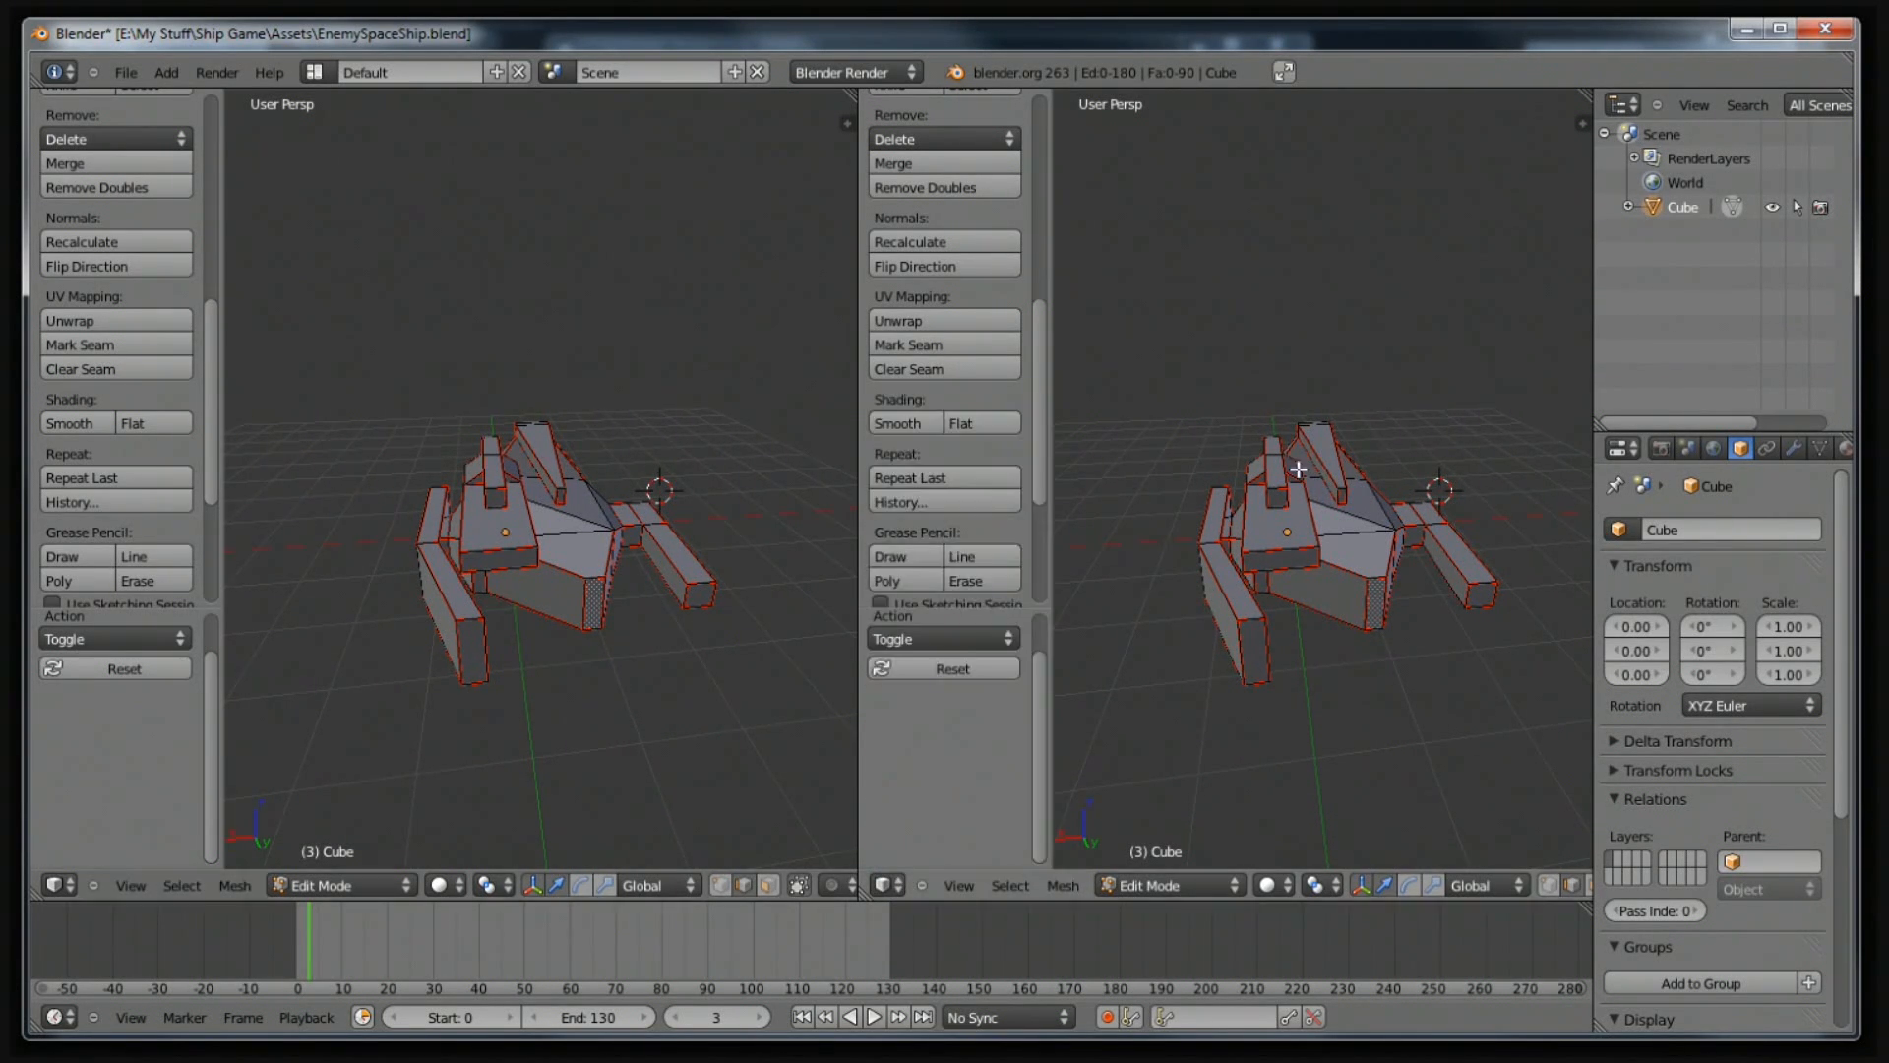
pyautogui.click(886, 885)
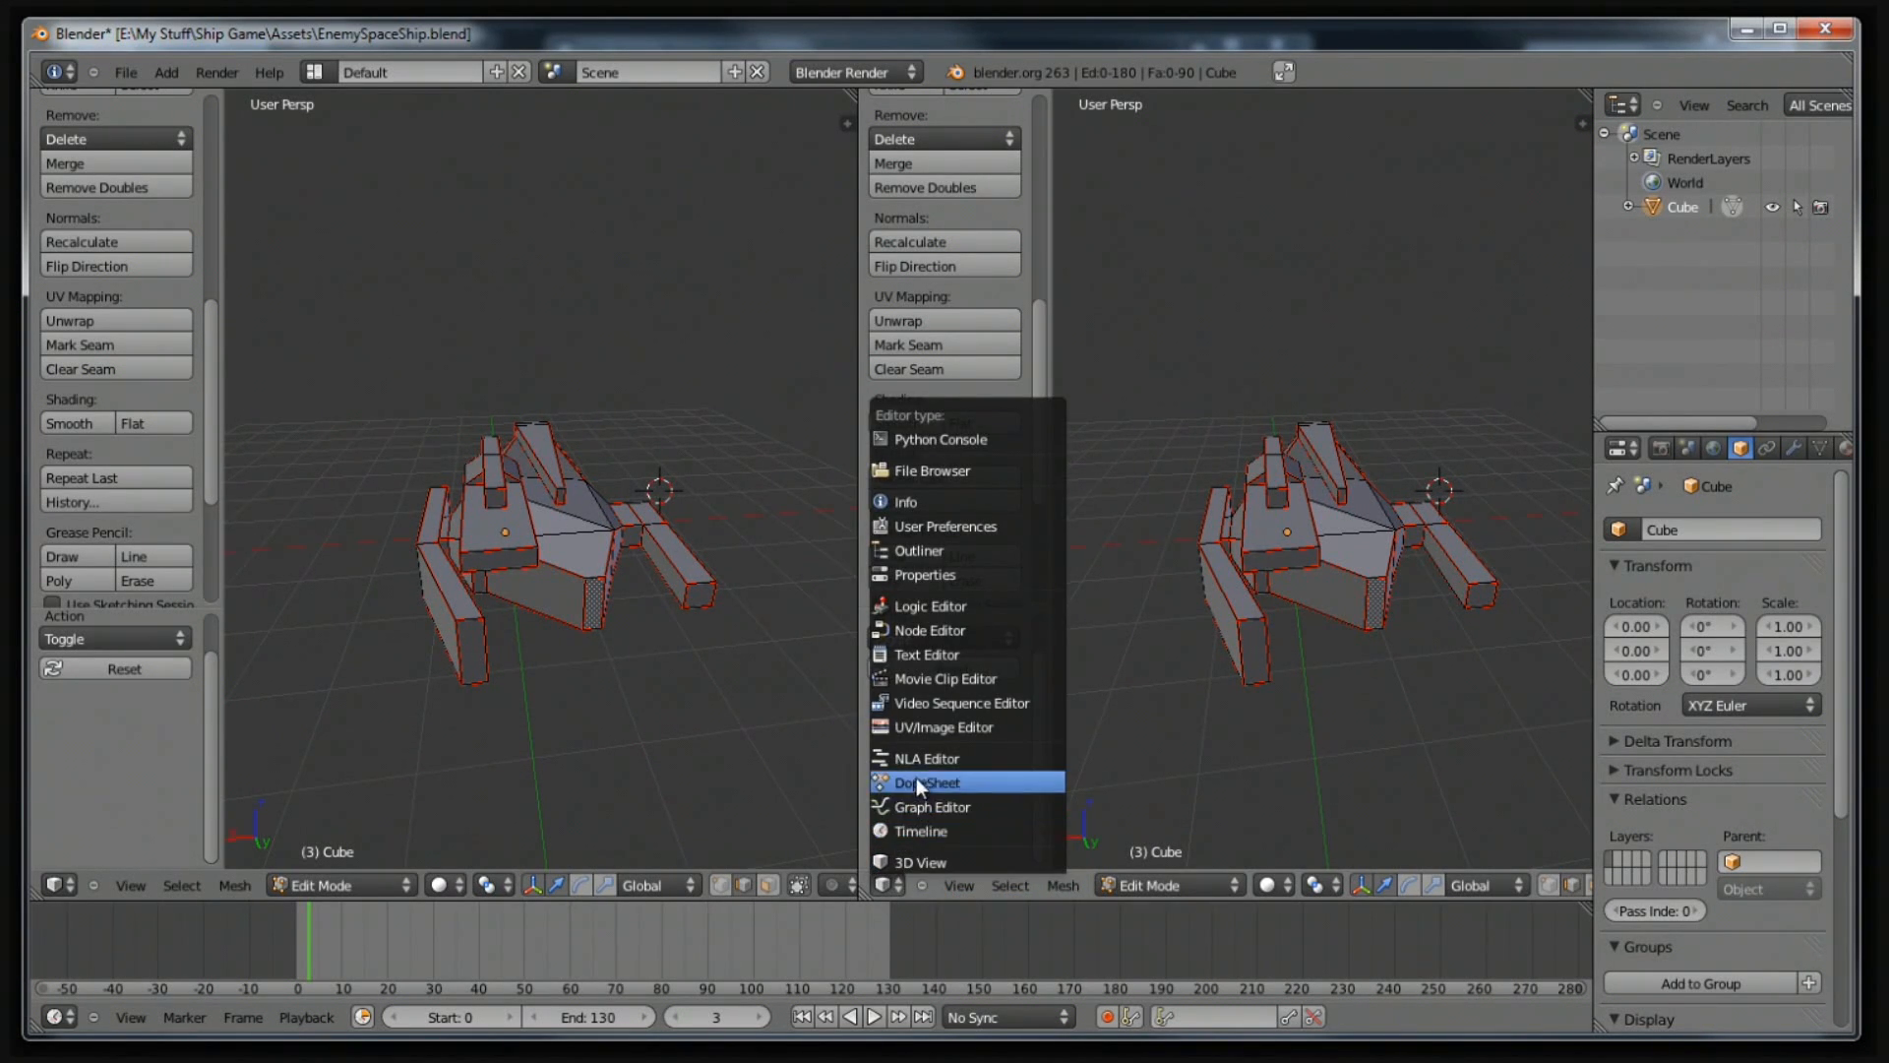
pyautogui.click(936, 728)
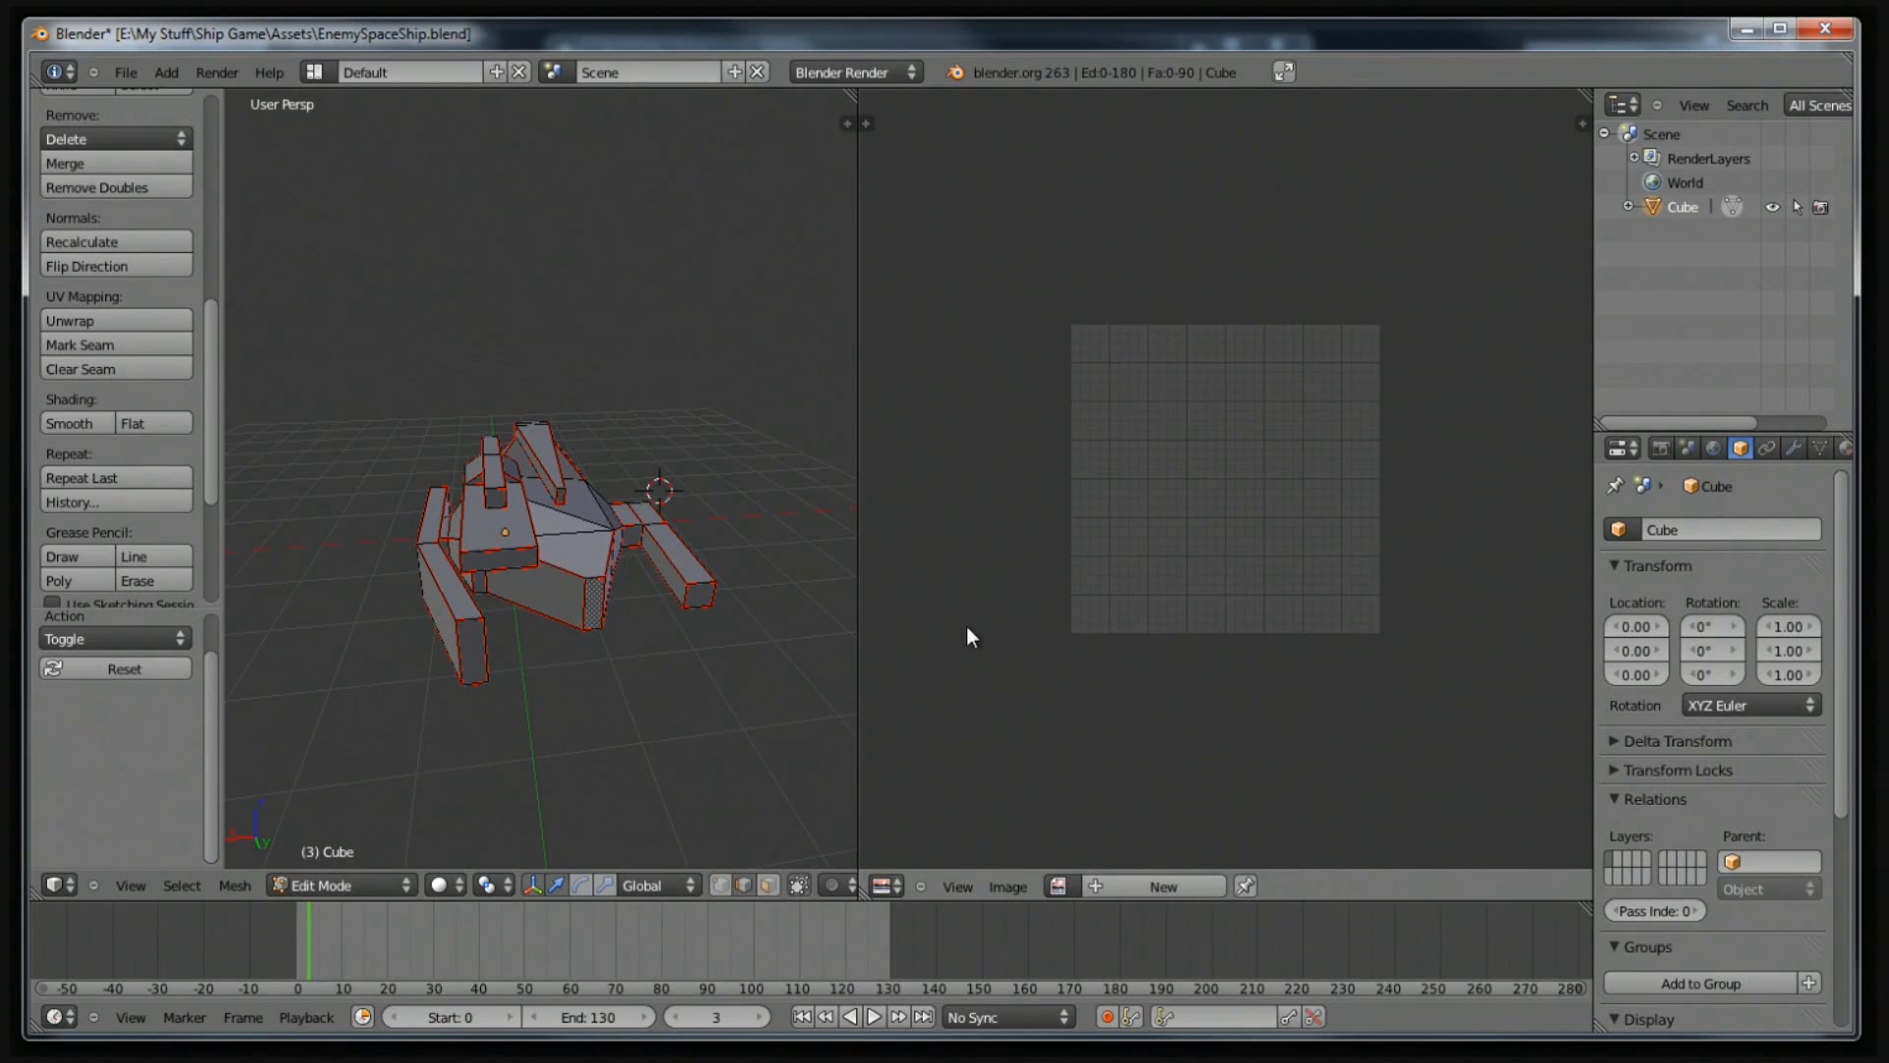
pyautogui.scroll(3, 1107, 569)
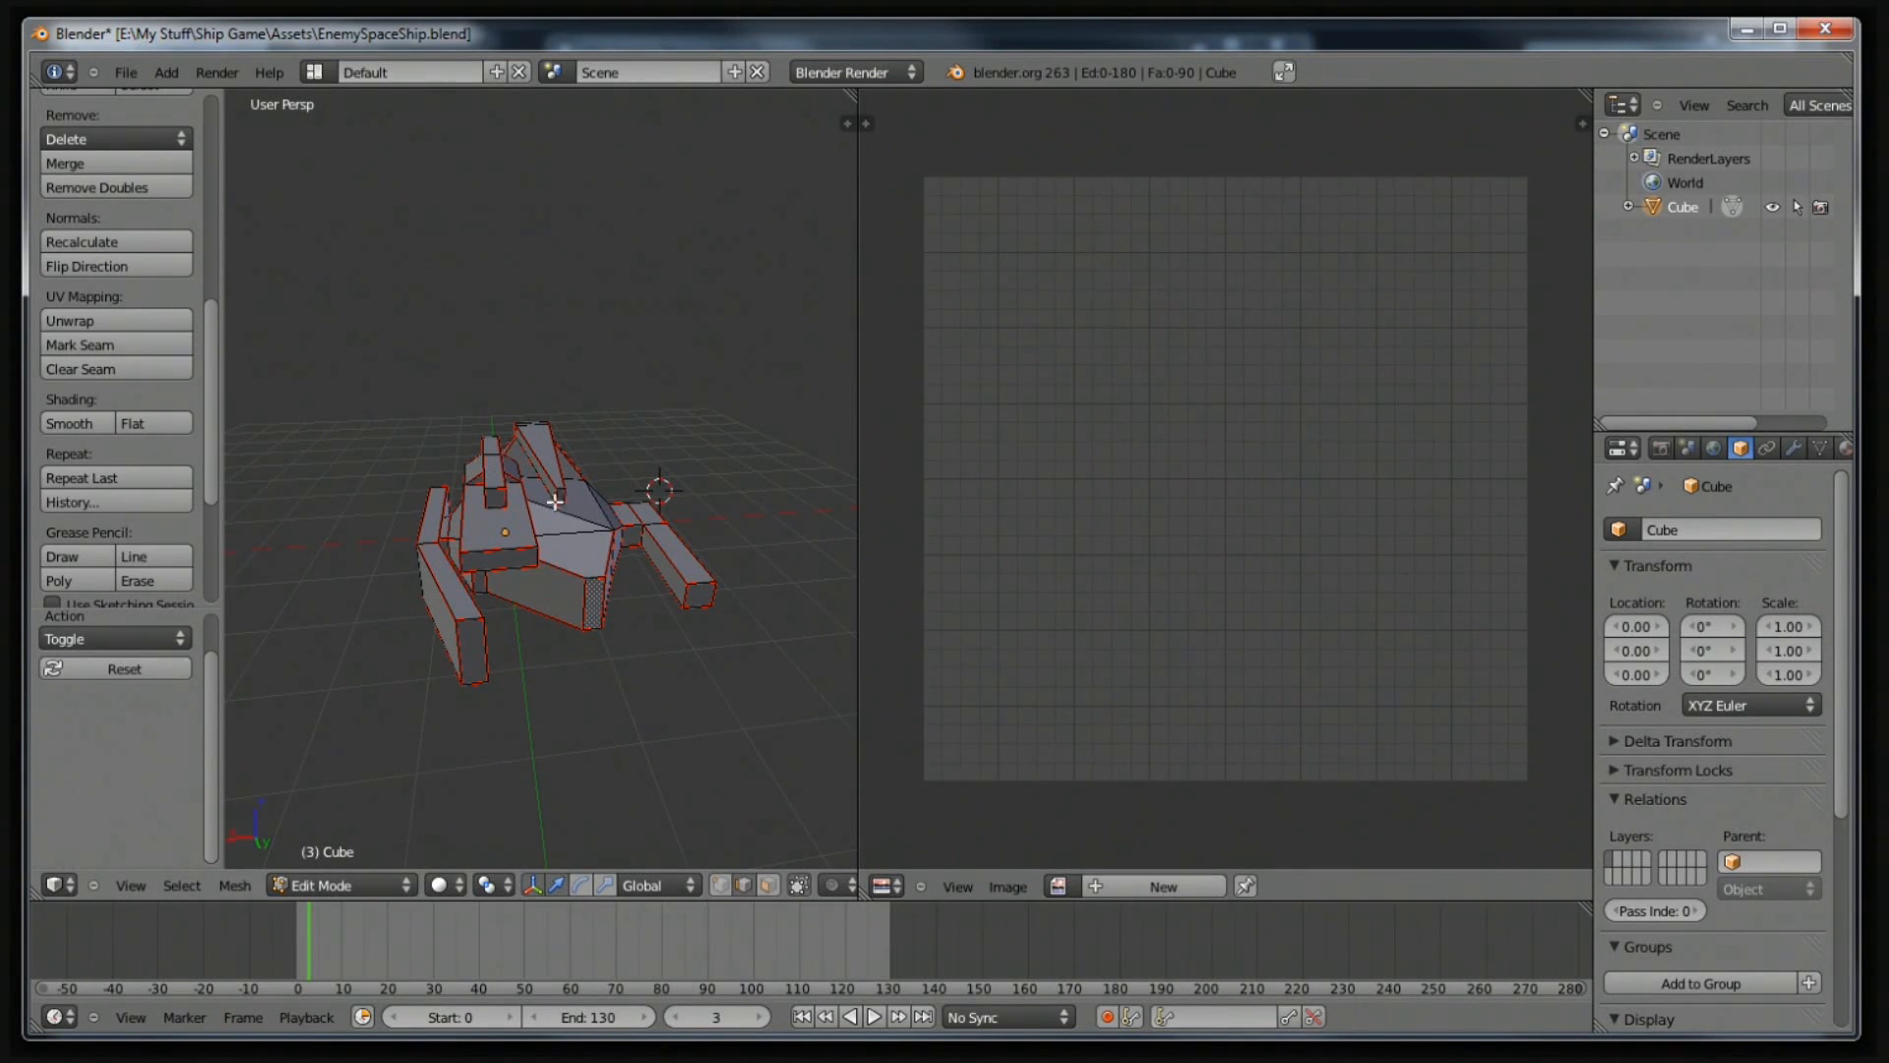
# Select the entire spaceship mesh and view it from the side.
pyautogui.moveTo(559, 544); pyautogui.dragTo(477, 571, button='middle')
pyautogui.rightClick(508, 534)
pyautogui.press('a')
pyautogui.press('a')
pyautogui.press('a')
pyautogui.press('a')
pyautogui.moveTo(569, 474); pyautogui.dragTo(838, 141, button='middle')
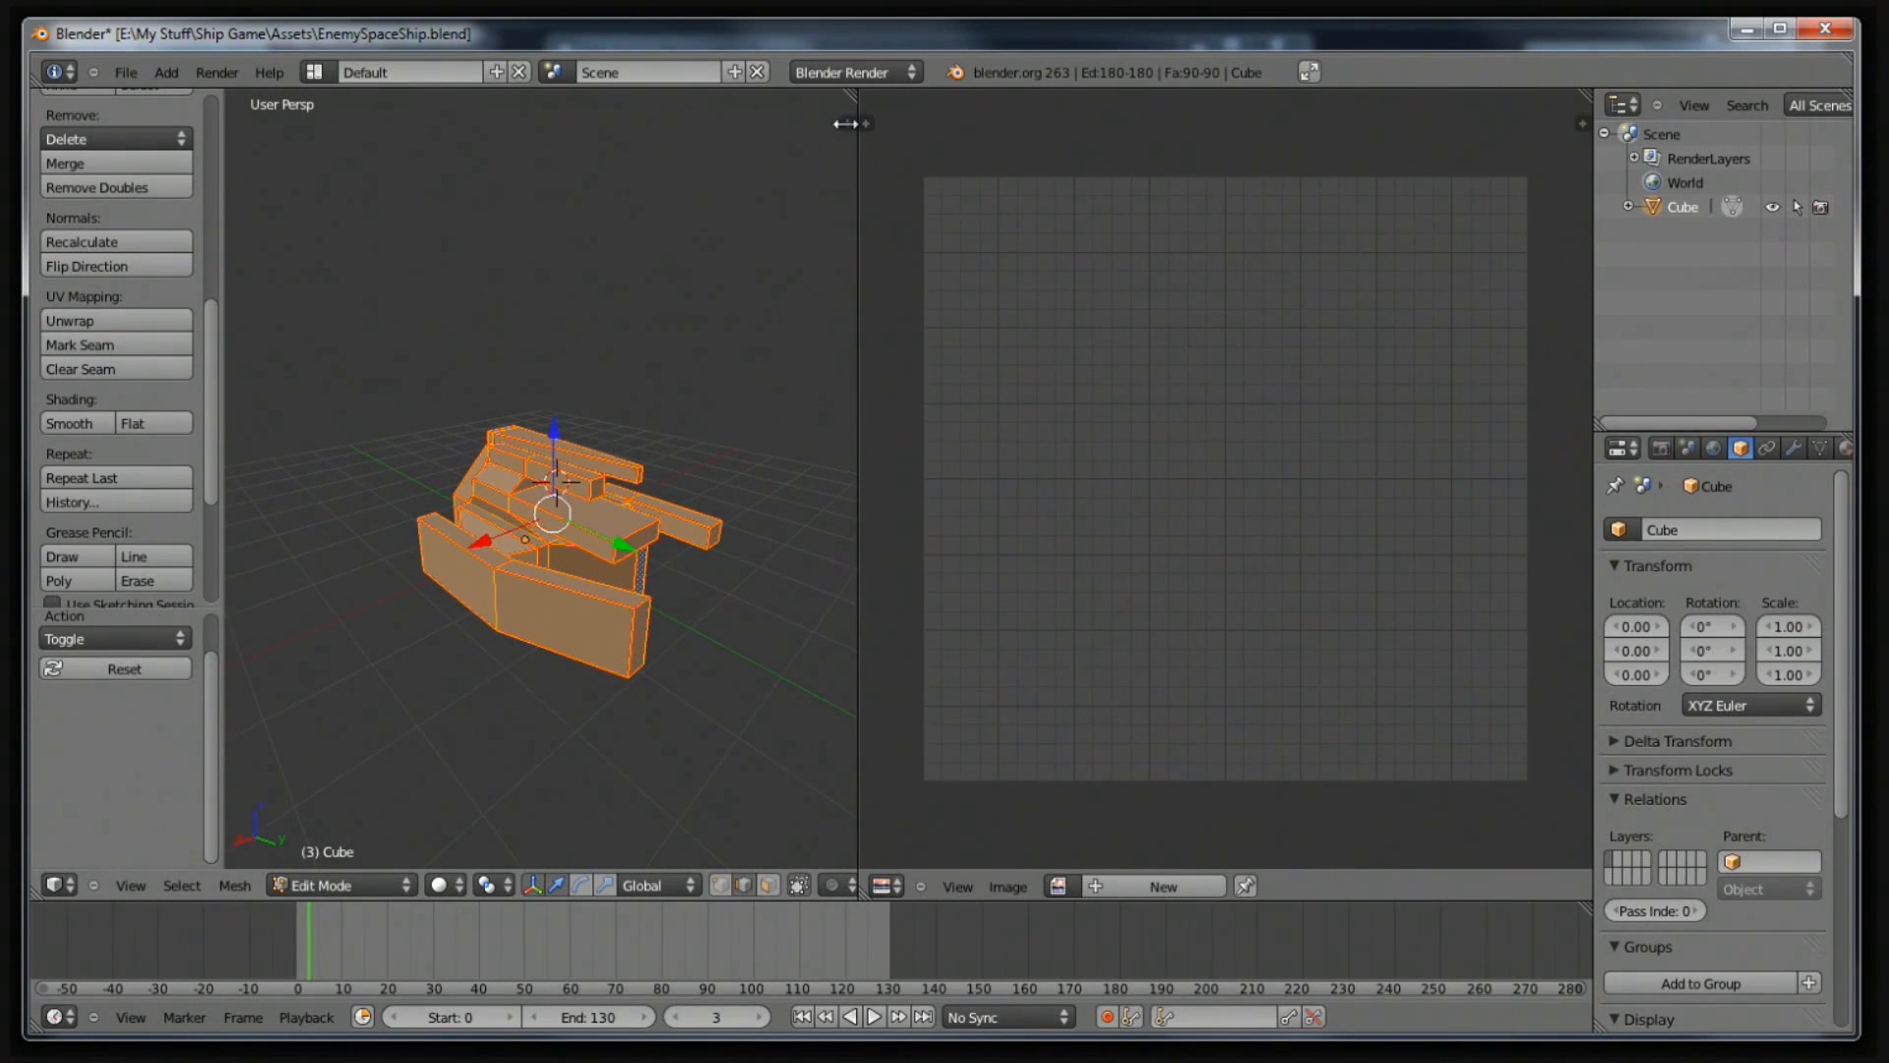
# Start the Screencast Keys display in the 3D view's properties sidebar, keep the whole mesh selected, and hide the sidebar again.
pyautogui.click(846, 124)
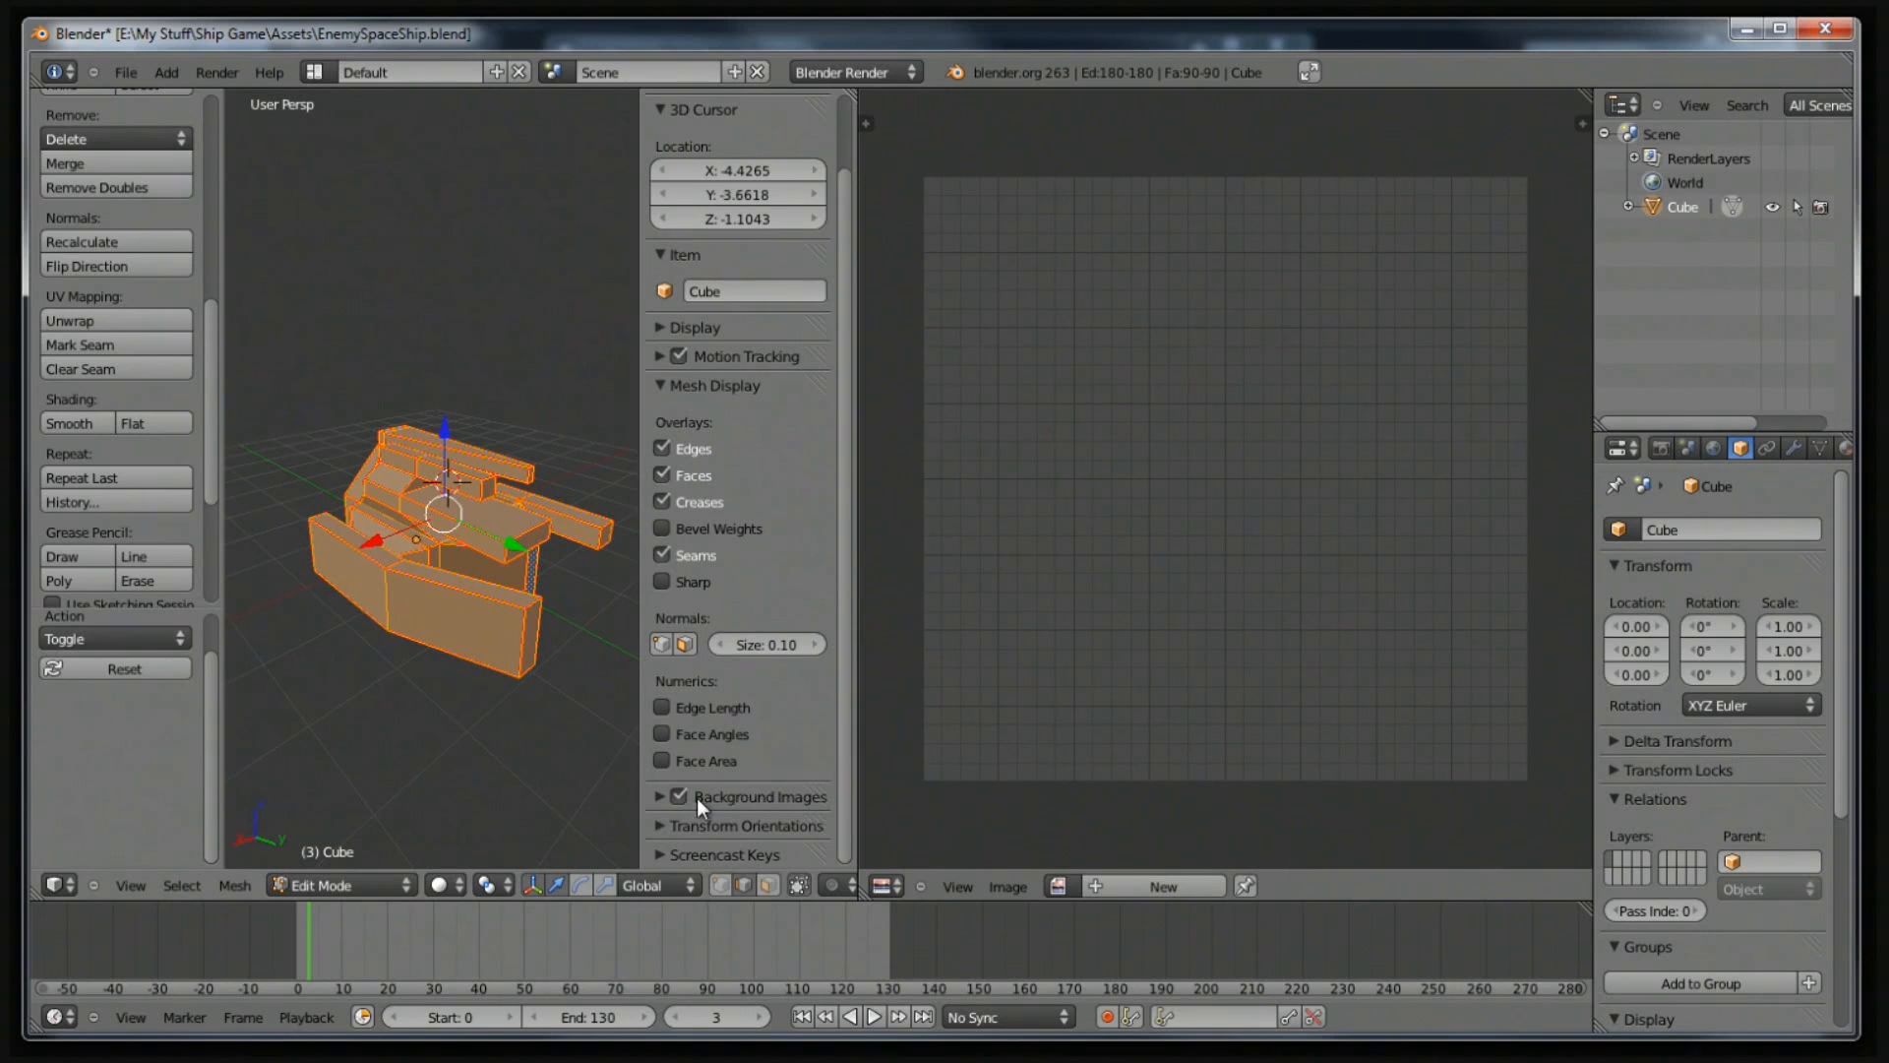
pyautogui.click(651, 852)
pyautogui.scroll(-4, 652, 847)
pyautogui.click(748, 712)
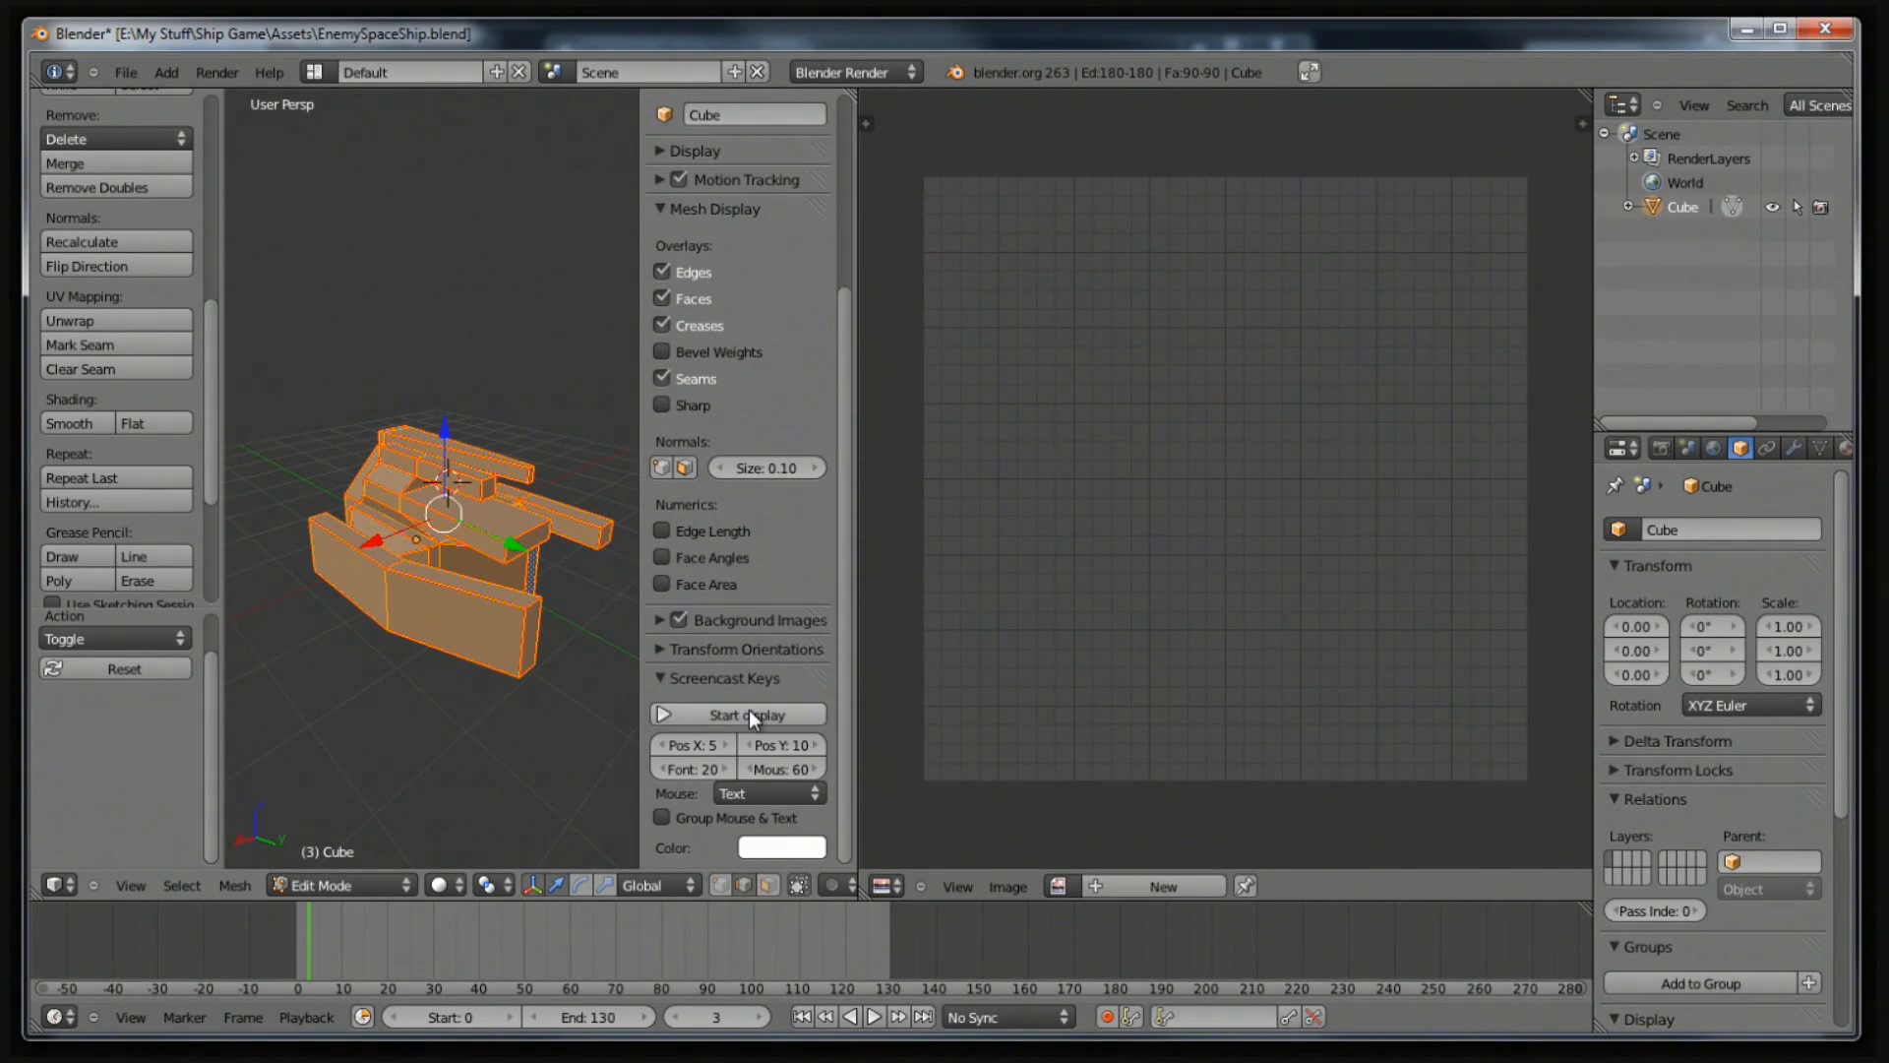
pyautogui.press('a')
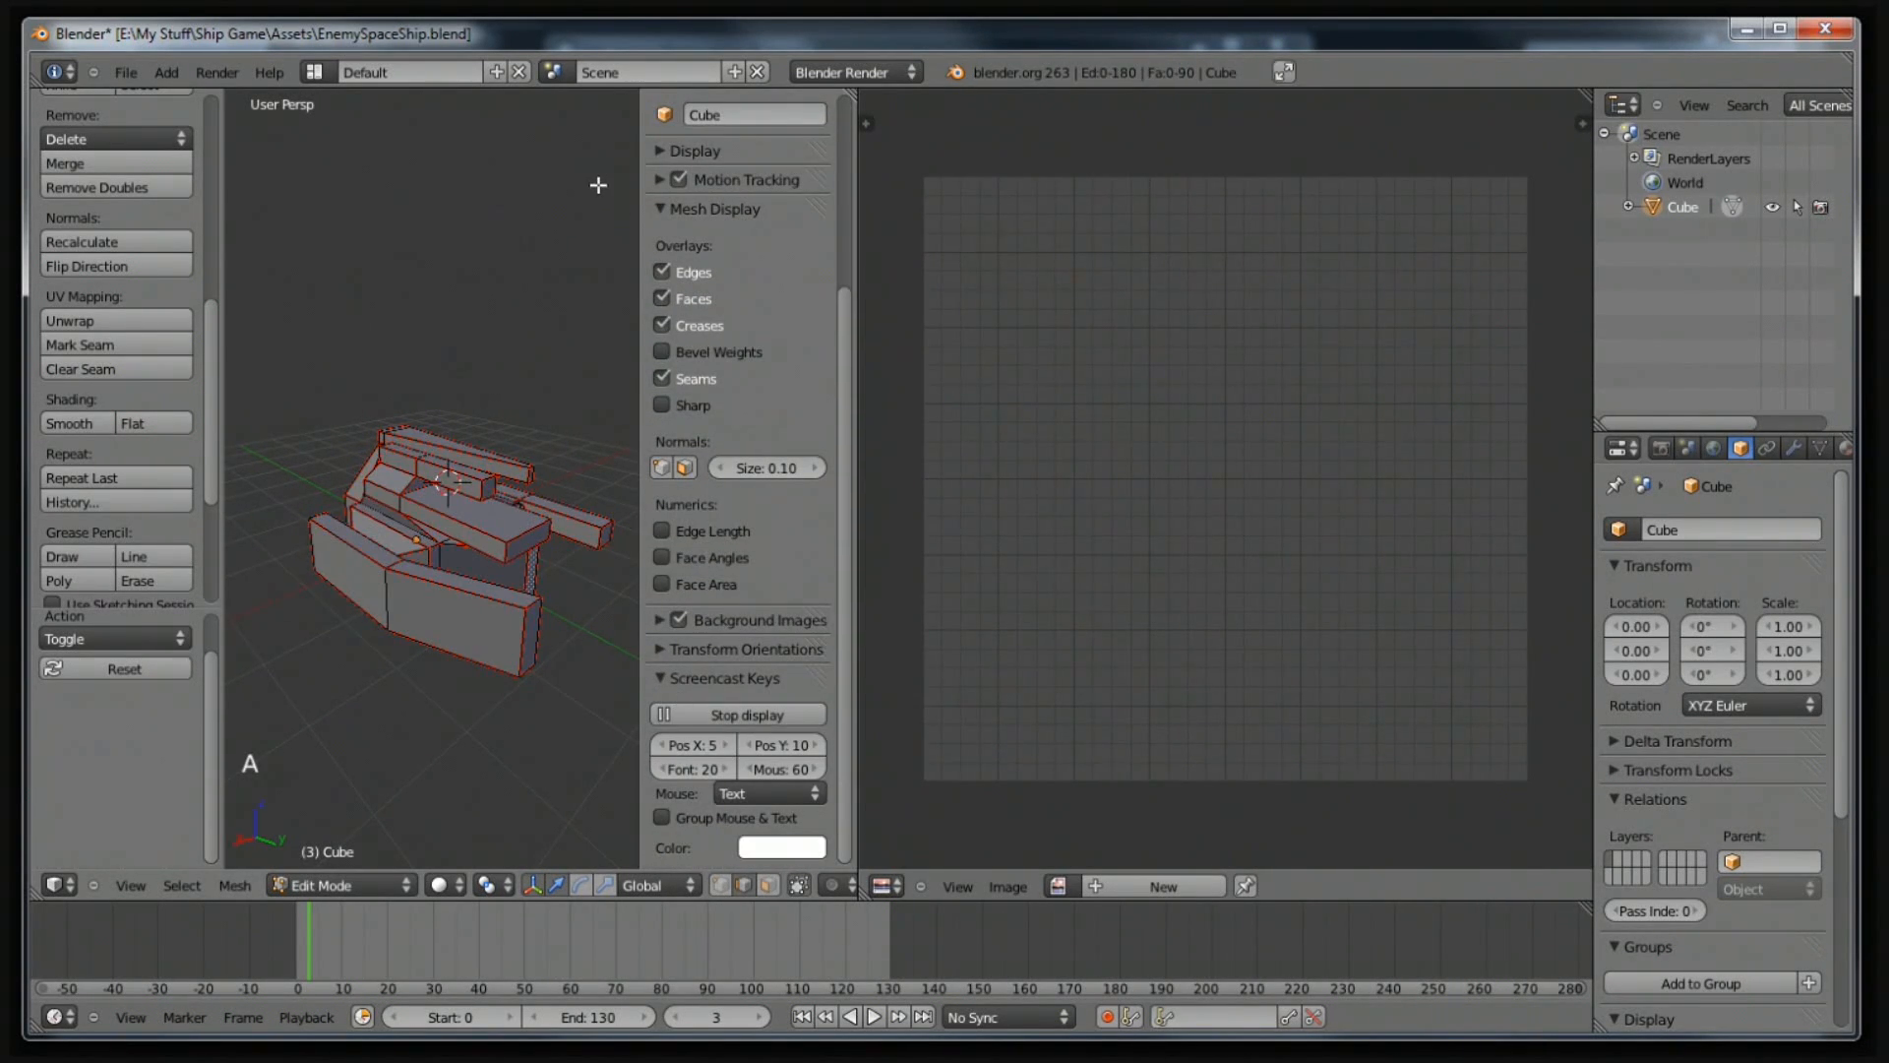
pyautogui.press('a')
pyautogui.press('n')
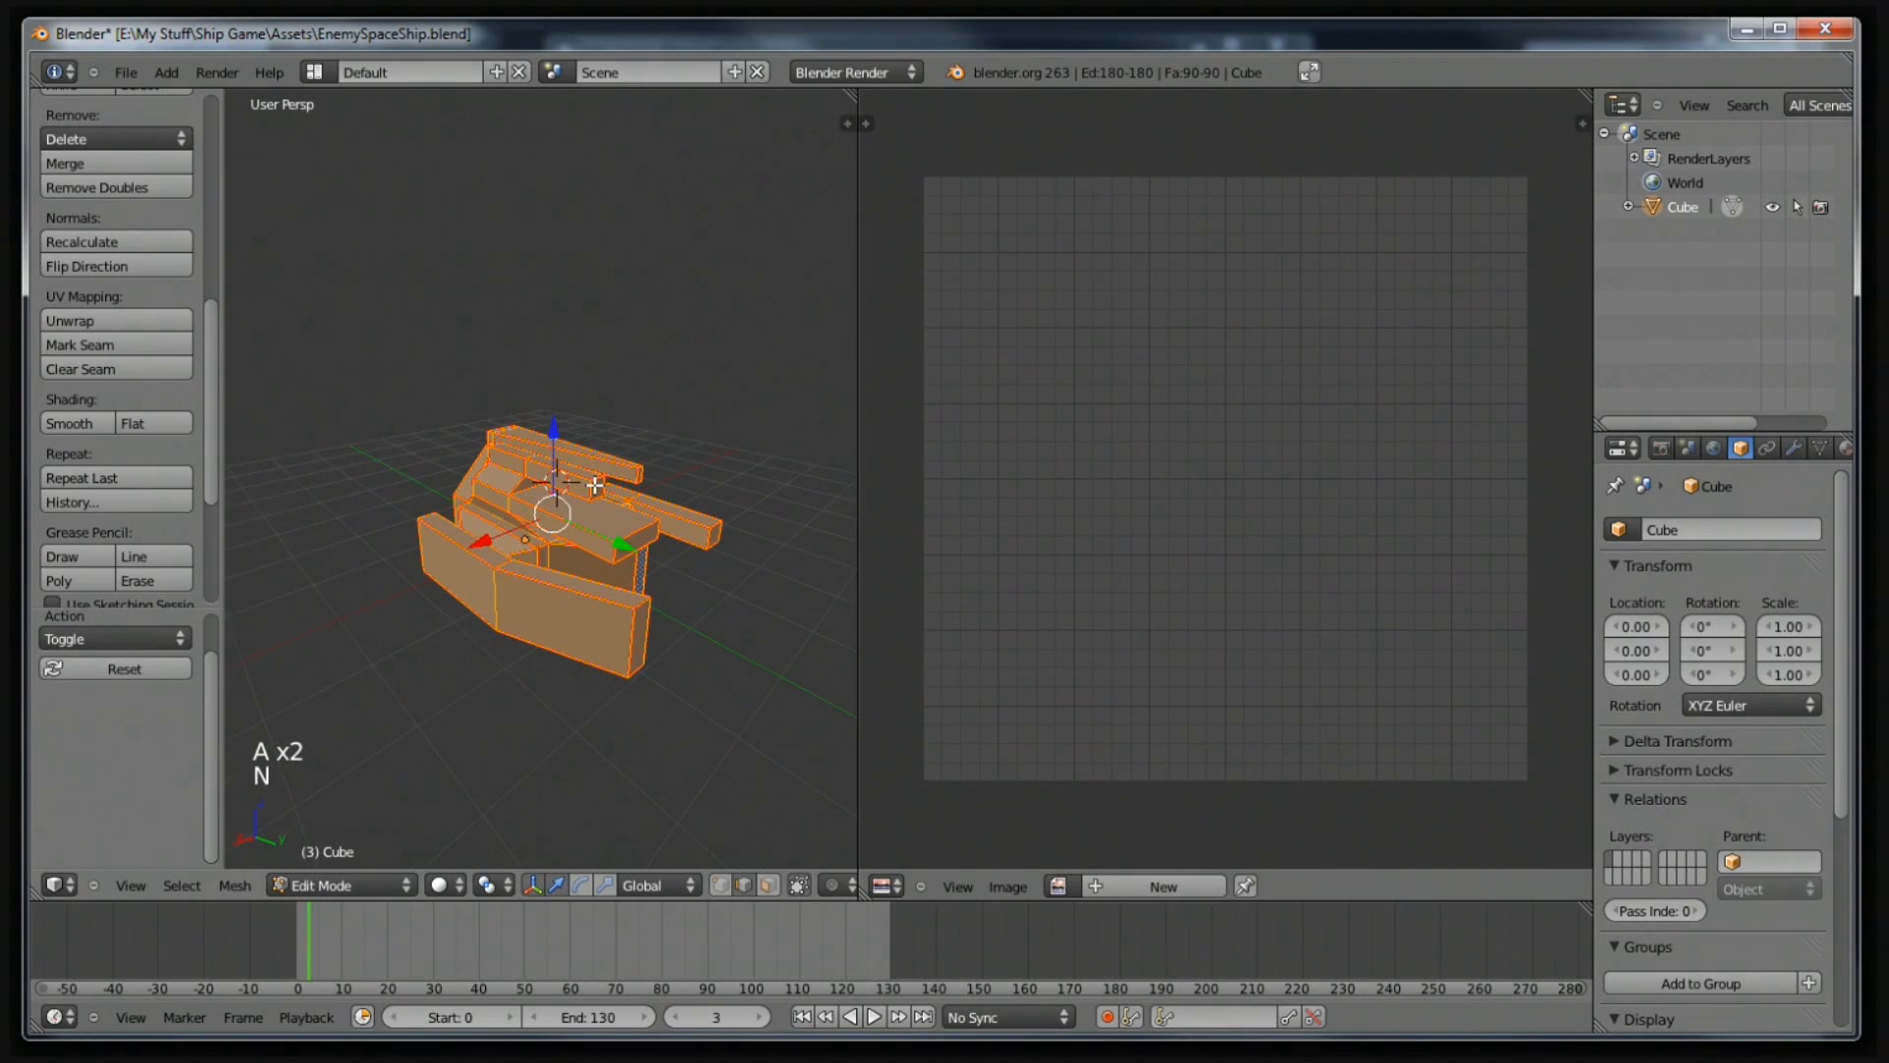
# Unwrap the whole selected spaceship mesh along its marked seams.
pyautogui.moveTo(633, 426); pyautogui.dragTo(287, 801, button='middle')
pyautogui.moveTo(634, 454); pyautogui.dragTo(616, 282, button='middle')
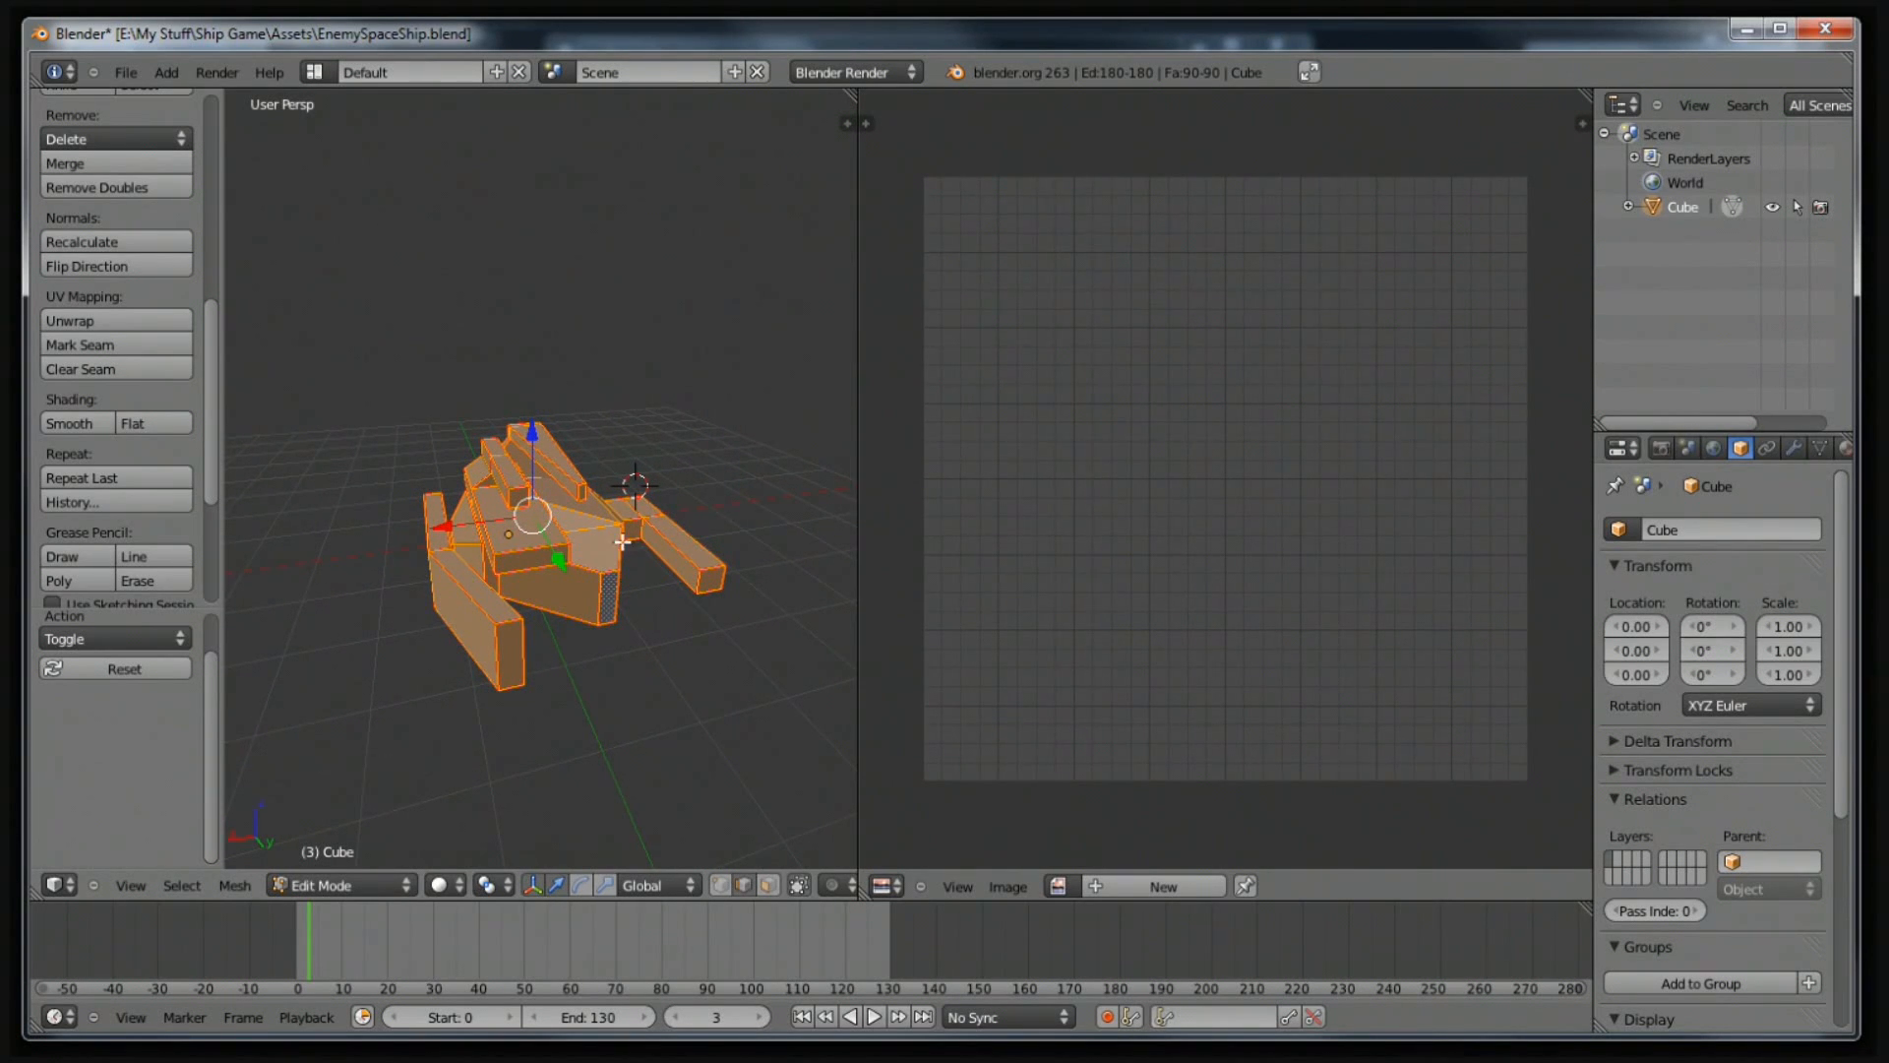
pyautogui.click(150, 322)
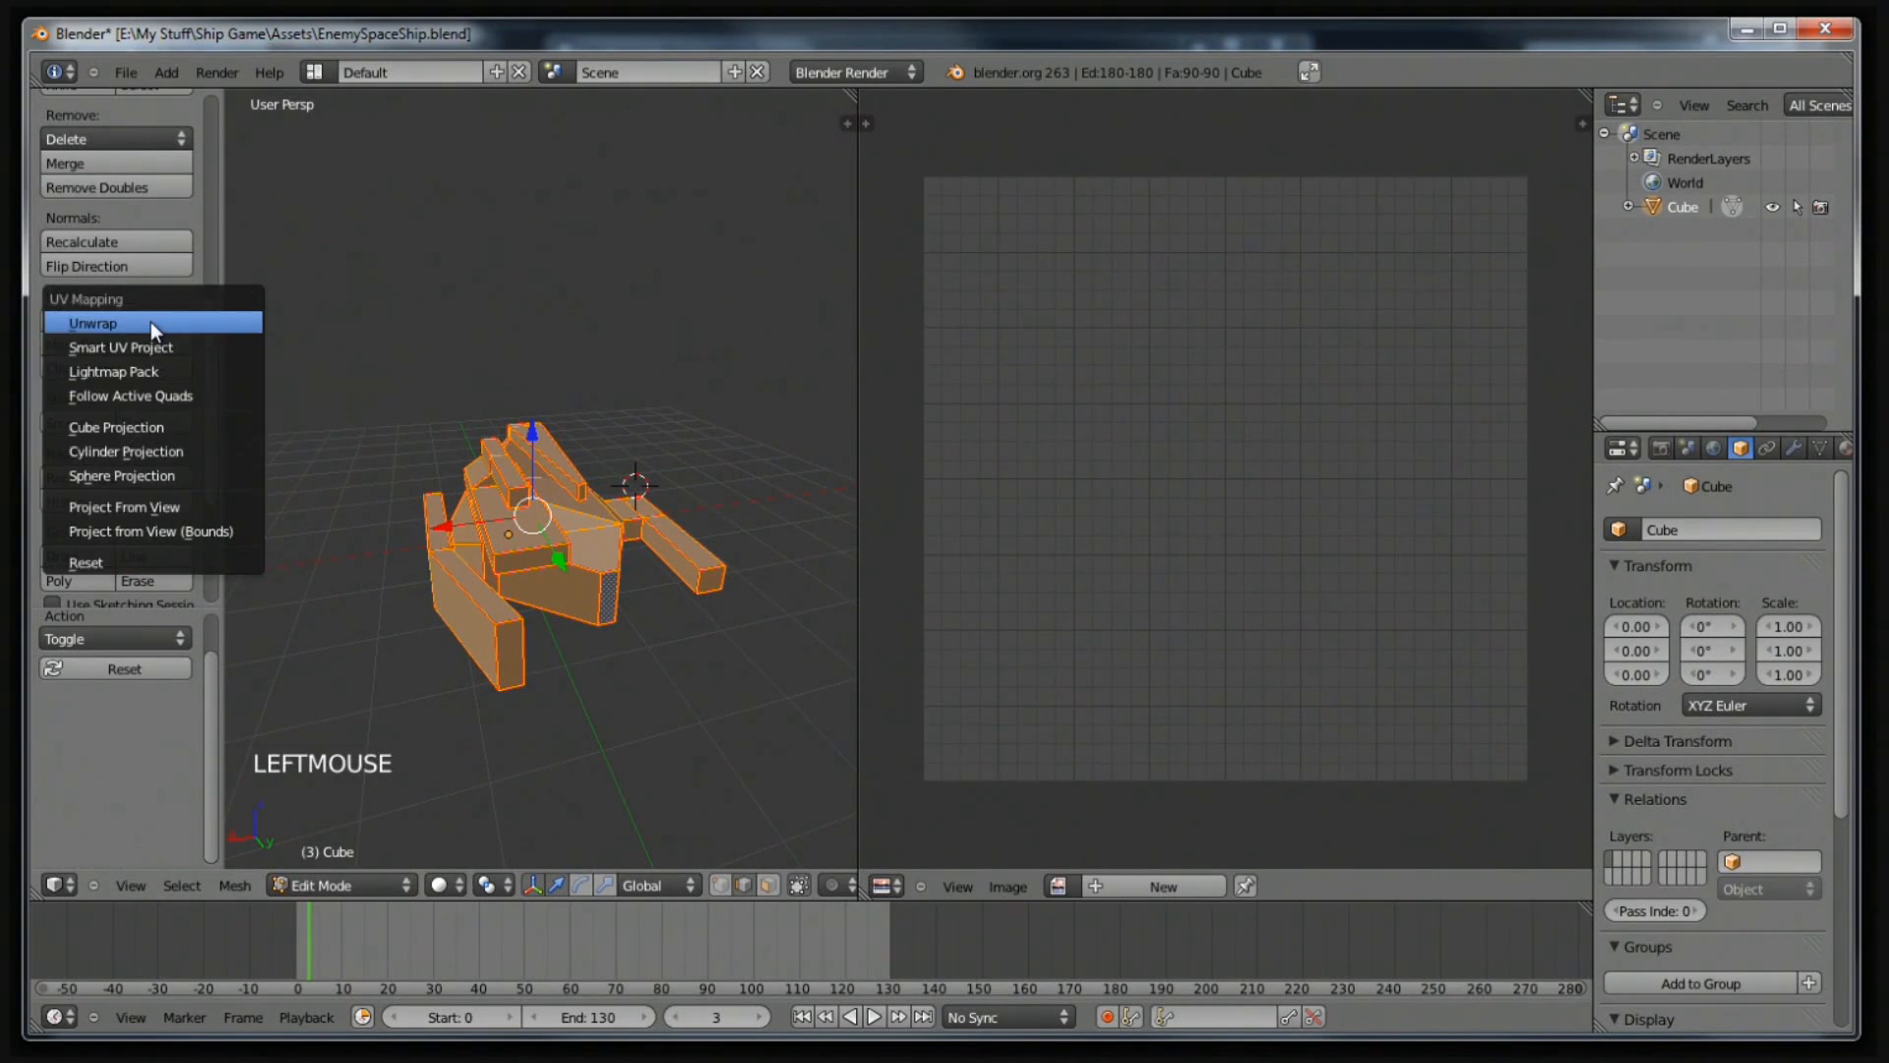
pyautogui.click(234, 321)
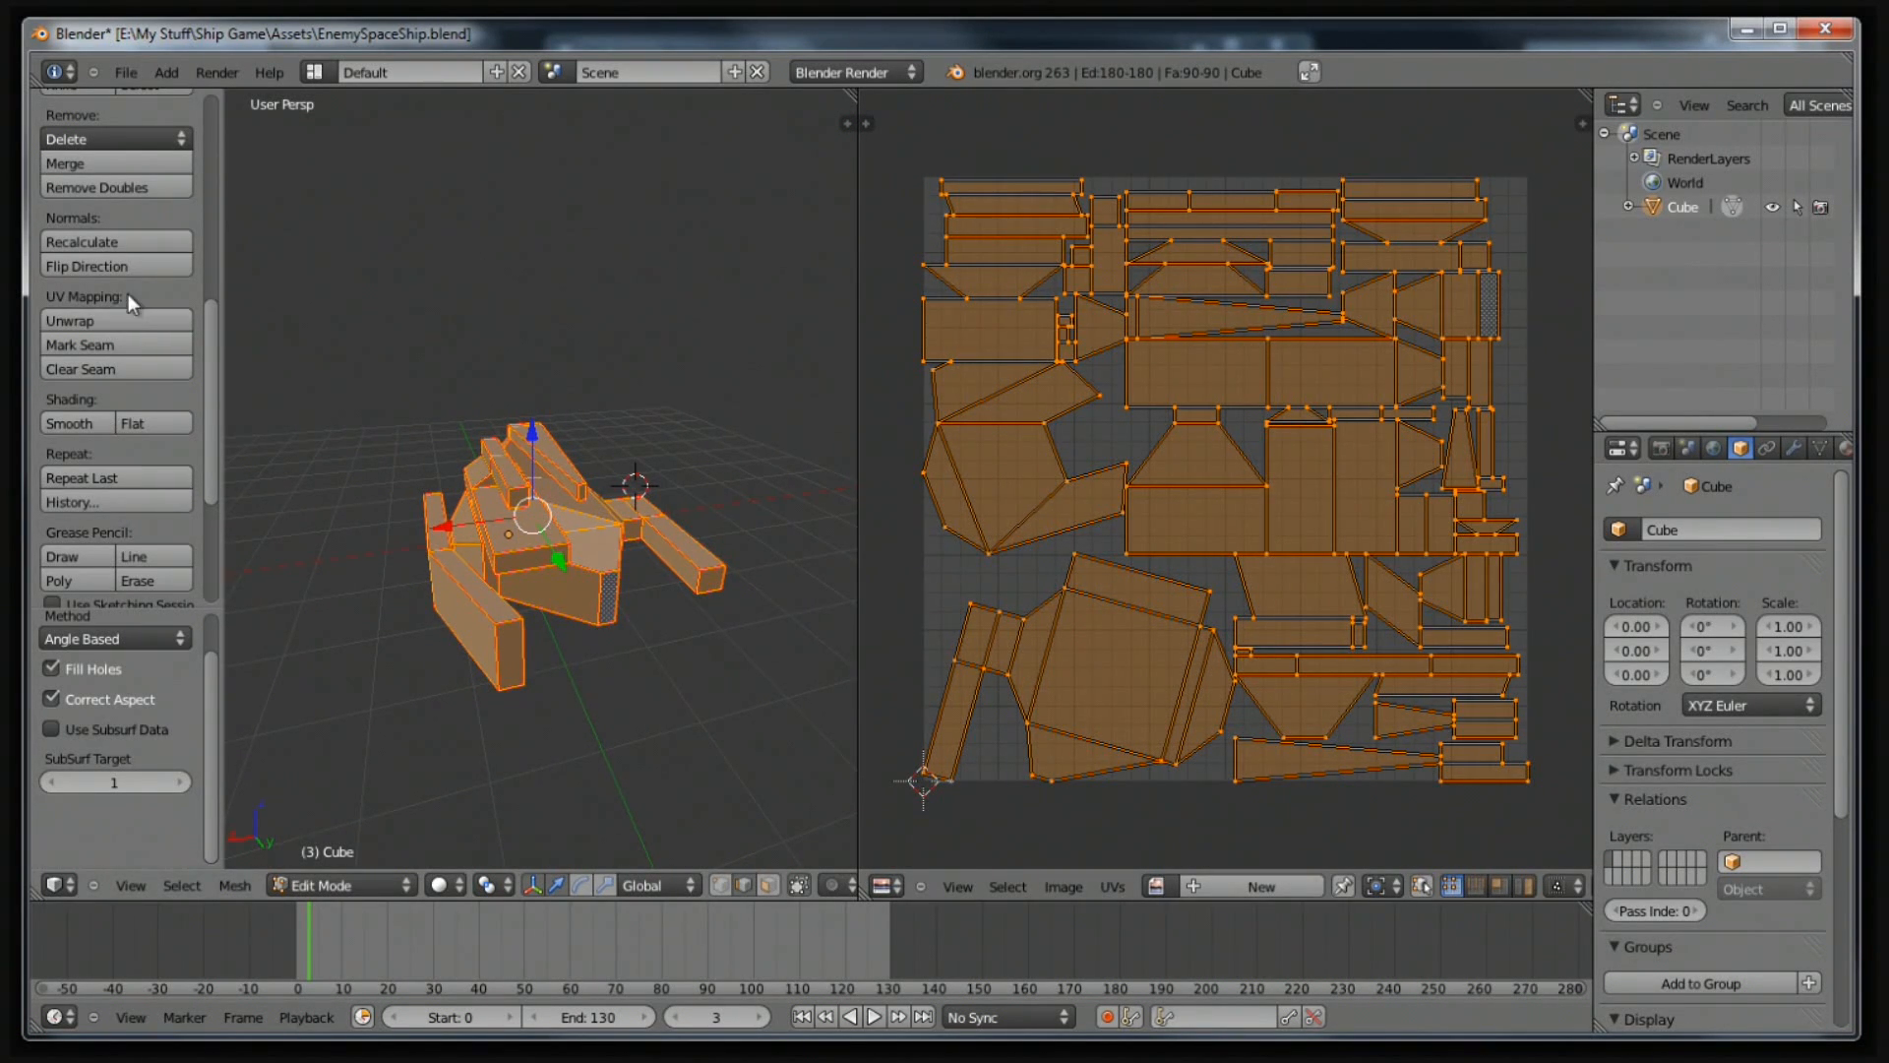
# Try Smart UV Project with its default settings and Cube Projection on the mesh, and return to the regular seam-based Unwrap.
pyautogui.click(130, 323)
pyautogui.click(132, 350)
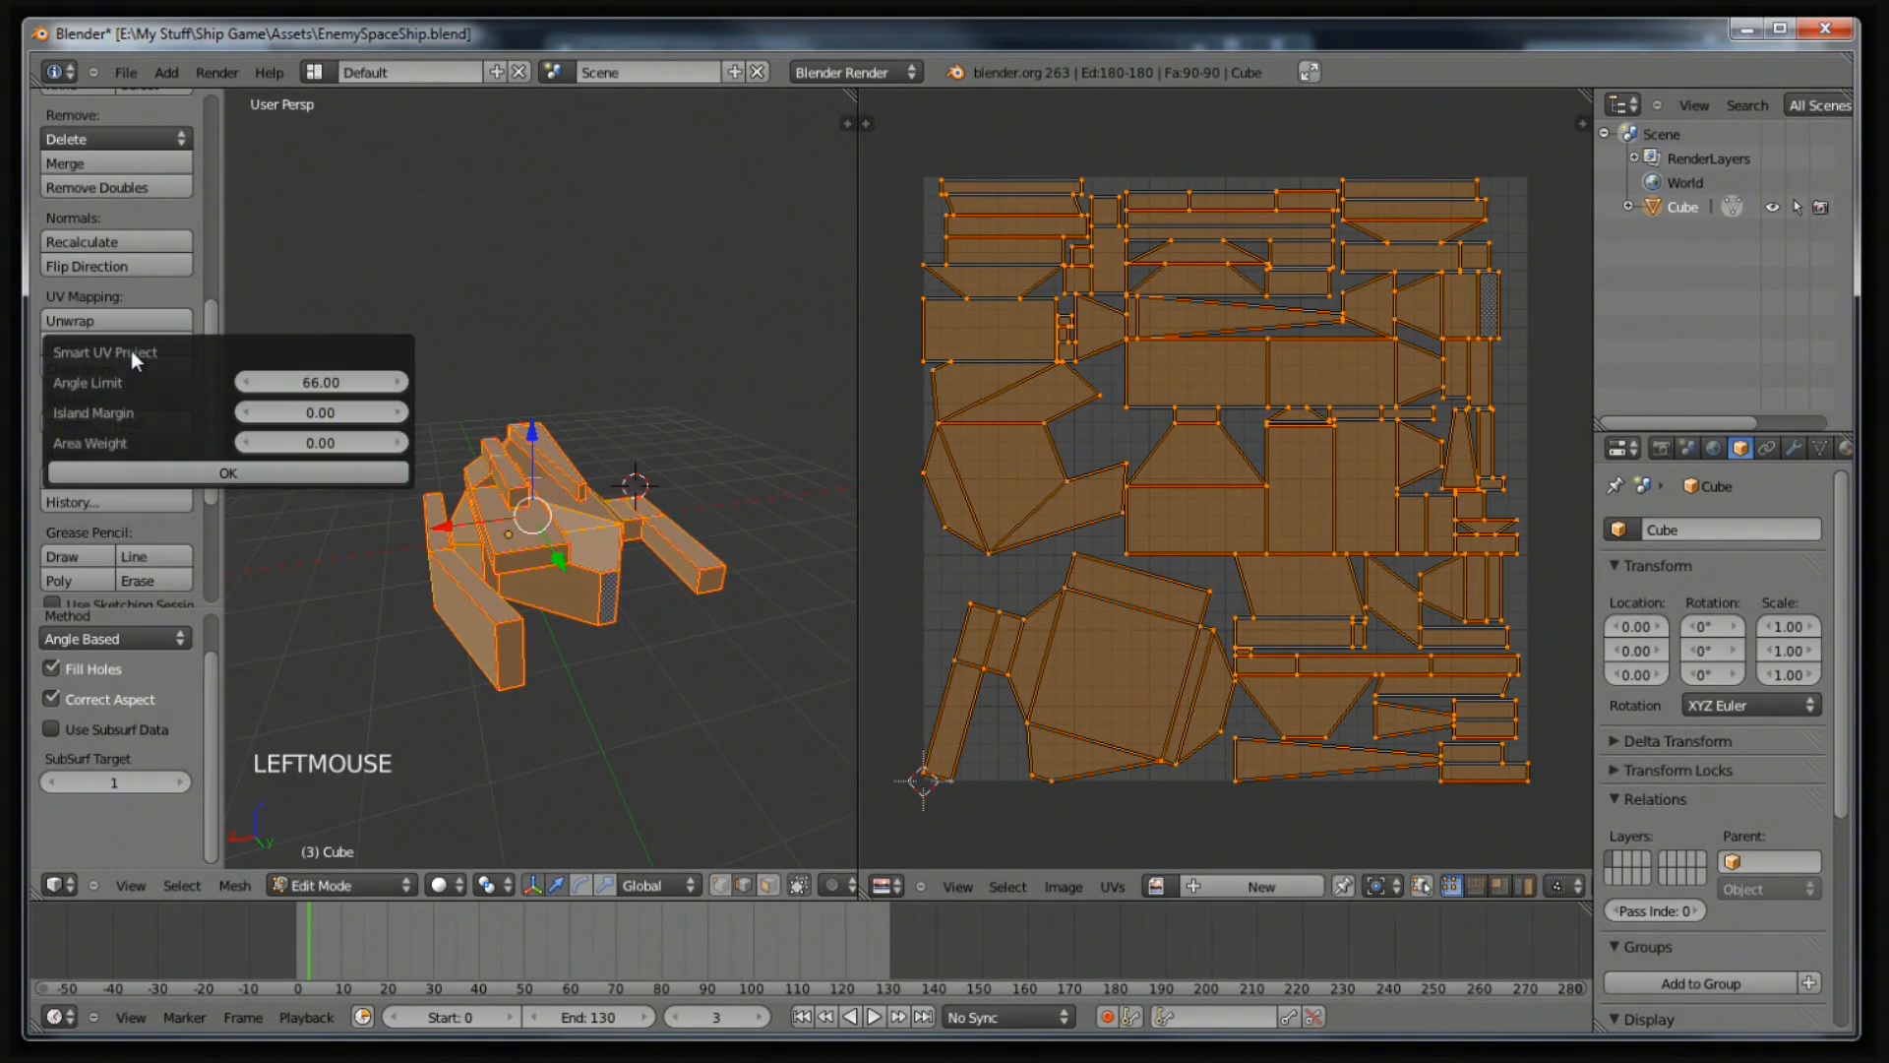
pyautogui.click(195, 472)
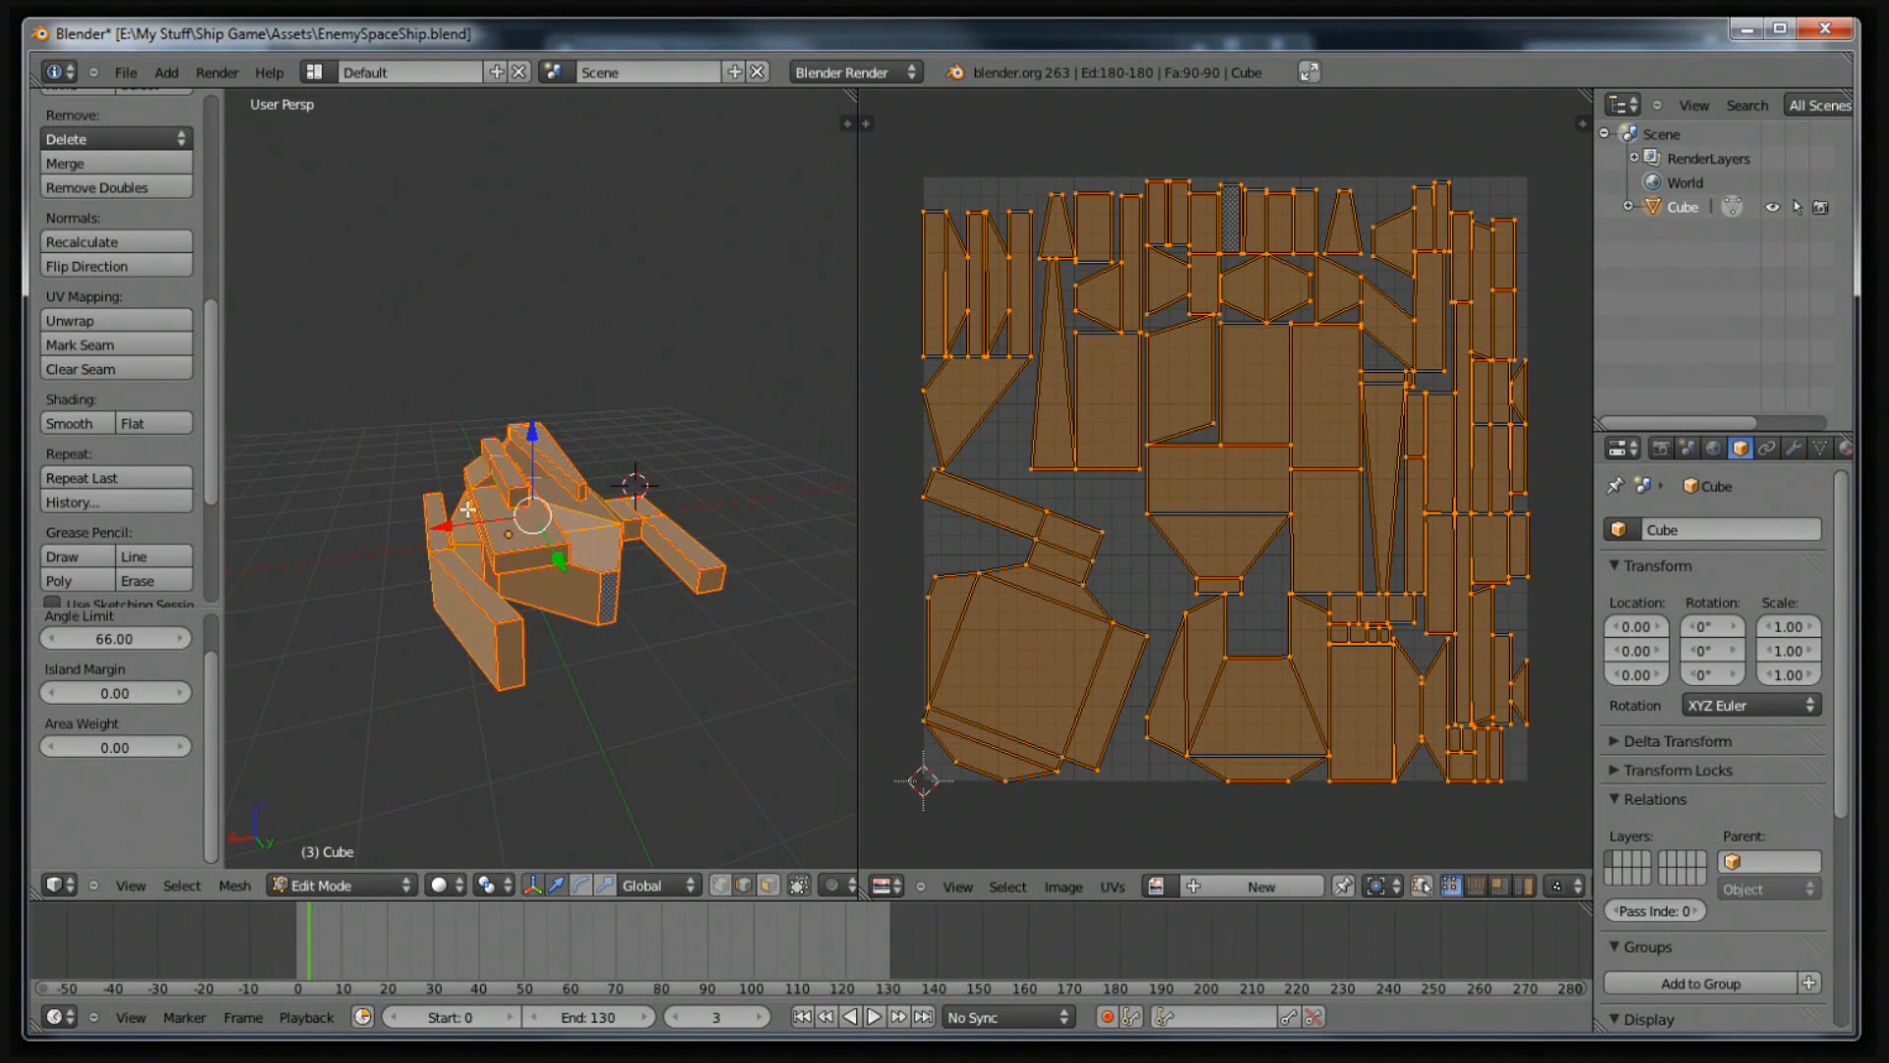
pyautogui.click(121, 323)
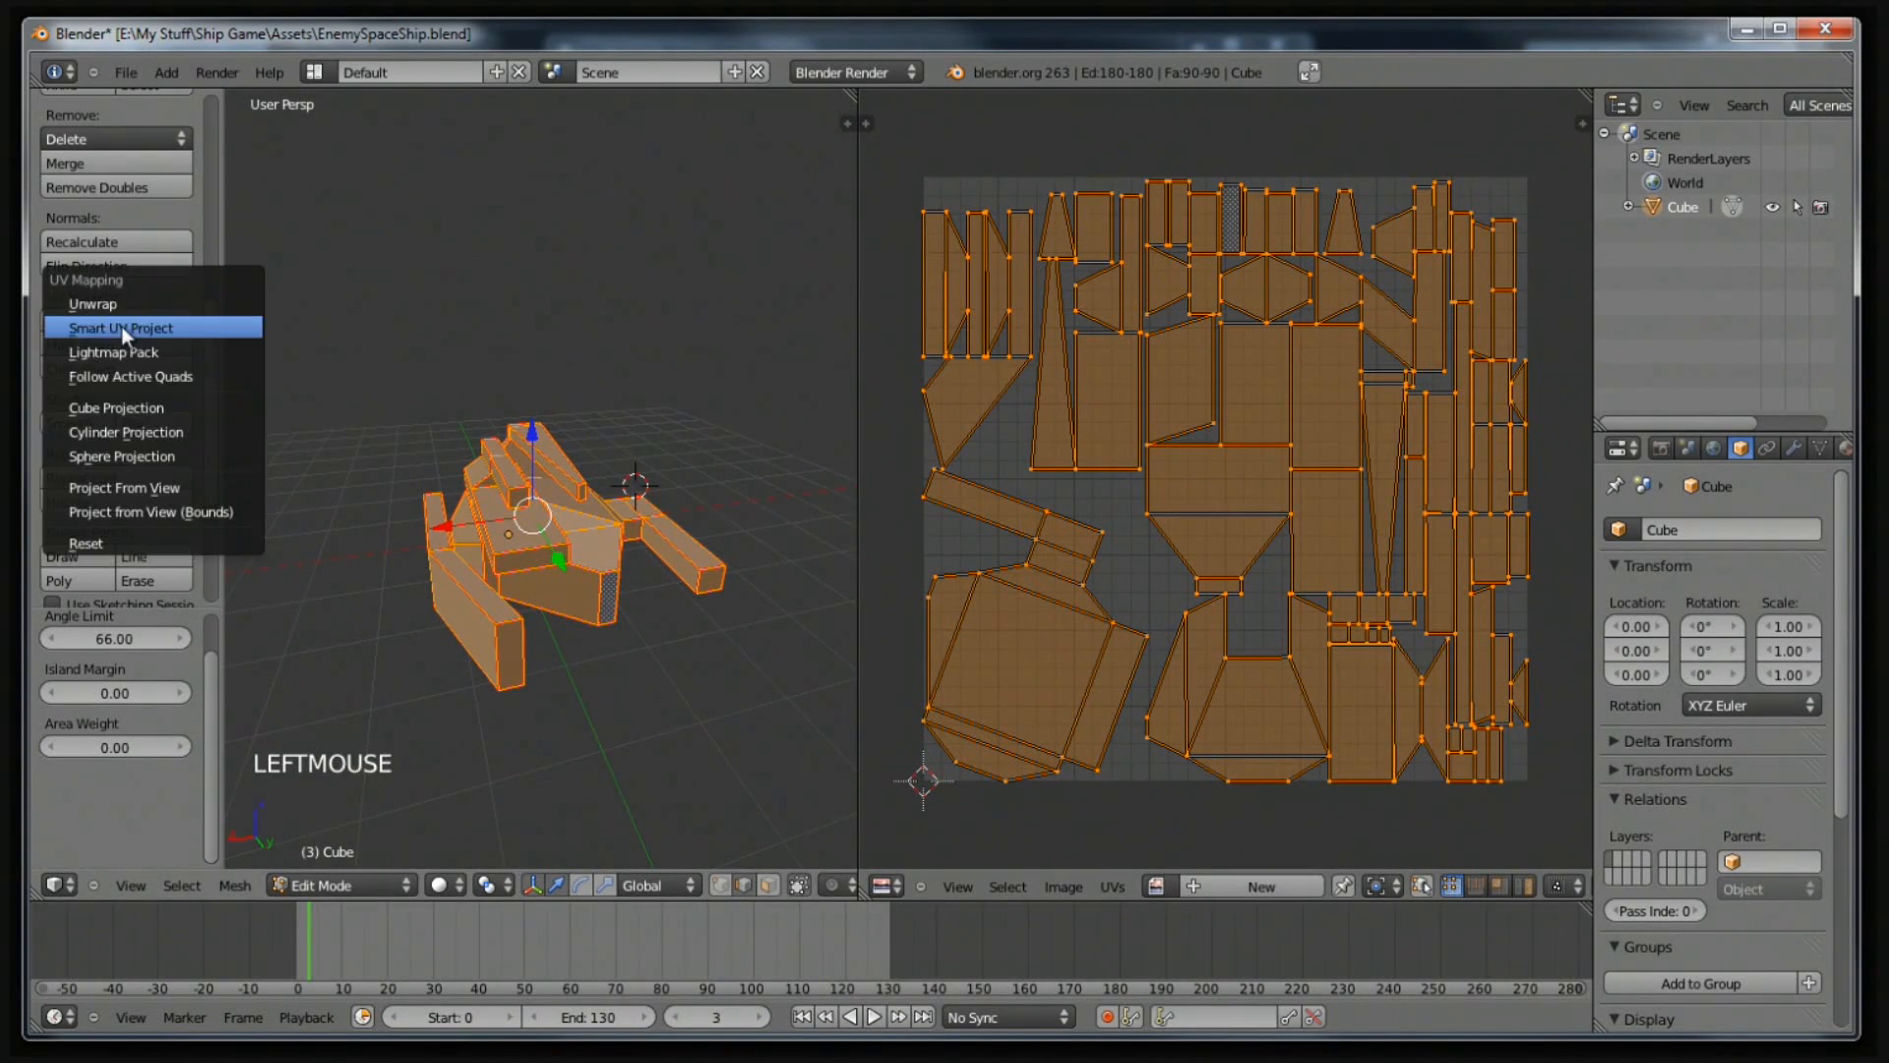
pyautogui.click(218, 407)
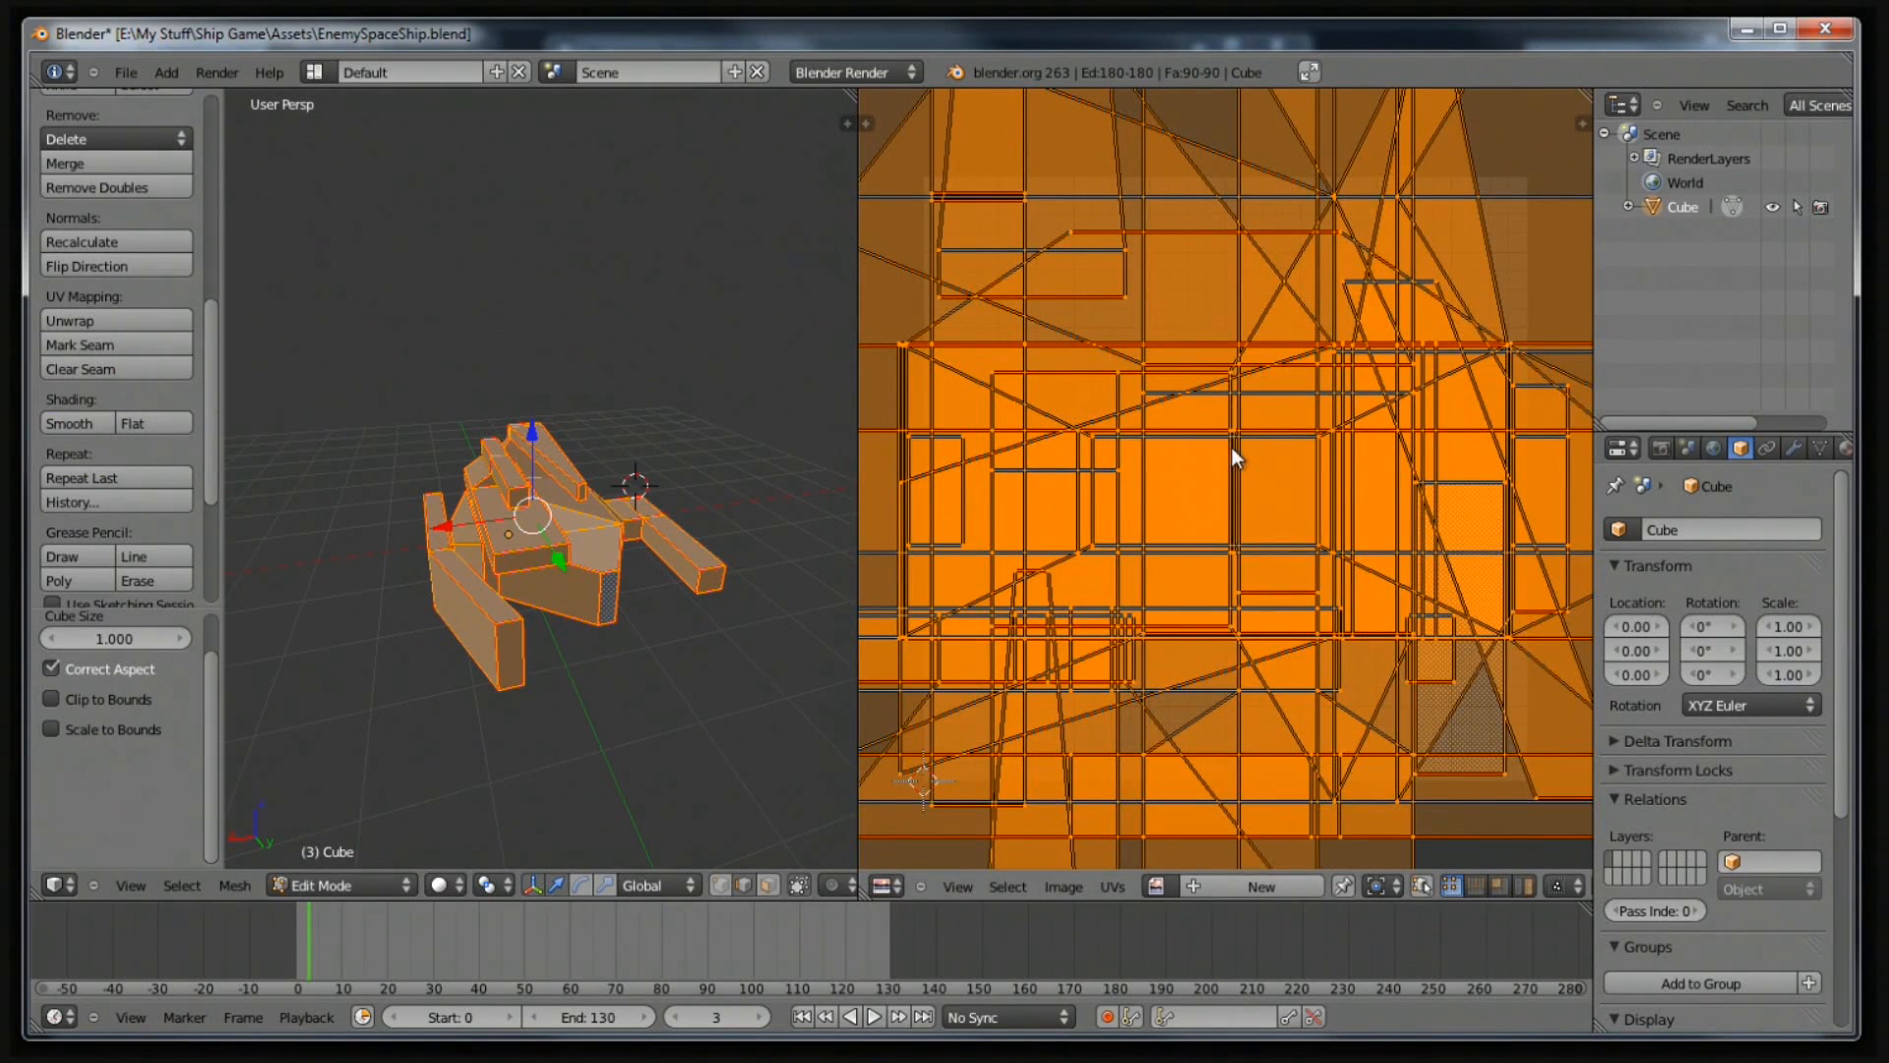
pyautogui.click(138, 327)
pyautogui.click(158, 229)
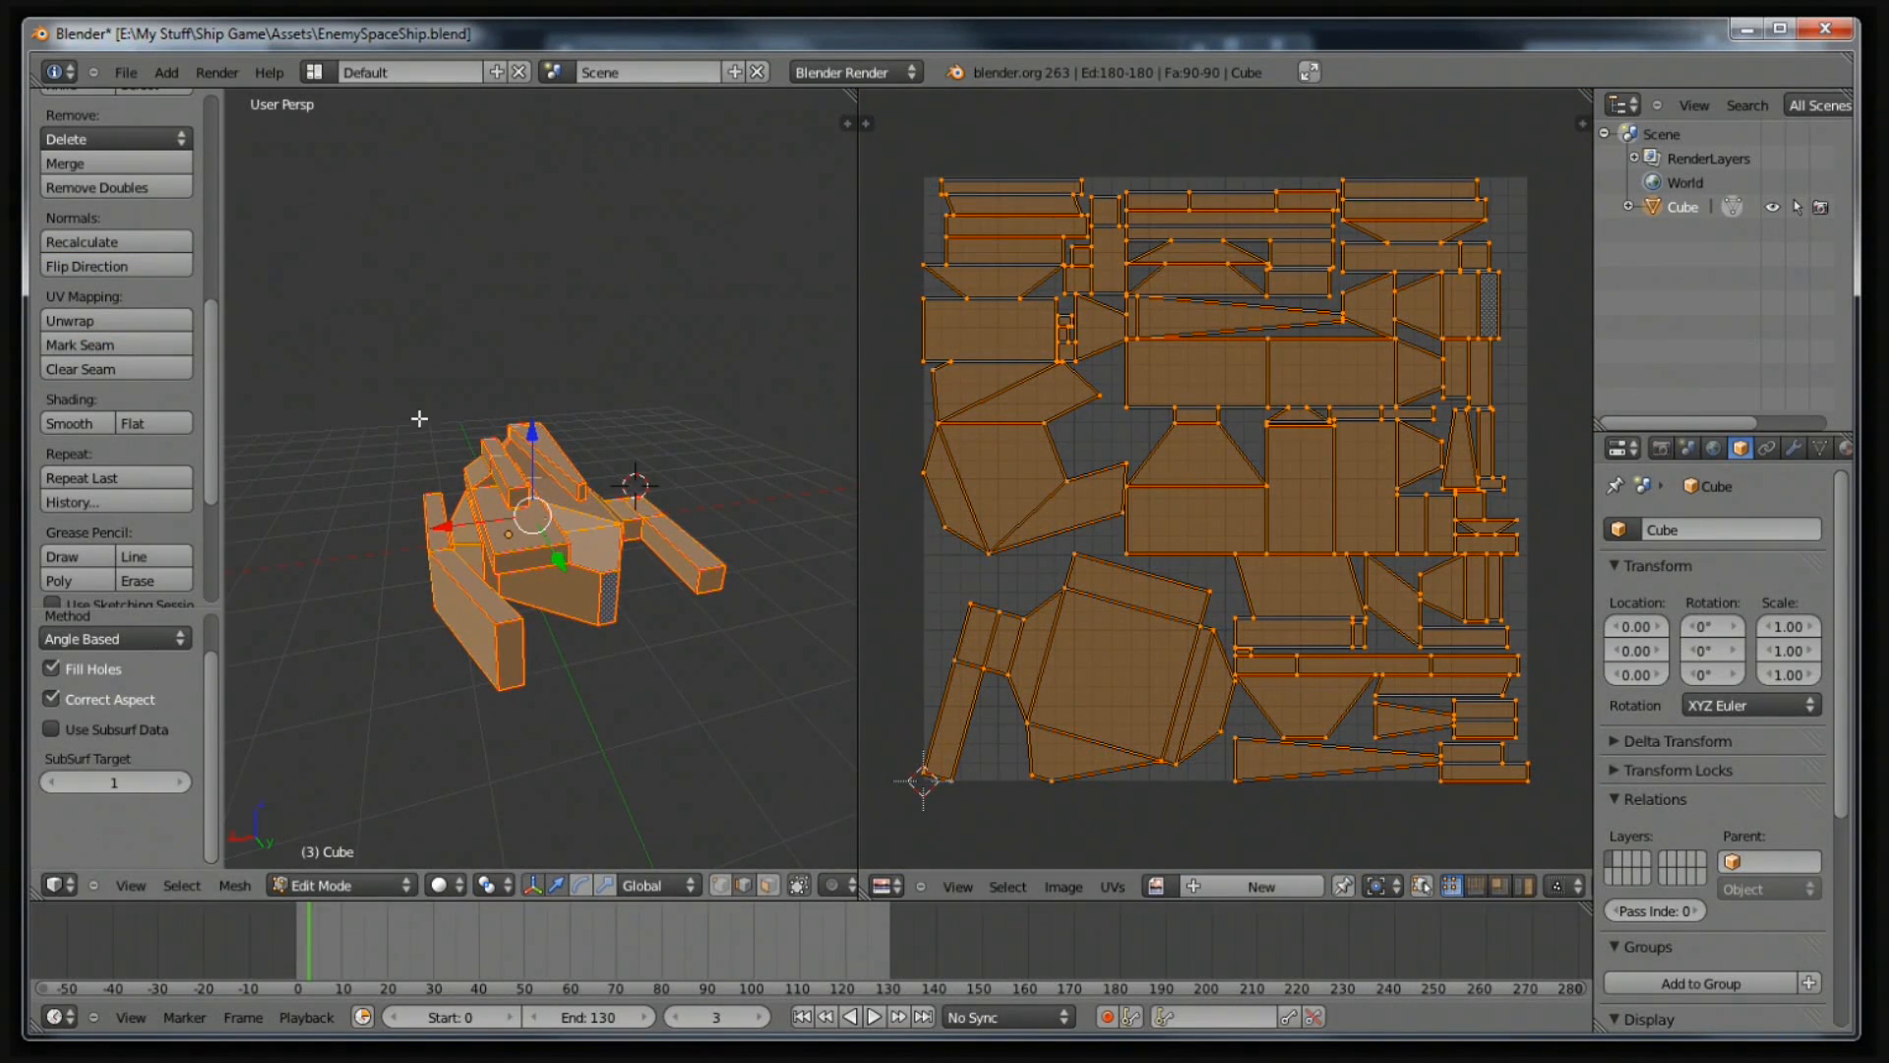
# Deselect the full UV layout by picking a single vertex, and switch the UV editor to island selection mode.
pyautogui.moveTo(541, 677); pyautogui.dragTo(422, 653, button='middle')
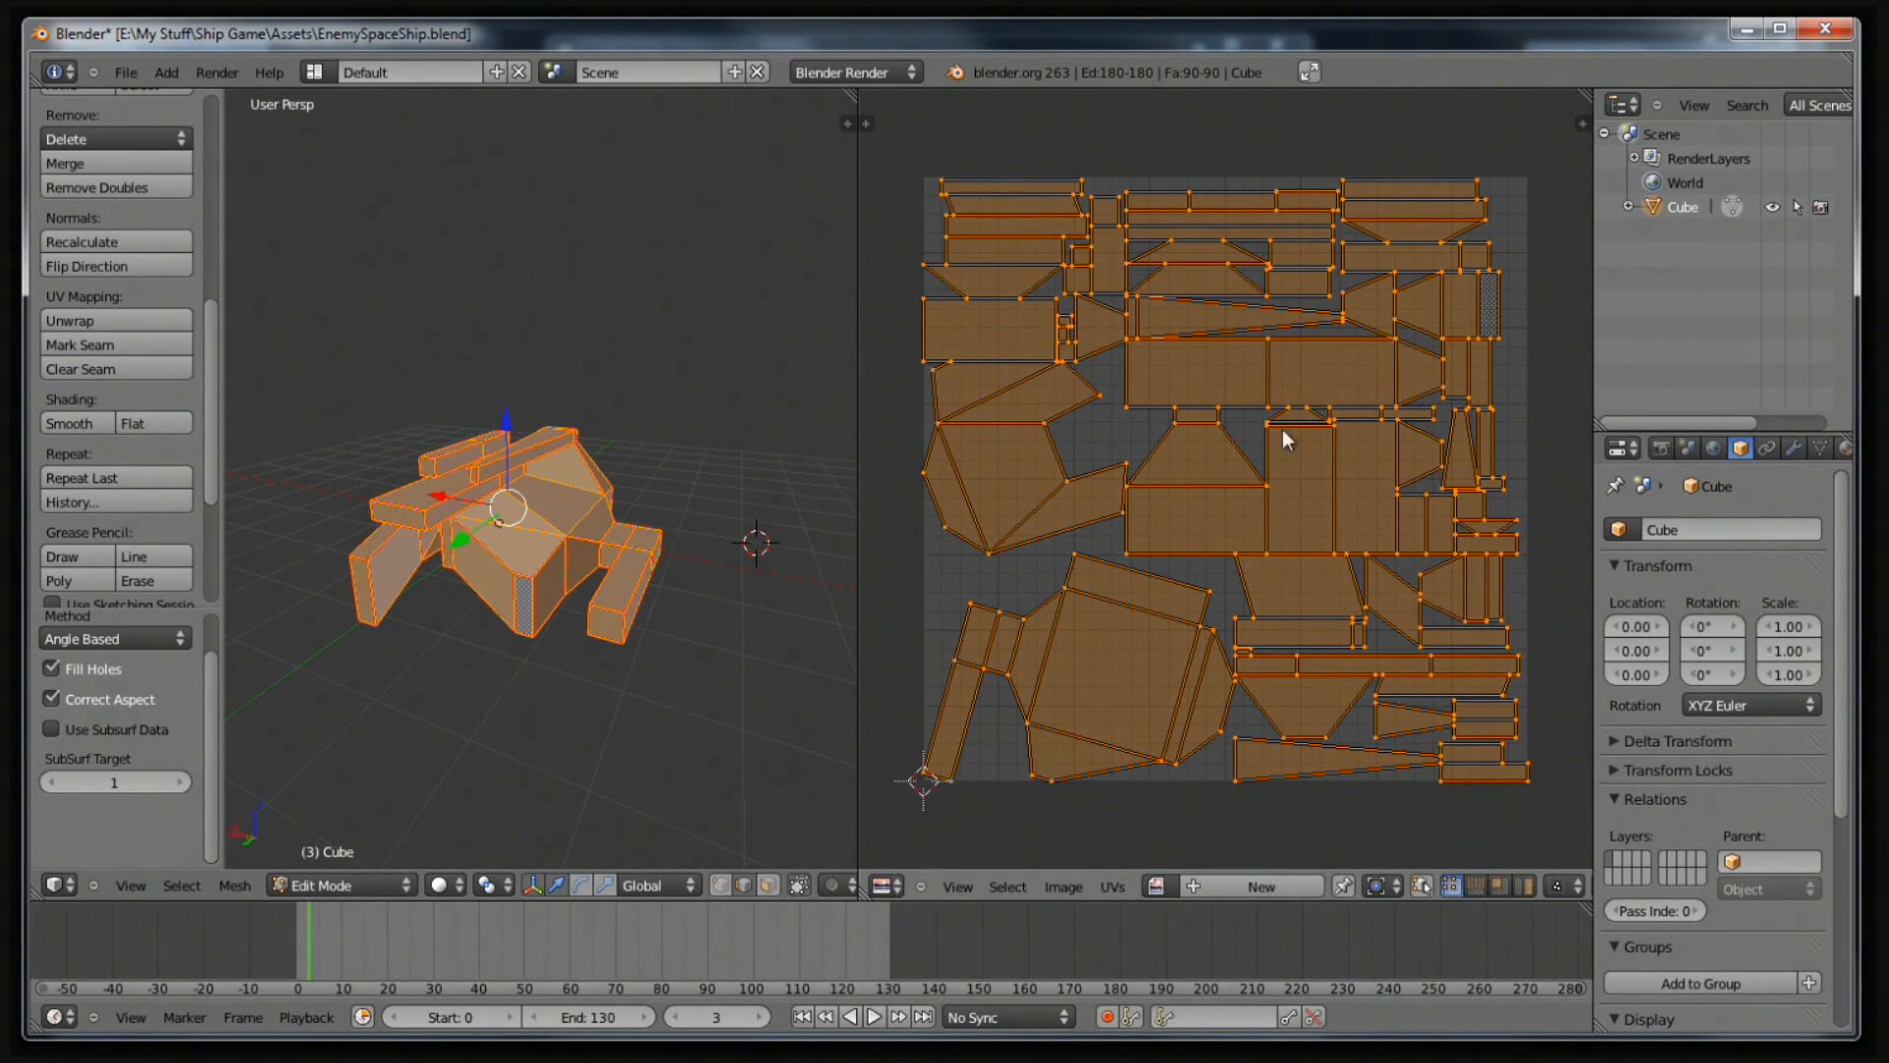
pyautogui.rightClick(1407, 482)
pyautogui.rightClick(1371, 494)
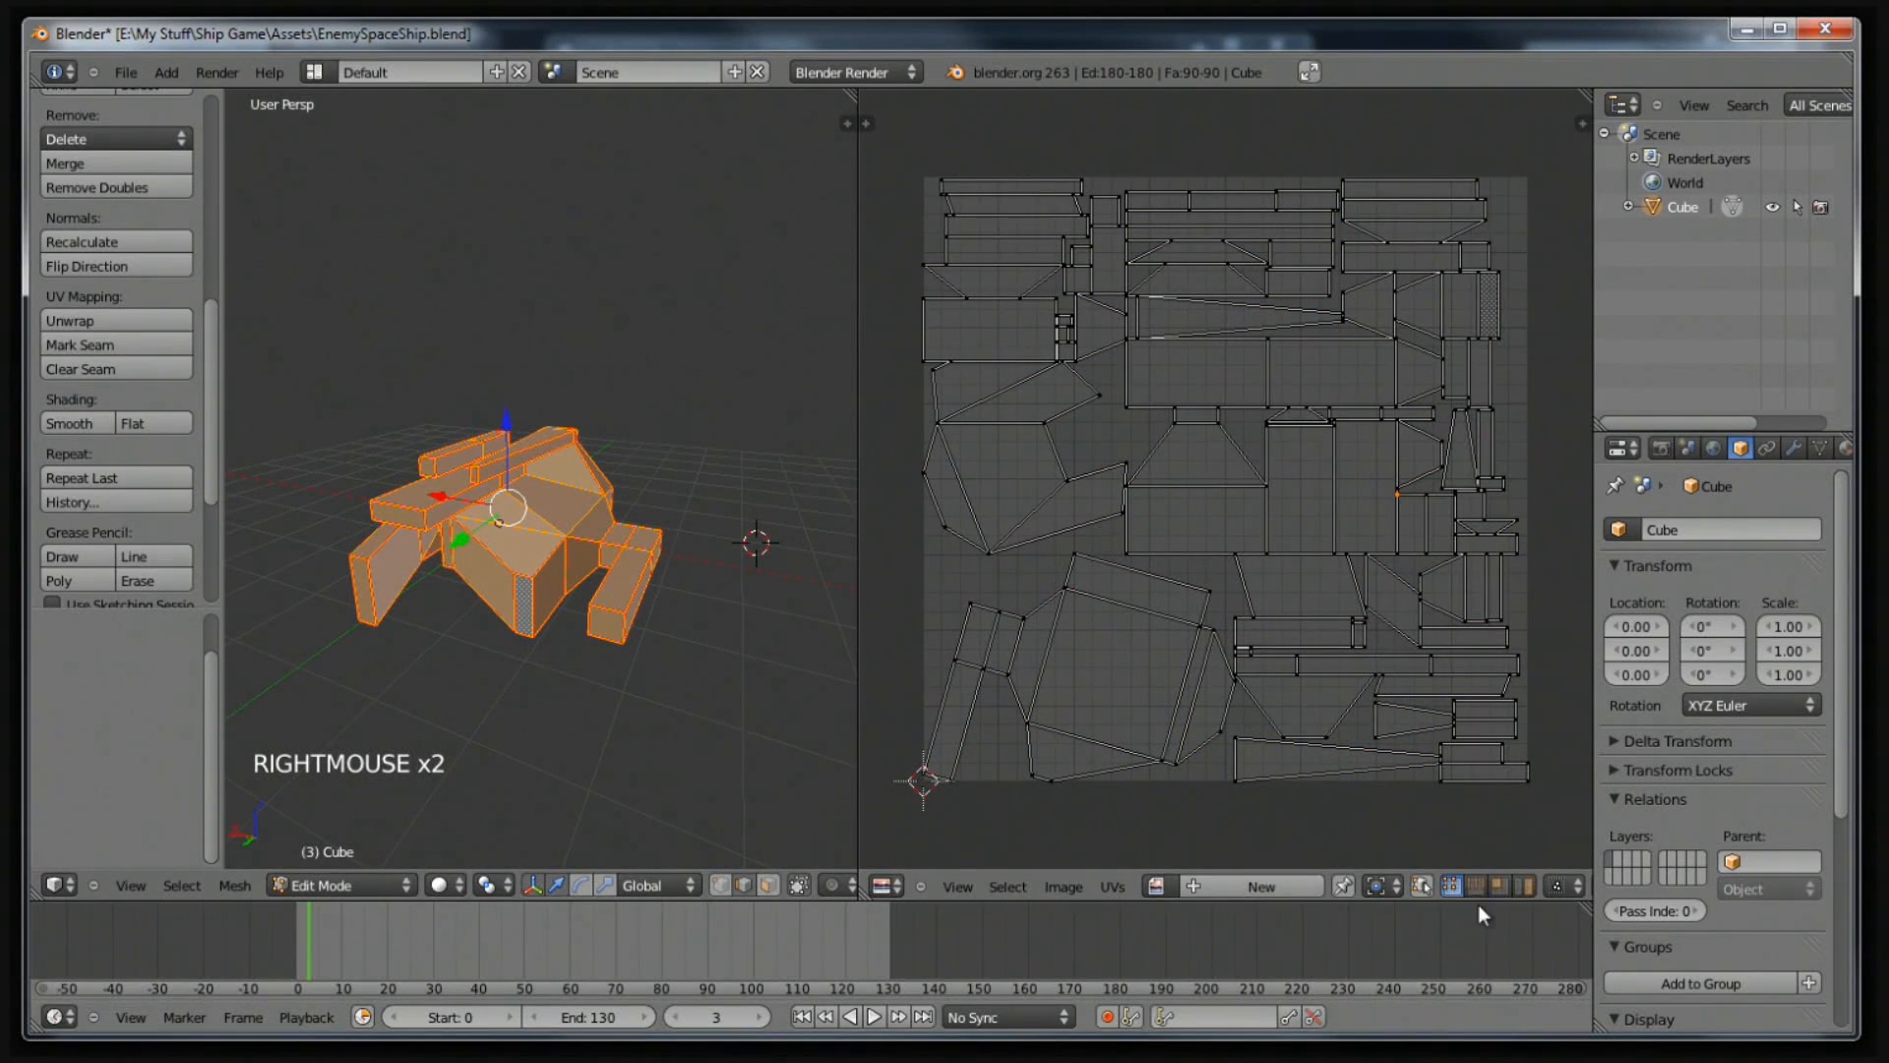
pyautogui.click(1522, 888)
# Try moving the small trapezoid-shaped UV island out of the layout, and cancel the move.
pyautogui.rightClick(1382, 505)
pyautogui.rightClick(1378, 496)
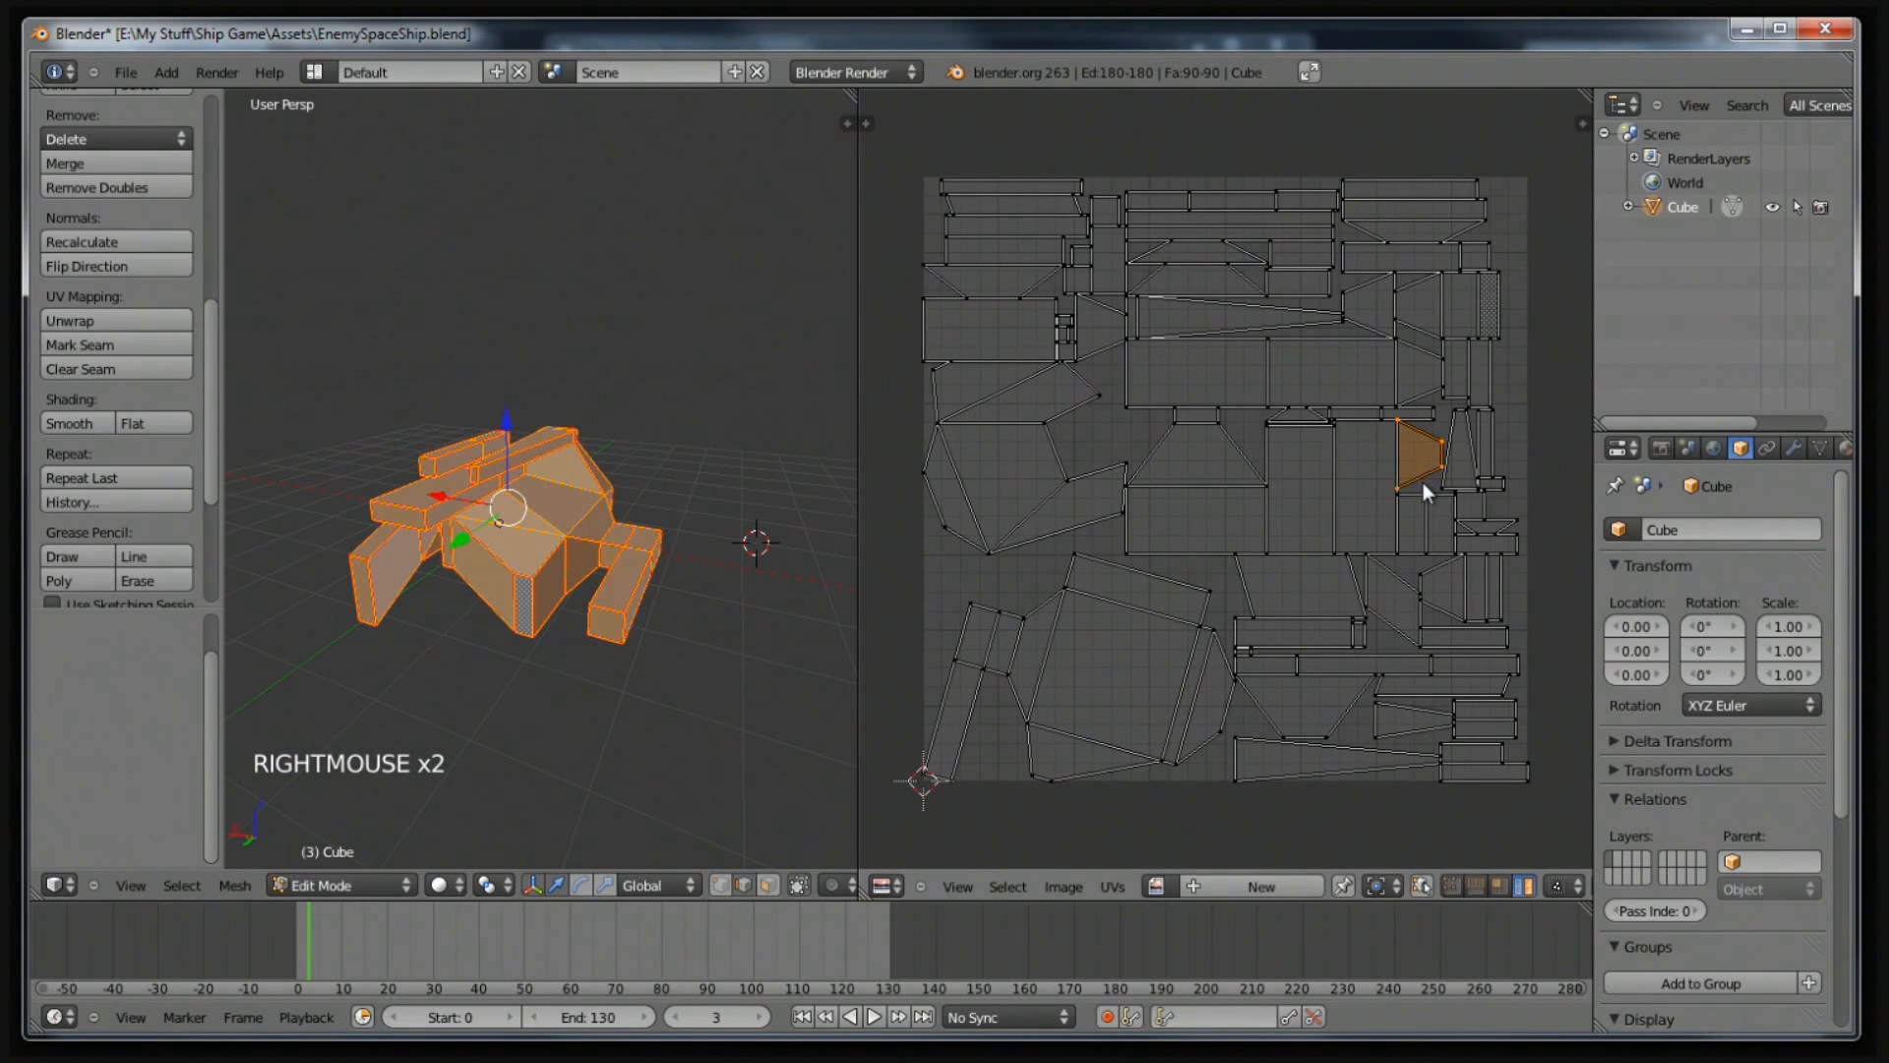
pyautogui.press('g')
pyautogui.press('g')
pyautogui.press('g')
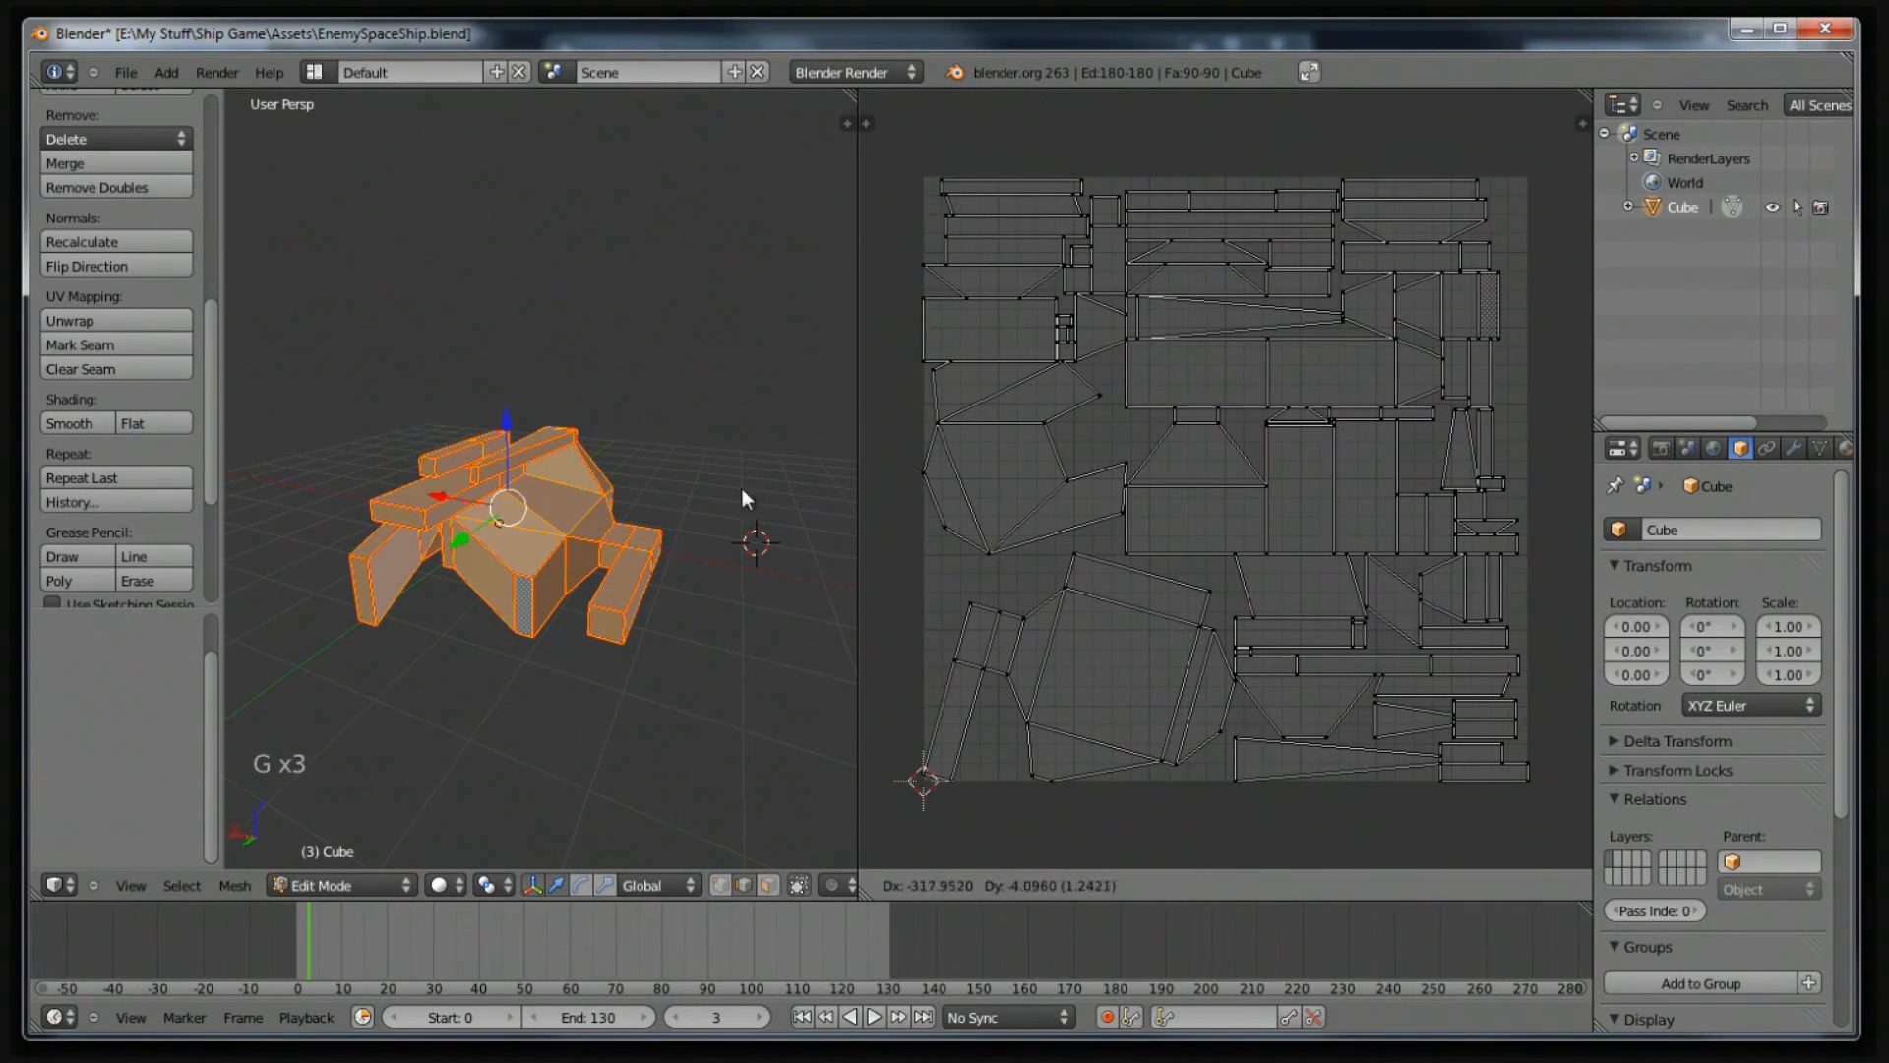
pyautogui.rightClick(1389, 482)
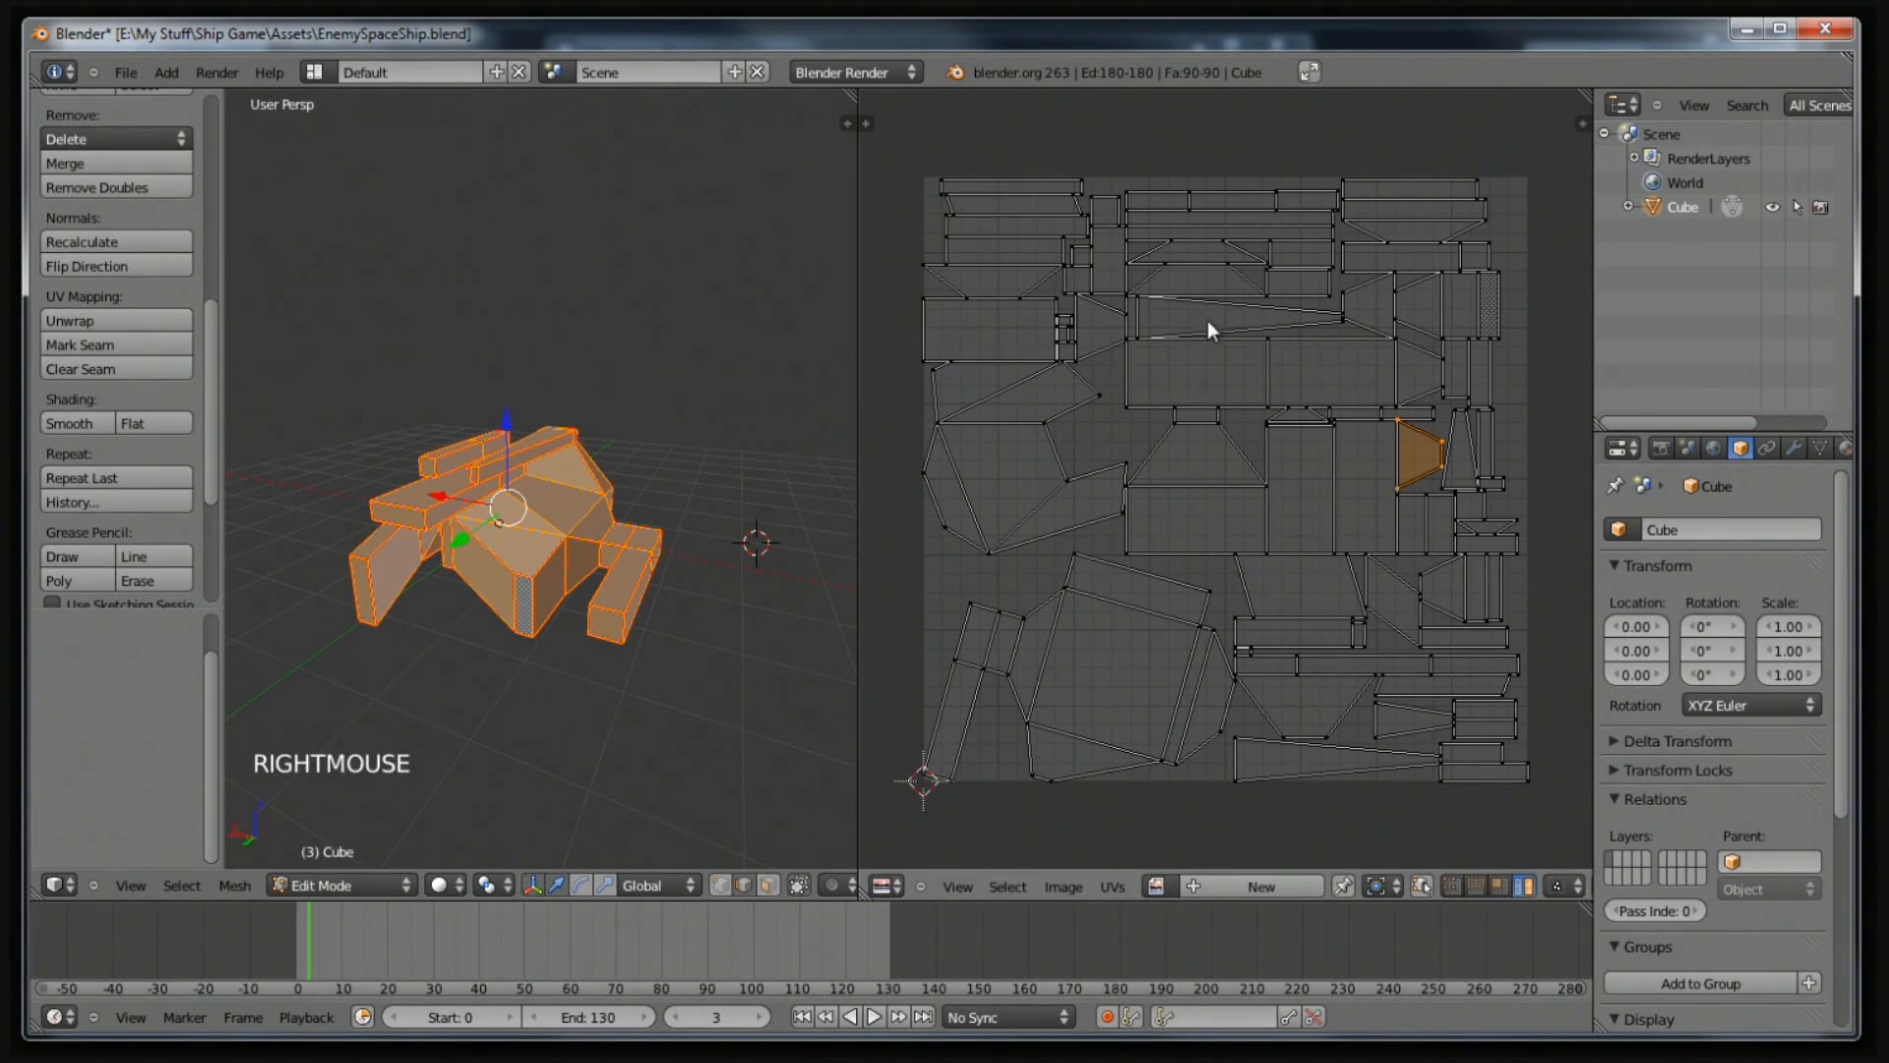
# Select the UV island made of a trapezoid above a rectangle, try moving it, and cancel the move.
pyautogui.rightClick(1210, 363)
pyautogui.rightClick(1211, 363)
pyautogui.press('g')
pyautogui.press('g')
pyautogui.press('g')
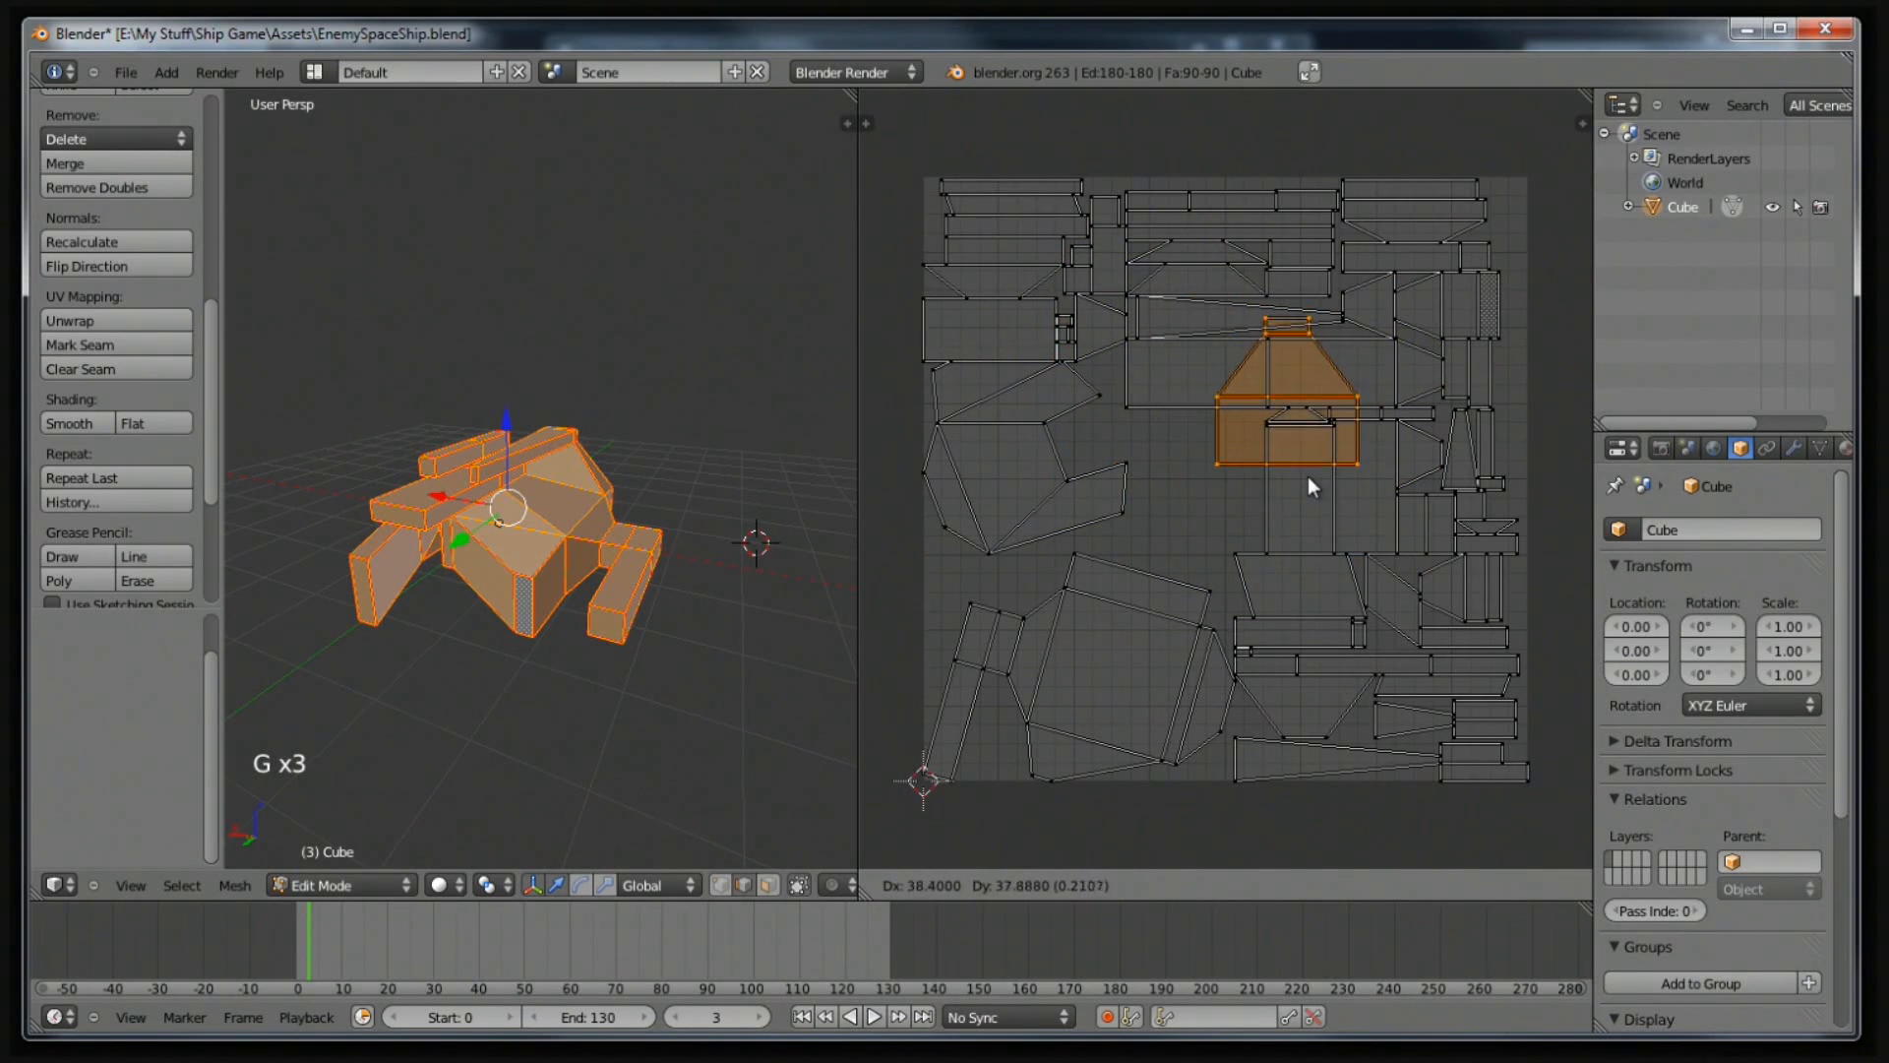
pyautogui.rightClick(1238, 630)
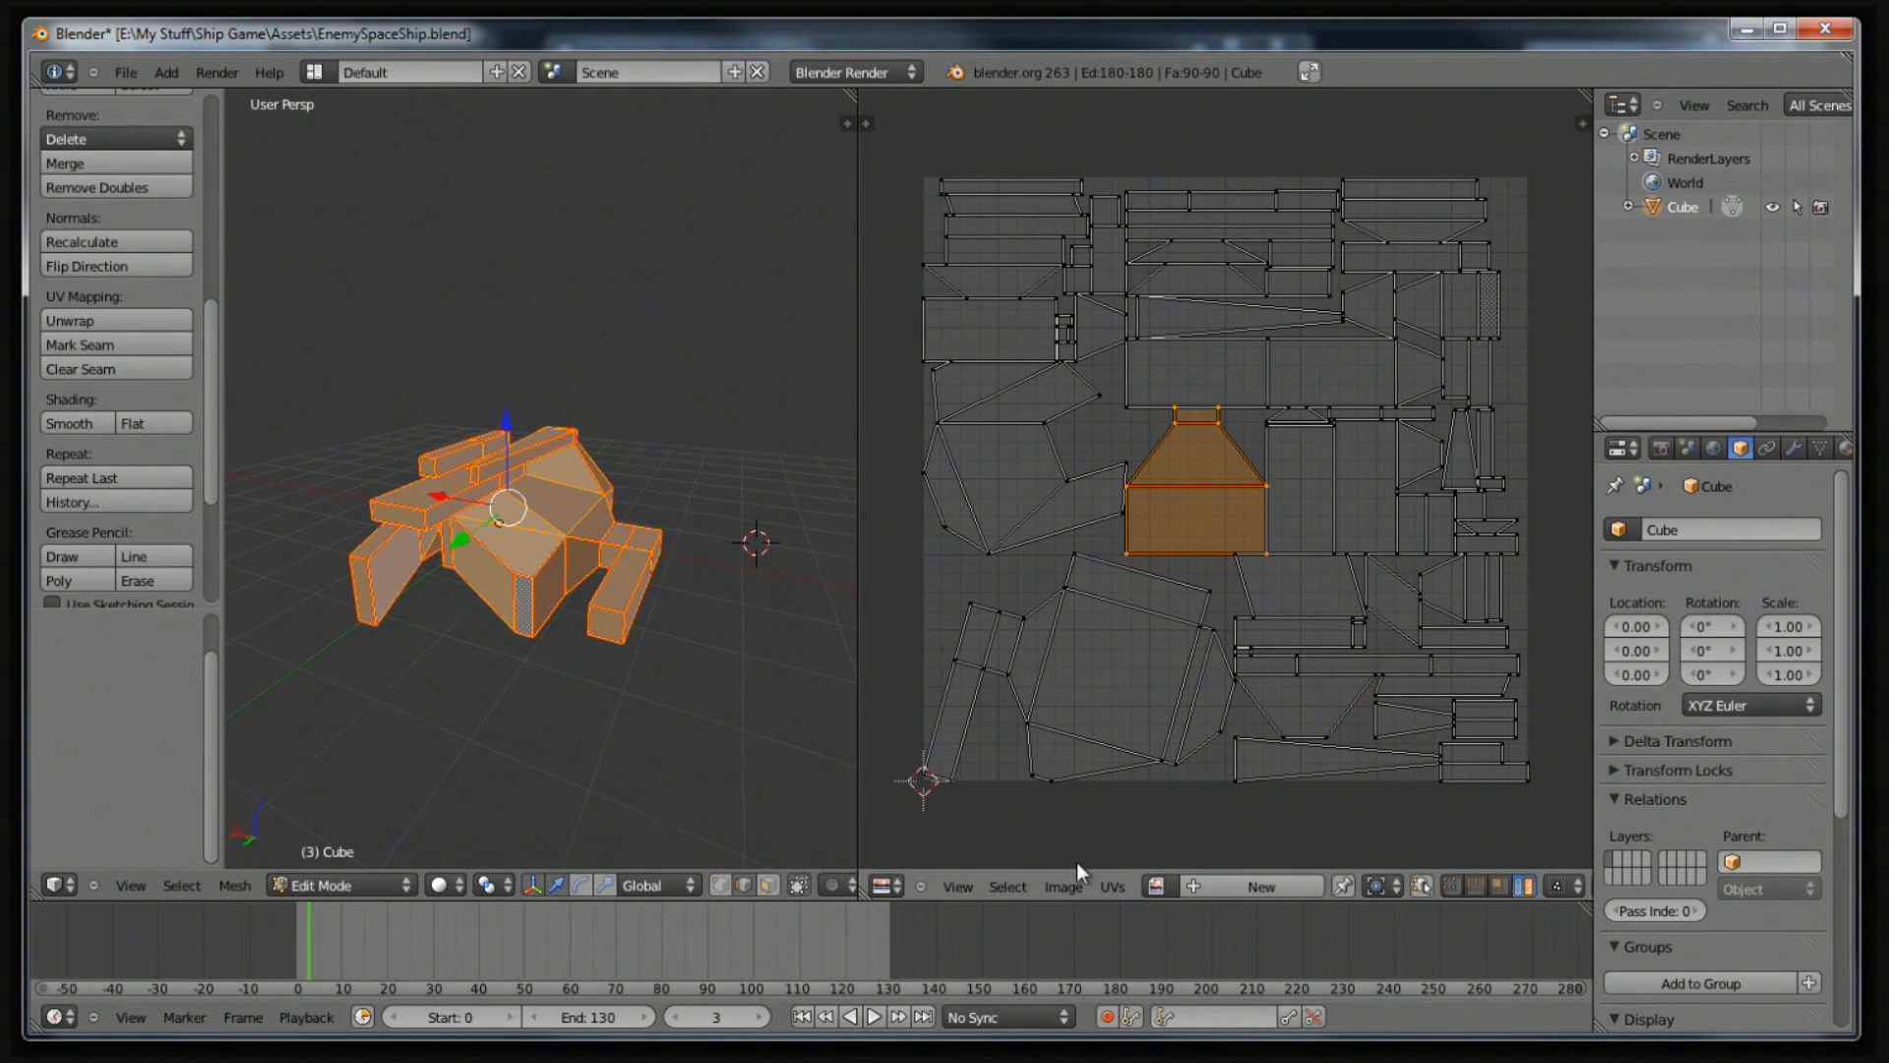
# Save the Blender file over the existing one and export the UV layout to the Assets folder as EnemySpaceShip uv map.png.
pyautogui.hotkey('ctrl', 's')
pyautogui.click(684, 455)
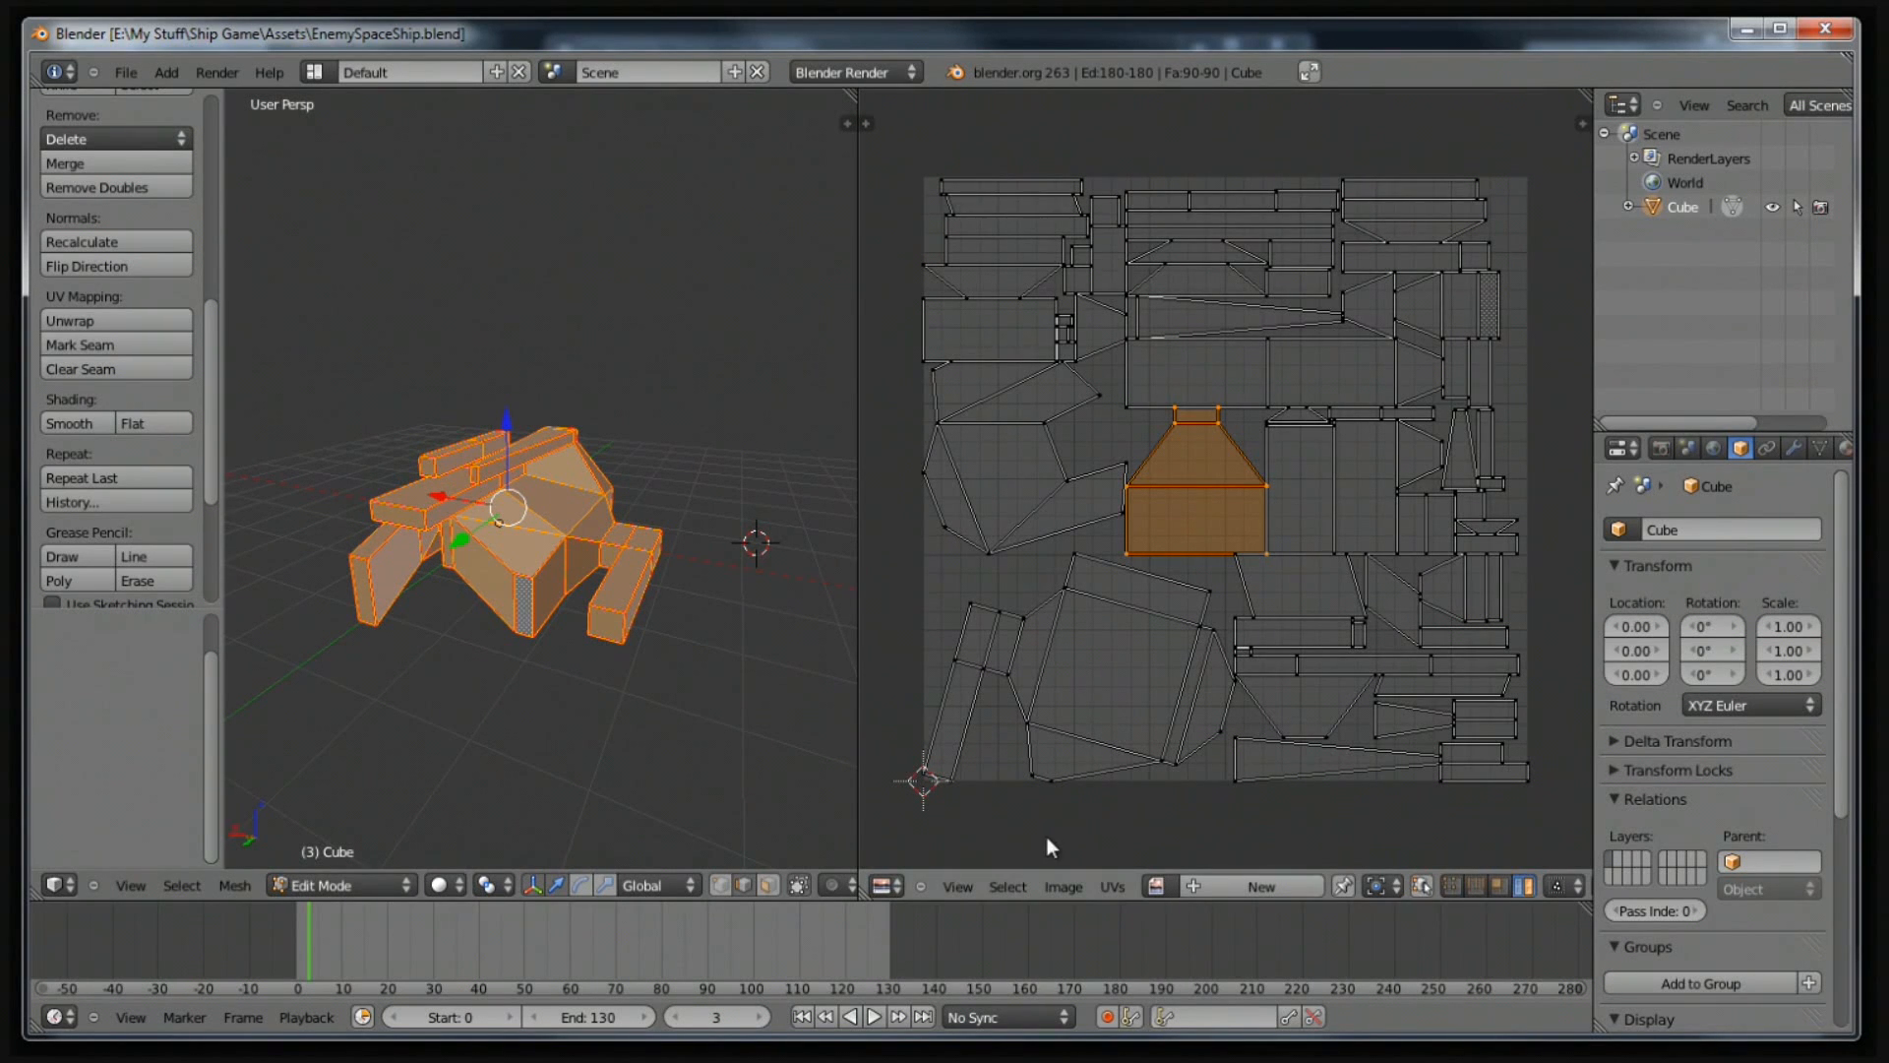
pyautogui.click(1059, 888)
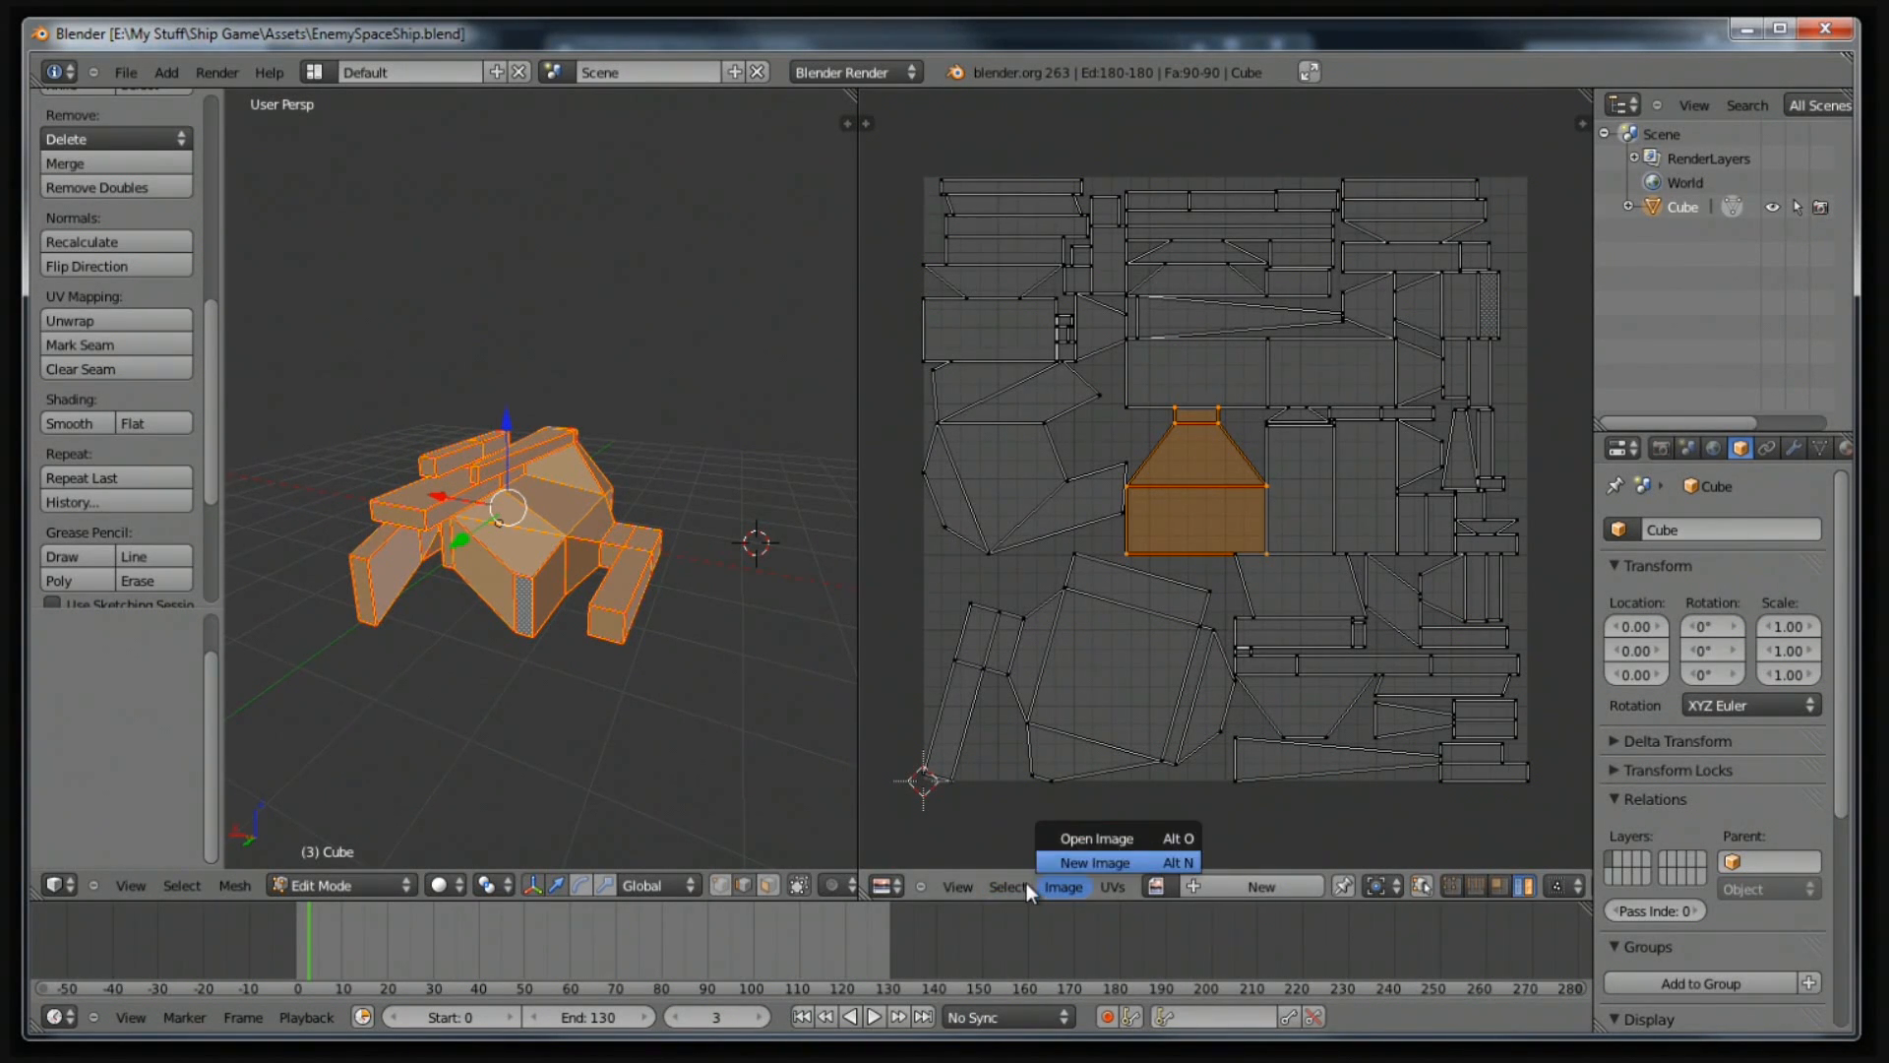
pyautogui.click(1110, 886)
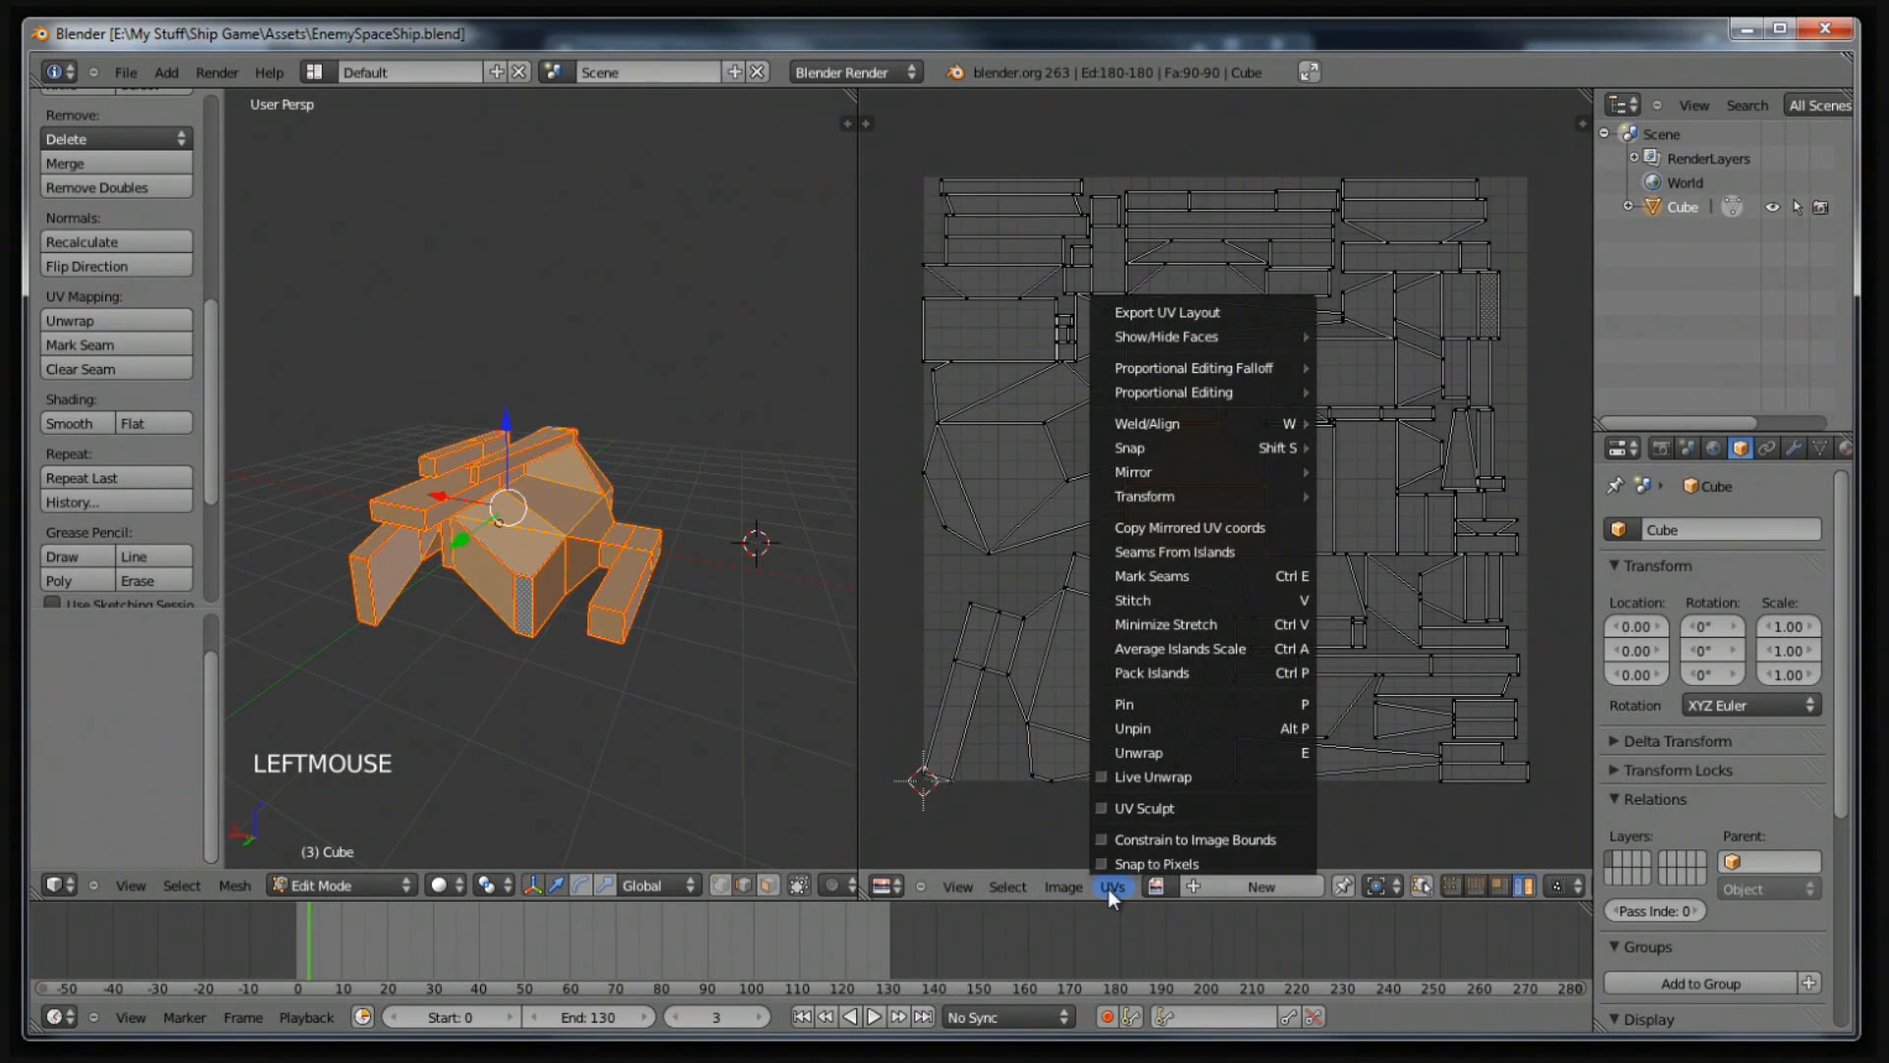
pyautogui.click(1246, 313)
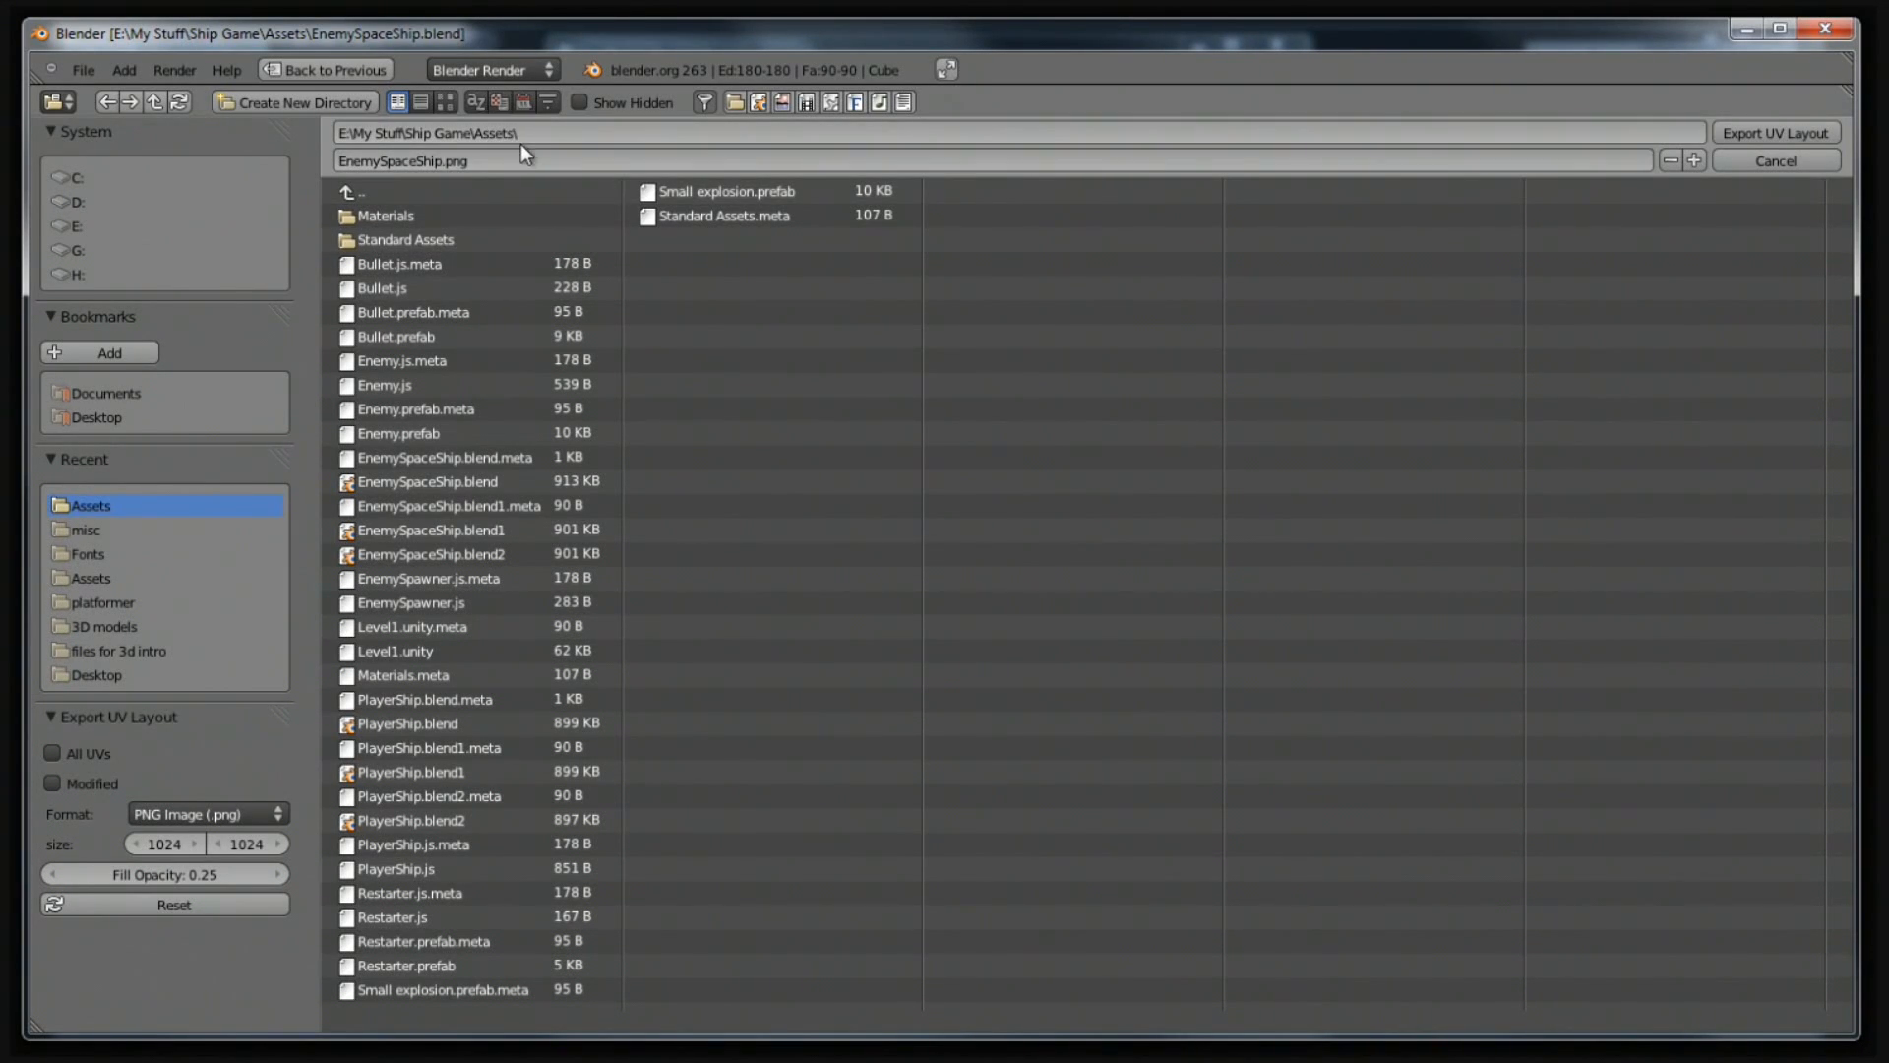
pyautogui.click(445, 162)
pyautogui.doubleClick(439, 160)
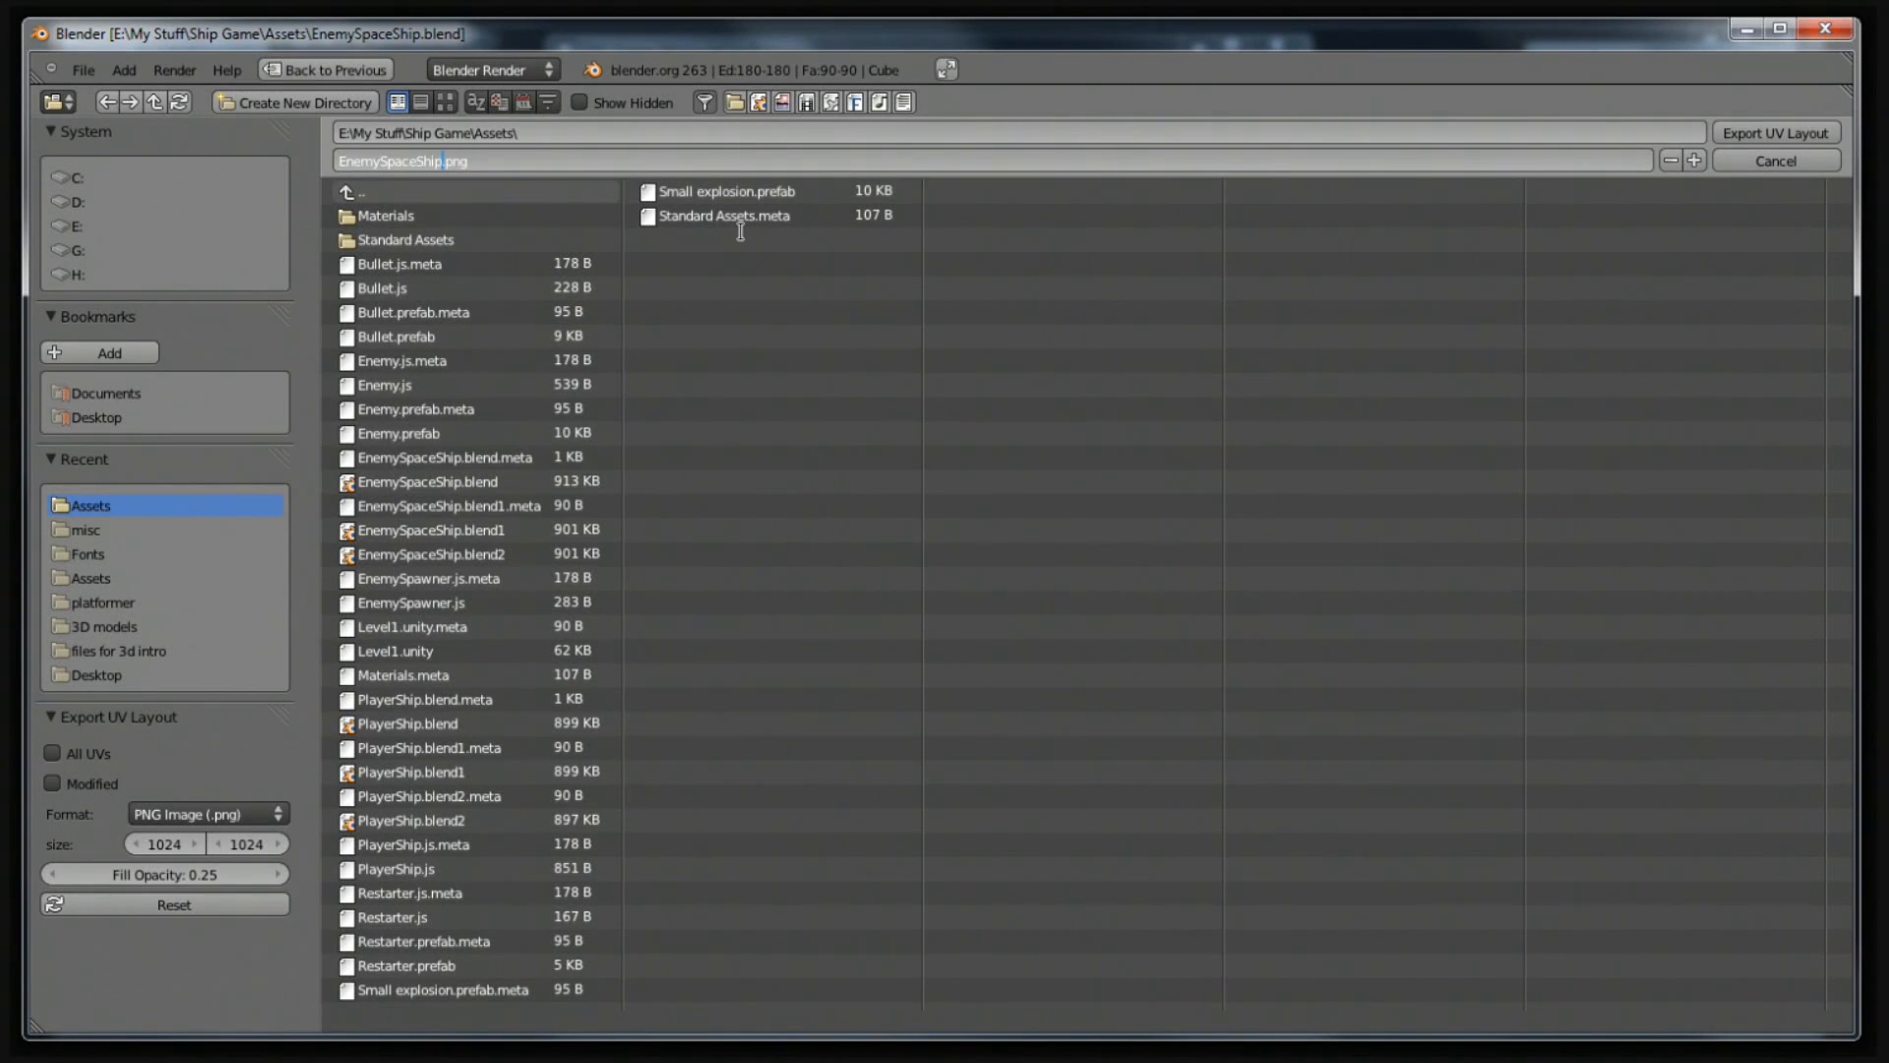
pyautogui.write('uv map')
pyautogui.press('Return')
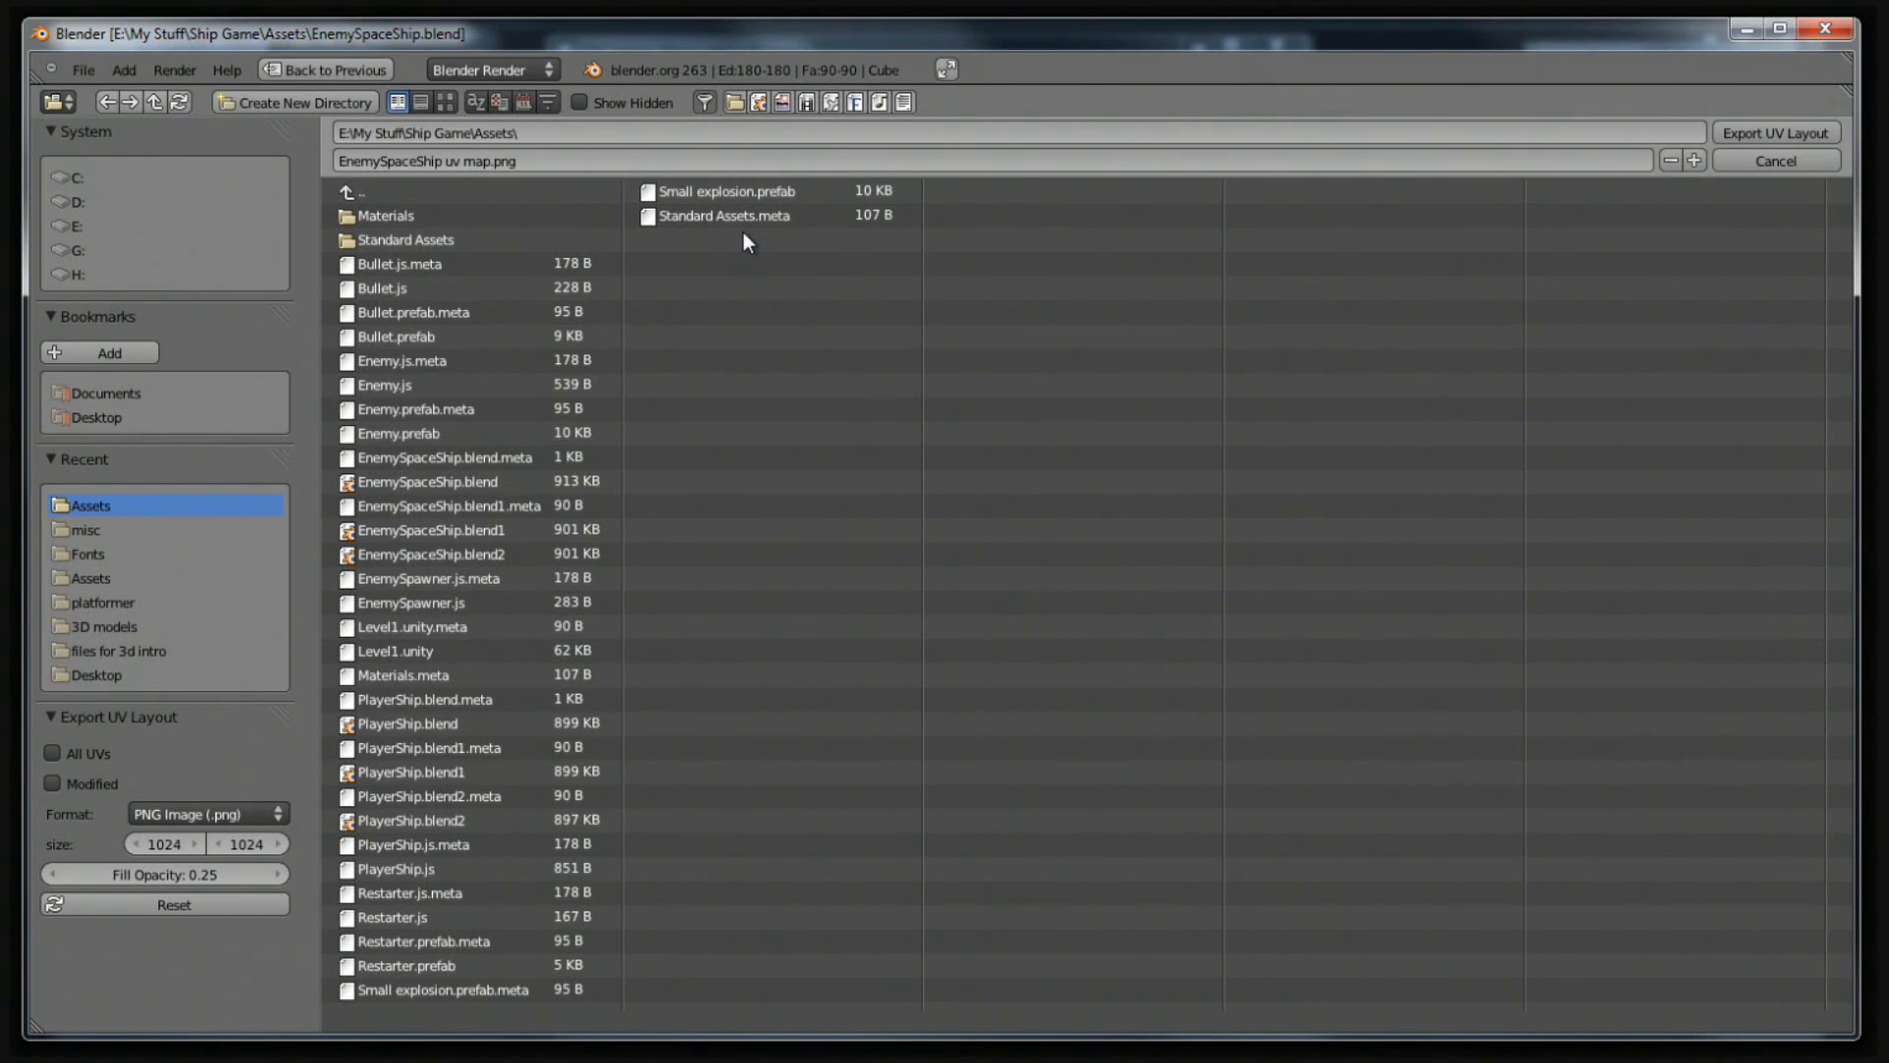
pyautogui.press('Return')
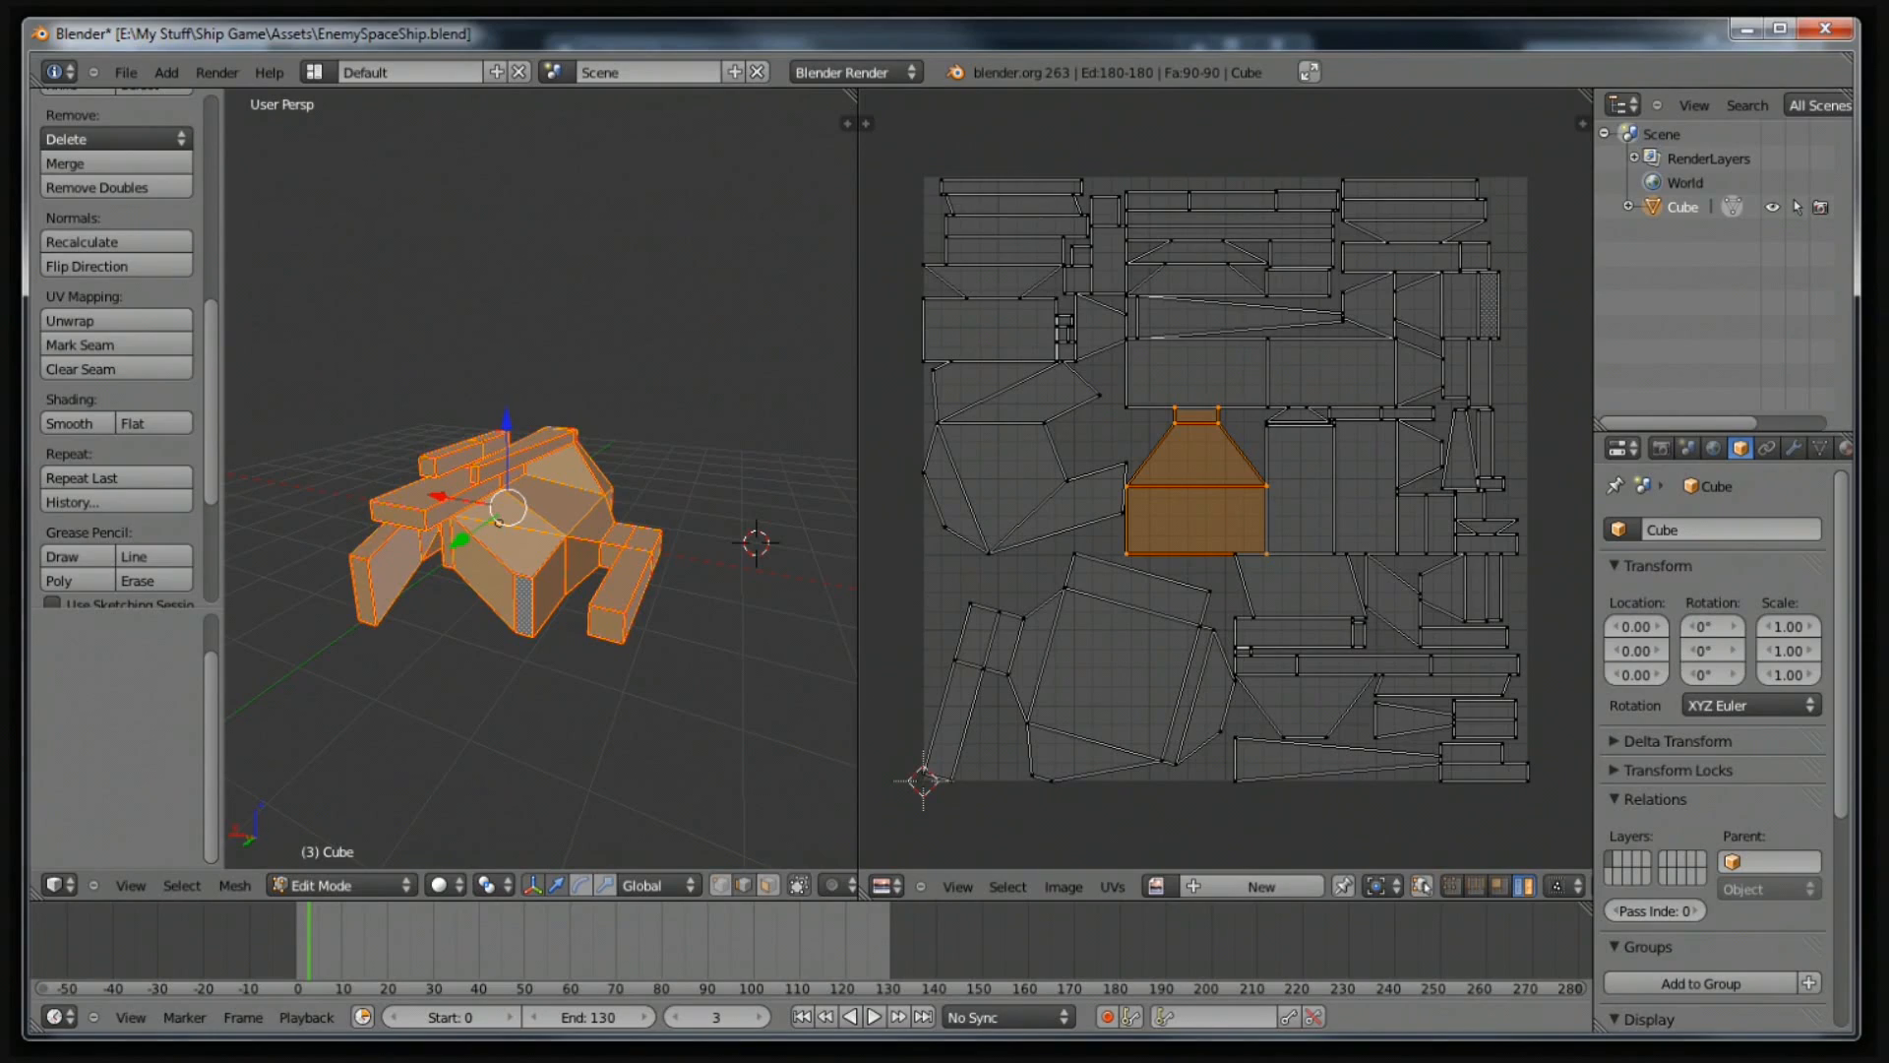
# Switch to Unity and examine the EnemySpaceShip uv map texture in an enlarged inspector preview.
pyautogui.hotkey('alt', 'Tab')
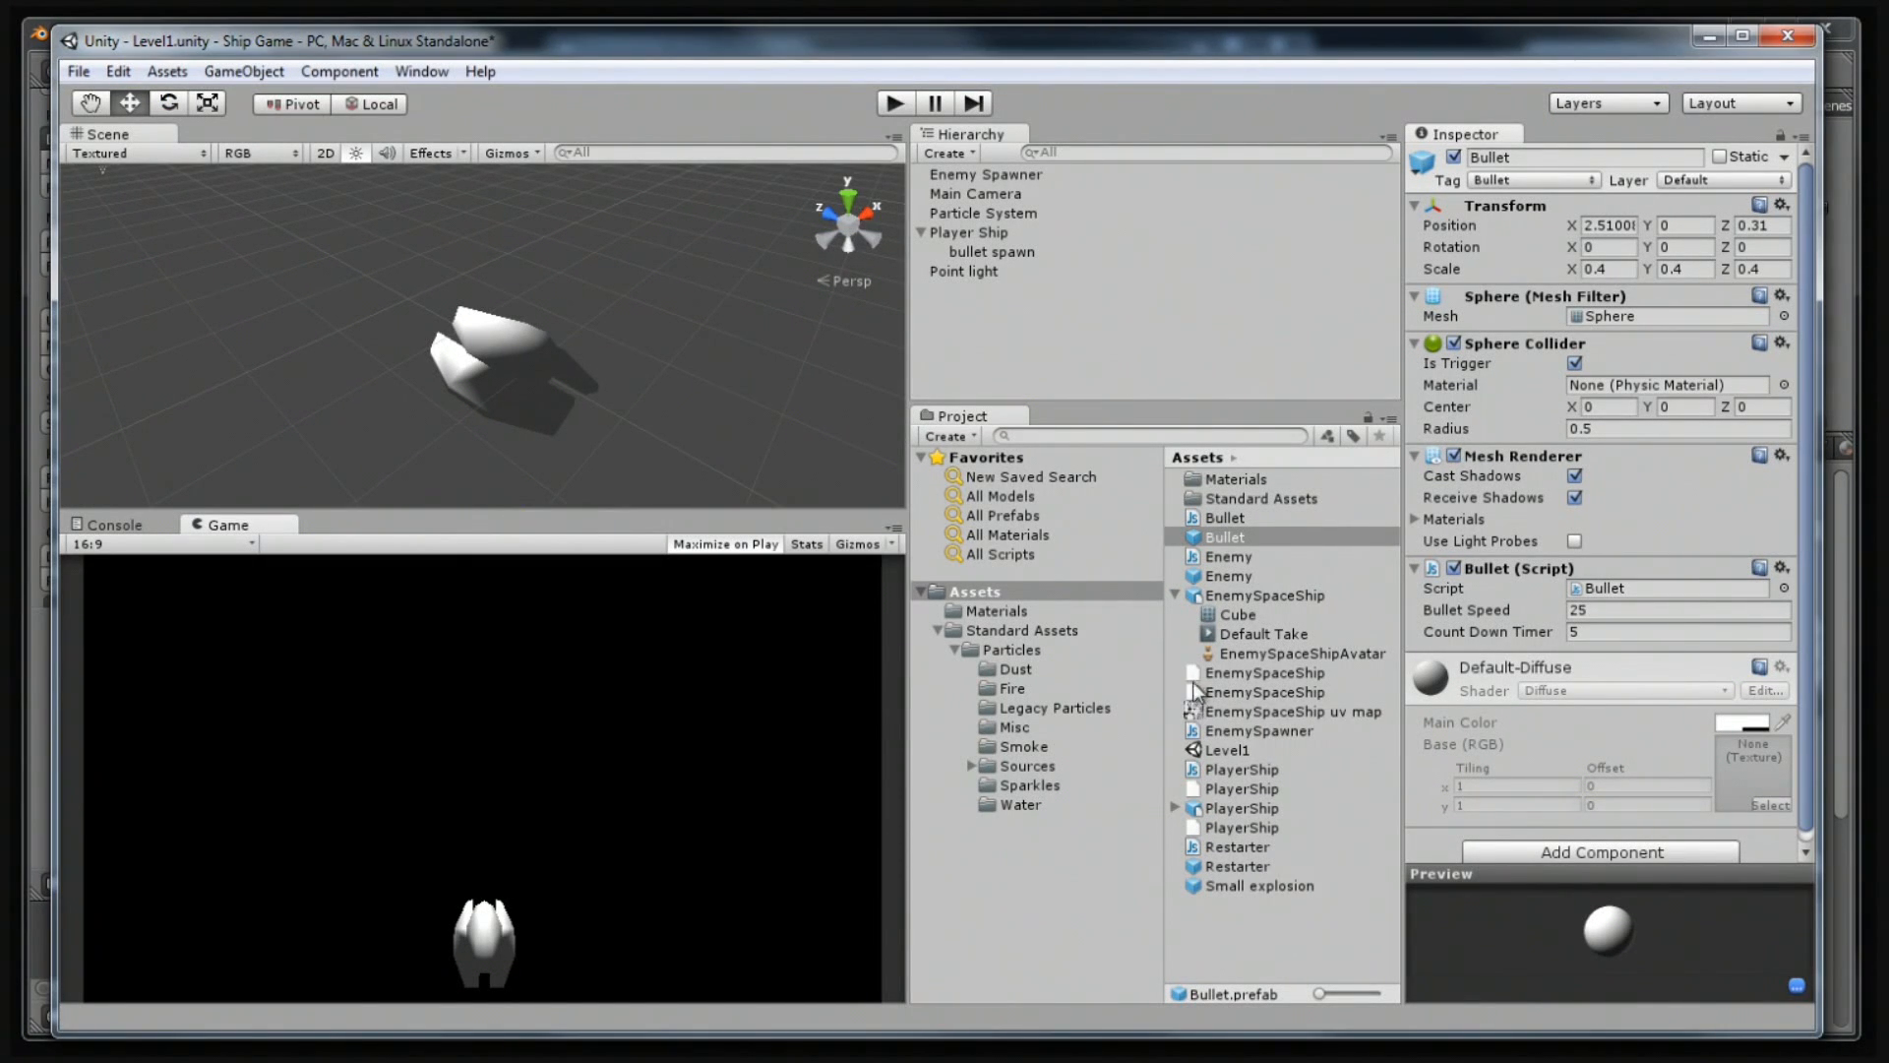
pyautogui.click(1303, 710)
pyautogui.moveTo(1618, 870); pyautogui.dragTo(1619, 626)
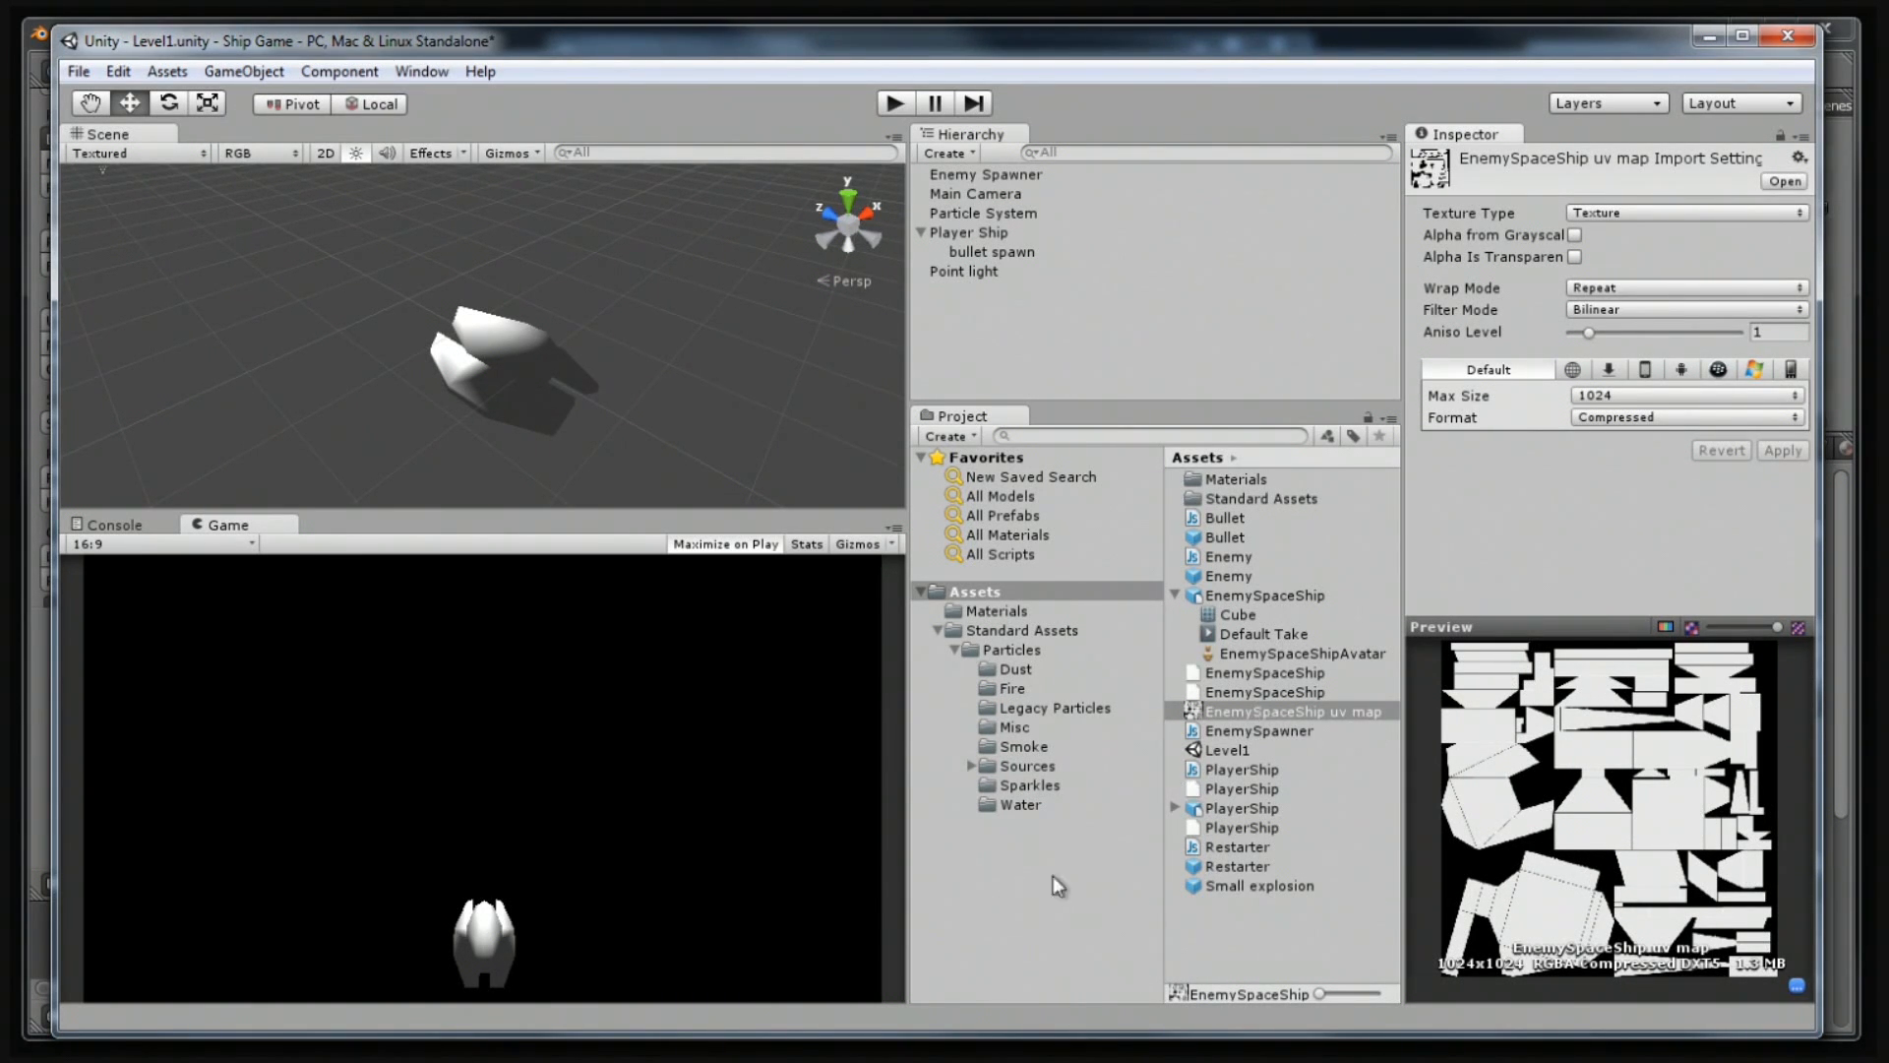
# Switch to GIMP and open EnemySpaceShip uv map.png from the game project's Assets folder.
pyautogui.click(604, 1060)
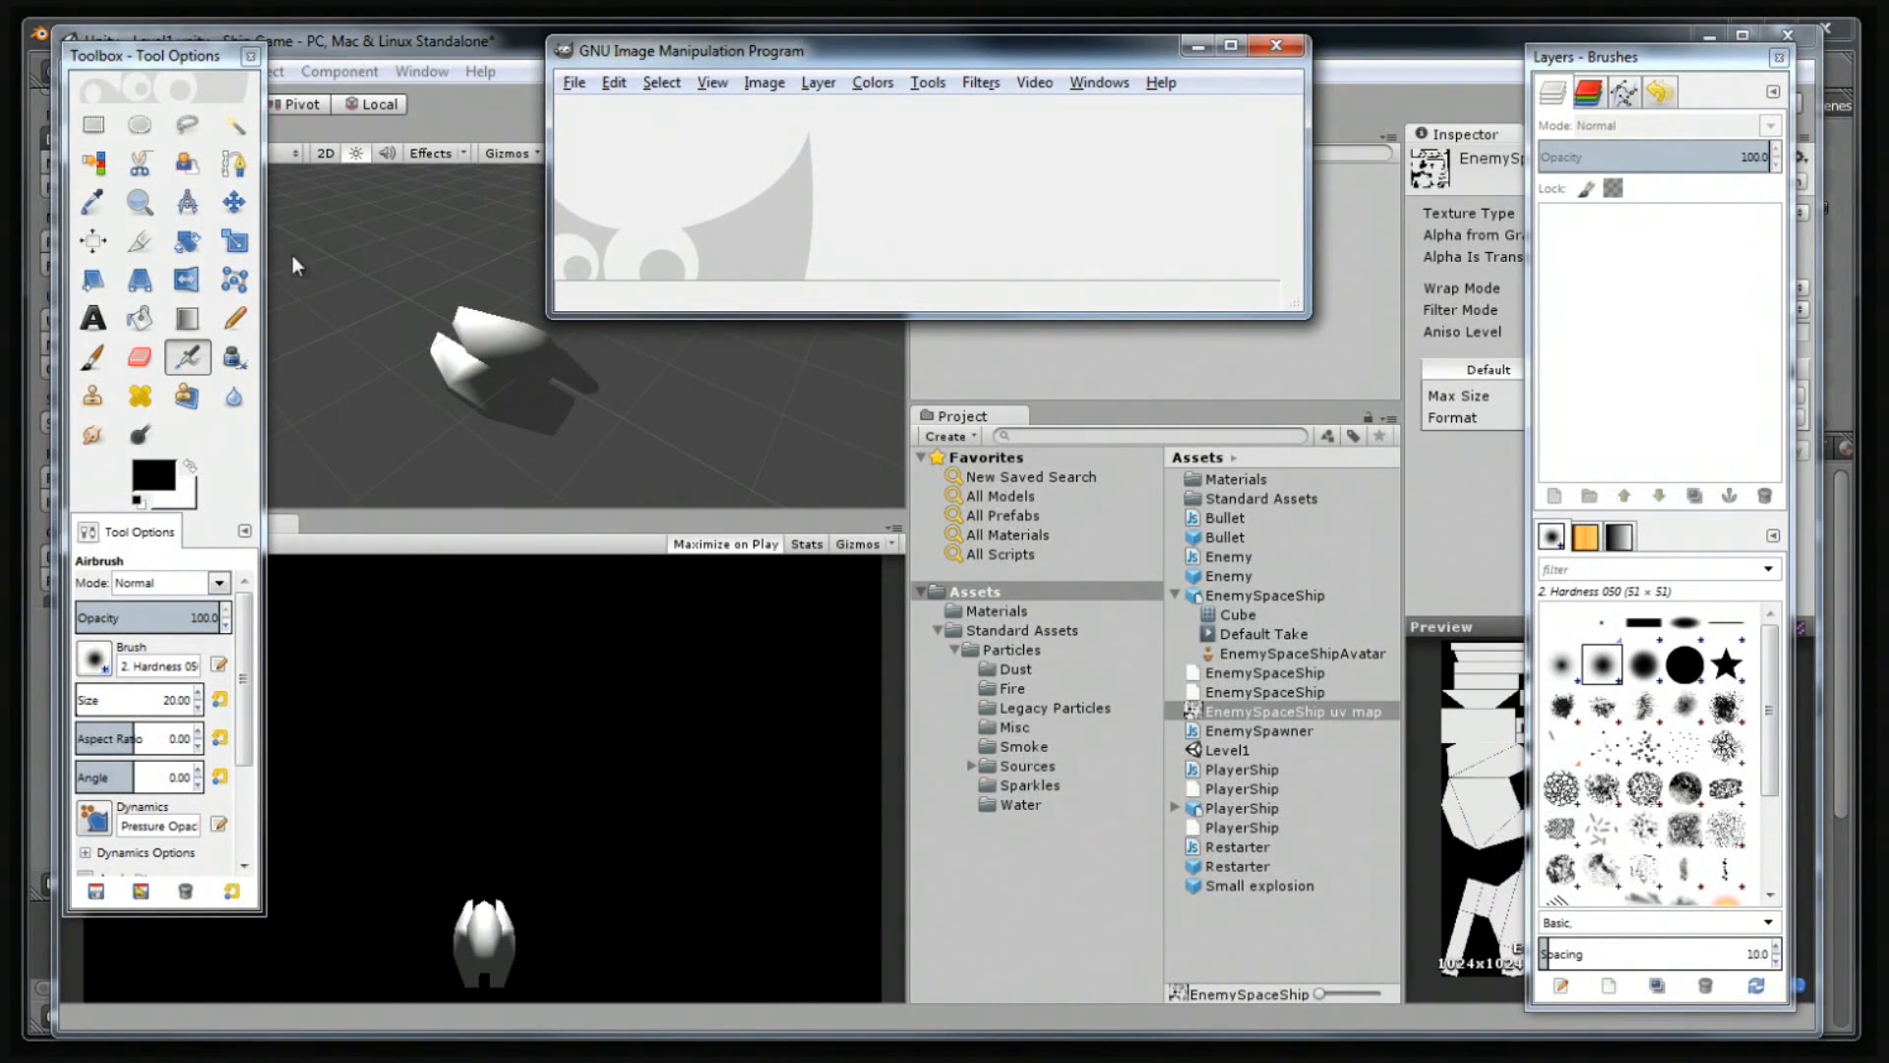
pyautogui.click(573, 84)
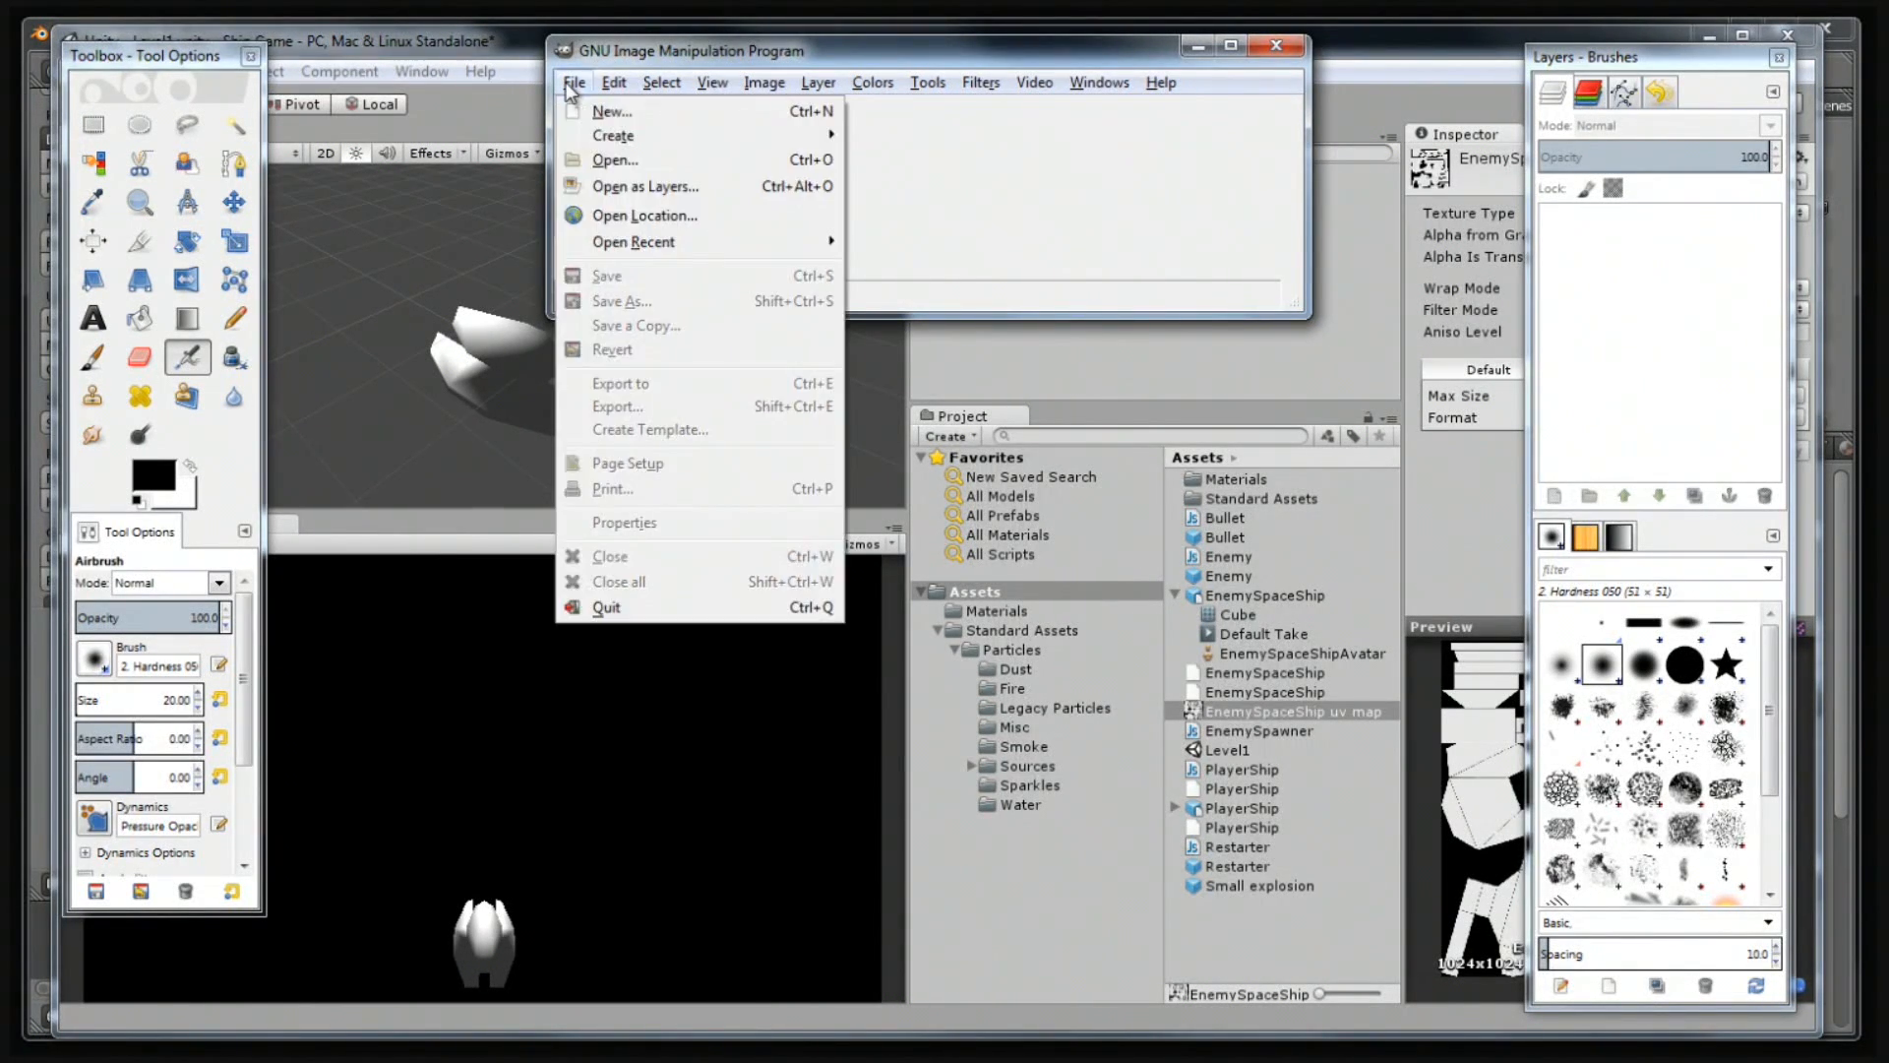
pyautogui.click(610, 159)
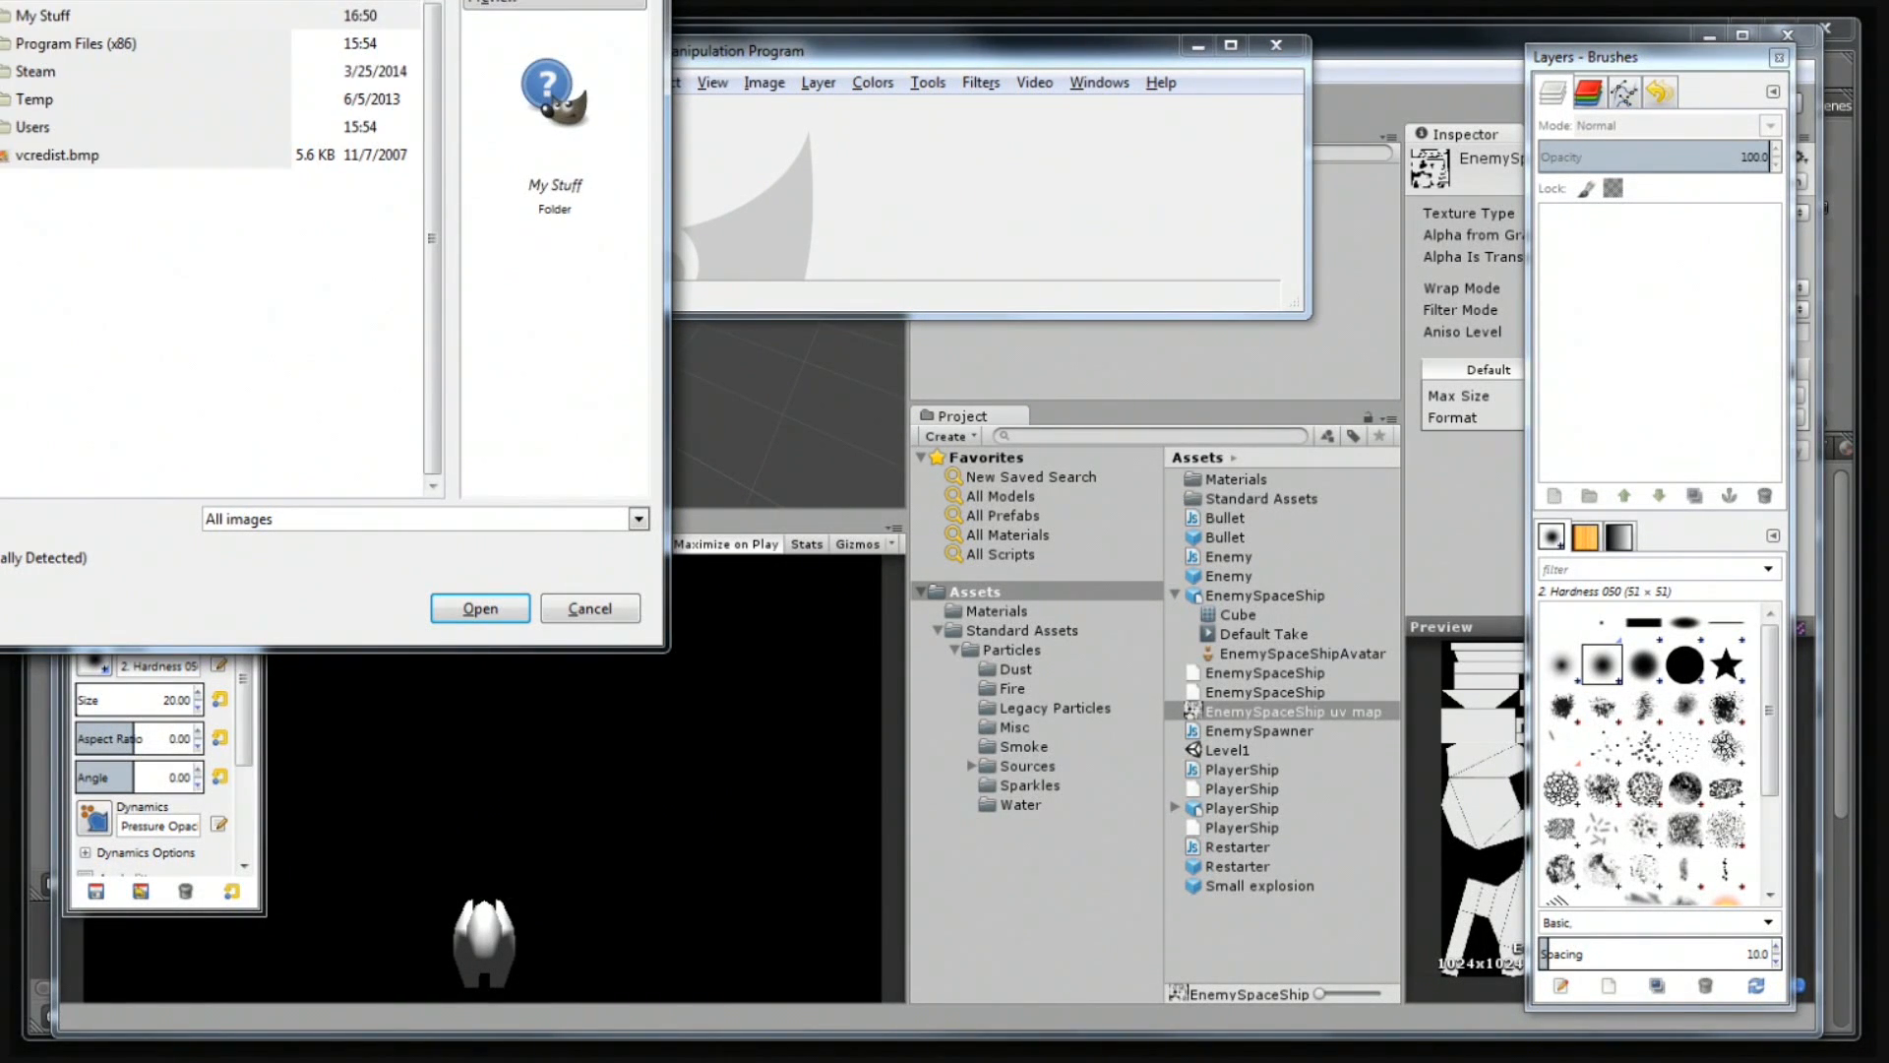
pyautogui.doubleClick(60, 16)
pyautogui.scroll(-3, 384, 167)
pyautogui.moveTo(433, 51); pyautogui.dragTo(433, 325)
pyautogui.doubleClick(78, 157)
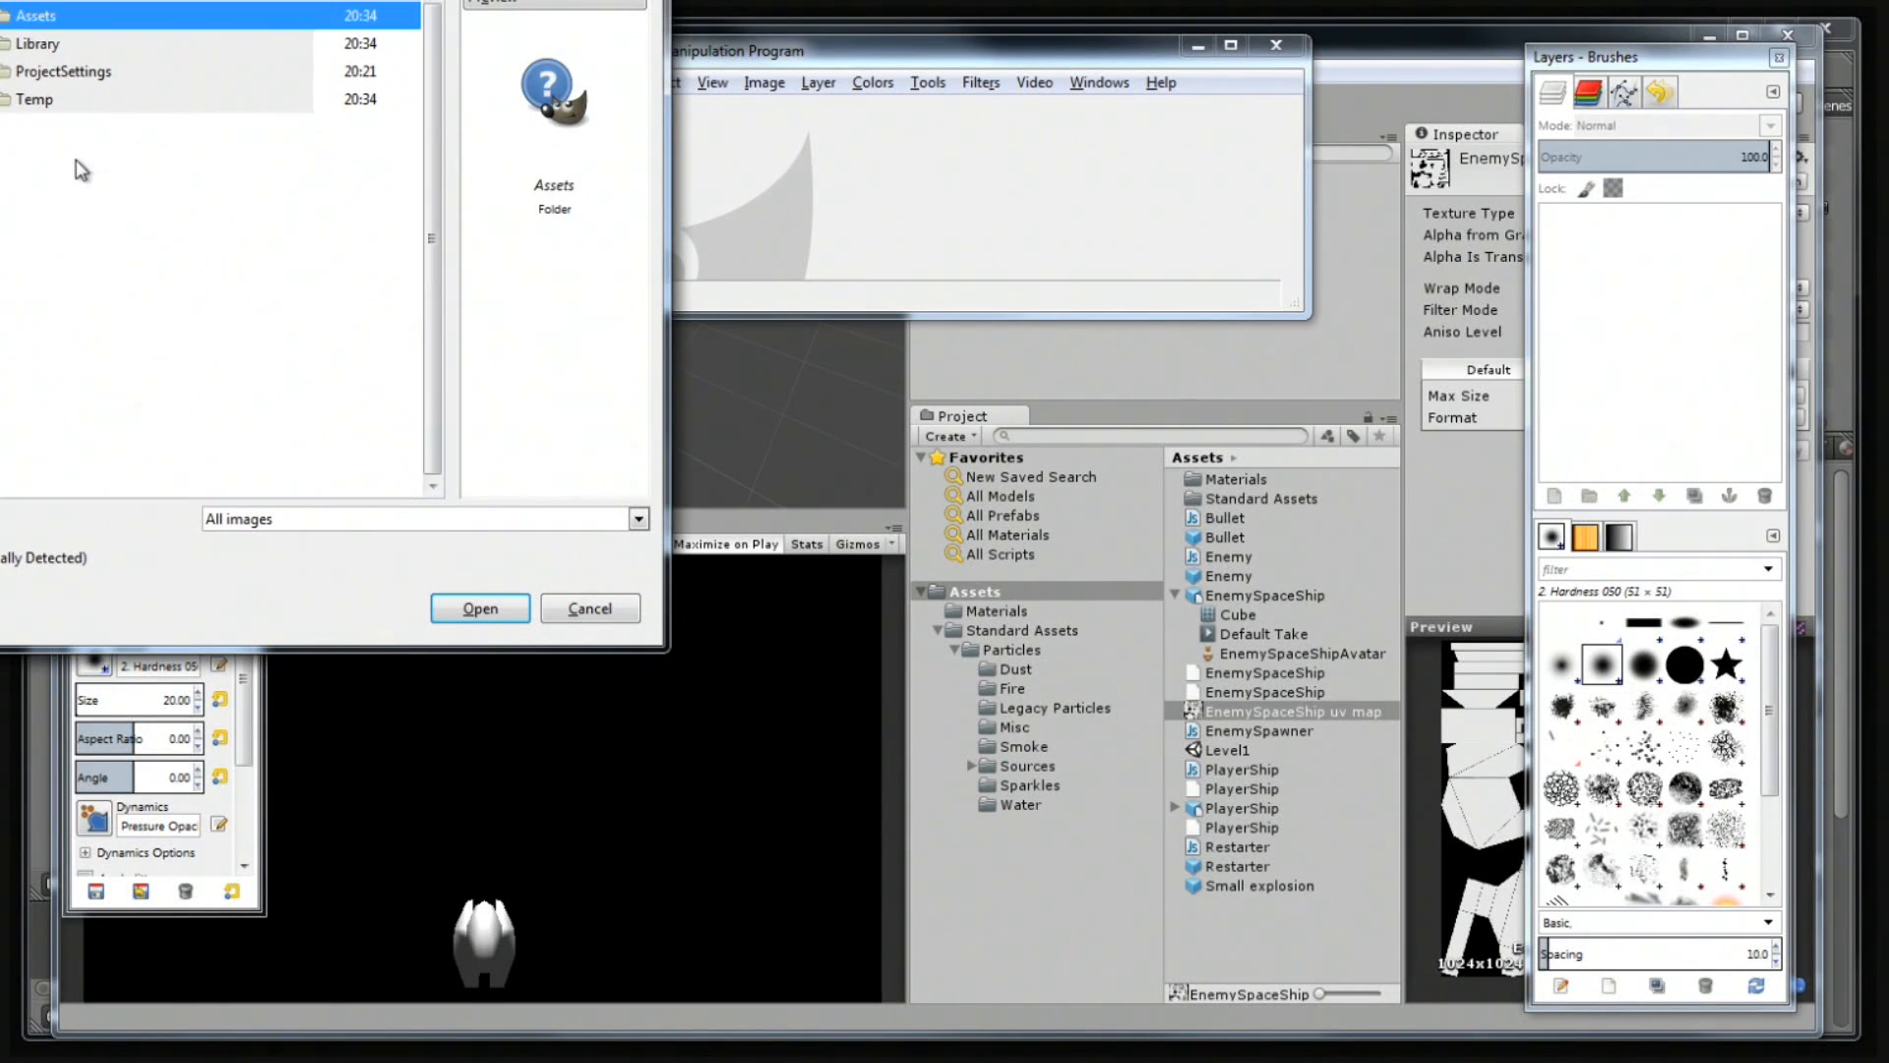
pyautogui.doubleClick(65, 17)
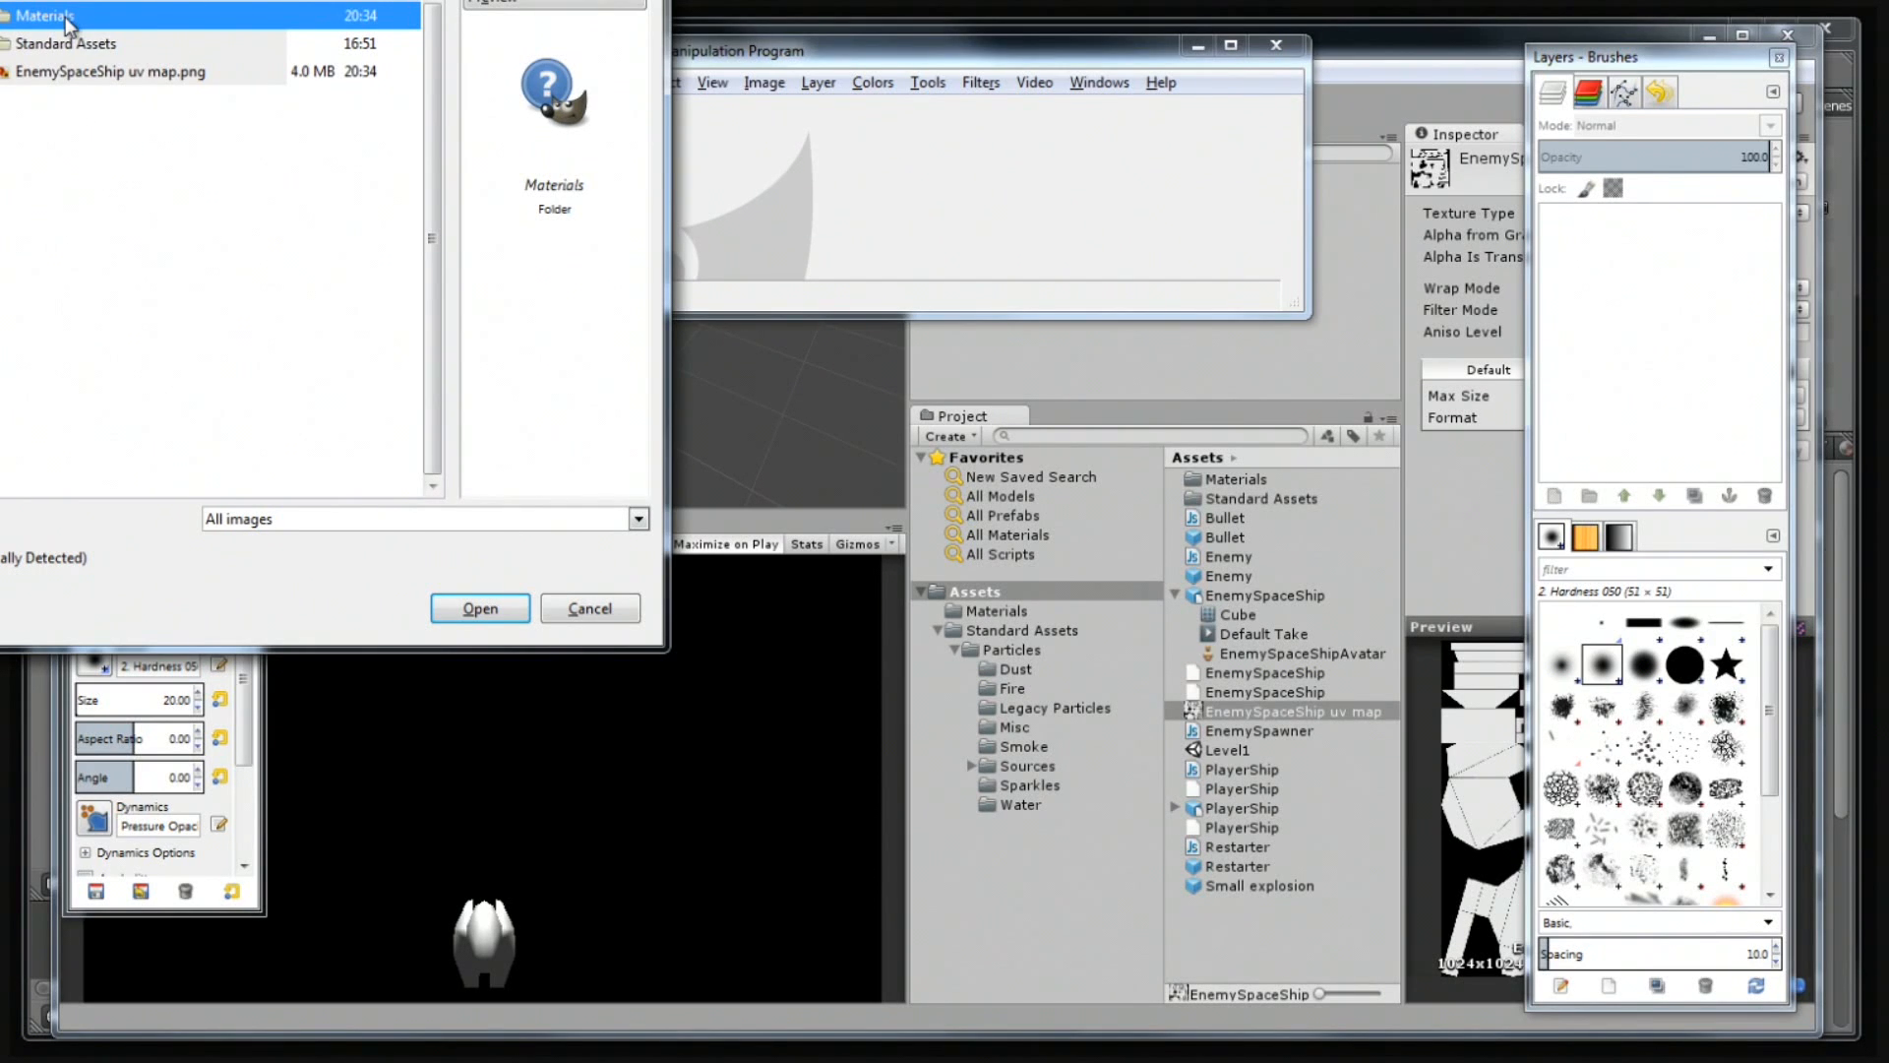
pyautogui.click(155, 75)
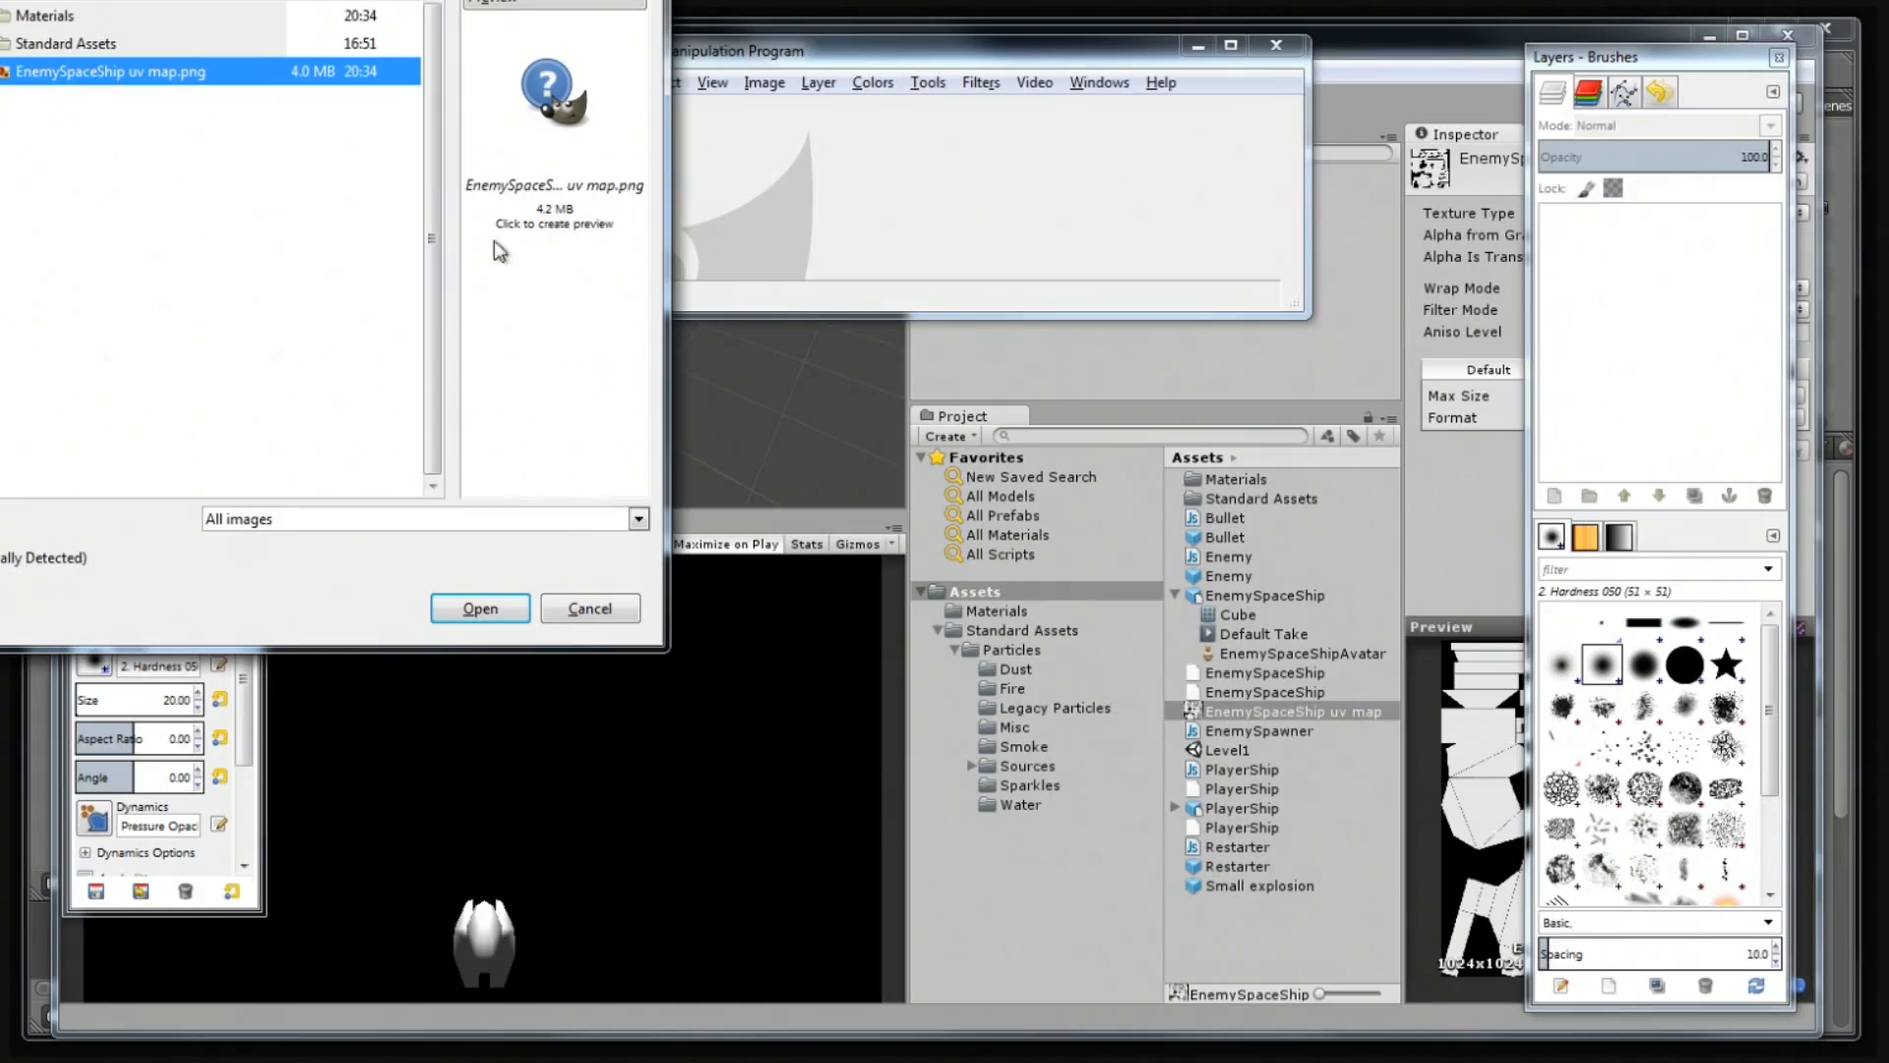
pyautogui.click(482, 607)
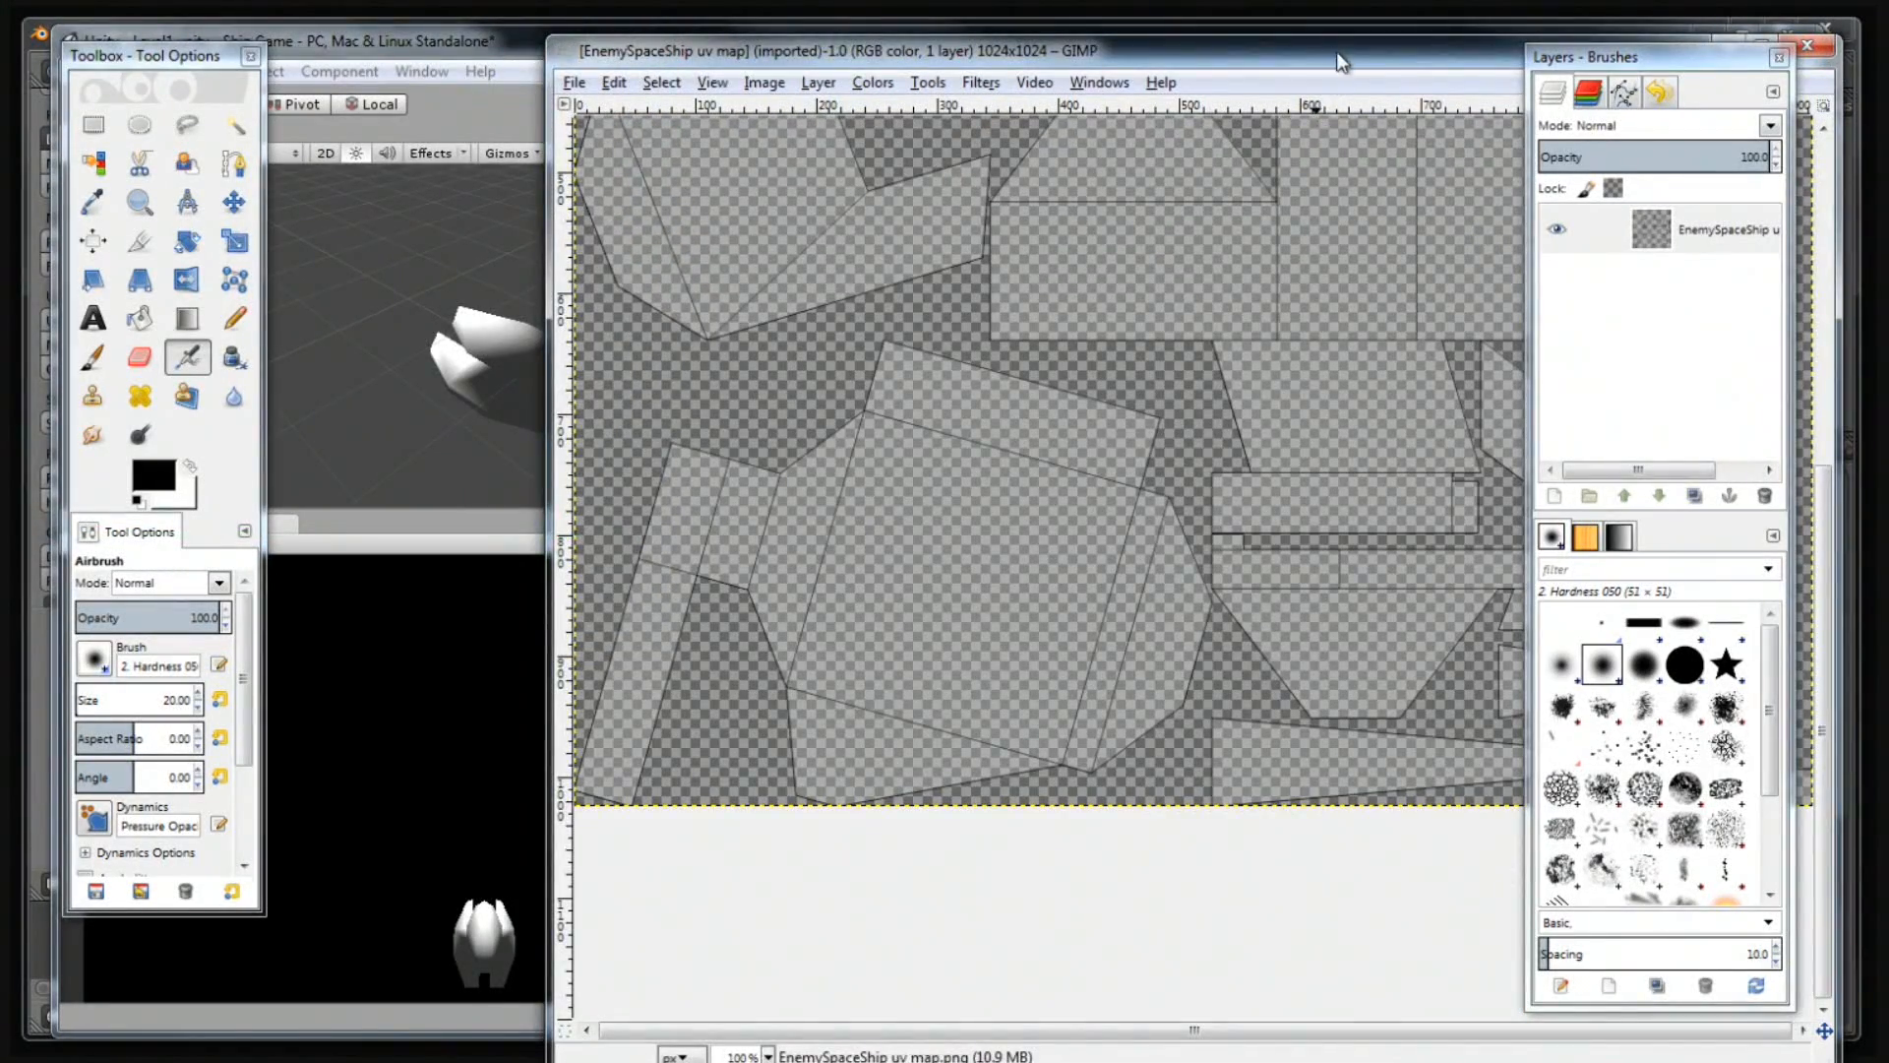
# Shrink the UV map's image window and place it between the toolbox and the layers dock.
pyautogui.moveTo(1336, 51); pyautogui.dragTo(1075, 47)
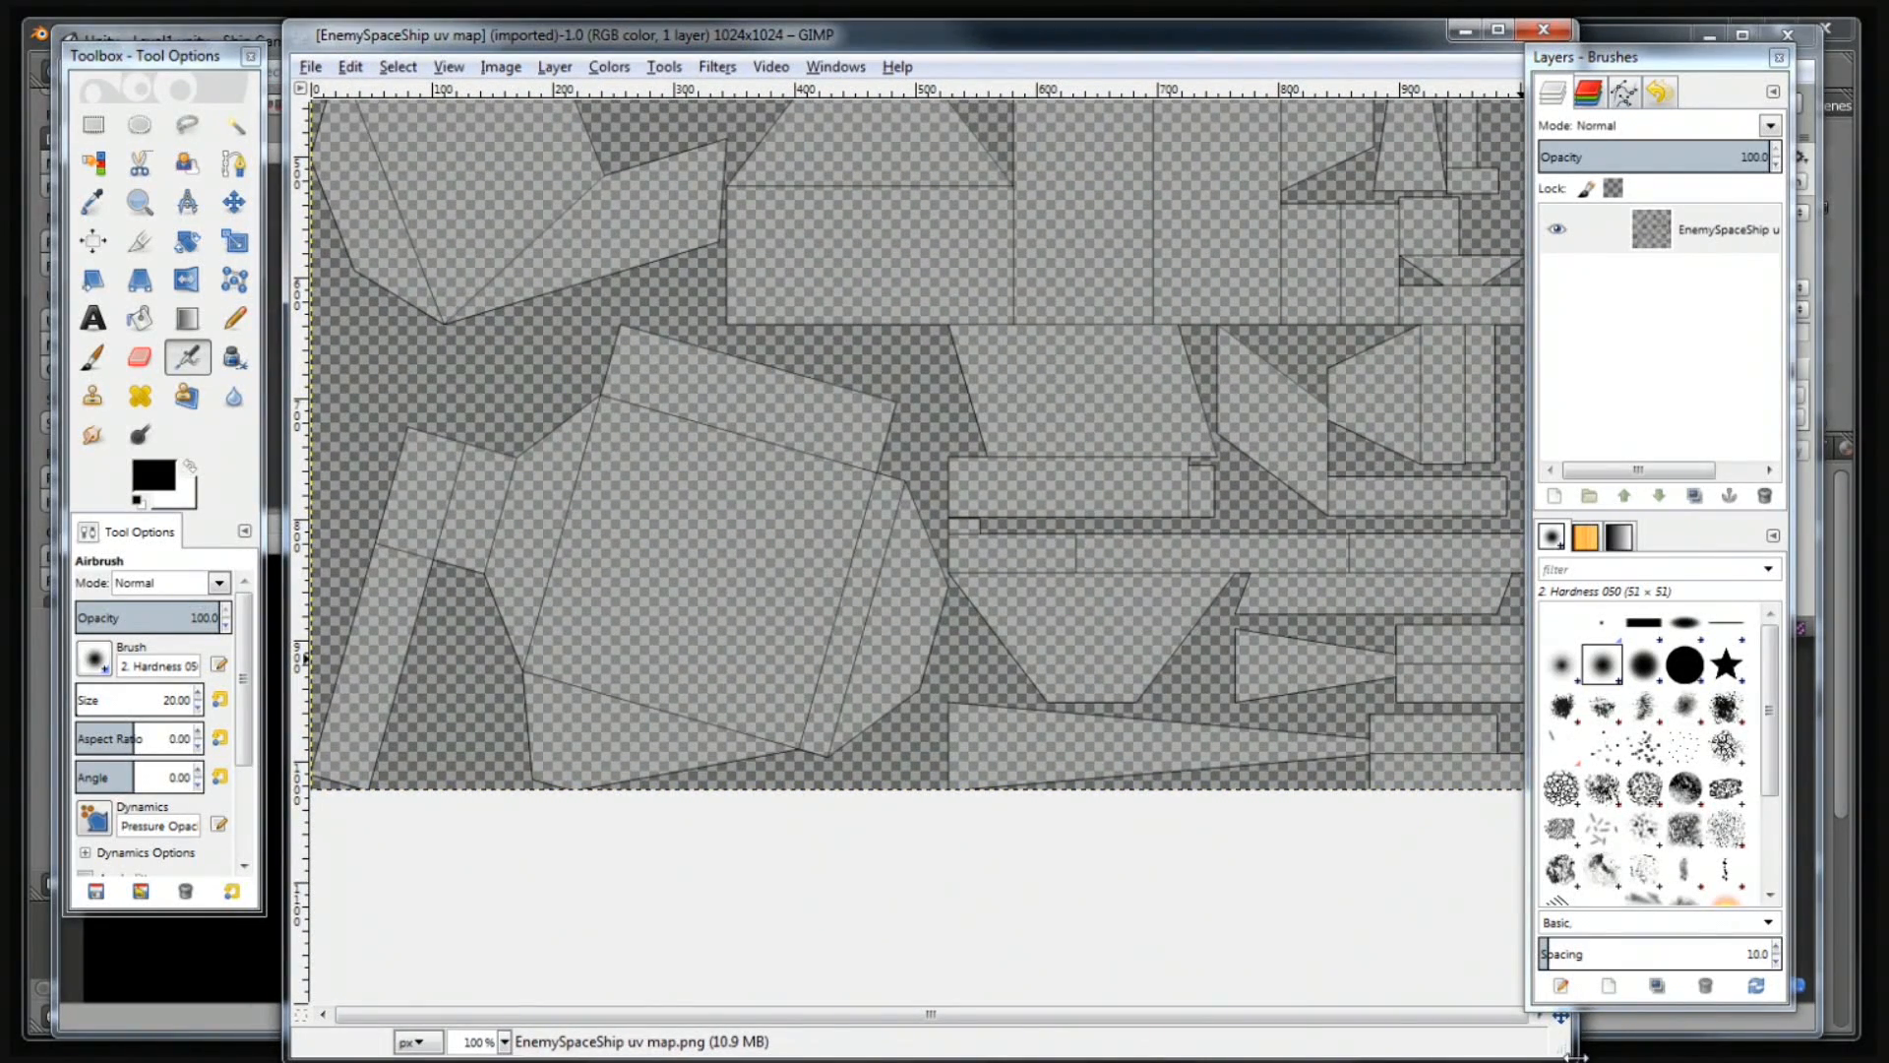
pyautogui.moveTo(1560, 1053); pyautogui.dragTo(1461, 969)
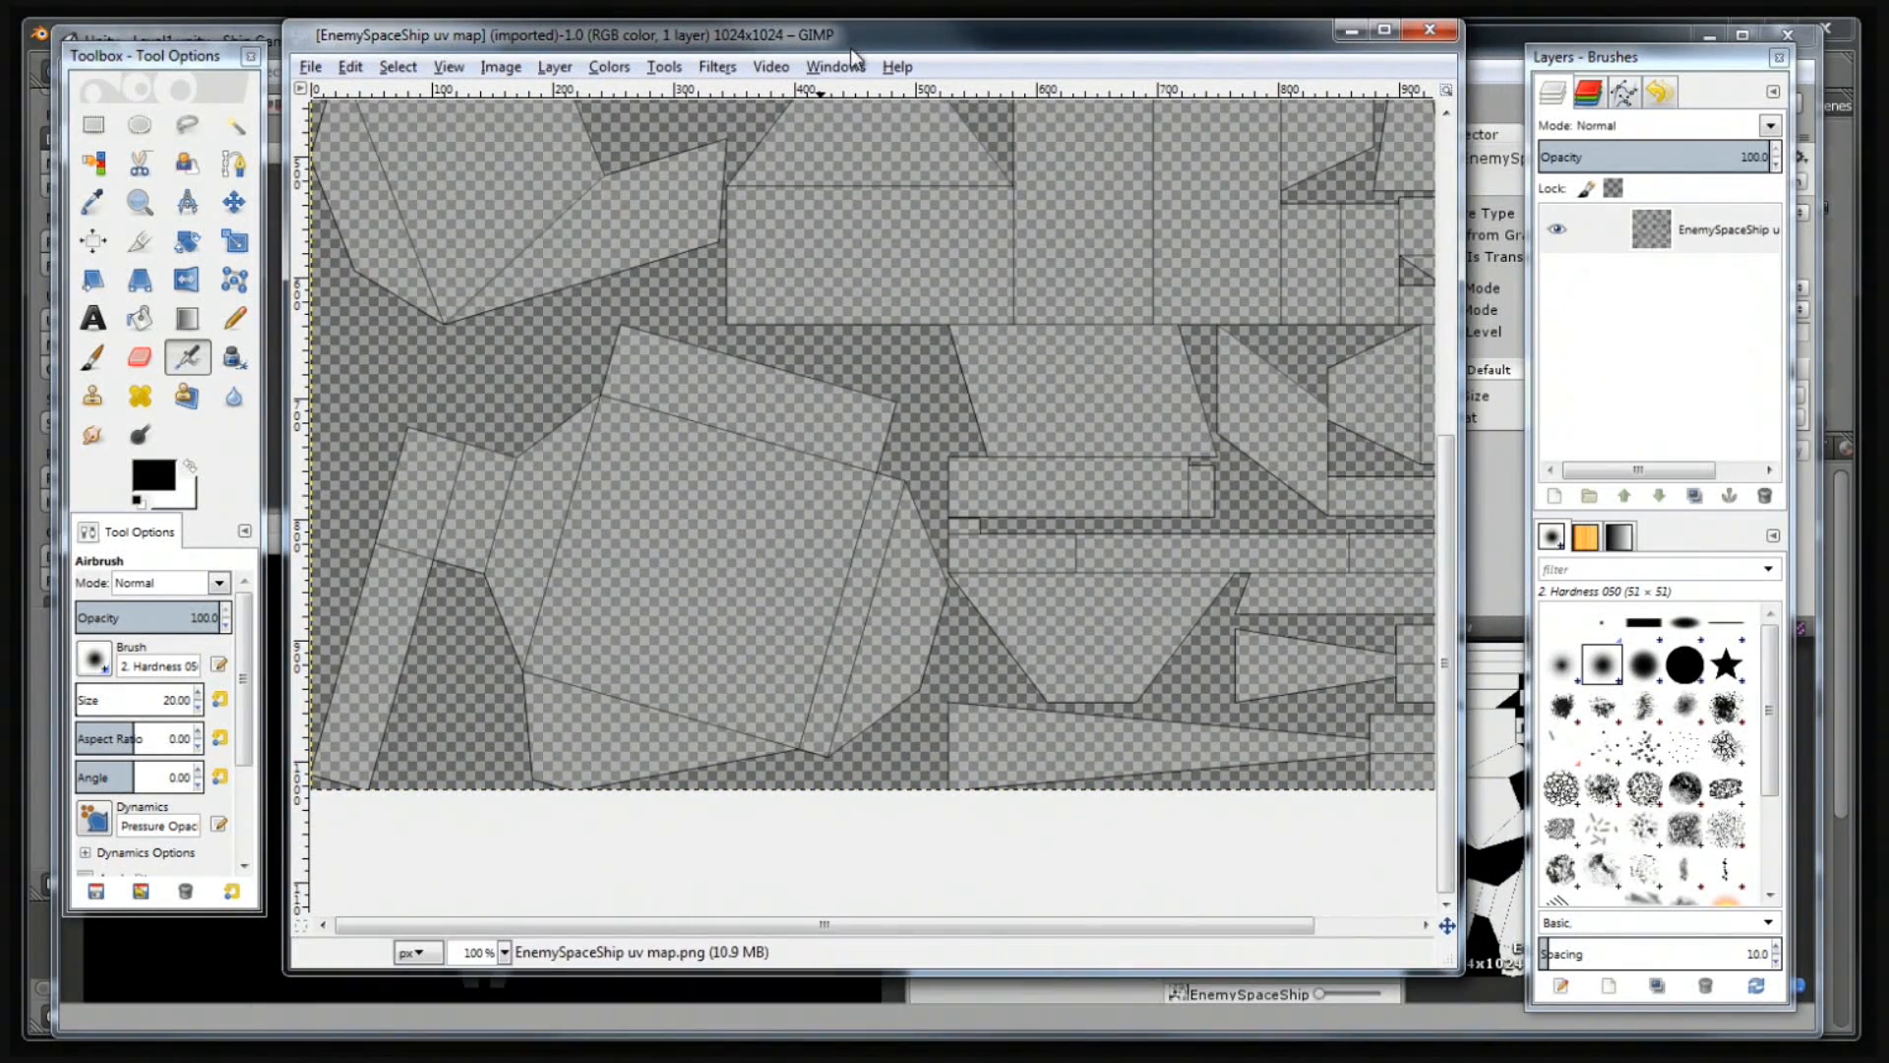
pyautogui.moveTo(854, 47); pyautogui.dragTo(884, 80)
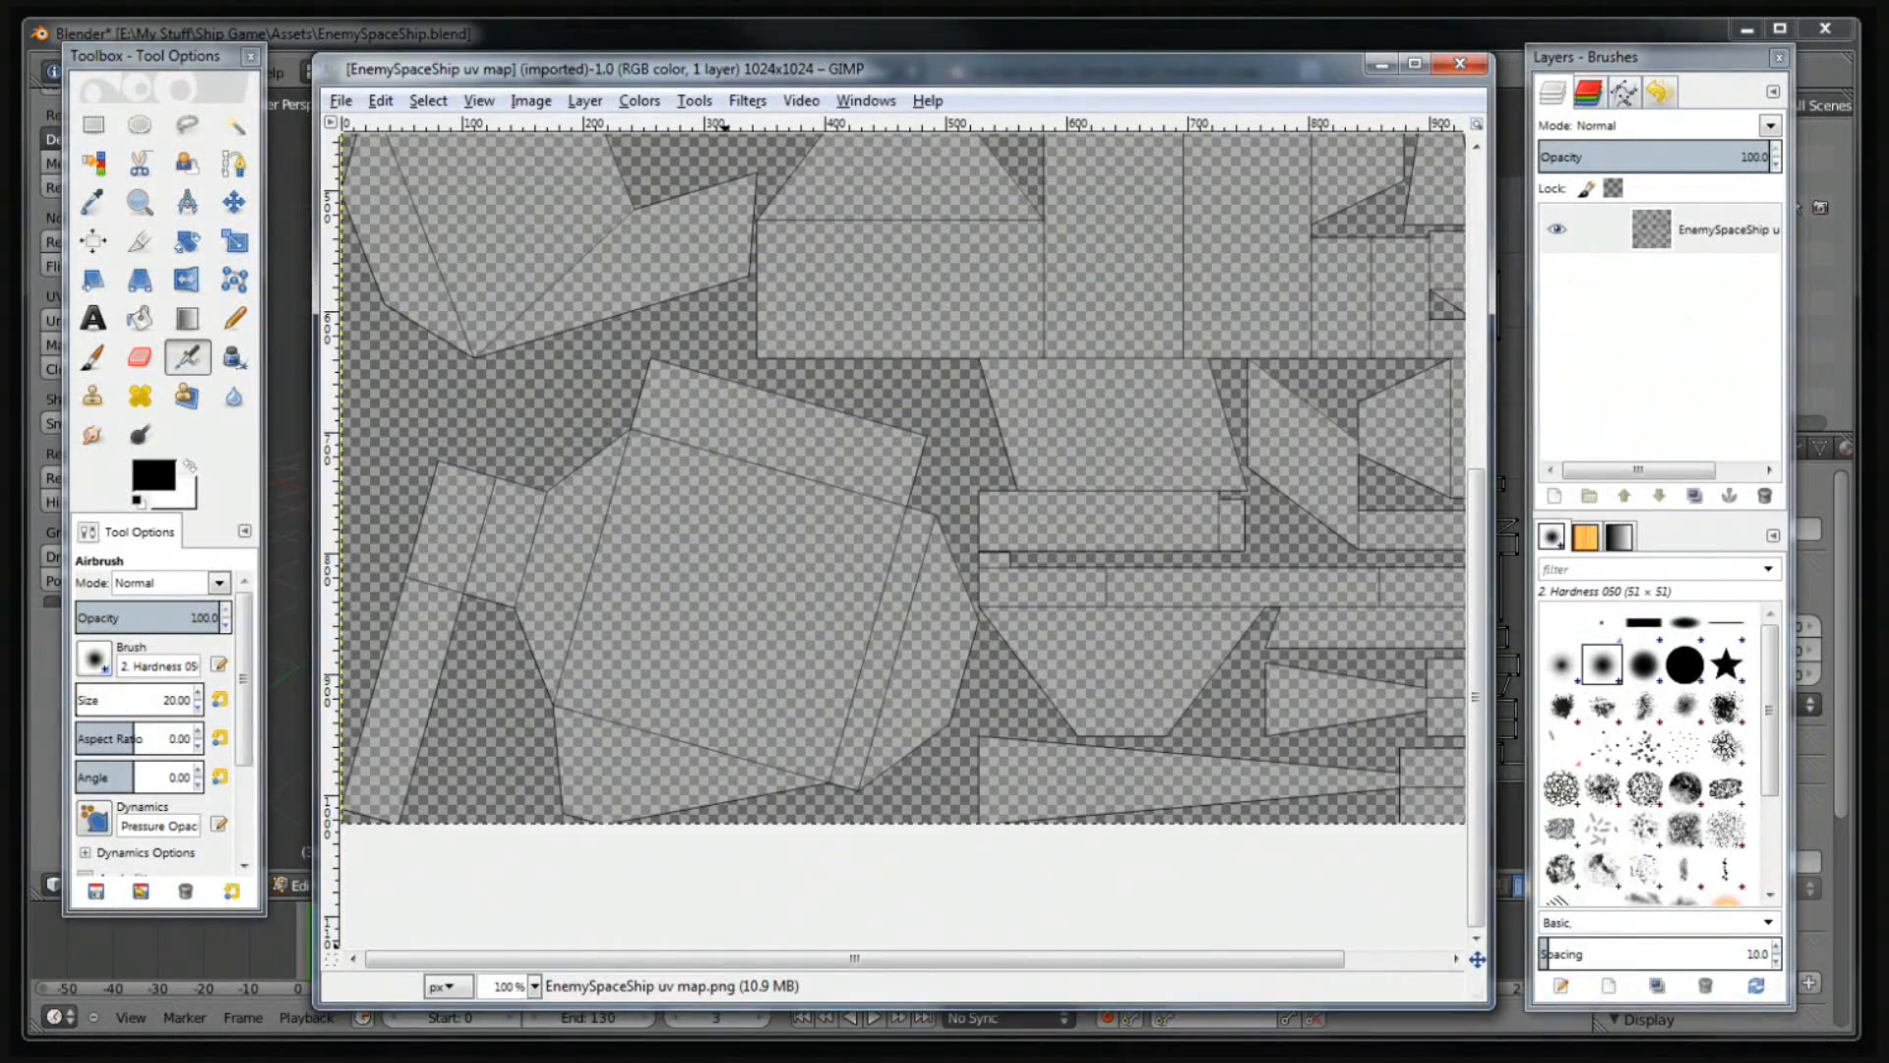
pyautogui.hotkey('alt', 'Tab')
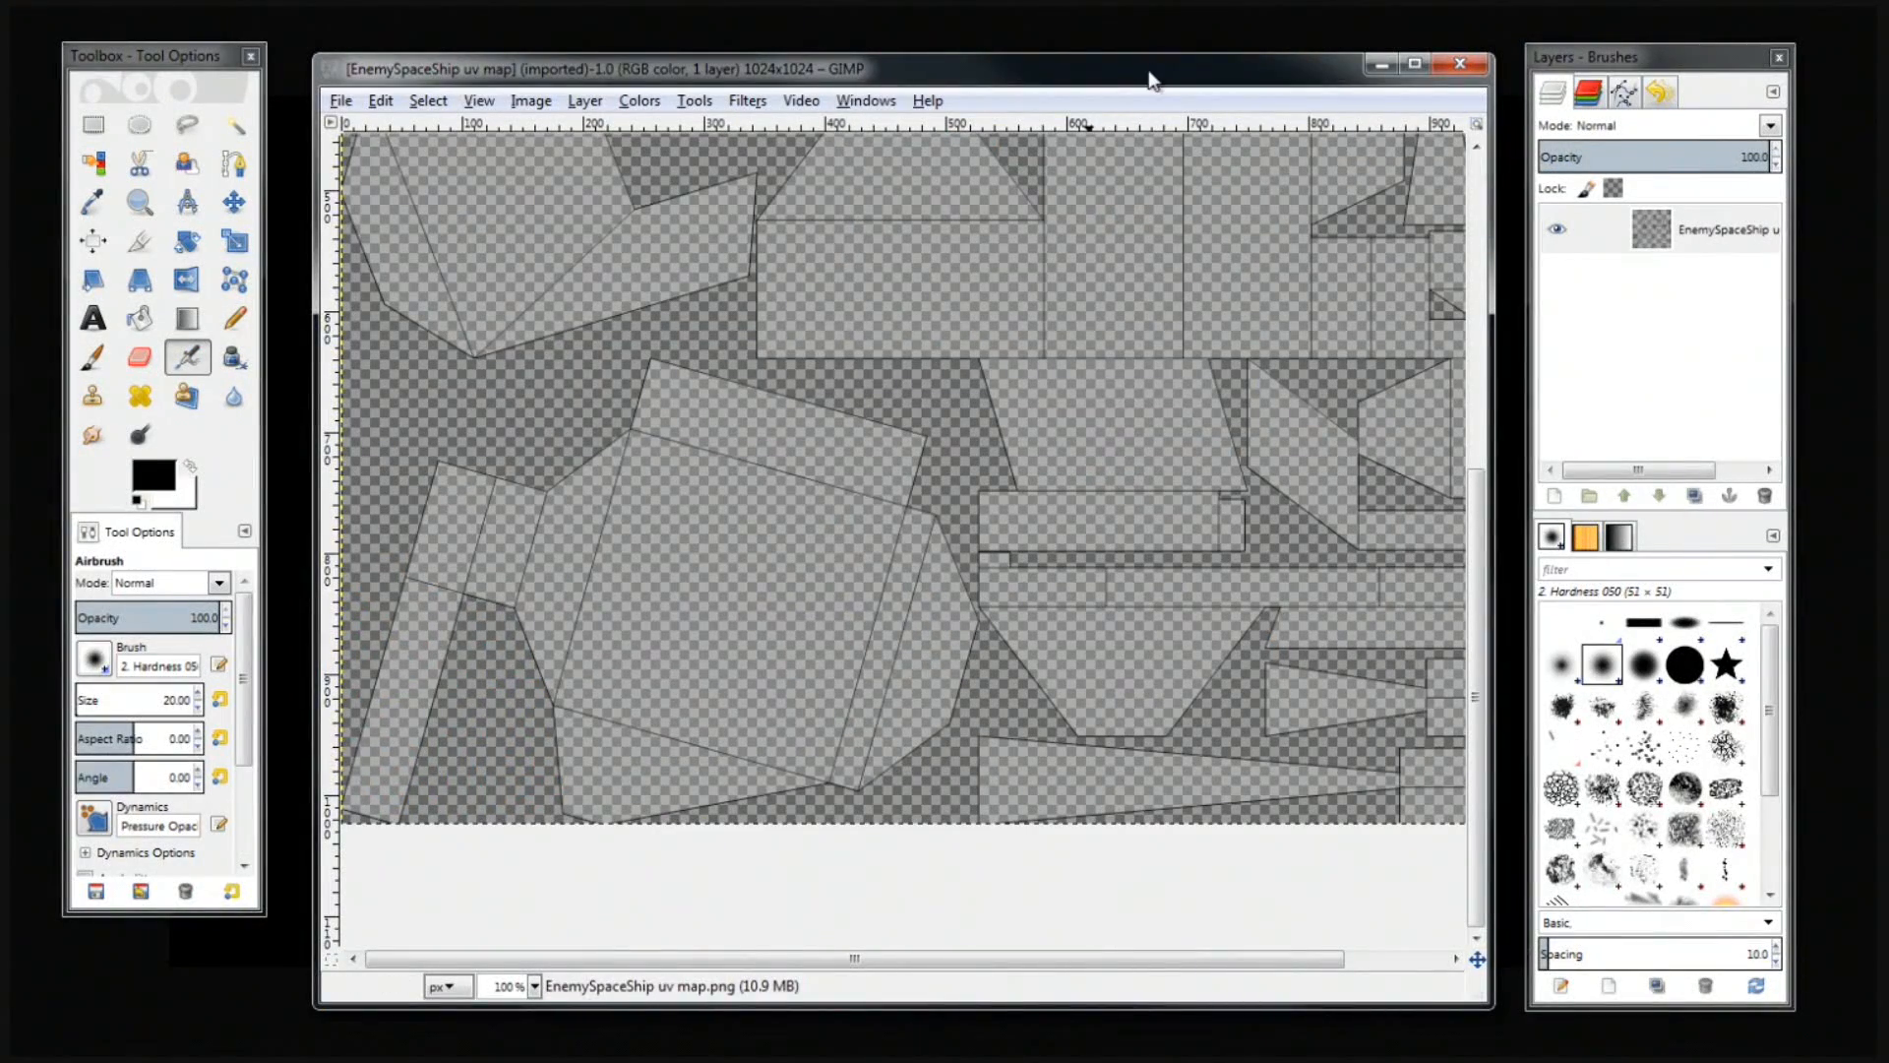
pyautogui.moveTo(1151, 79); pyautogui.dragTo(1143, 69)
# Add a new 1024 × 1024 px layer filled with white above the UV map layer.
pyautogui.keyDown('alt'); pyautogui.scroll(-6, 1031, 506); pyautogui.keyUp('alt')
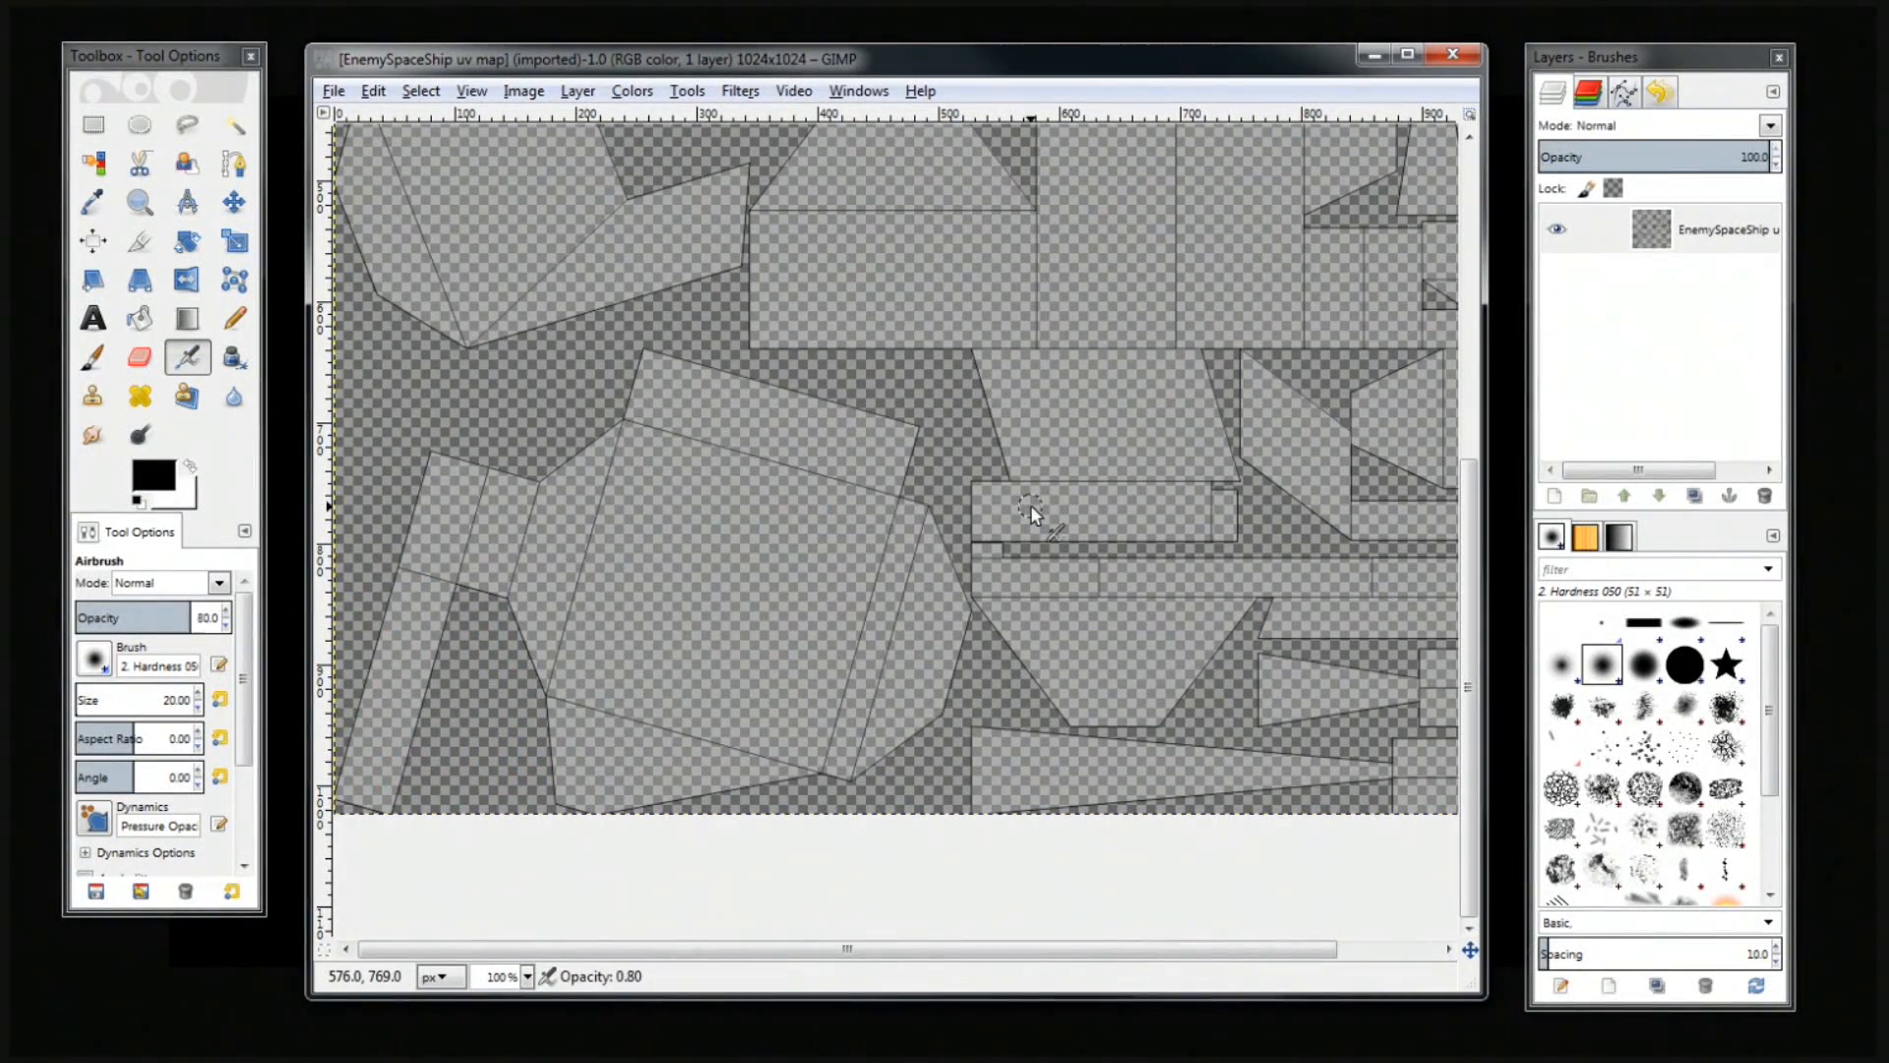
pyautogui.keyDown('alt'); pyautogui.scroll(2, 1031, 507); pyautogui.keyUp('alt')
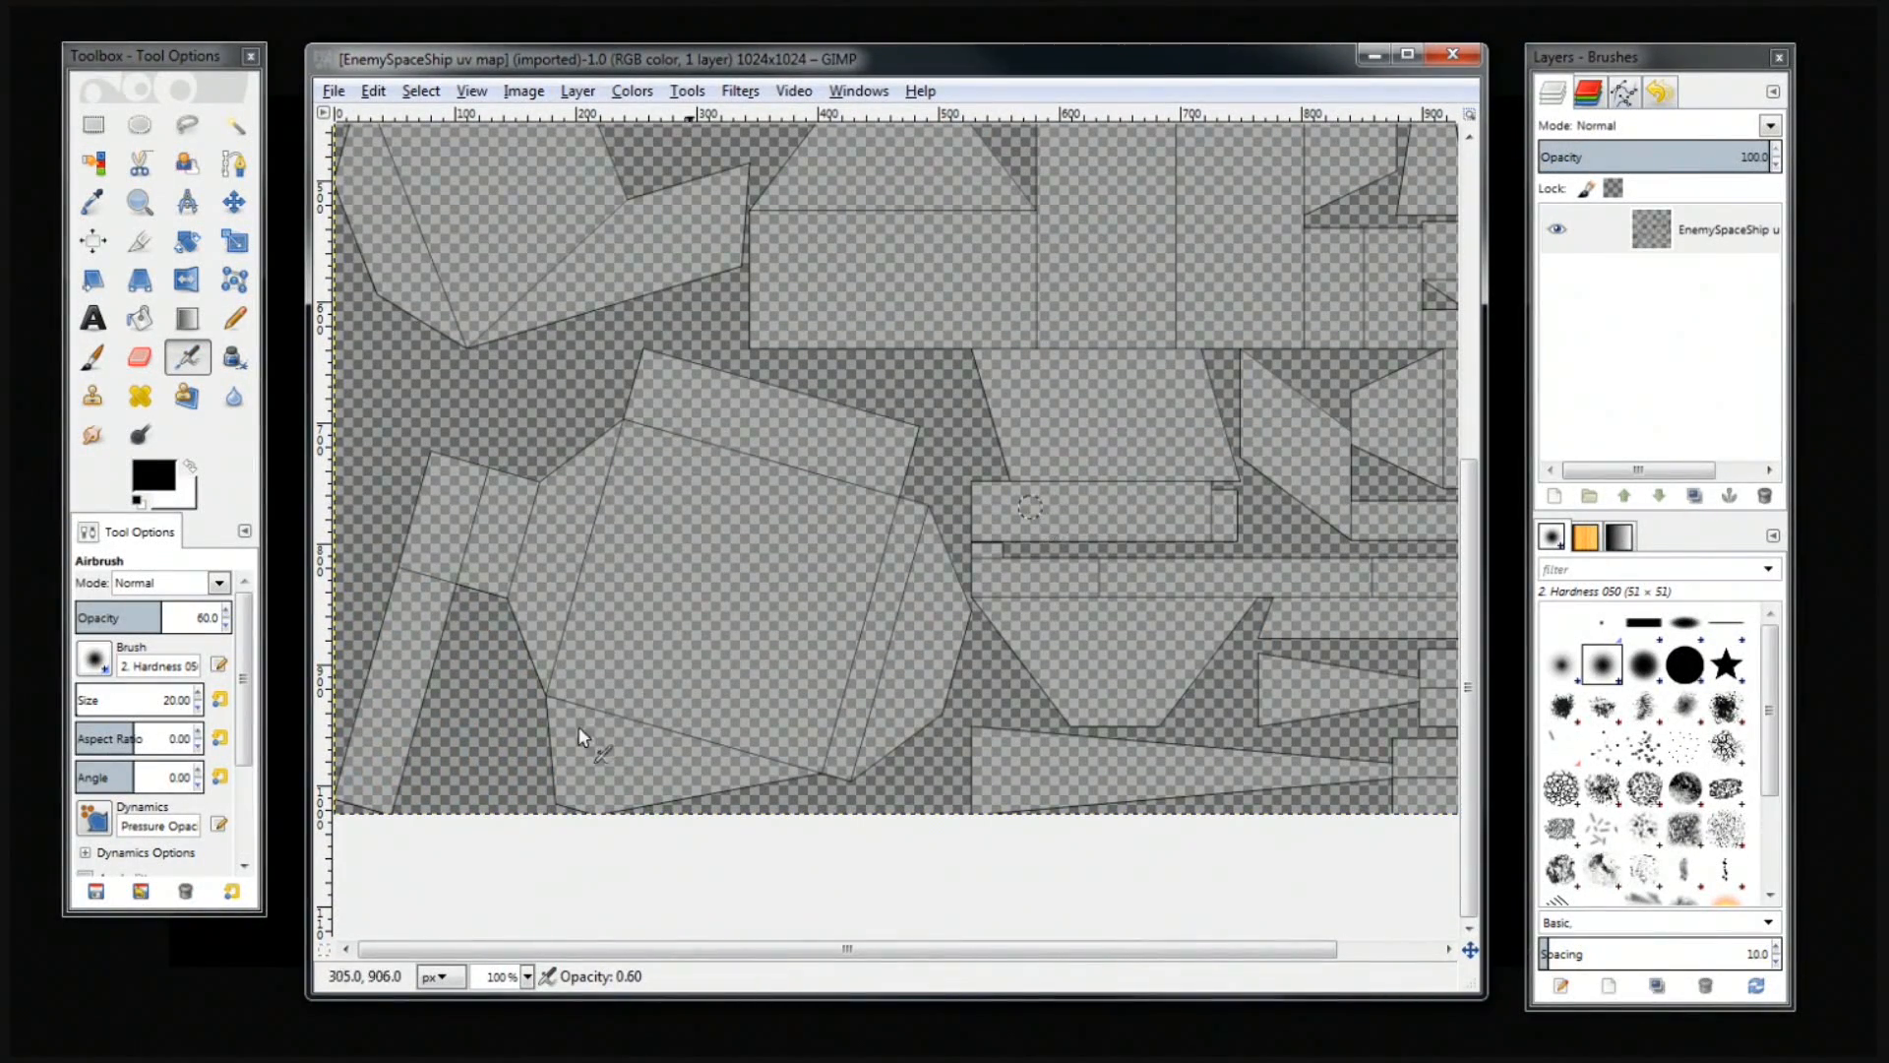
pyautogui.click(528, 977)
pyautogui.click(532, 880)
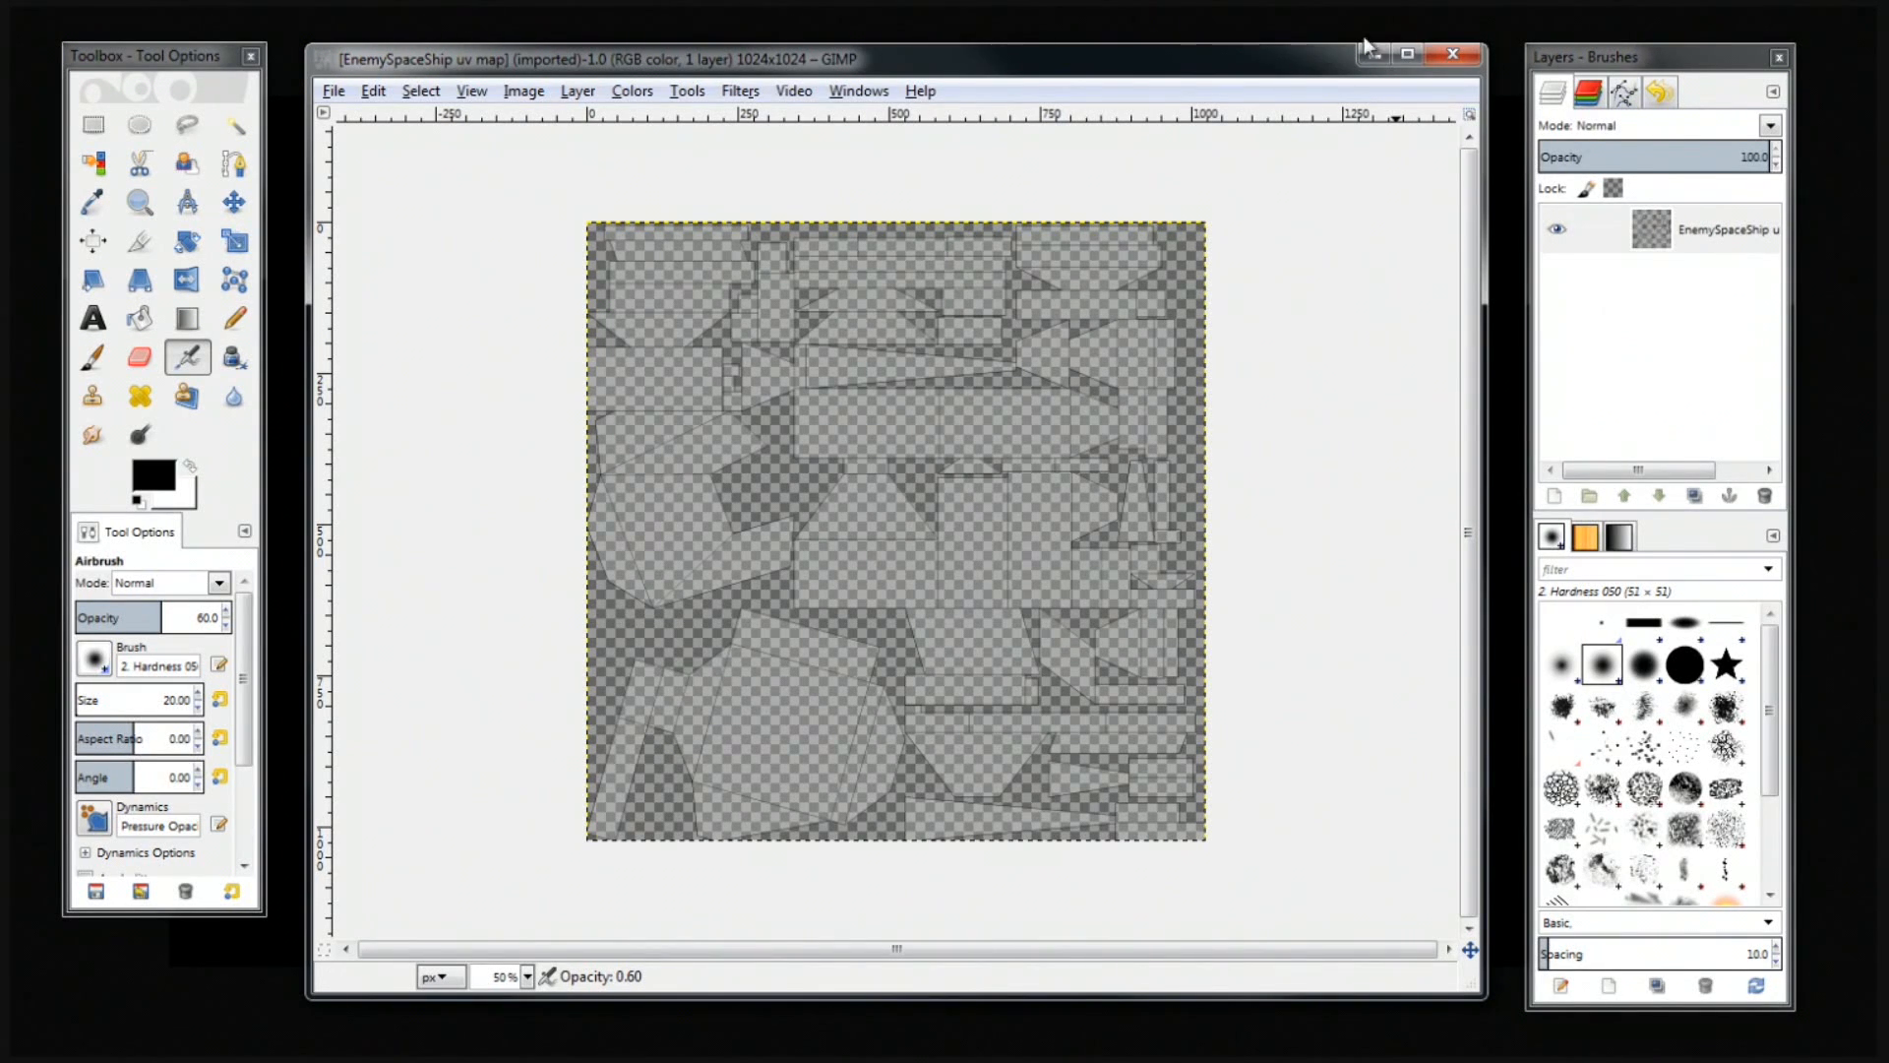
pyautogui.click(1556, 500)
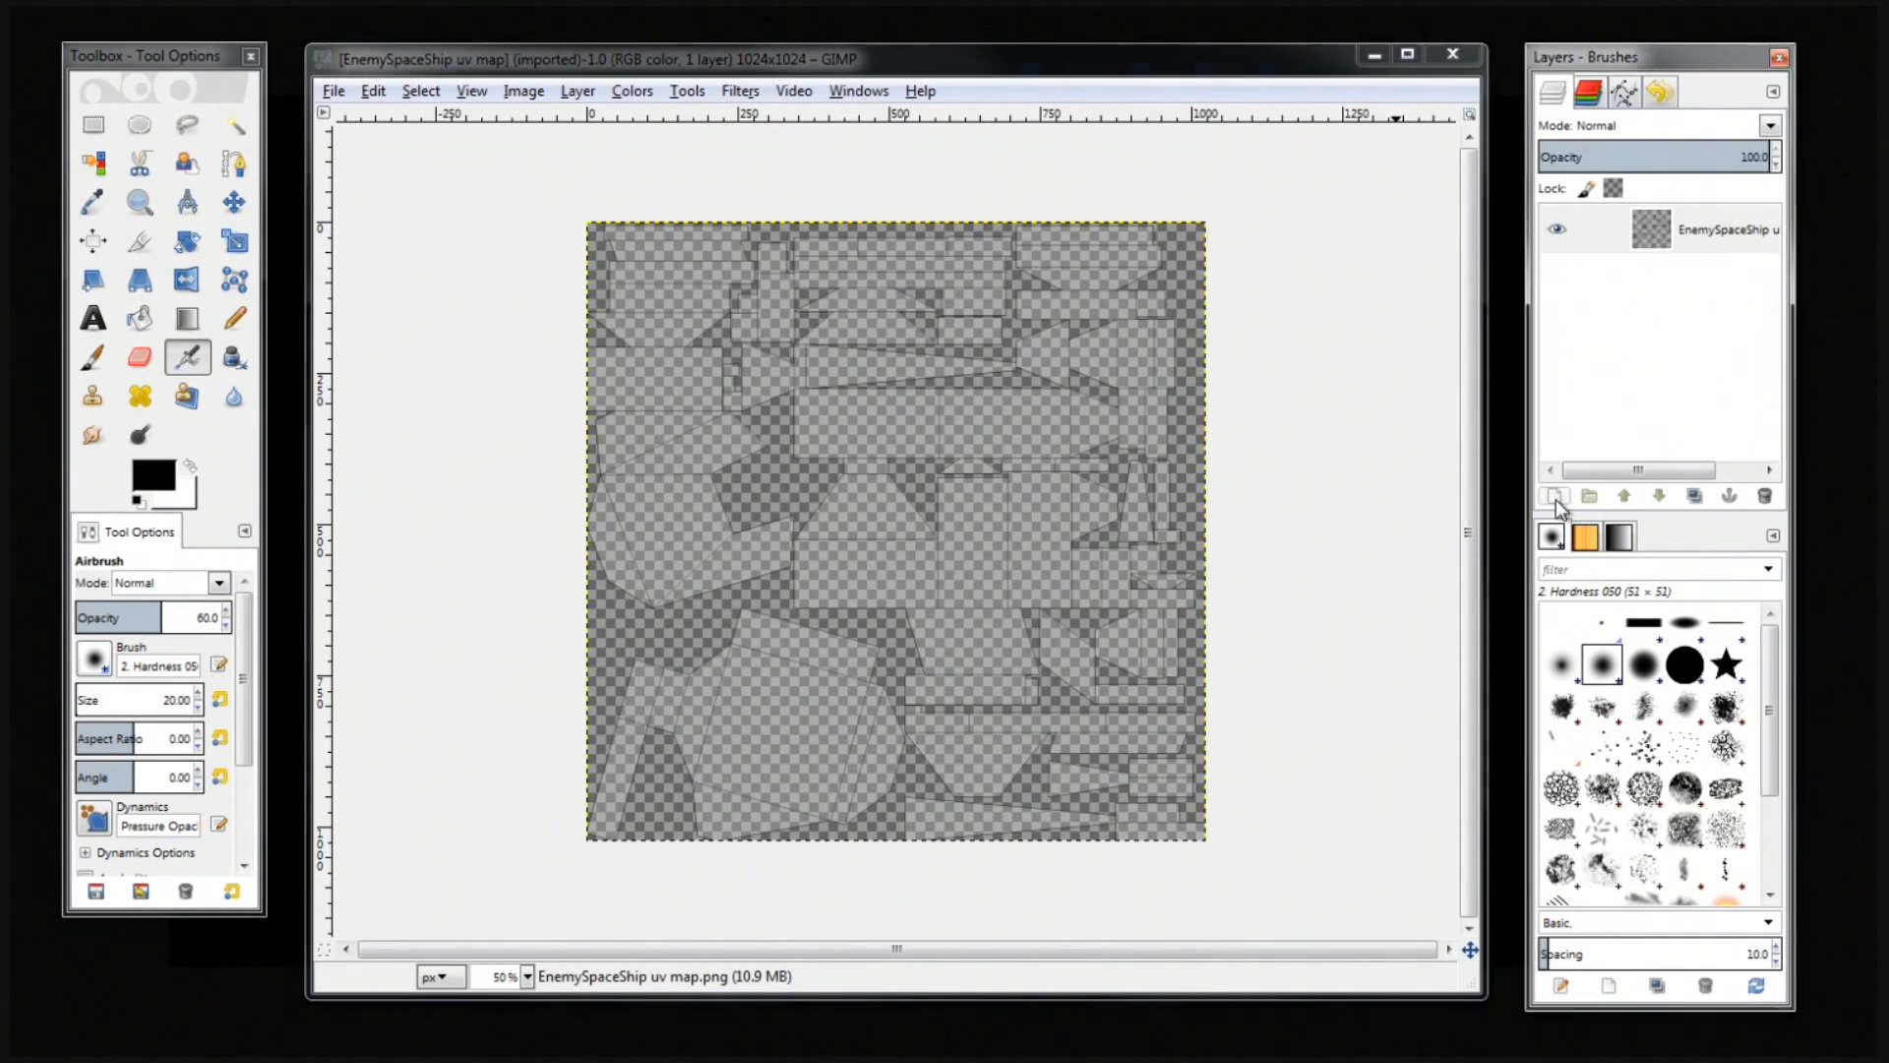
pyautogui.moveTo(133, 38); pyautogui.dragTo(783, 191)
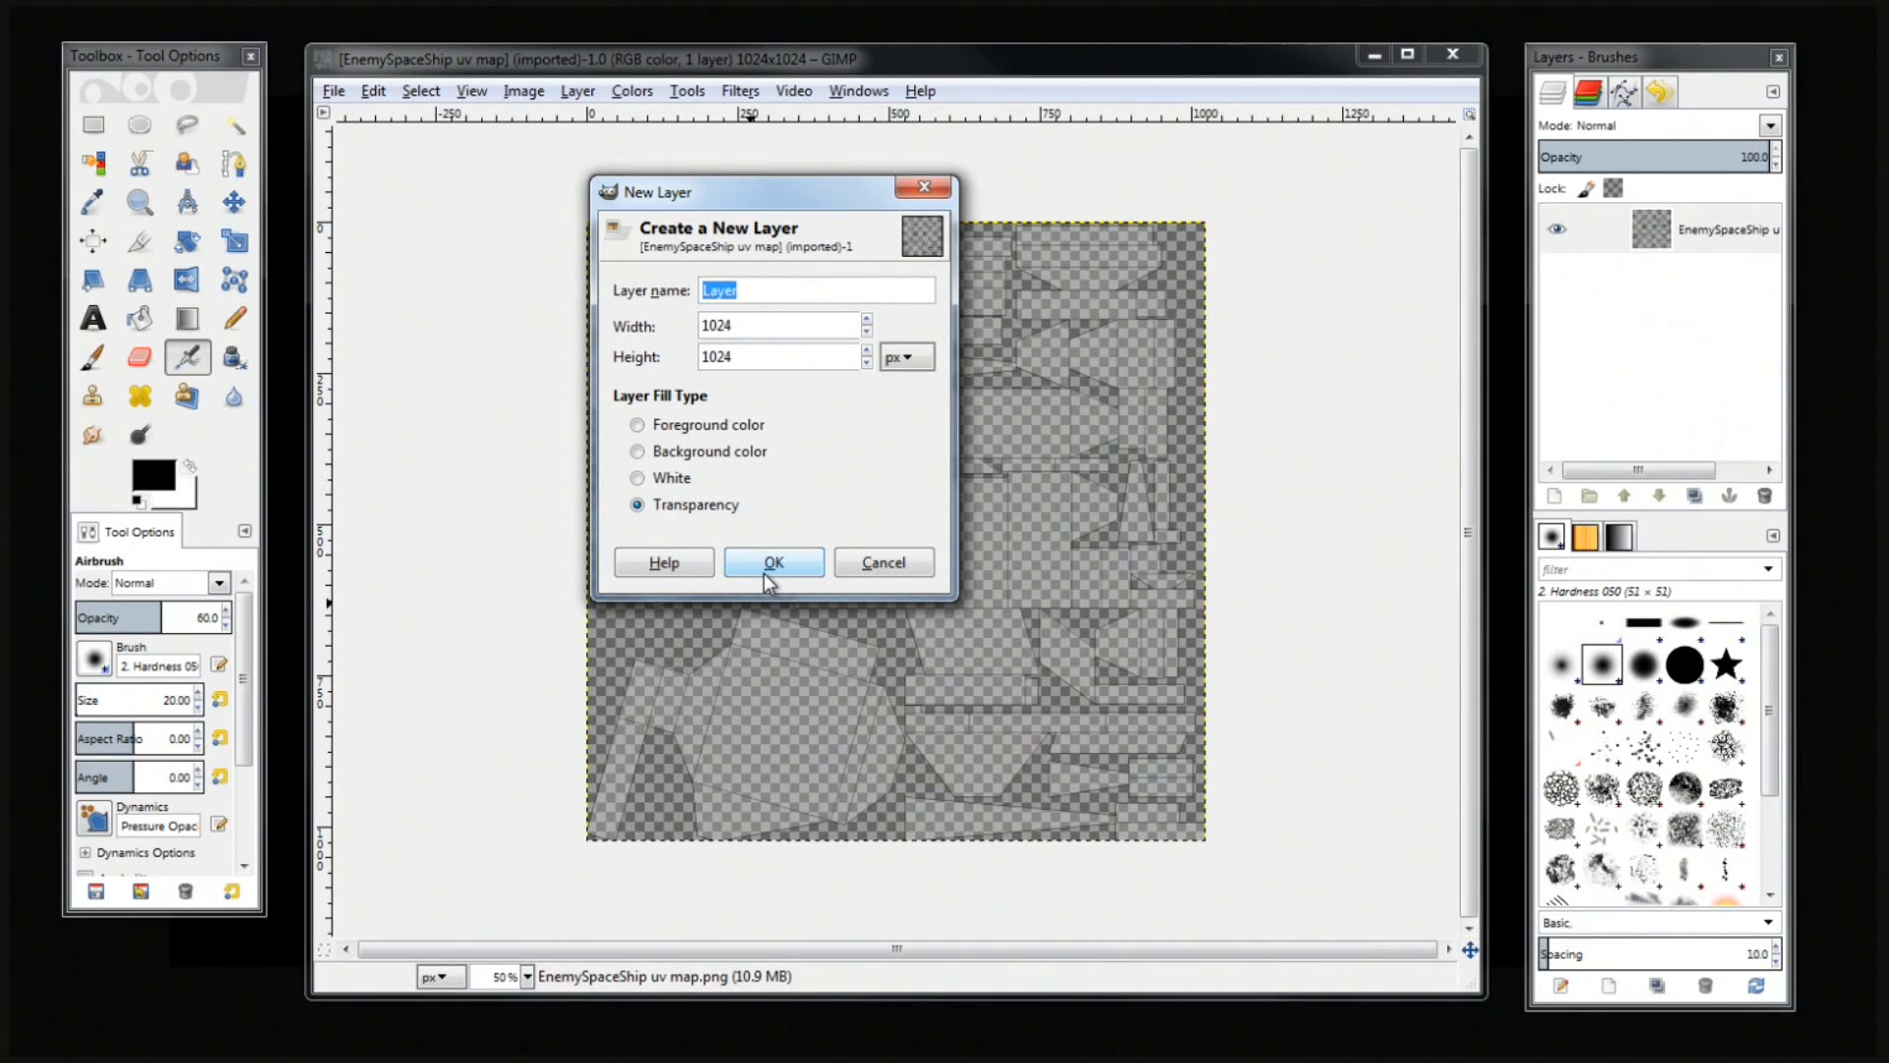
pyautogui.click(657, 478)
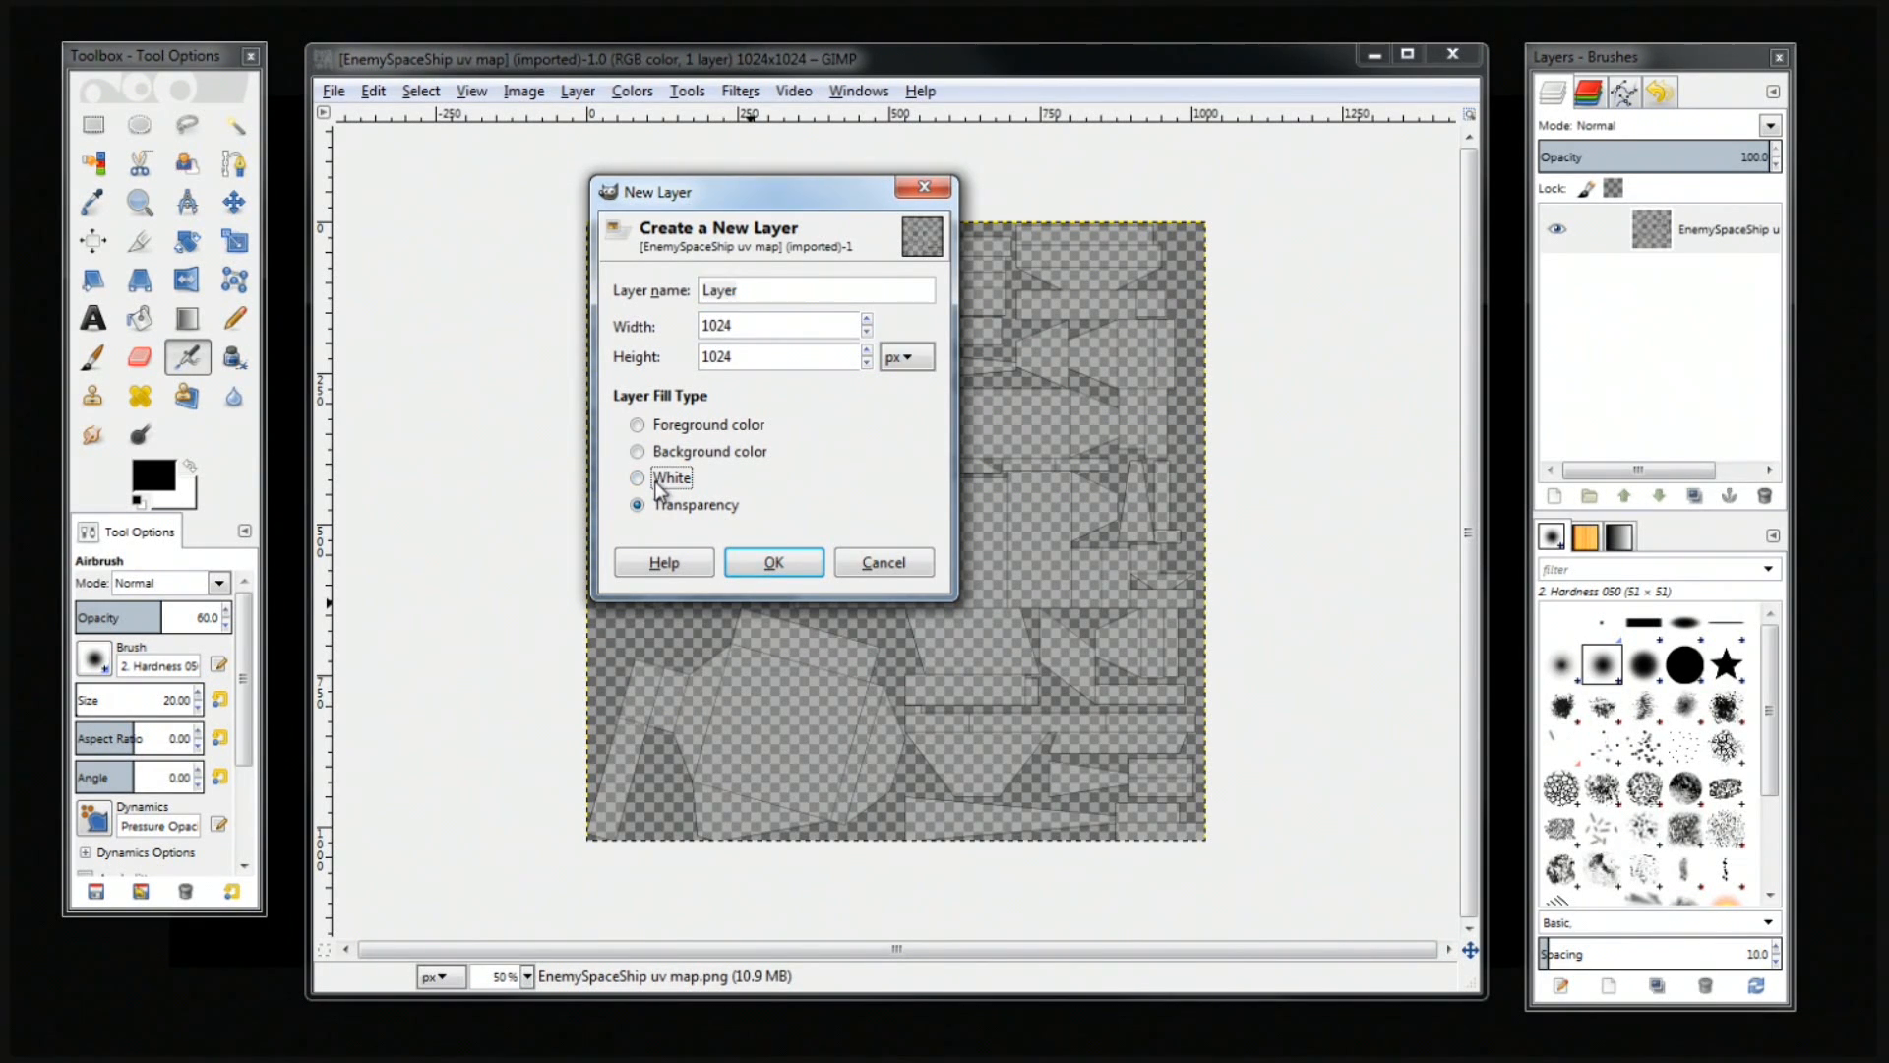
pyautogui.click(771, 562)
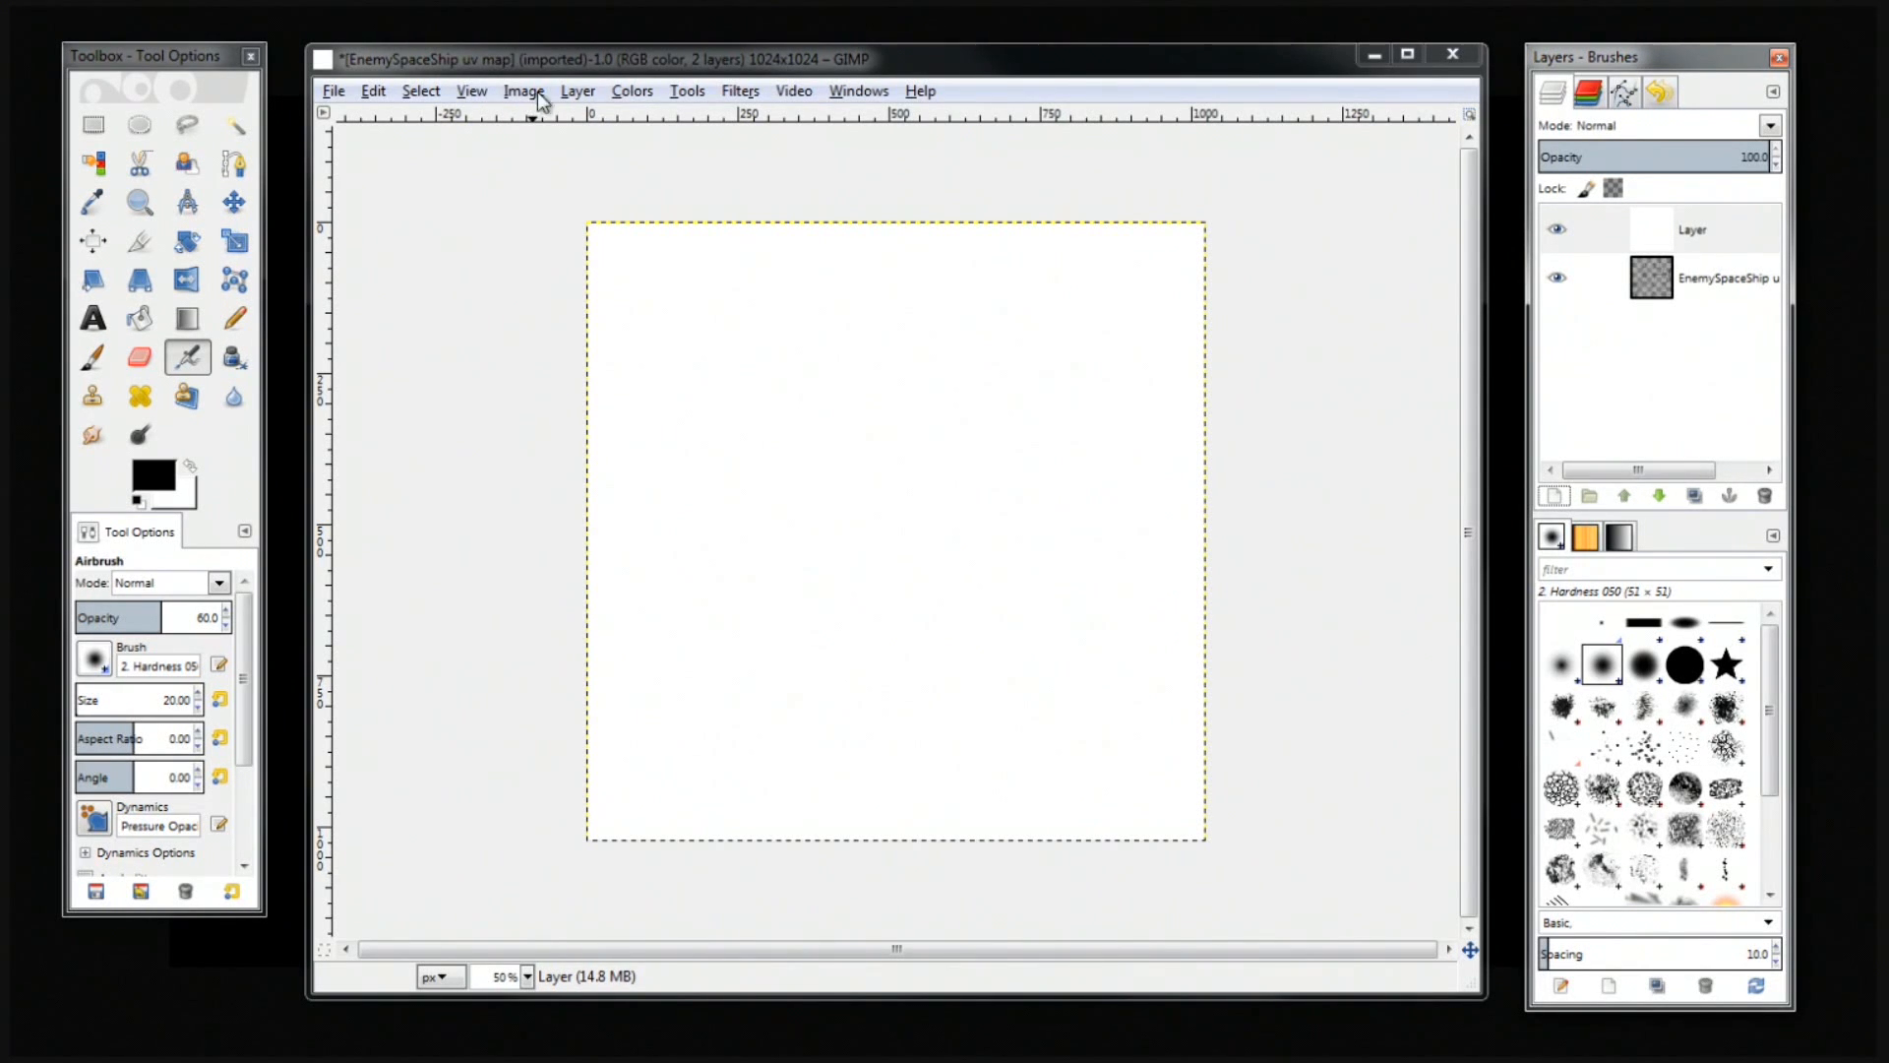
# Apply RGB Noise to the white layer with red 0.56, green 0.54, blue 0.66 and alpha 1.00.
pyautogui.click(748, 90)
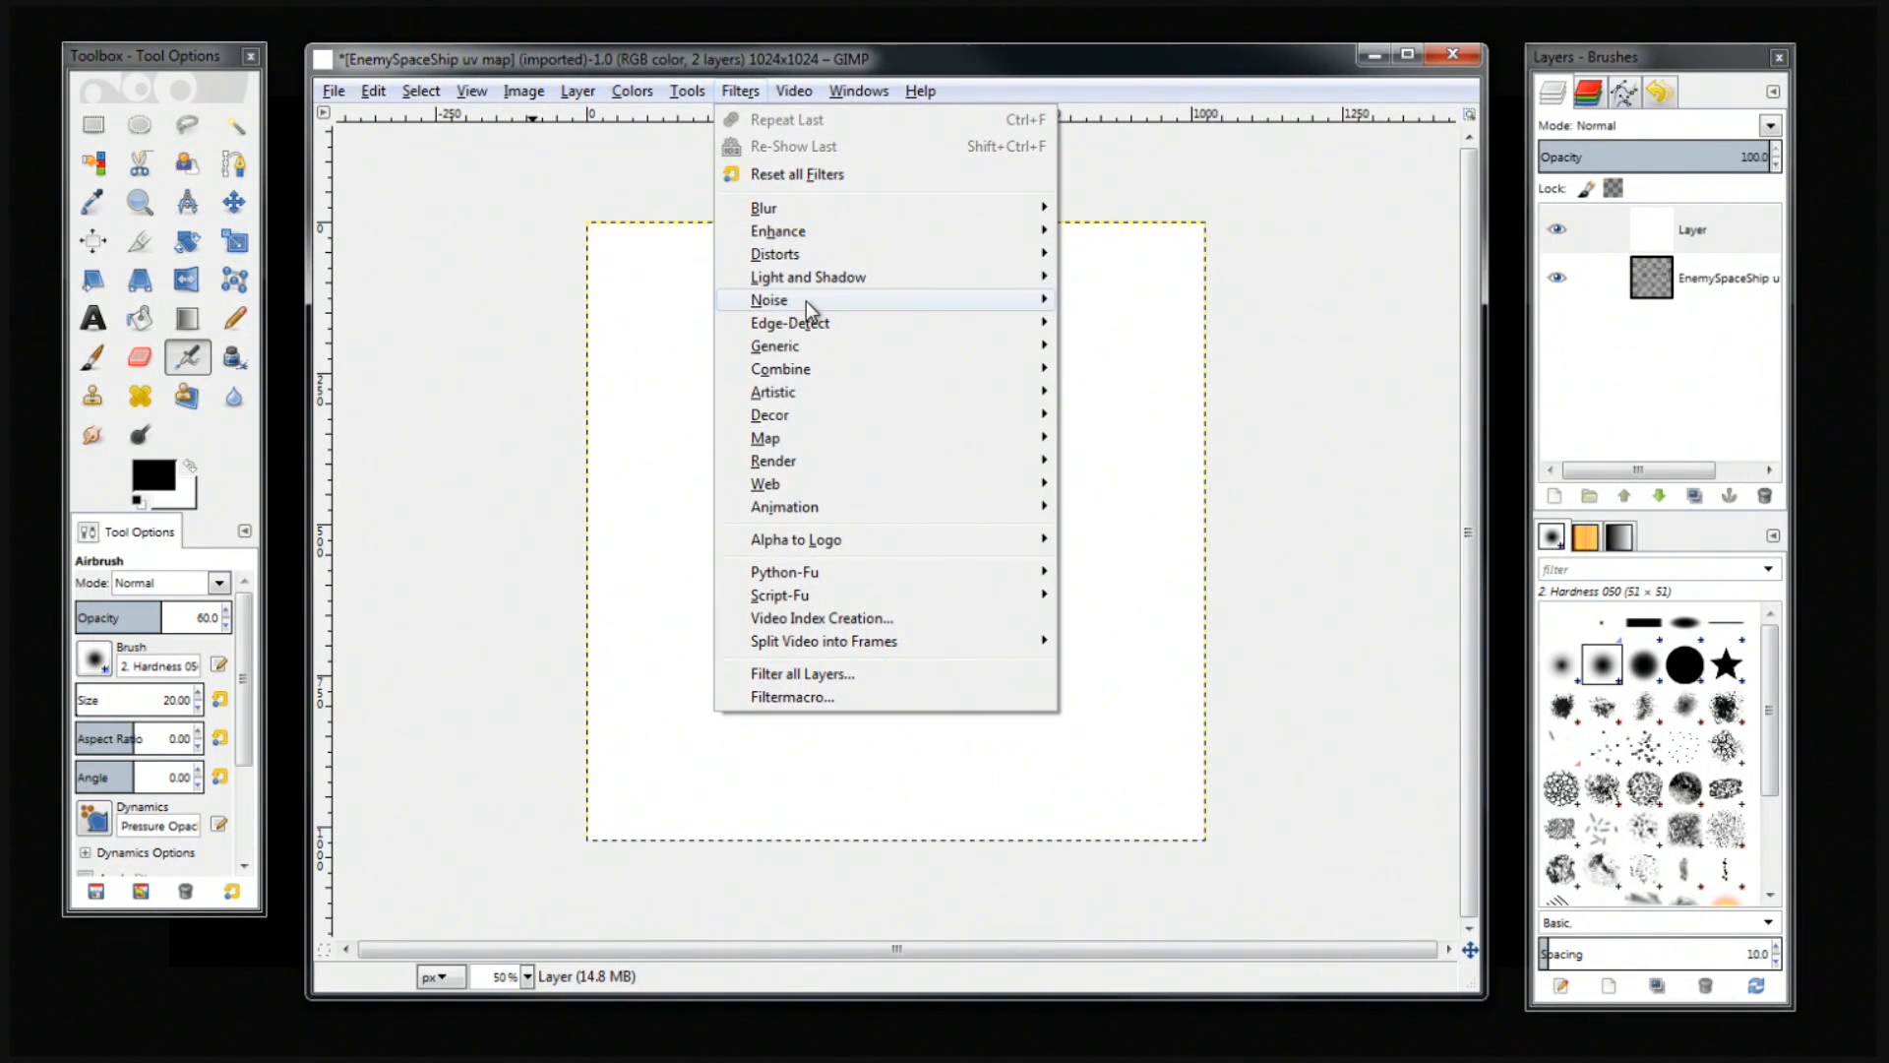
pyautogui.moveTo(806, 301)
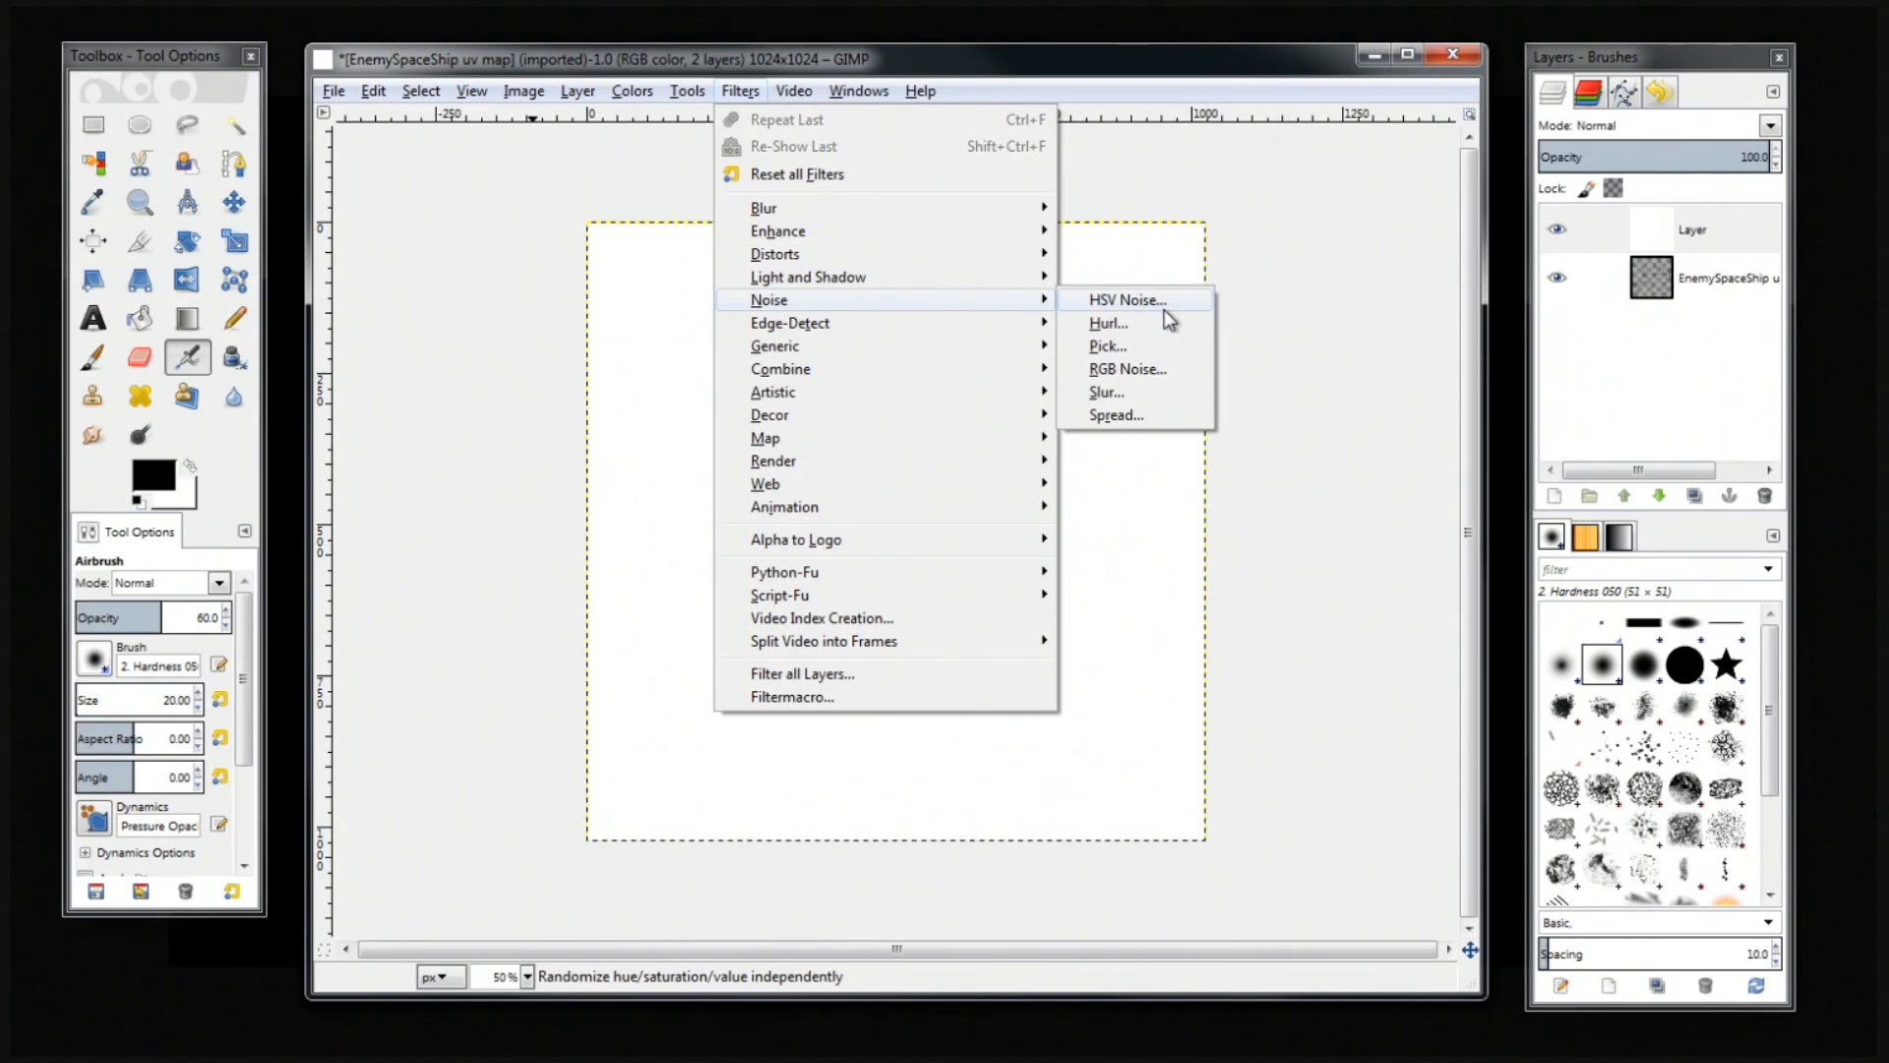
pyautogui.click(1131, 370)
pyautogui.moveTo(252, 71); pyautogui.dragTo(1041, 221)
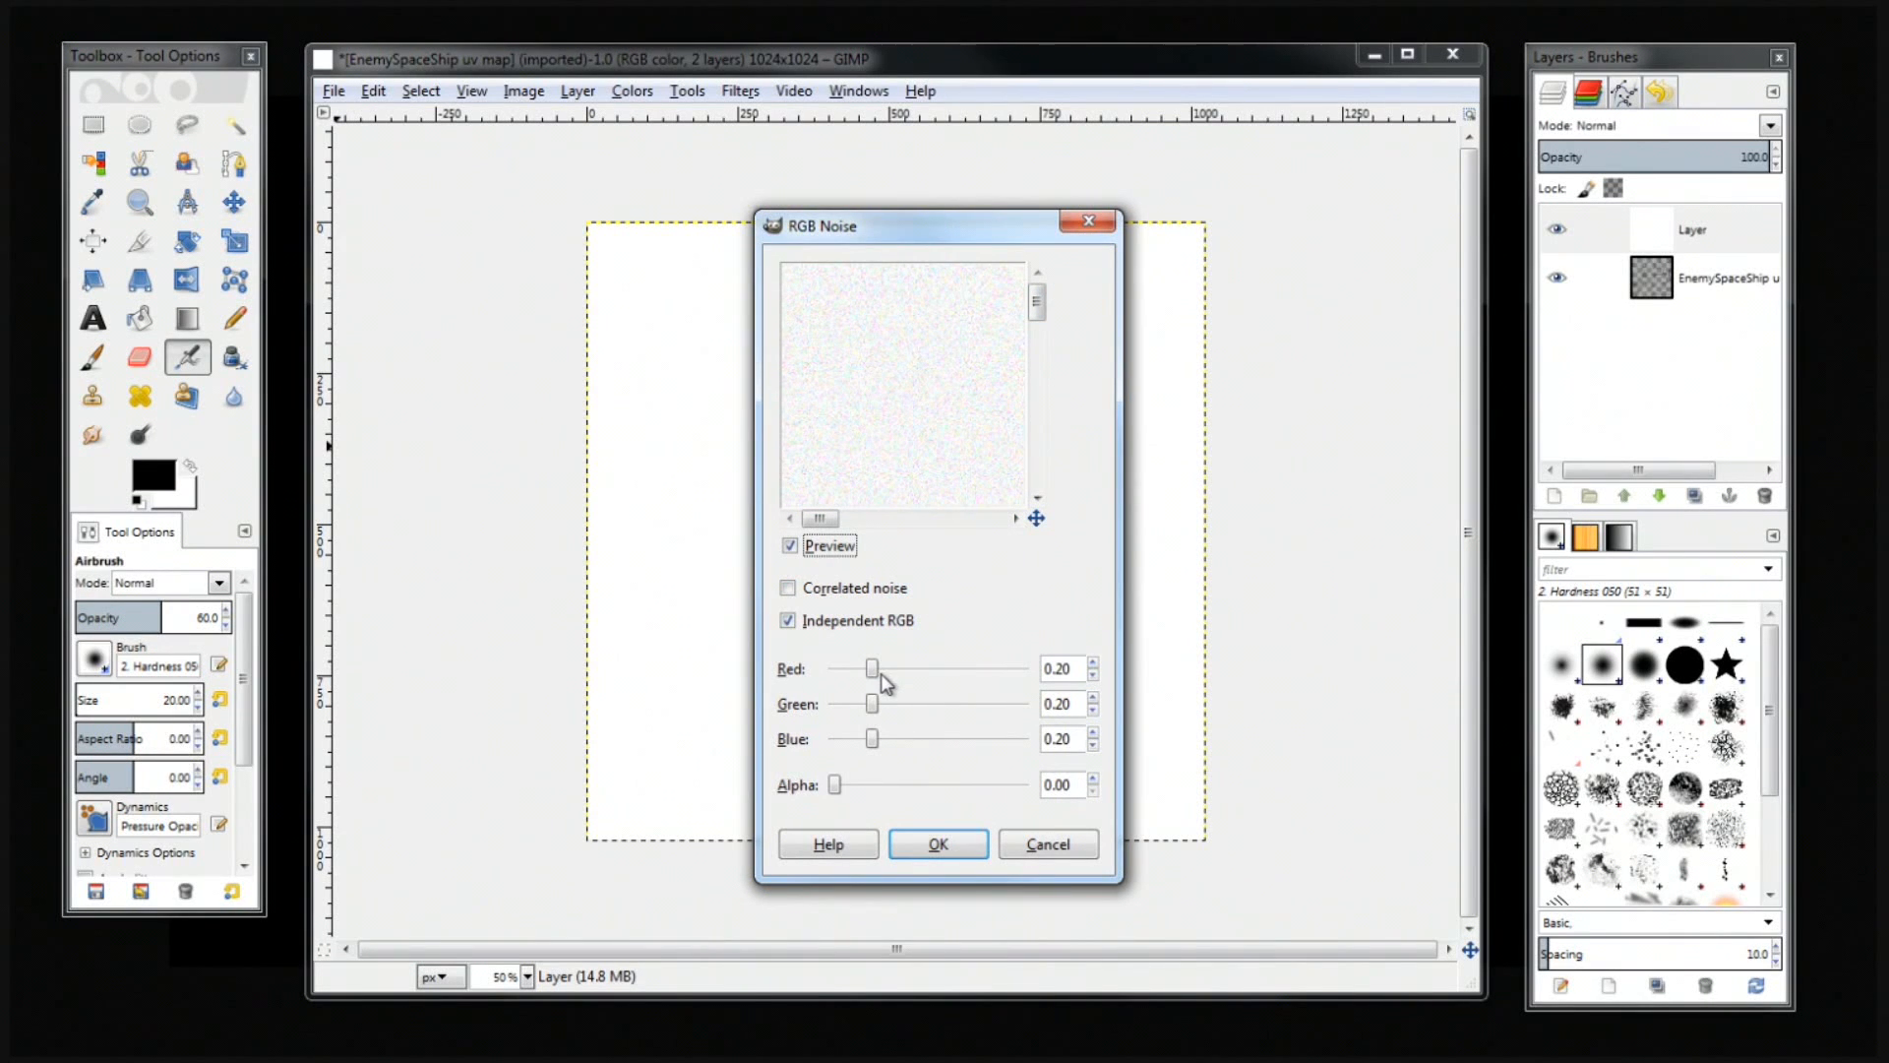
pyautogui.moveTo(872, 669); pyautogui.dragTo(960, 739)
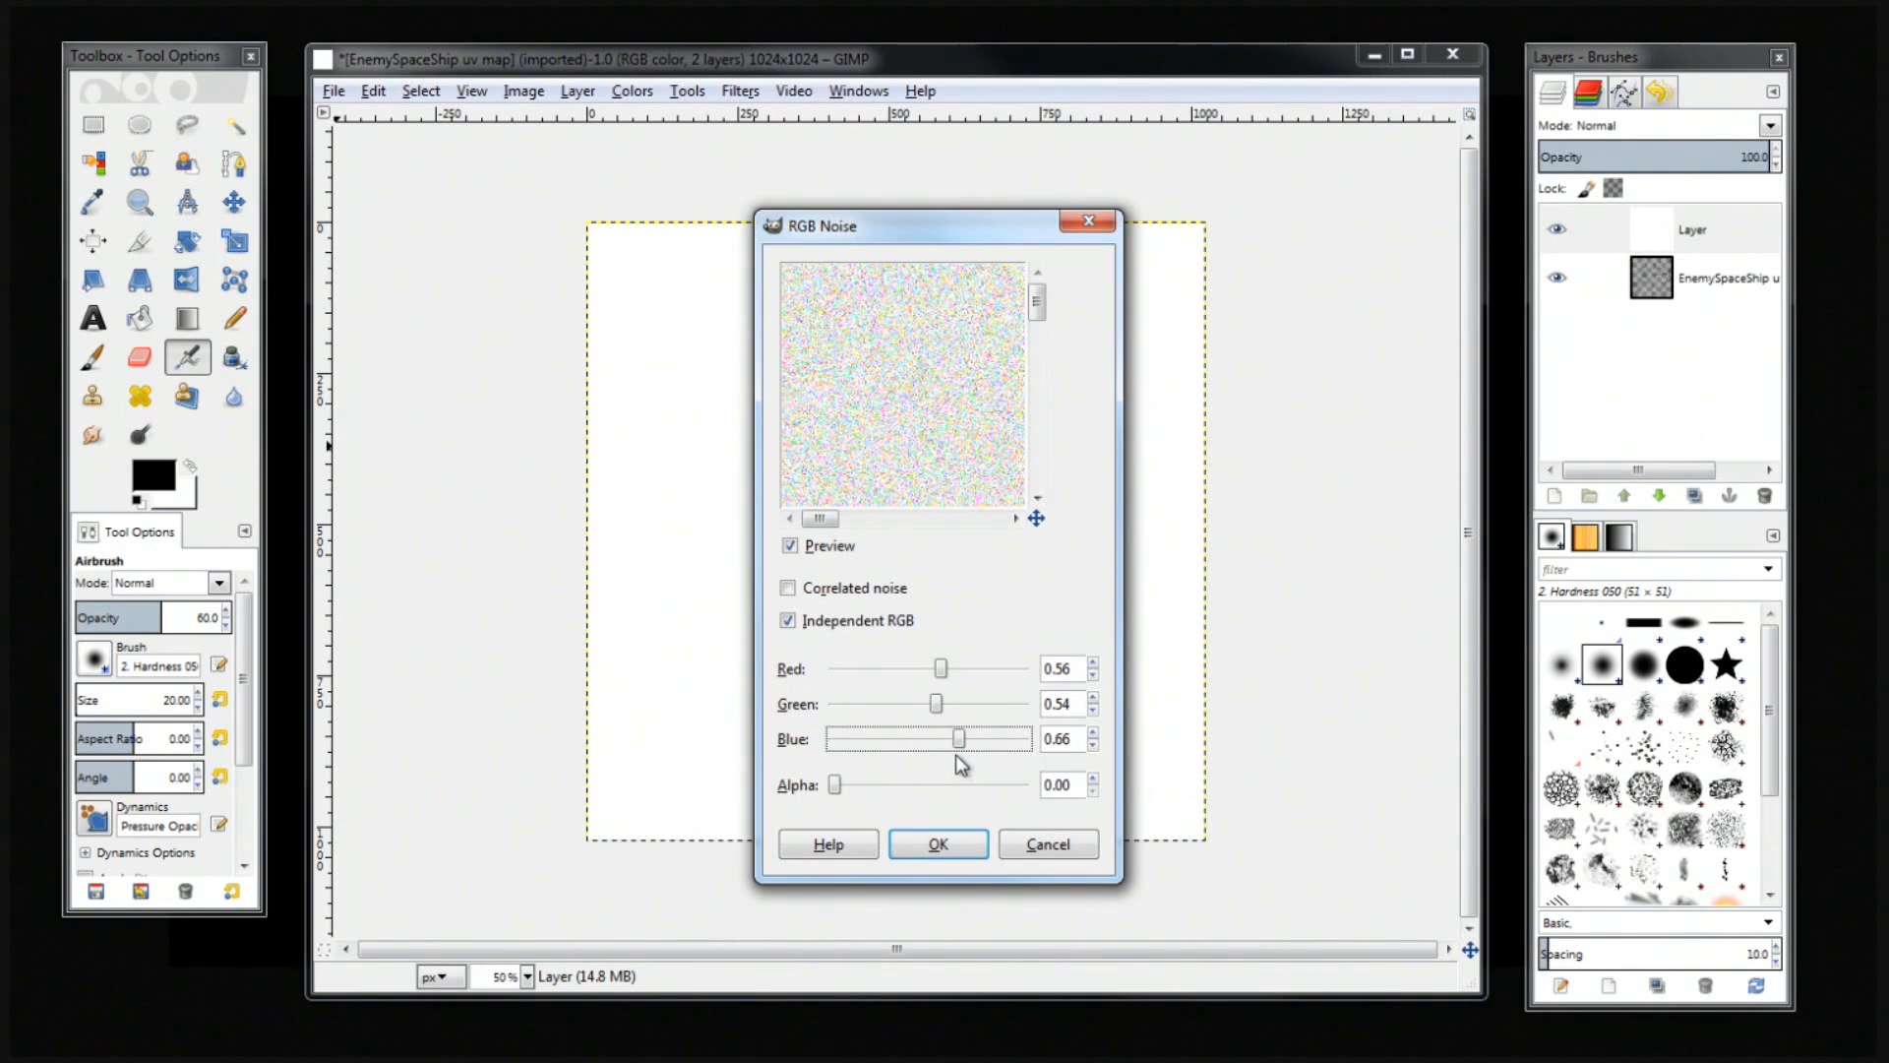
pyautogui.moveTo(835, 785); pyautogui.dragTo(1087, 795)
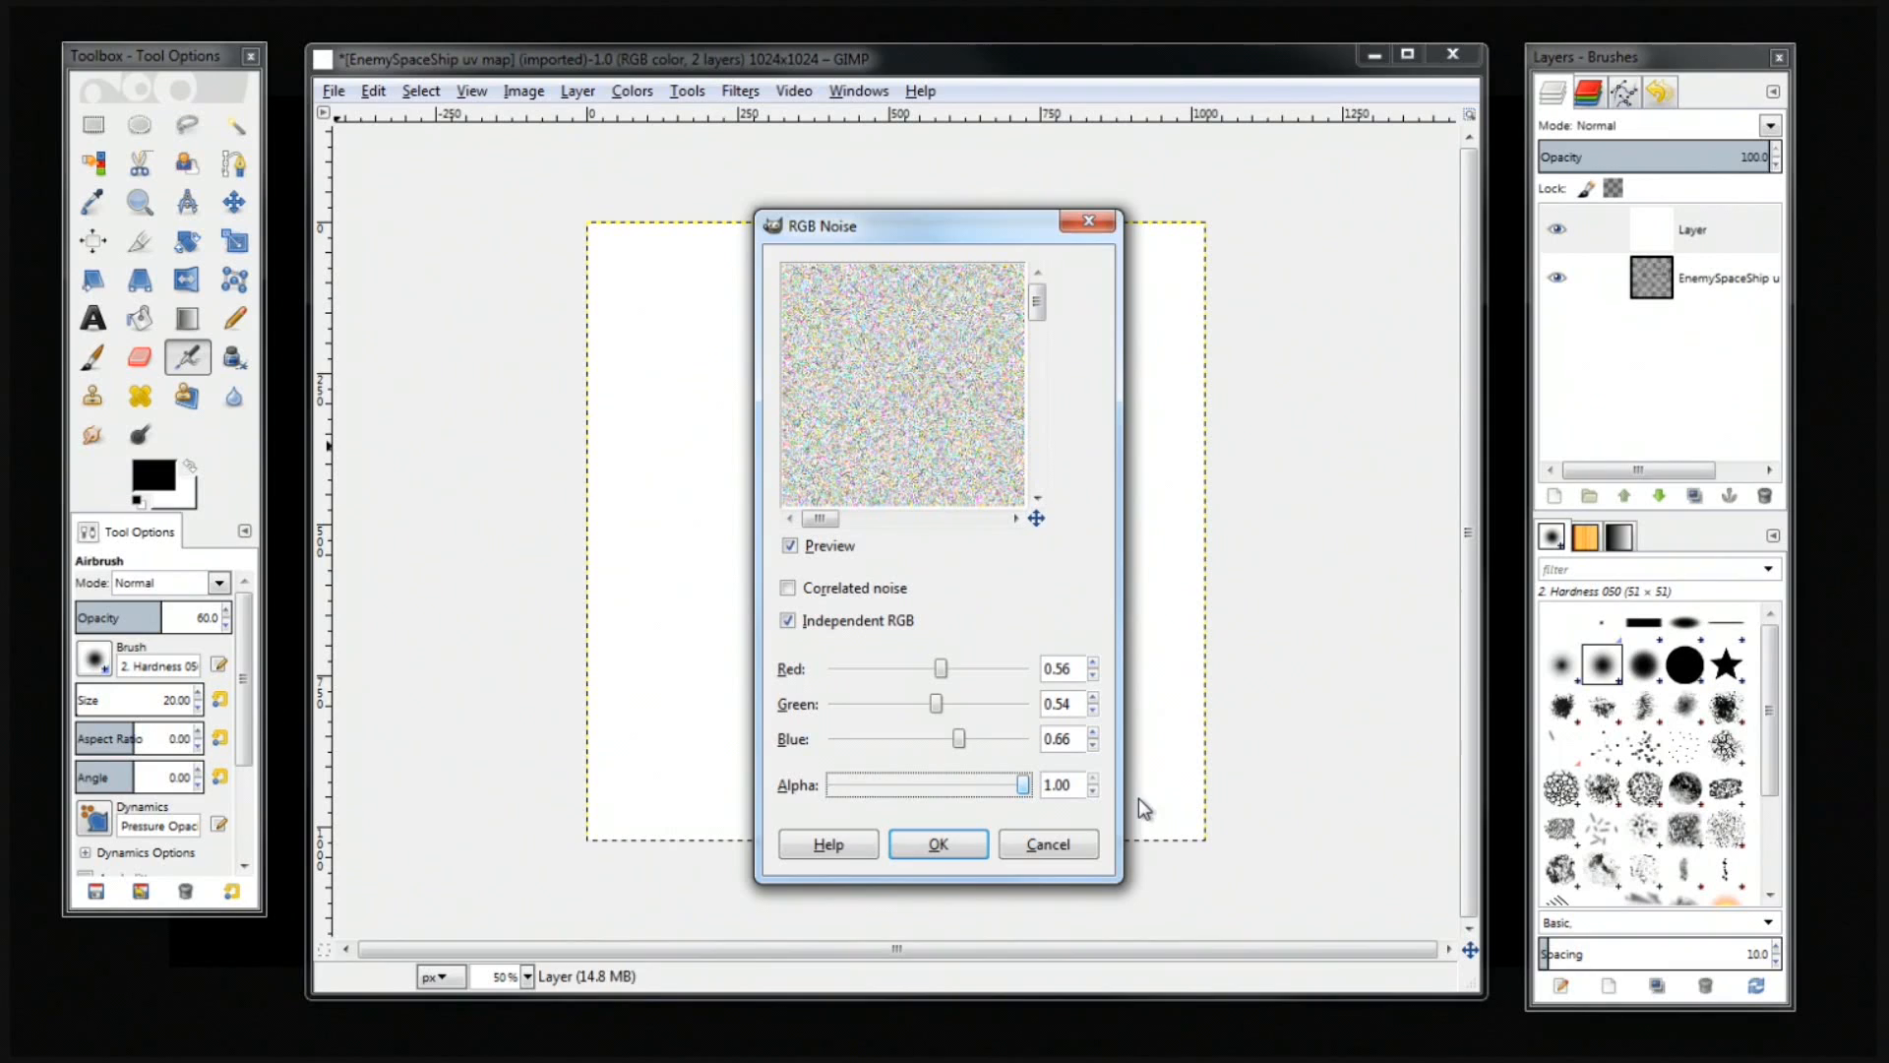
pyautogui.click(939, 848)
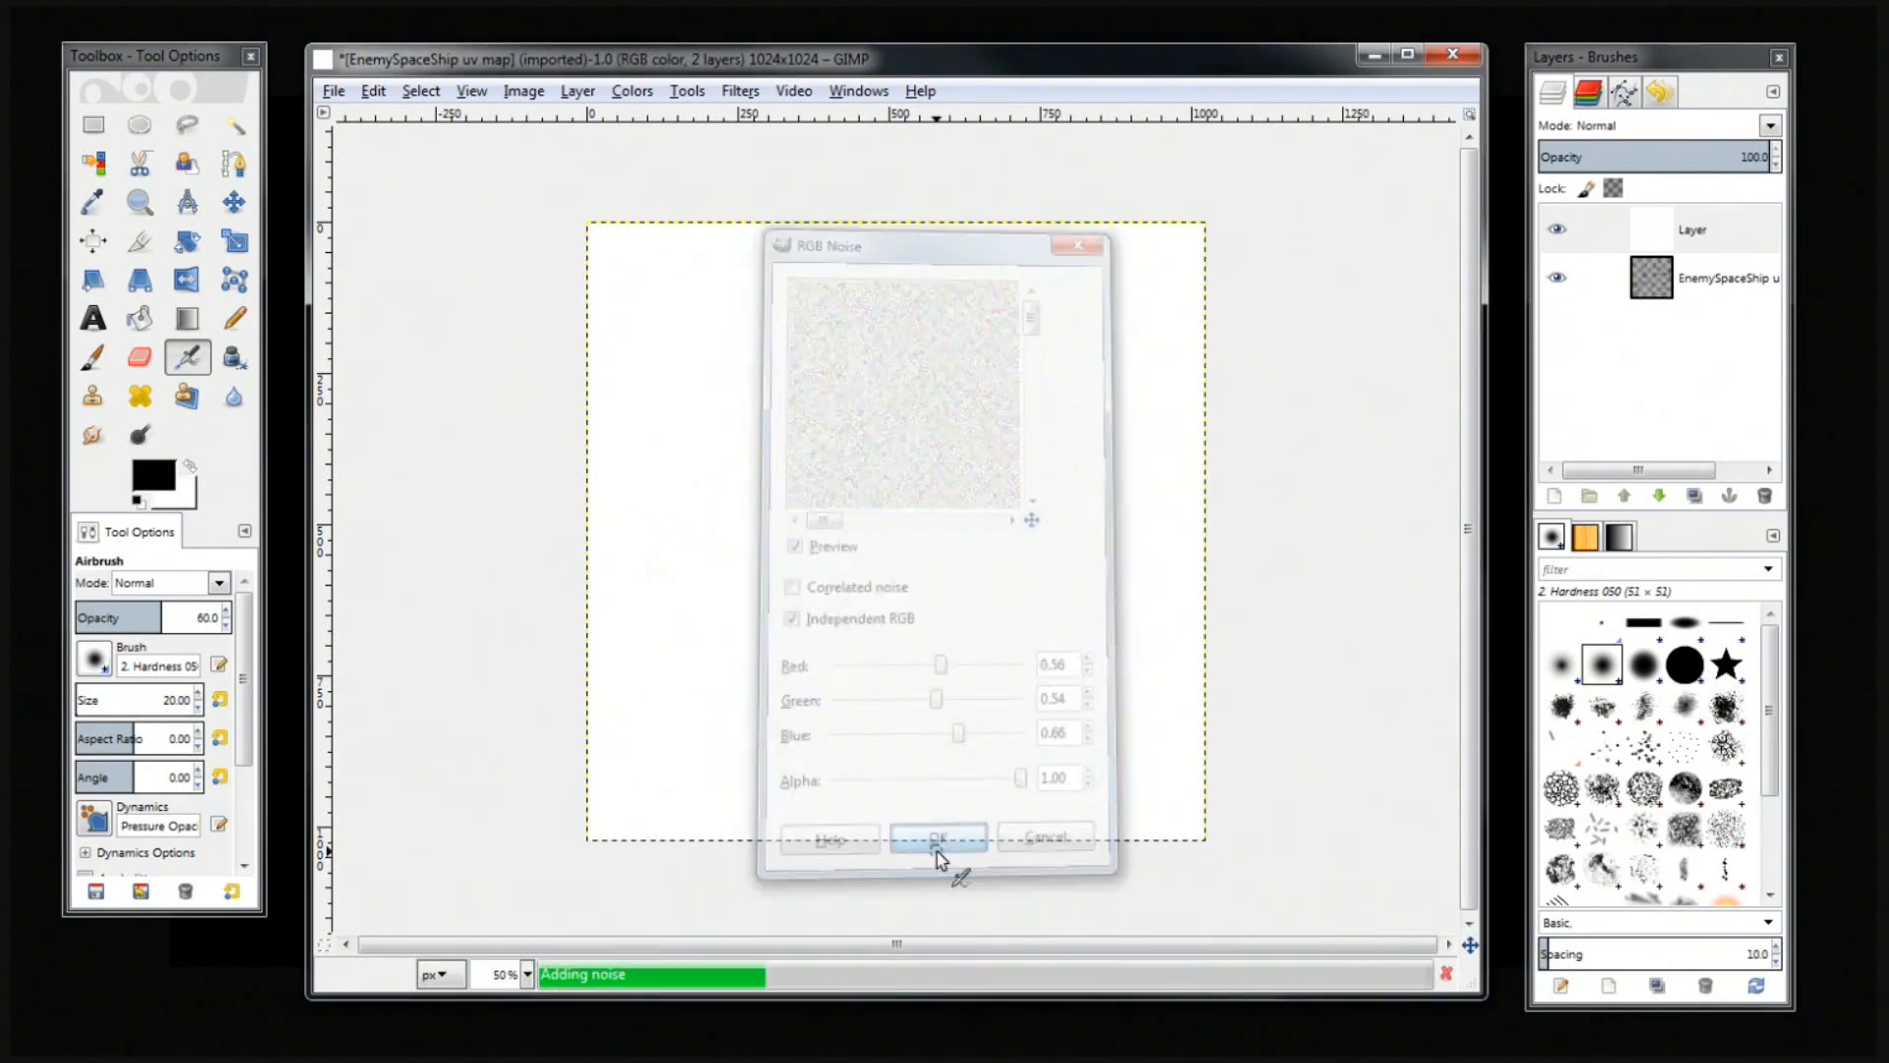
# Apply the Predator filter to the noise layer, pixelized with a pixel amount of 8, keeping the selection and using a separate layer.
pyautogui.click(741, 91)
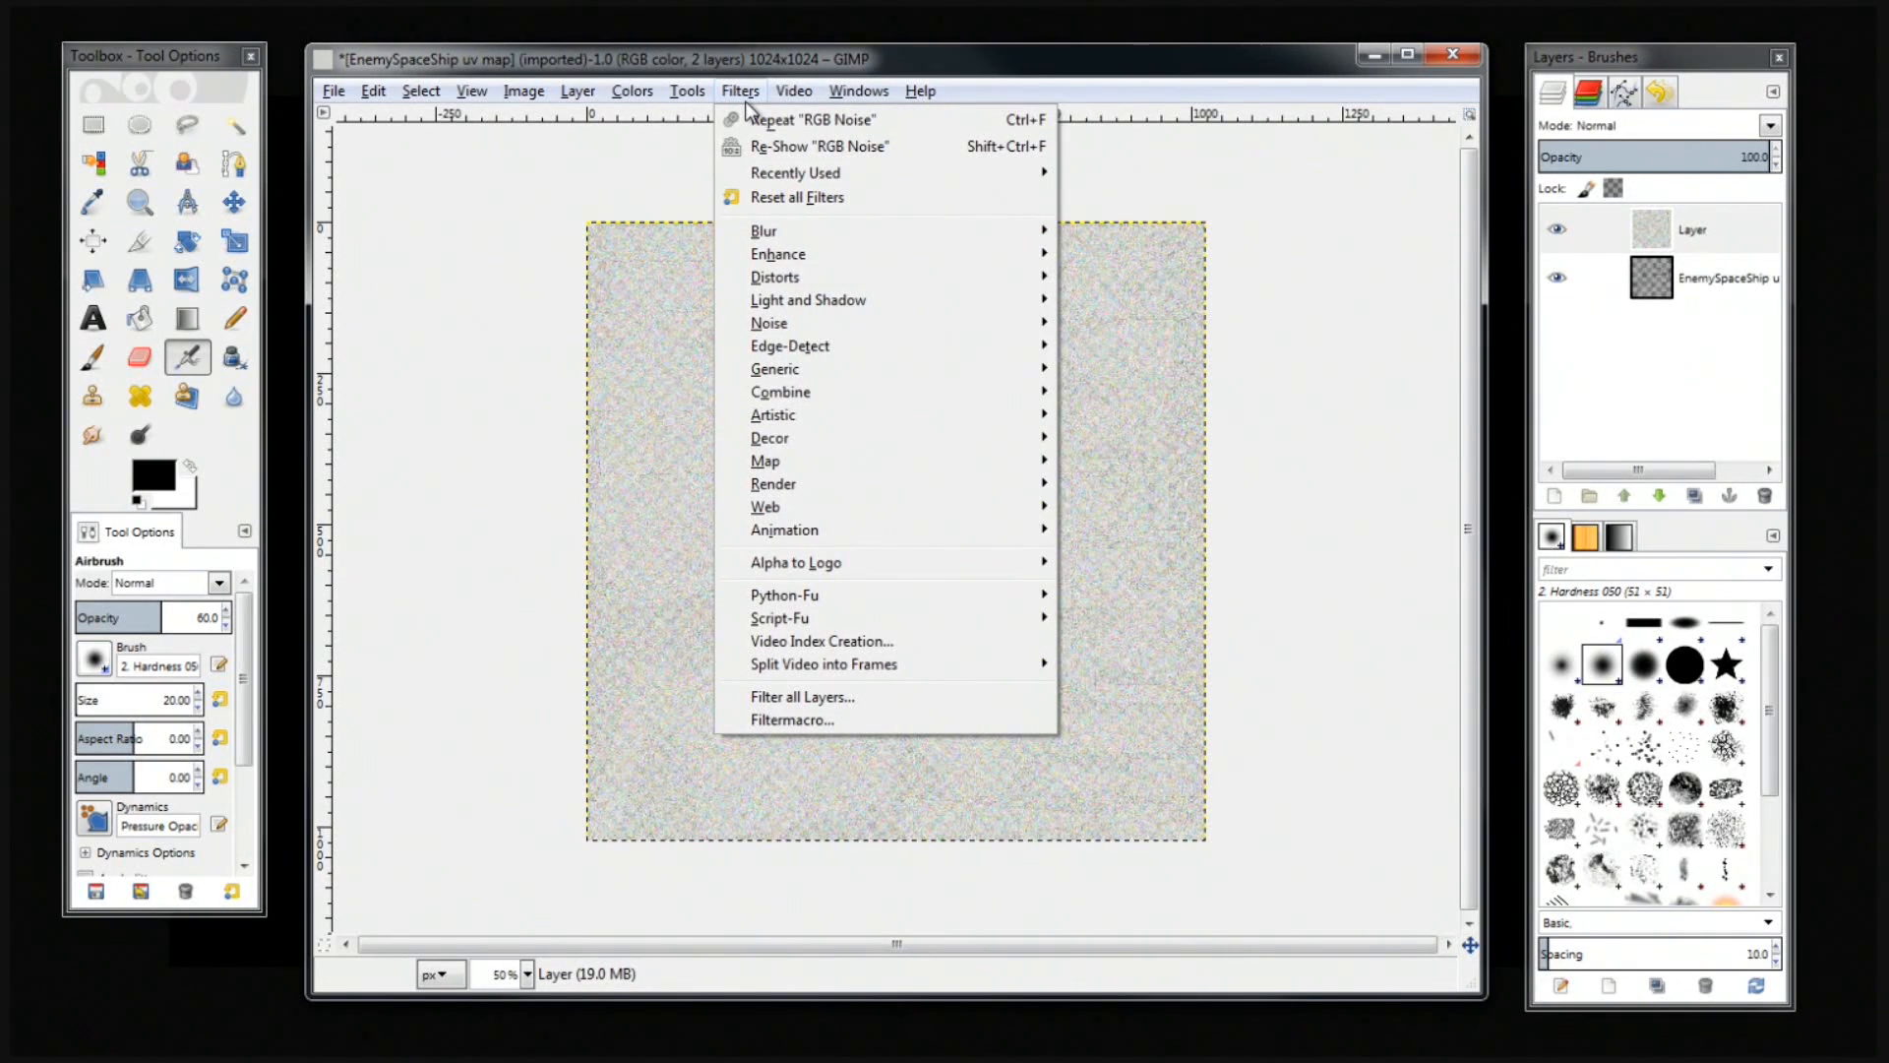
pyautogui.moveTo(864, 329)
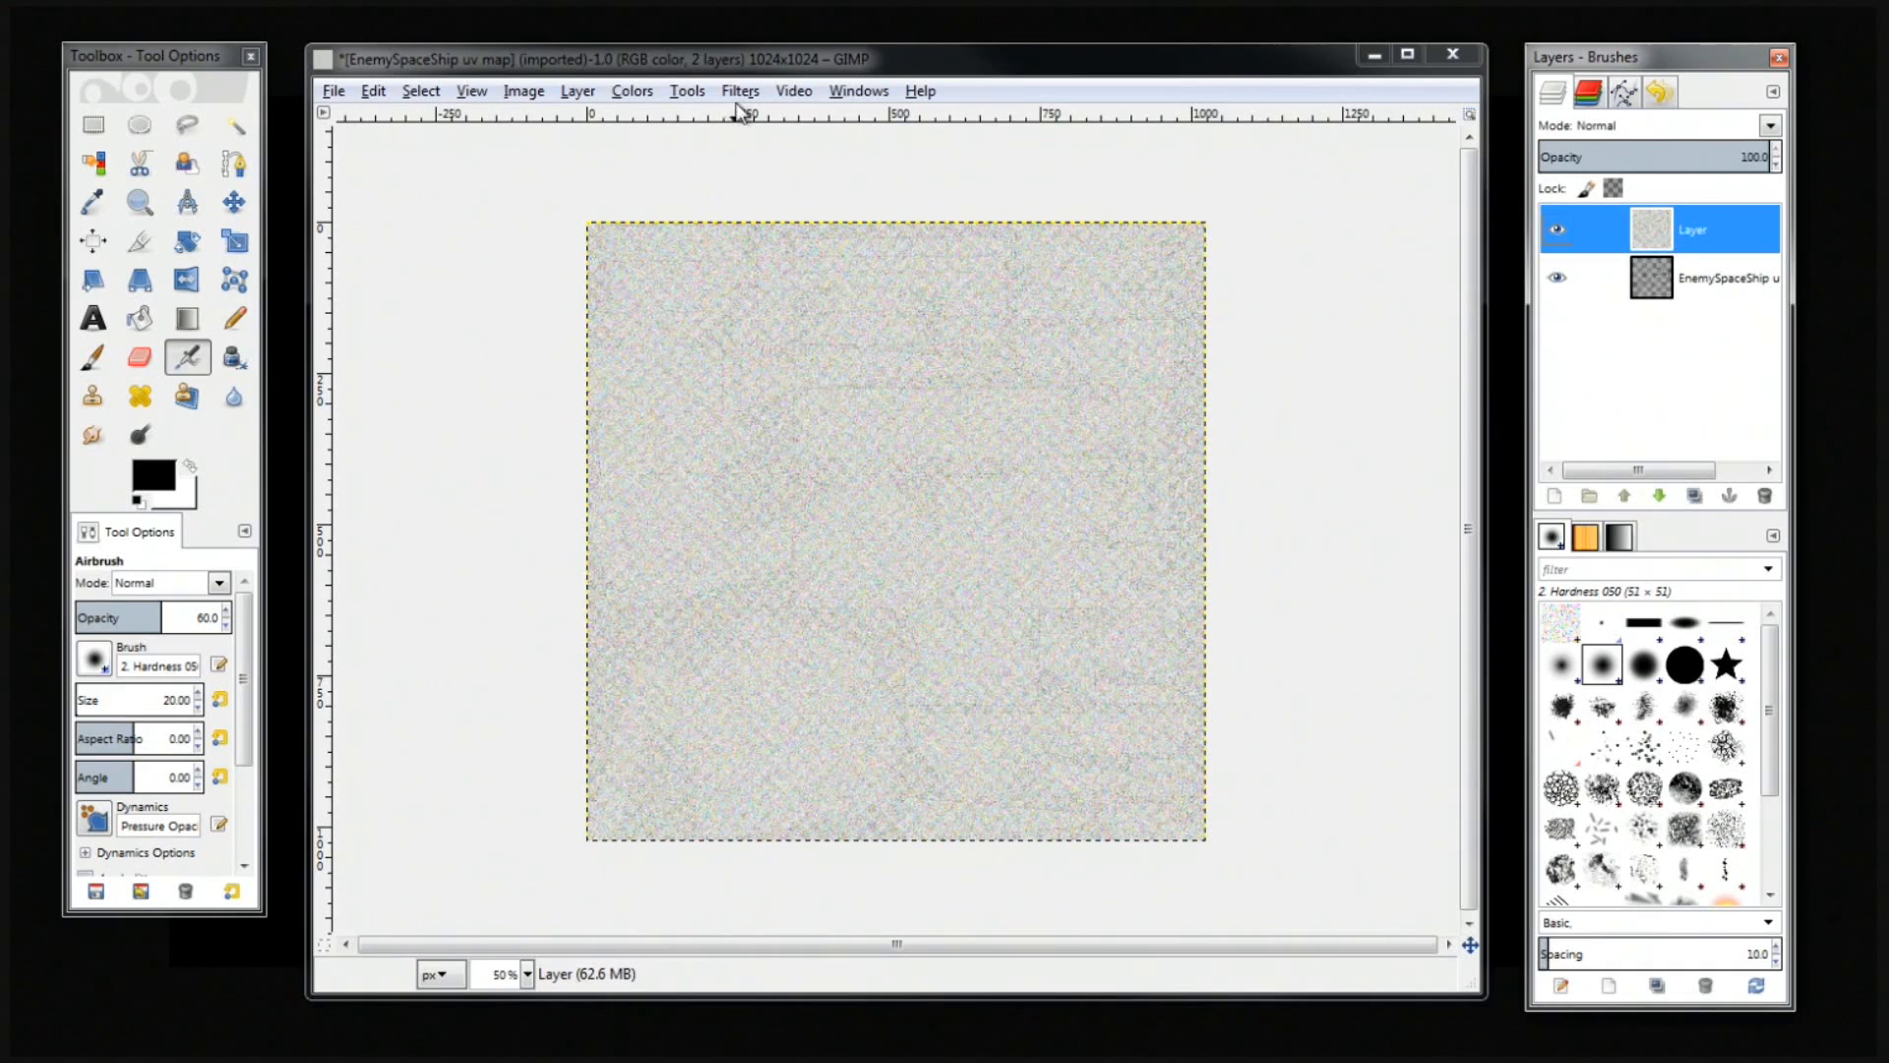
pyautogui.click(740, 91)
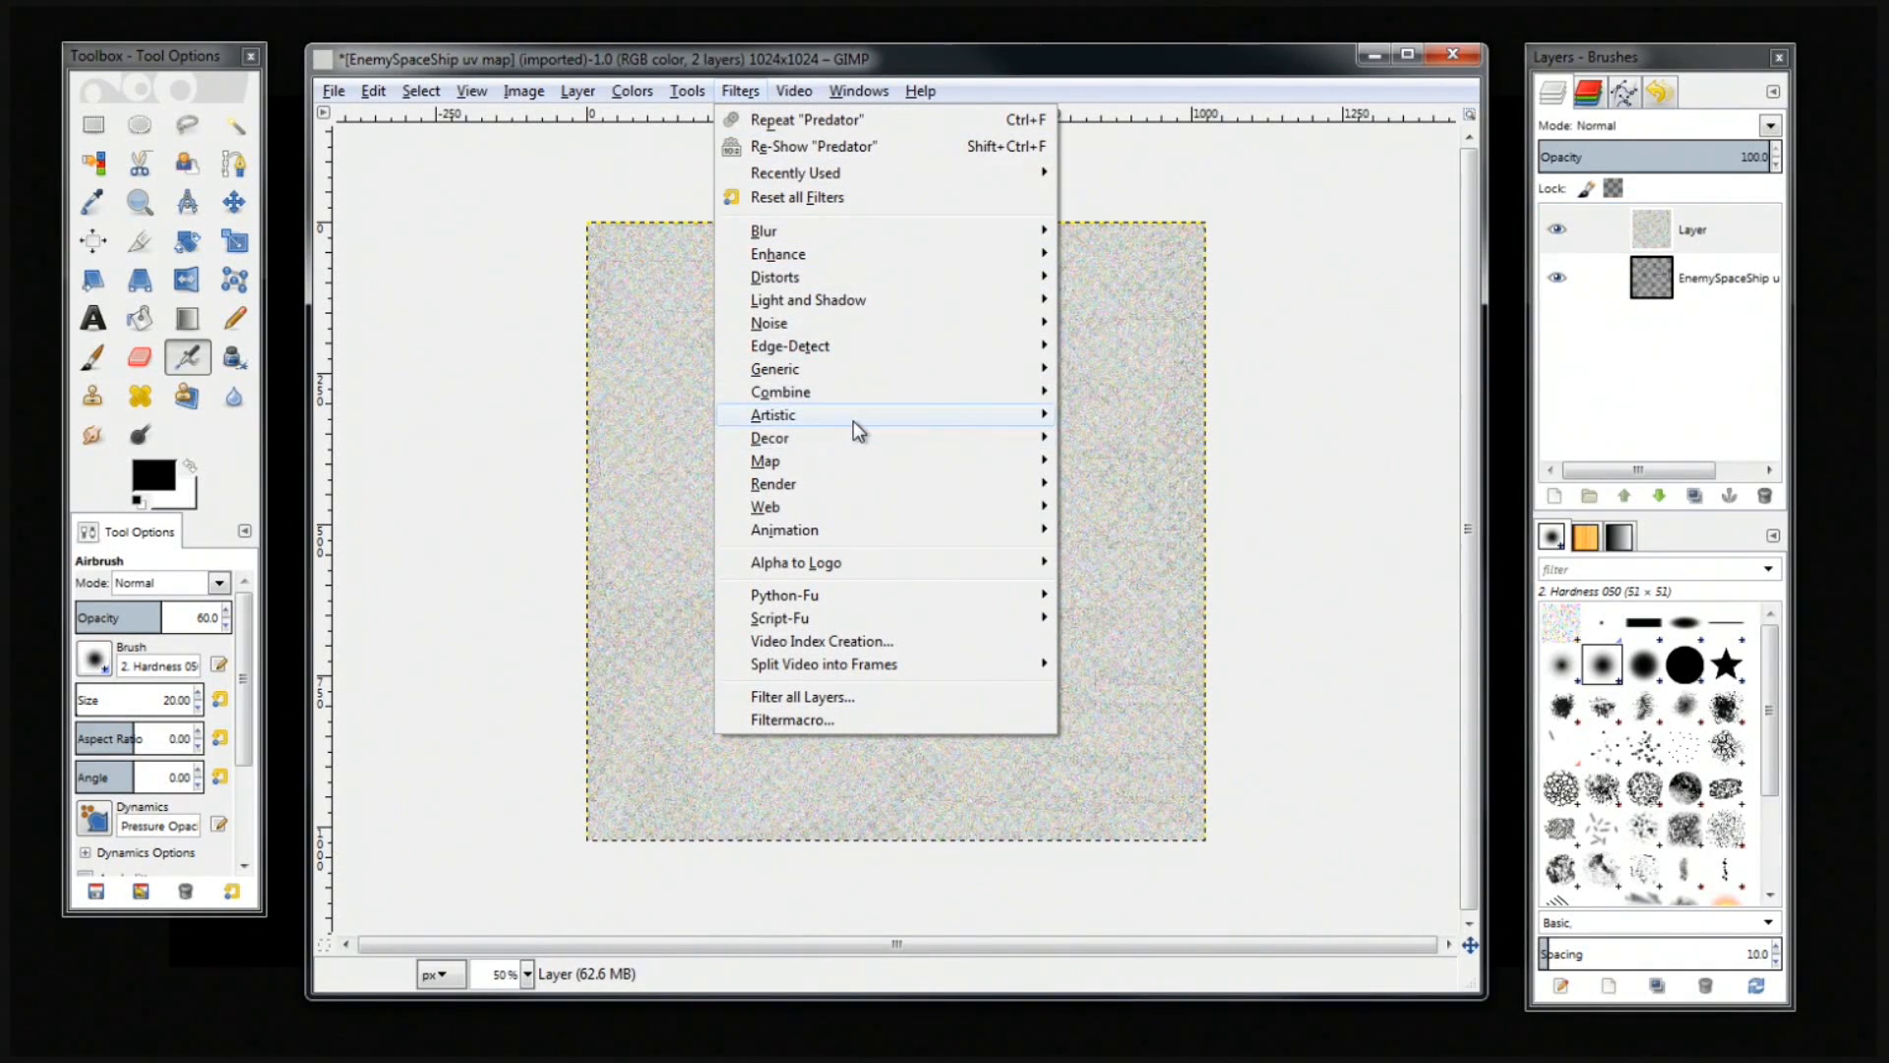
pyautogui.moveTo(848, 415)
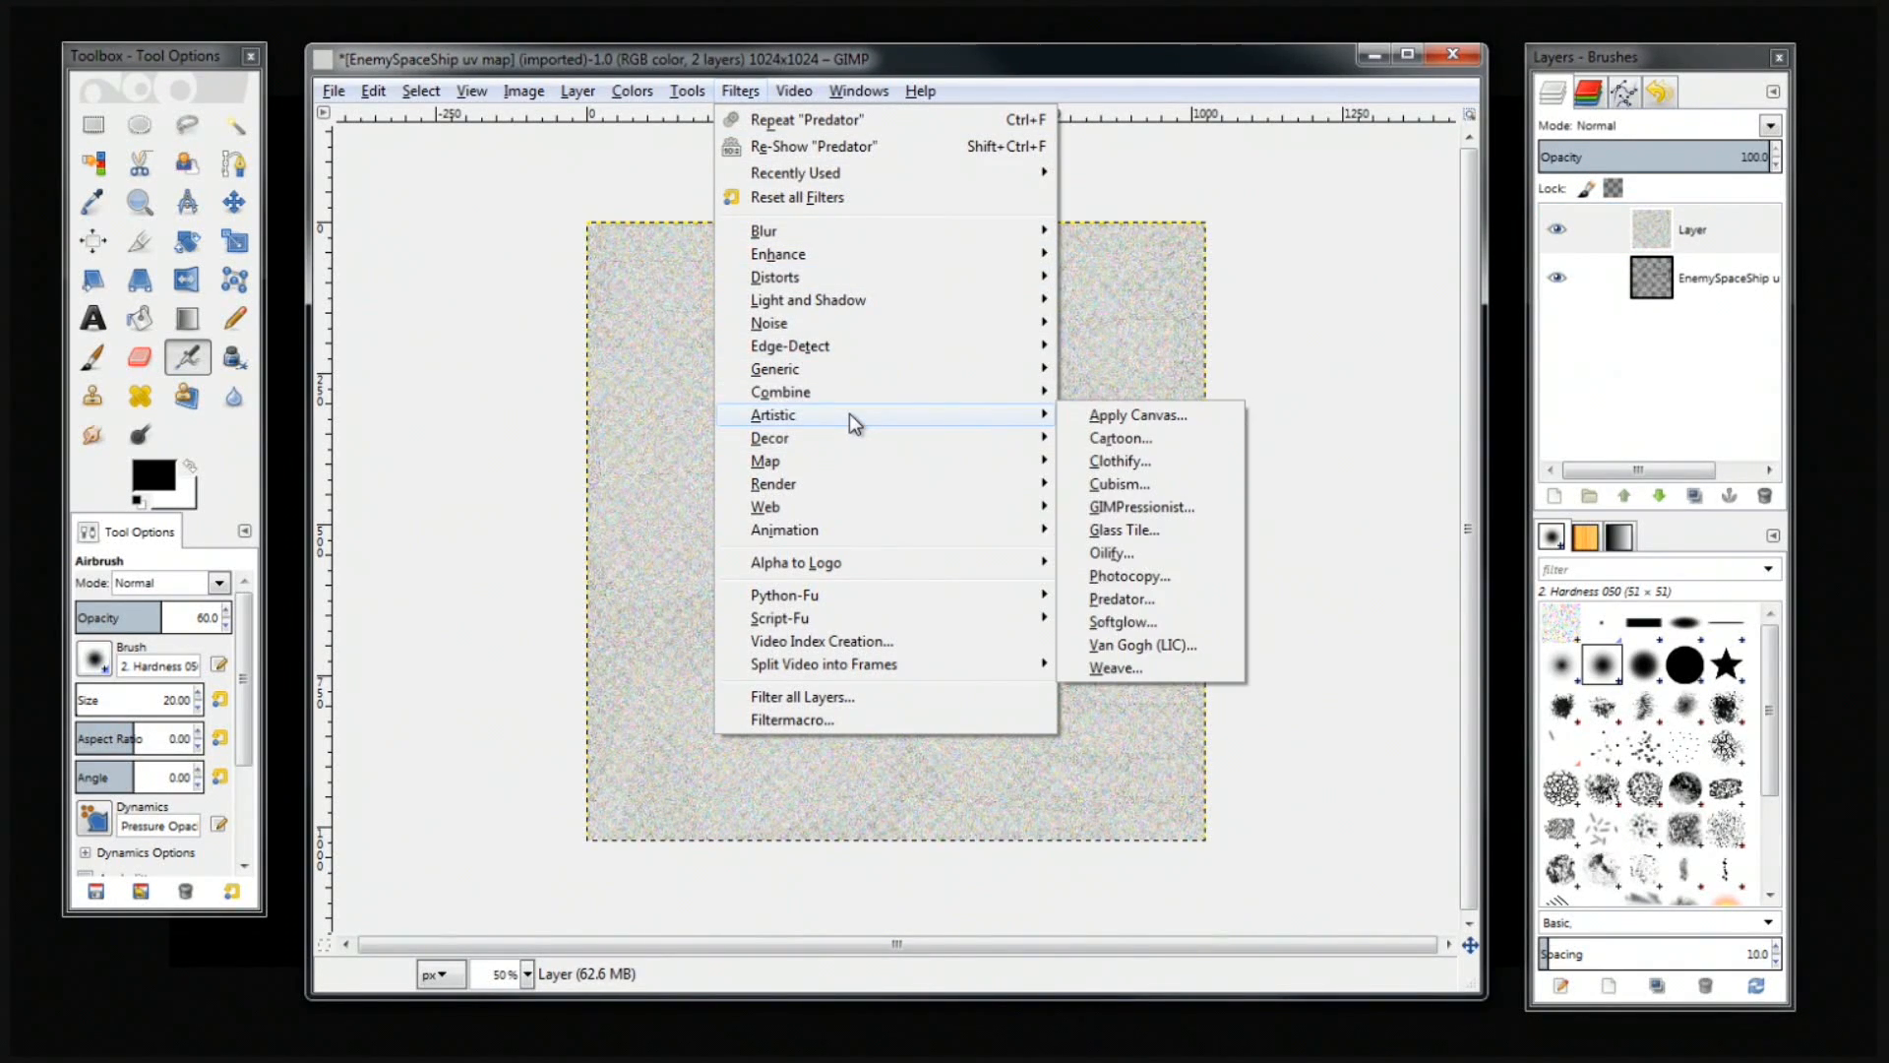
pyautogui.click(1155, 601)
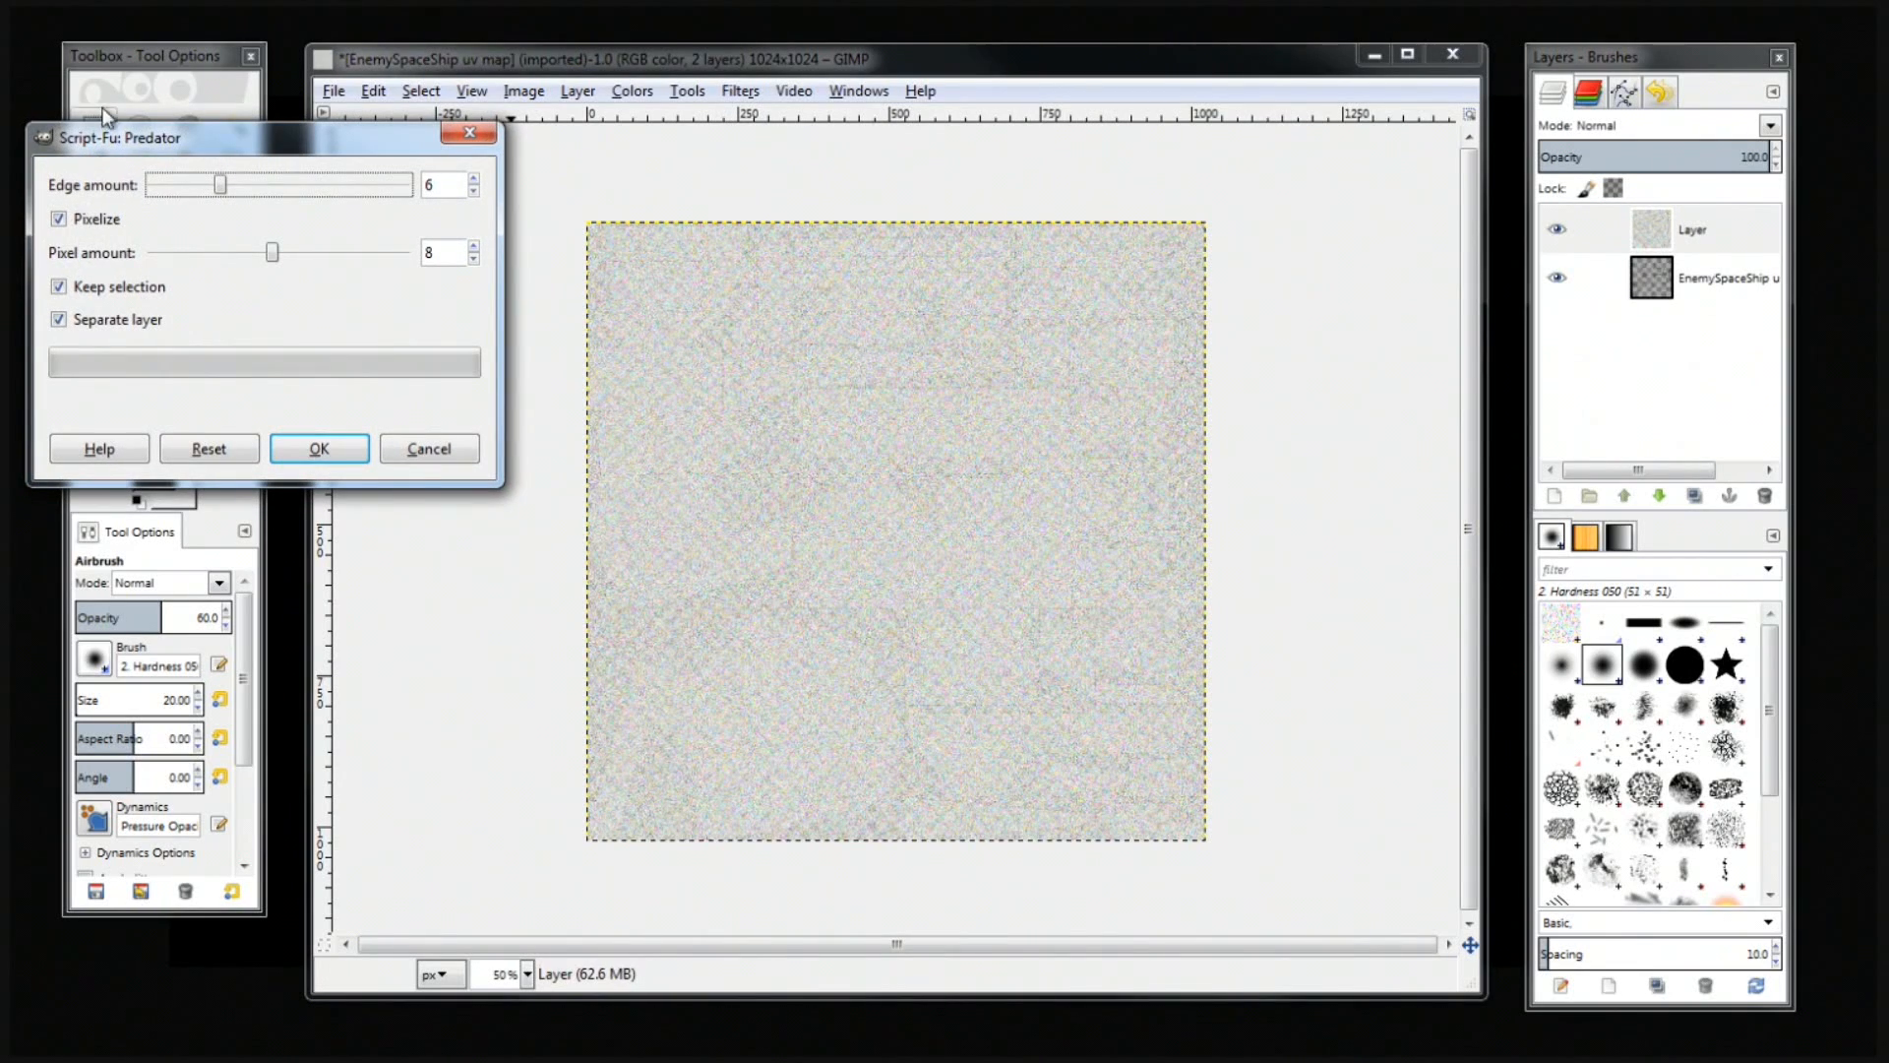
pyautogui.moveTo(181, 123); pyautogui.dragTo(716, 250)
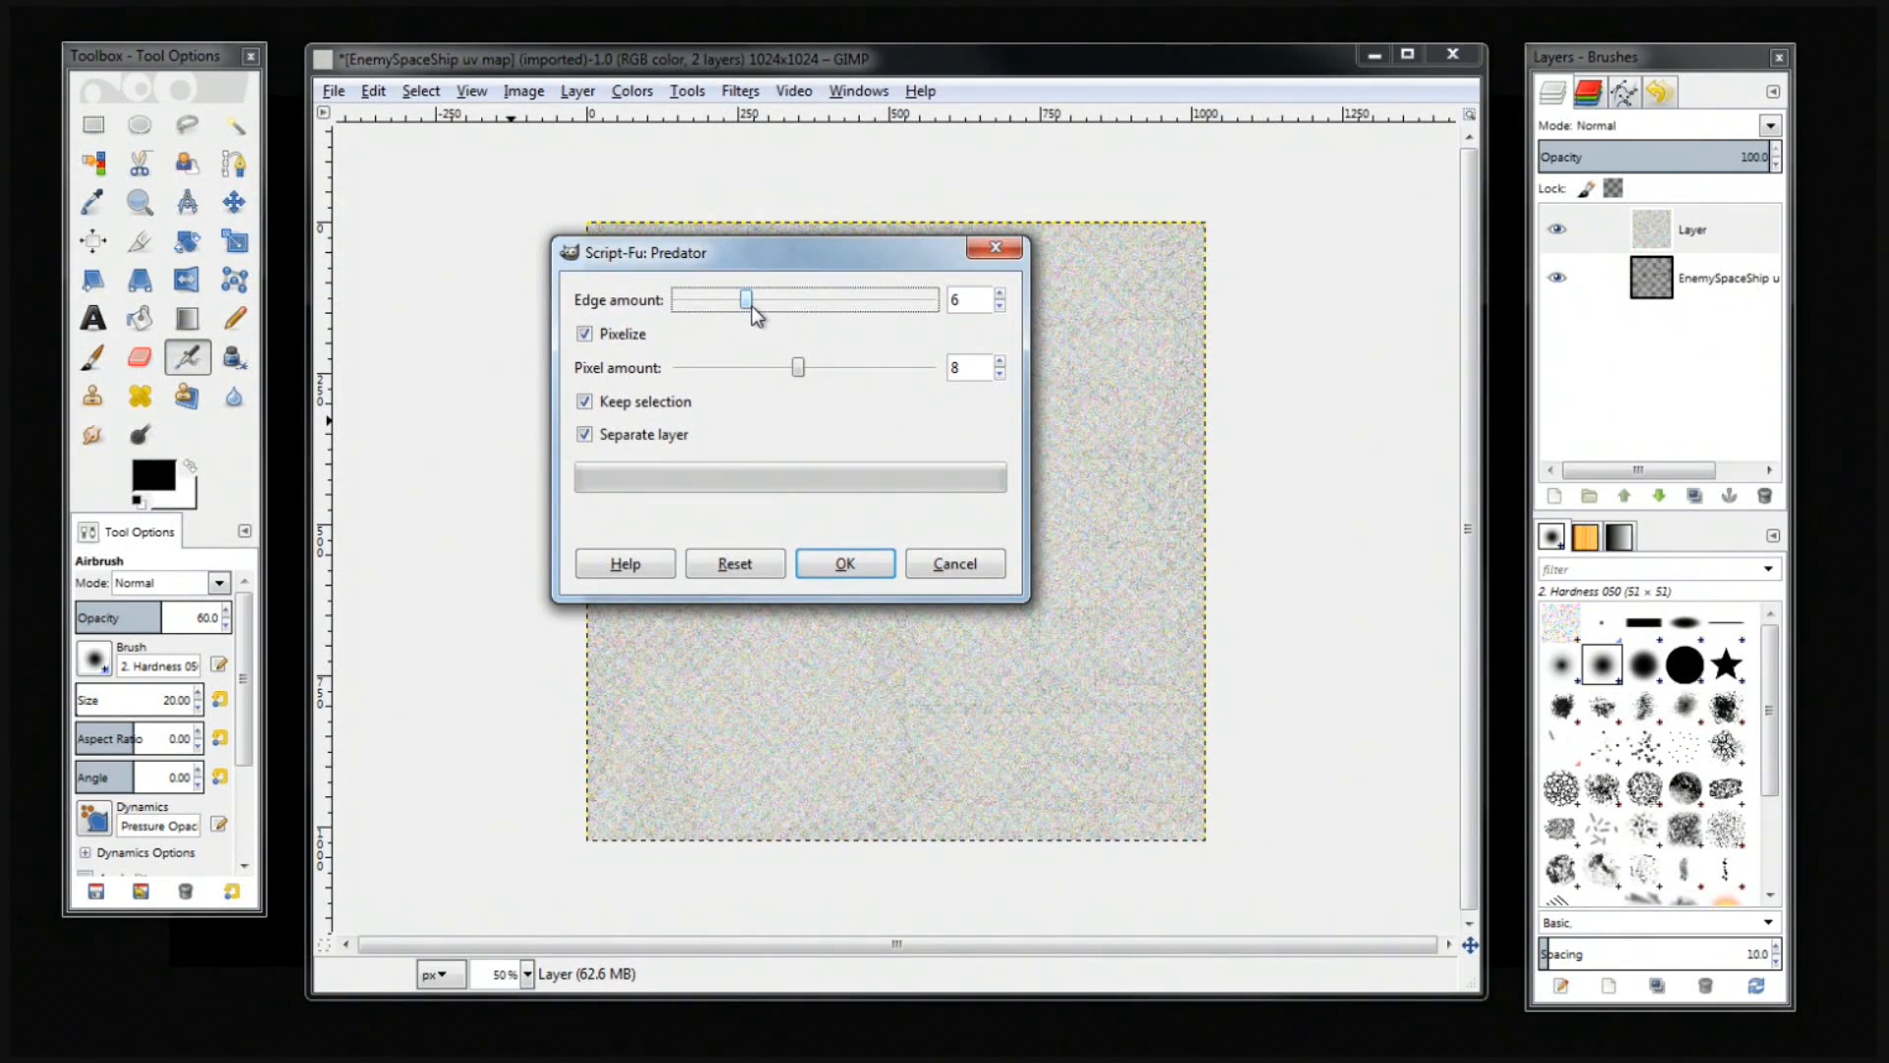
pyautogui.moveTo(750, 313); pyautogui.dragTo(740, 313)
pyautogui.click(843, 567)
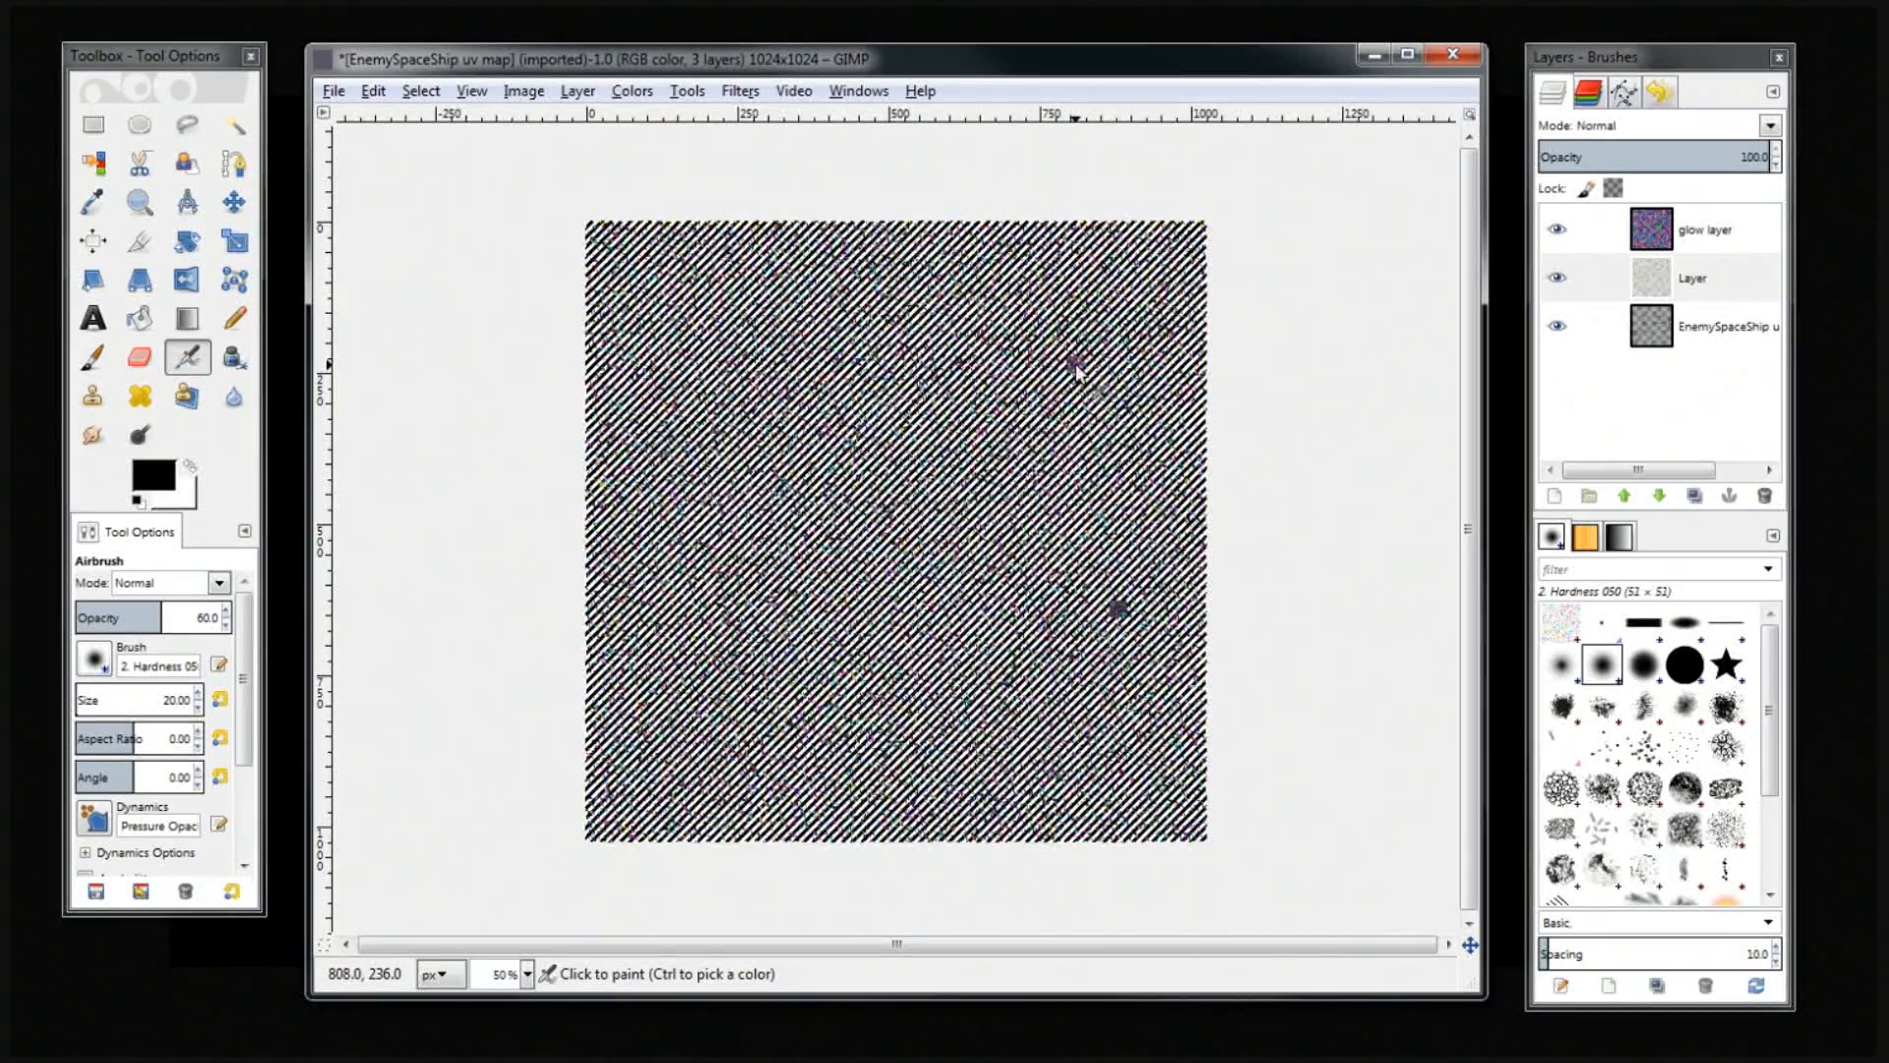
# Clear the selection left over the glow pattern.
pyautogui.click(1088, 430)
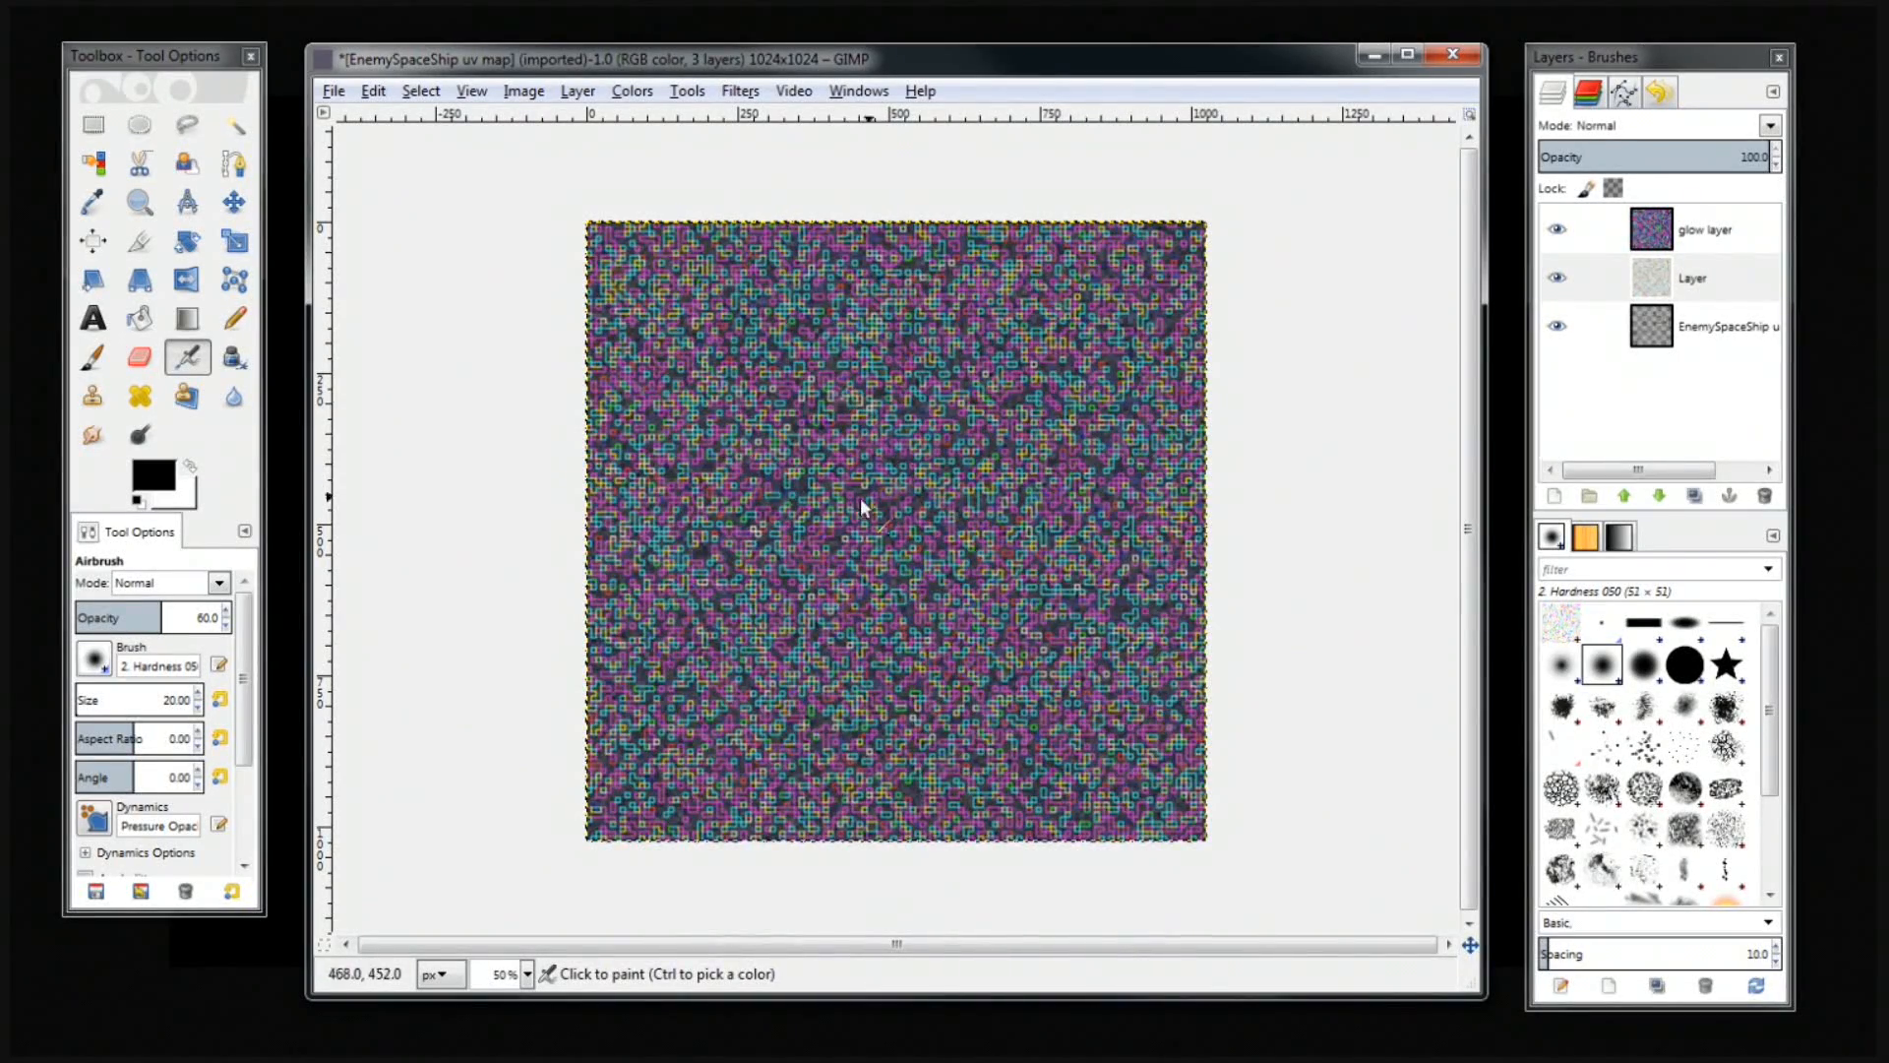
pyautogui.click(421, 91)
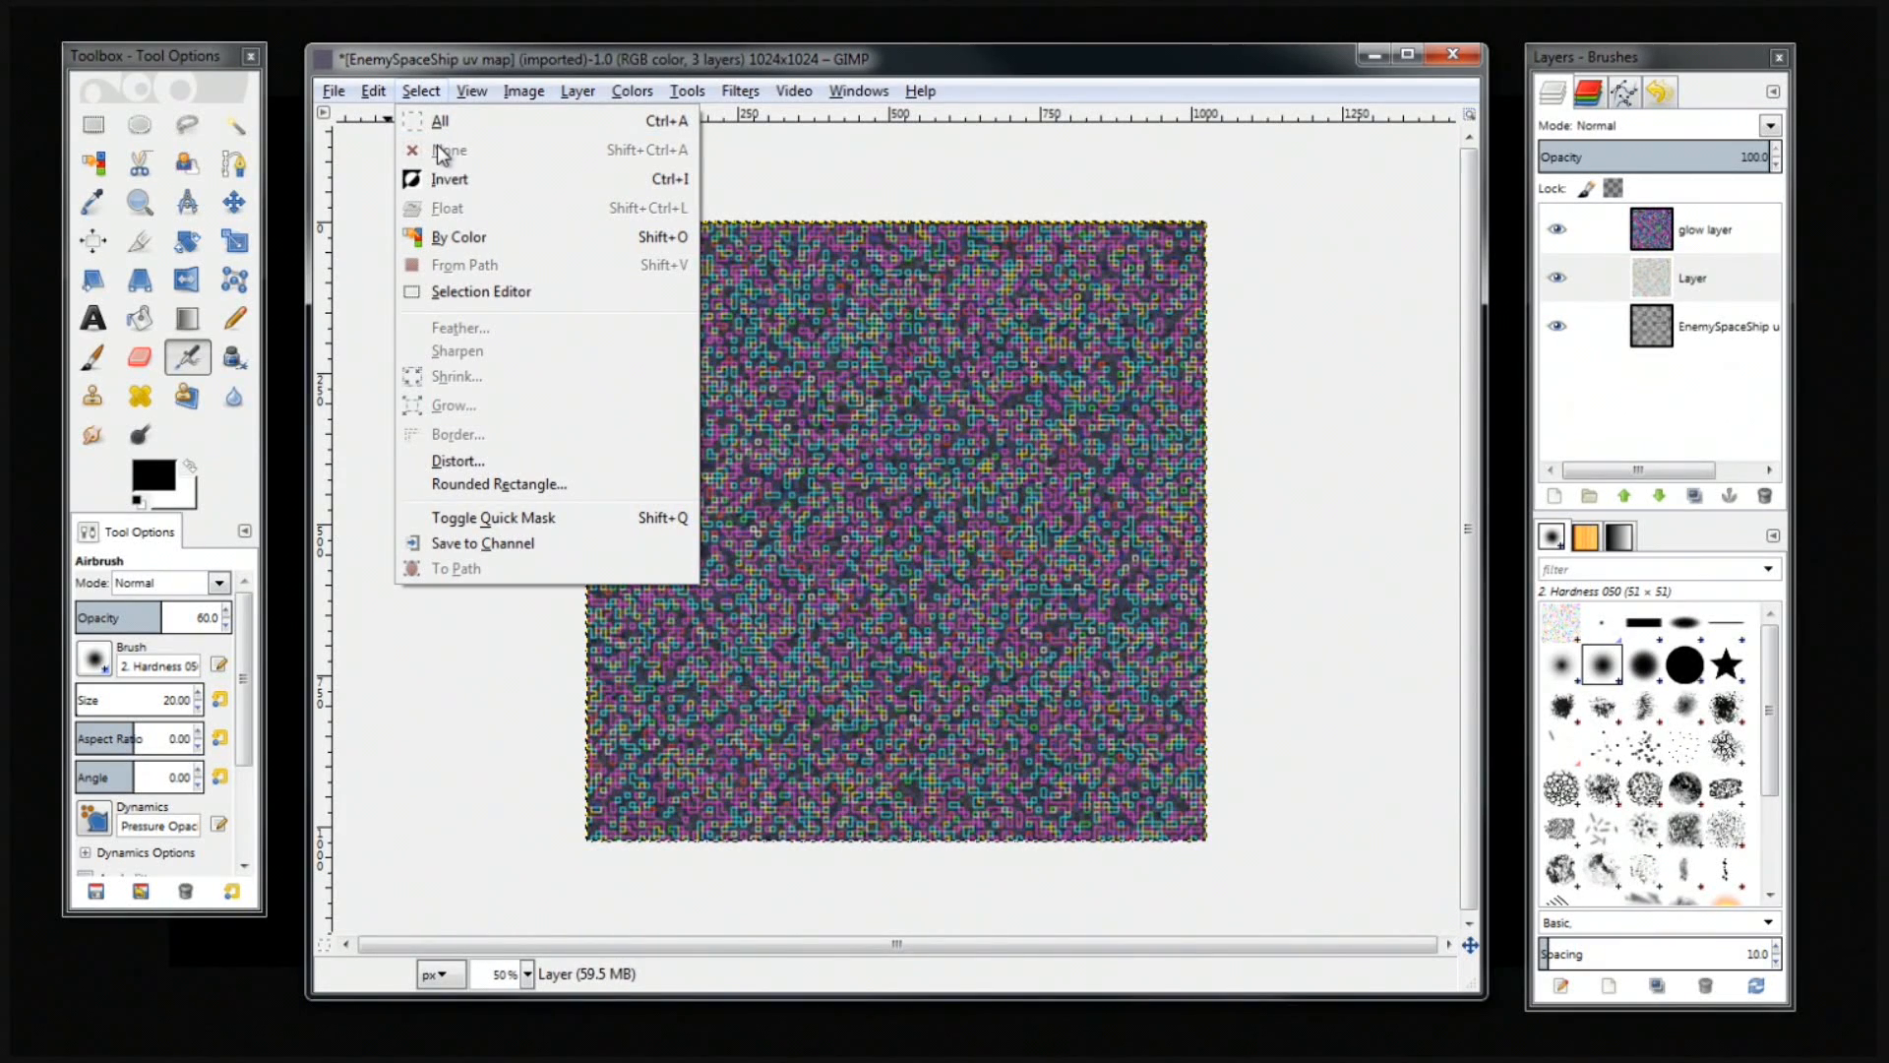
pyautogui.click(1353, 338)
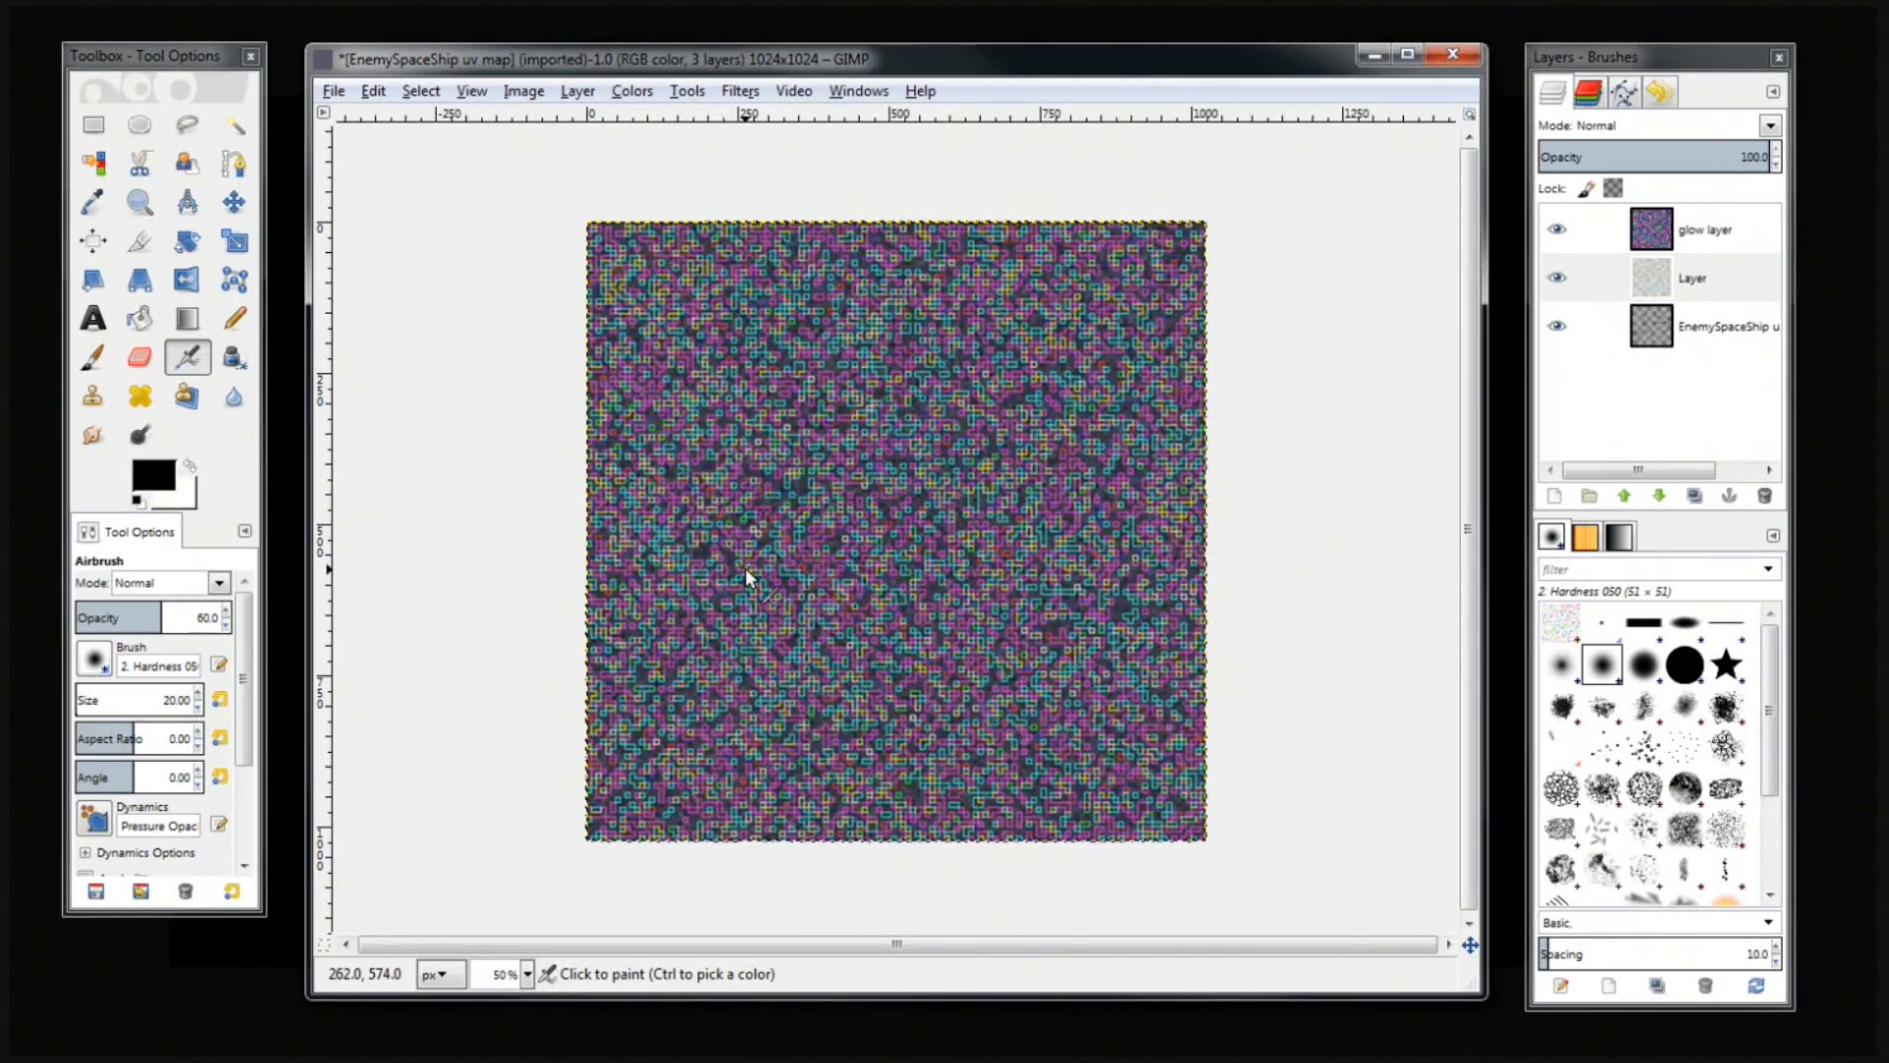
# Export the image to the Assets folder as EnemySpaceShip texture.png with the PNG options unchanged.
pyautogui.click(334, 91)
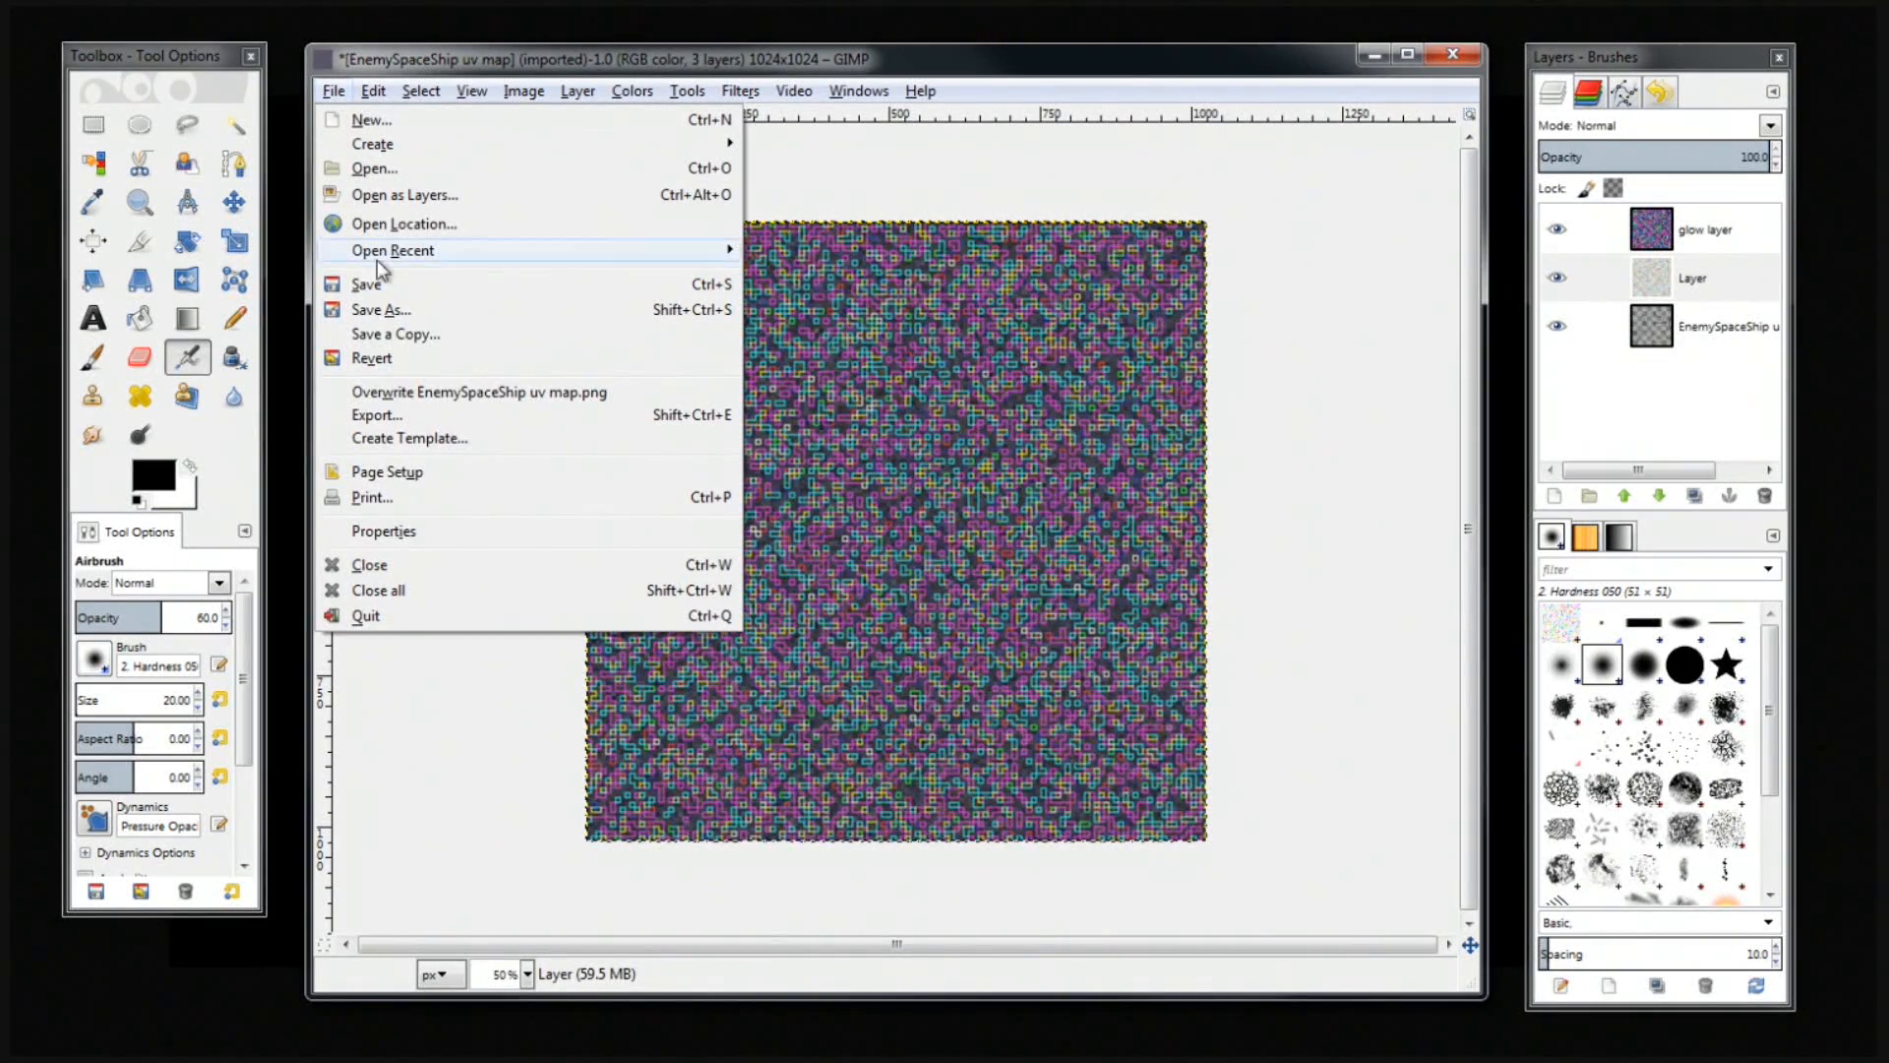
pyautogui.click(469, 417)
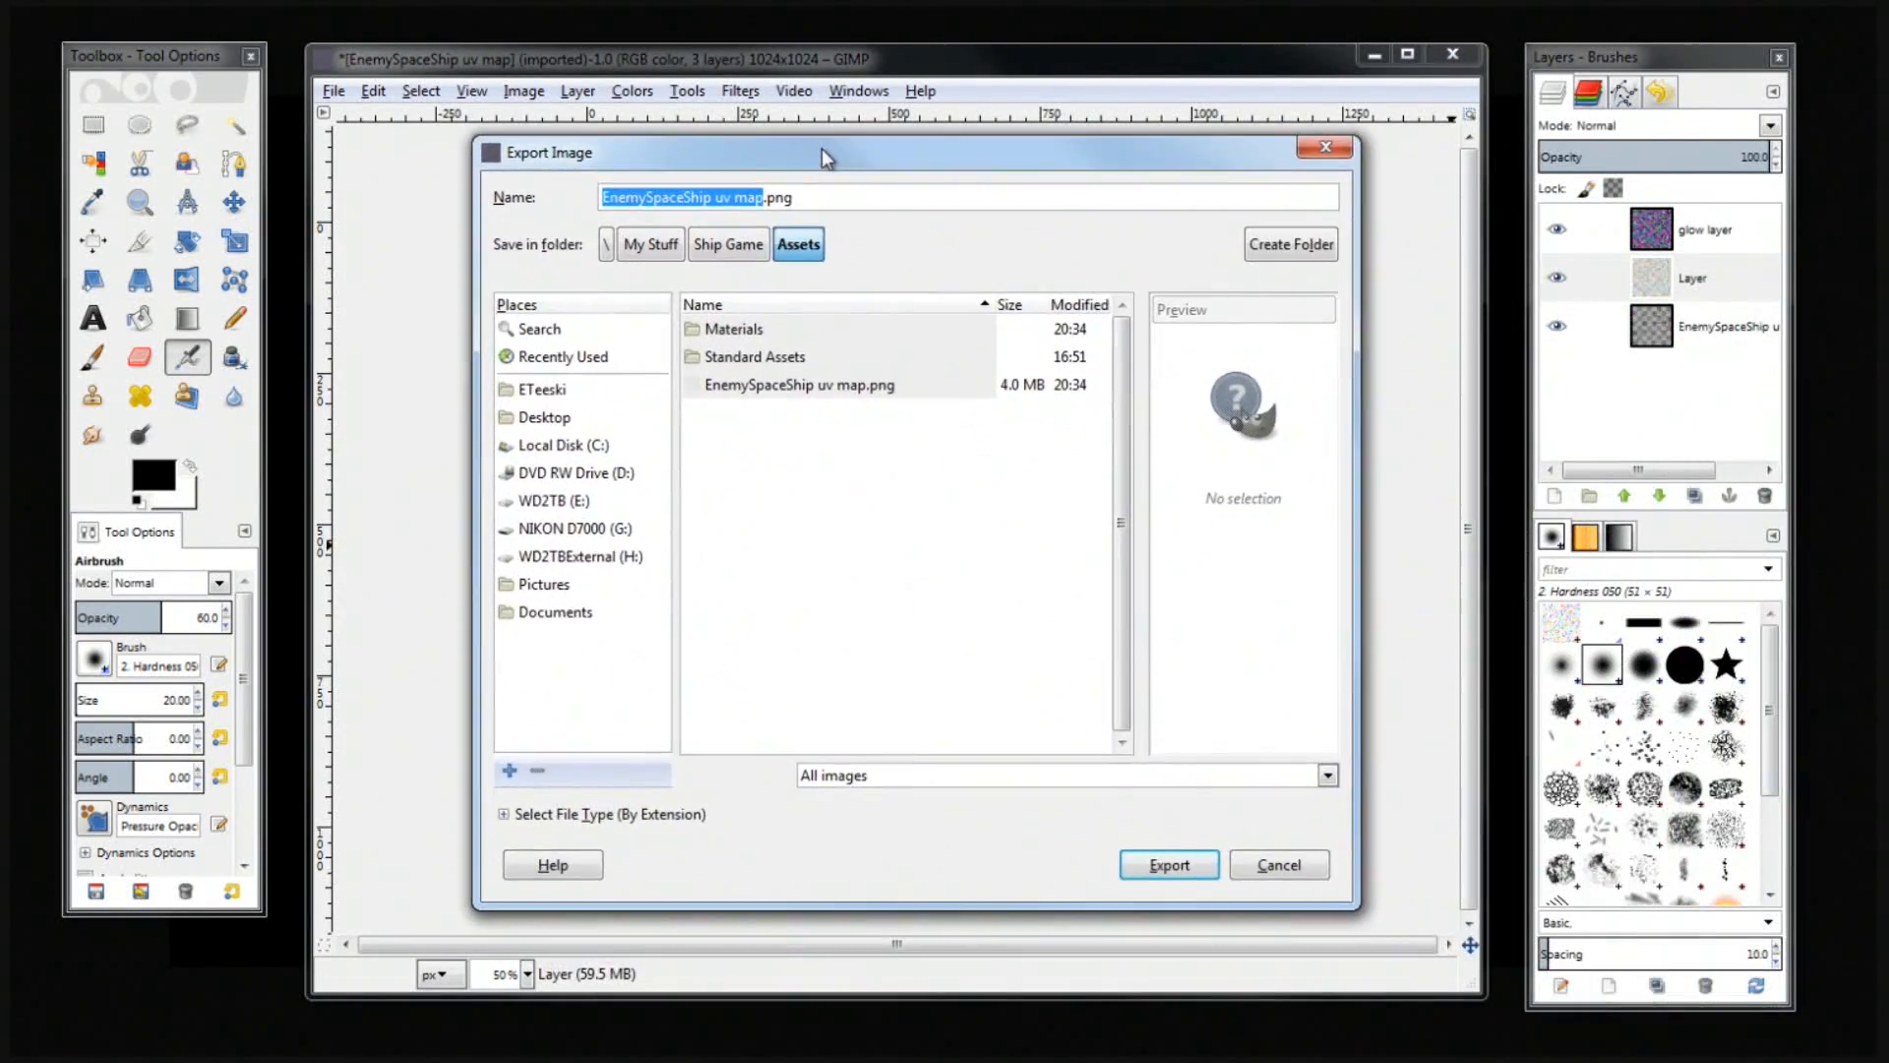
pyautogui.click(709, 197)
pyautogui.moveTo(720, 197); pyautogui.dragTo(759, 200)
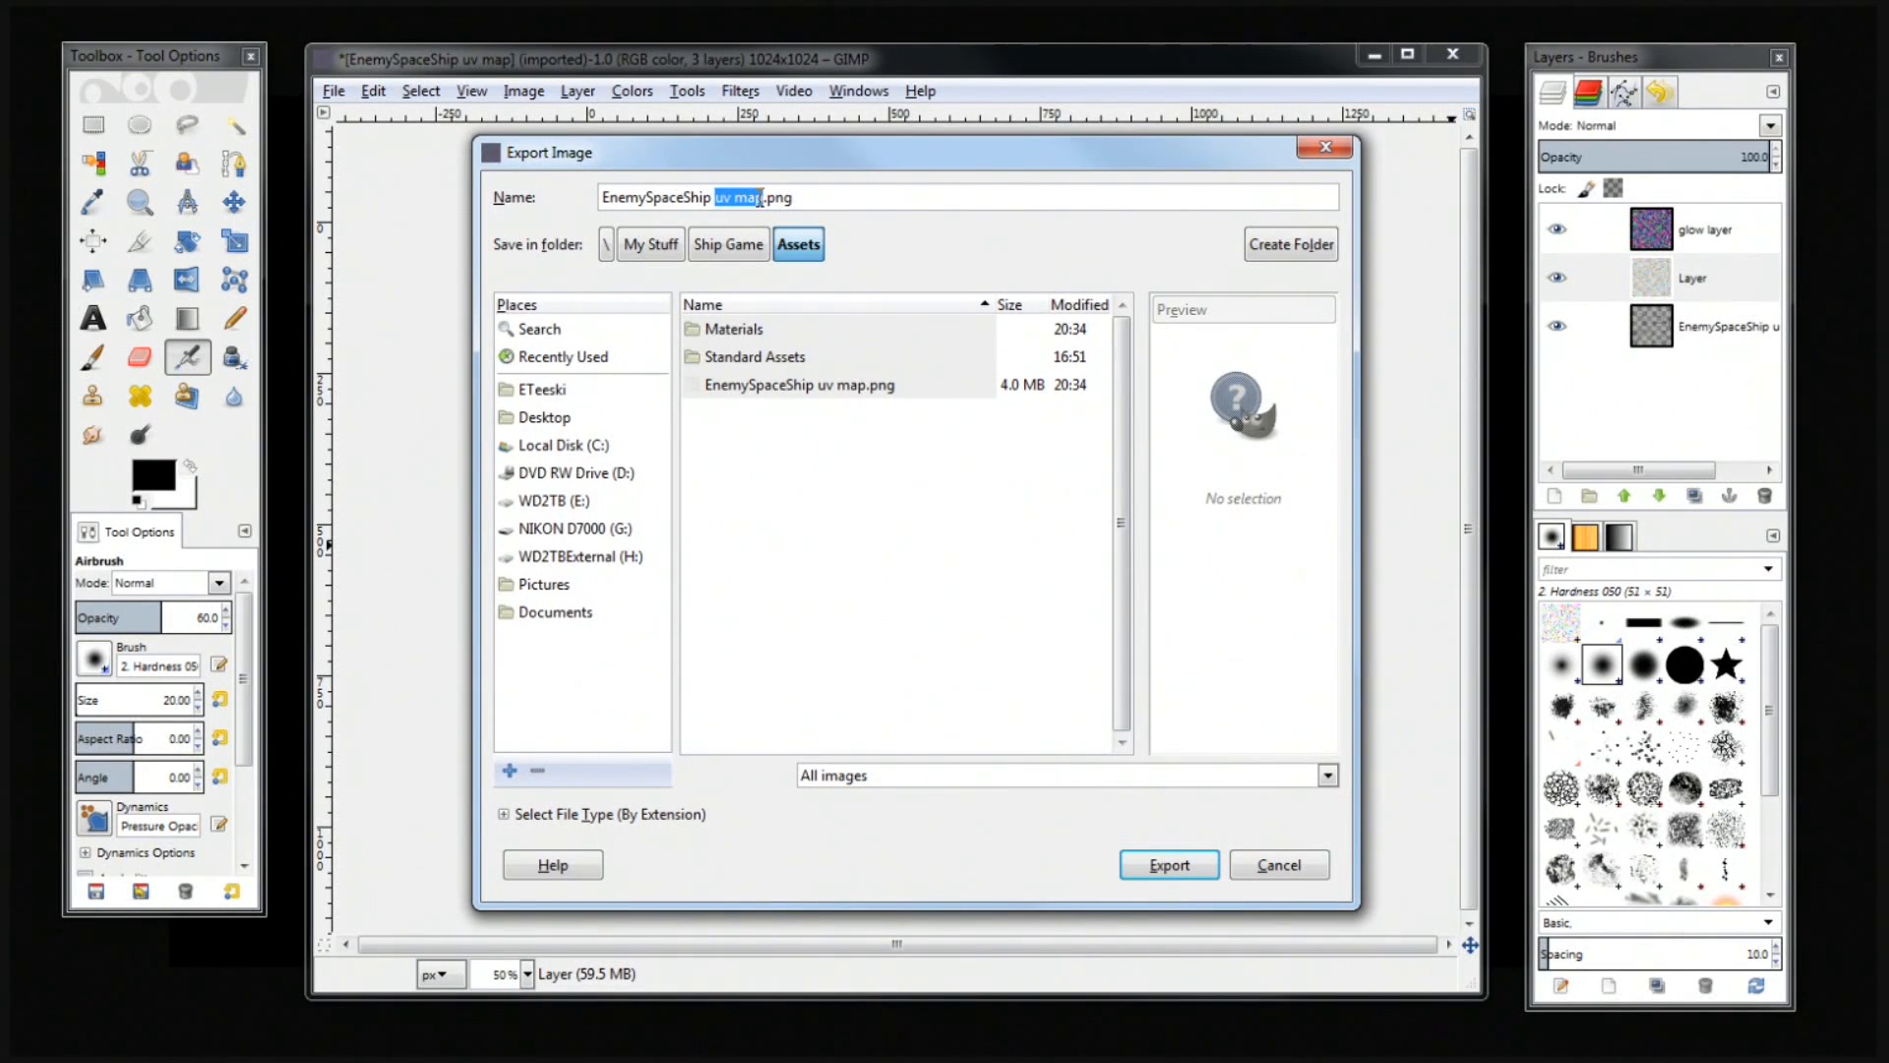
pyautogui.write('texture')
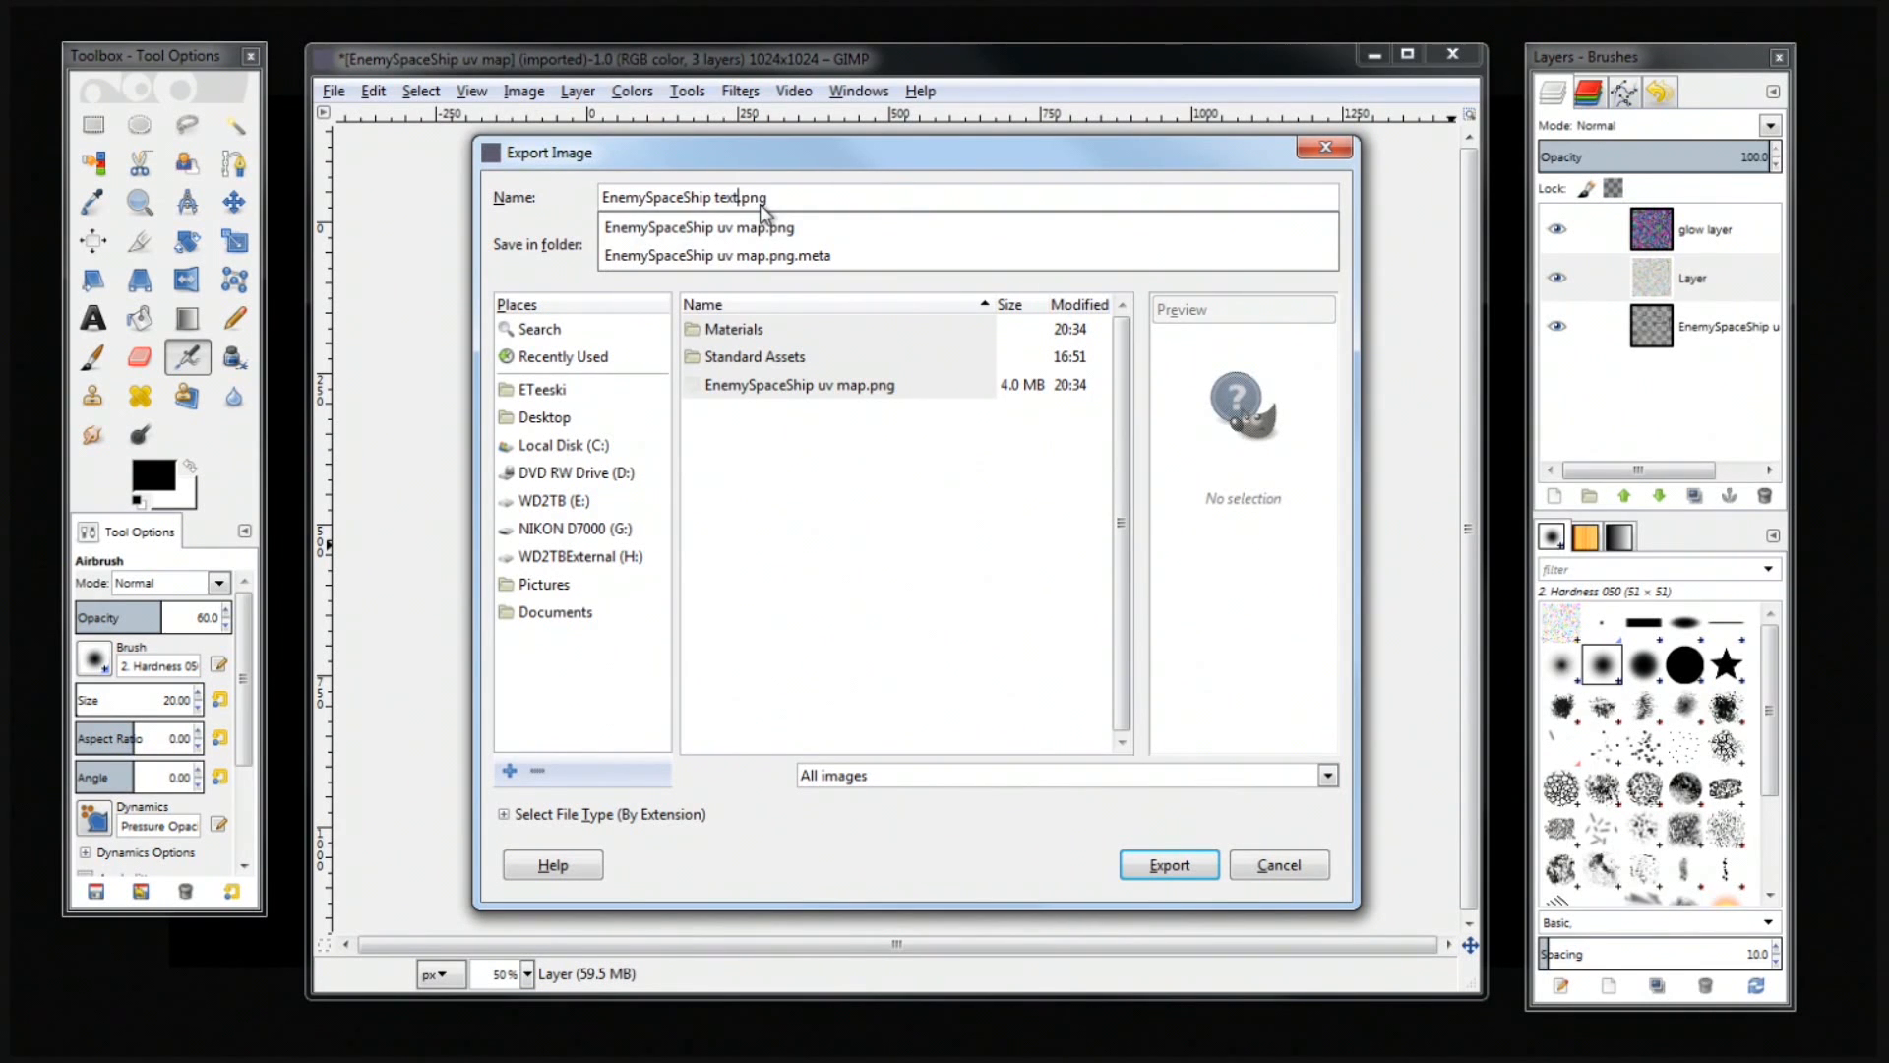
pyautogui.press('Return')
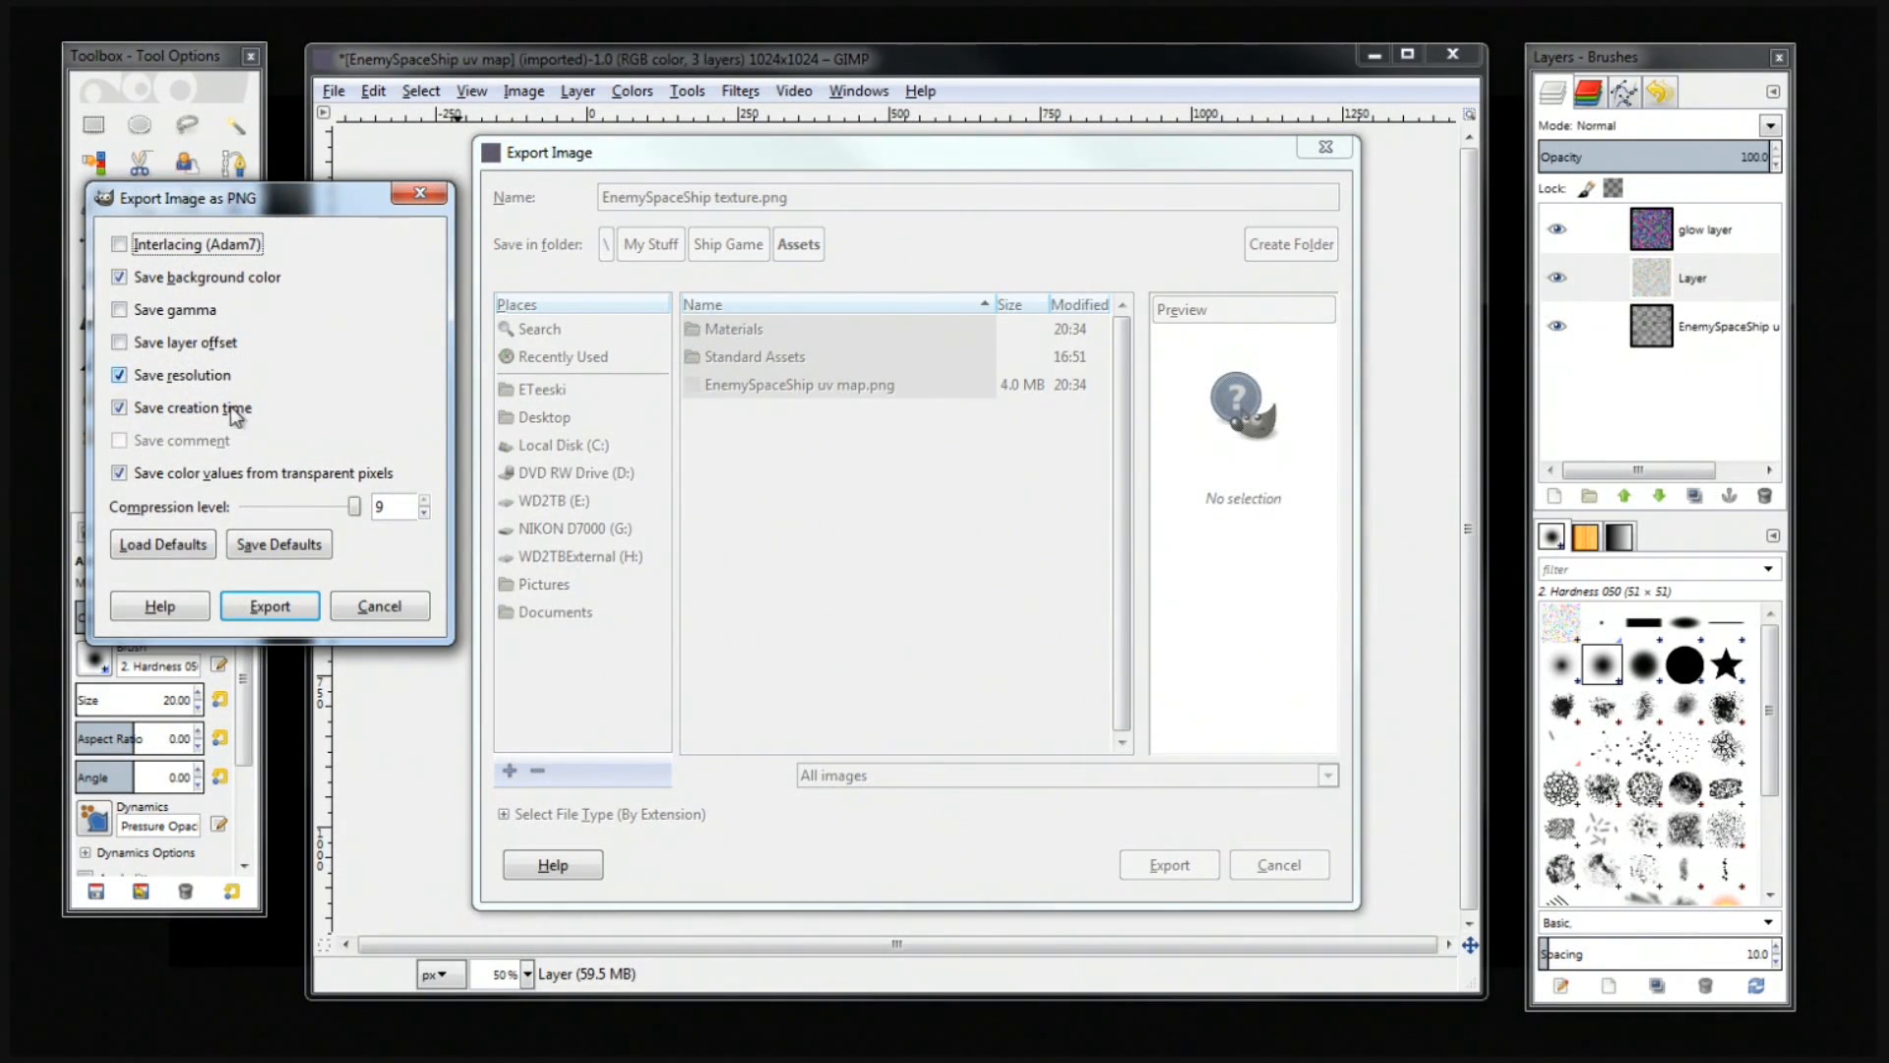
pyautogui.click(289, 605)
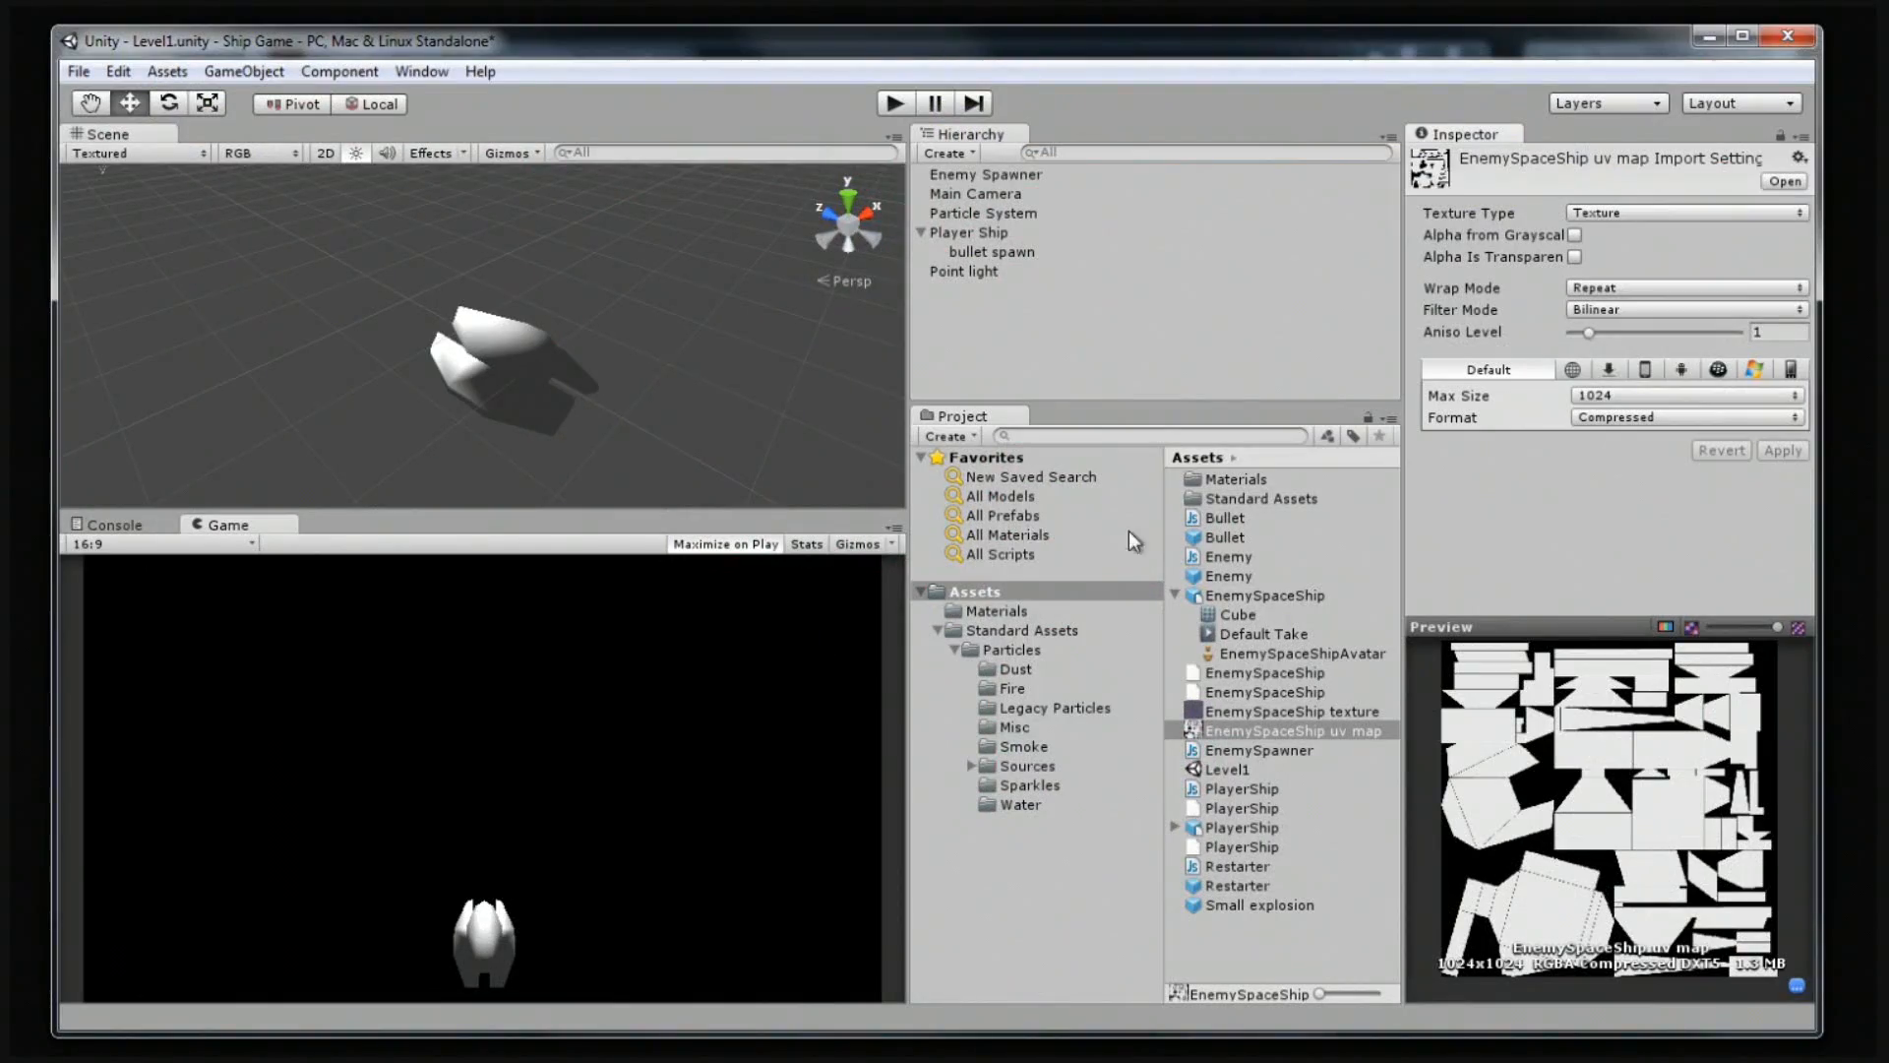
# Switch to Unity and create a new material named EnemyMaterial in the Assets folder.
pyautogui.click(1307, 711)
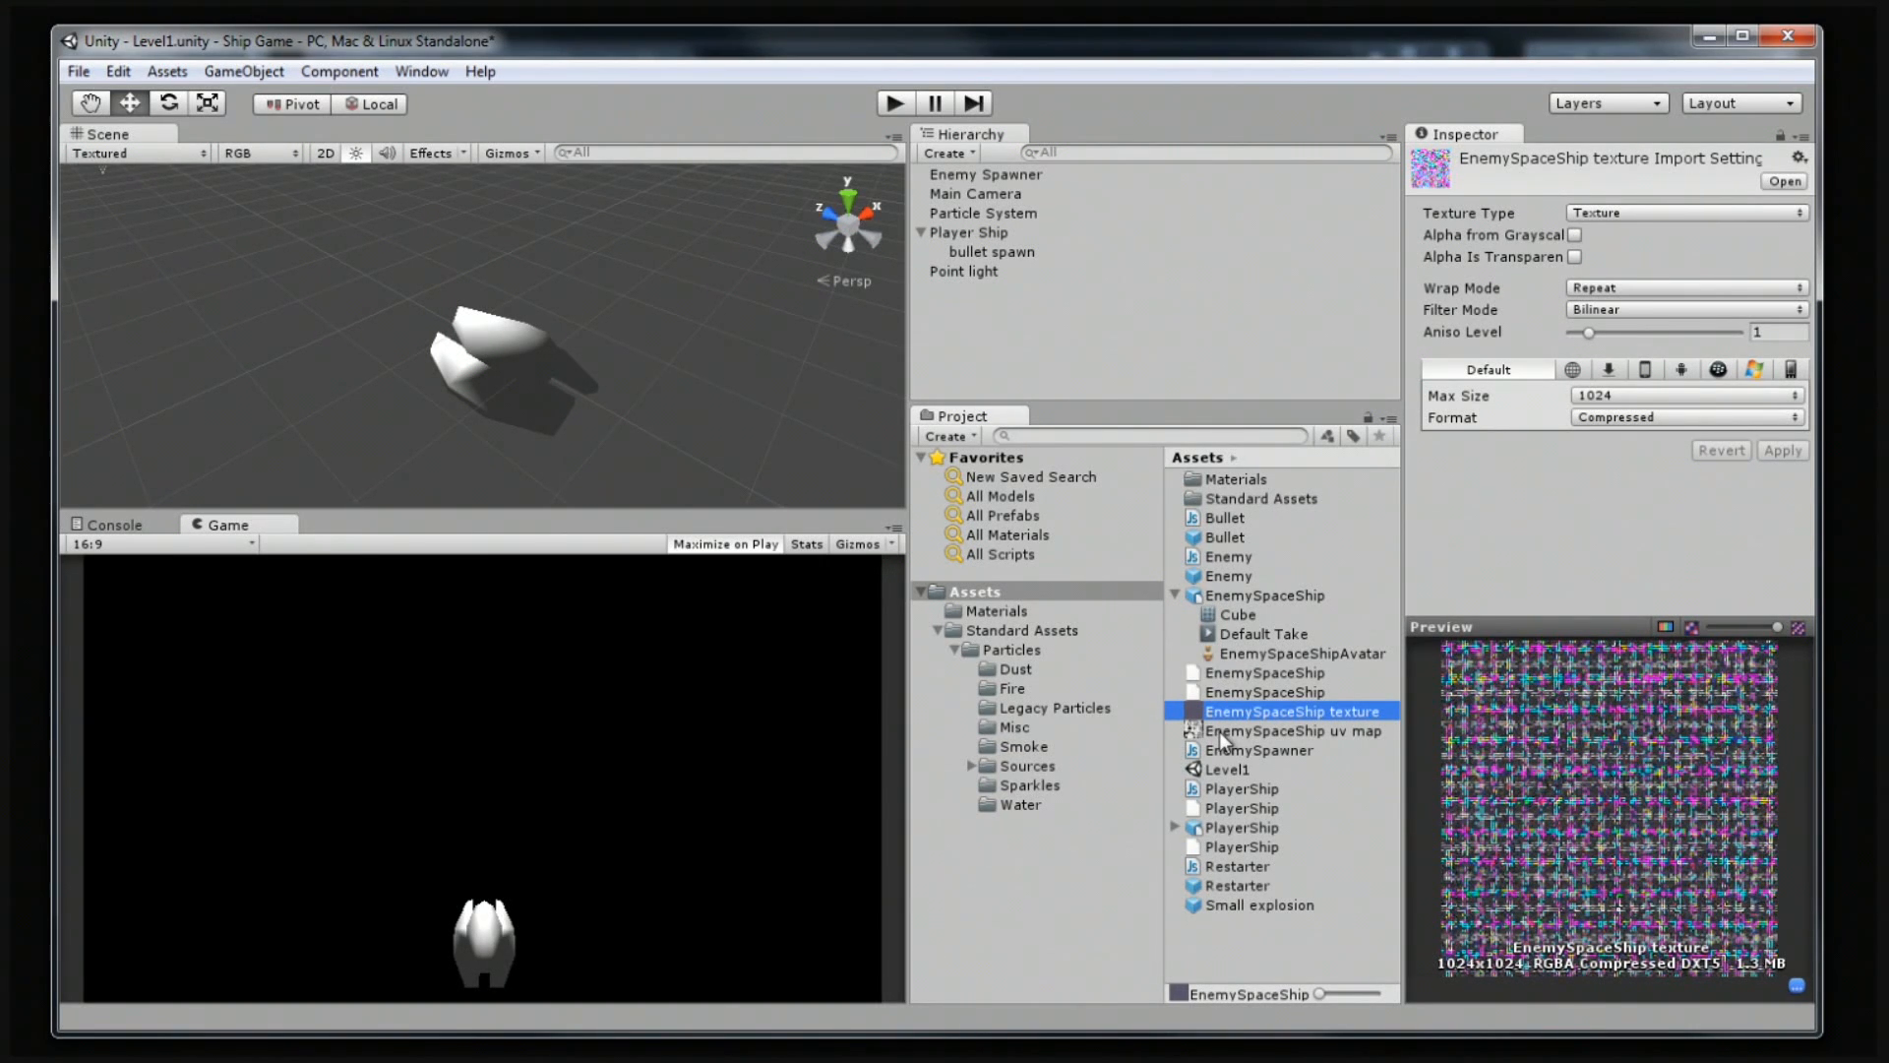
pyautogui.click(1271, 946)
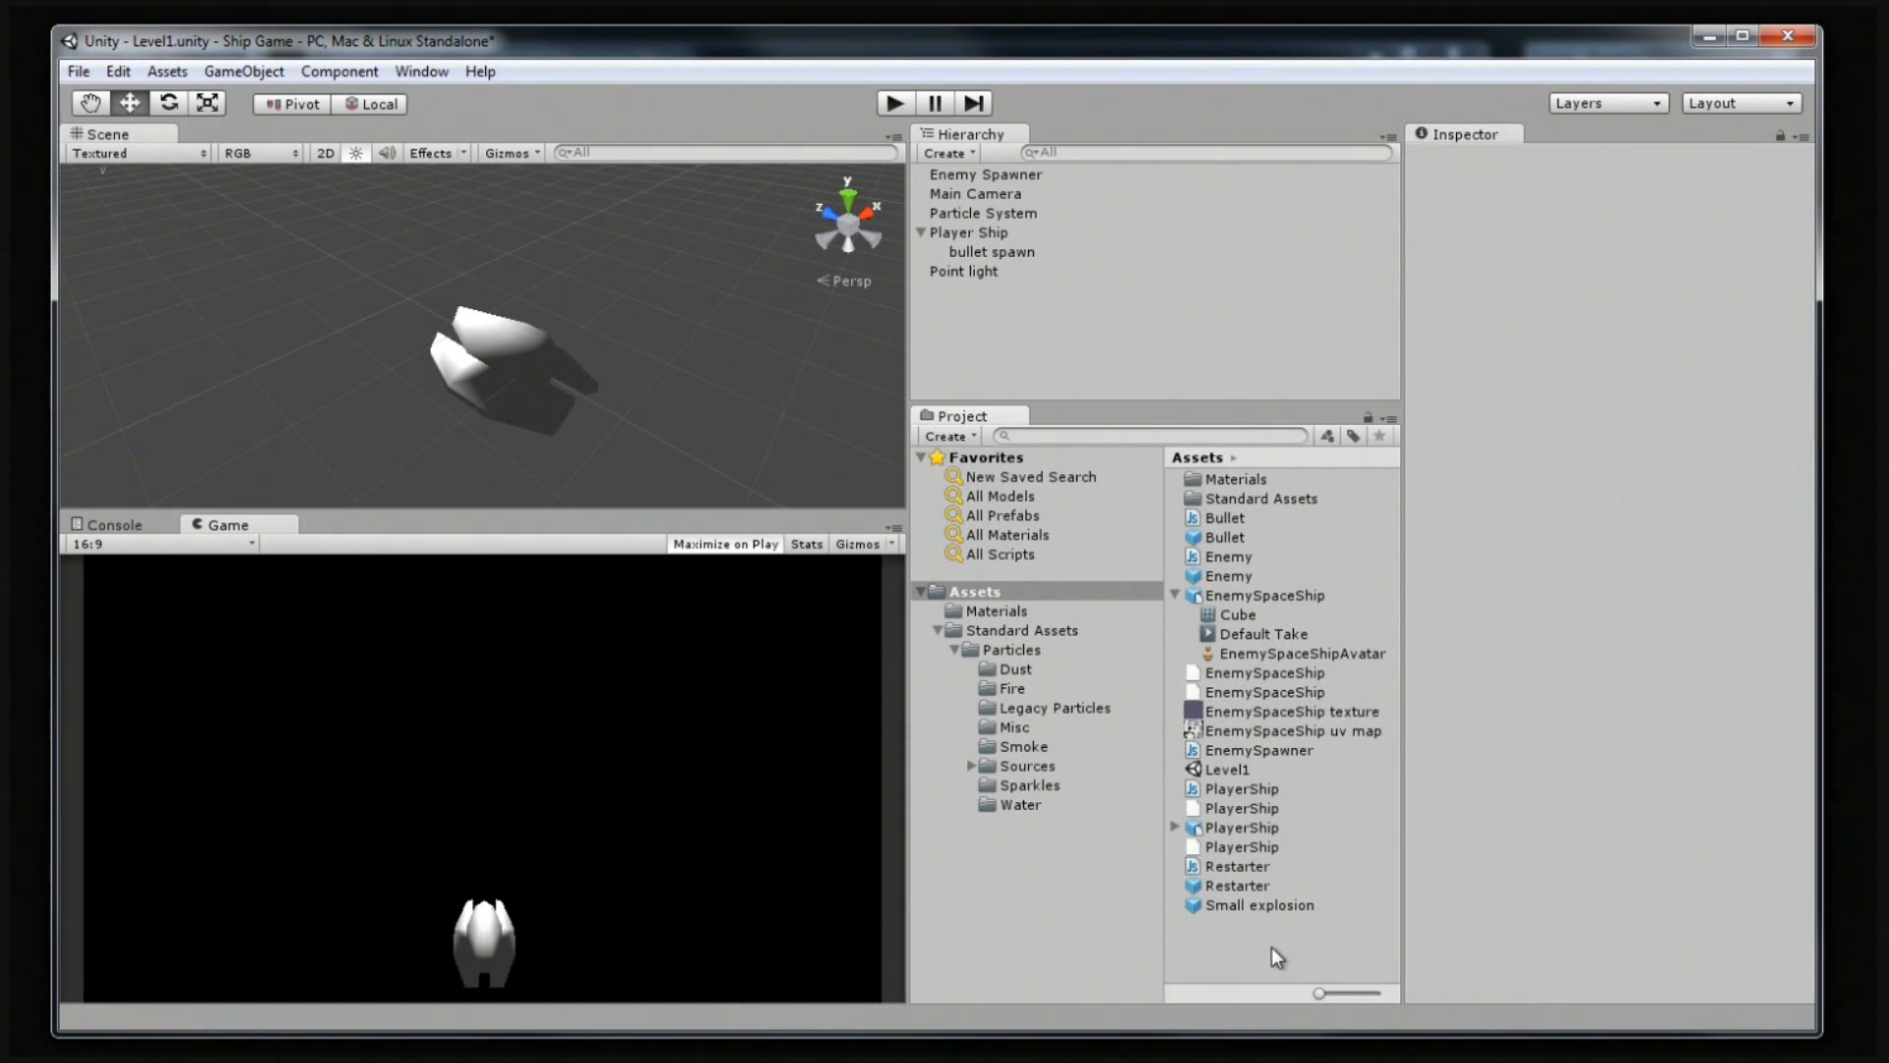
pyautogui.rightClick(1263, 952)
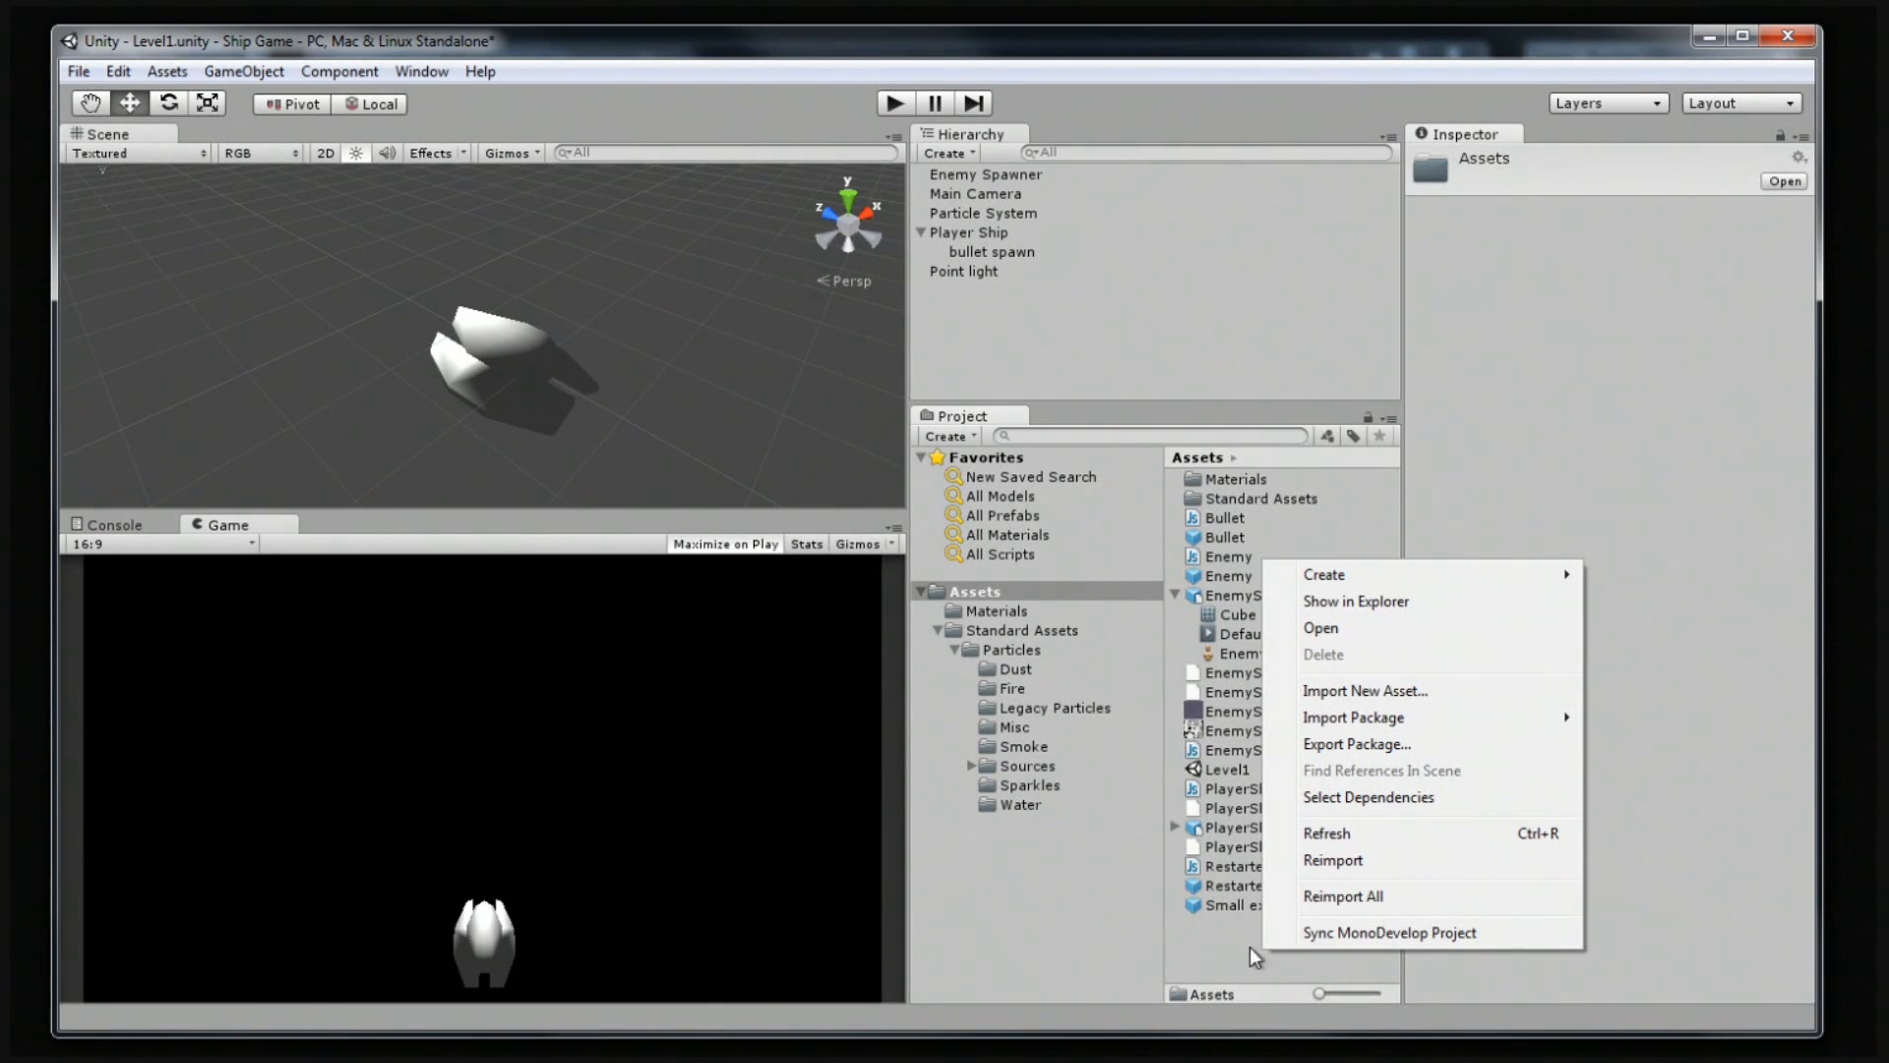
pyautogui.moveTo(1377, 579)
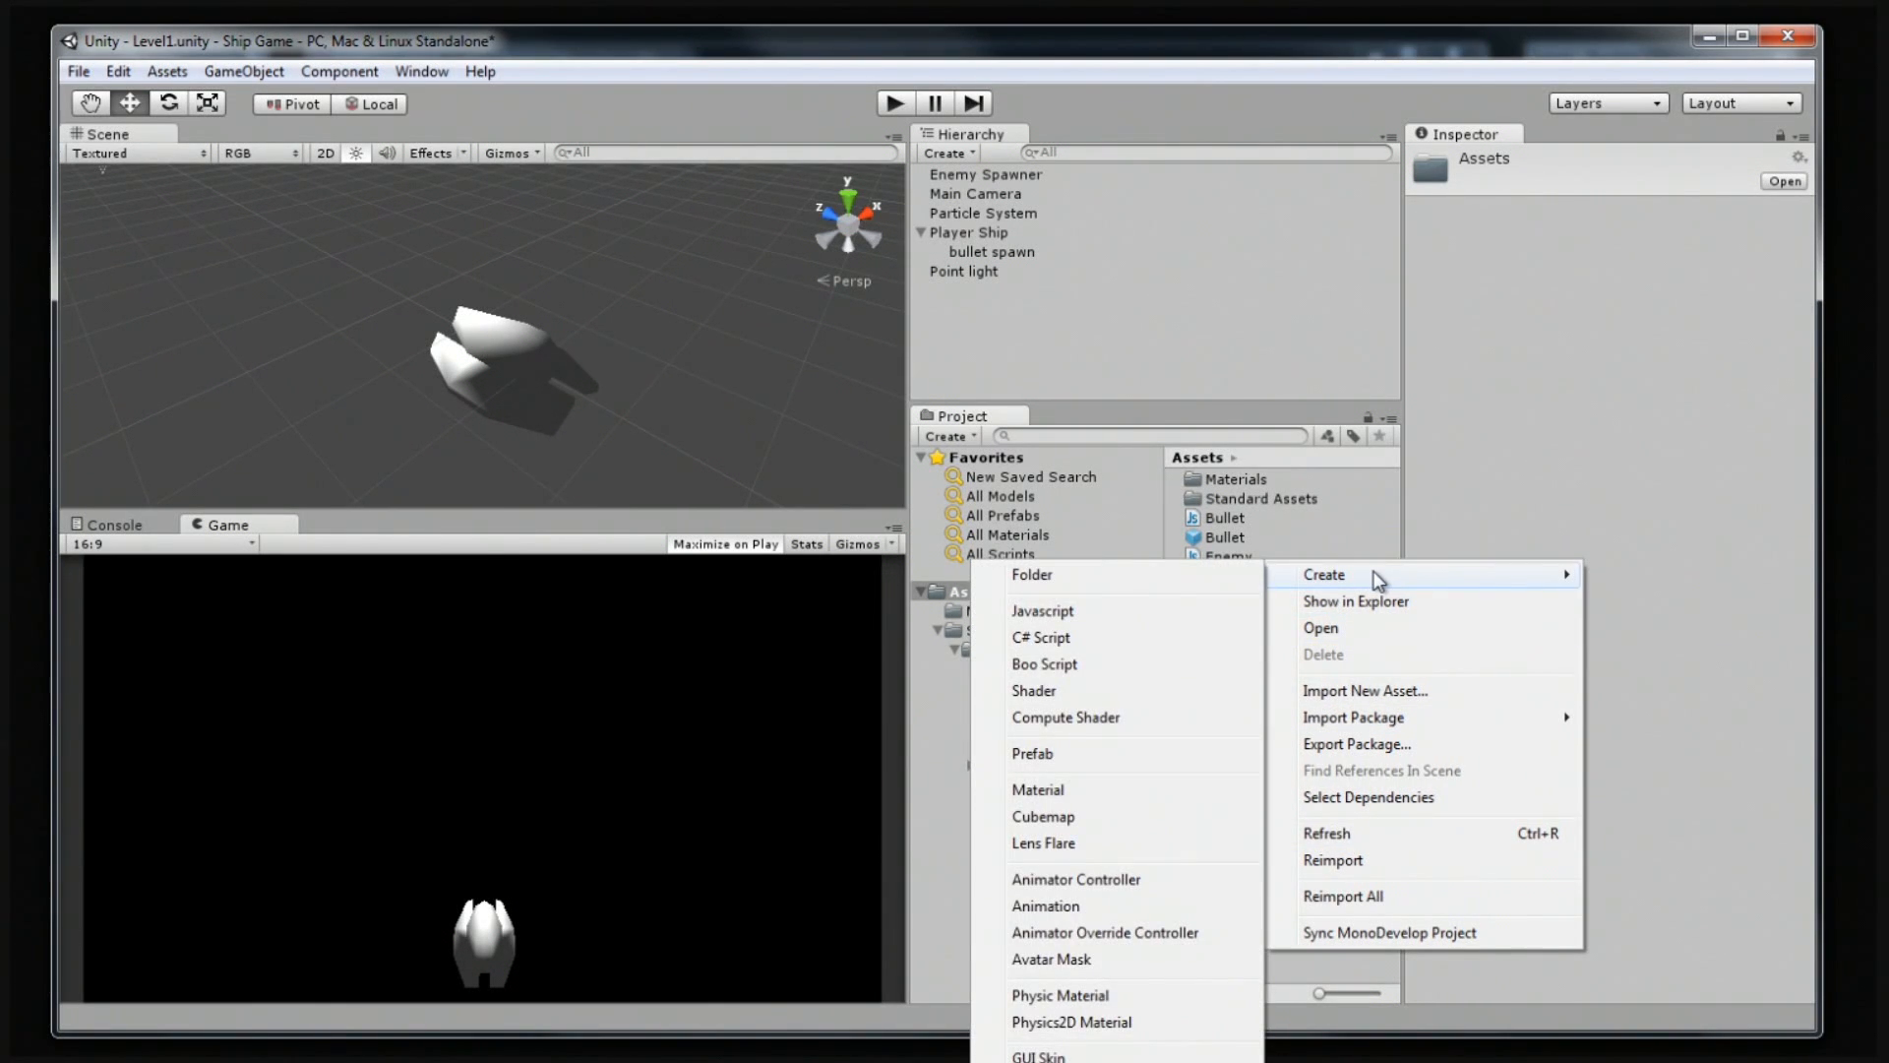
pyautogui.click(1089, 793)
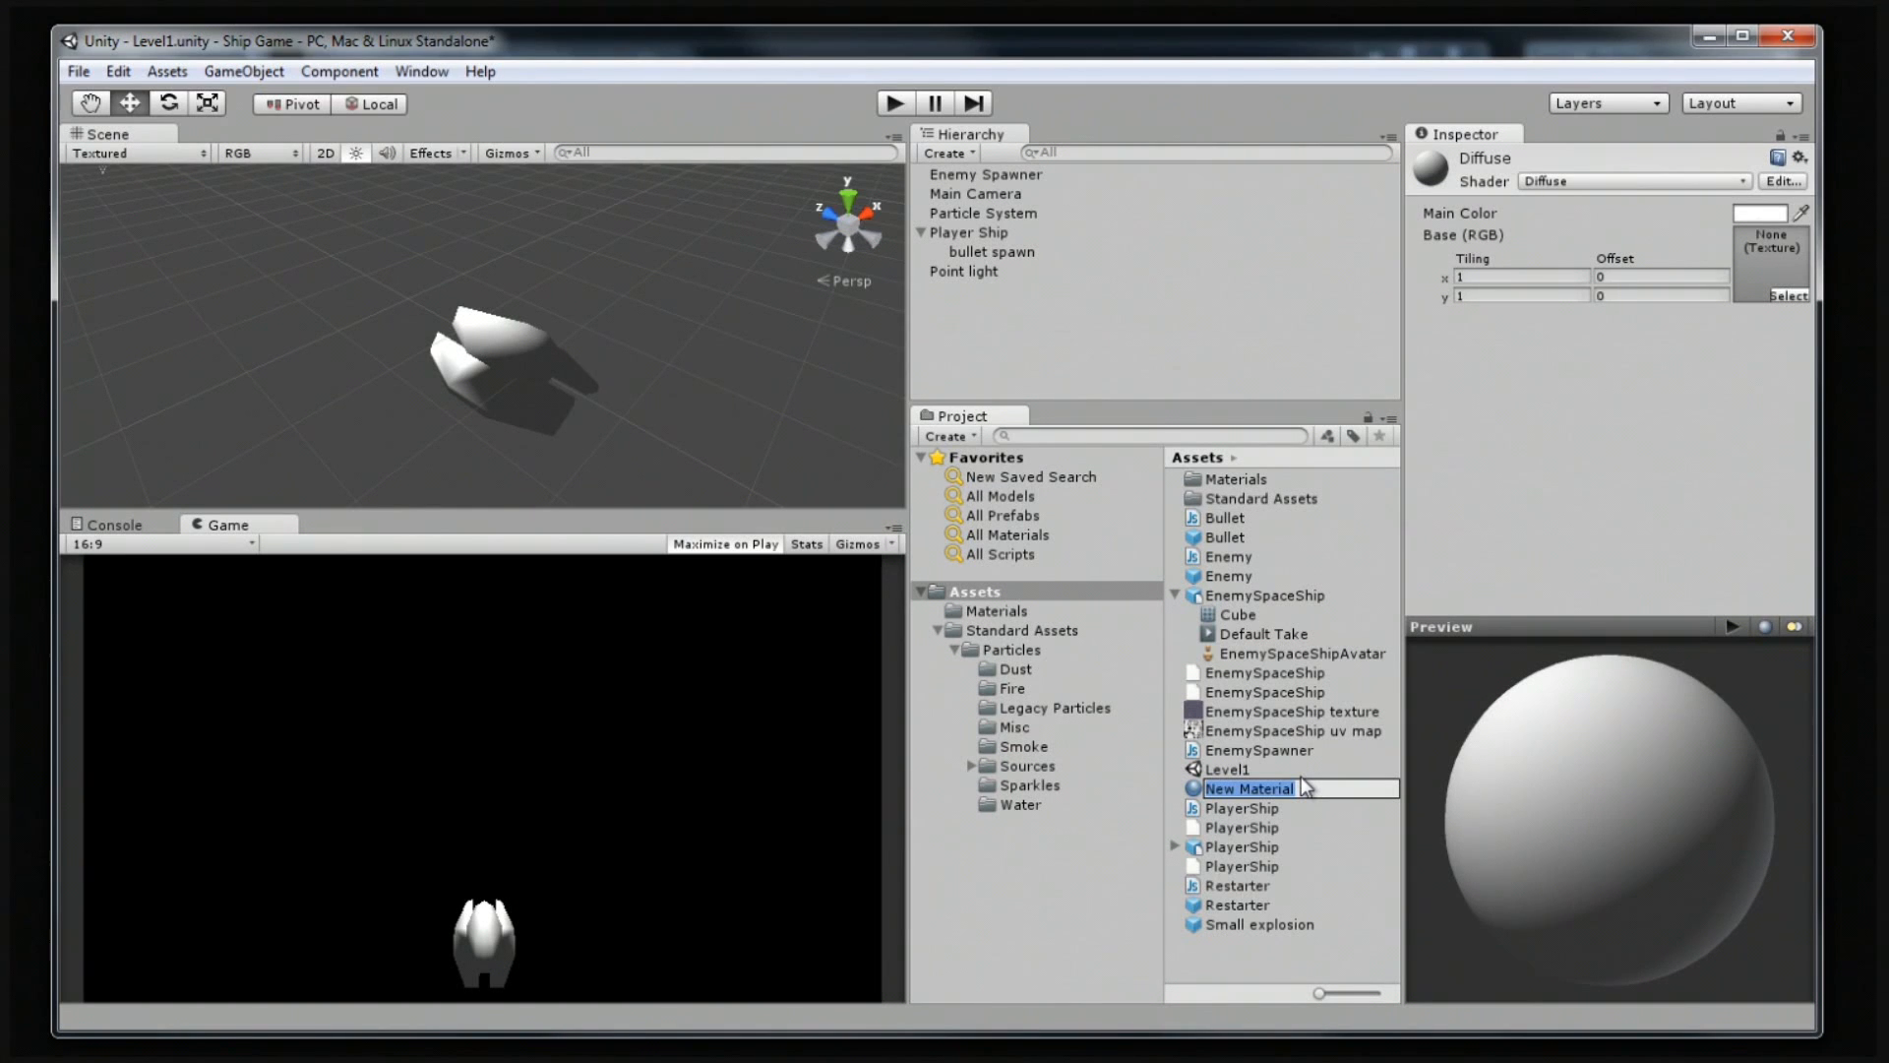
pyautogui.write('Ene')
pyautogui.press('BackSpace')
pyautogui.press('BackSpace')
pyautogui.write('nem')
pyautogui.press('Return')
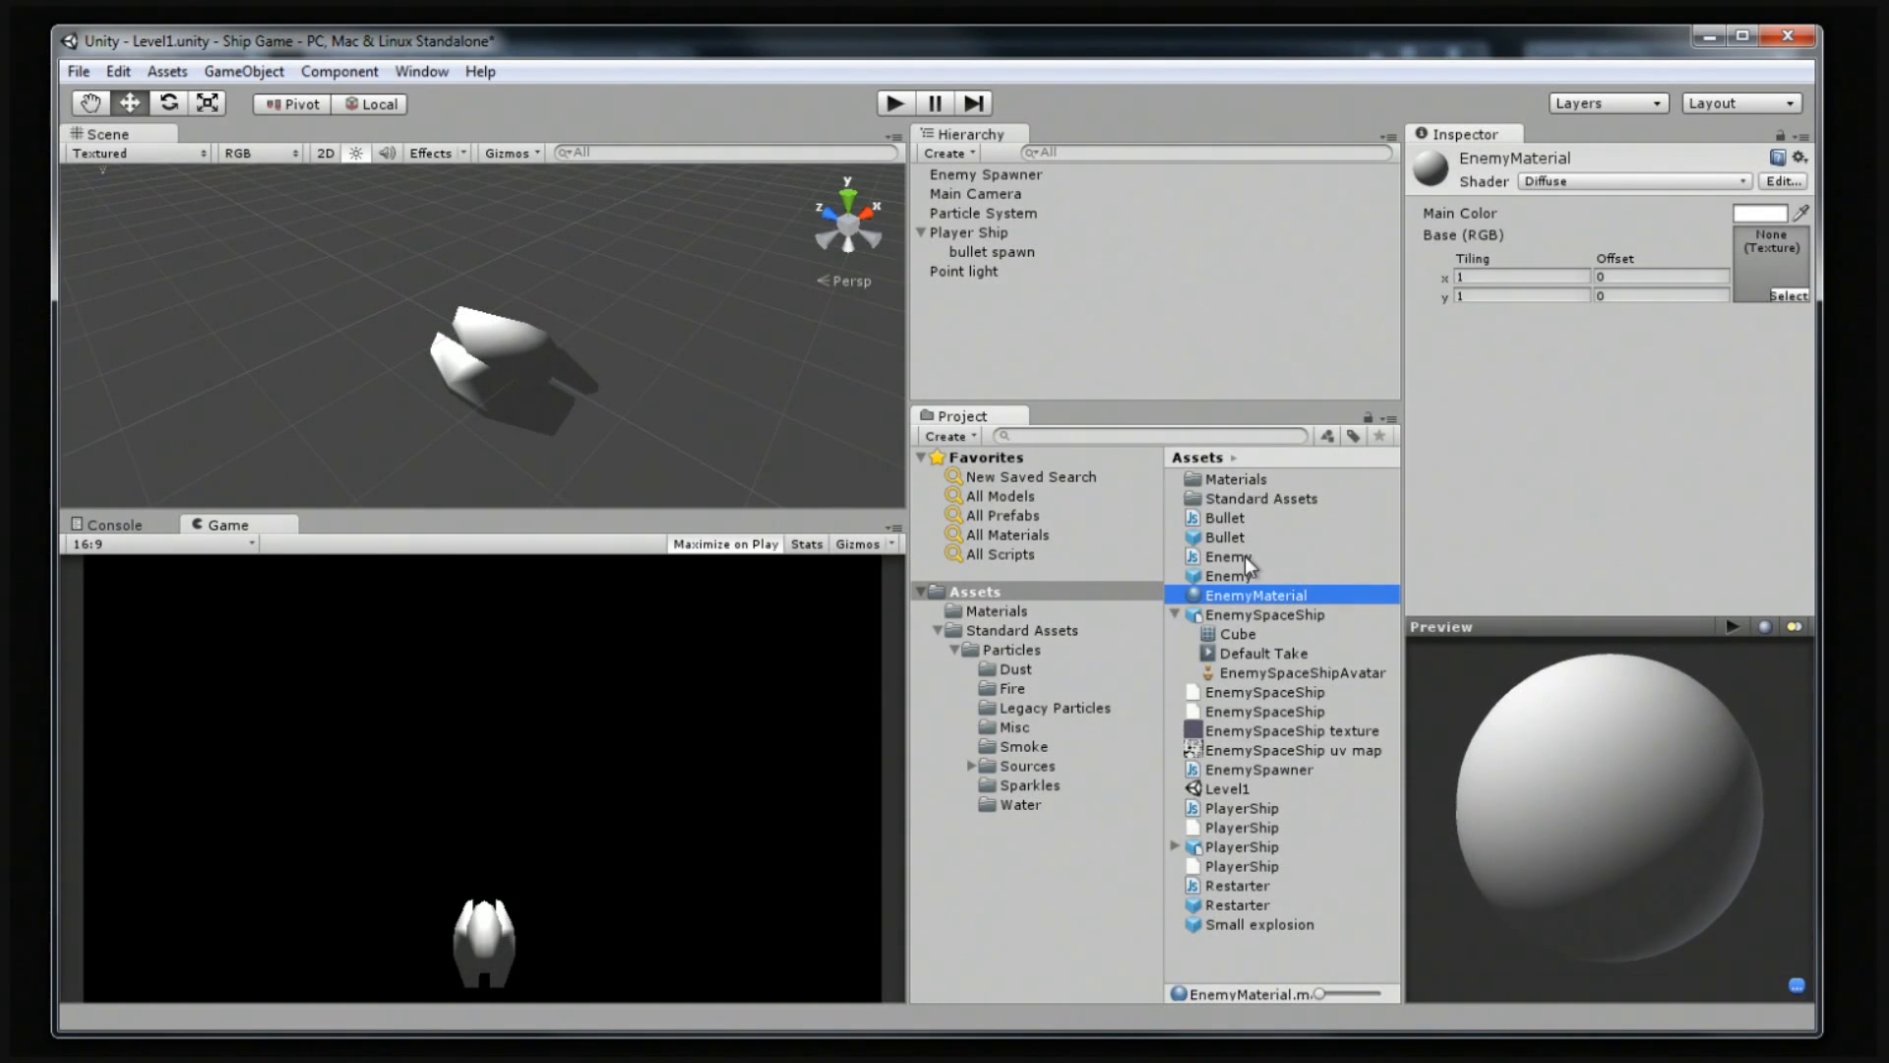
pyautogui.click(1645, 179)
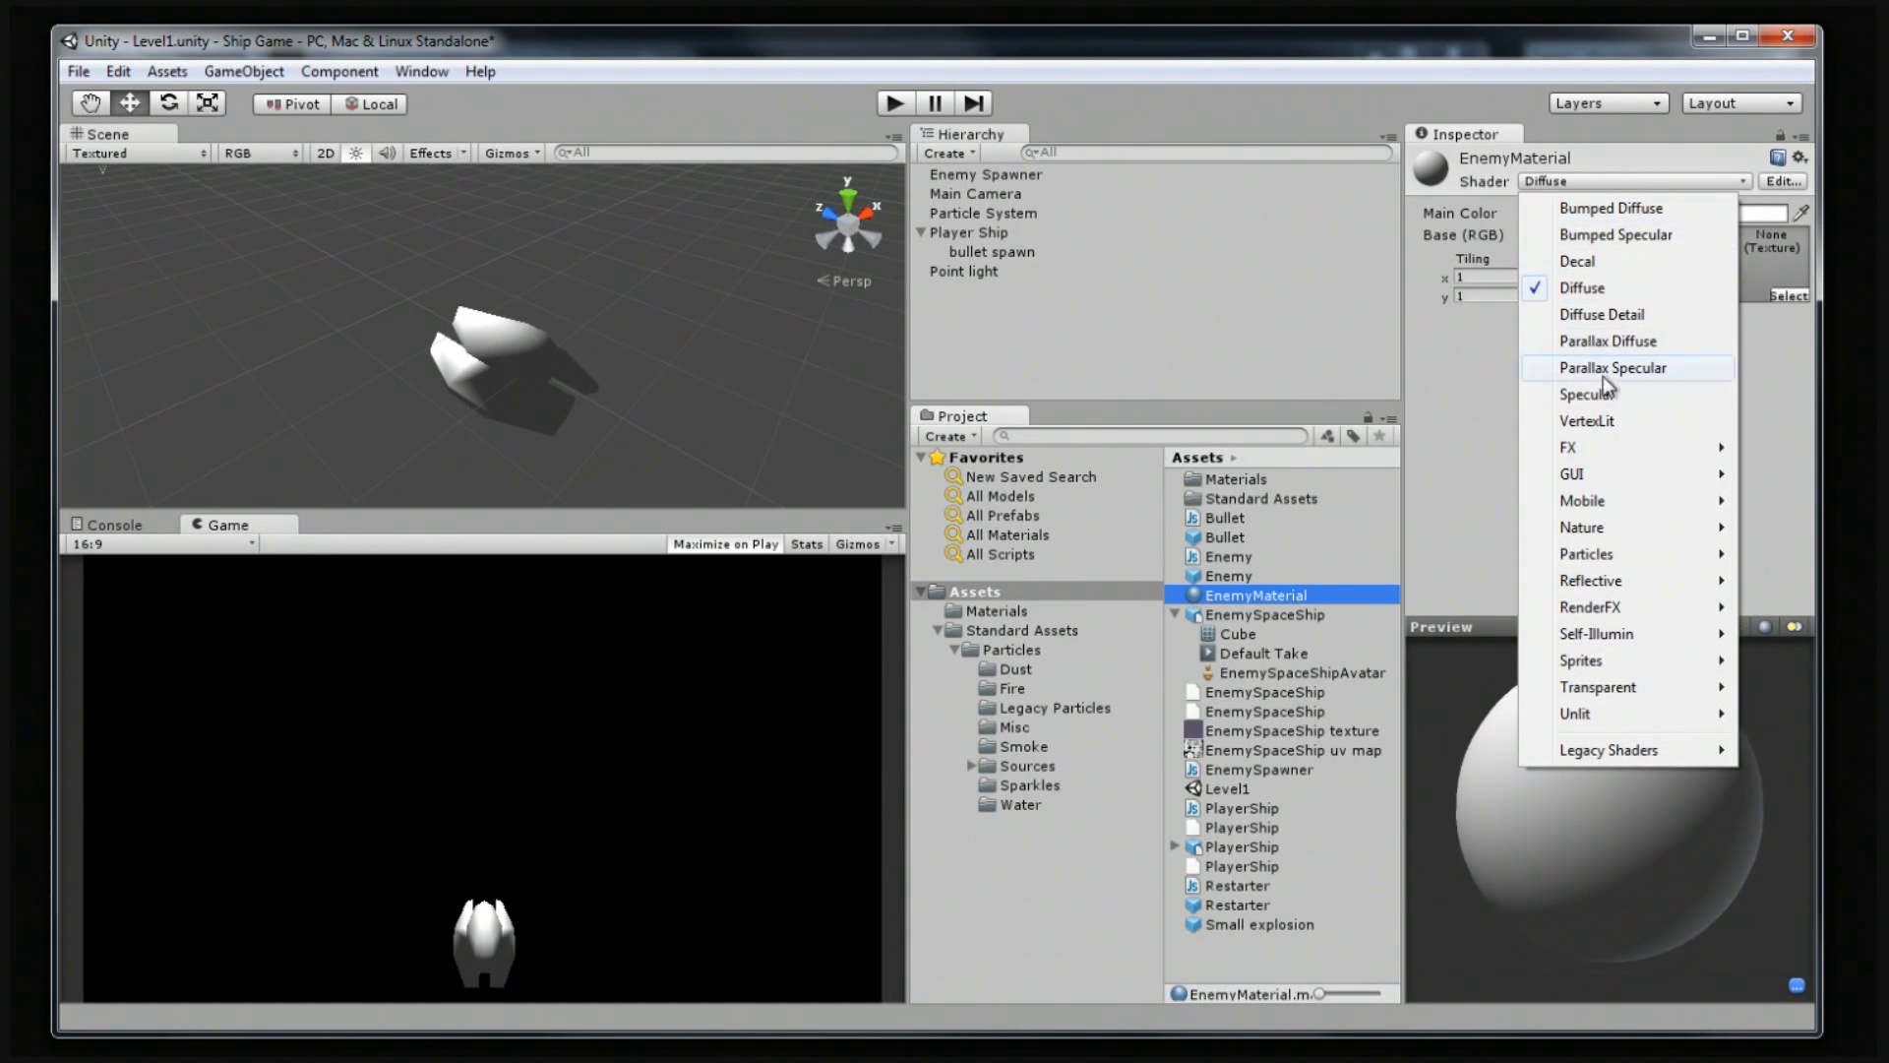
pyautogui.moveTo(1609, 583)
pyautogui.click(1498, 399)
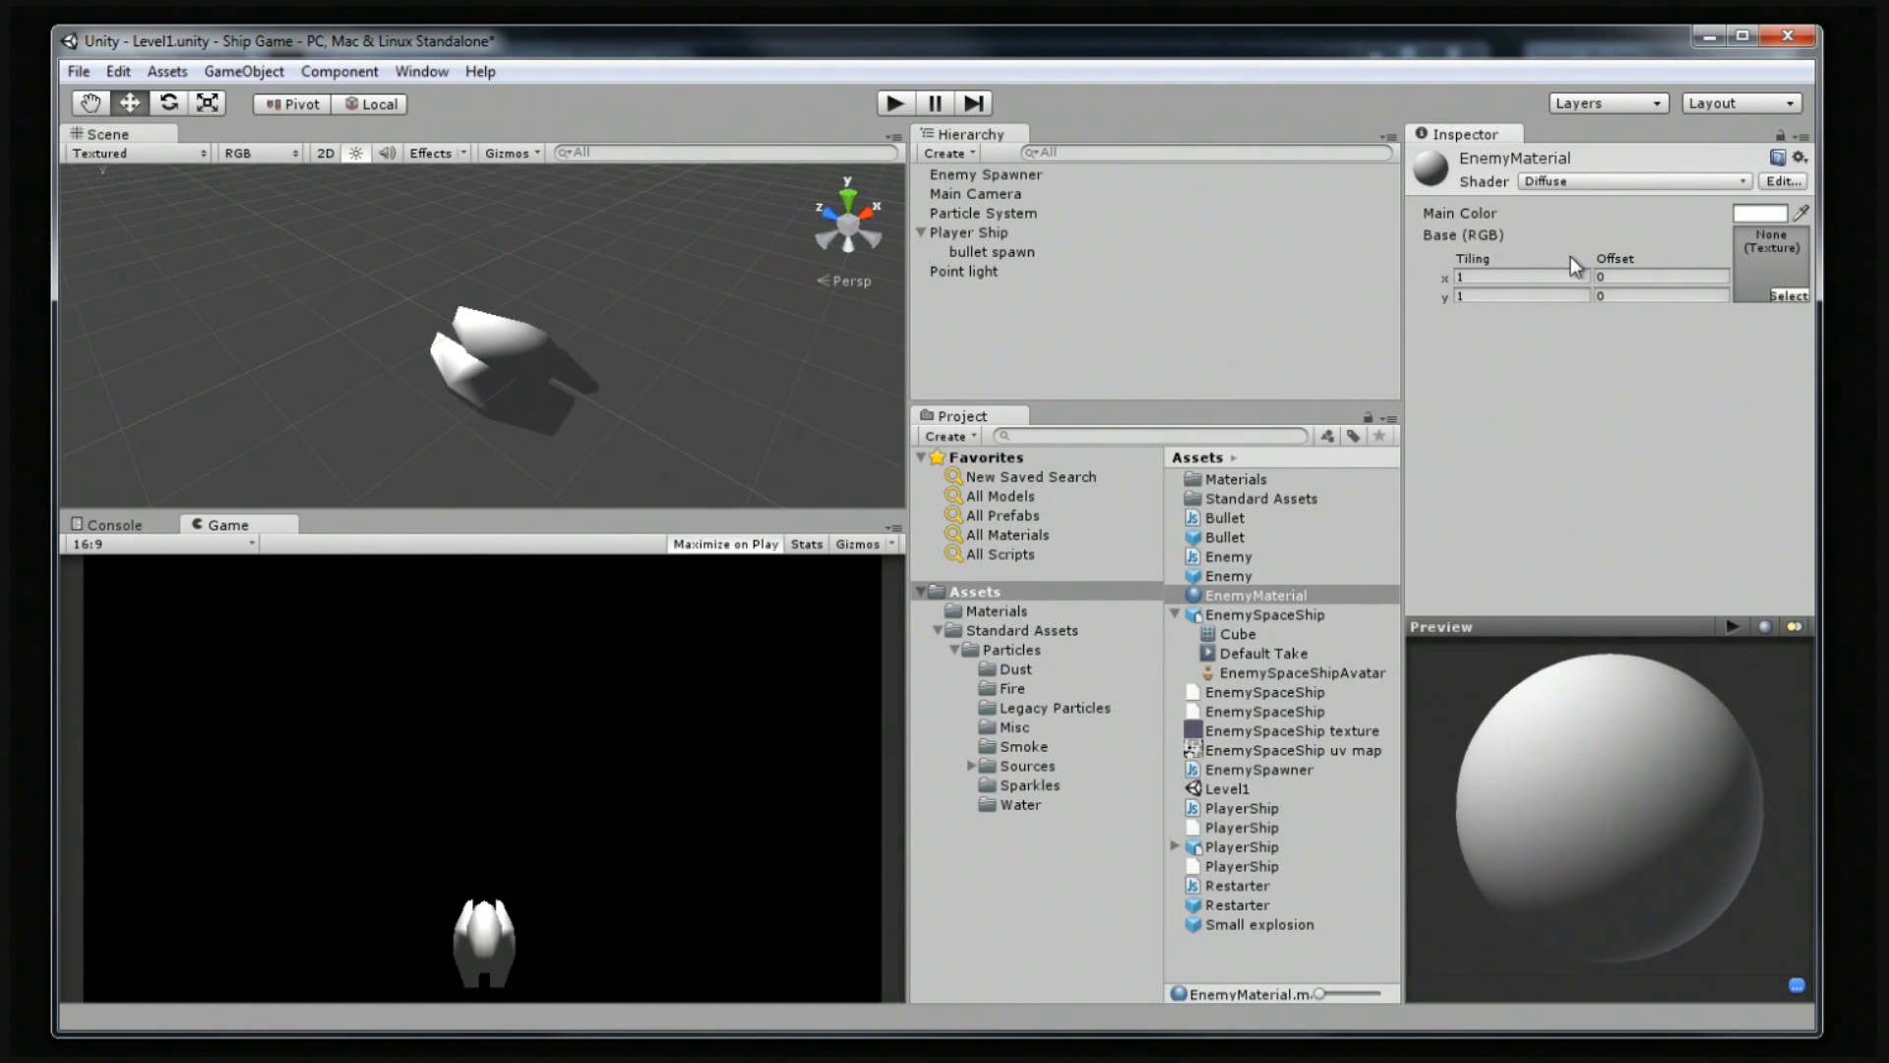
# Assign the EnemySpaceShip texture to EnemyMaterial's Base (RGB) slot and preview the material on the cube and cylinder shapes.
pyautogui.click(1309, 734)
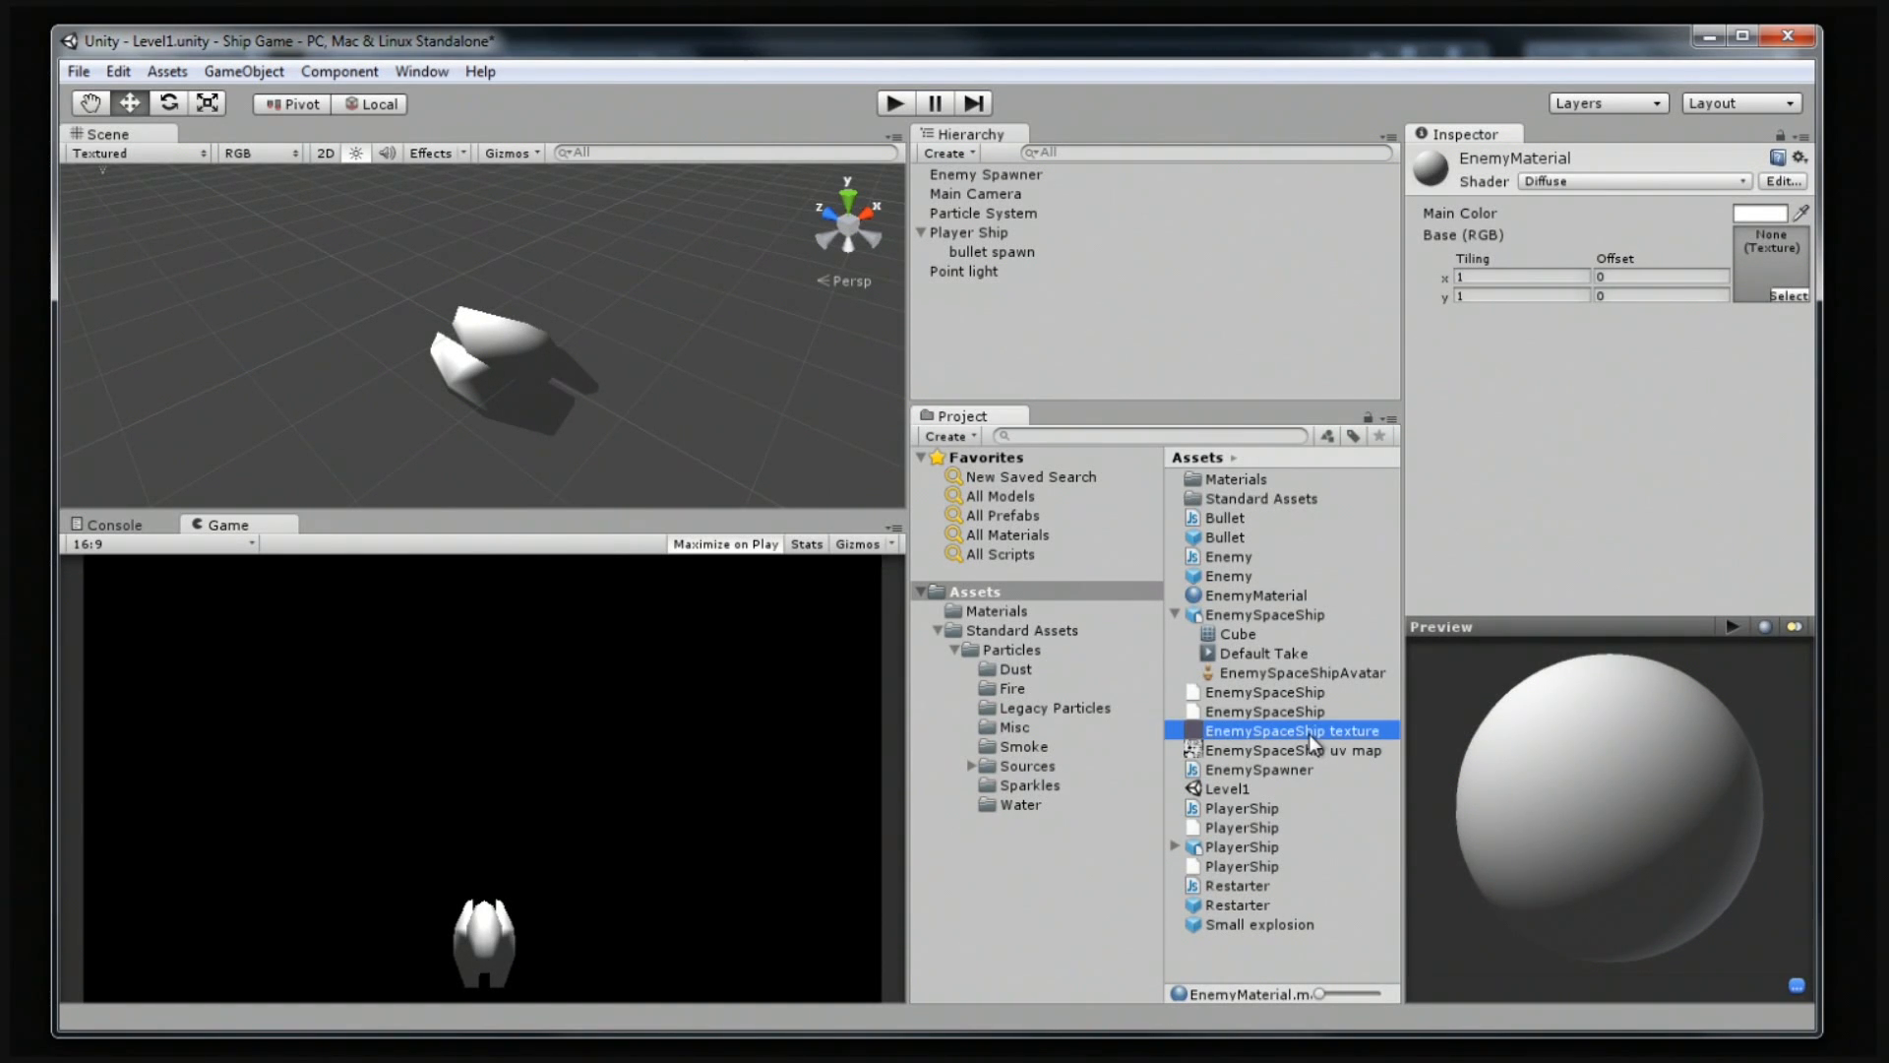
pyautogui.click(1272, 578)
pyautogui.click(1271, 597)
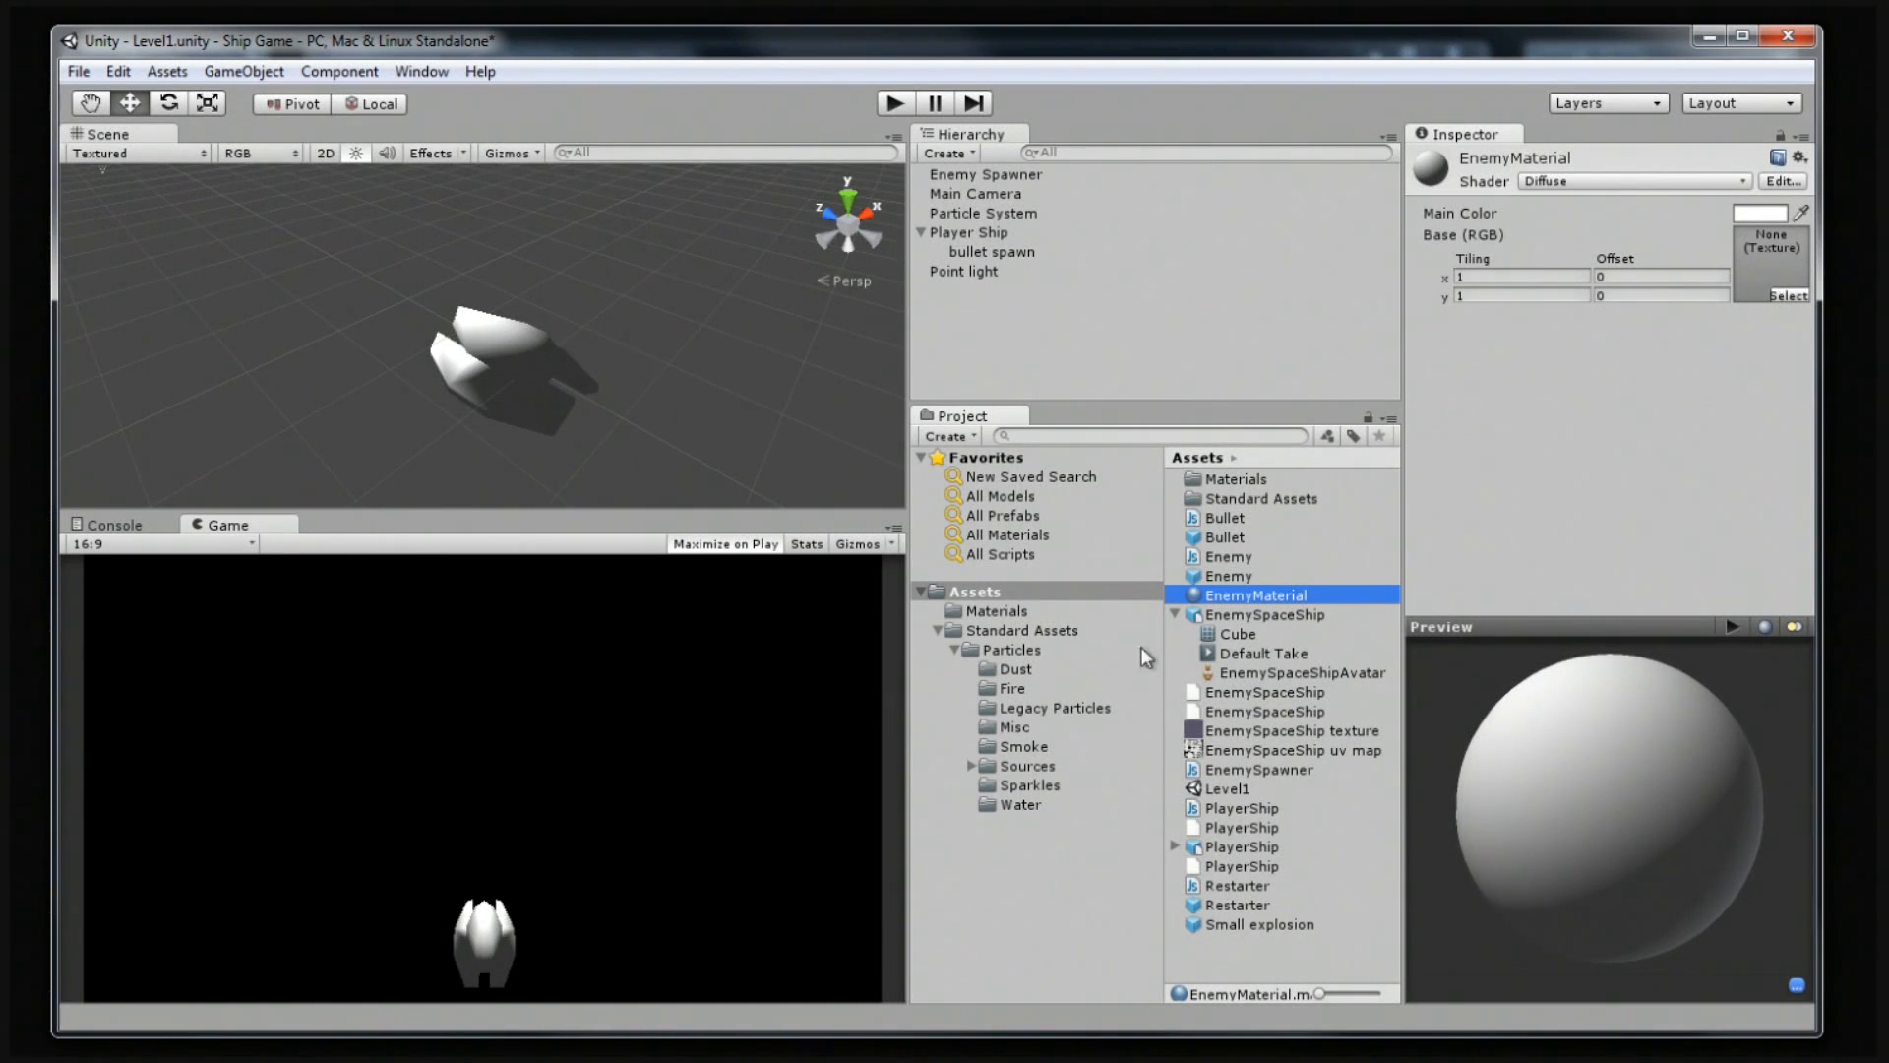
pyautogui.click(1208, 740)
pyautogui.moveTo(1209, 739); pyautogui.dragTo(1768, 268)
pyautogui.moveTo(1535, 757); pyautogui.dragTo(1672, 718)
pyautogui.click(1767, 627)
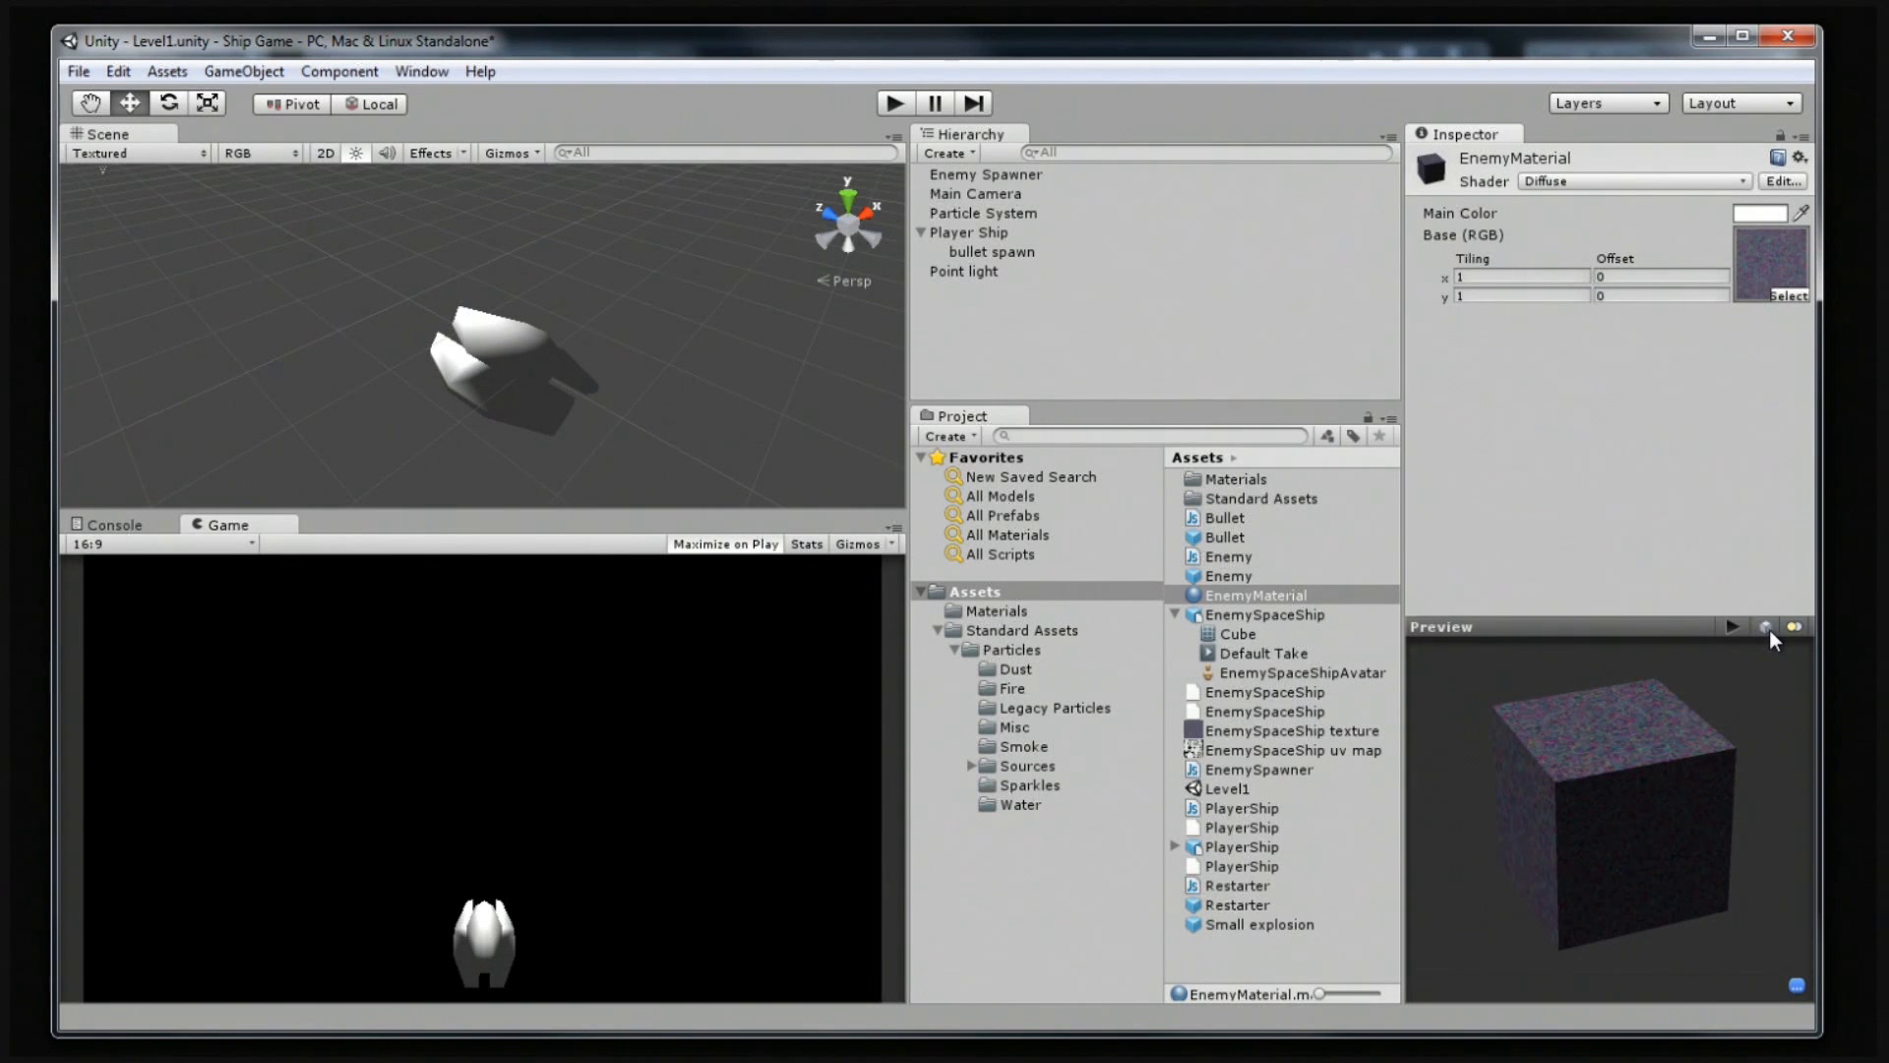
pyautogui.click(1767, 627)
pyautogui.moveTo(1655, 753); pyautogui.dragTo(1614, 687)
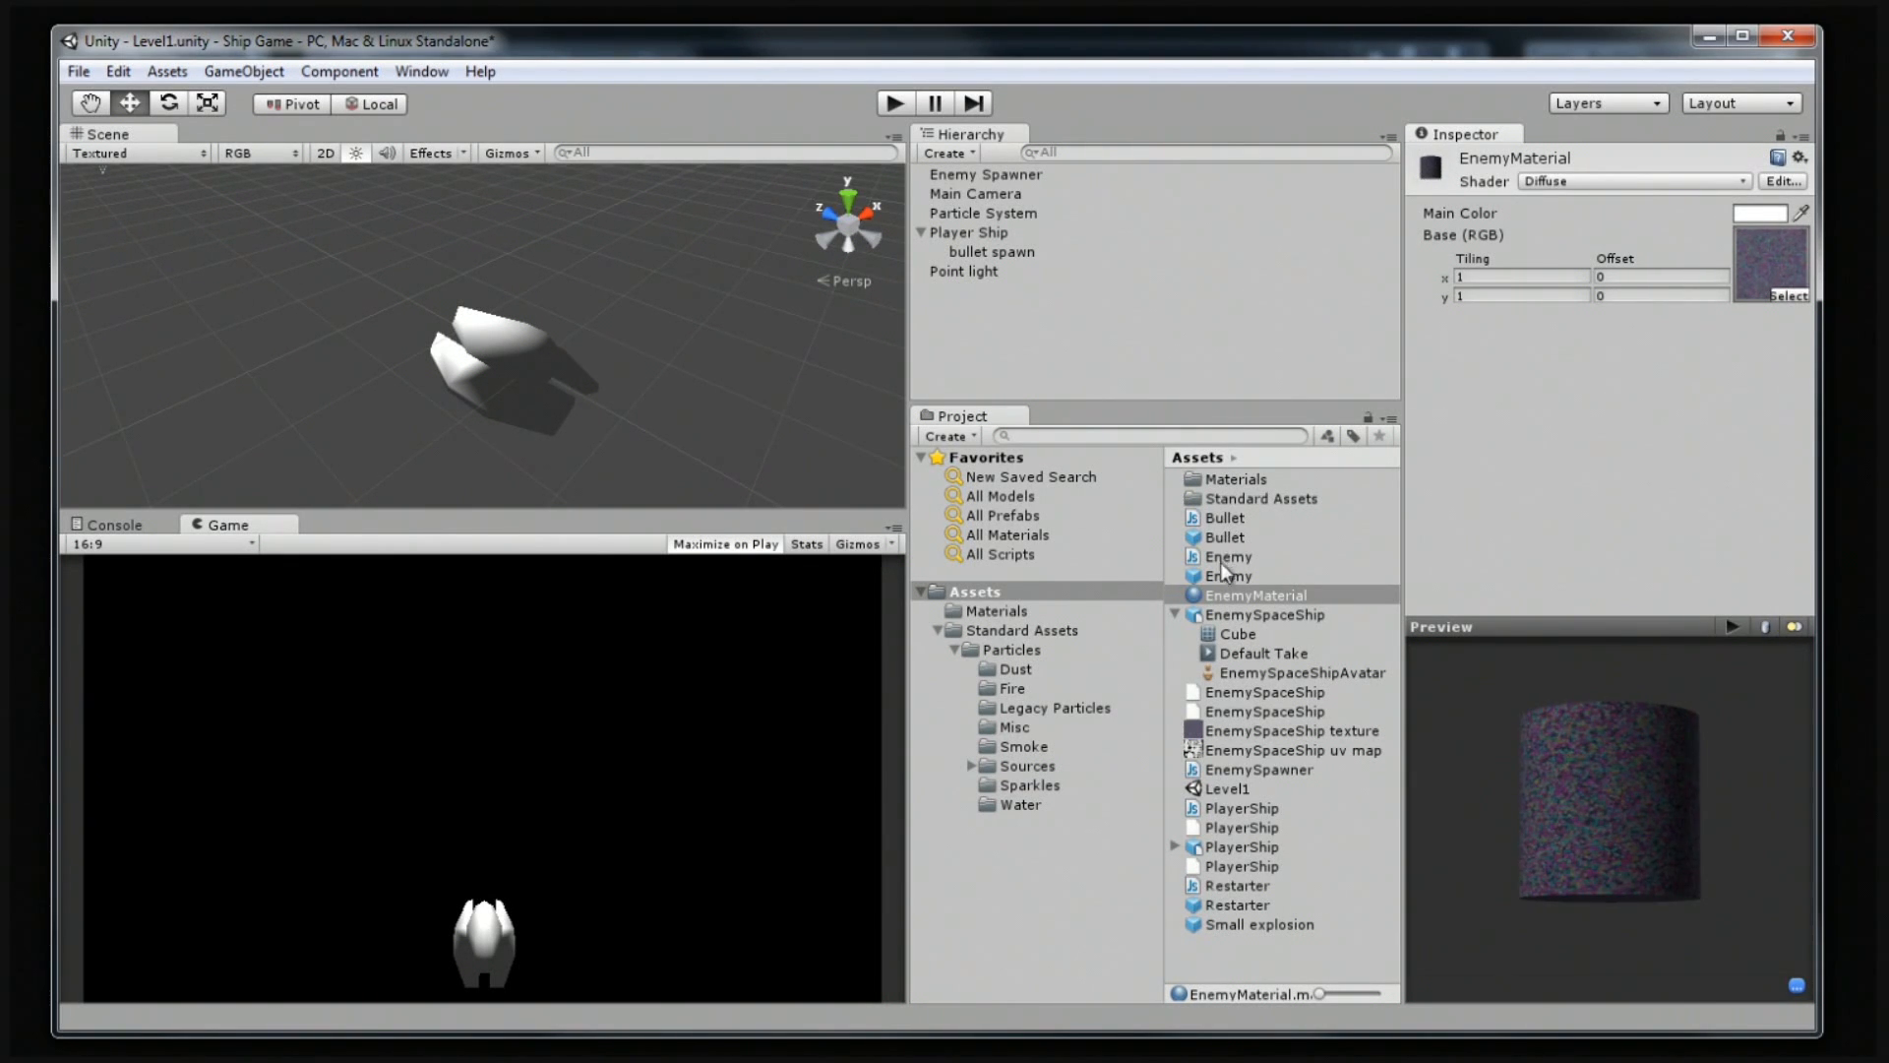
# Apply EnemyMaterial to the Enemy prefab and rotate its preview to check the textured ship.
pyautogui.click(1198, 579)
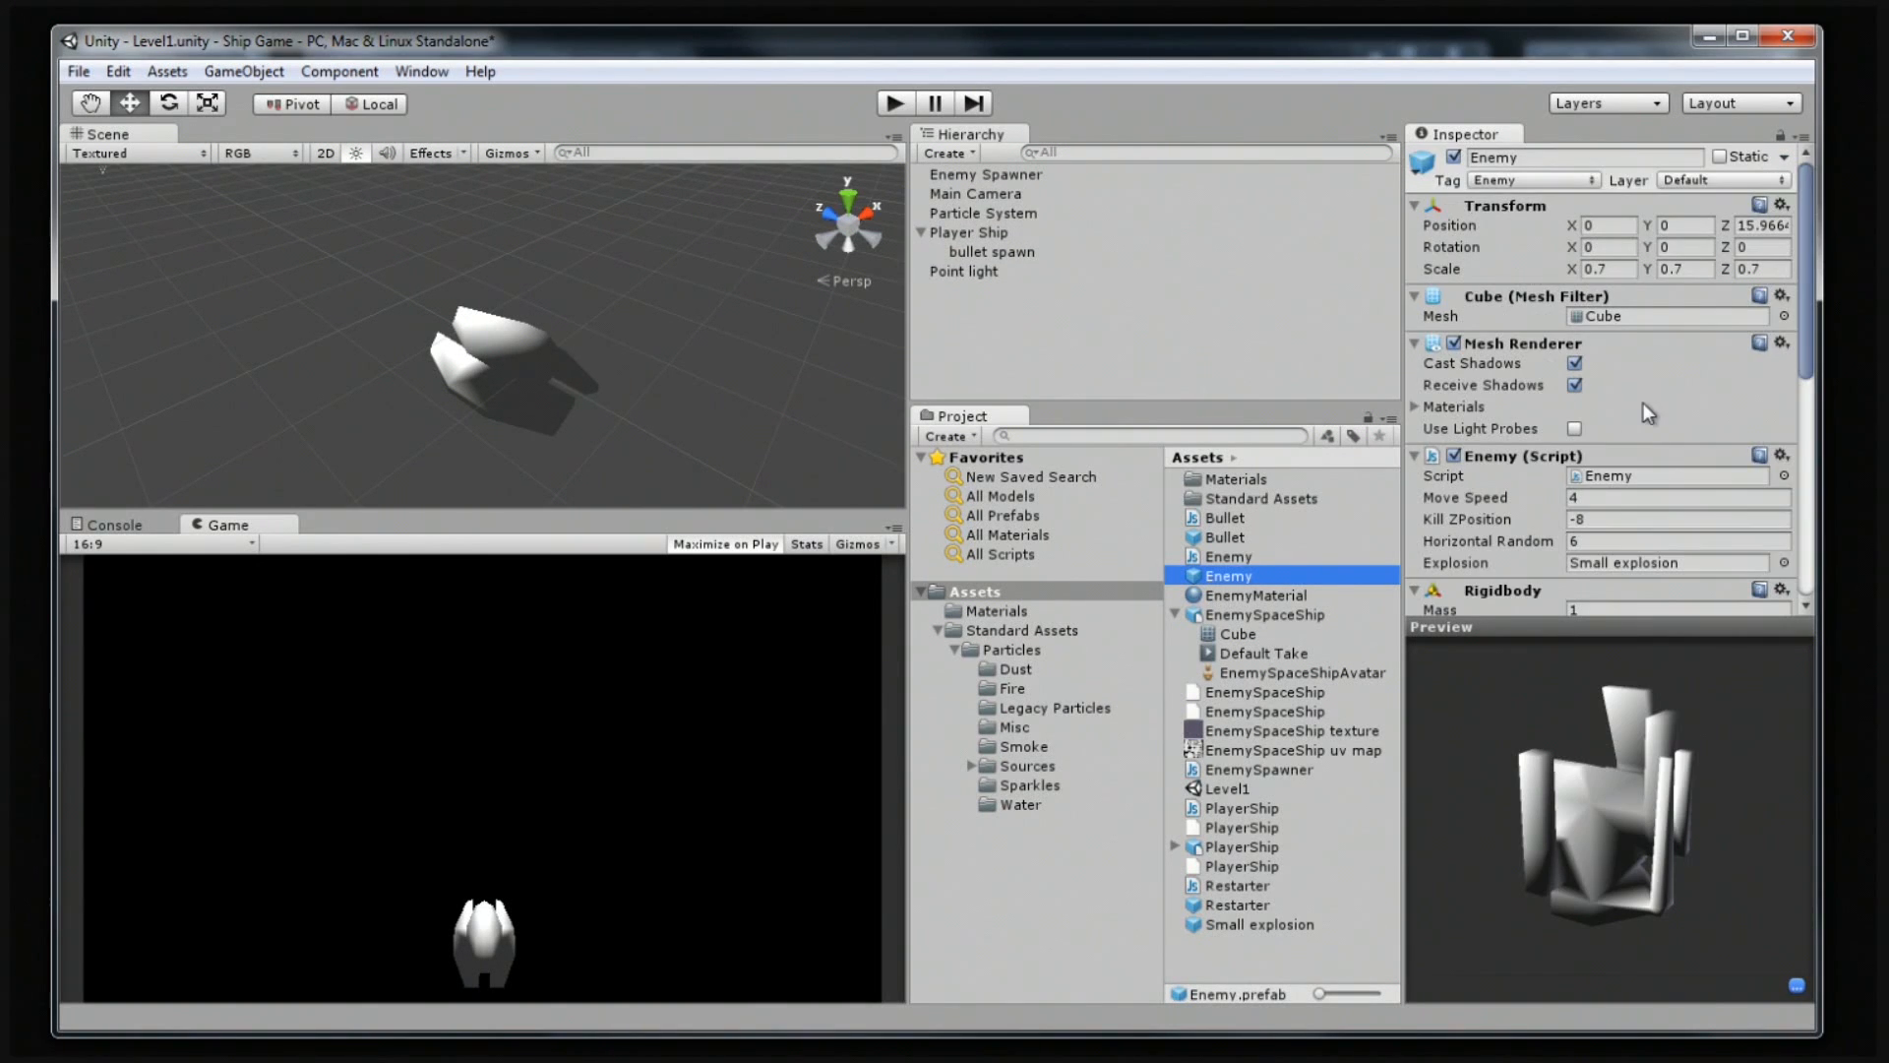
pyautogui.scroll(-5, 1643, 404)
pyautogui.scroll(-5, 1643, 403)
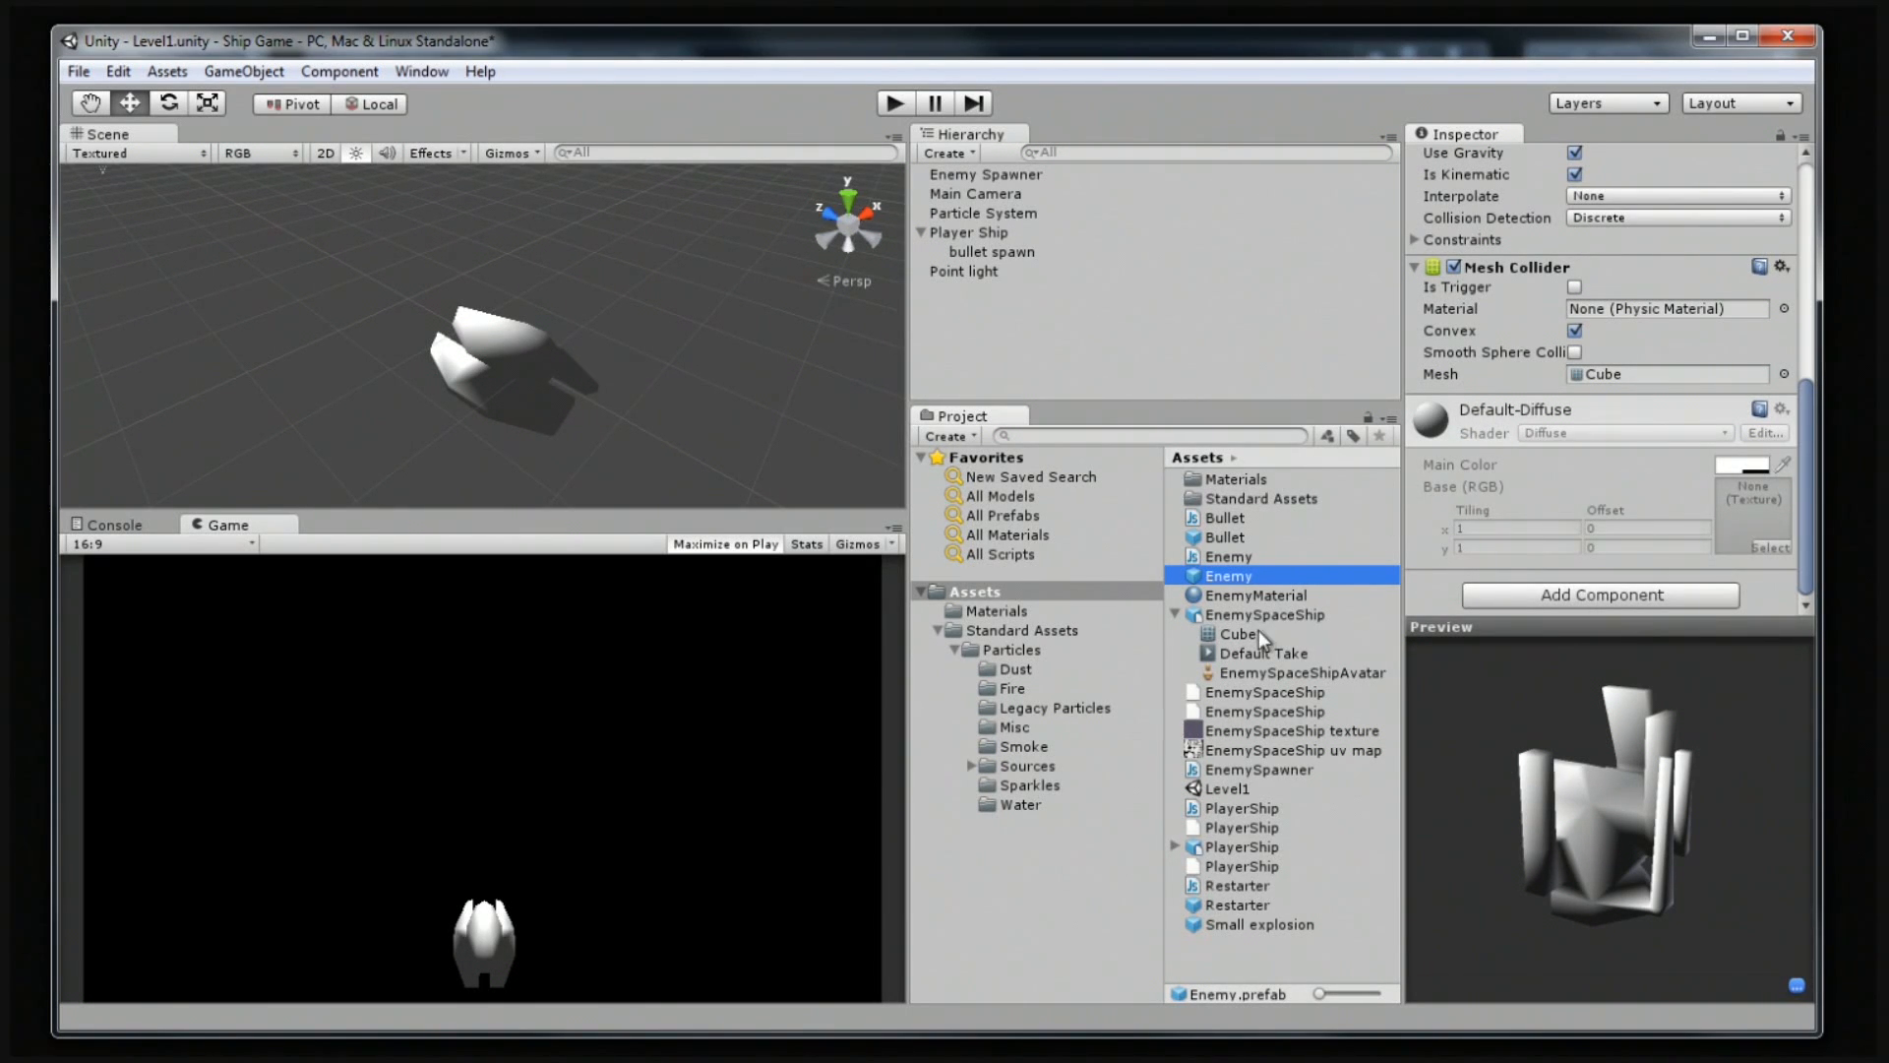
pyautogui.moveTo(1193, 594); pyautogui.dragTo(1259, 584)
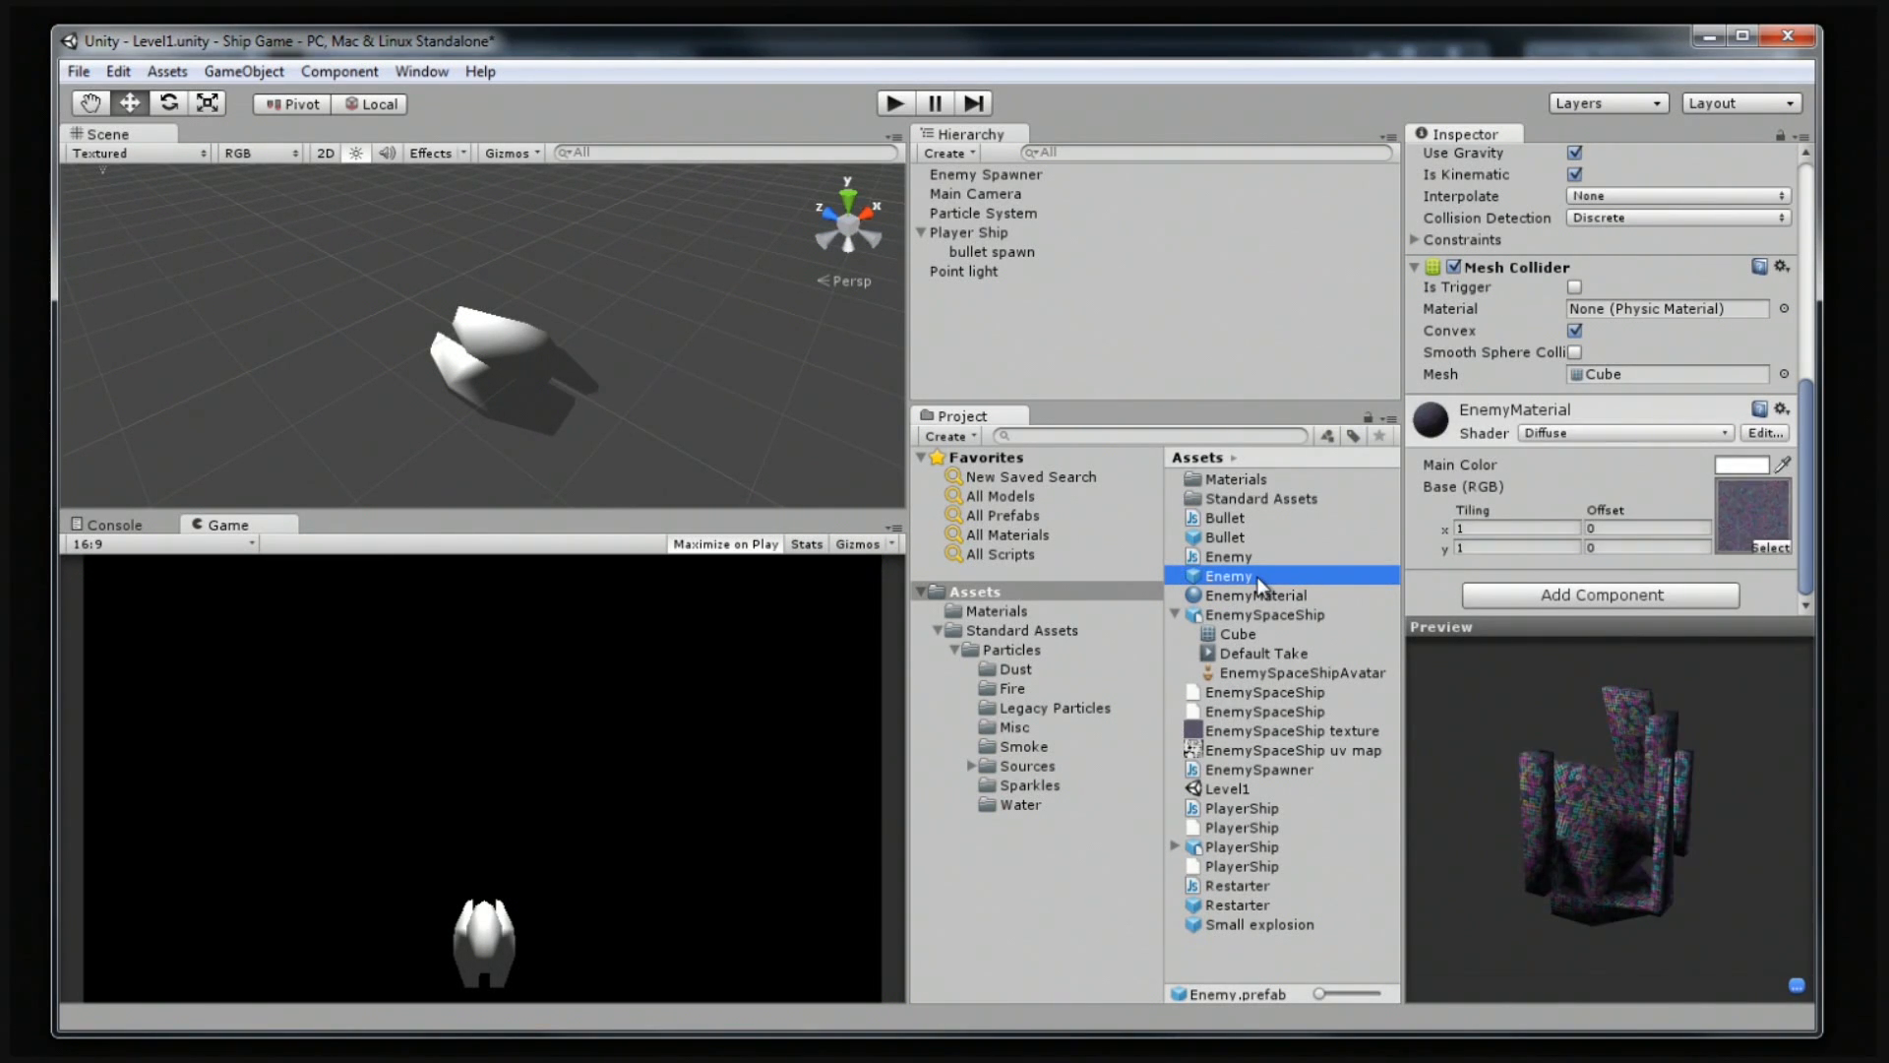
pyautogui.moveTo(1602, 777); pyautogui.dragTo(1552, 747)
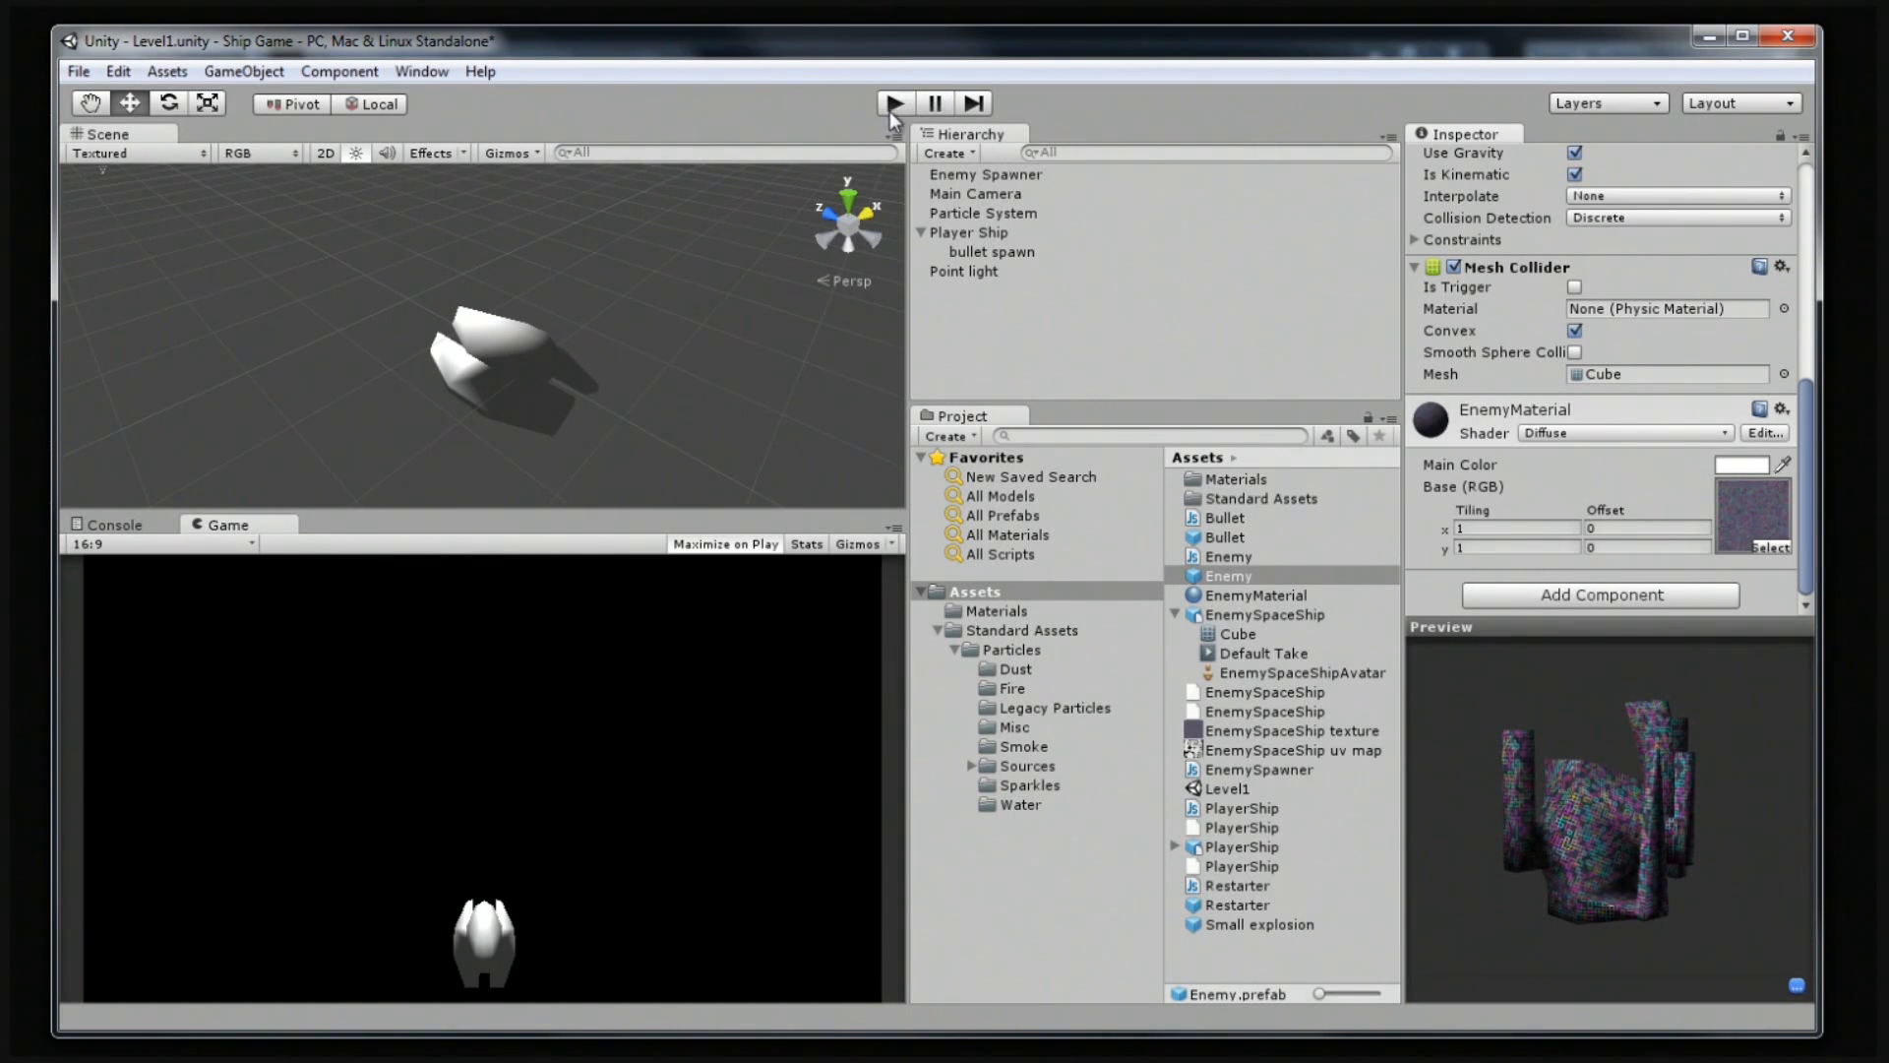
# Play-test the game, moving the player ship sideways and shooting at the textured enemies, and stop the playback.
pyautogui.click(891, 106)
pyautogui.press('Right')
pyautogui.press('Left')
pyautogui.press('Right')
pyautogui.press('Left')
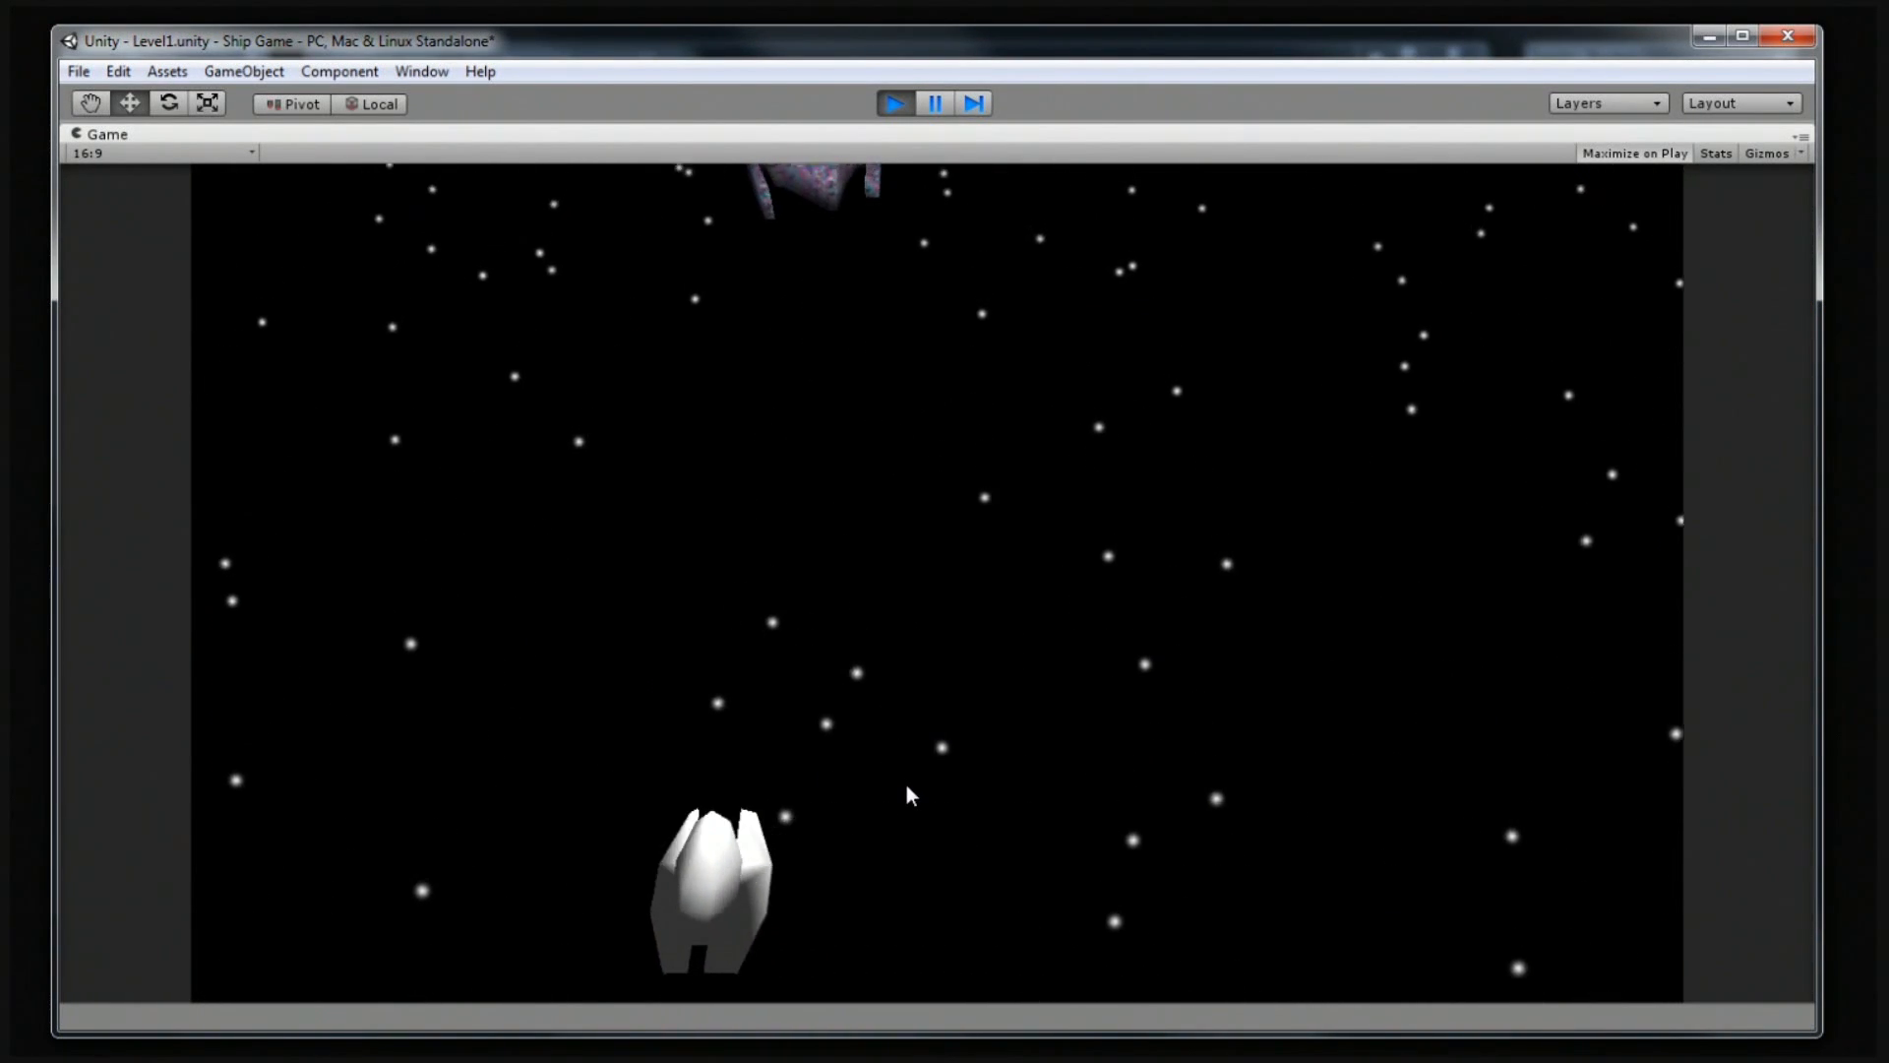
pyautogui.press('Right')
pyautogui.press('Left')
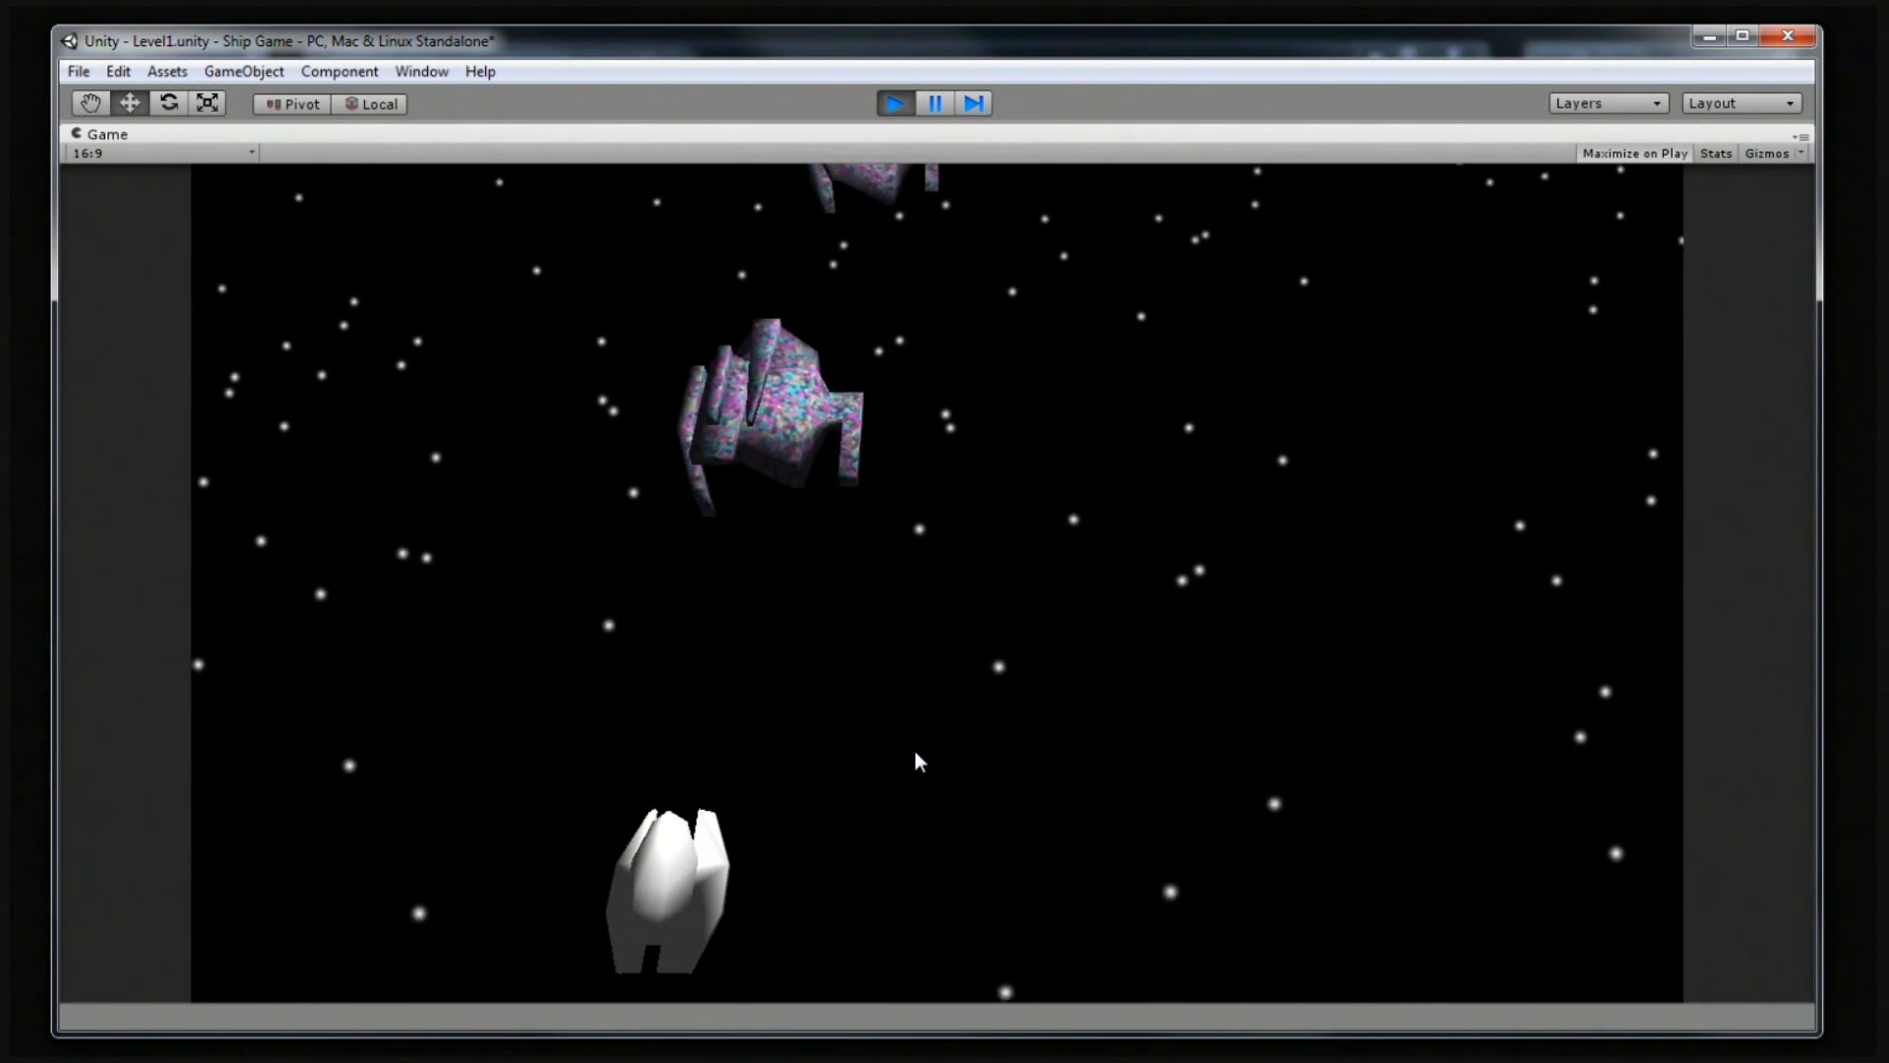
pyautogui.press('space')
pyautogui.press('Right')
pyautogui.press('Right')
pyautogui.press('space')
pyautogui.press('Right')
pyautogui.press('Right')
pyautogui.press('Left')
pyautogui.press('space')
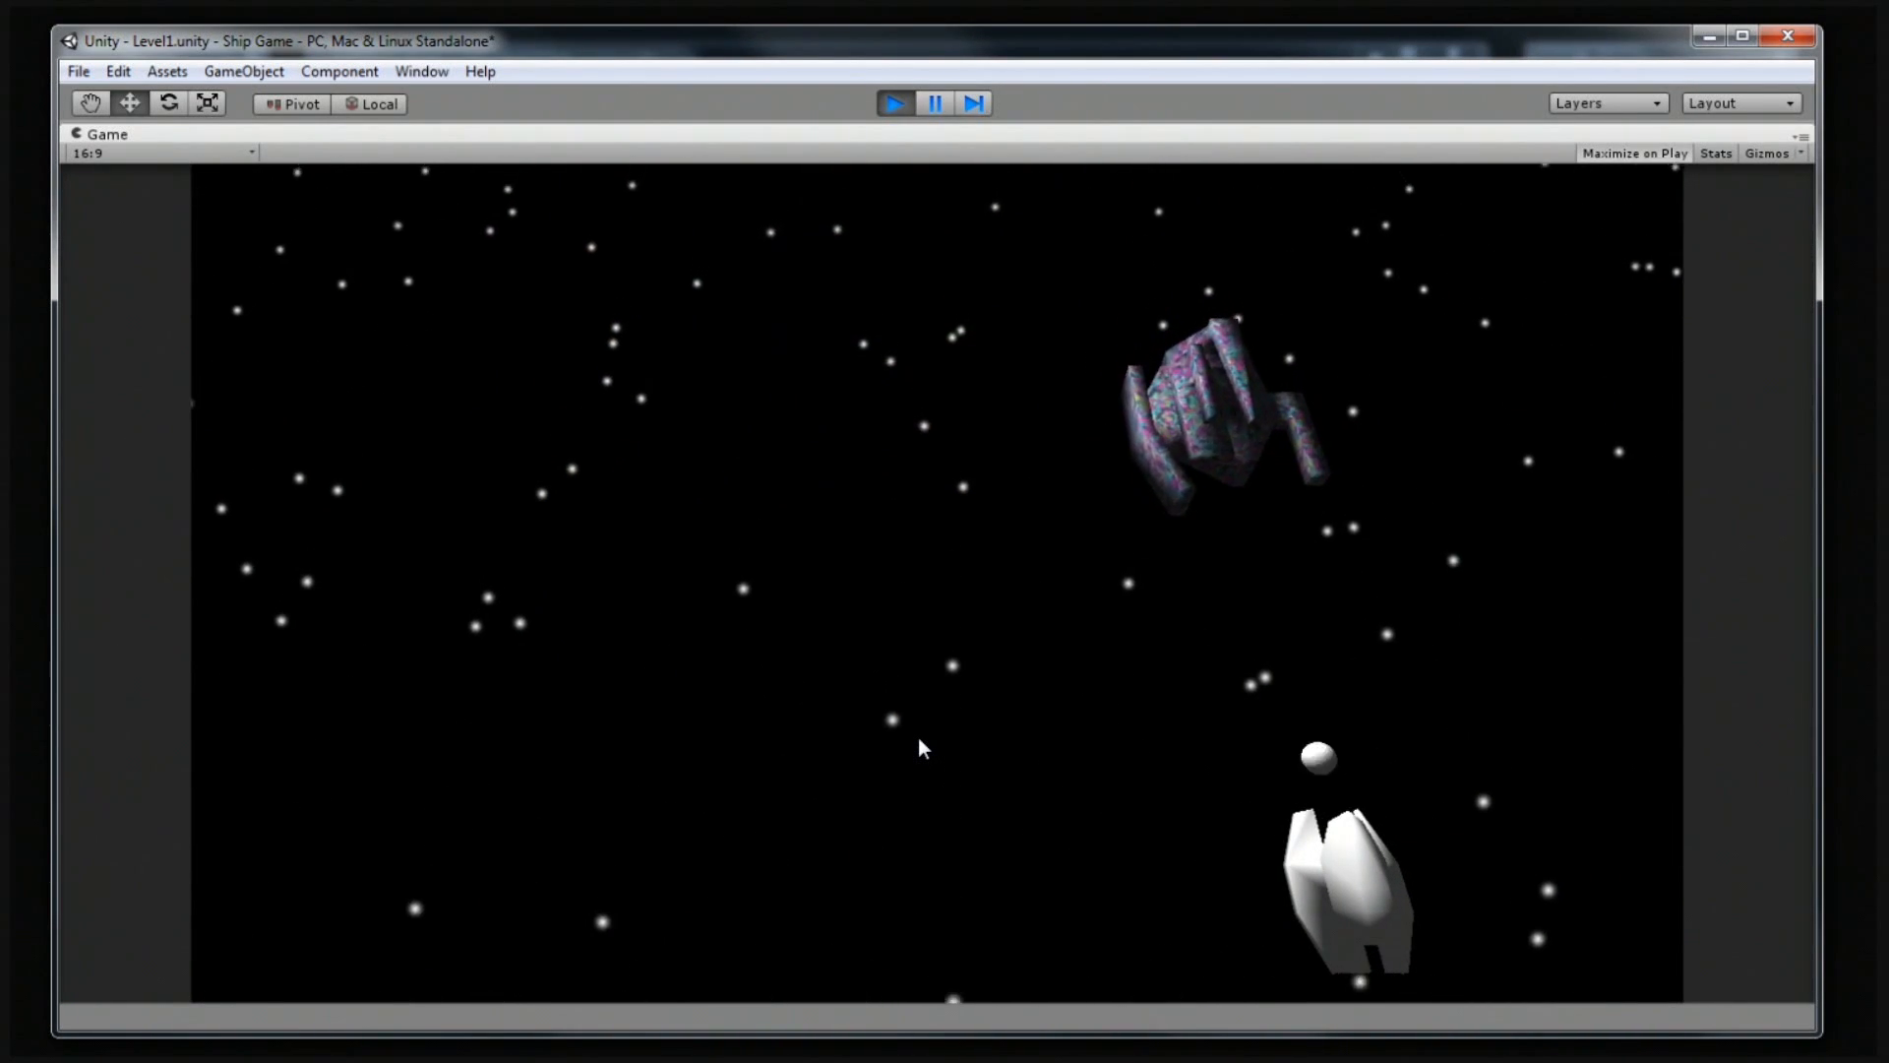
pyautogui.press('Left')
pyautogui.press('Left')
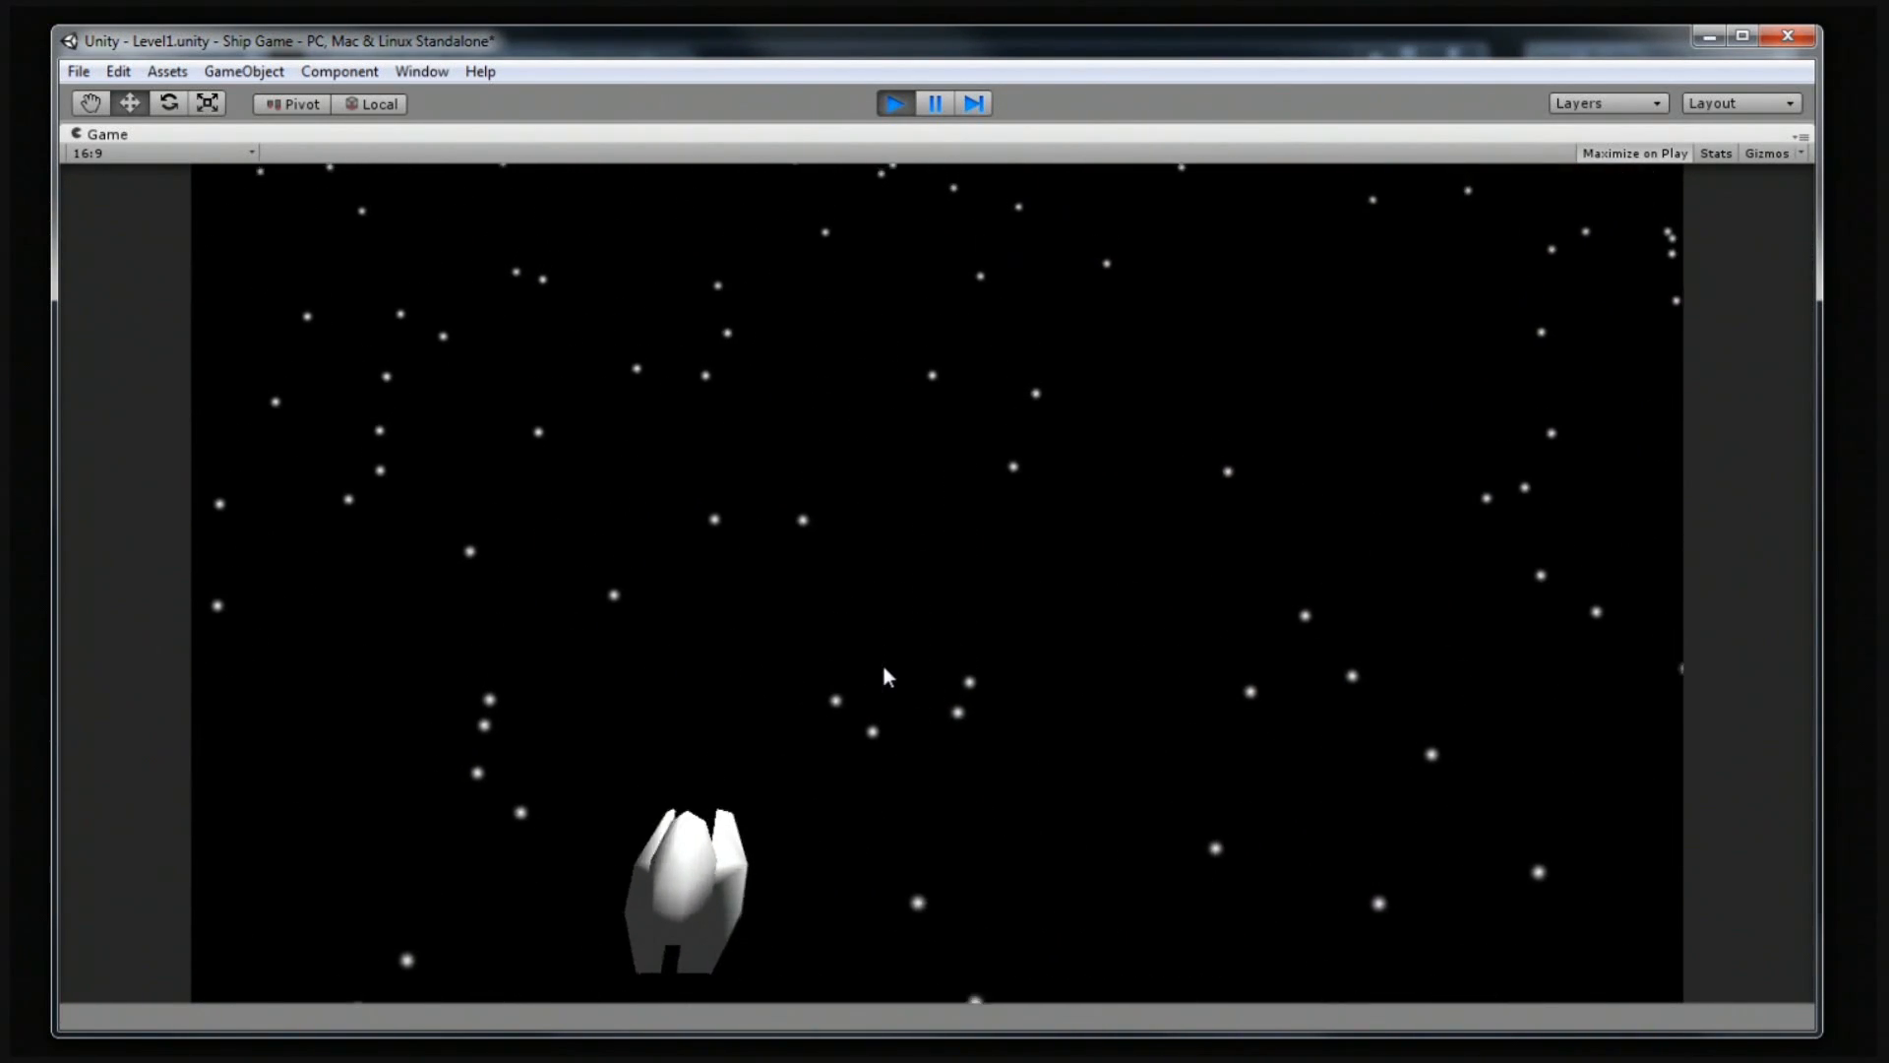
pyautogui.press('Right')
pyautogui.press('Right')
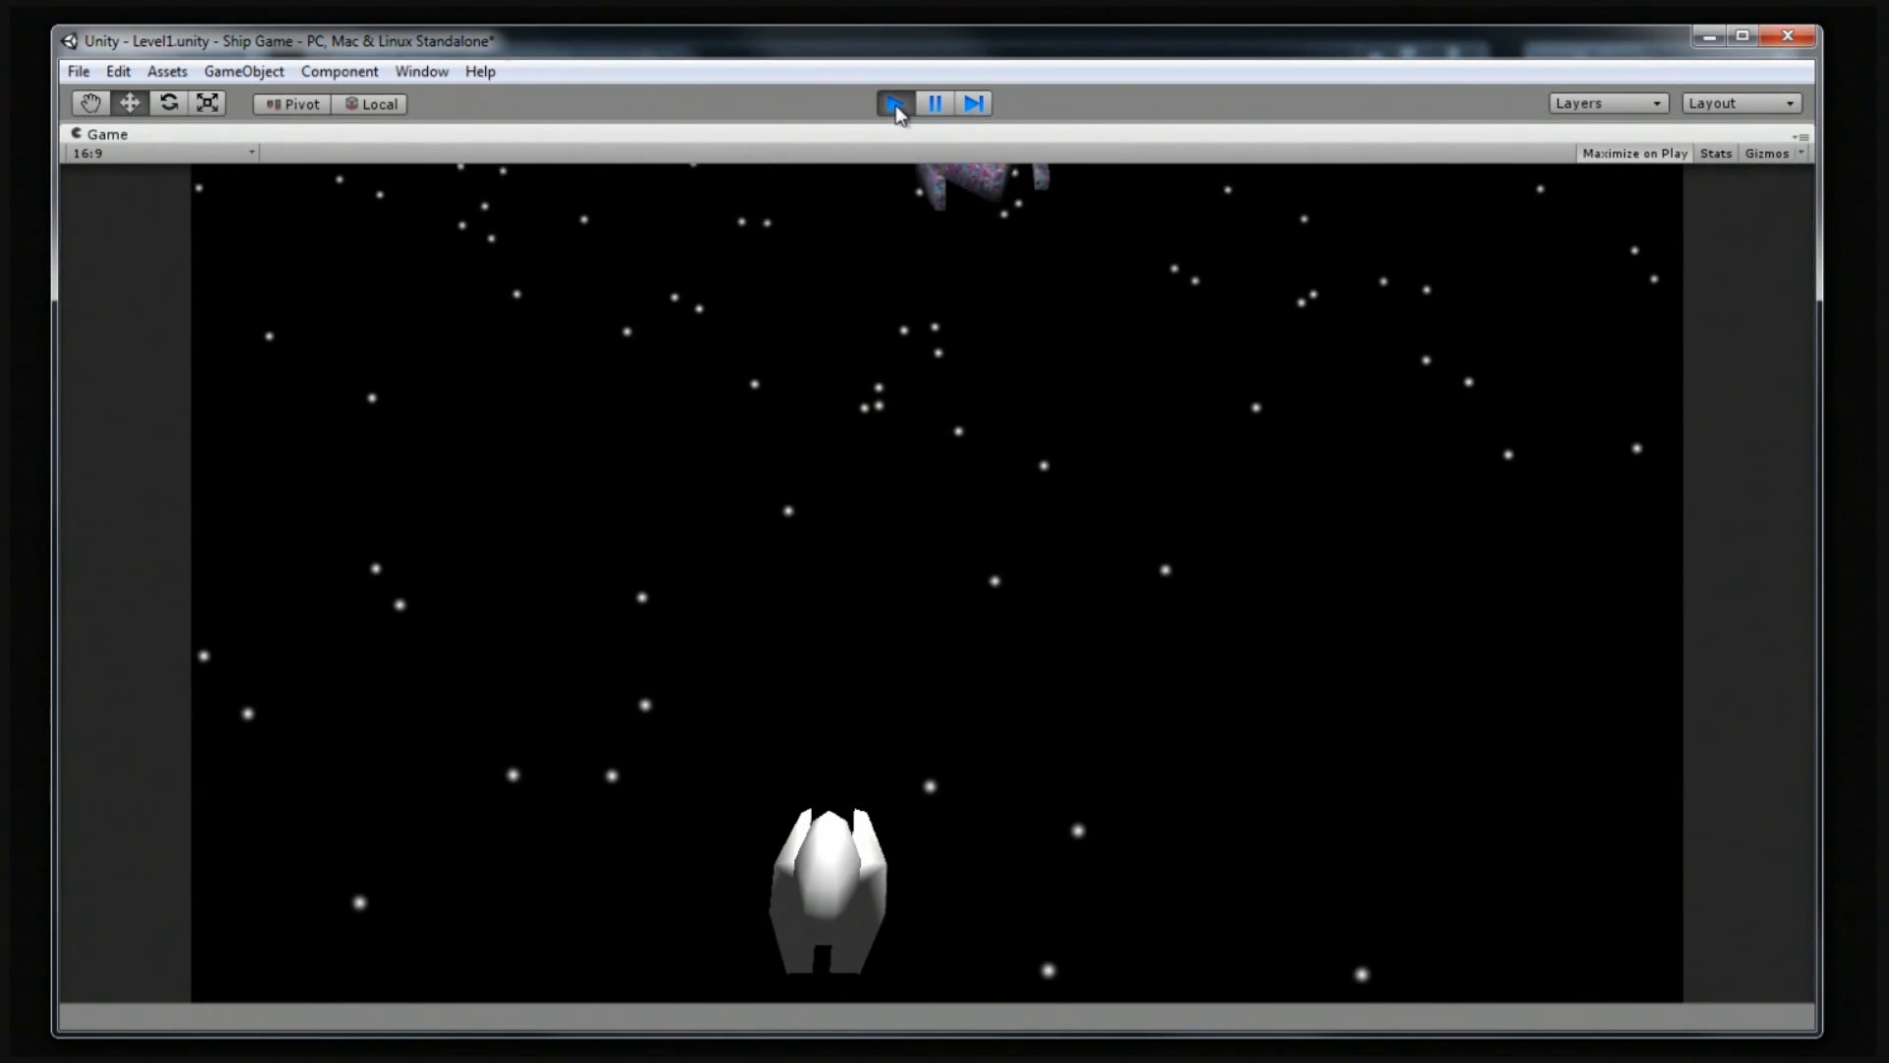
pyautogui.press('Right')
pyautogui.press('space')
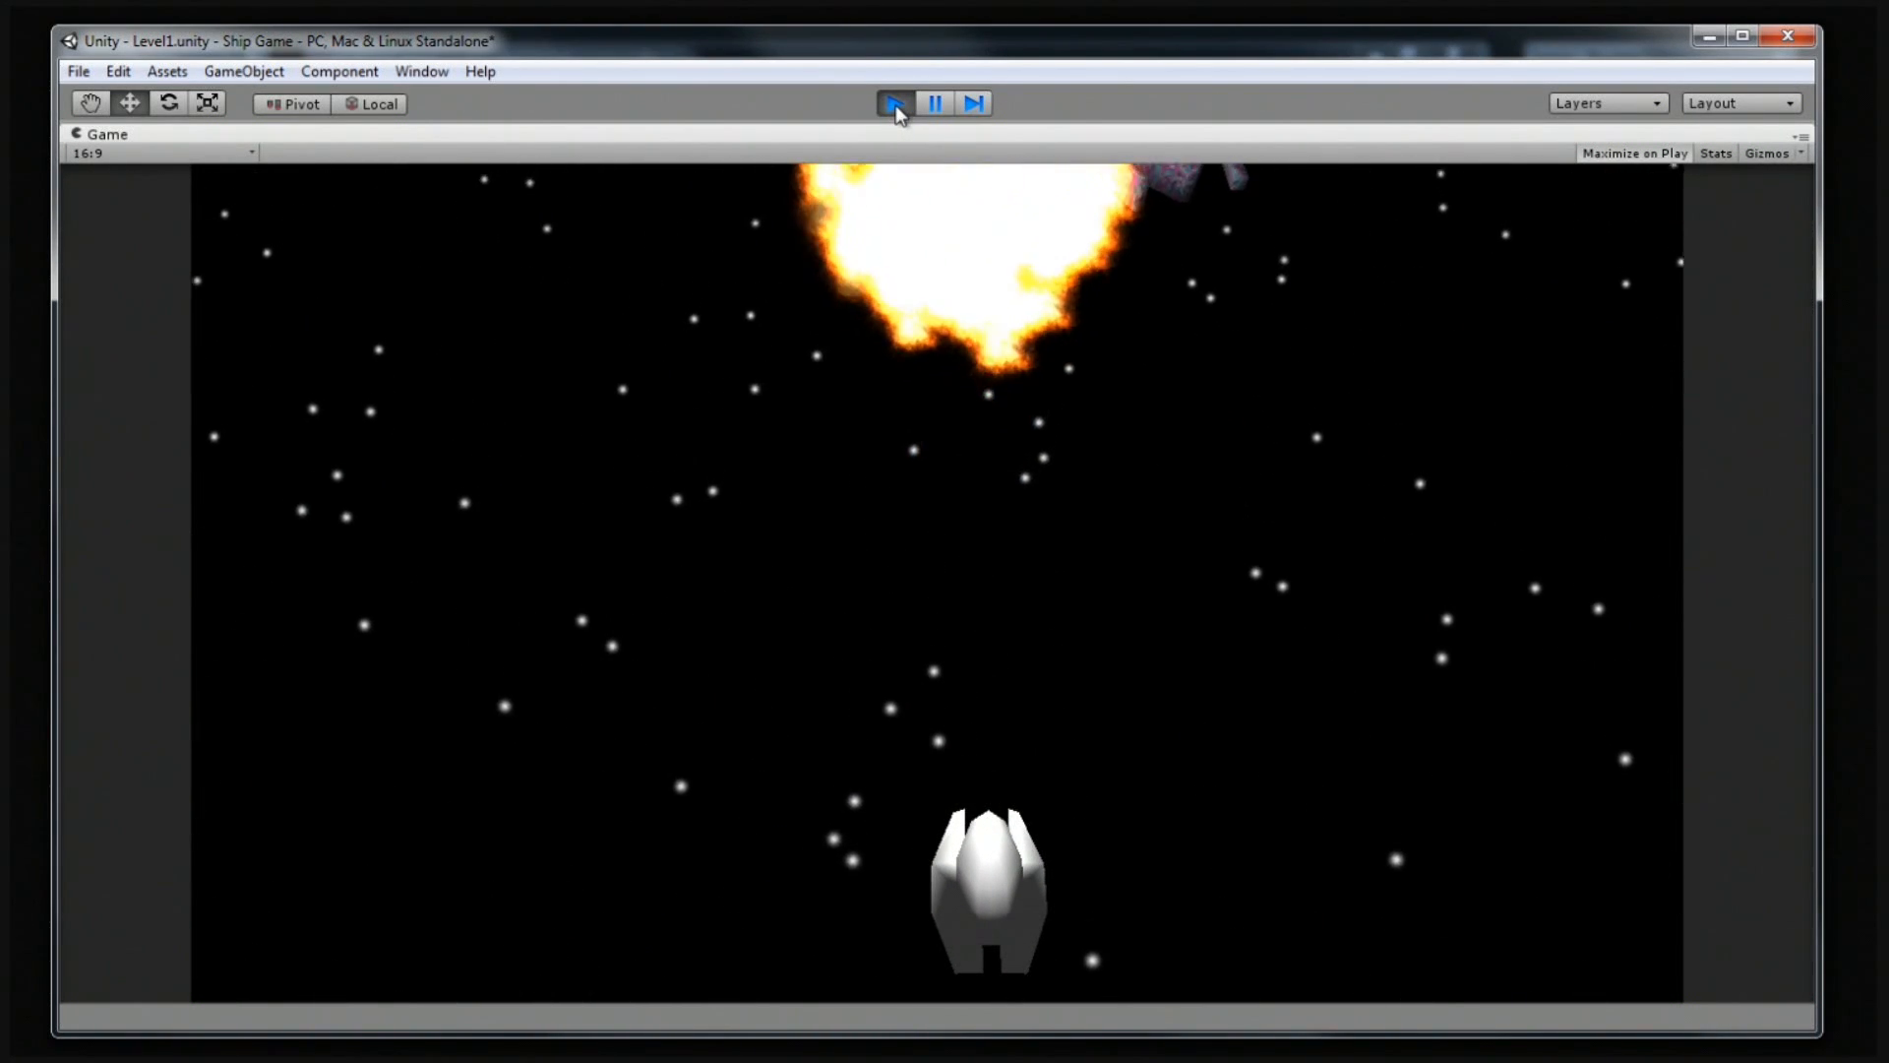
pyautogui.click(895, 106)
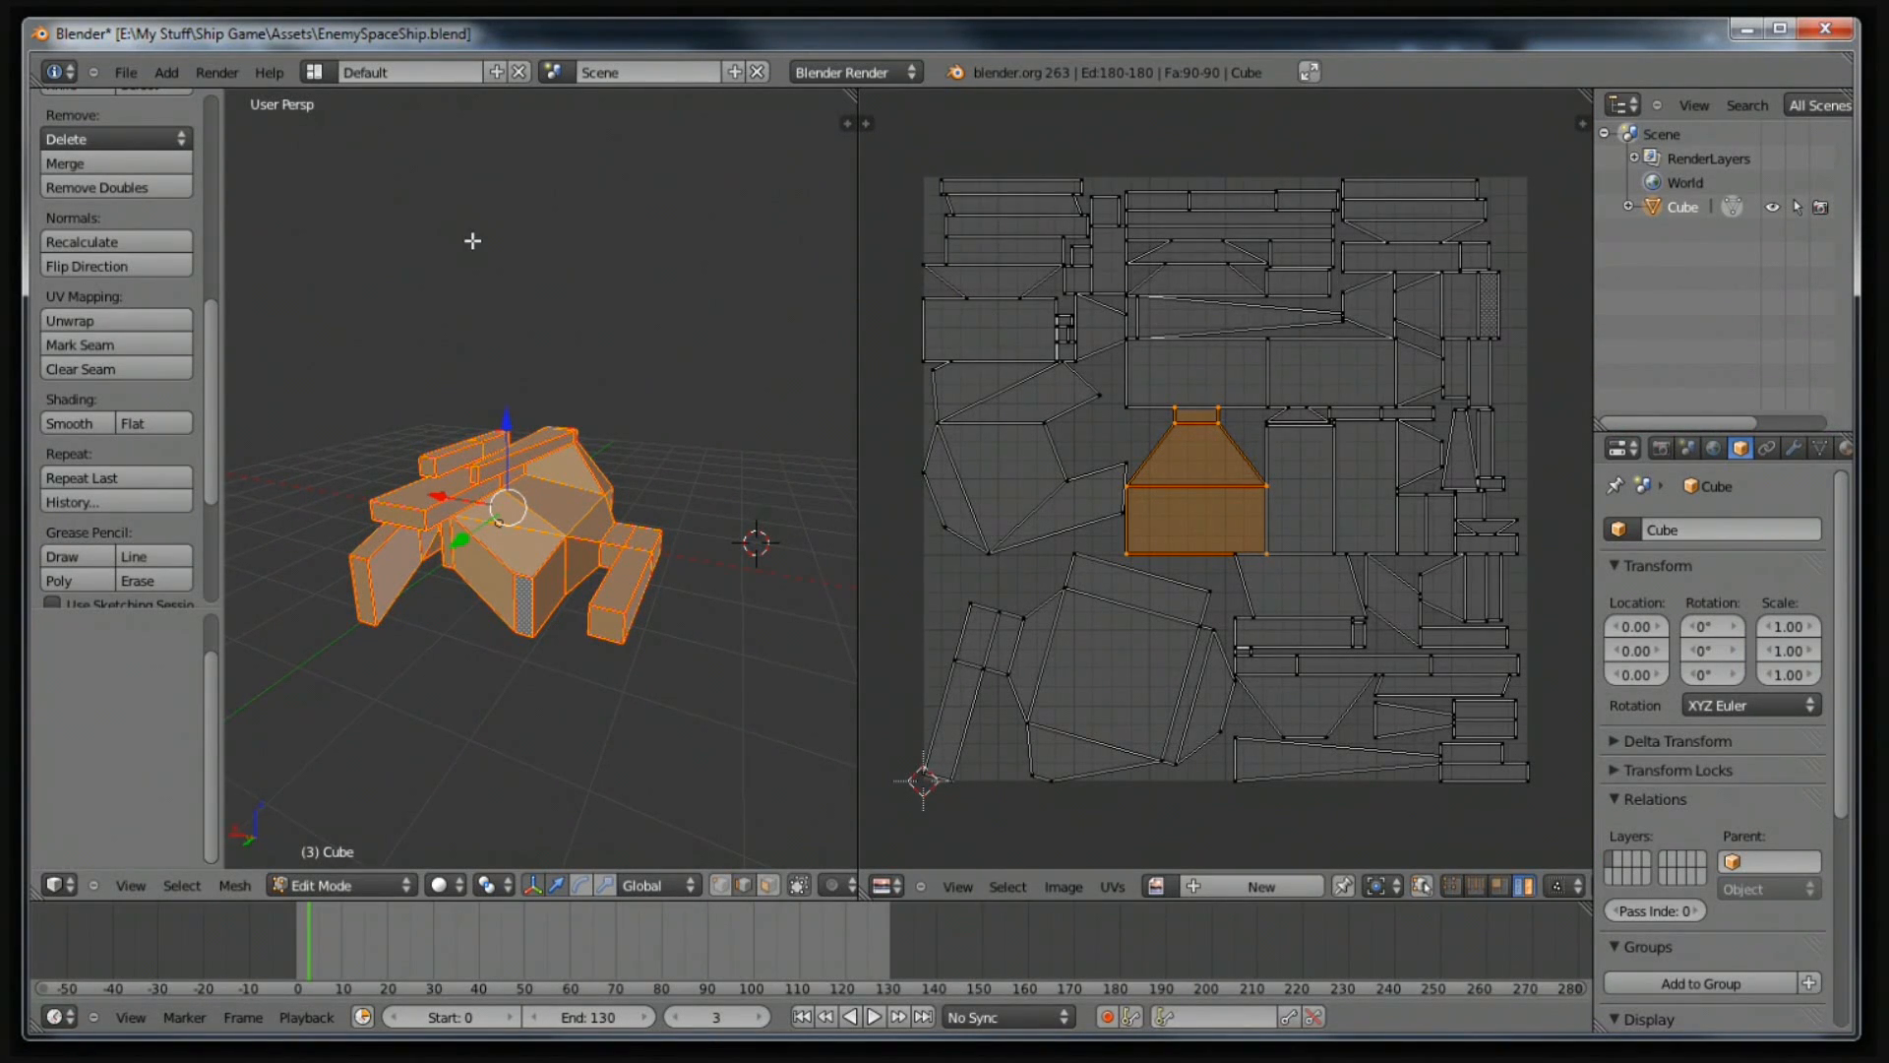
# Switch to Blender, save over EnemySpaceShip.blend and open PlayerShip.blend from the Ship Game Assets folder.
pyautogui.hotkey('ctrl', 's')
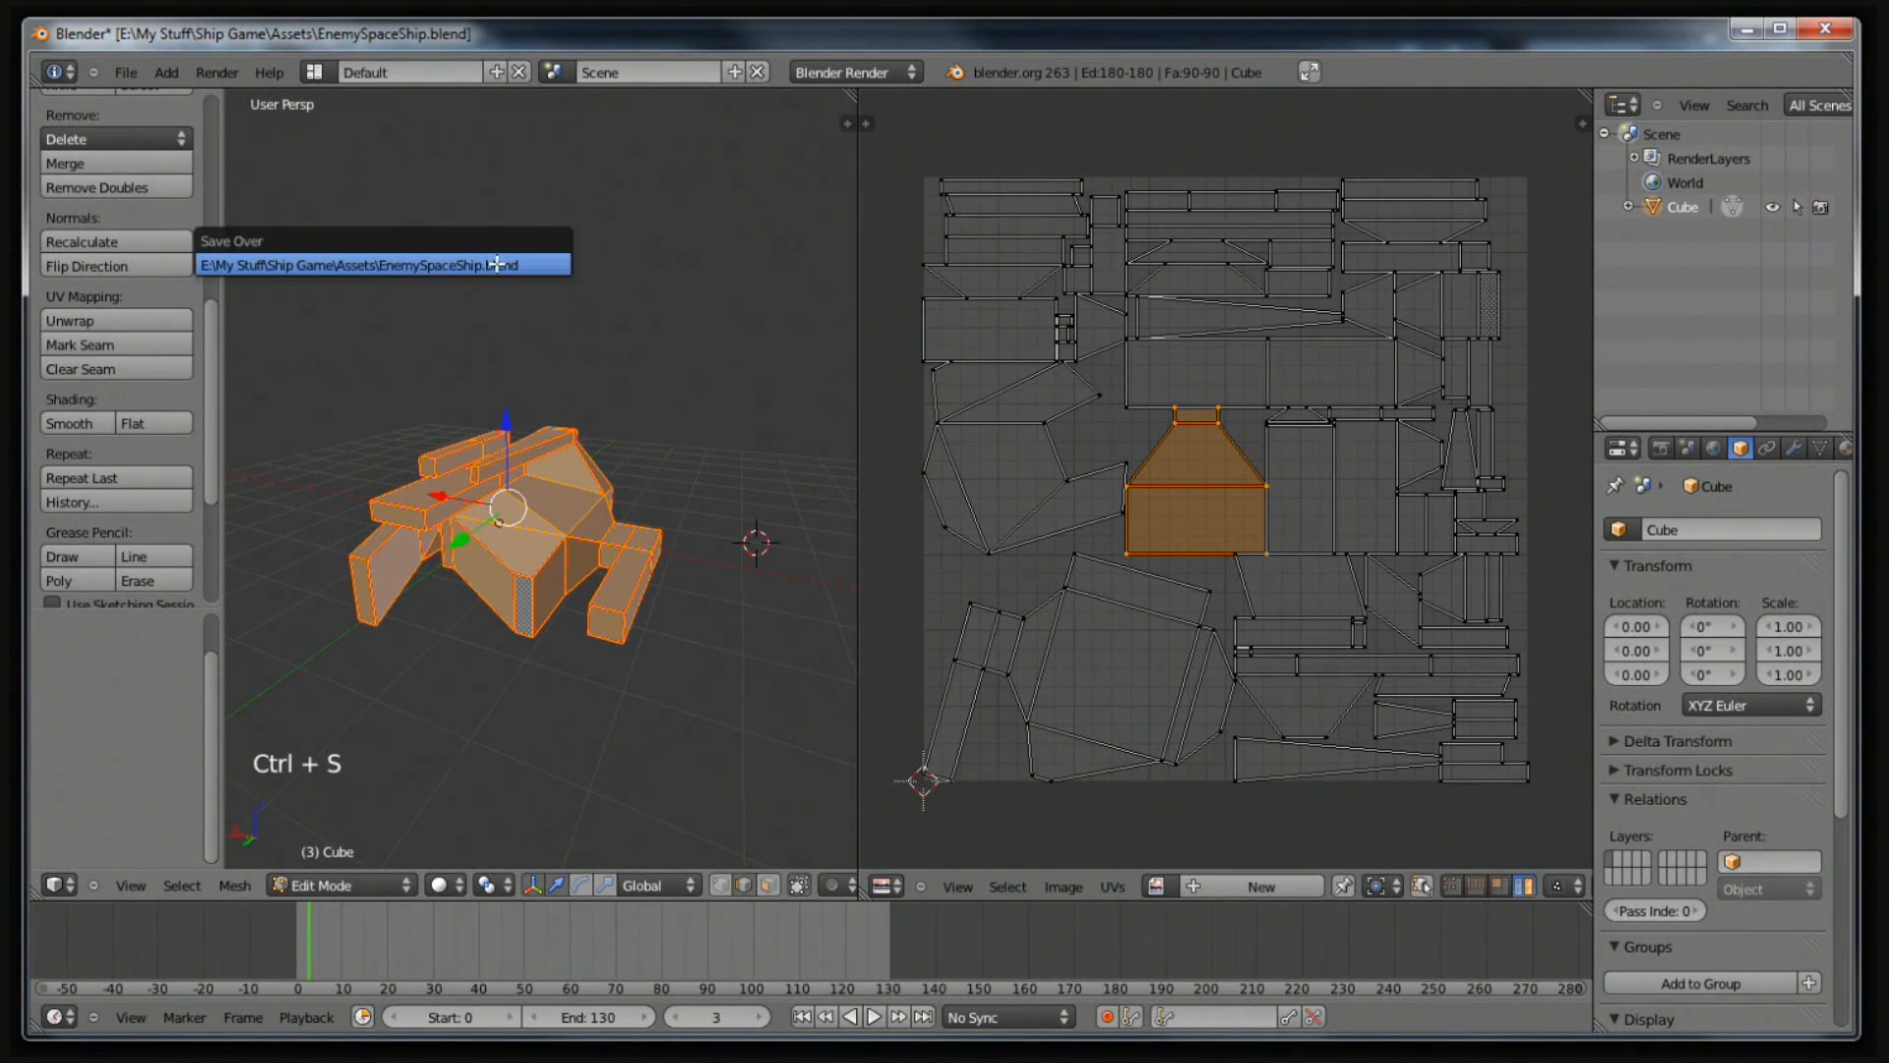
pyautogui.click(498, 264)
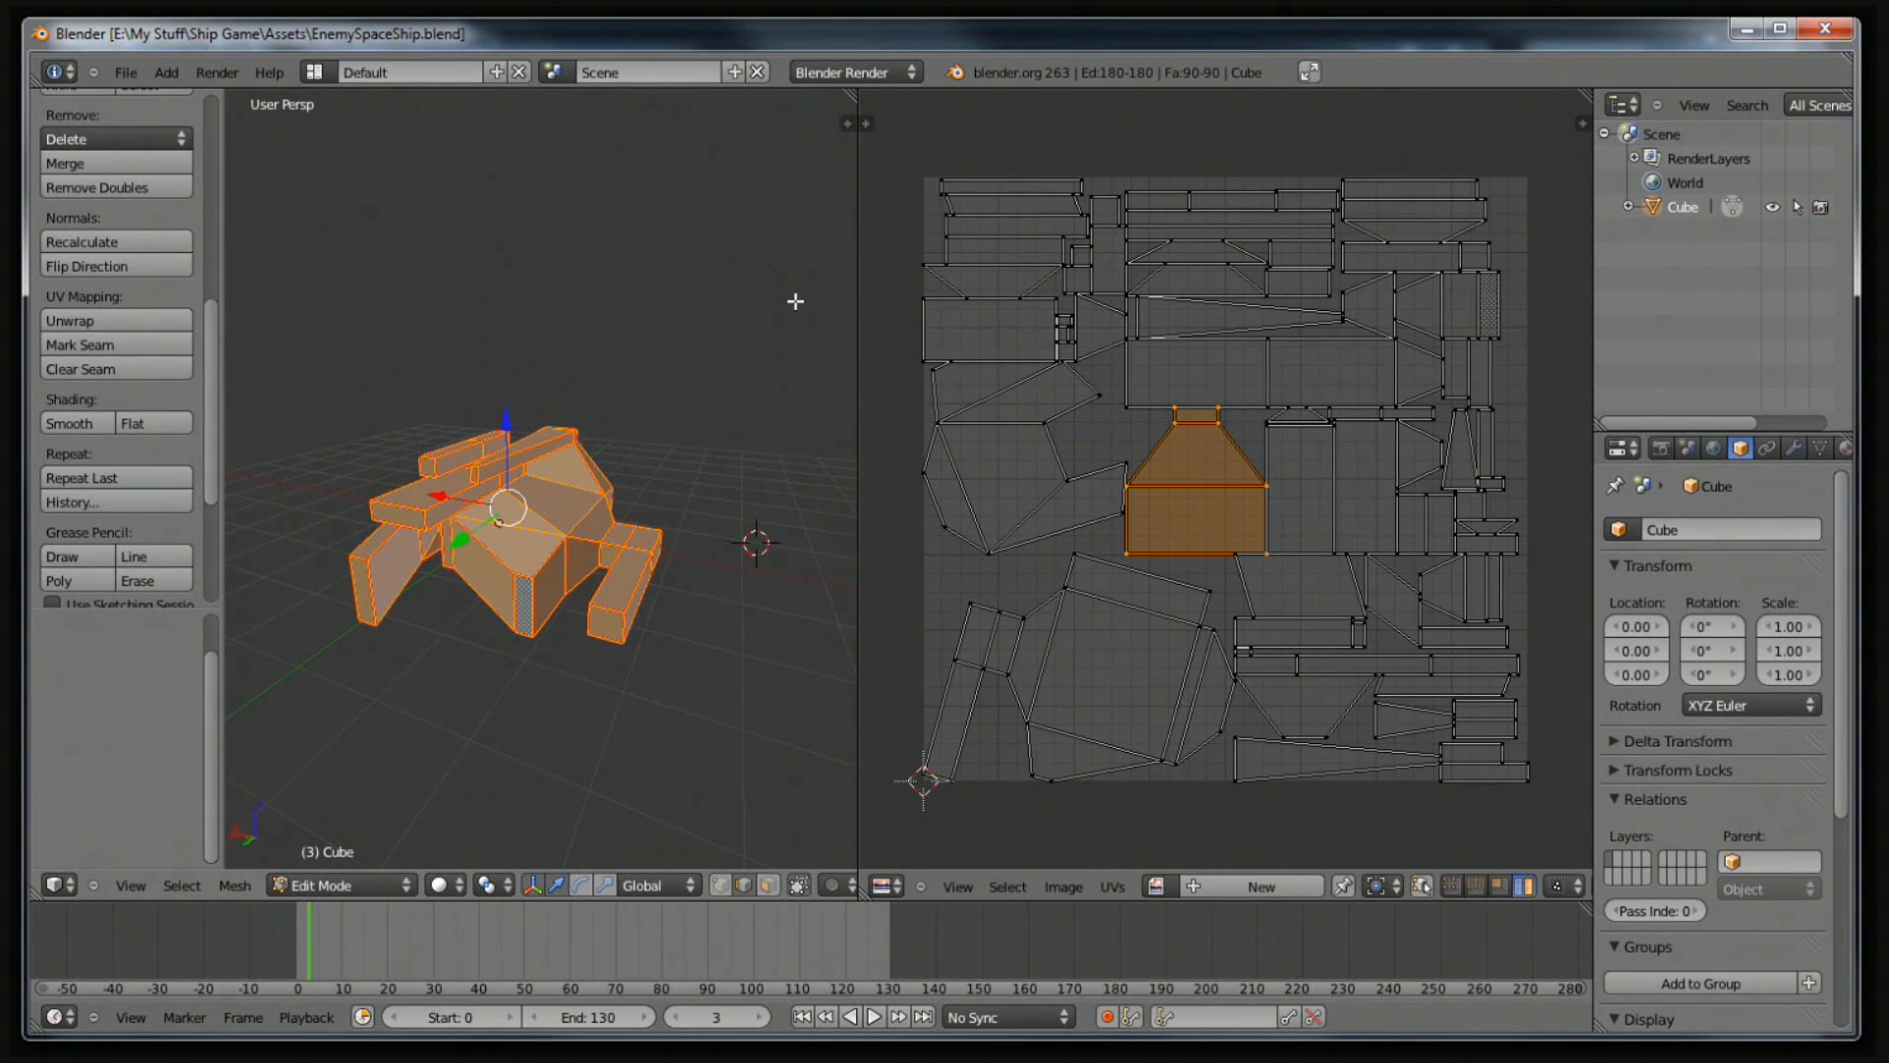
pyautogui.hotkey('ctrl', 'o')
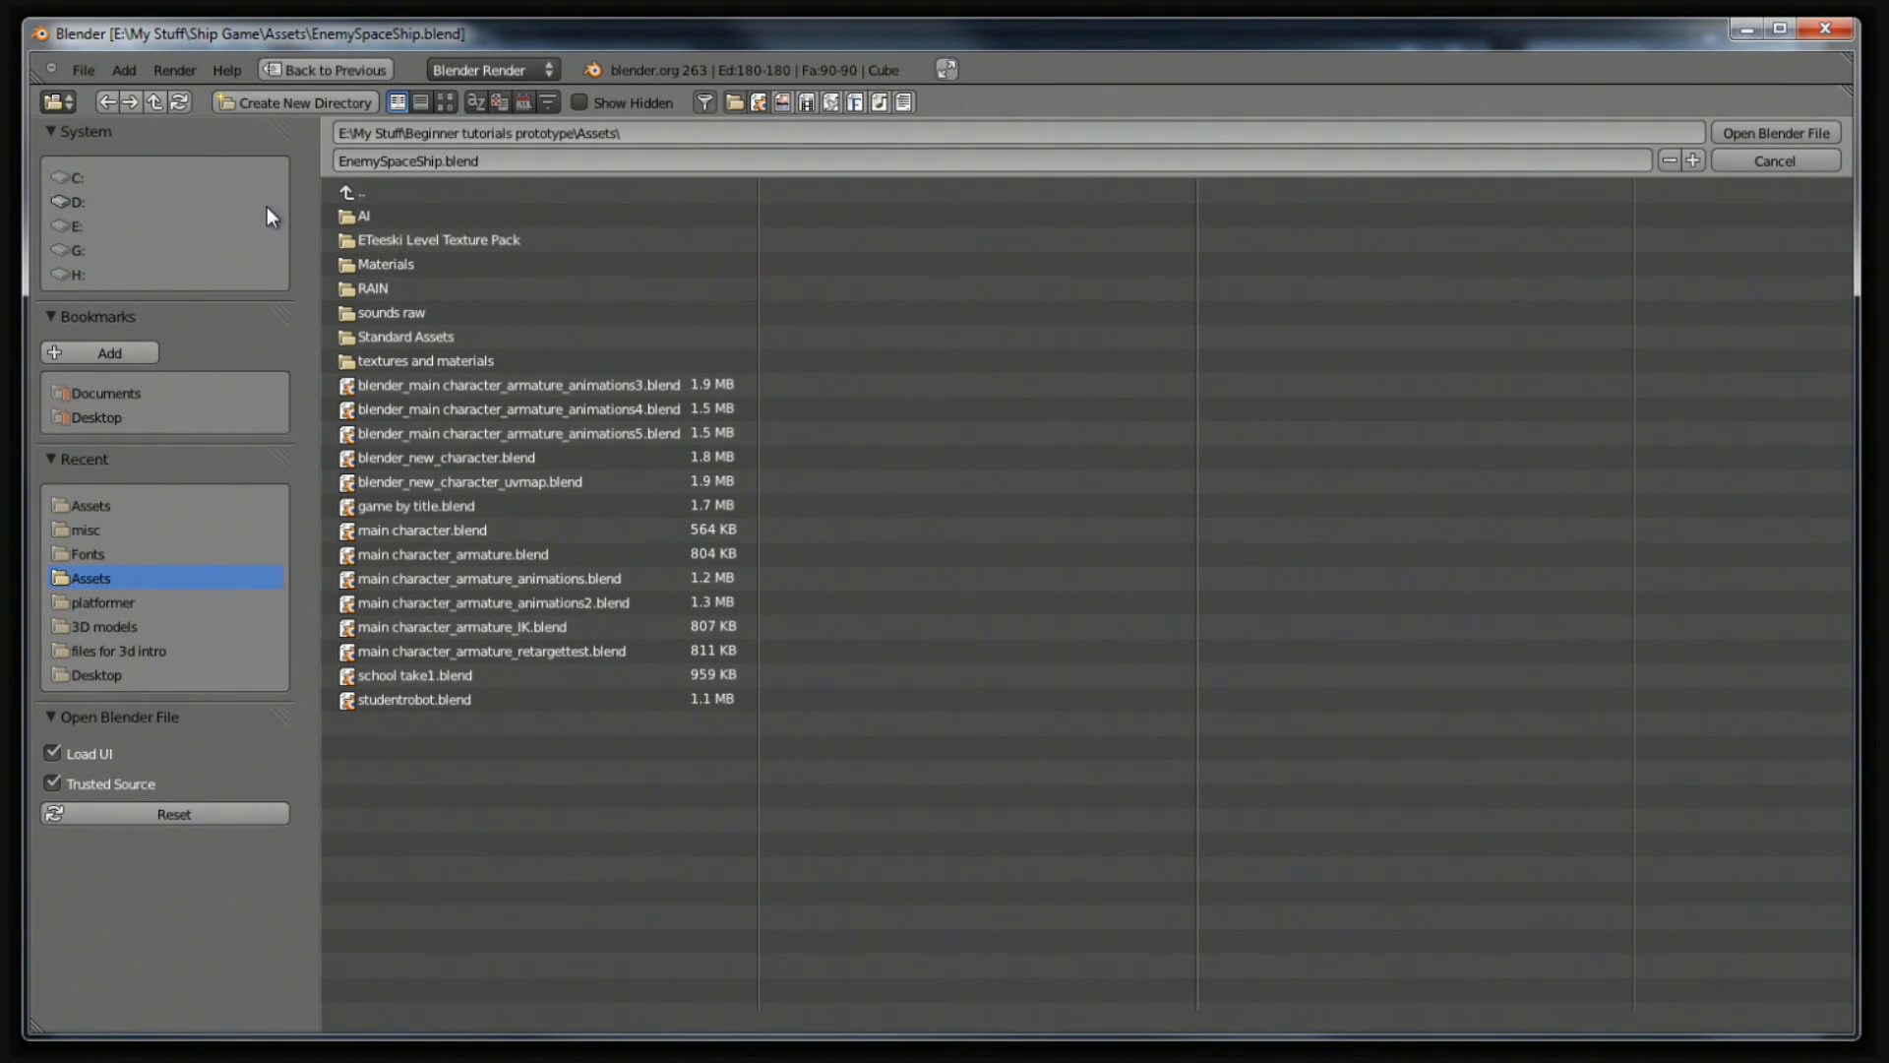
pyautogui.click(83, 506)
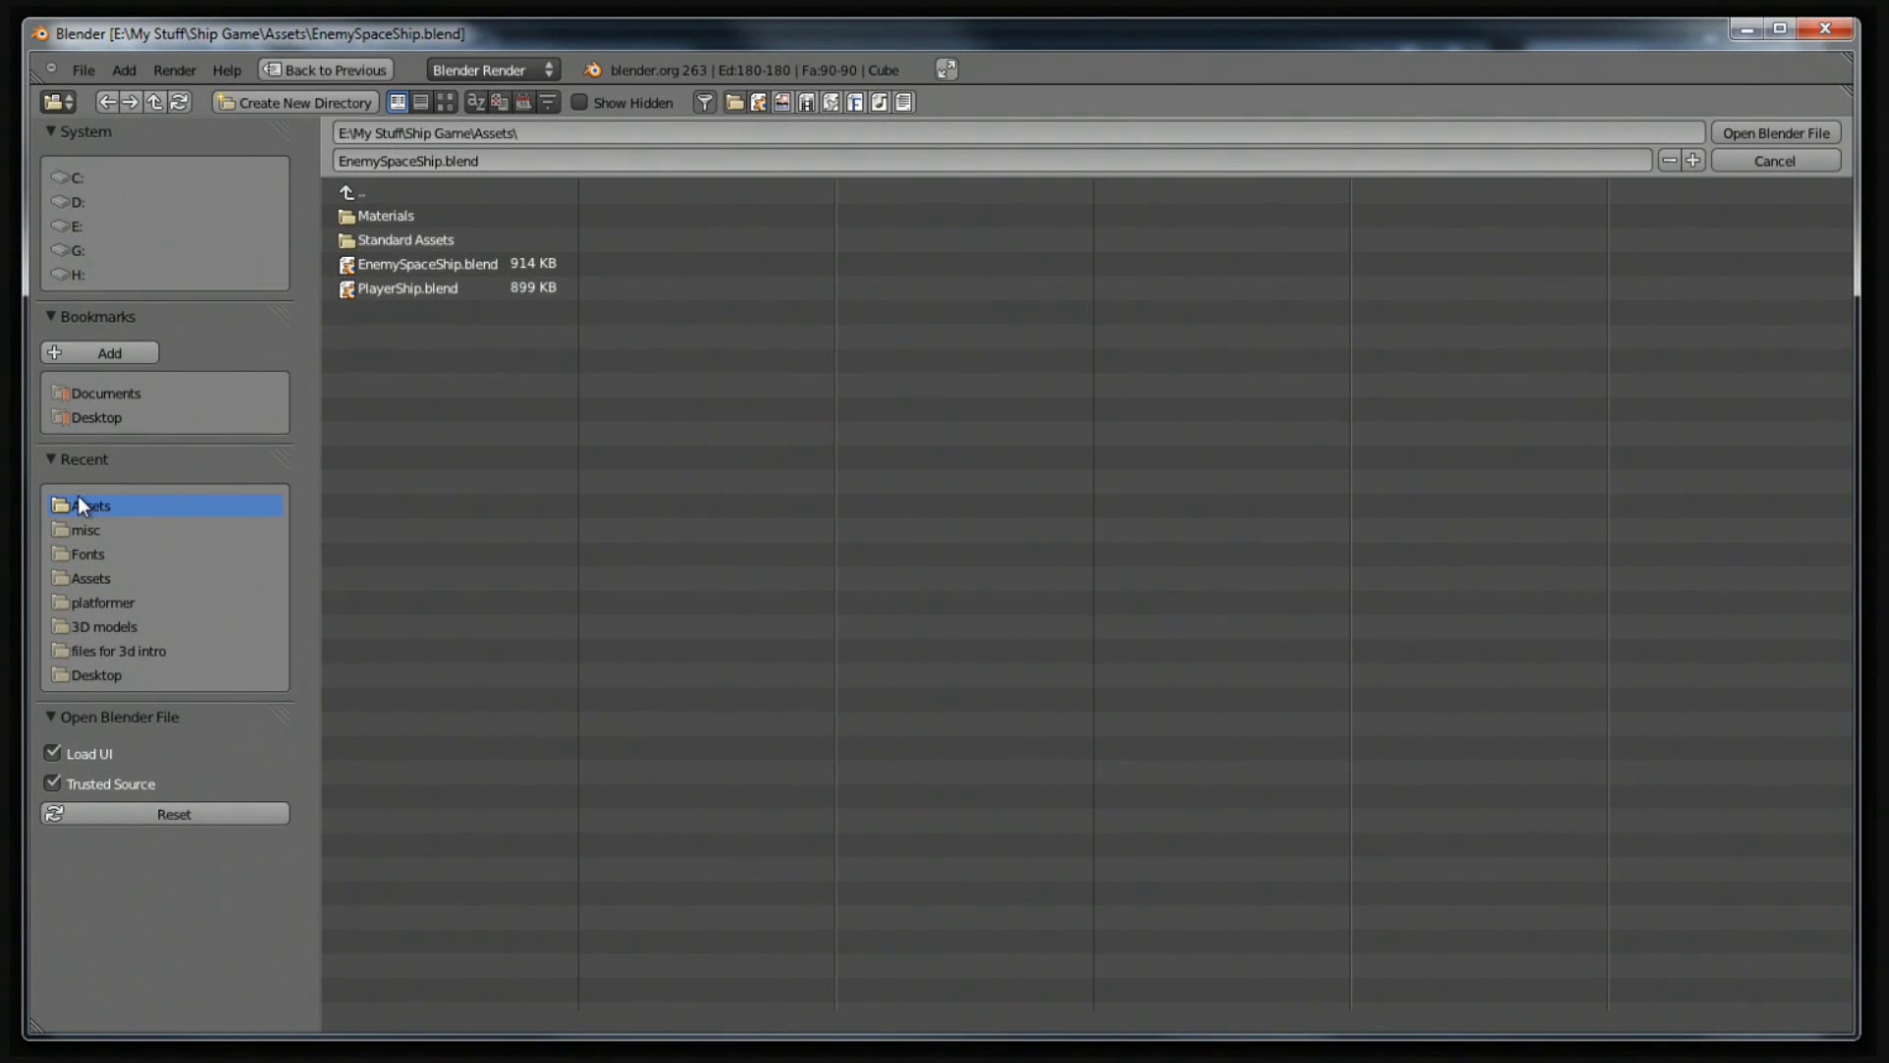
pyautogui.click(431, 288)
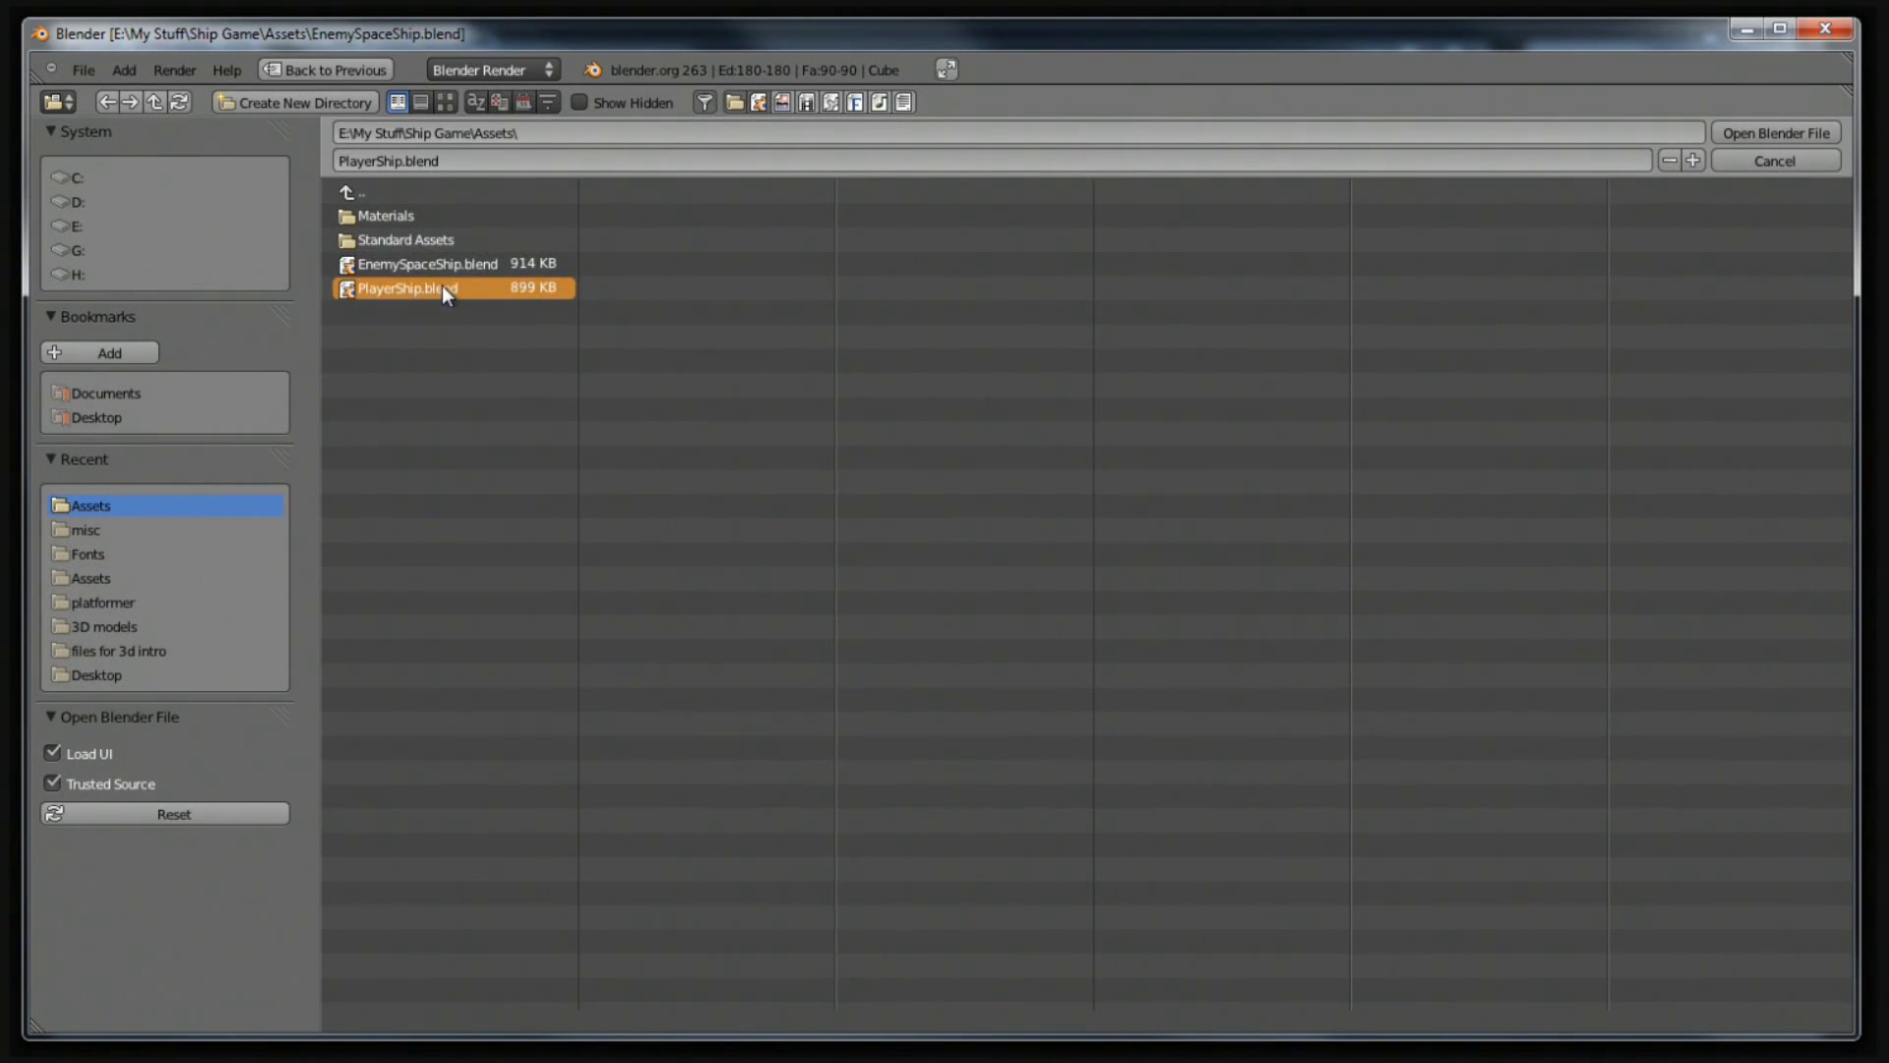
pyautogui.doubleClick(441, 286)
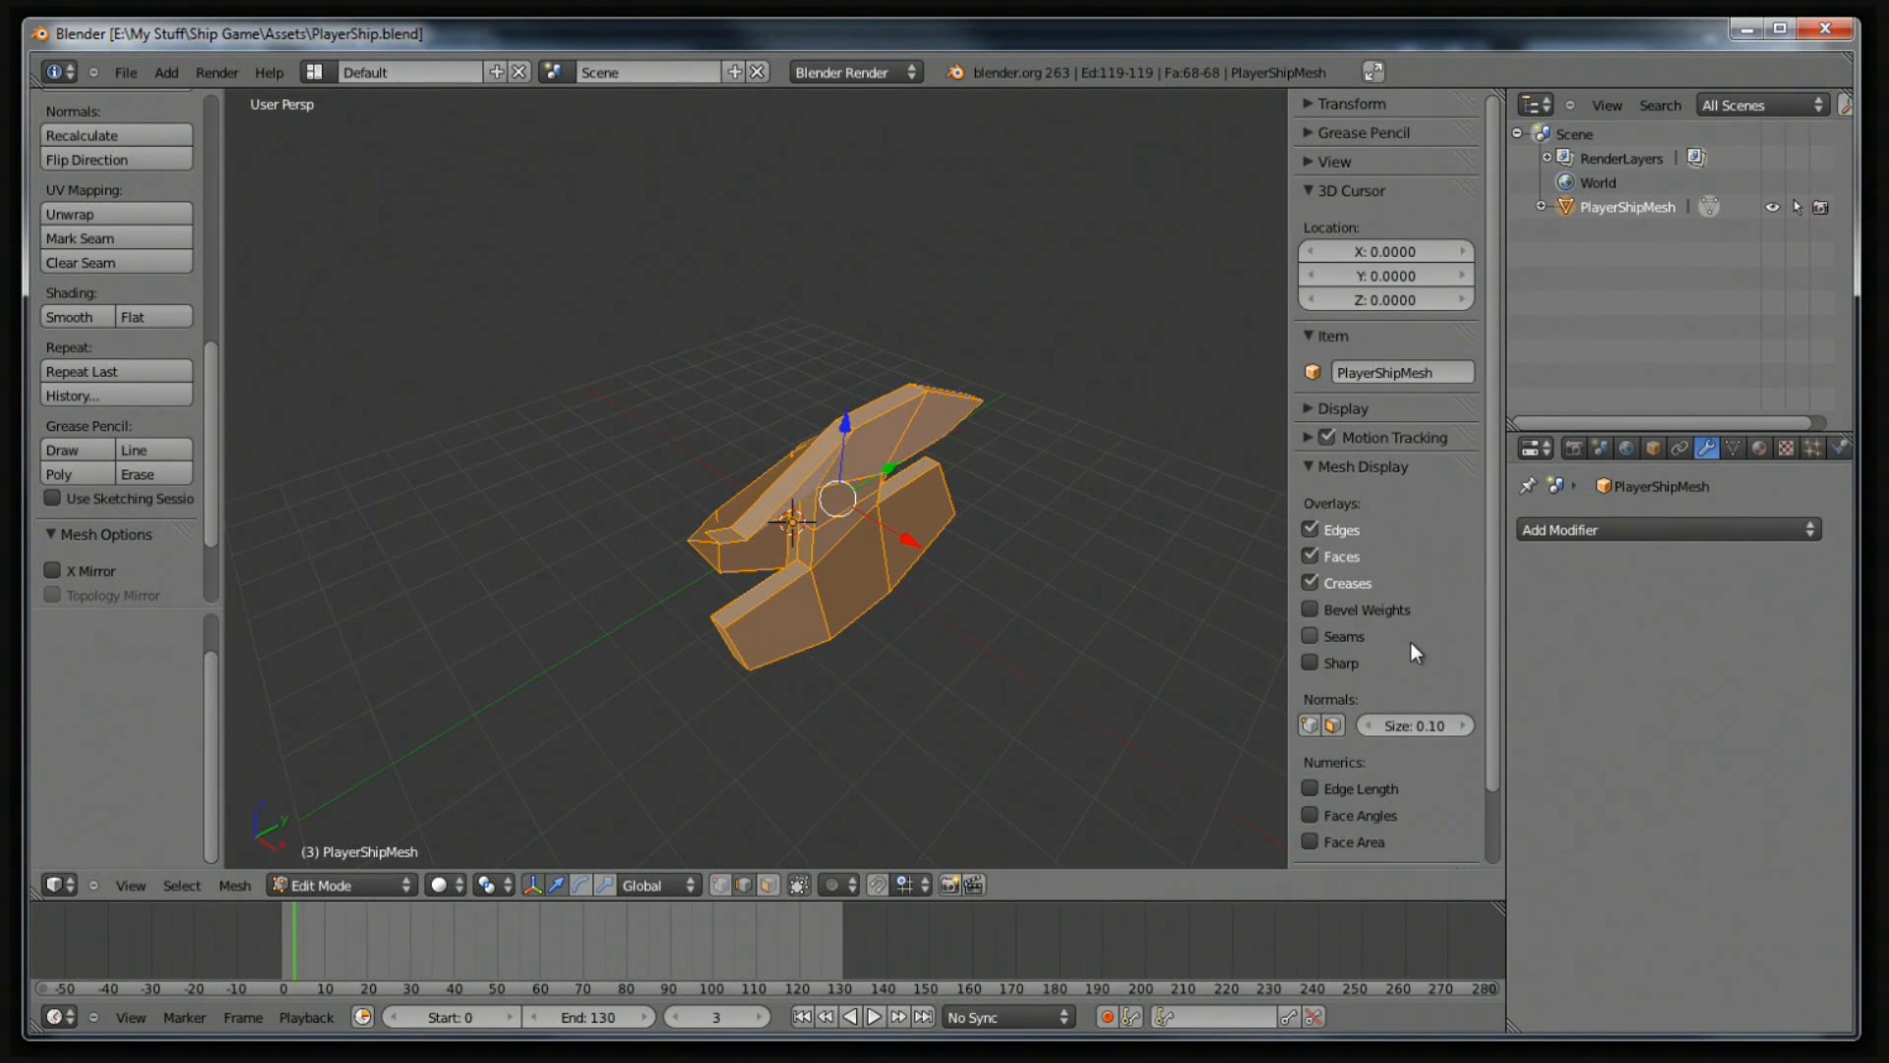
# Start the Screencast Keys display and hide the 3D view's properties sidebar.
pyautogui.scroll(-2, 1411, 642)
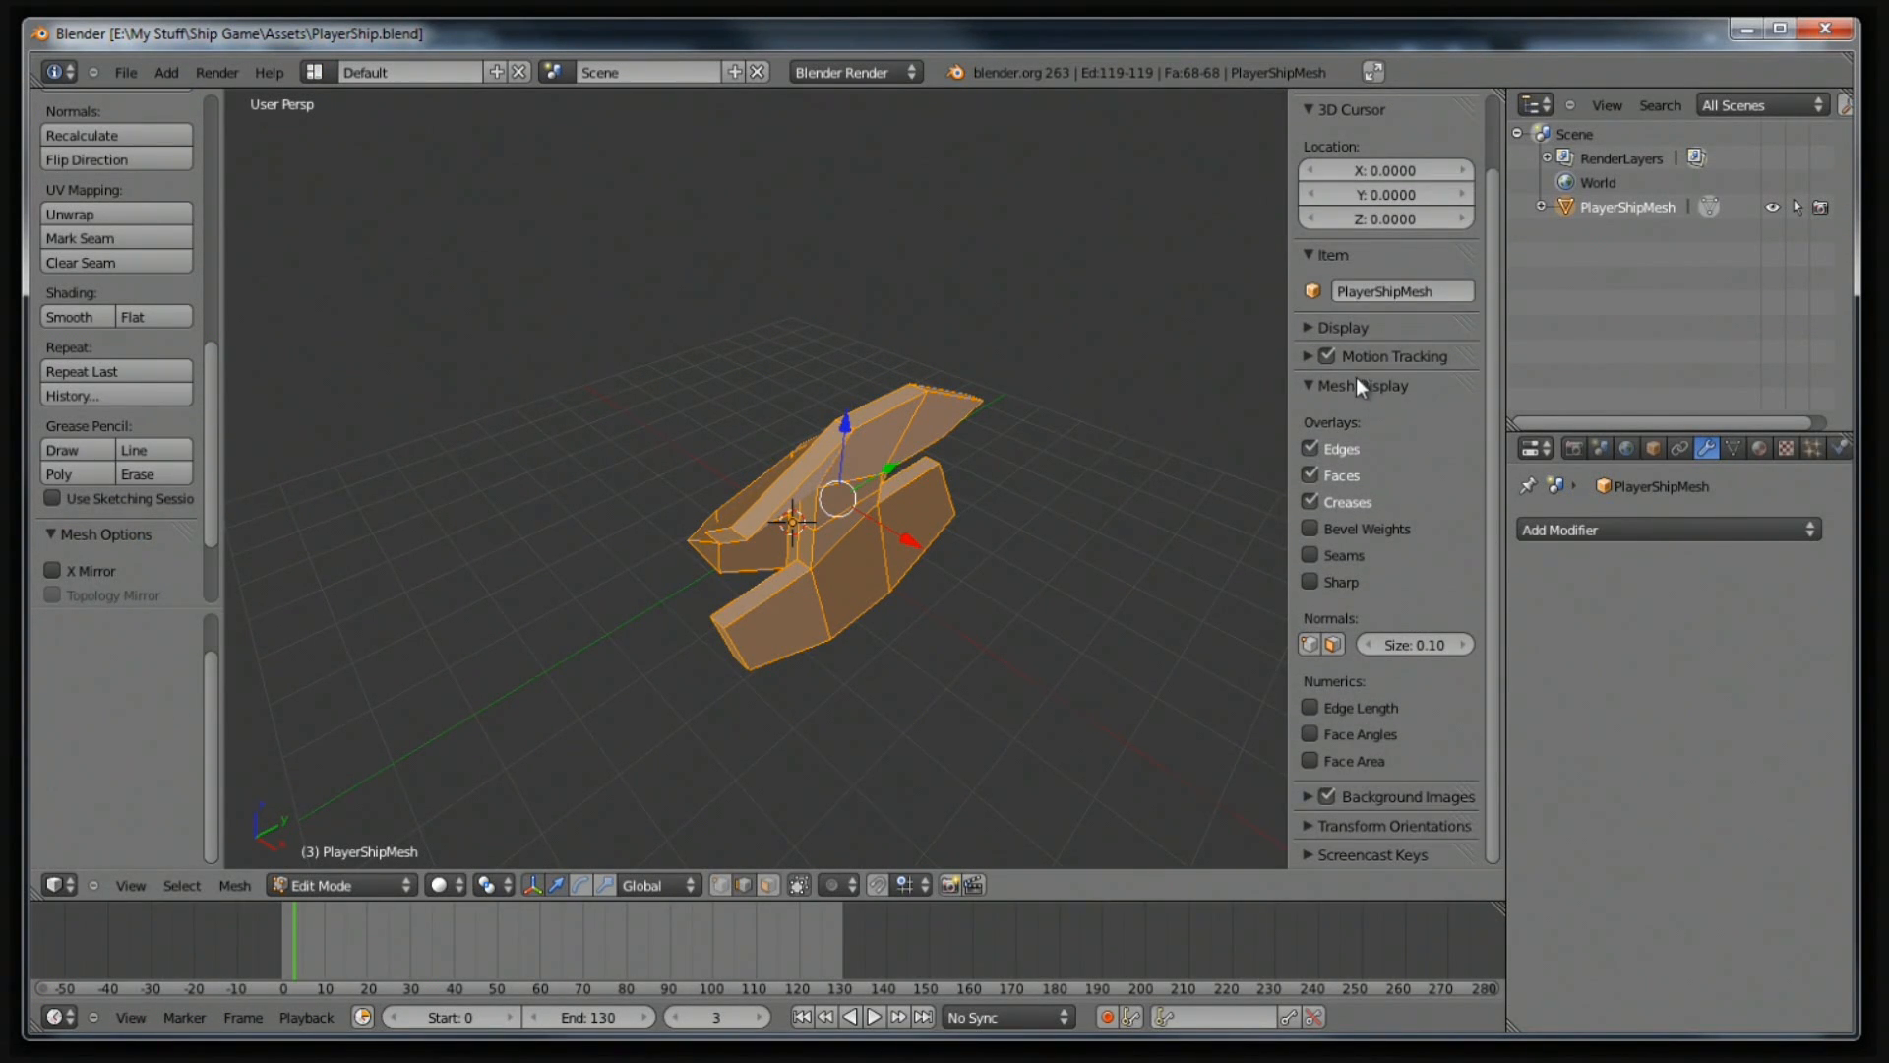
pyautogui.click(1344, 856)
pyautogui.scroll(-4, 1388, 832)
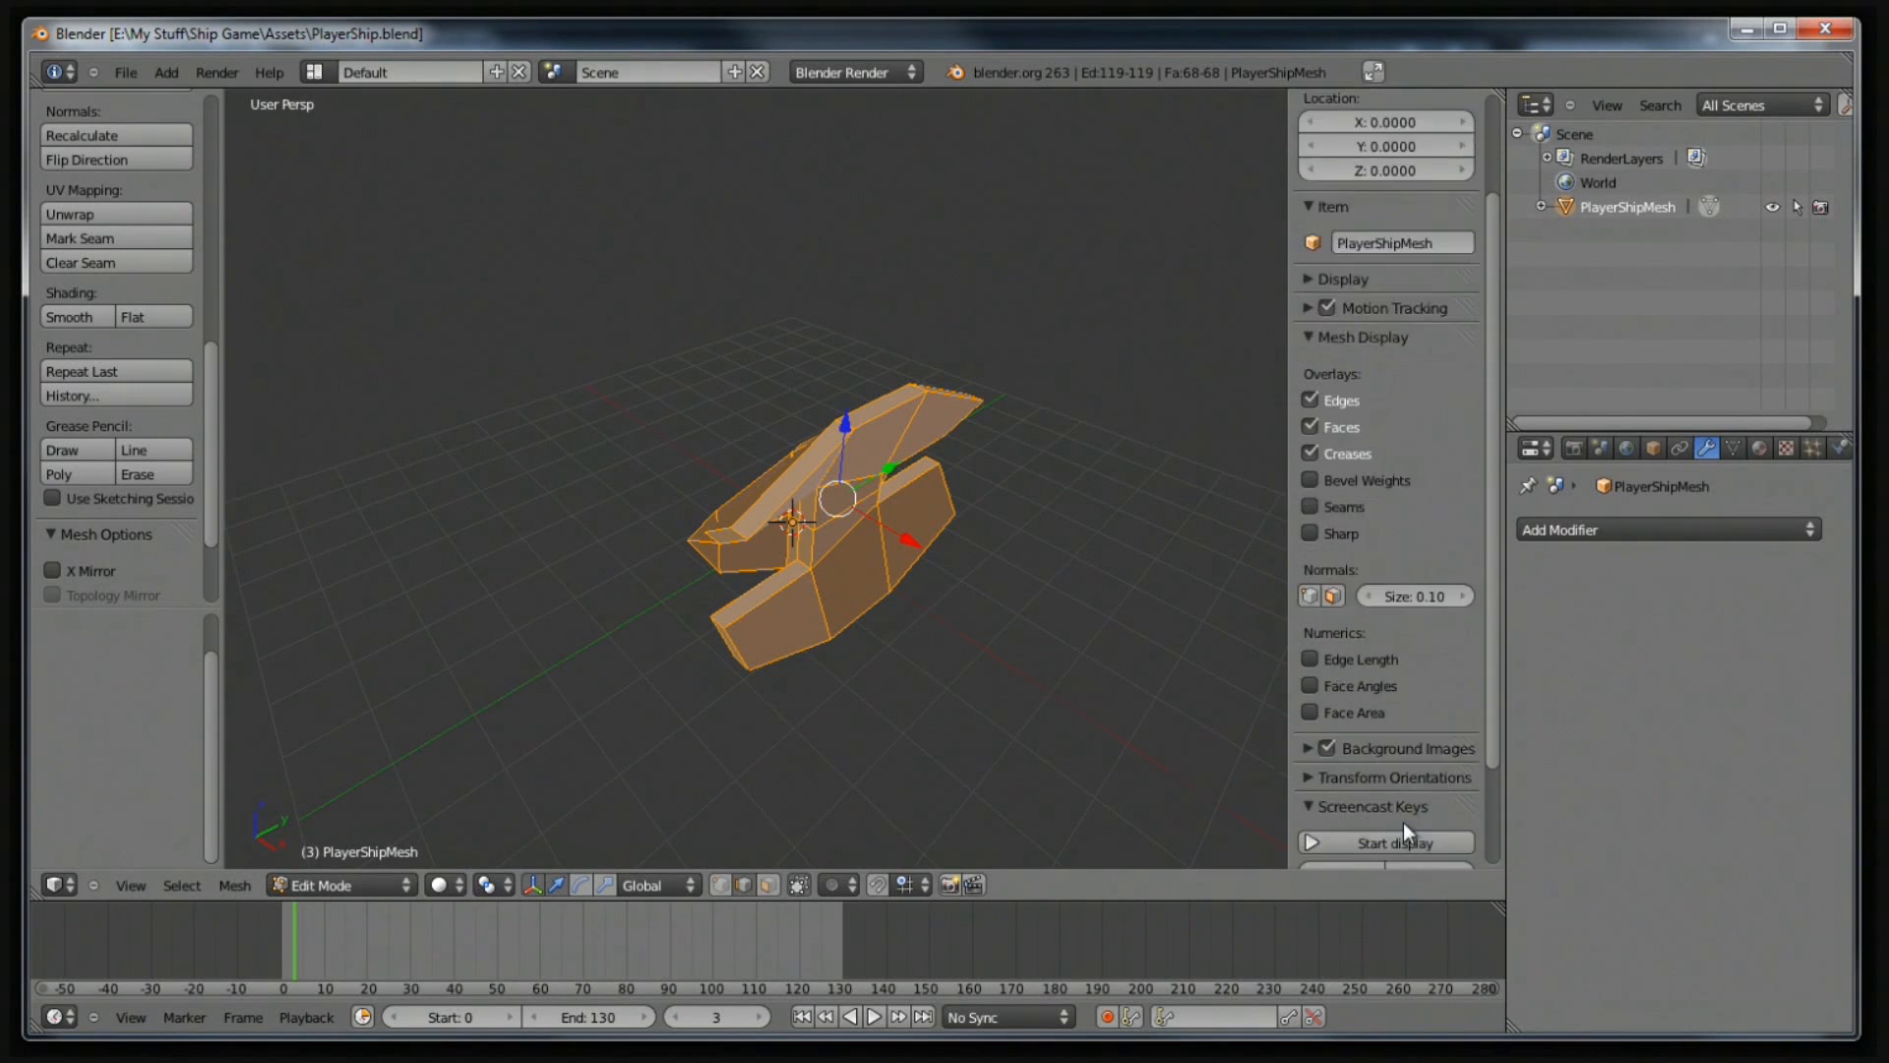
pyautogui.click(1432, 714)
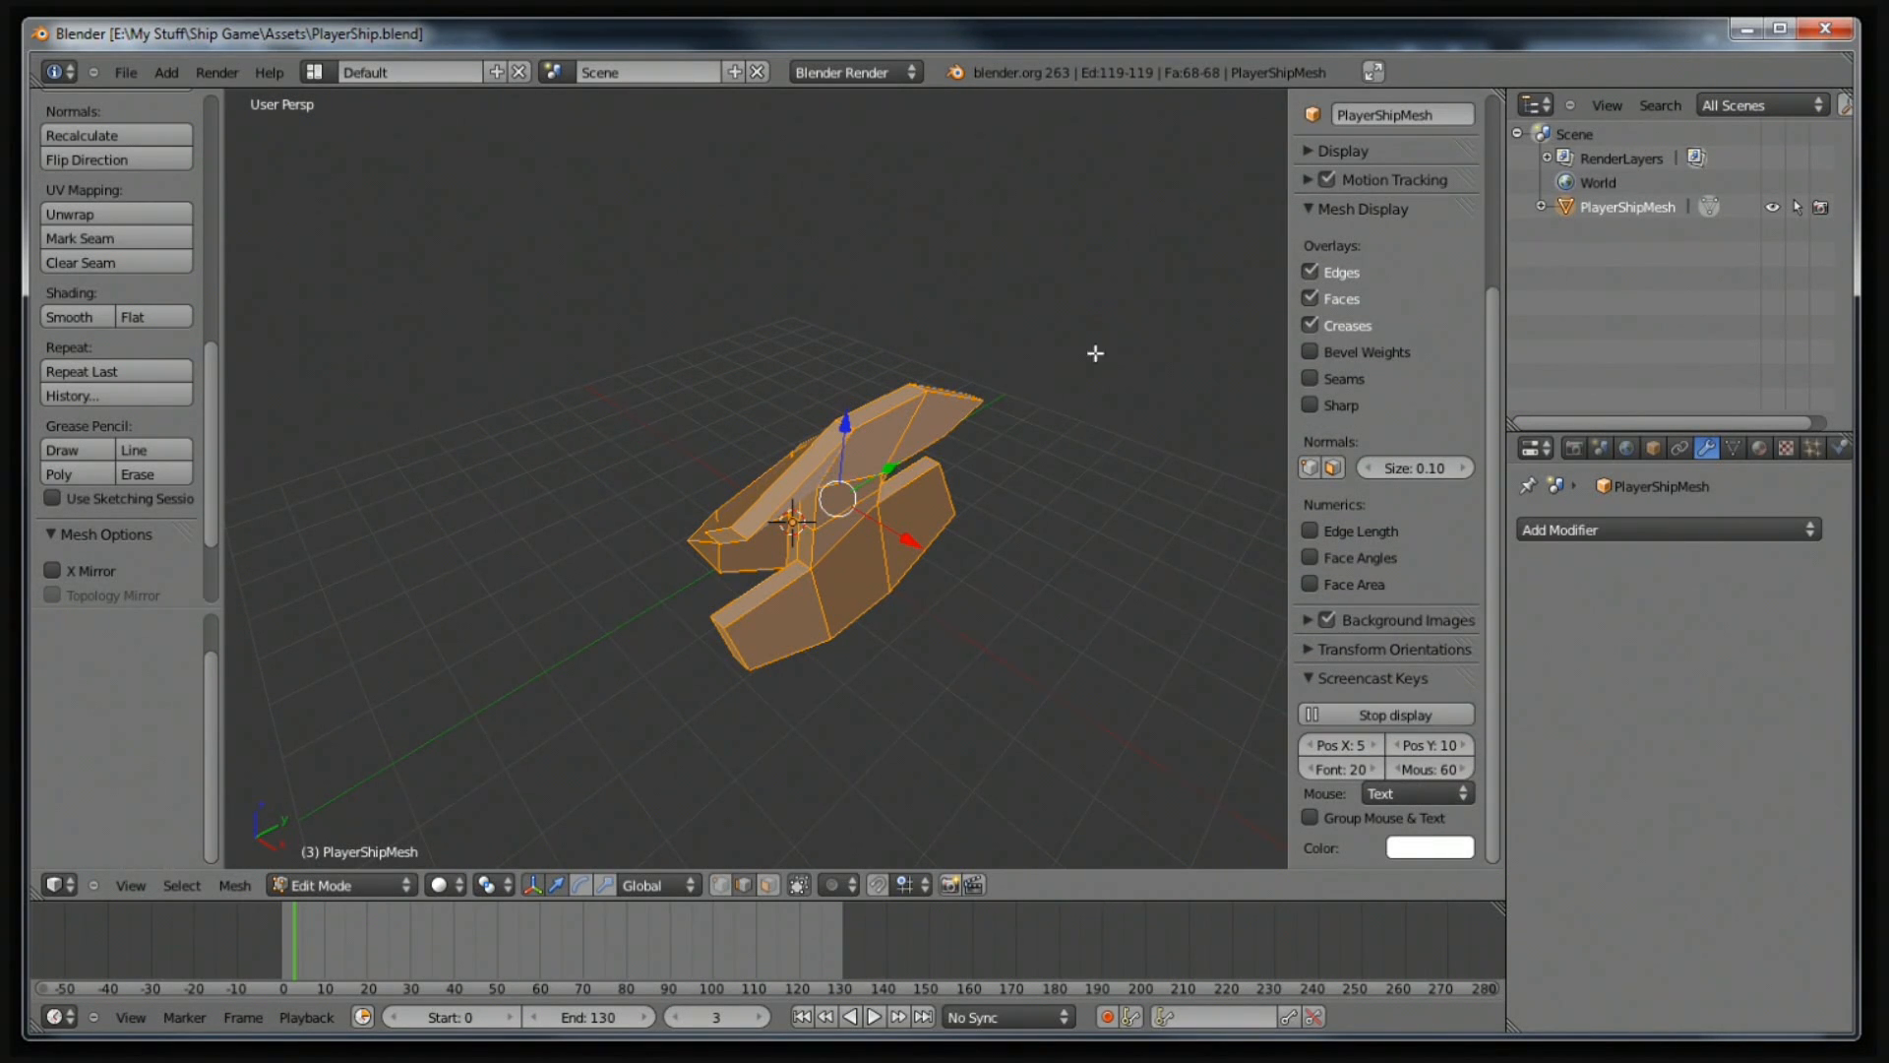
pyautogui.press('n')
# Split the 3D view into two side-by-side areas and turn the new one into a UV/Image Editor.
pyautogui.moveTo(911, 473); pyautogui.dragTo(1262, 238, button='middle')
pyautogui.moveTo(1490, 98); pyautogui.dragTo(879, 102)
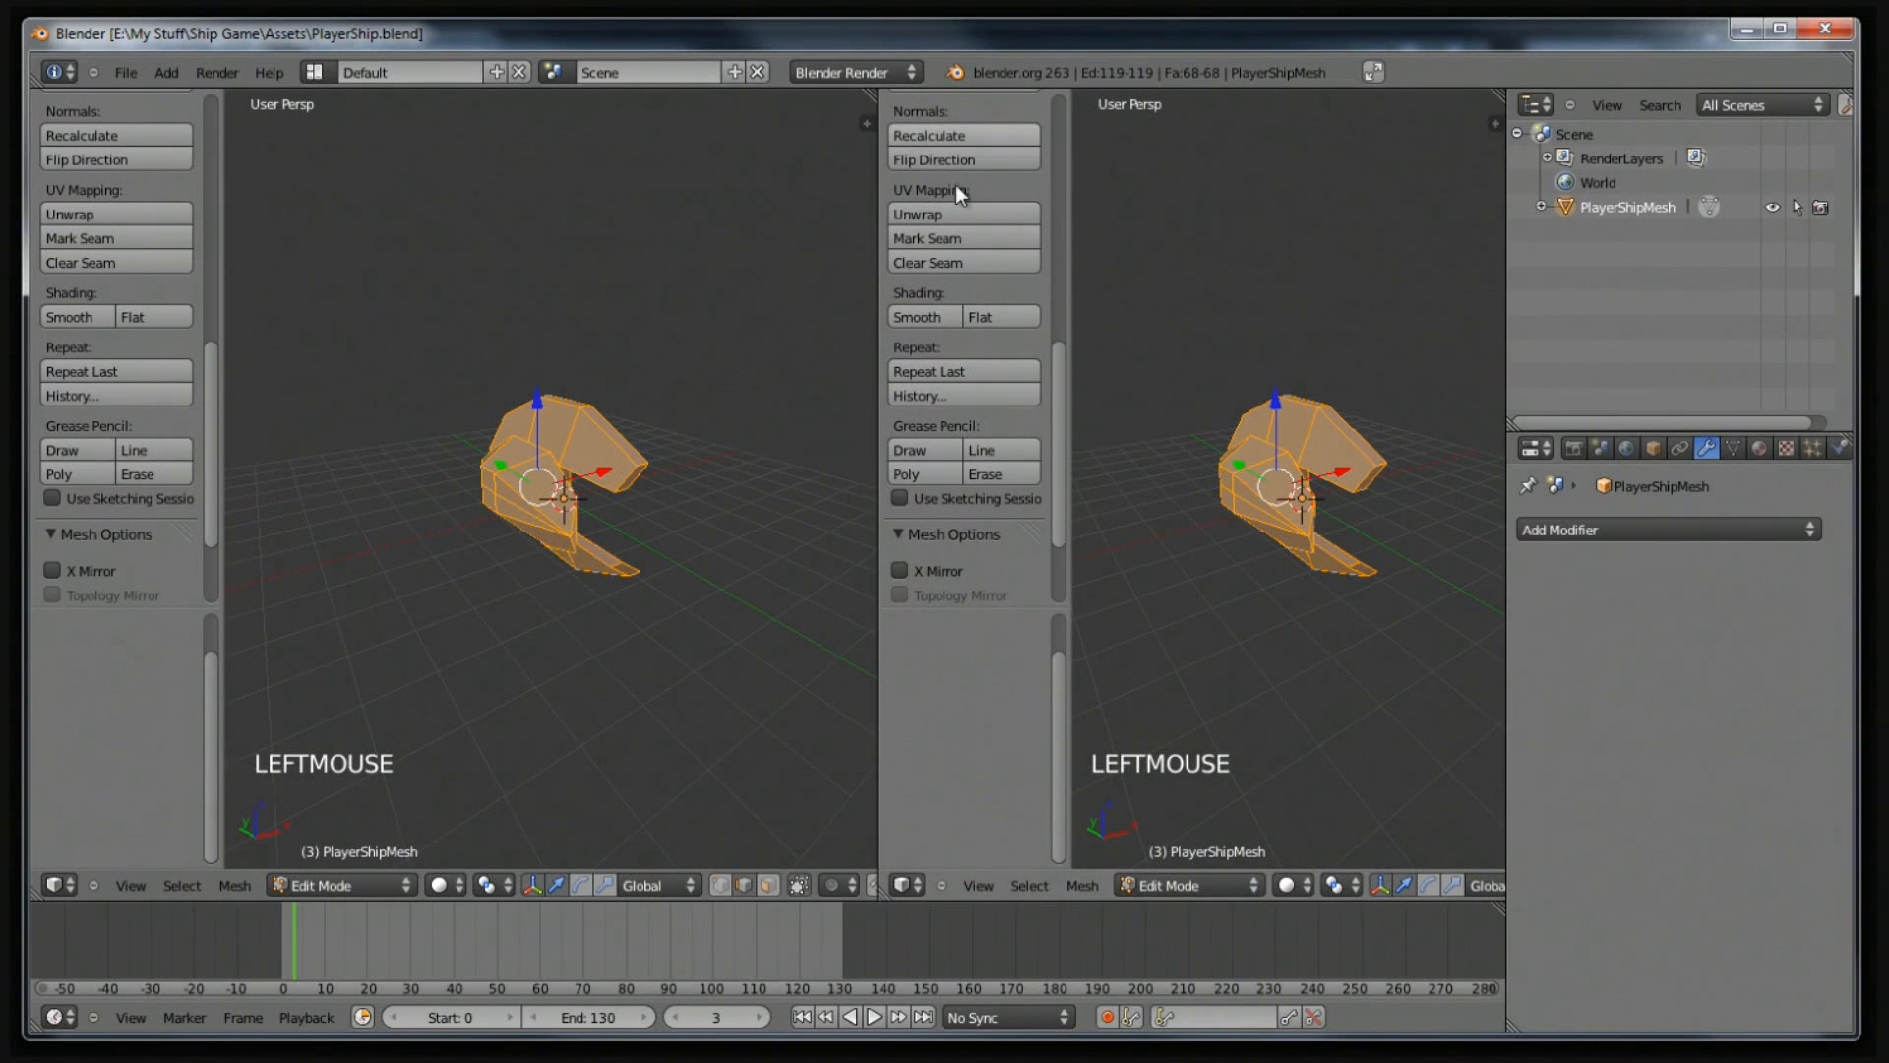
pyautogui.click(905, 885)
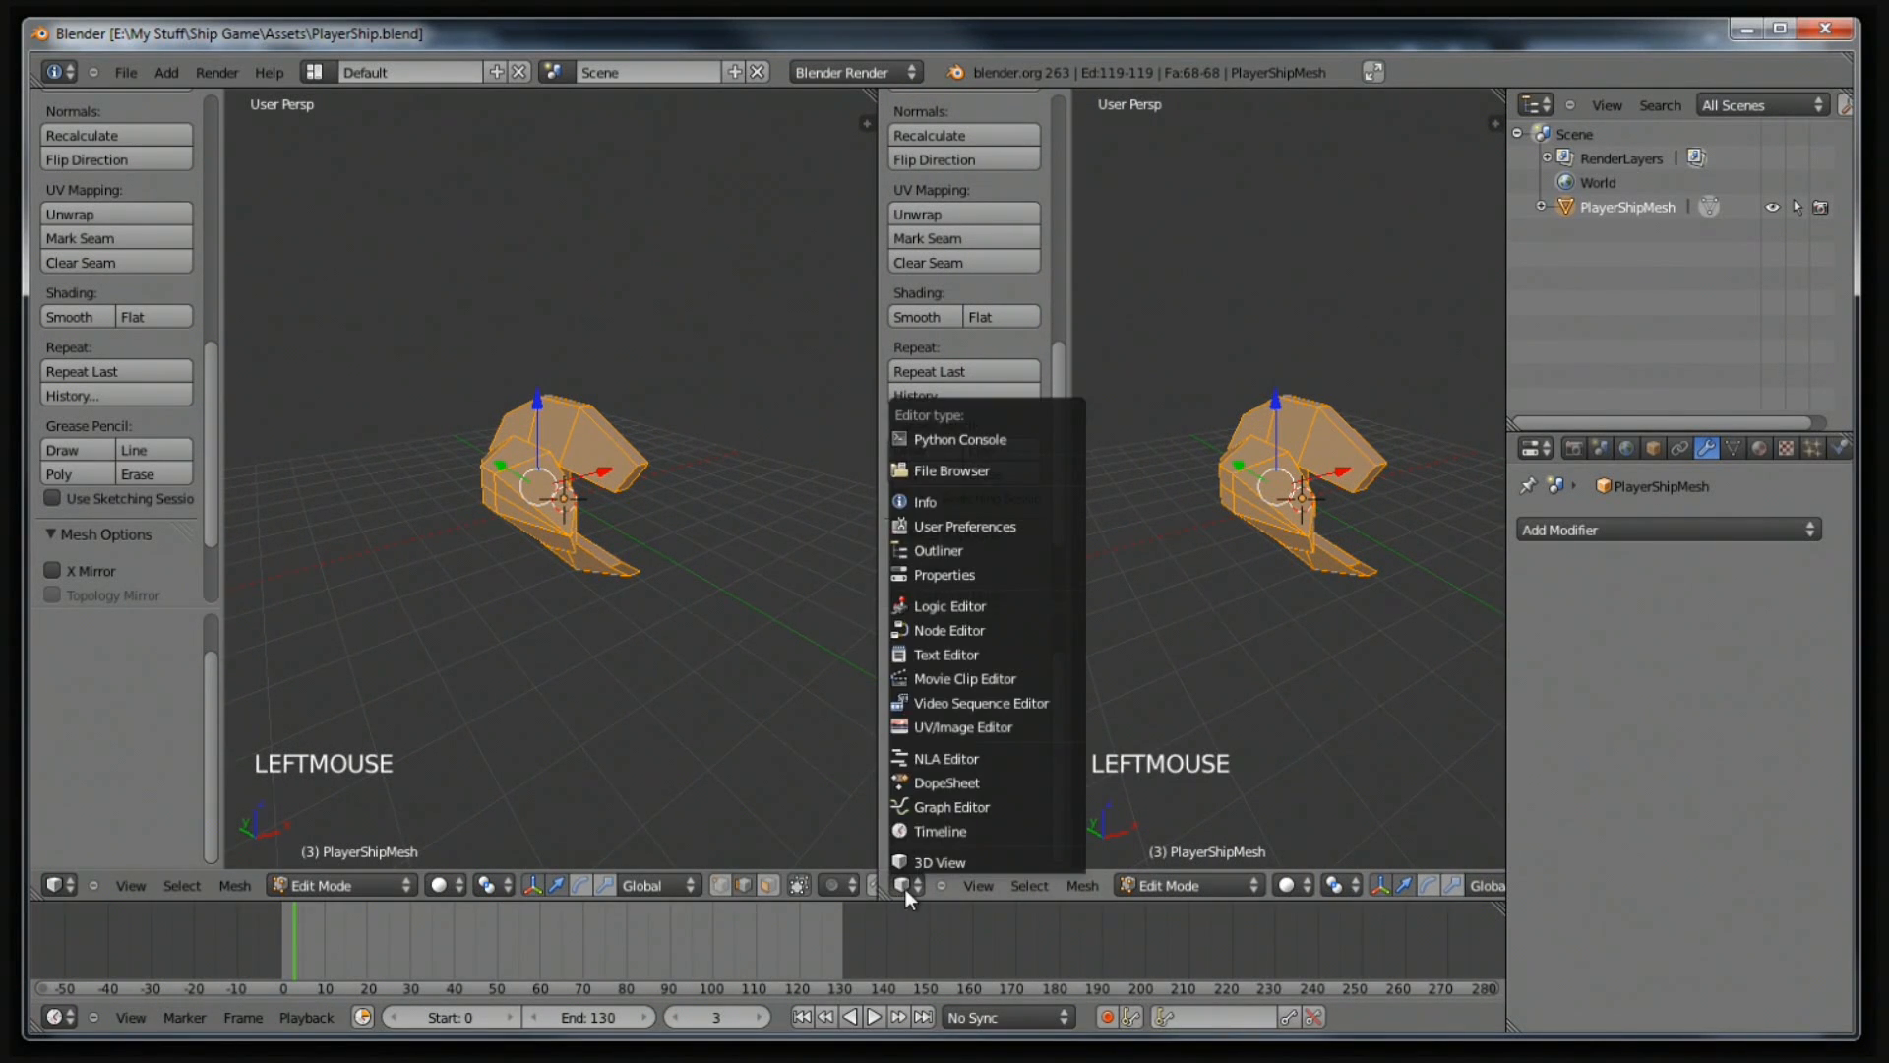
pyautogui.click(968, 728)
# In edge select mode, mark the outline edges around the ship's front hull as a UV seam and clear the selection.
pyautogui.moveTo(632, 498); pyautogui.dragTo(736, 477, button='middle')
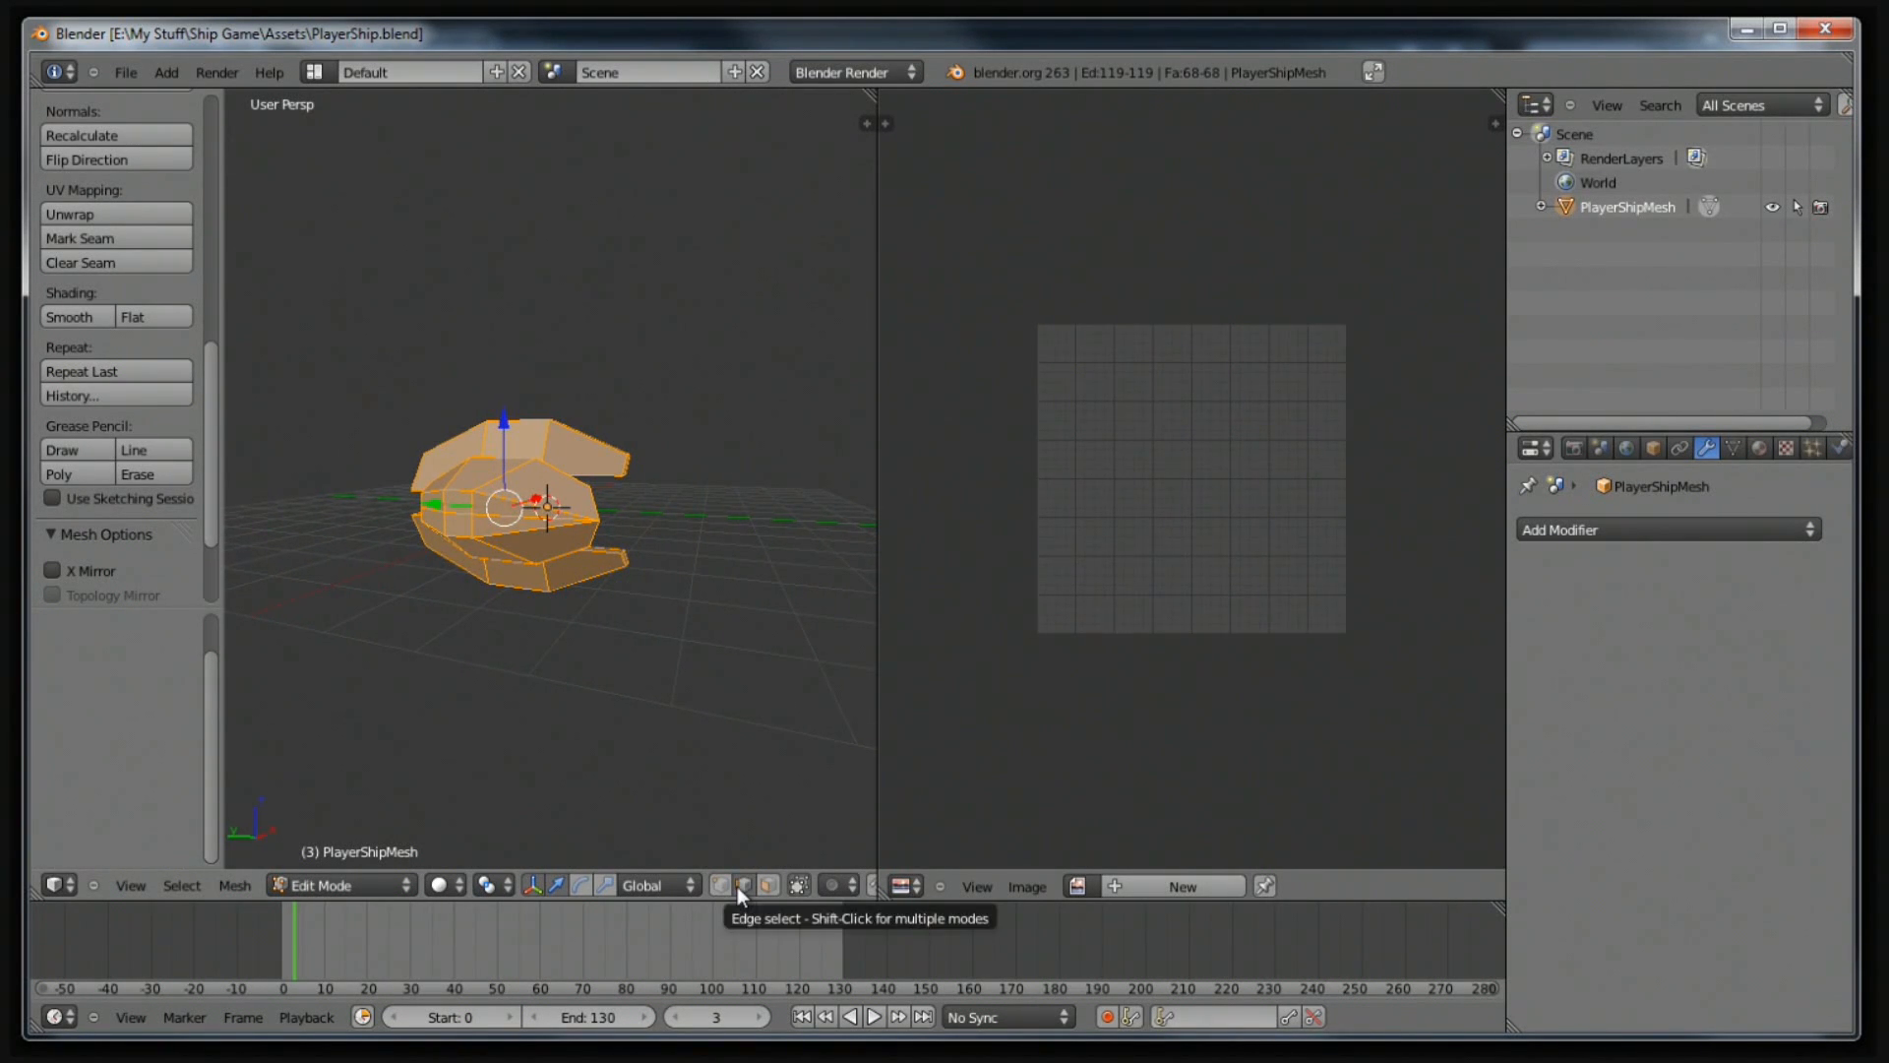
pyautogui.rightClick(565, 575)
pyautogui.scroll(4, 588, 633)
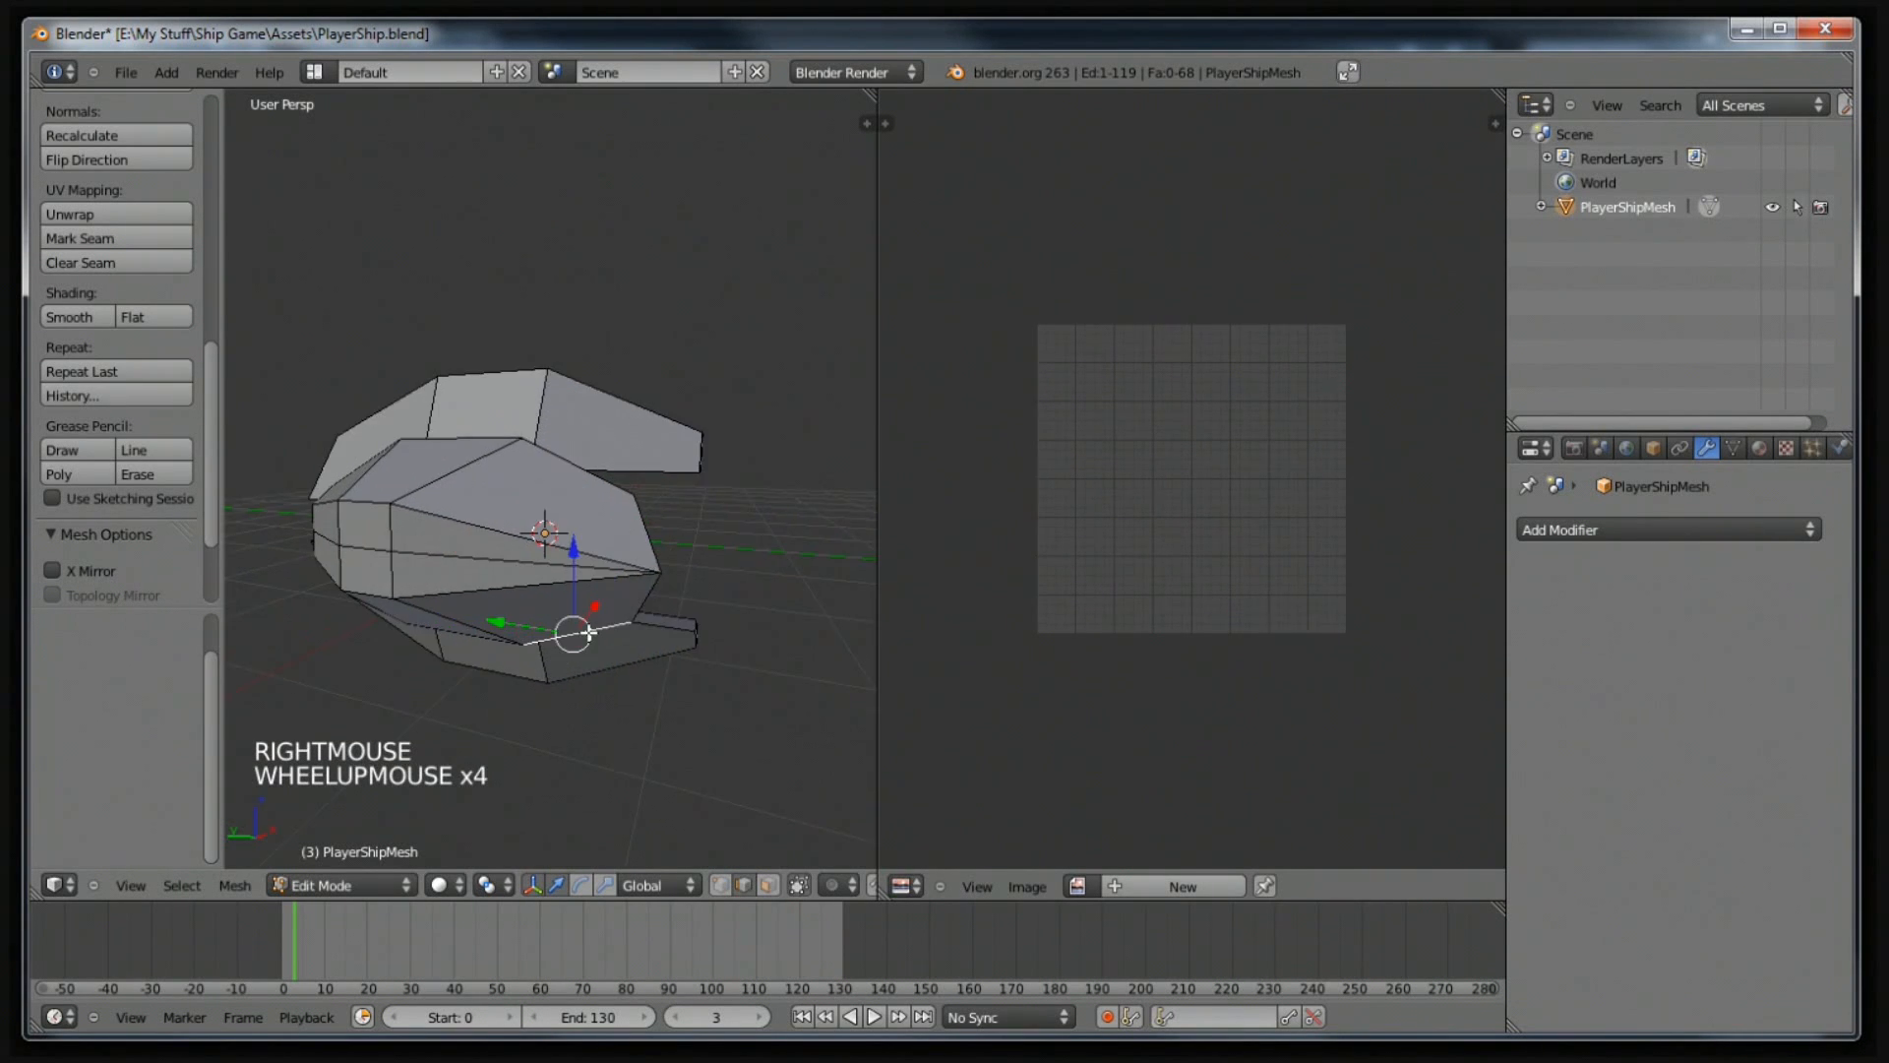
pyautogui.moveTo(588, 633); pyautogui.dragTo(647, 674, button='middle')
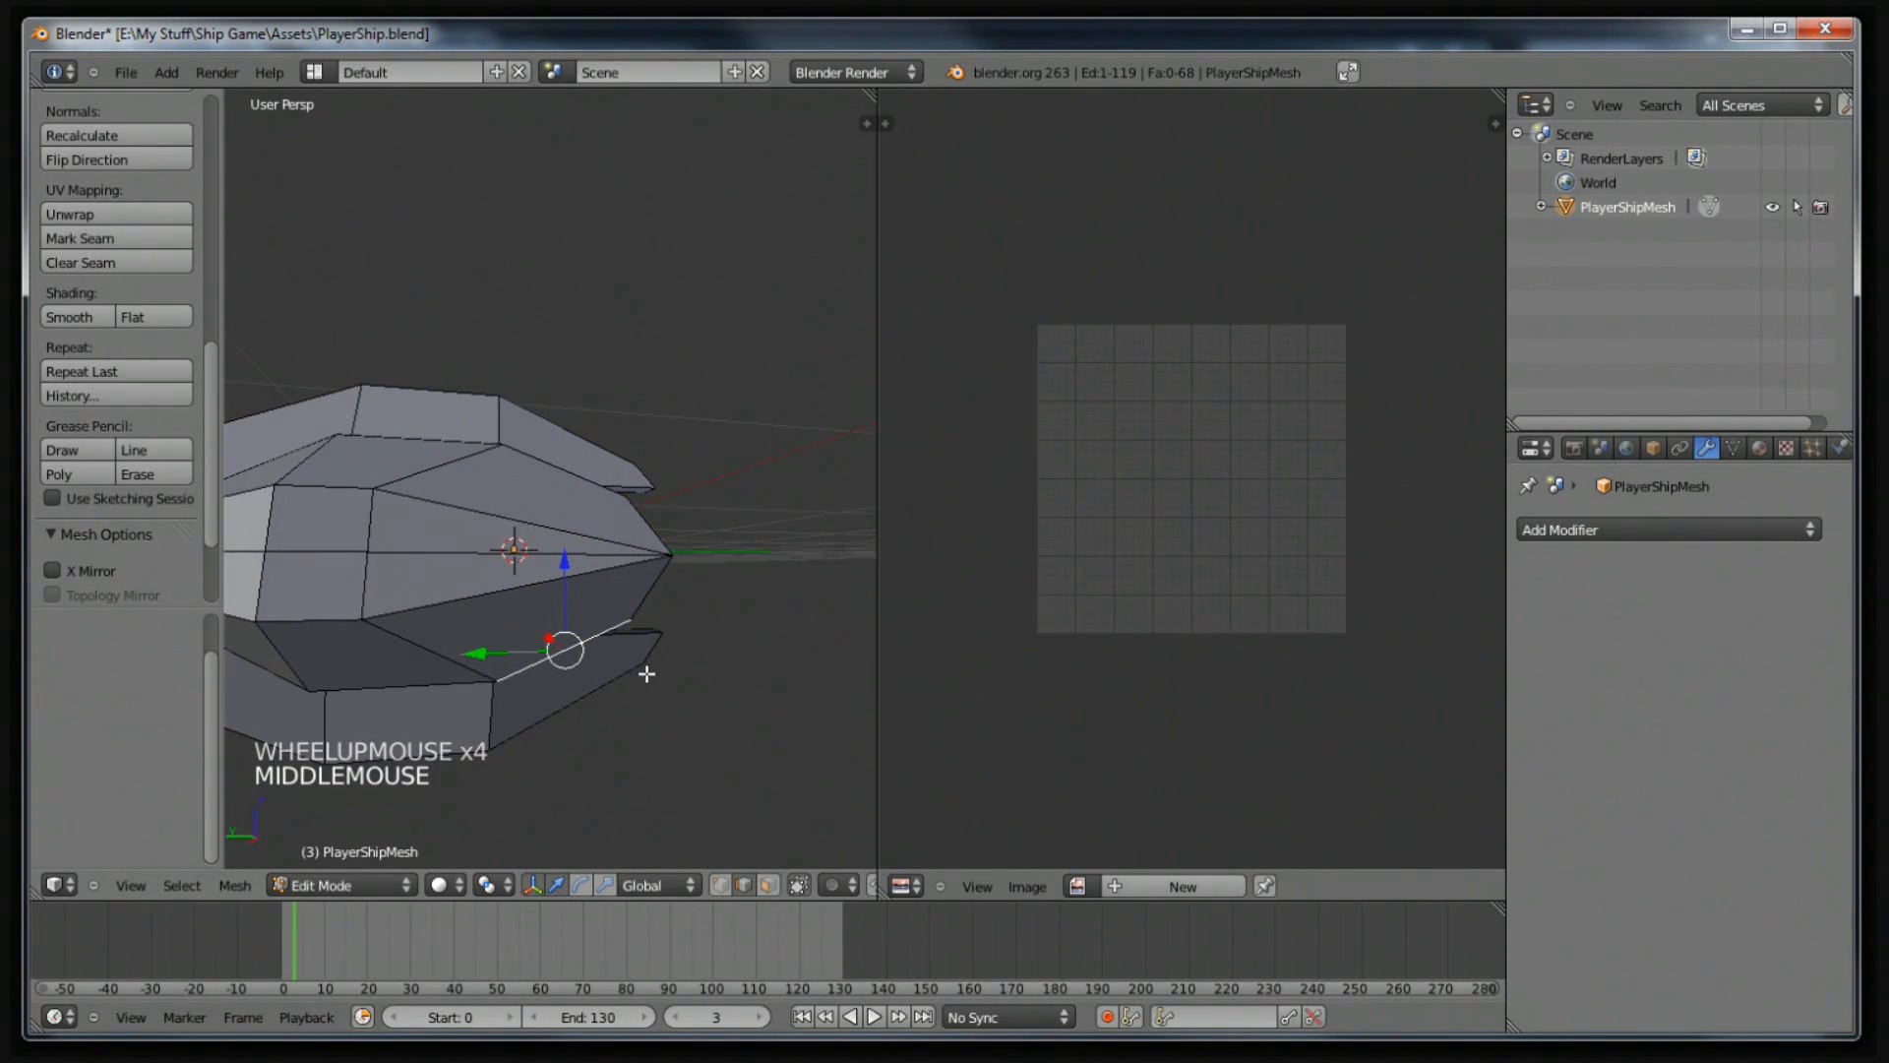
pyautogui.keyDown('shift'); pyautogui.moveTo(386, 641); pyautogui.dragTo(537, 619, button='middle'); pyautogui.keyUp('shift')
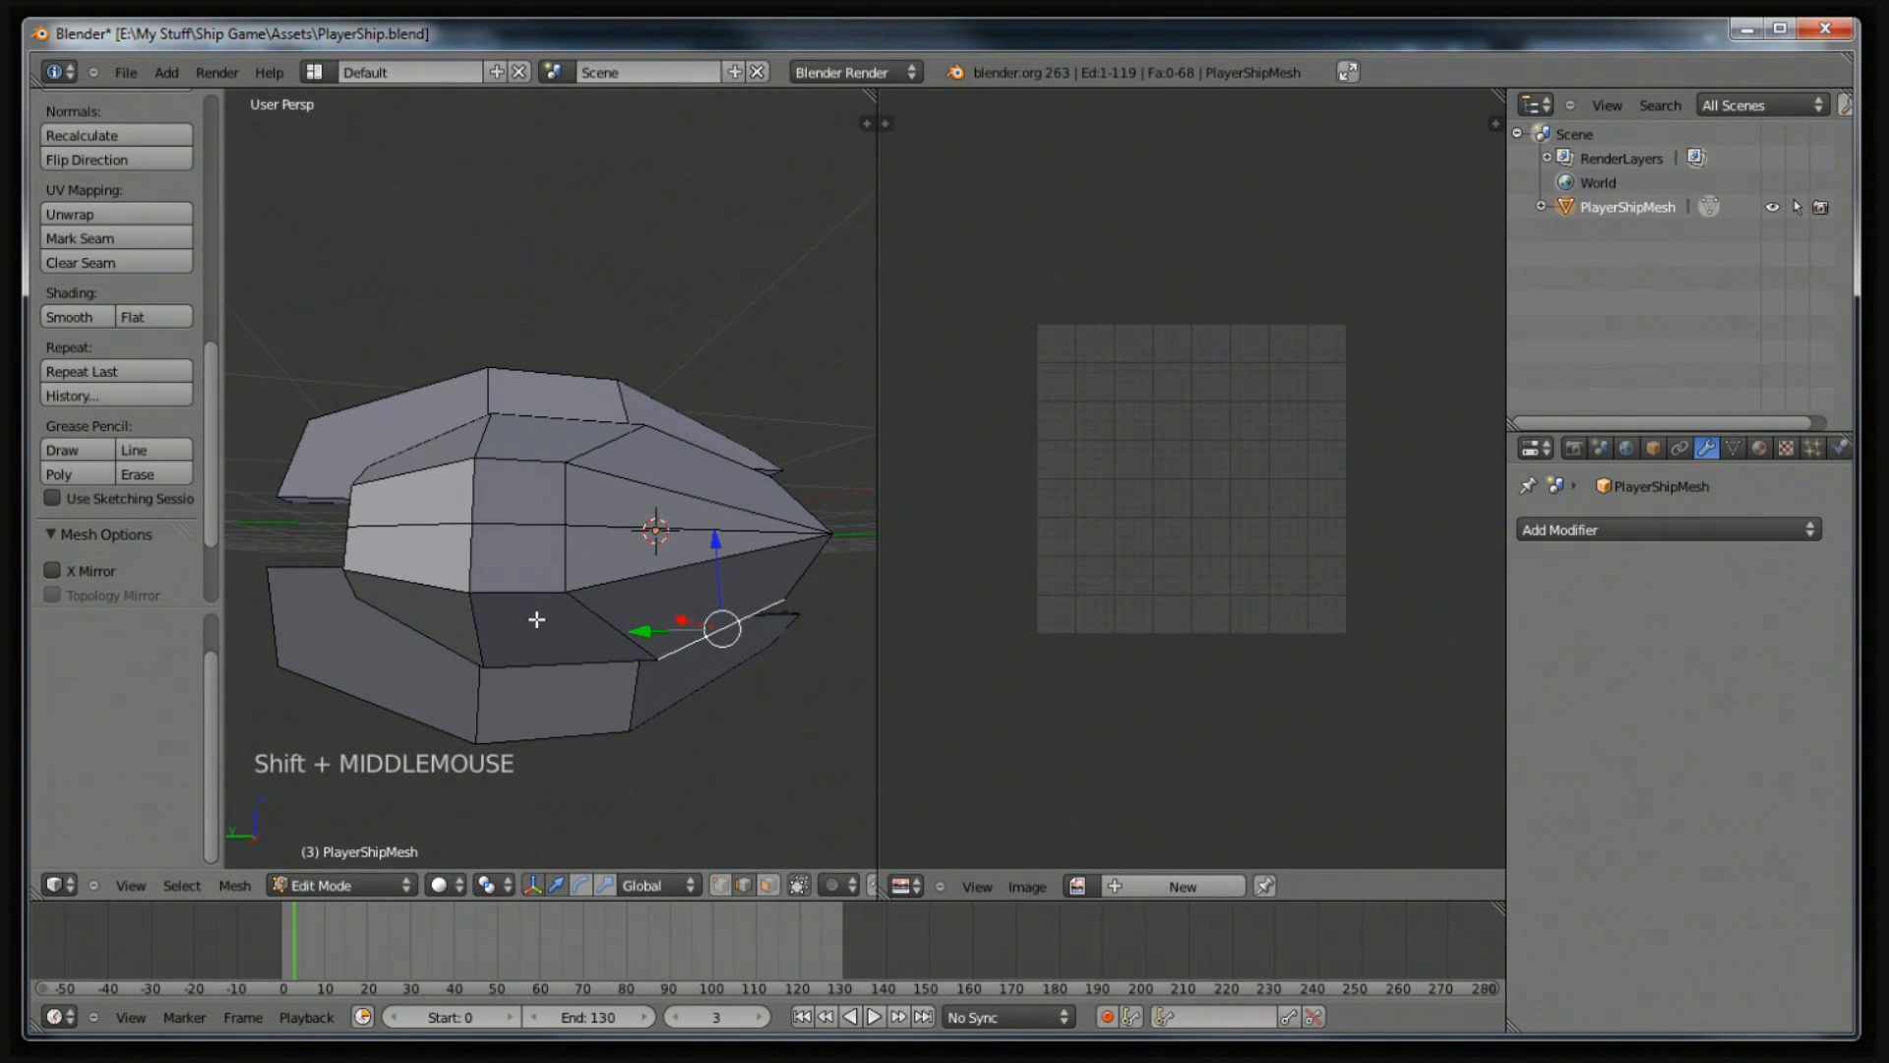
pyautogui.keyDown('shift'); pyautogui.click(797, 568); pyautogui.keyUp('shift')
pyautogui.rightClick(797, 568)
pyautogui.keyDown('shift'); pyautogui.rightClick(723, 622); pyautogui.keyUp('shift')
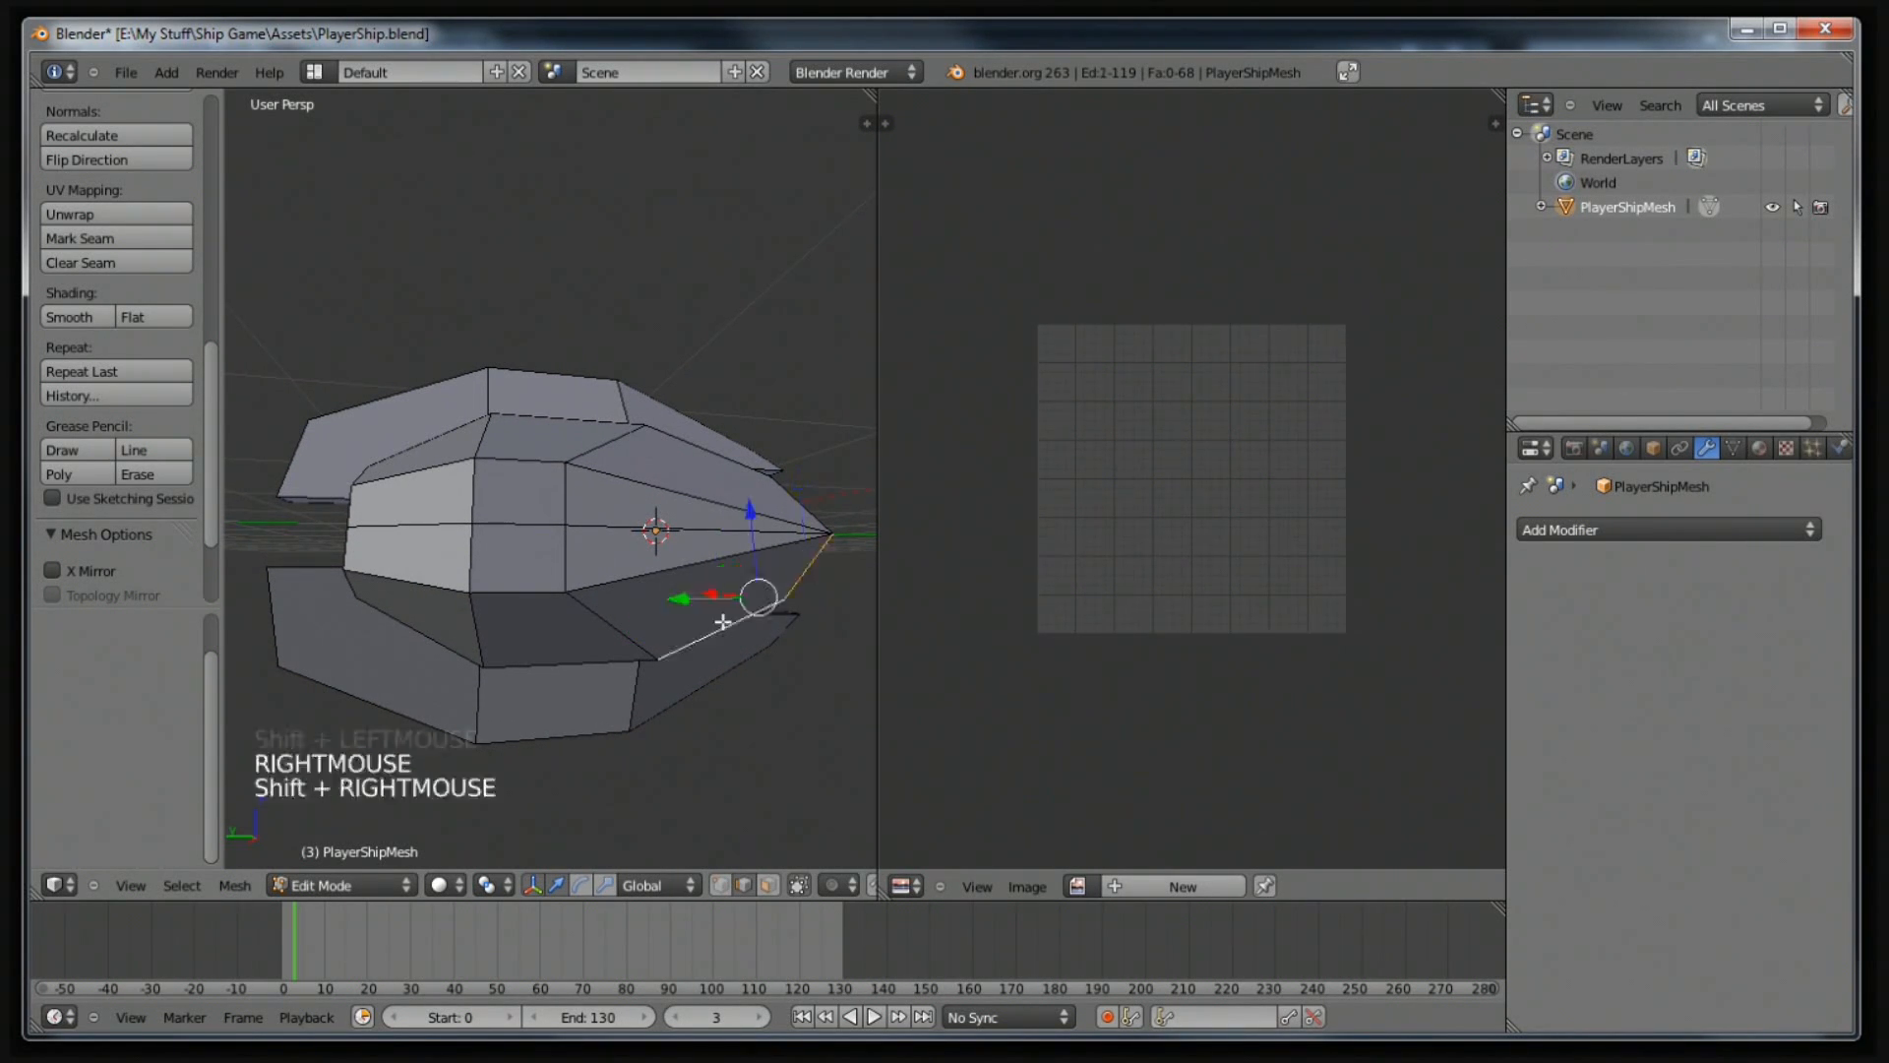
pyautogui.keyDown('shift'); pyautogui.rightClick(774, 493); pyautogui.keyUp('shift')
pyautogui.keyDown('shift'); pyautogui.rightClick(668, 446); pyautogui.keyUp('shift')
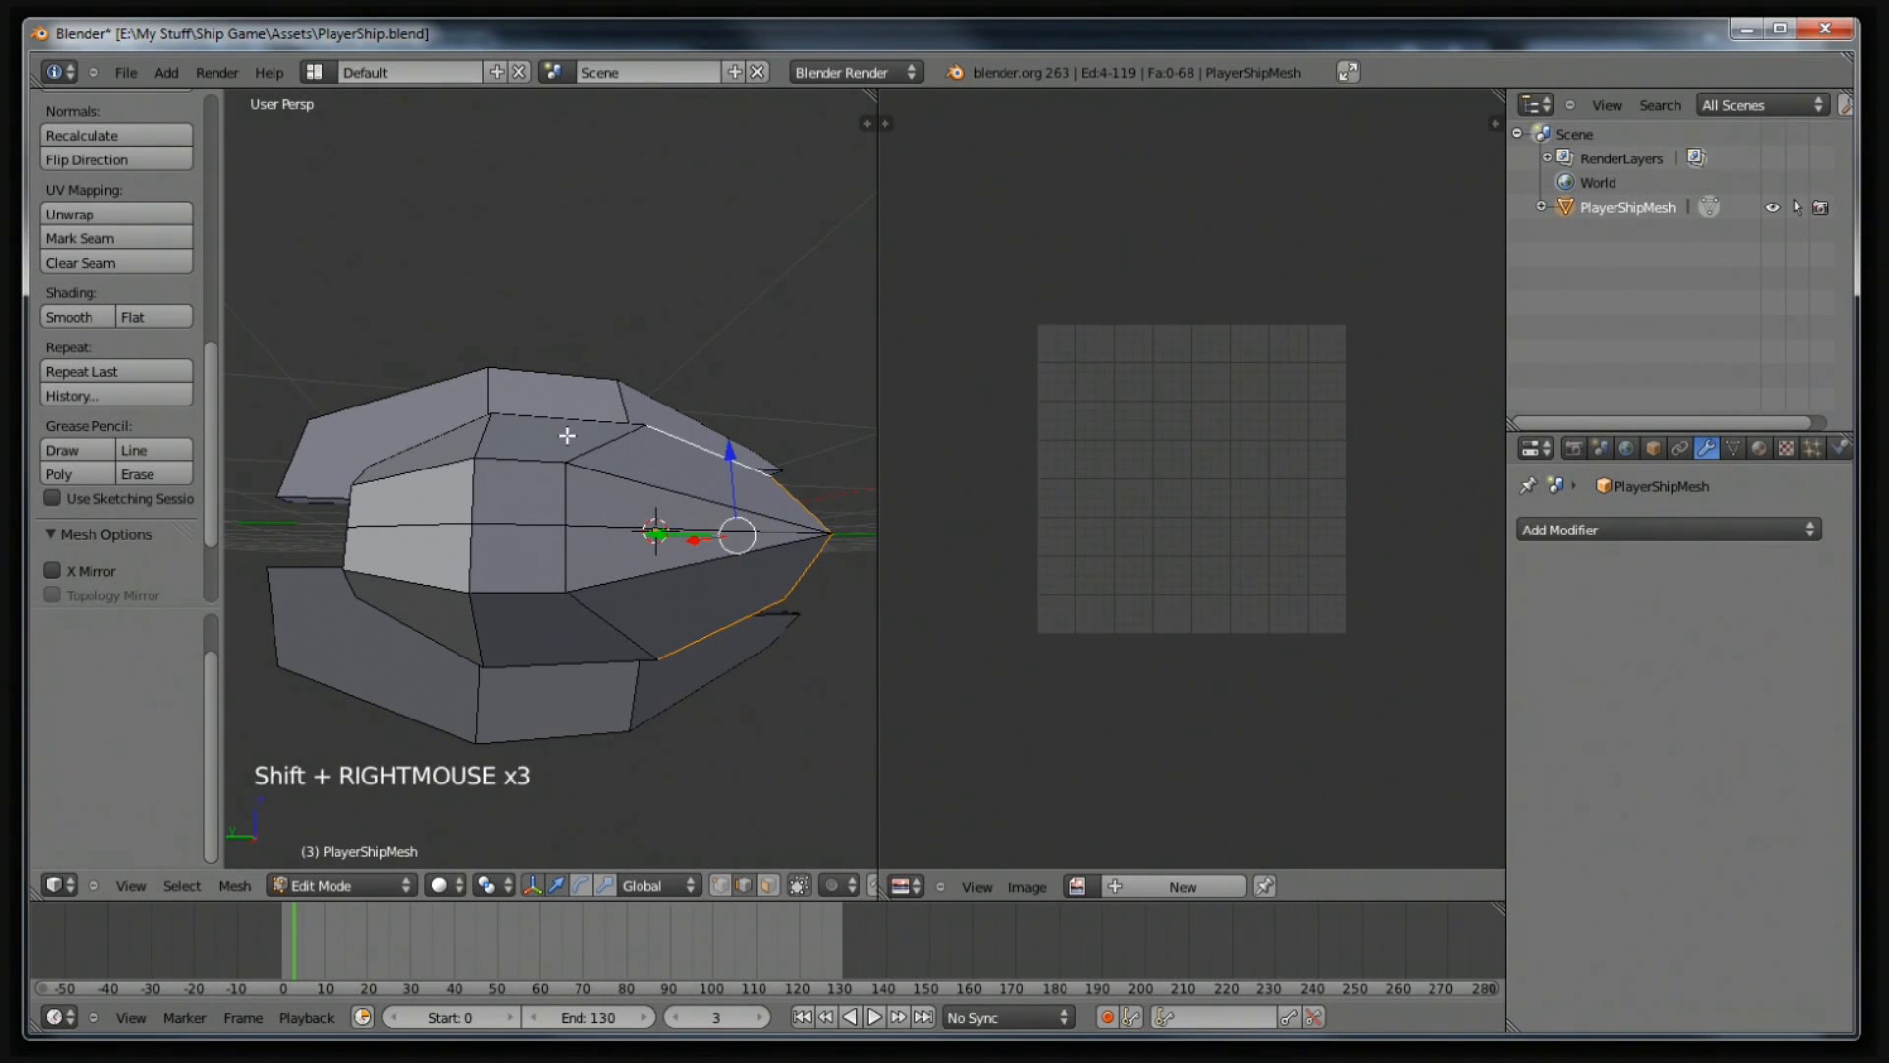
pyautogui.keyDown('shift'); pyautogui.rightClick(526, 446); pyautogui.keyUp('shift')
pyautogui.keyDown('shift'); pyautogui.rightClick(417, 459); pyautogui.keyUp('shift')
pyautogui.keyDown('shift'); pyautogui.rightClick(365, 478); pyautogui.keyUp('shift')
pyautogui.keyDown('shift'); pyautogui.rightClick(352, 507); pyautogui.keyUp('shift')
pyautogui.keyDown('shift'); pyautogui.rightClick(356, 547); pyautogui.keyUp('shift')
pyautogui.keyDown('shift'); pyautogui.rightClick(350, 581); pyautogui.keyUp('shift')
pyautogui.keyDown('shift'); pyautogui.rightClick(480, 664); pyautogui.keyUp('shift')
pyautogui.keyDown('shift'); pyautogui.rightClick(526, 652); pyautogui.keyUp('shift')
pyautogui.moveTo(610, 587); pyautogui.dragTo(577, 670, button='middle')
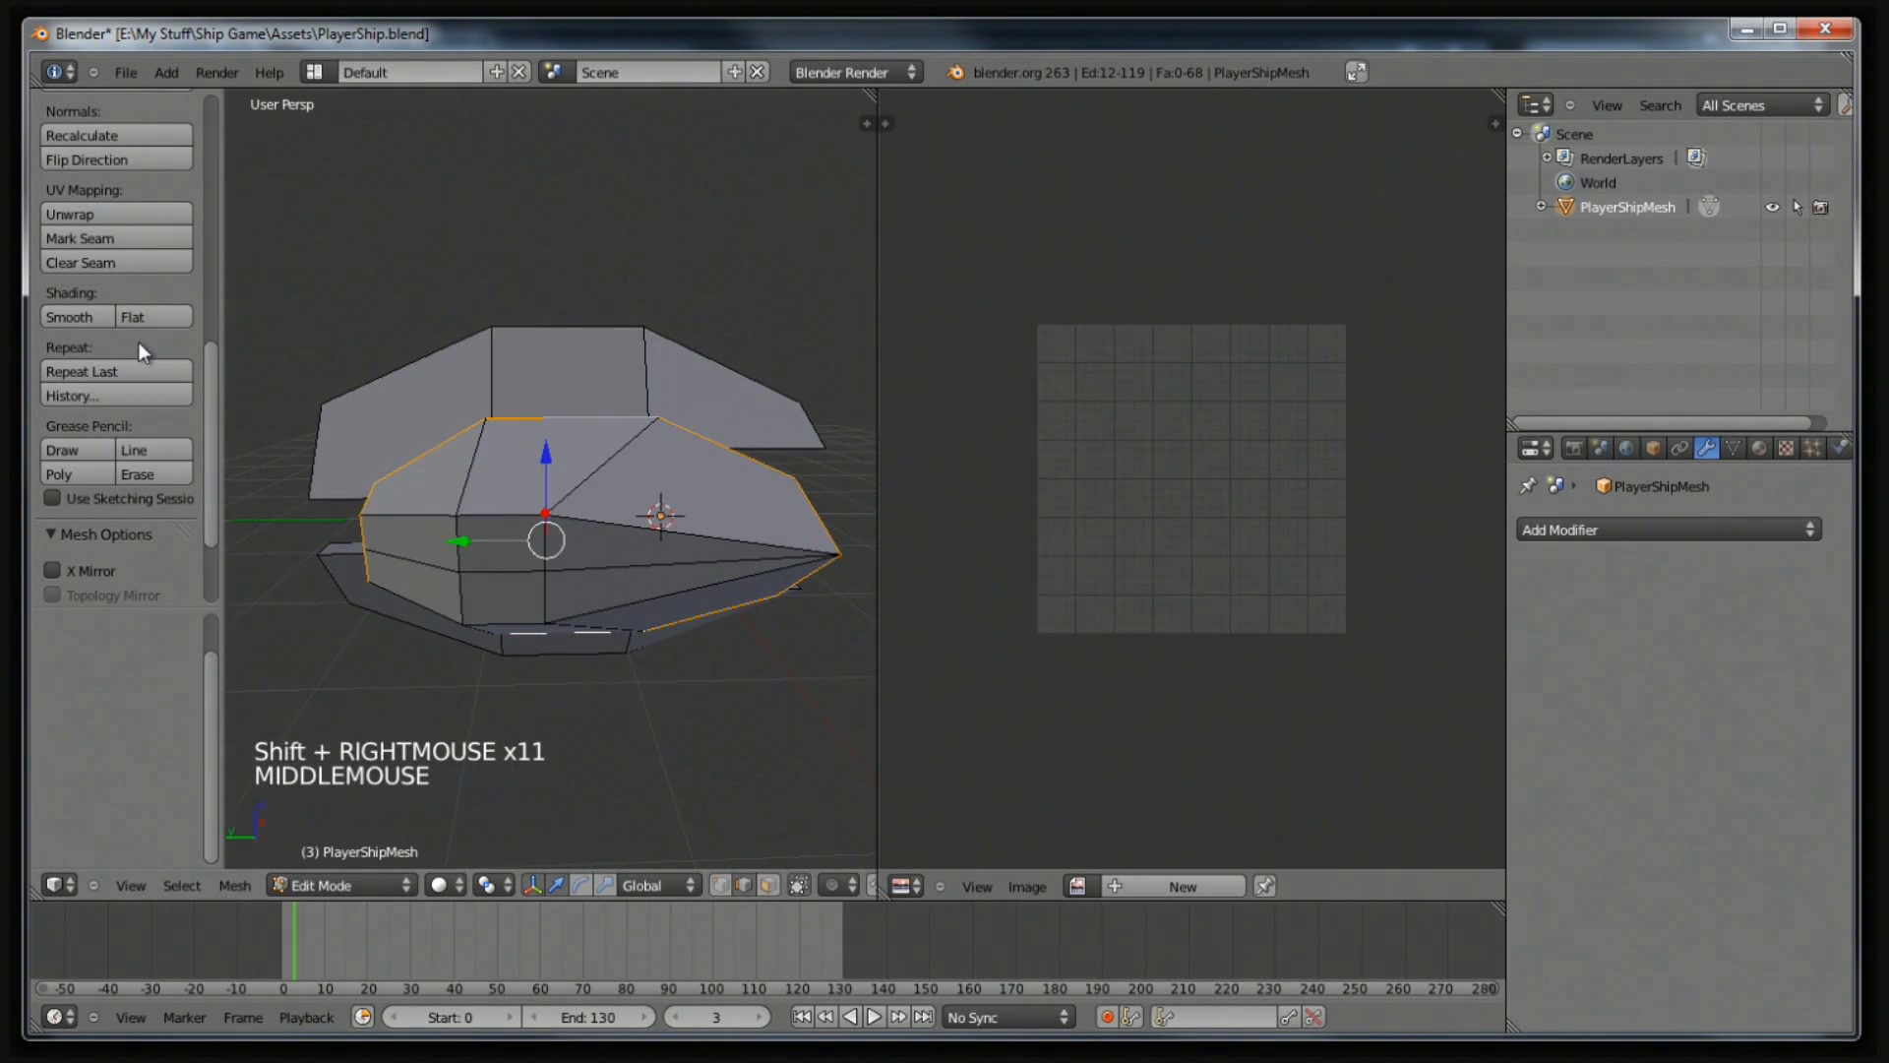
pyautogui.click(115, 232)
pyautogui.press('a')
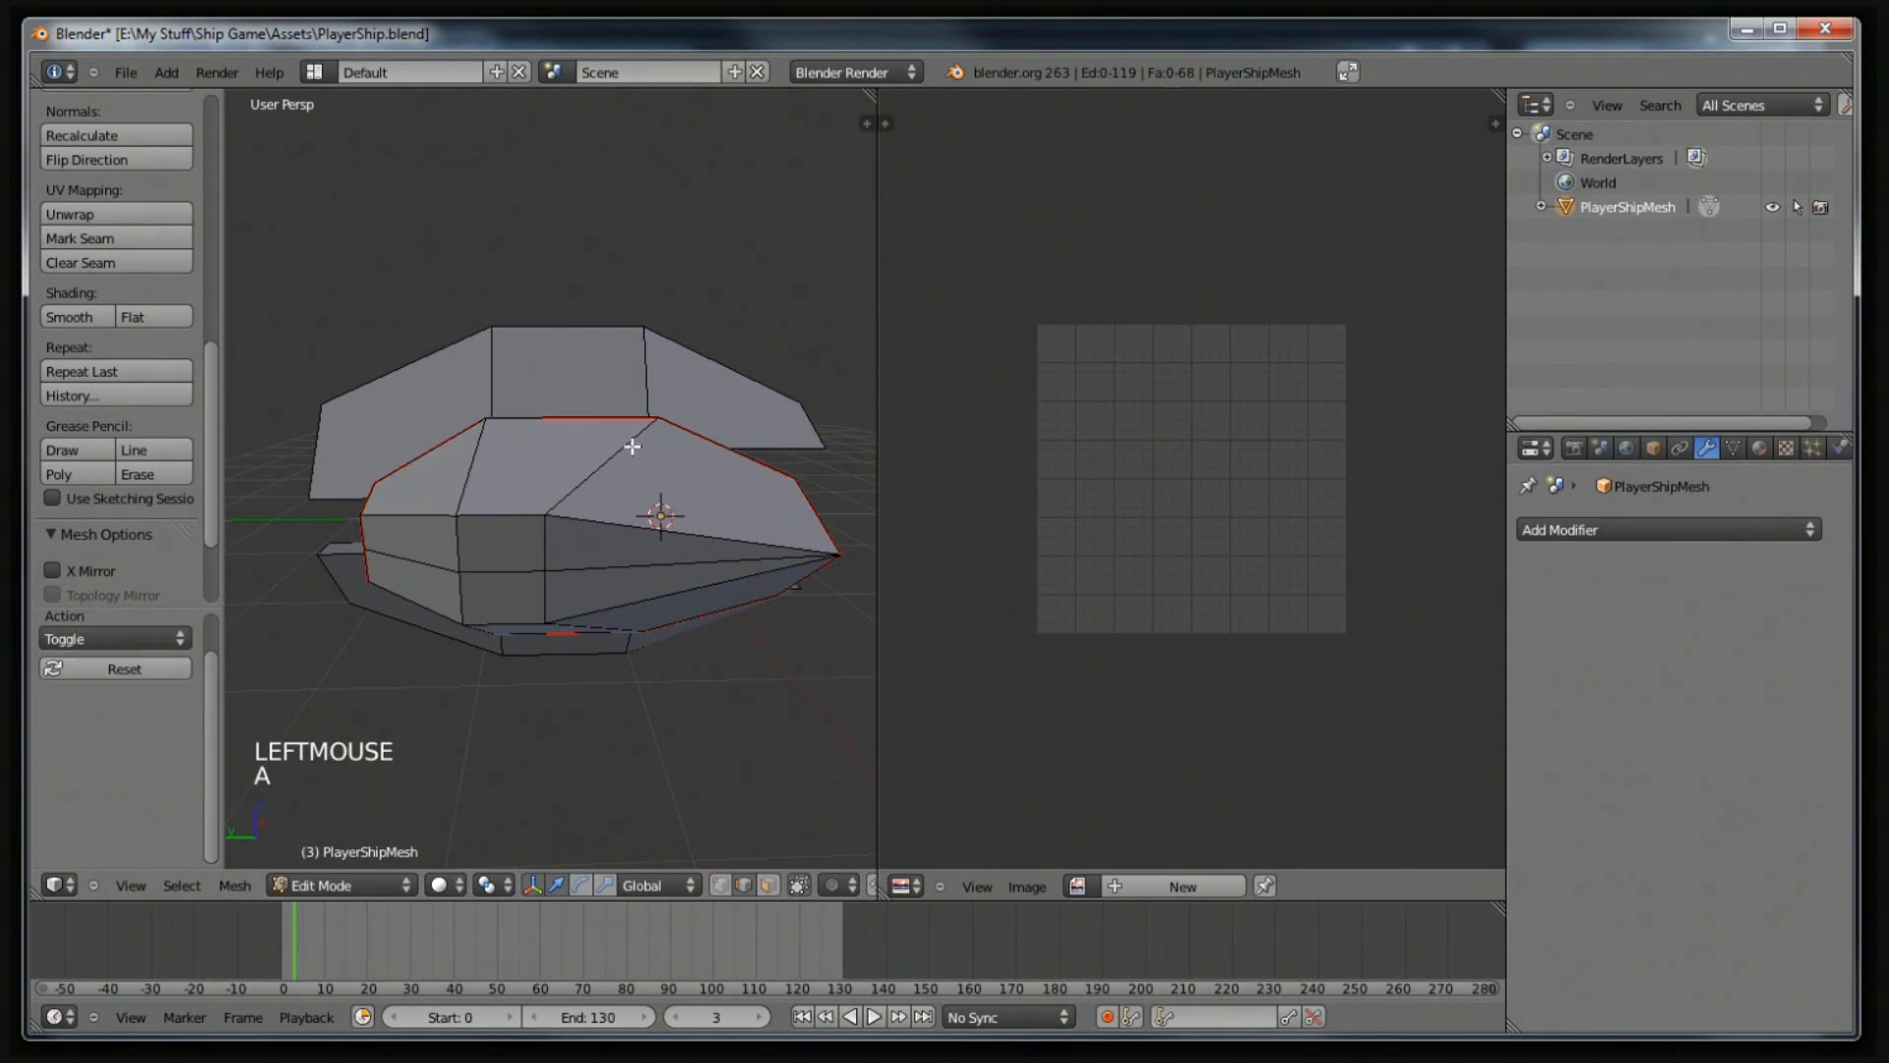
# Mark the border edges running around both wings as UV seams and clear the selection.
pyautogui.moveTo(726, 550); pyautogui.dragTo(709, 644, button='middle')
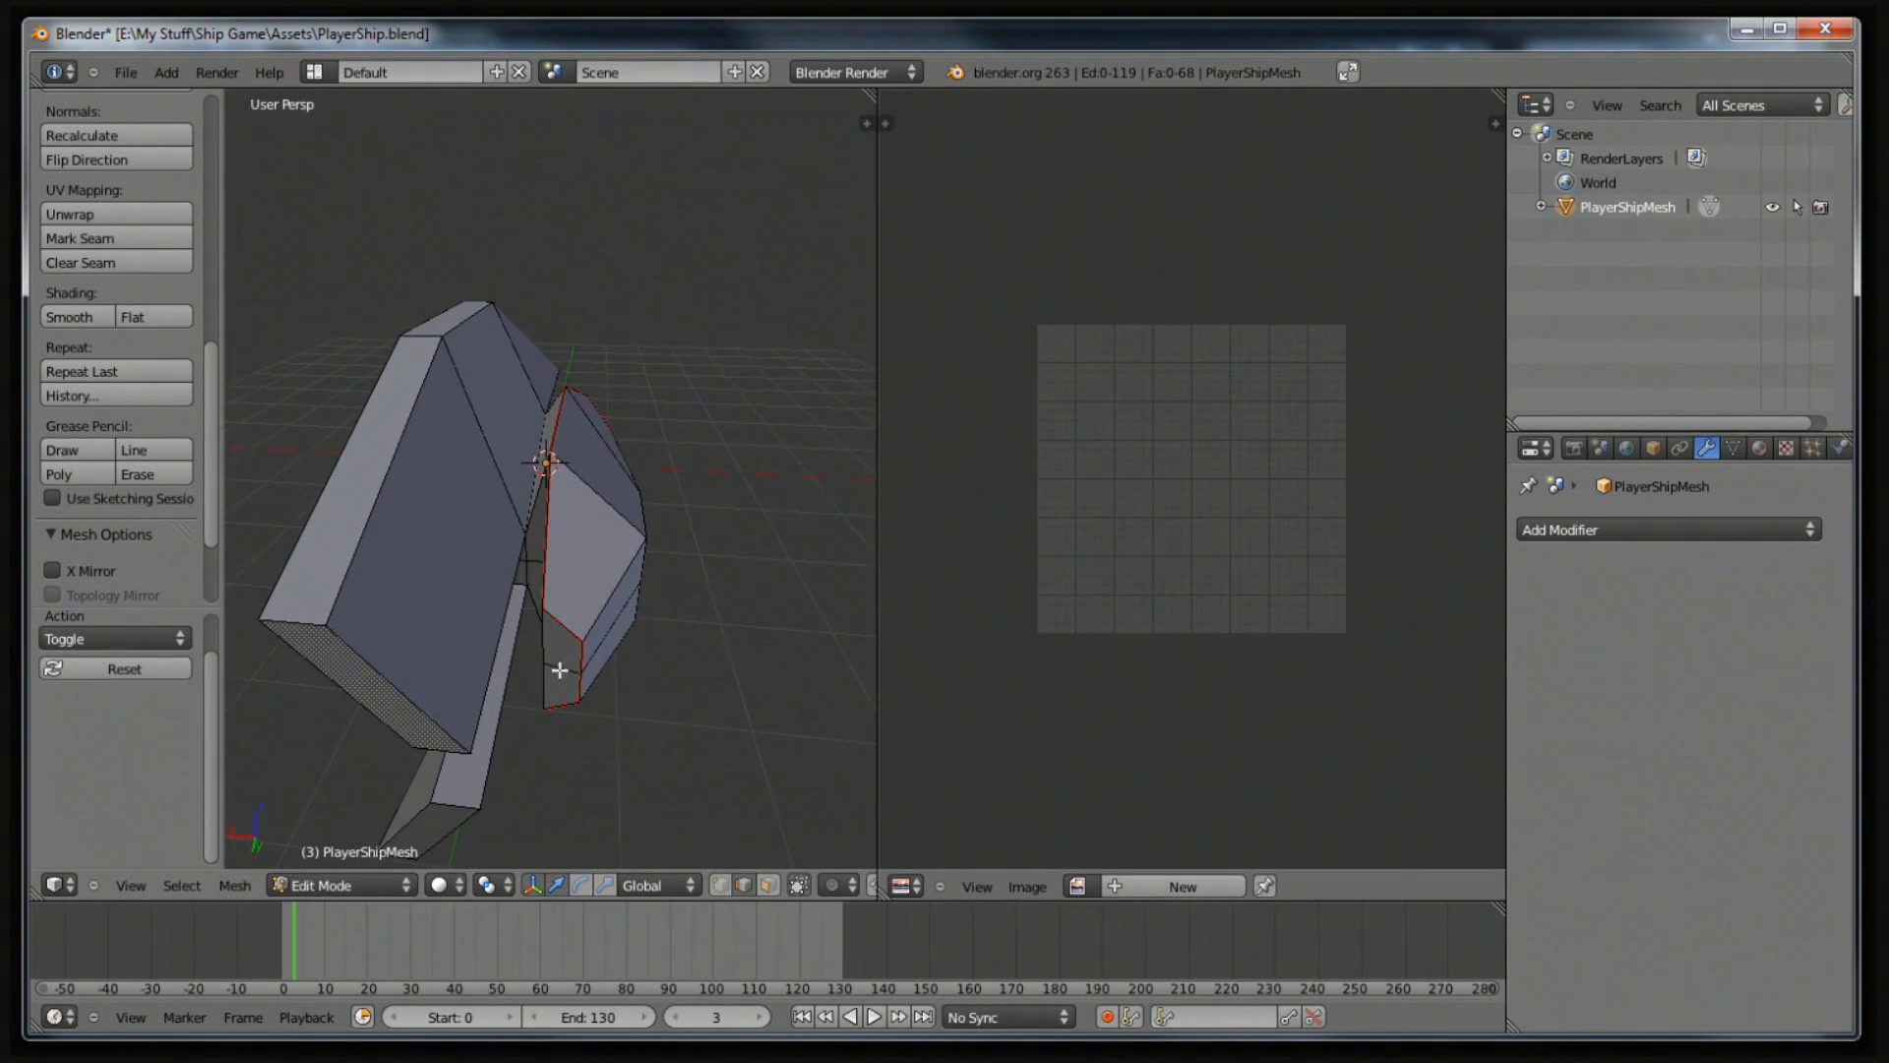
pyautogui.rightClick(483, 619)
pyautogui.keyDown('shift'); pyautogui.rightClick(529, 483); pyautogui.keyUp('shift')
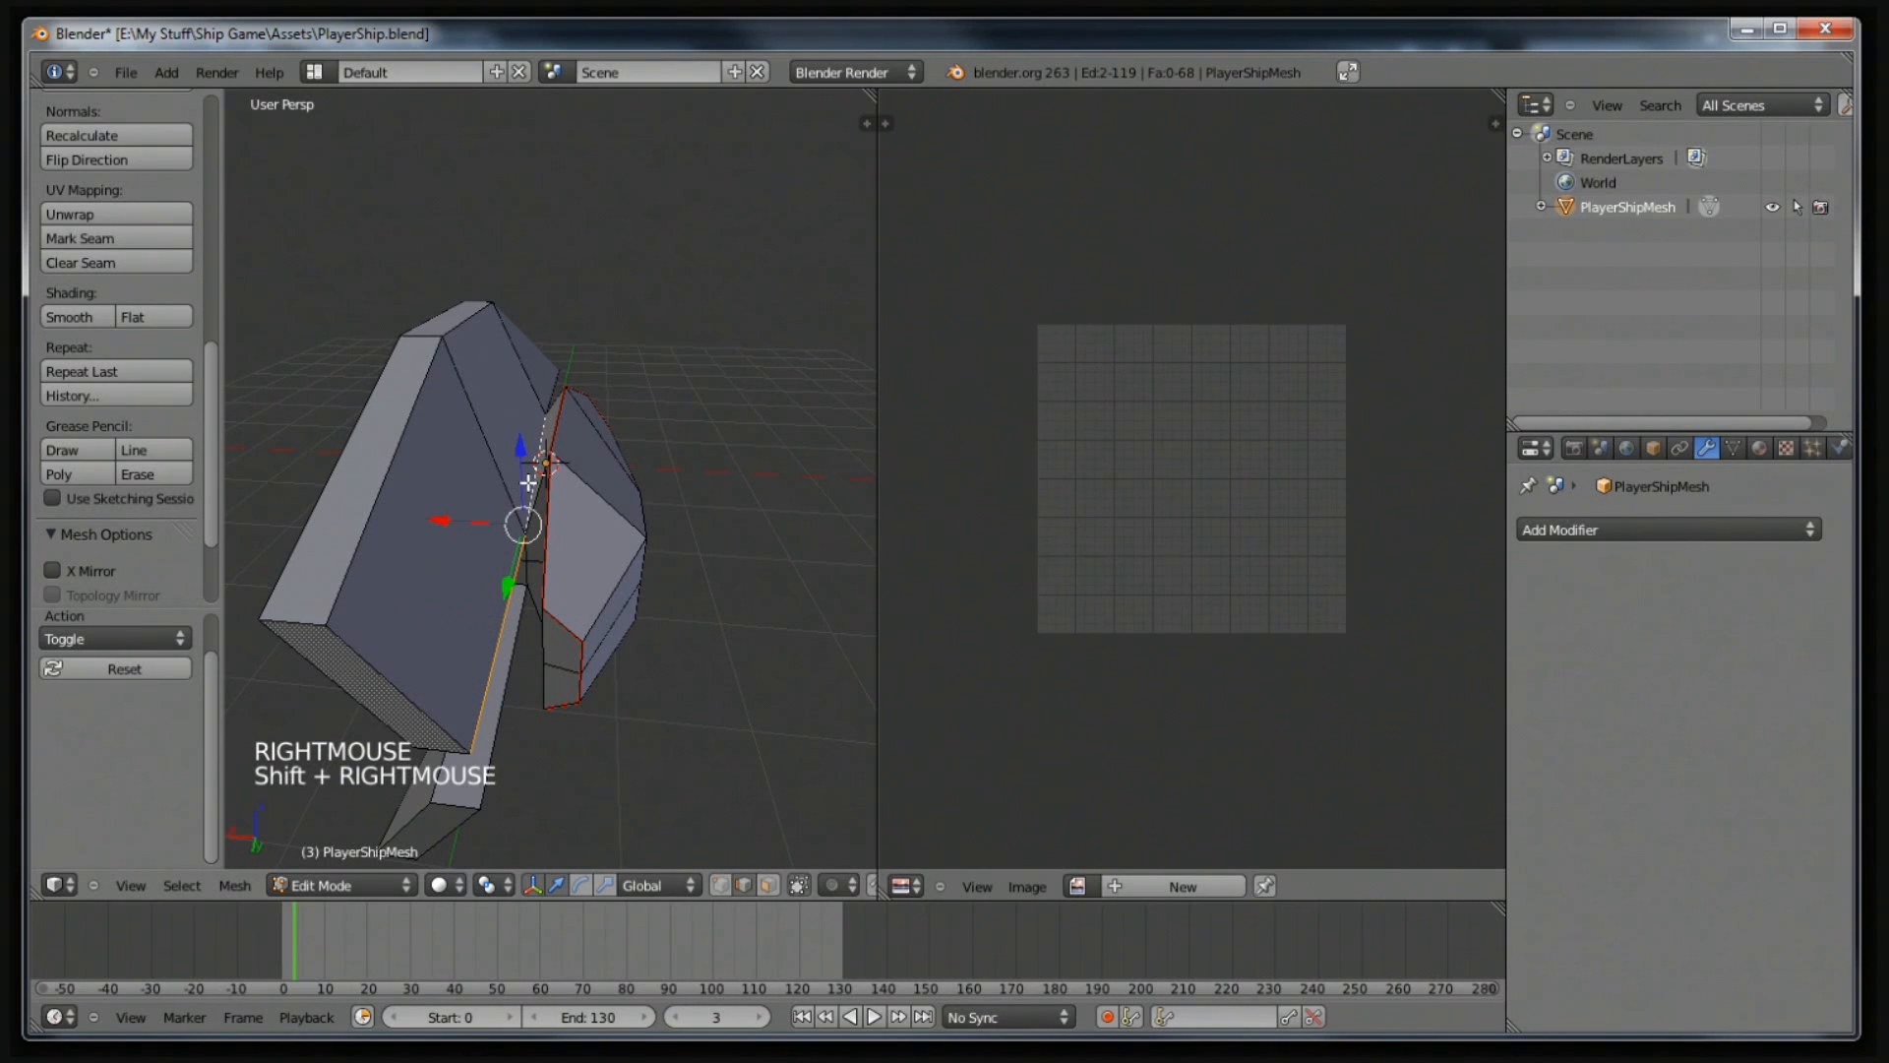
pyautogui.keyDown('shift'); pyautogui.rightClick(397, 649); pyautogui.keyUp('shift')
pyautogui.keyDown('shift'); pyautogui.rightClick(403, 522); pyautogui.keyUp('shift')
pyautogui.keyDown('shift'); pyautogui.rightClick(460, 346); pyautogui.keyUp('shift')
pyautogui.keyDown('shift'); pyautogui.rightClick(458, 391); pyautogui.keyUp('shift')
pyautogui.keyDown('shift'); pyautogui.rightClick(482, 321); pyautogui.keyUp('shift')
pyautogui.moveTo(543, 367); pyautogui.dragTo(741, 356, button='middle')
pyautogui.keyDown('shift'); pyautogui.rightClick(744, 357); pyautogui.keyUp('shift')
pyautogui.keyDown('shift'); pyautogui.rightClick(789, 470); pyautogui.keyUp('shift')
pyautogui.keyDown('shift'); pyautogui.rightClick(750, 417); pyautogui.keyUp('shift')
pyautogui.moveTo(750, 417); pyautogui.dragTo(748, 196, button='middle')
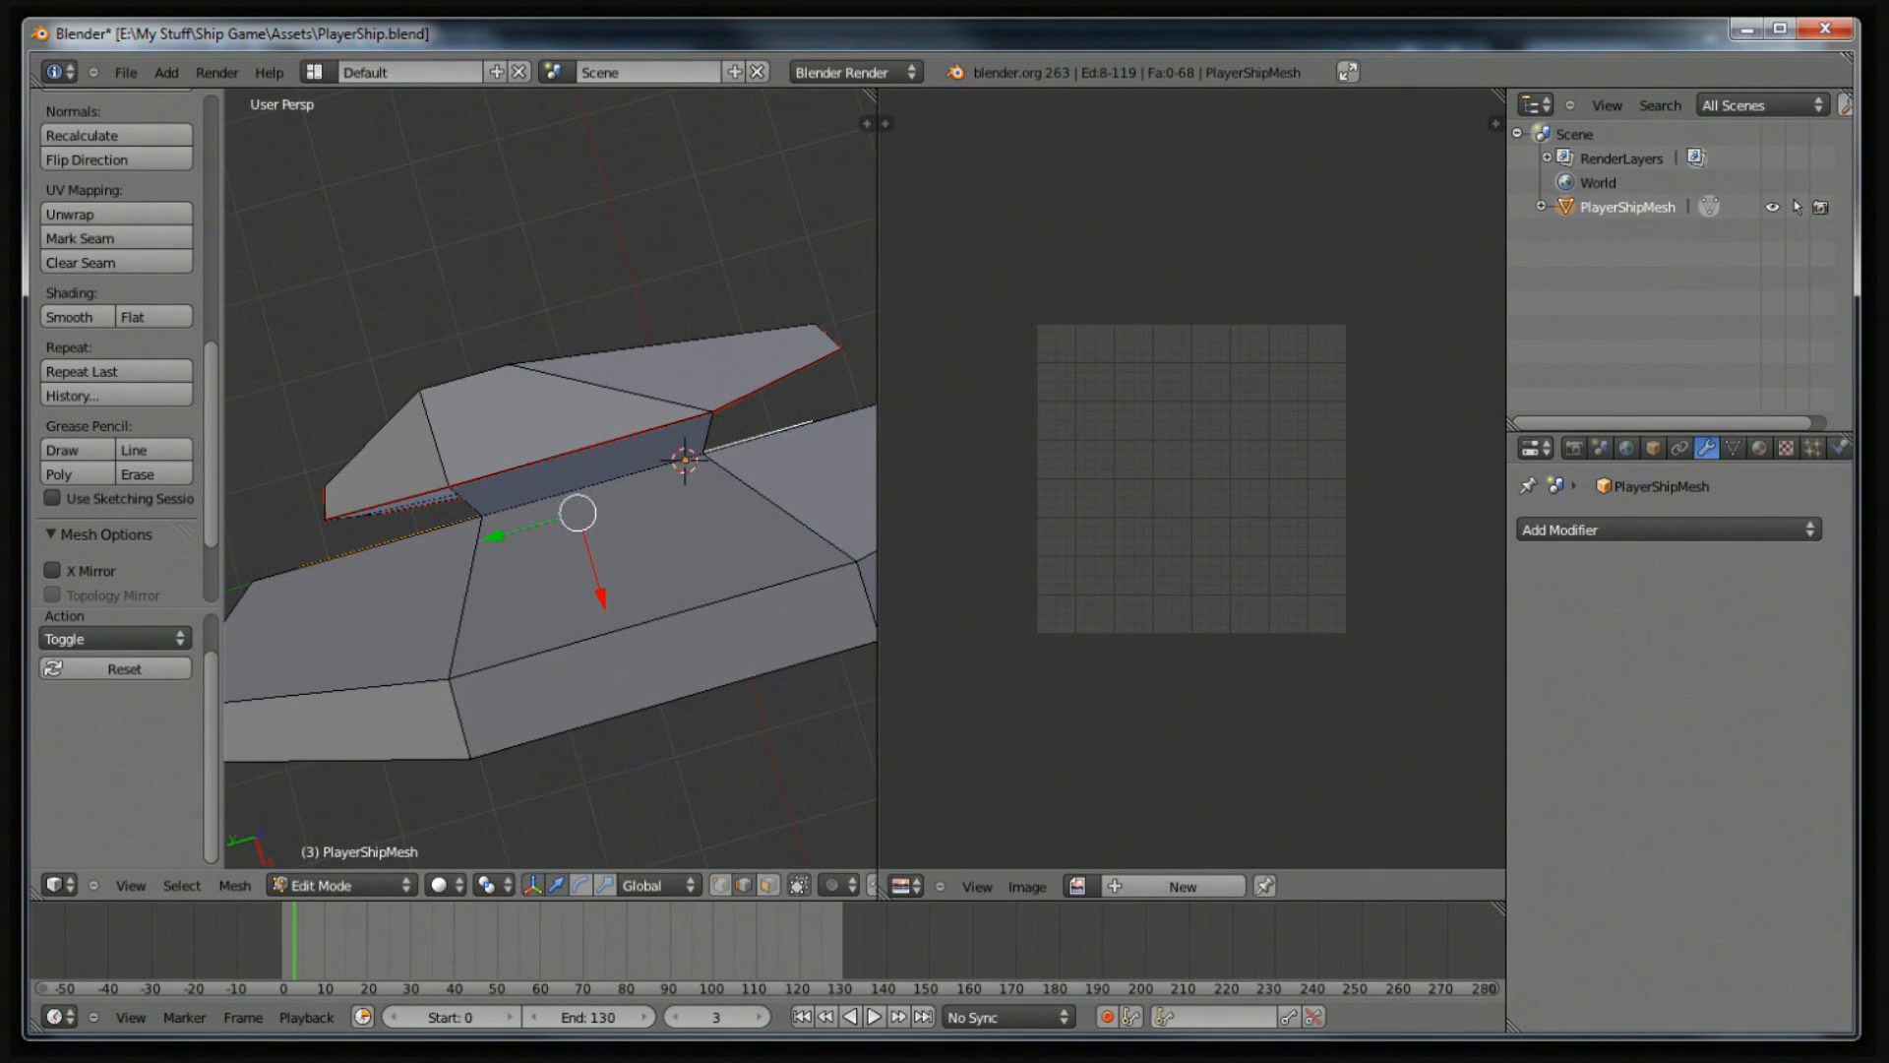
pyautogui.keyDown('shift'); pyautogui.rightClick(627, 484); pyautogui.keyUp('shift')
pyautogui.keyDown('shift'); pyautogui.rightClick(420, 548); pyautogui.keyUp('shift')
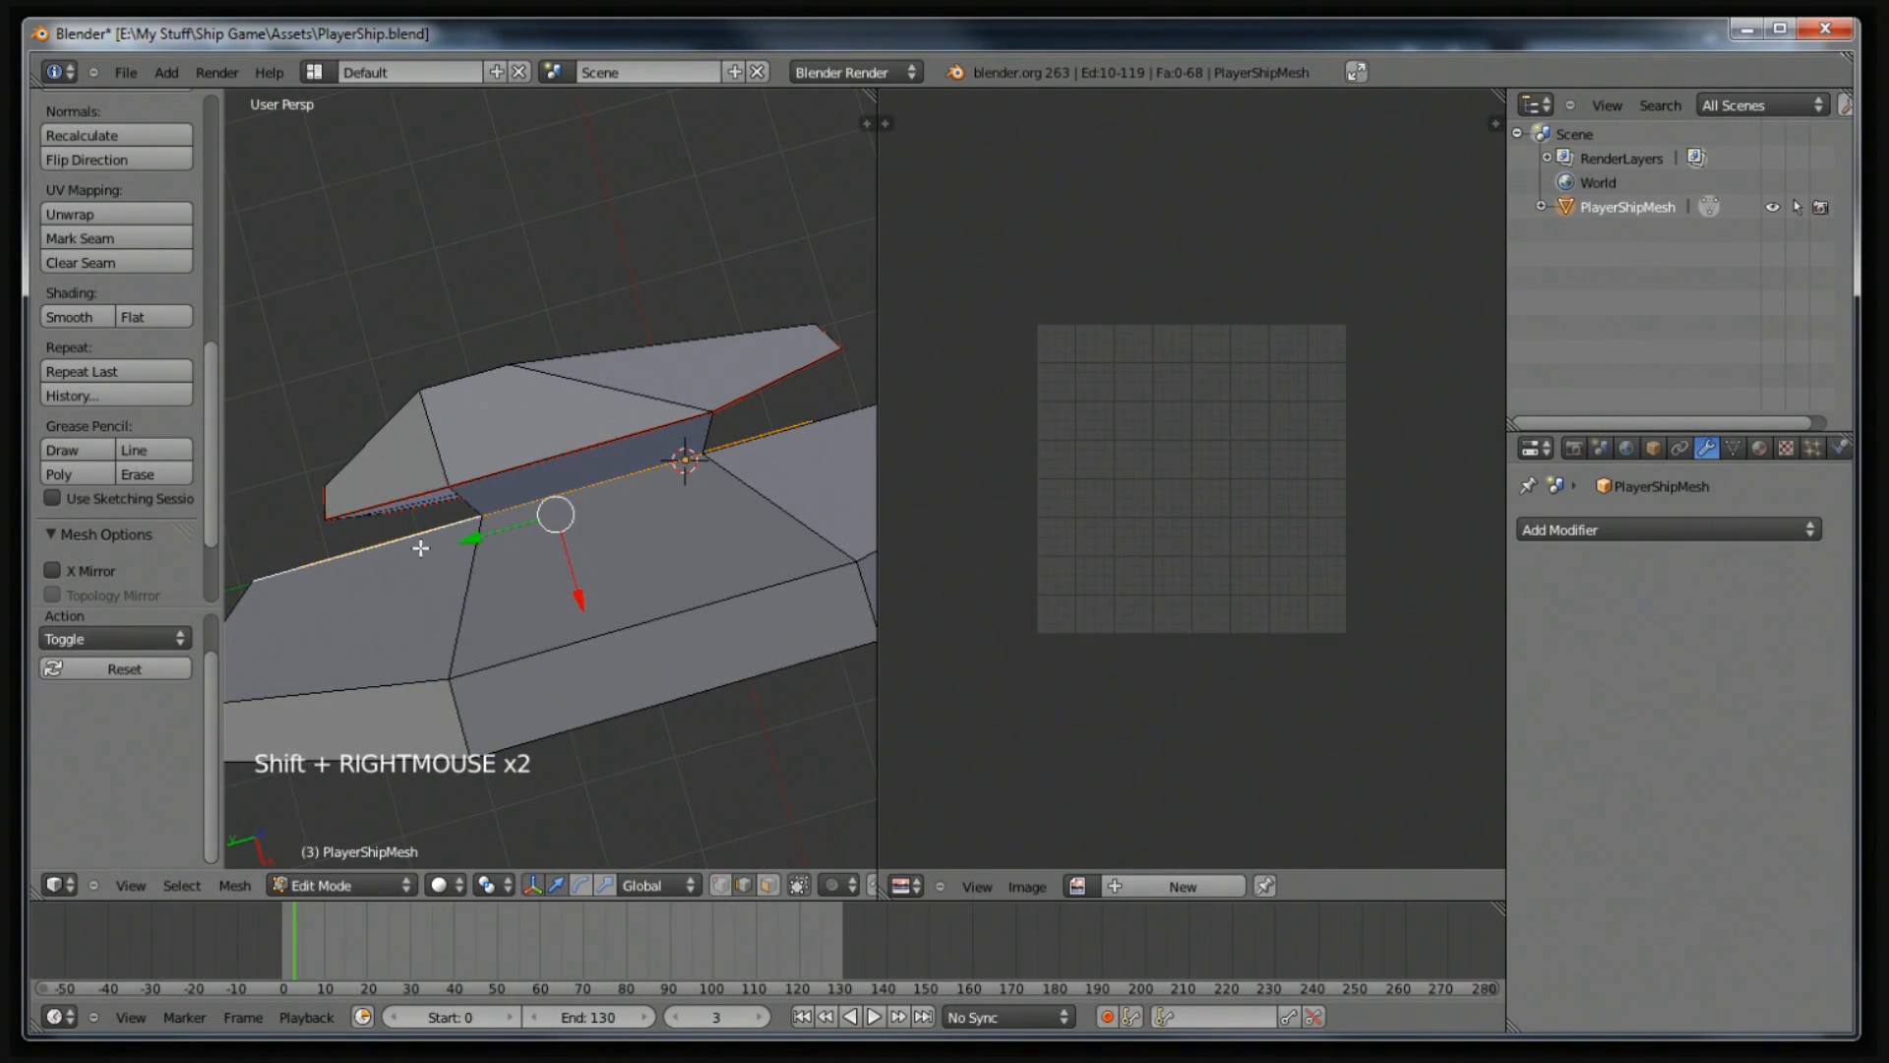
pyautogui.keyDown('shift'); pyautogui.rightClick(298, 672); pyautogui.keyUp('shift')
pyautogui.keyDown('shift'); pyautogui.rightClick(485, 640); pyautogui.keyUp('shift')
pyautogui.keyDown('shift'); pyautogui.rightClick(669, 531); pyautogui.keyUp('shift')
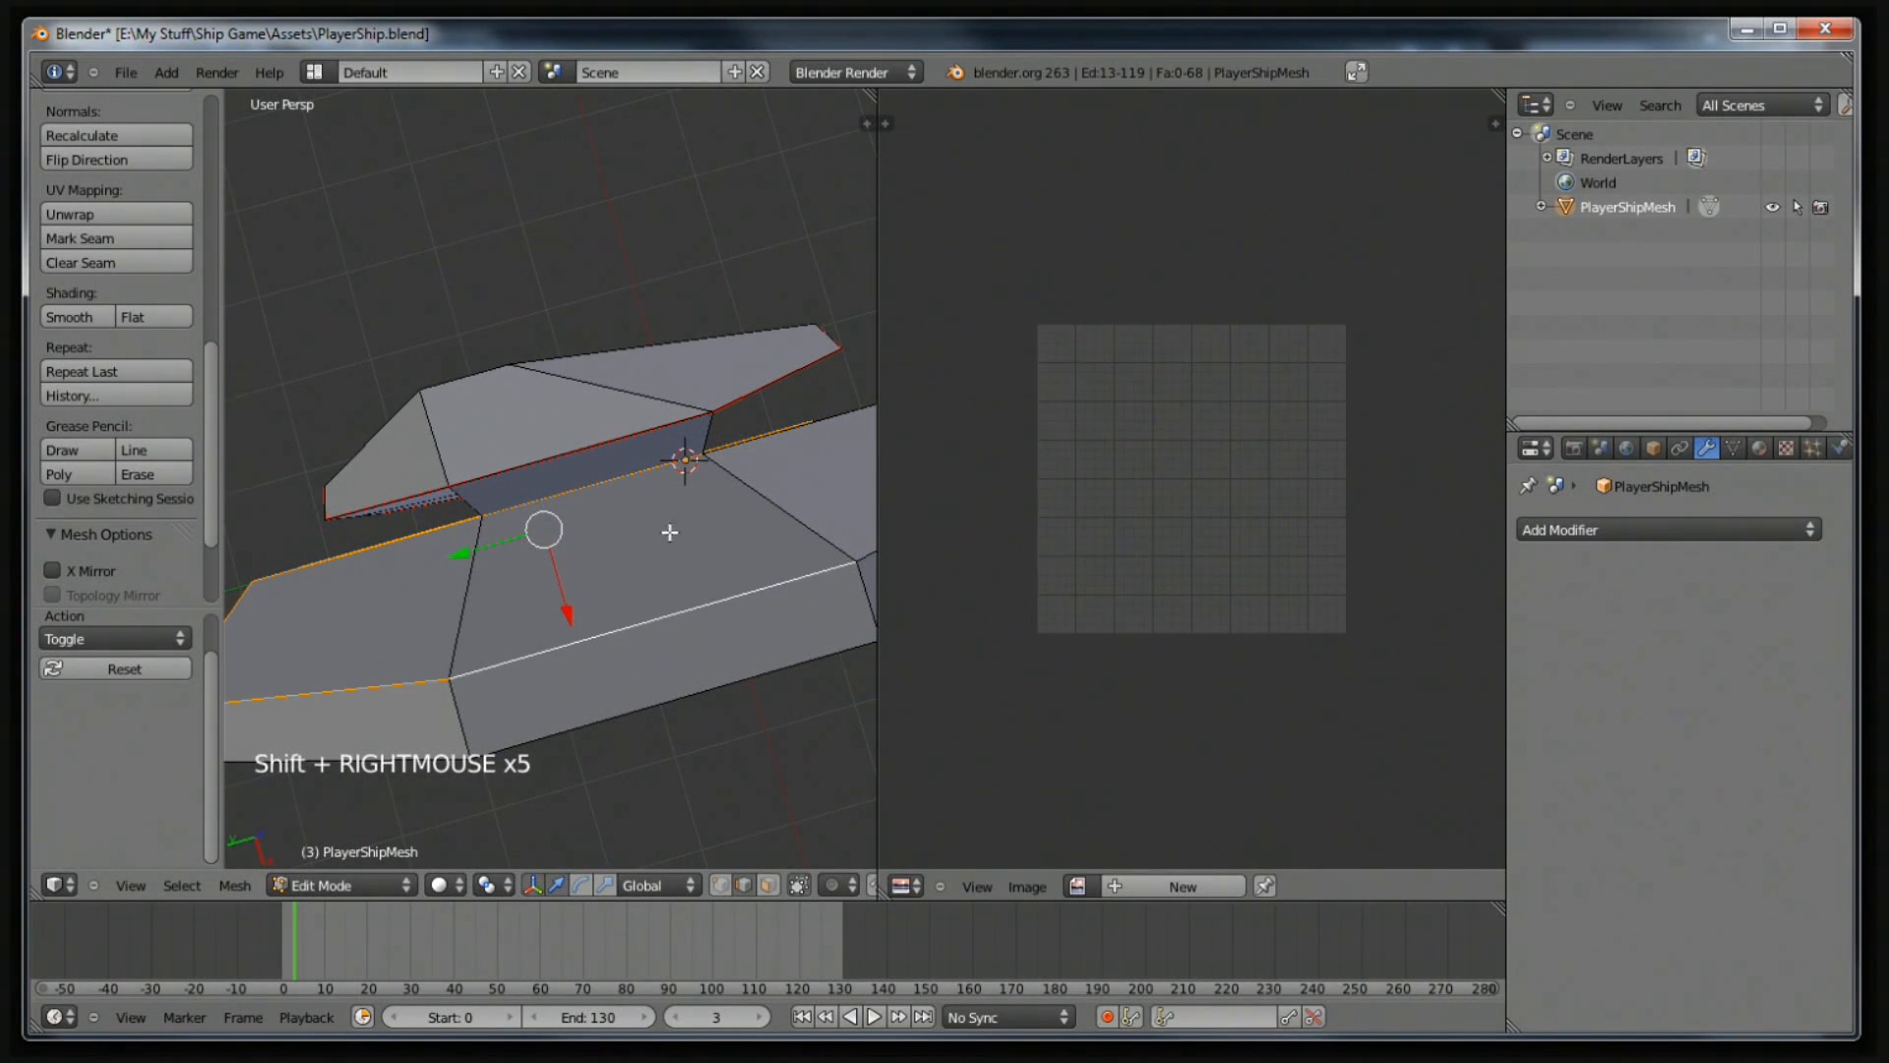
pyautogui.keyDown('shift'); pyautogui.rightClick(814, 429); pyautogui.keyUp('shift')
pyautogui.moveTo(797, 468); pyautogui.dragTo(610, 679, button='middle')
pyautogui.keyDown('shift'); pyautogui.rightClick(771, 522); pyautogui.keyUp('shift')
pyautogui.keyDown('shift'); pyautogui.rightClick(708, 544); pyautogui.keyUp('shift')
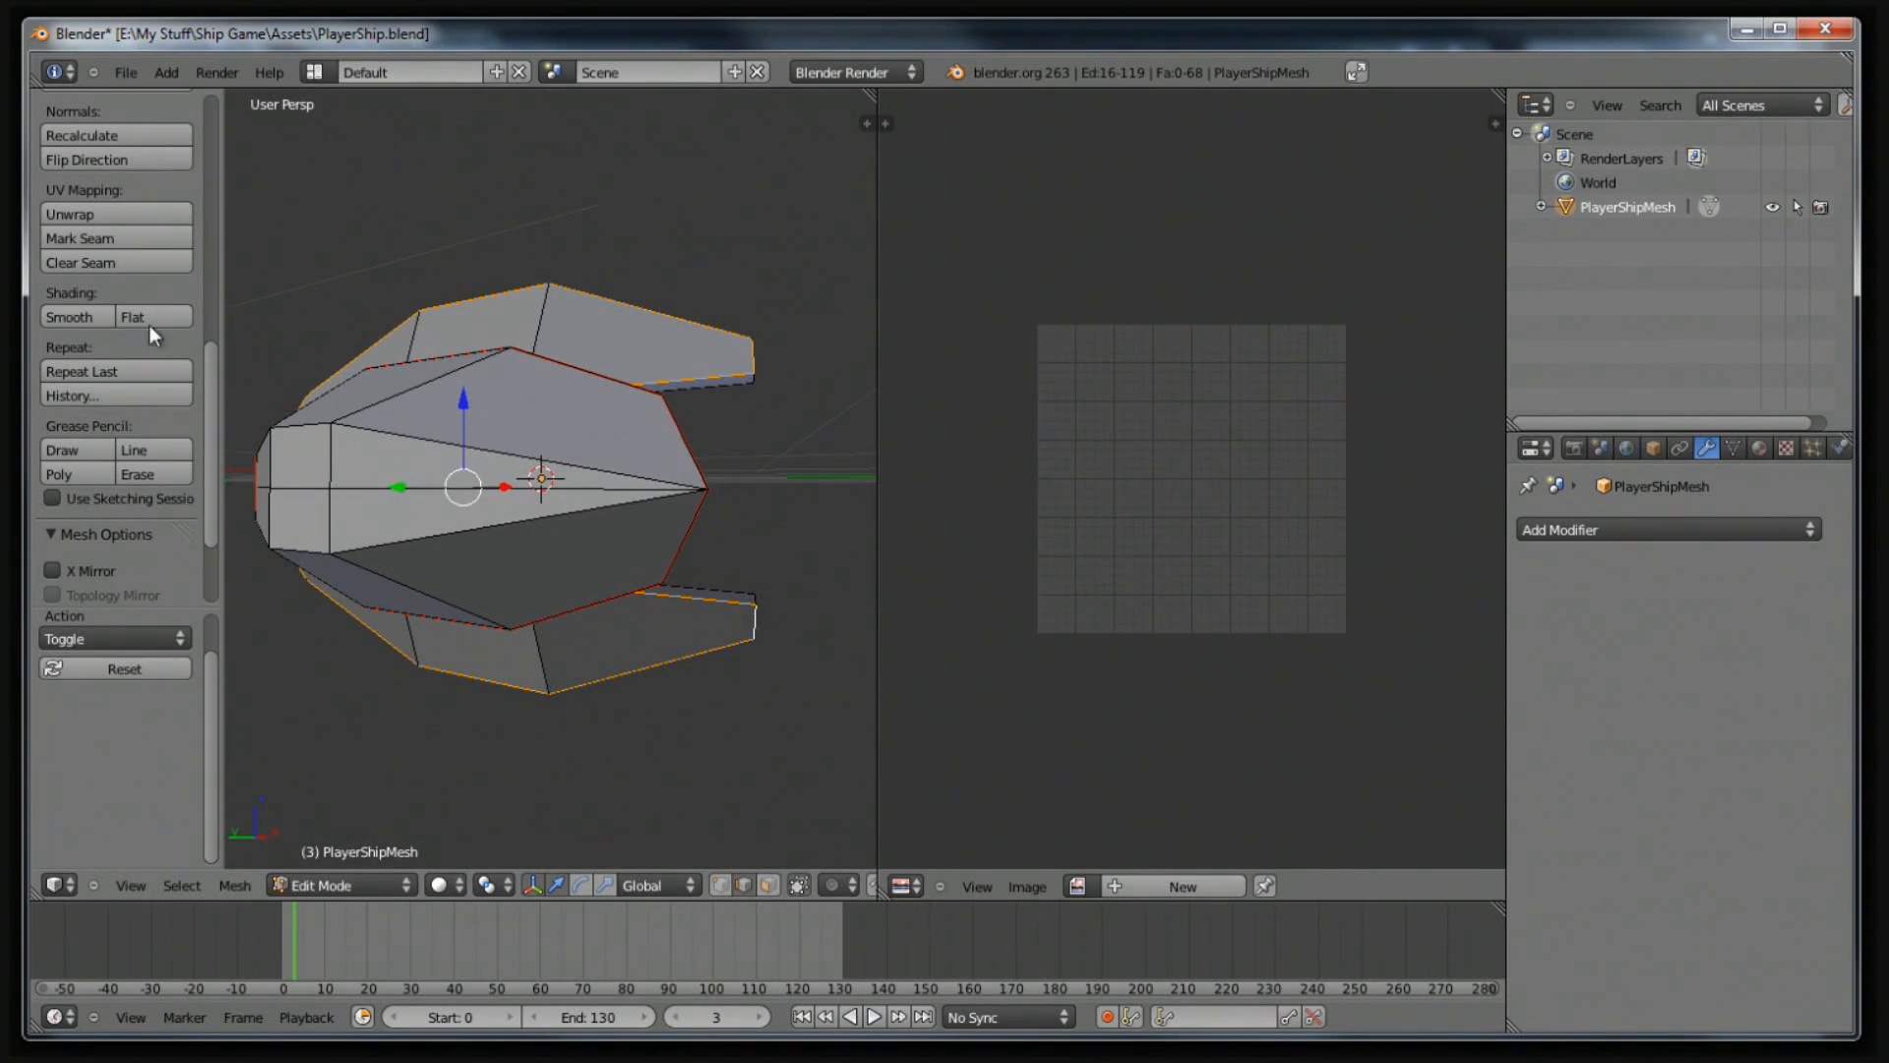
pyautogui.click(126, 239)
pyautogui.moveTo(578, 426); pyautogui.dragTo(661, 426, button='middle')
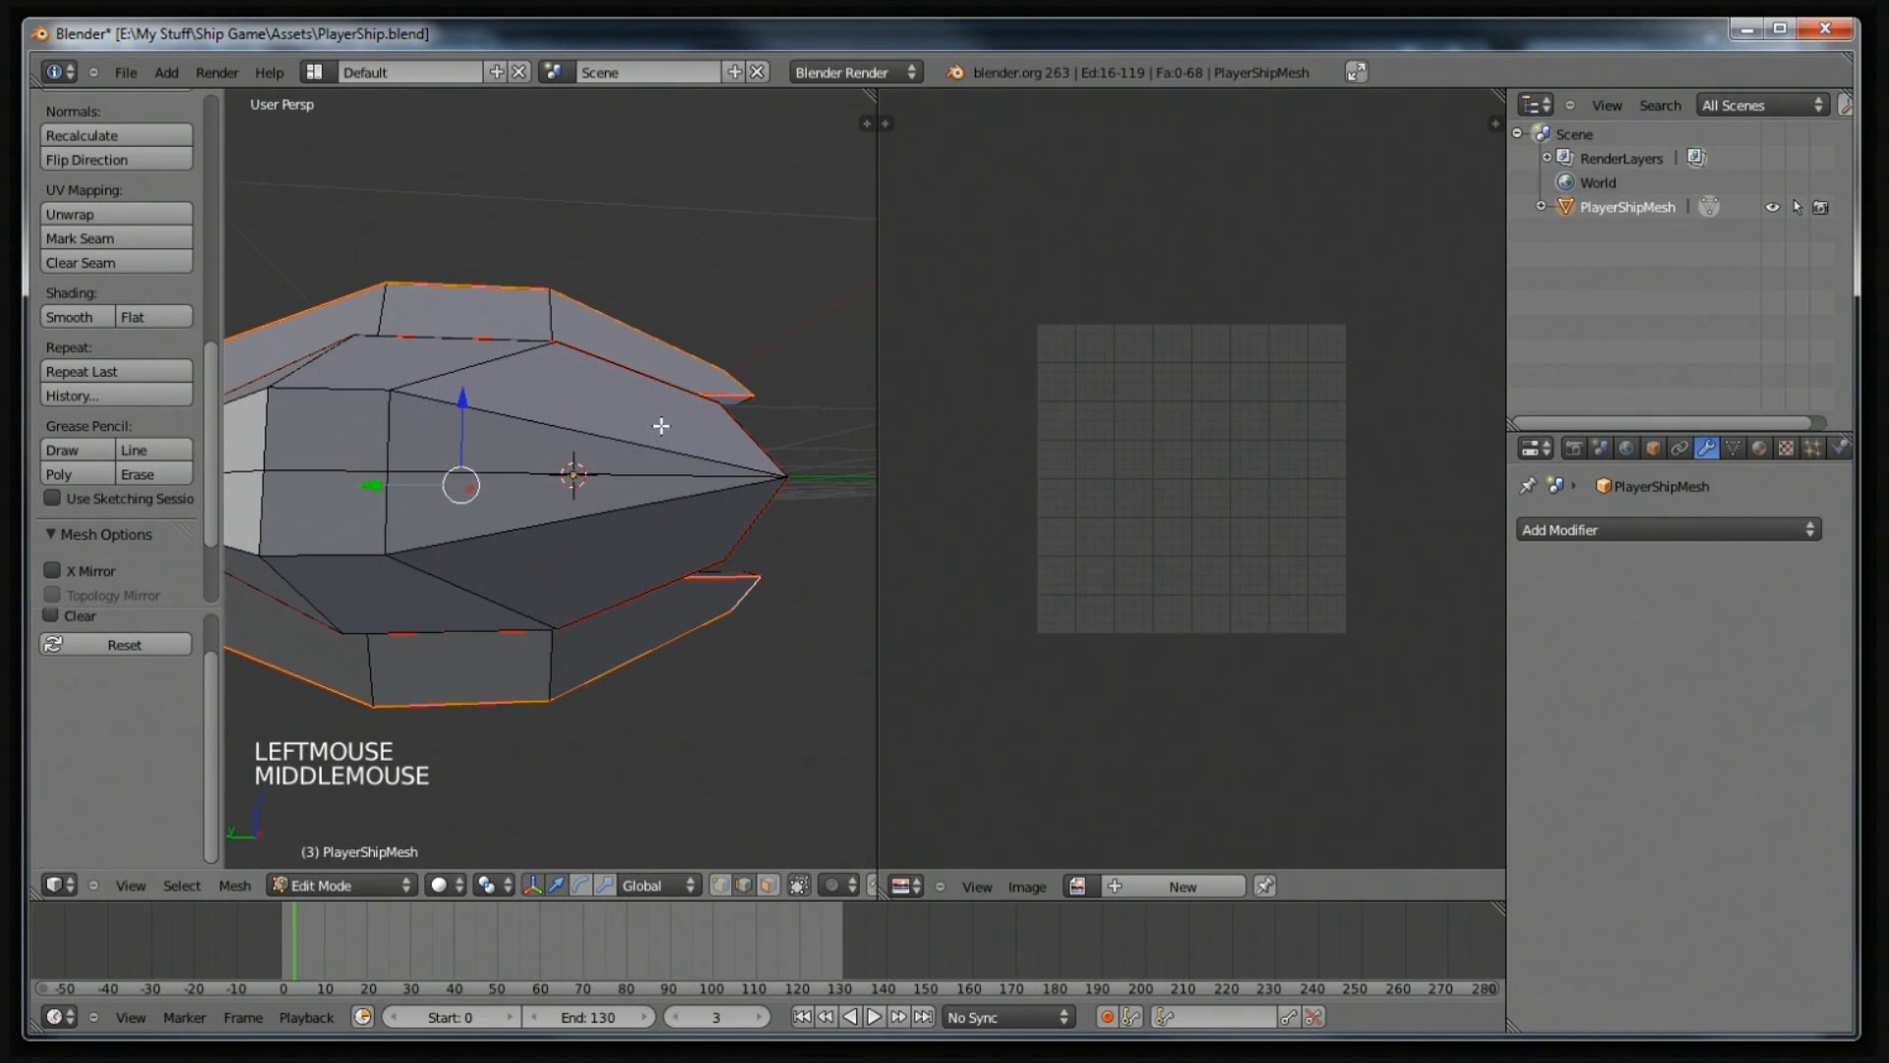
pyautogui.press('a')
# Mark the vertical edges of the connector between the wings and the hull as UV seams and clear the selection.
pyautogui.scroll(-5, 548, 472)
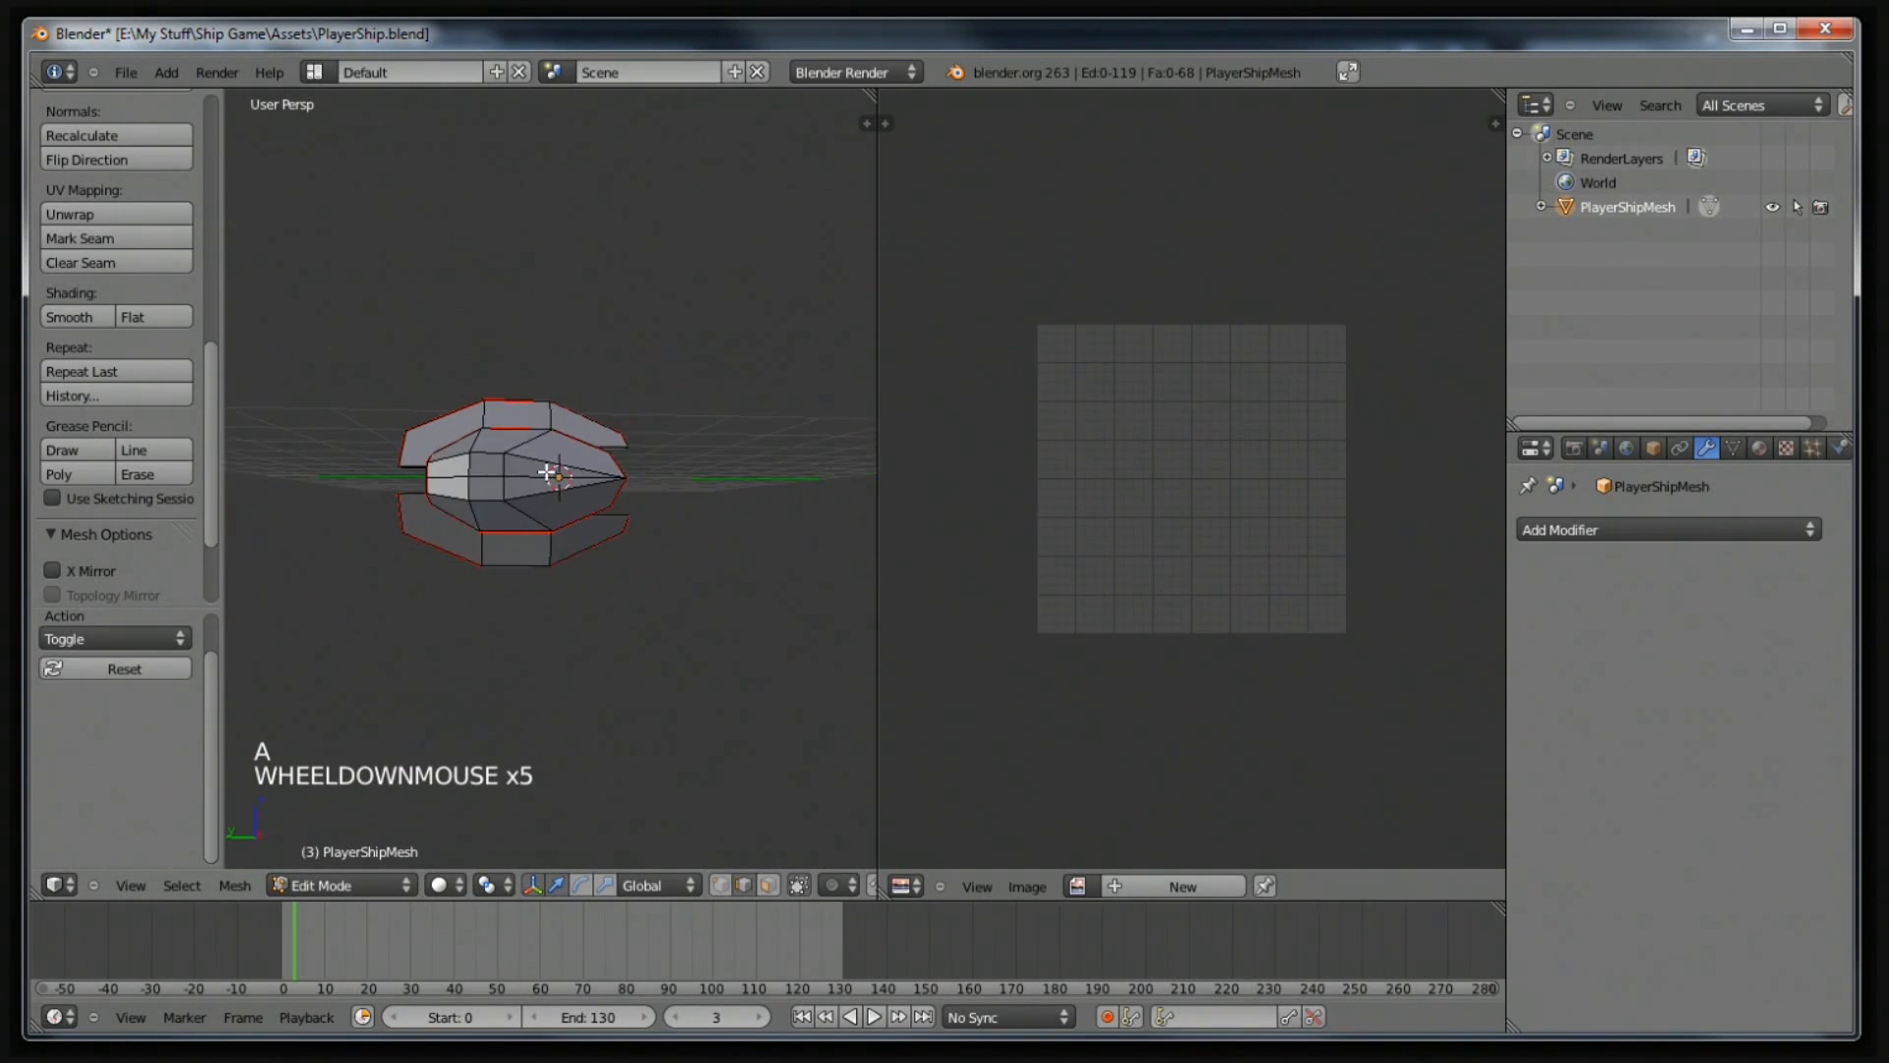
pyautogui.scroll(2, 546, 473)
pyautogui.keyDown('shift'); pyautogui.moveTo(447, 515); pyautogui.dragTo(536, 534, button='middle'); pyautogui.keyUp('shift')
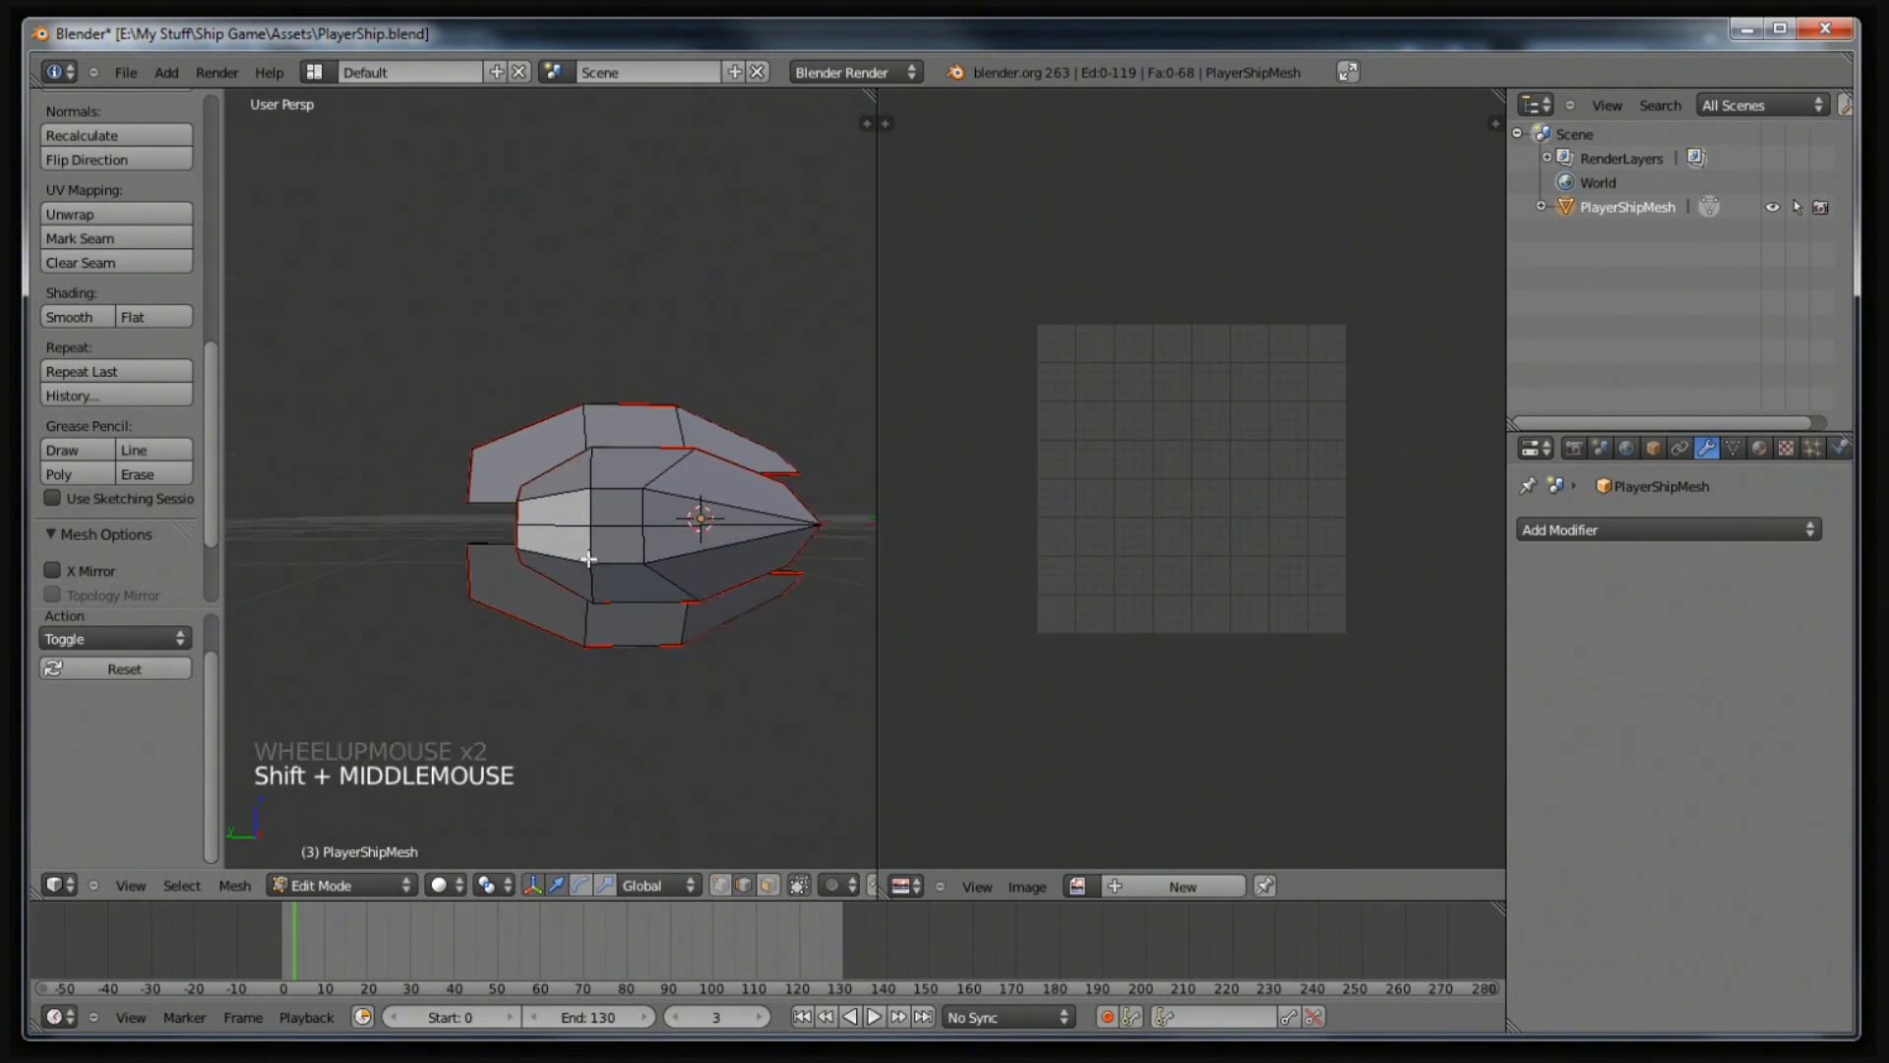
pyautogui.moveTo(725, 484); pyautogui.dragTo(237, 461, button='middle')
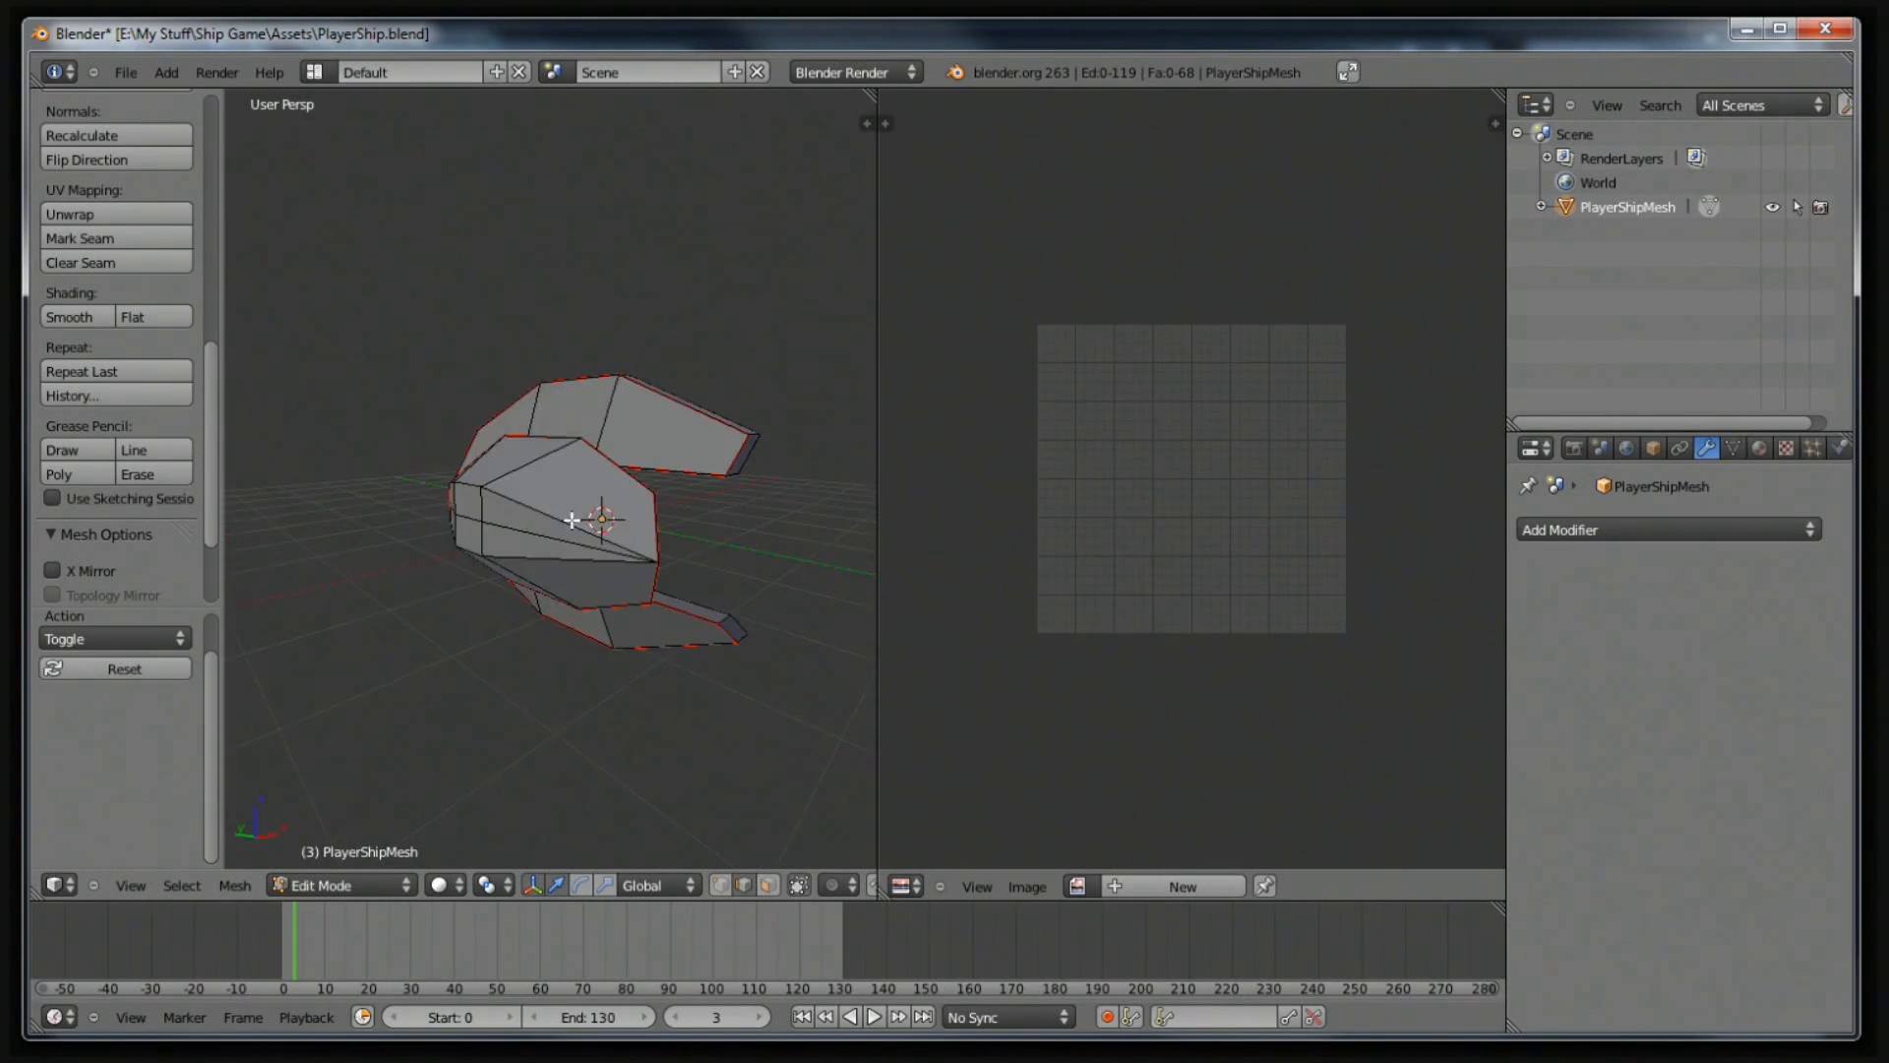
pyautogui.moveTo(410, 570); pyautogui.dragTo(409, 495, button='middle')
pyautogui.moveTo(518, 521); pyautogui.dragTo(493, 642, button='middle')
pyautogui.moveTo(404, 452); pyautogui.dragTo(106, 498, button='middle')
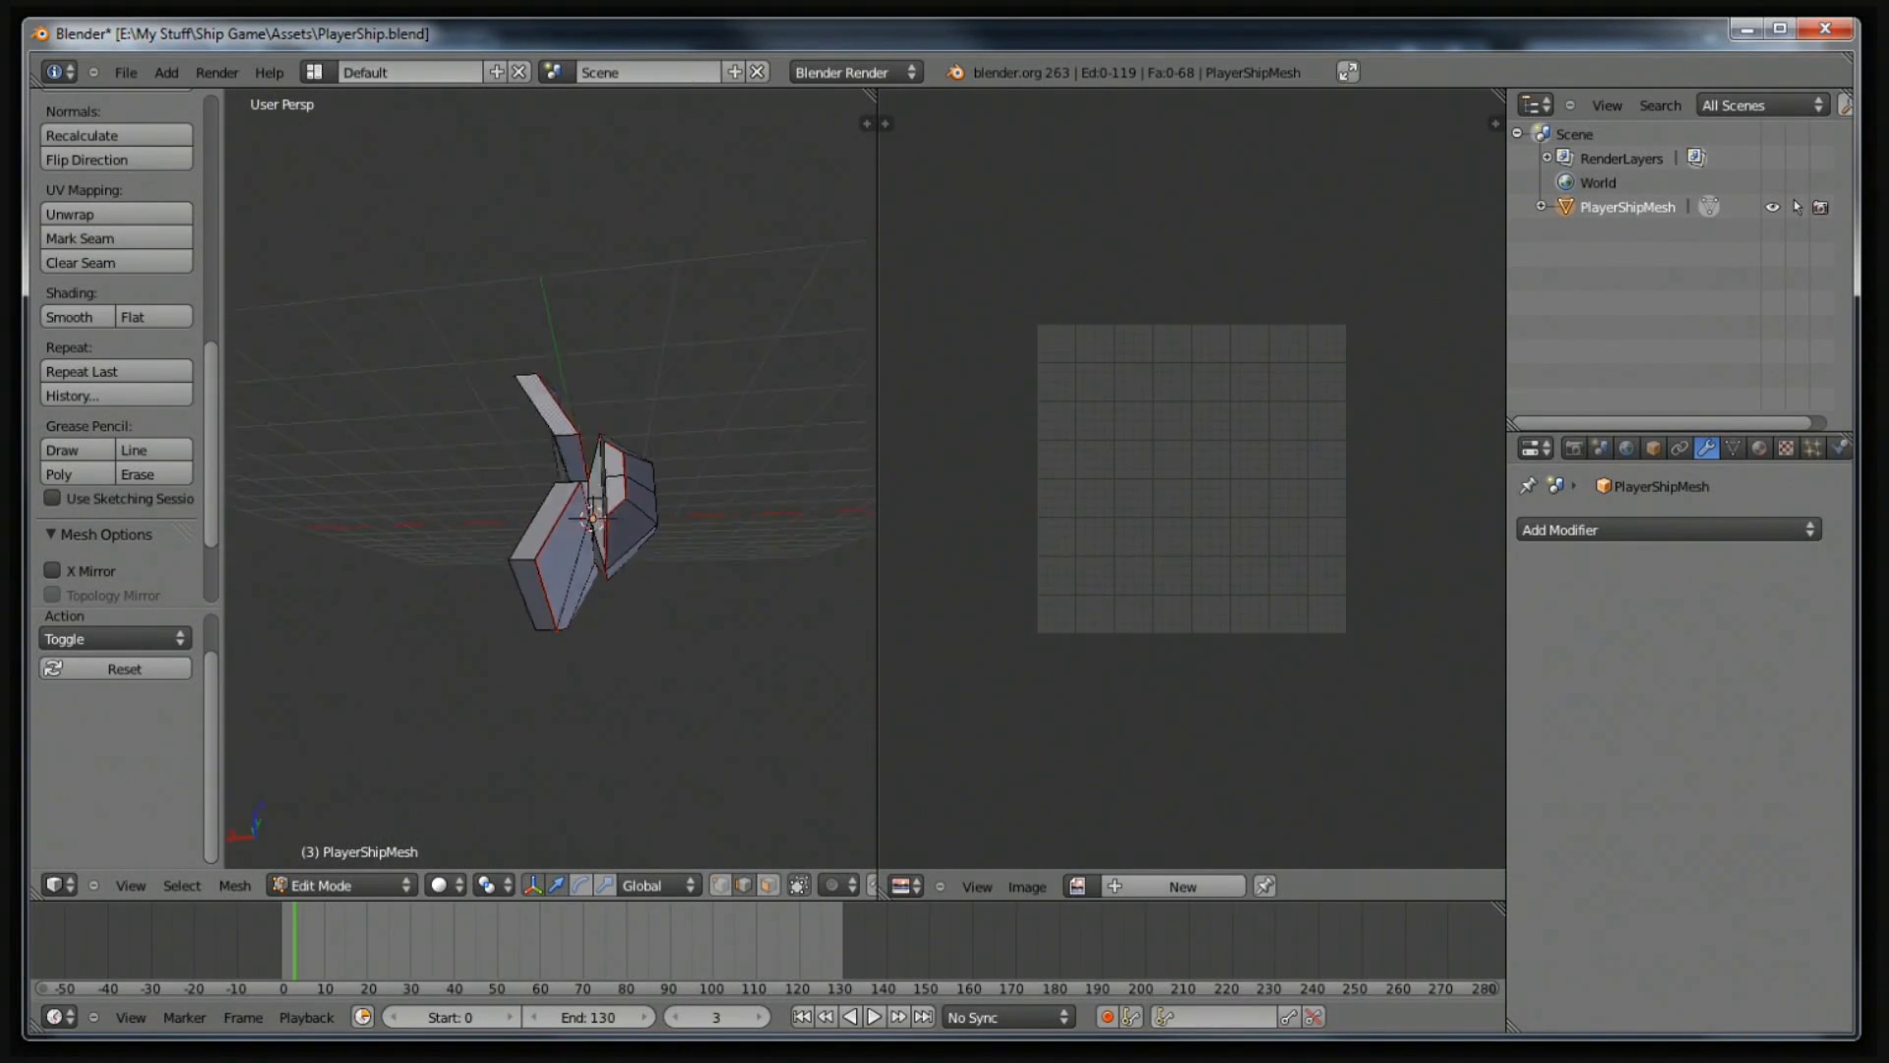
pyautogui.scroll(4, 329, 518)
pyautogui.moveTo(577, 598)
pyautogui.mouseDown(button='middle')
pyautogui.moveTo(511, 594)
pyautogui.moveTo(540, 725)
pyautogui.moveTo(552, 620)
pyautogui.mouseUp(button='middle')
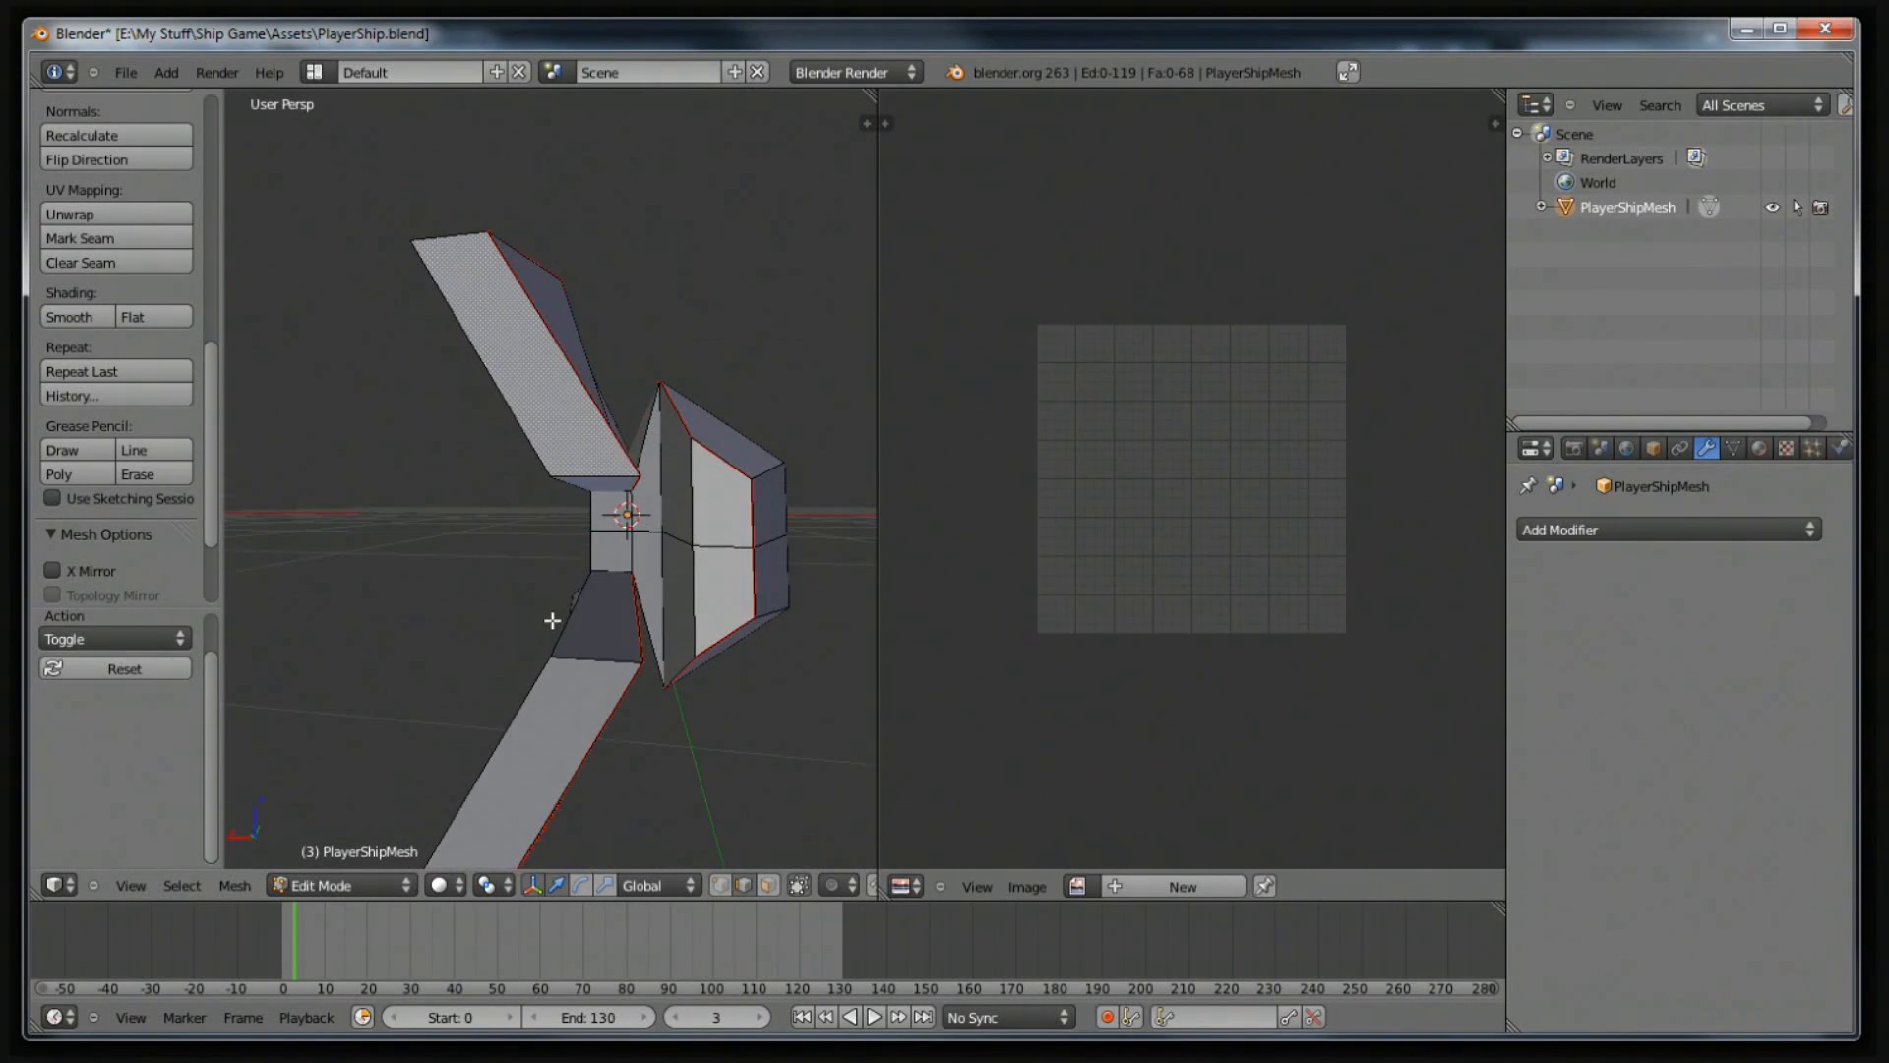
pyautogui.keyDown('shift'); pyautogui.rightClick(631, 516); pyautogui.keyUp('shift')
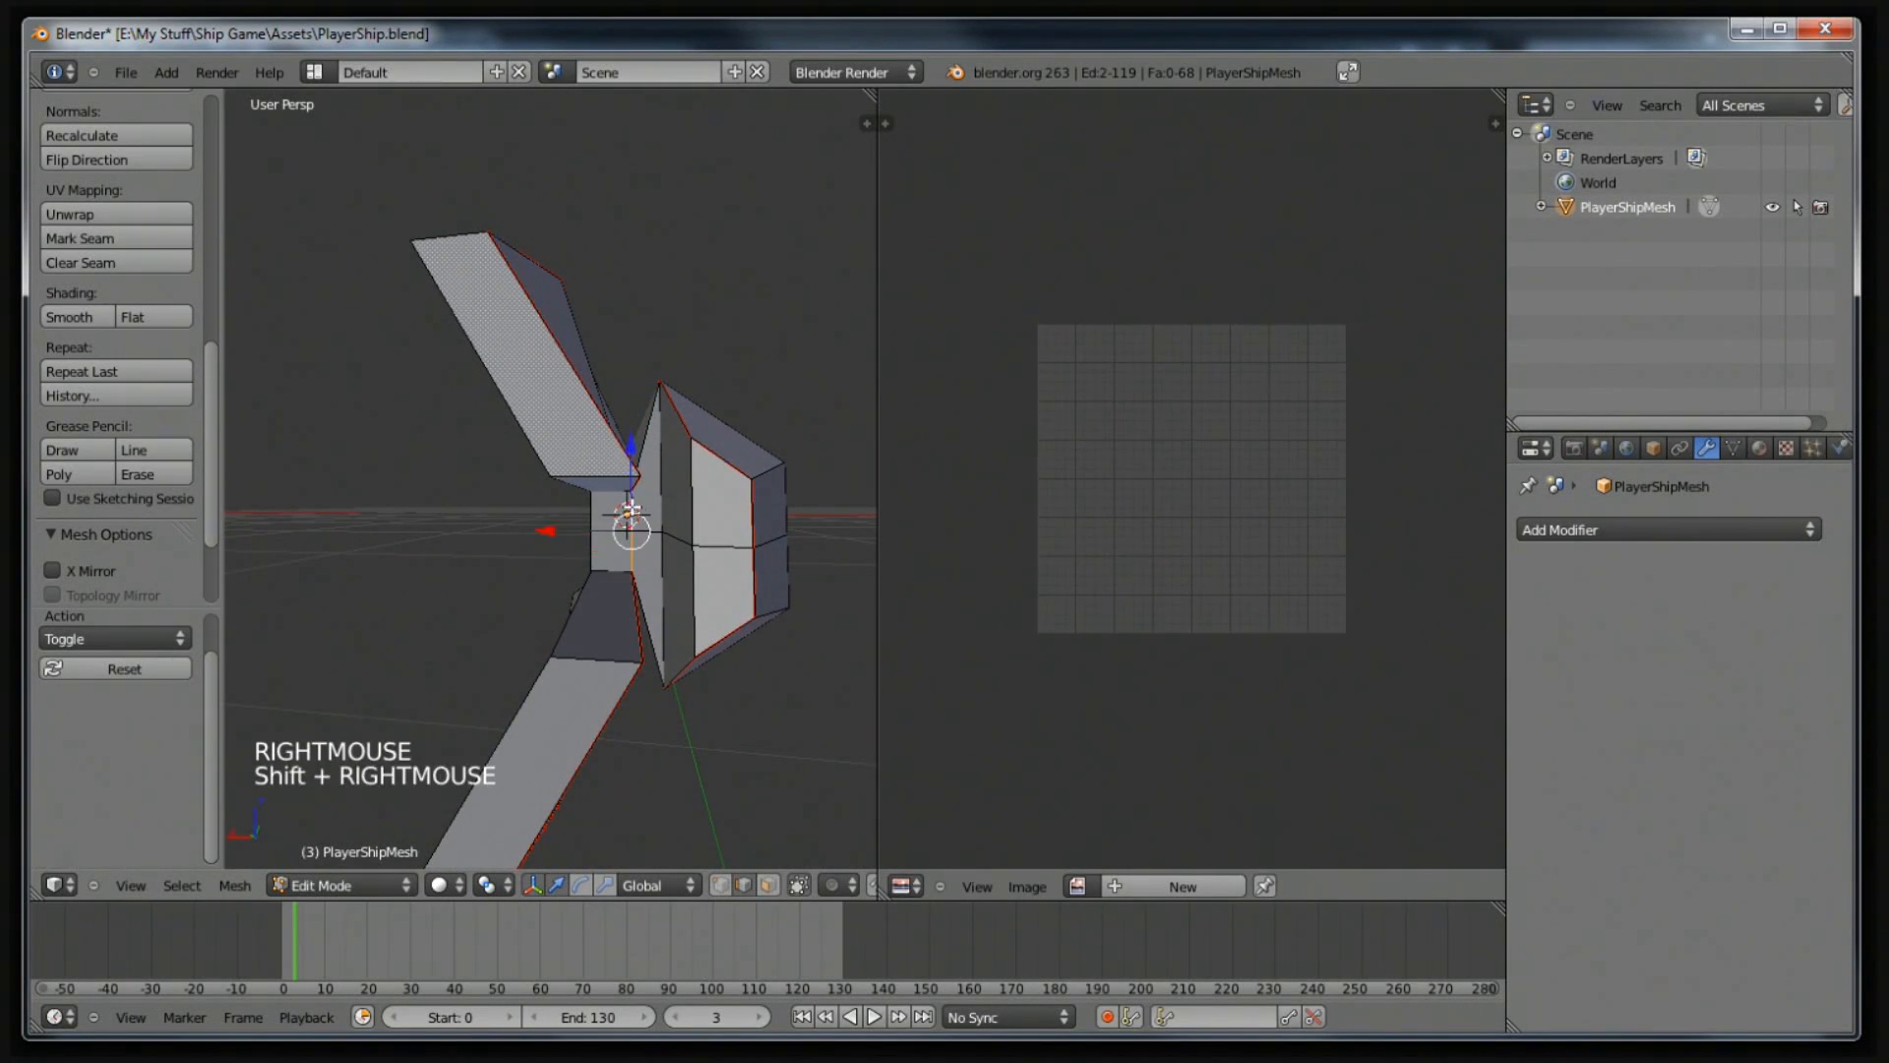
pyautogui.keyDown('shift'); pyautogui.rightClick(647, 526); pyautogui.keyUp('shift')
pyautogui.keyDown('shift'); pyautogui.rightClick(657, 673); pyautogui.keyUp('shift')
pyautogui.moveTo(672, 734); pyautogui.dragTo(655, 492, button='middle')
pyautogui.keyDown('shift'); pyautogui.rightClick(696, 669); pyautogui.keyUp('shift')
pyautogui.moveTo(696, 669); pyautogui.dragTo(371, 696, button='middle')
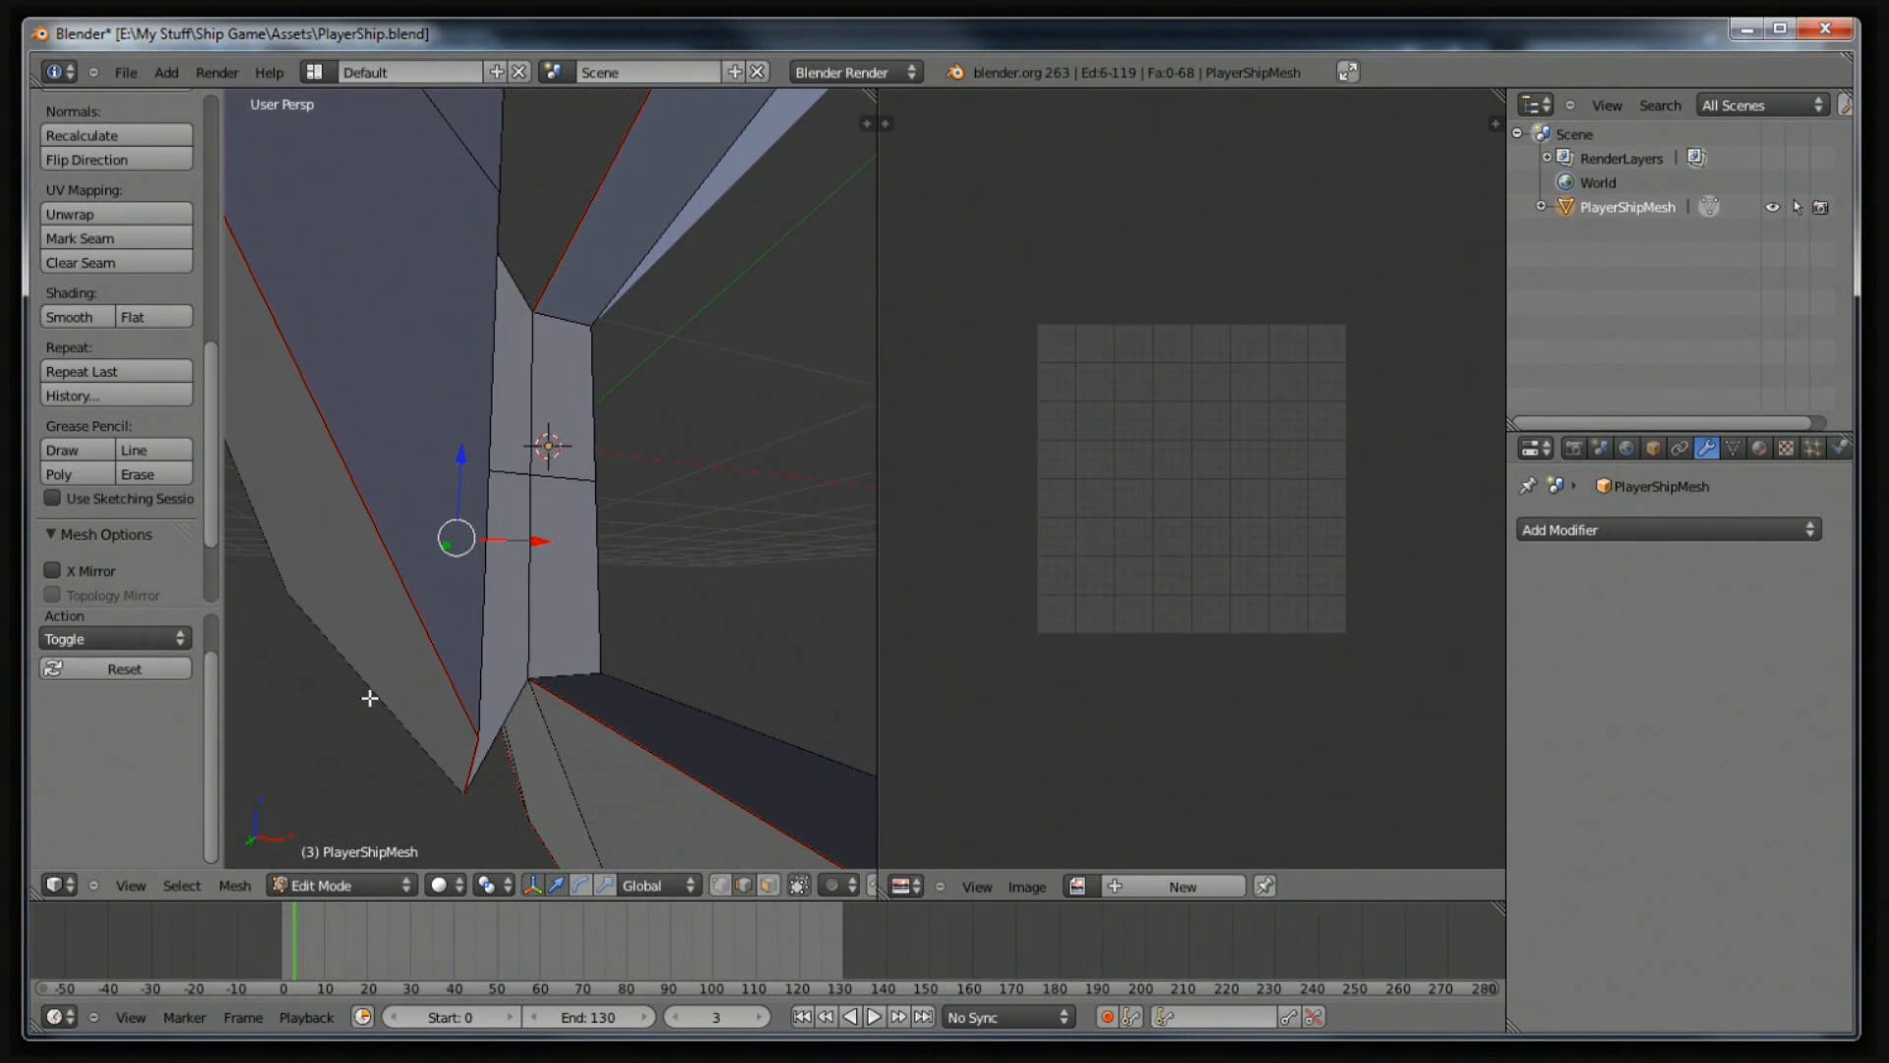
pyautogui.keyDown('shift'); pyautogui.rightClick(529, 570); pyautogui.keyUp('shift')
pyautogui.keyDown('shift'); pyautogui.rightClick(533, 390); pyautogui.keyUp('shift')
pyautogui.moveTo(533, 390); pyautogui.dragTo(493, 388, button='middle')
pyautogui.keyDown('shift'); pyautogui.rightClick(511, 590); pyautogui.keyUp('shift')
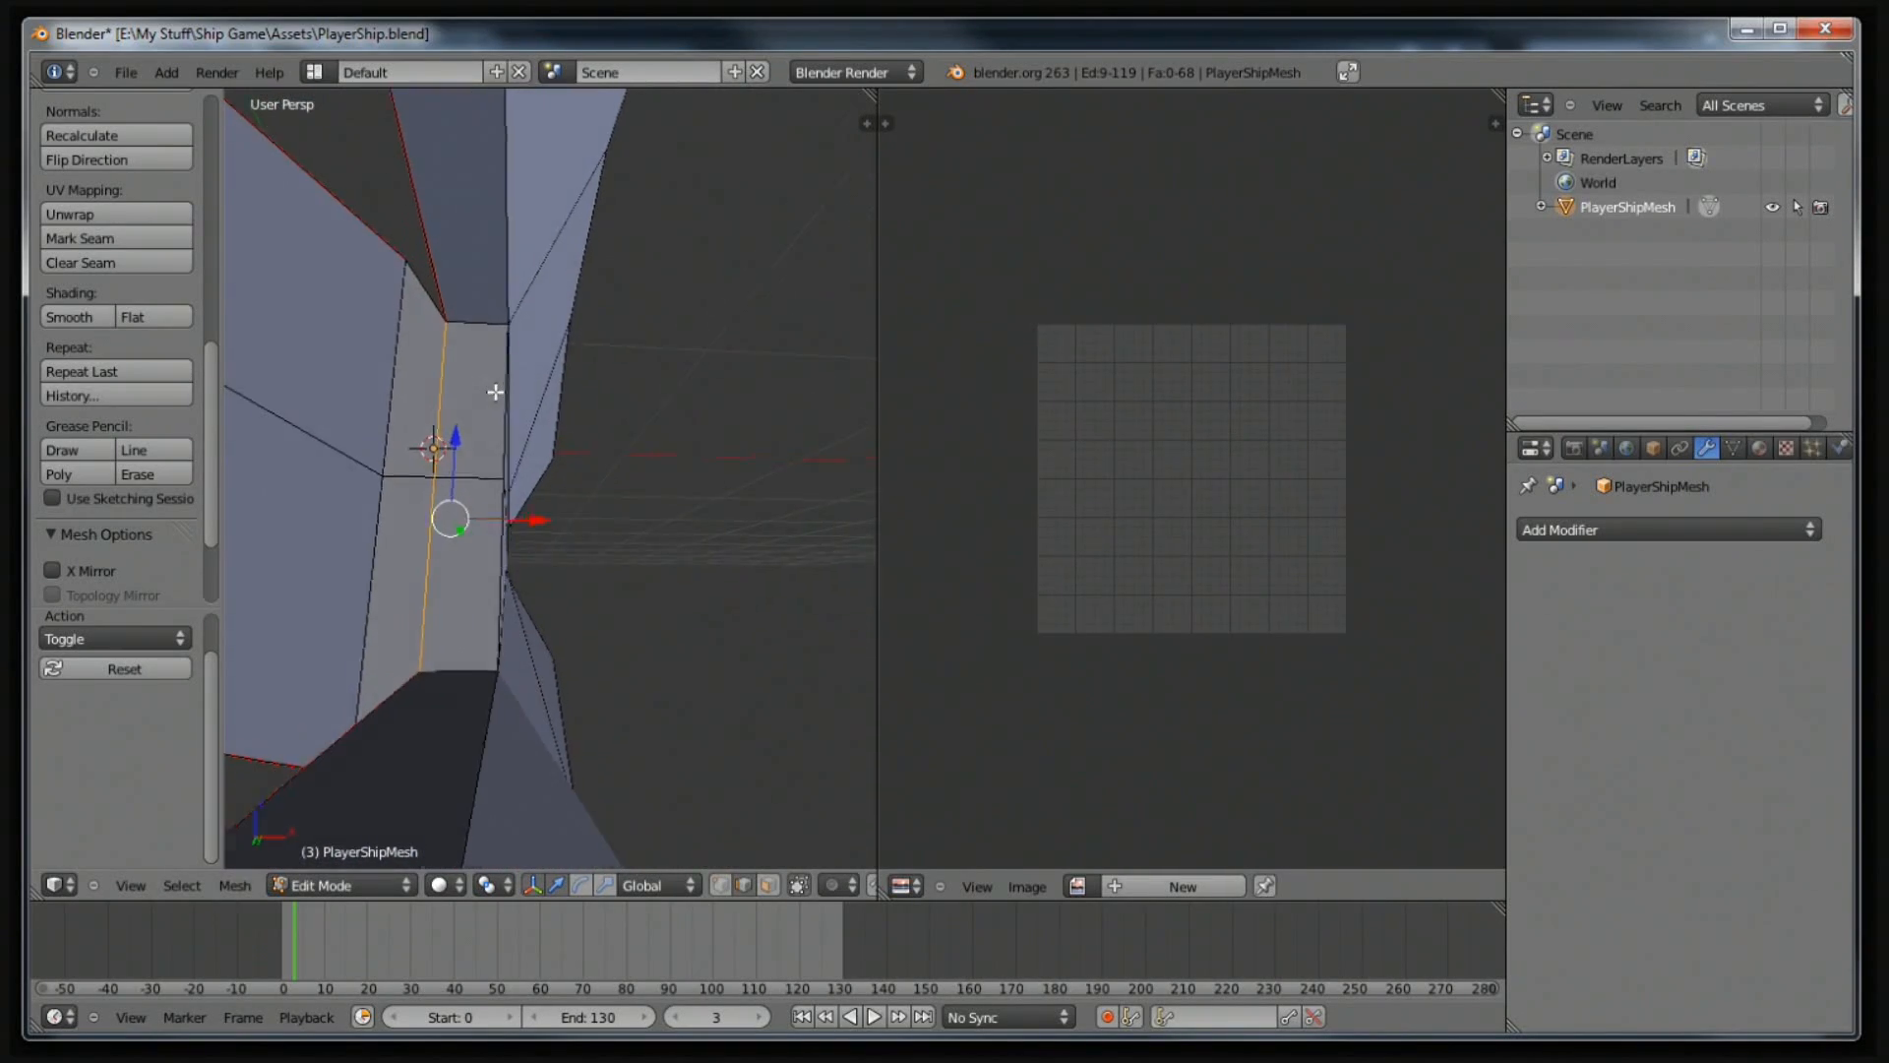
pyautogui.scroll(-4, 493, 391)
pyautogui.moveTo(426, 522); pyautogui.dragTo(630, 487, button='middle')
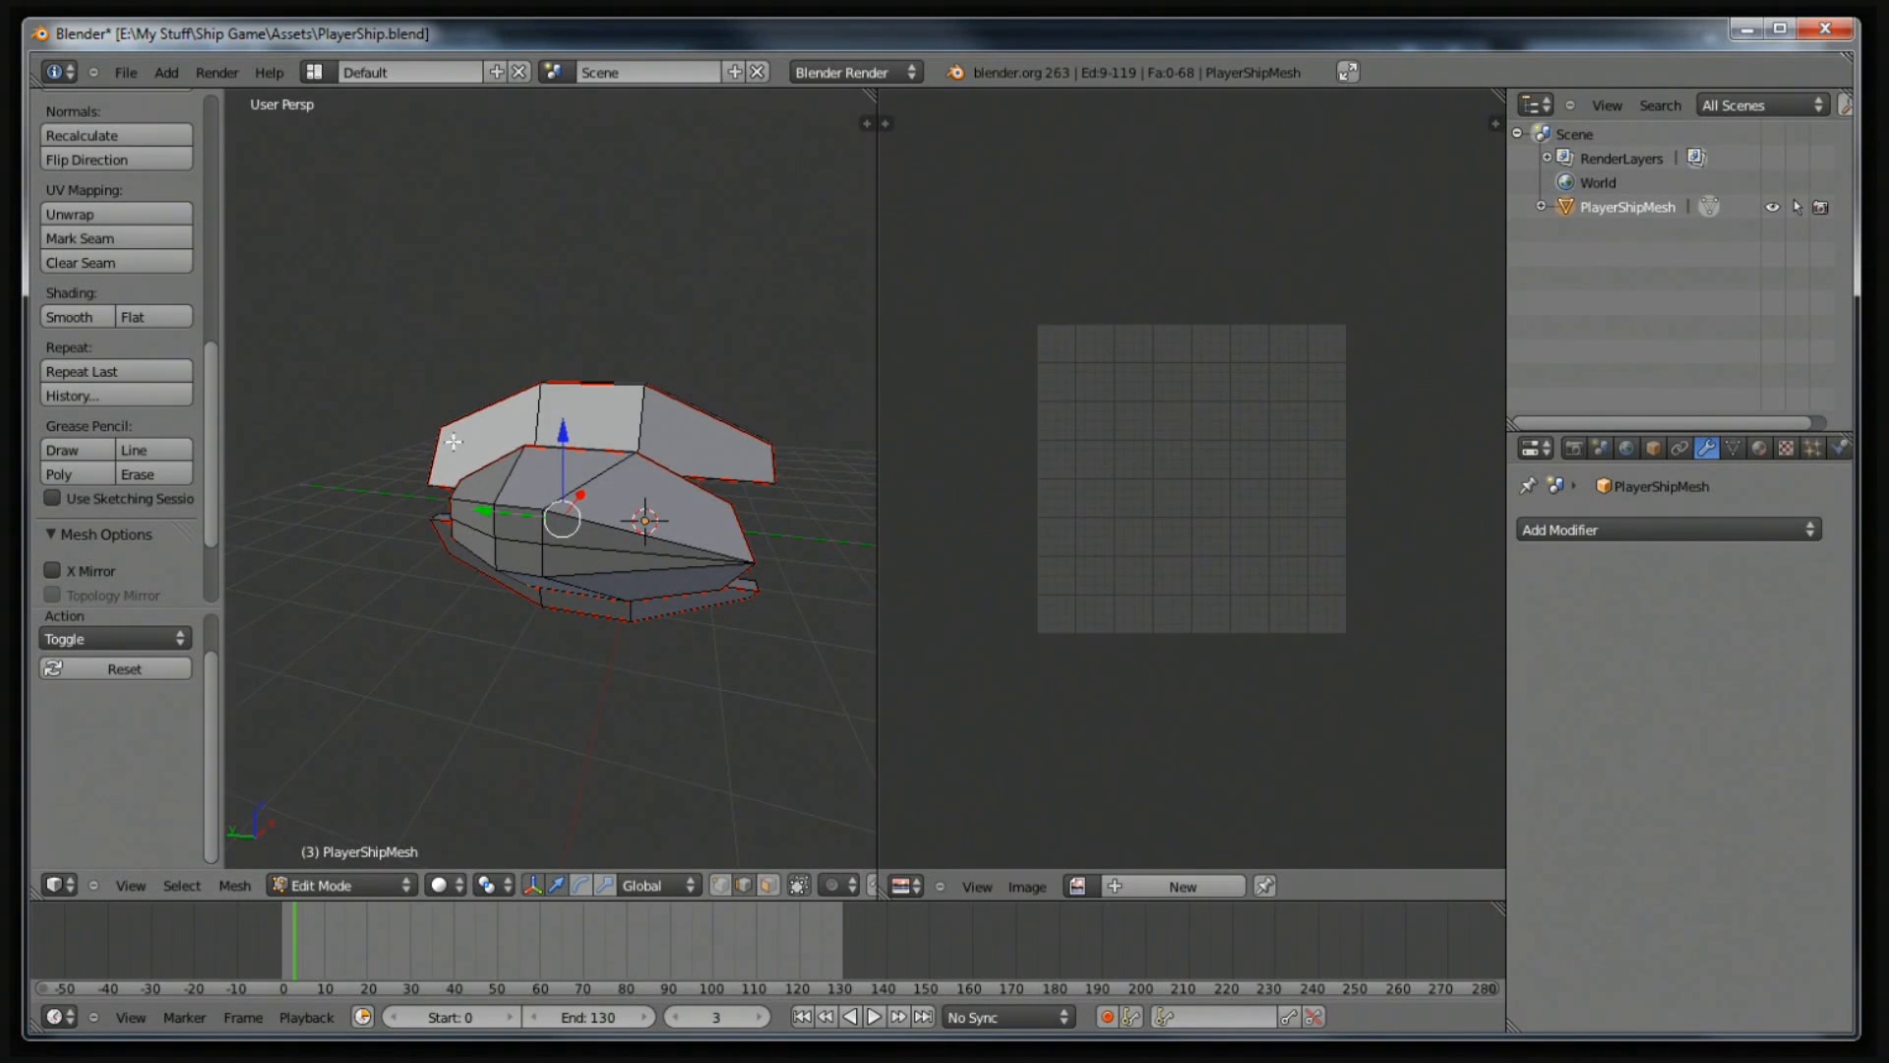
pyautogui.click(146, 236)
pyautogui.moveTo(609, 576)
pyautogui.mouseDown(button='middle')
pyautogui.moveTo(683, 578)
pyautogui.moveTo(630, 549)
pyautogui.mouseUp(button='middle')
pyautogui.press('a')
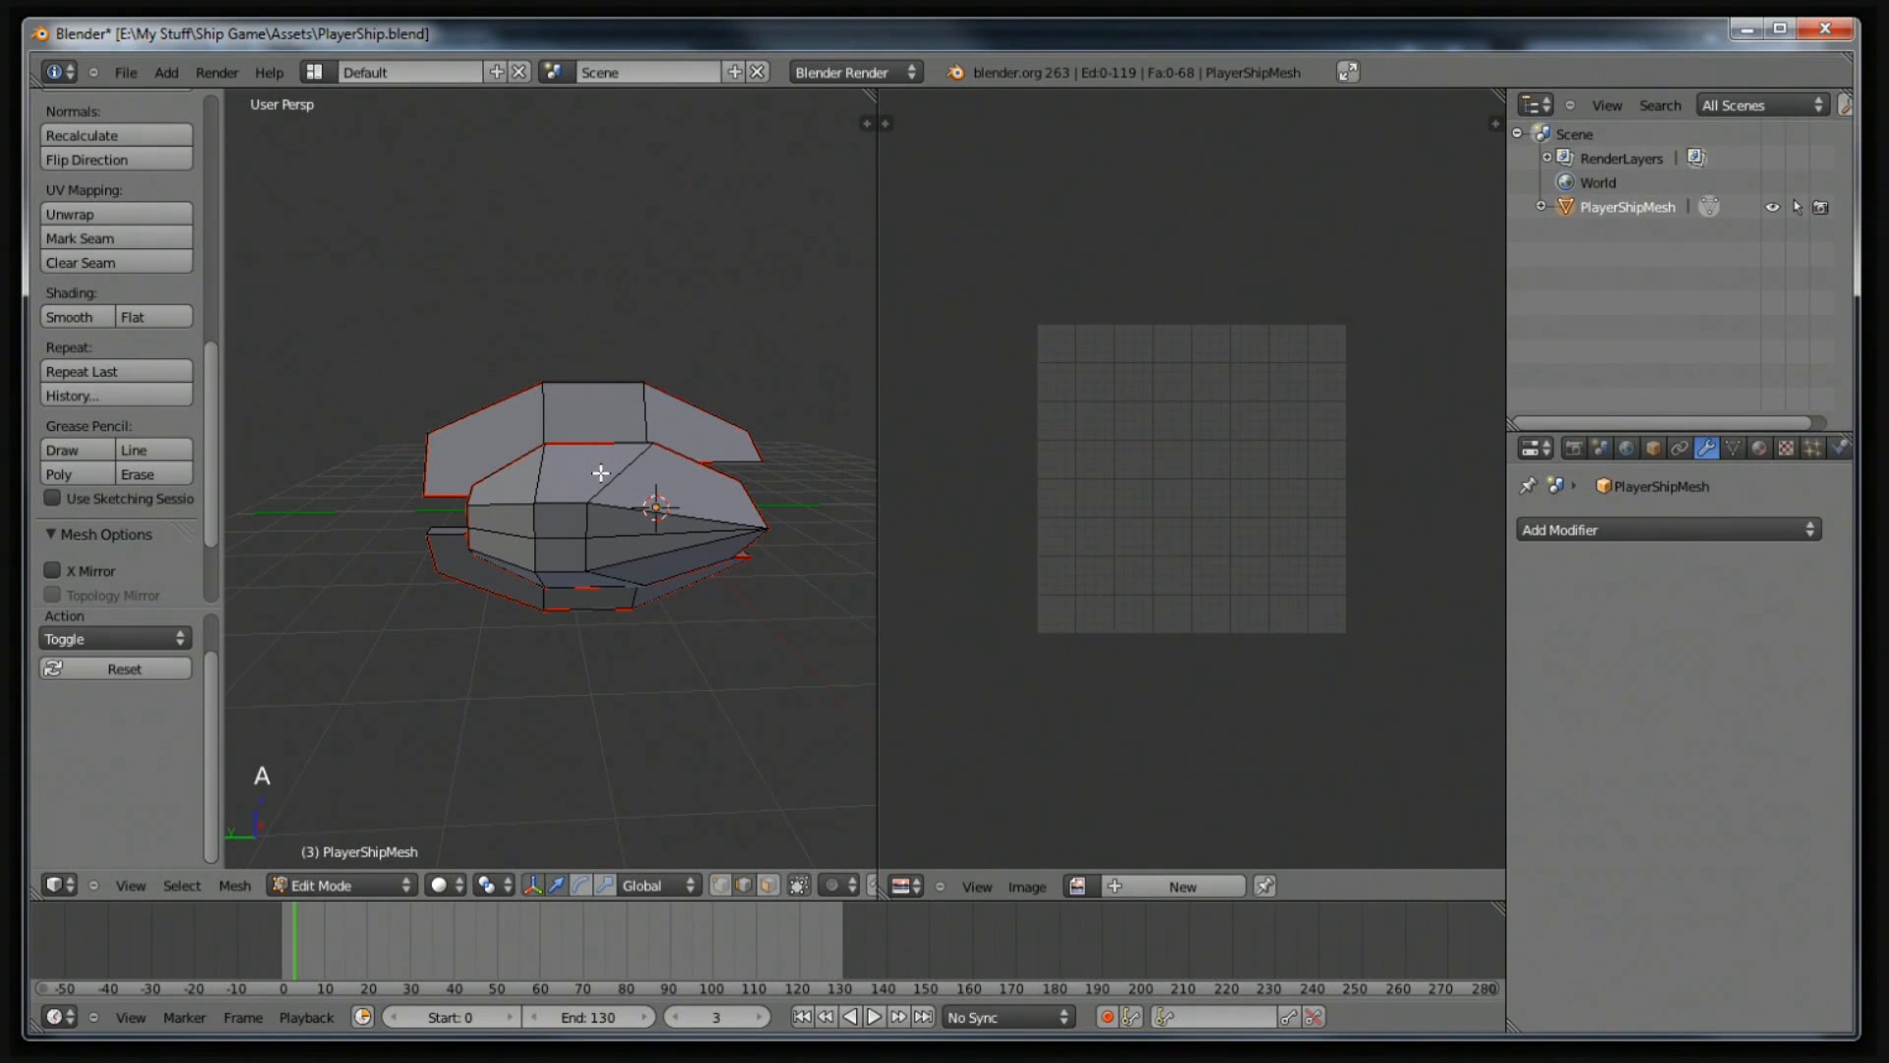
# Select the whole player ship mesh, unwrap it along the marked seams and inspect the UV layout.
pyautogui.press('a')
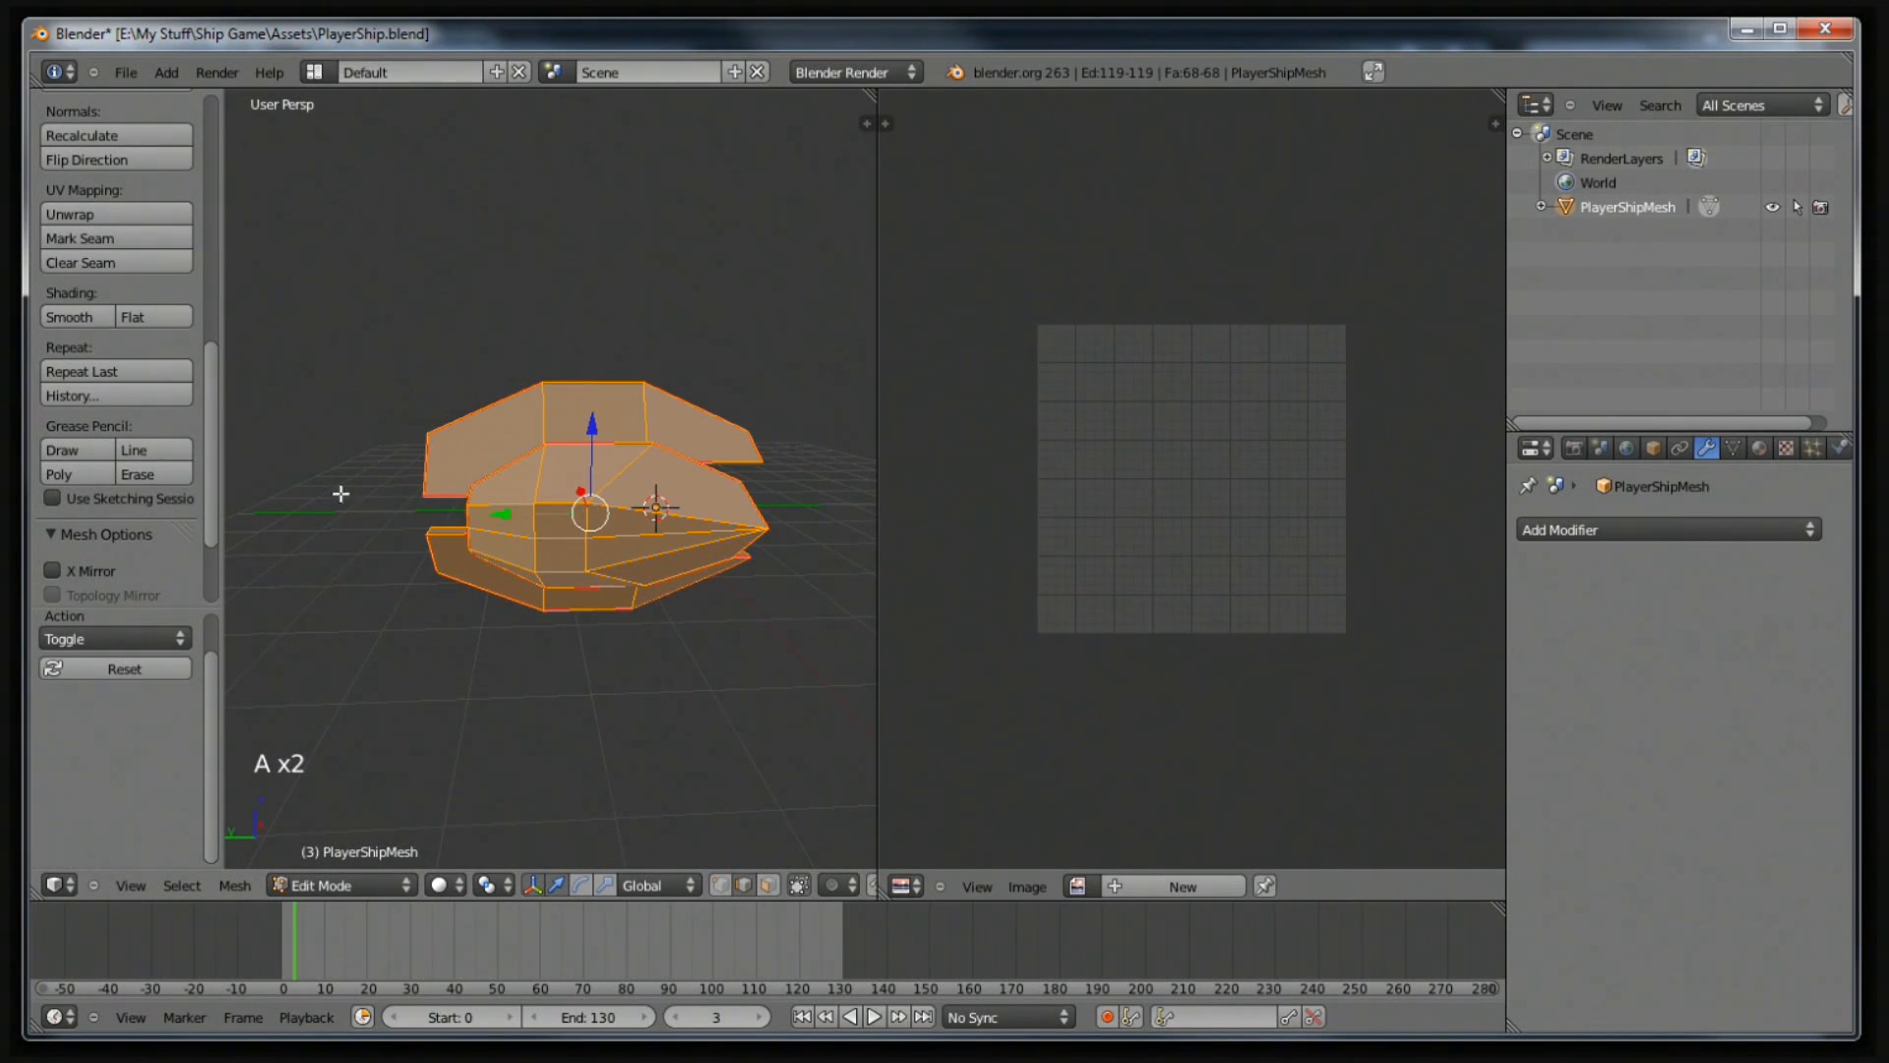
pyautogui.click(114, 204)
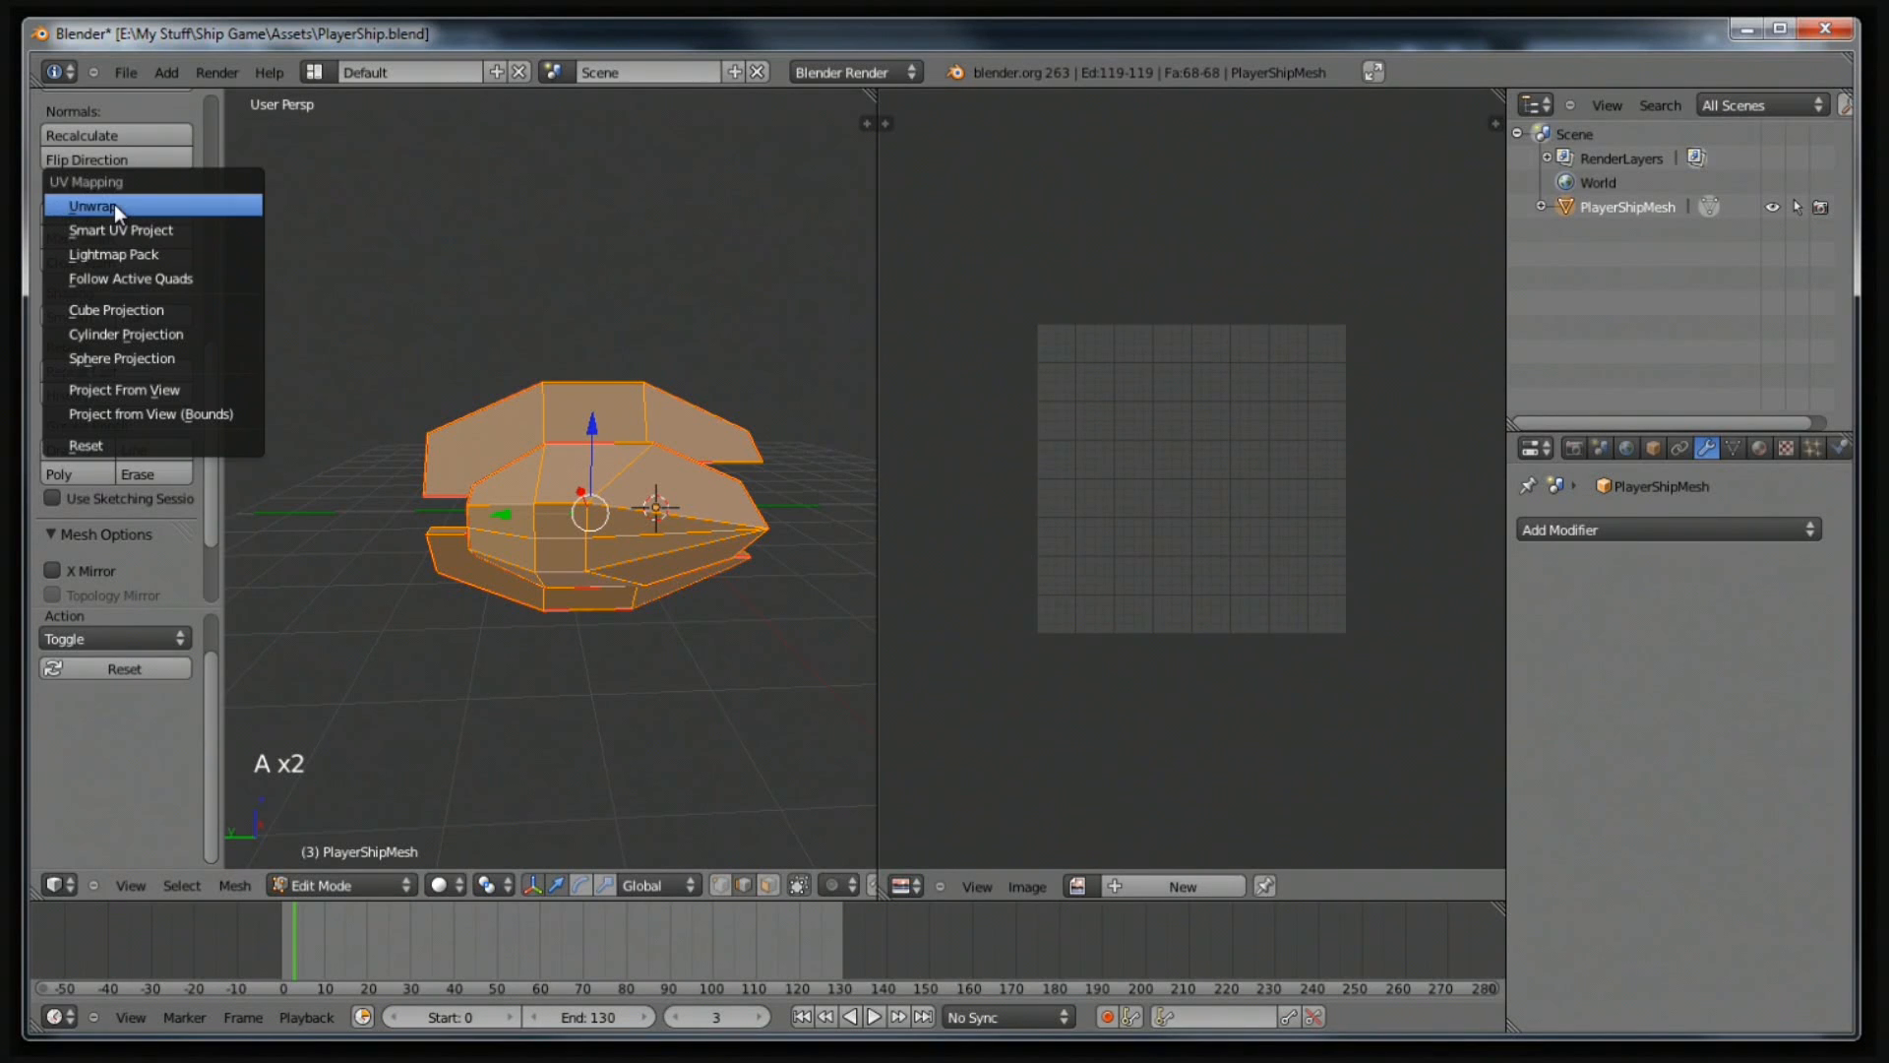
pyautogui.click(119, 206)
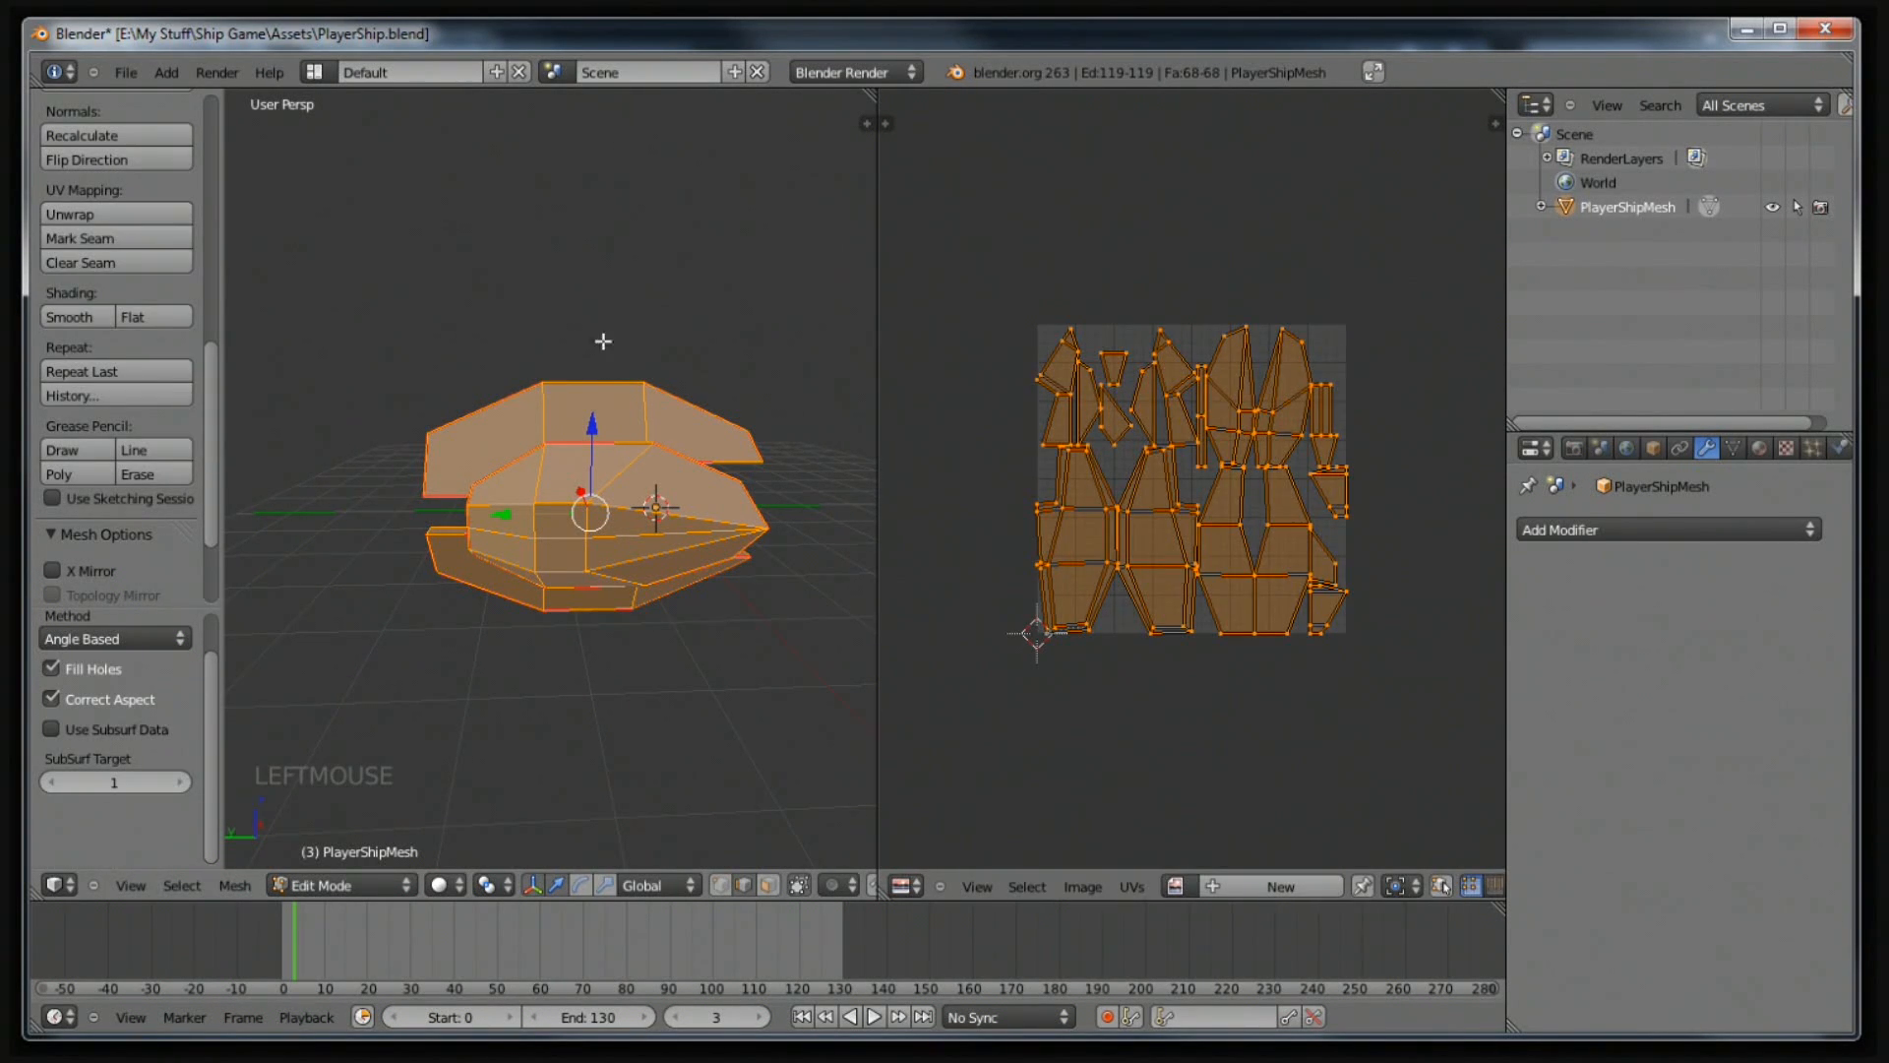
pyautogui.scroll(1, 1375, 630)
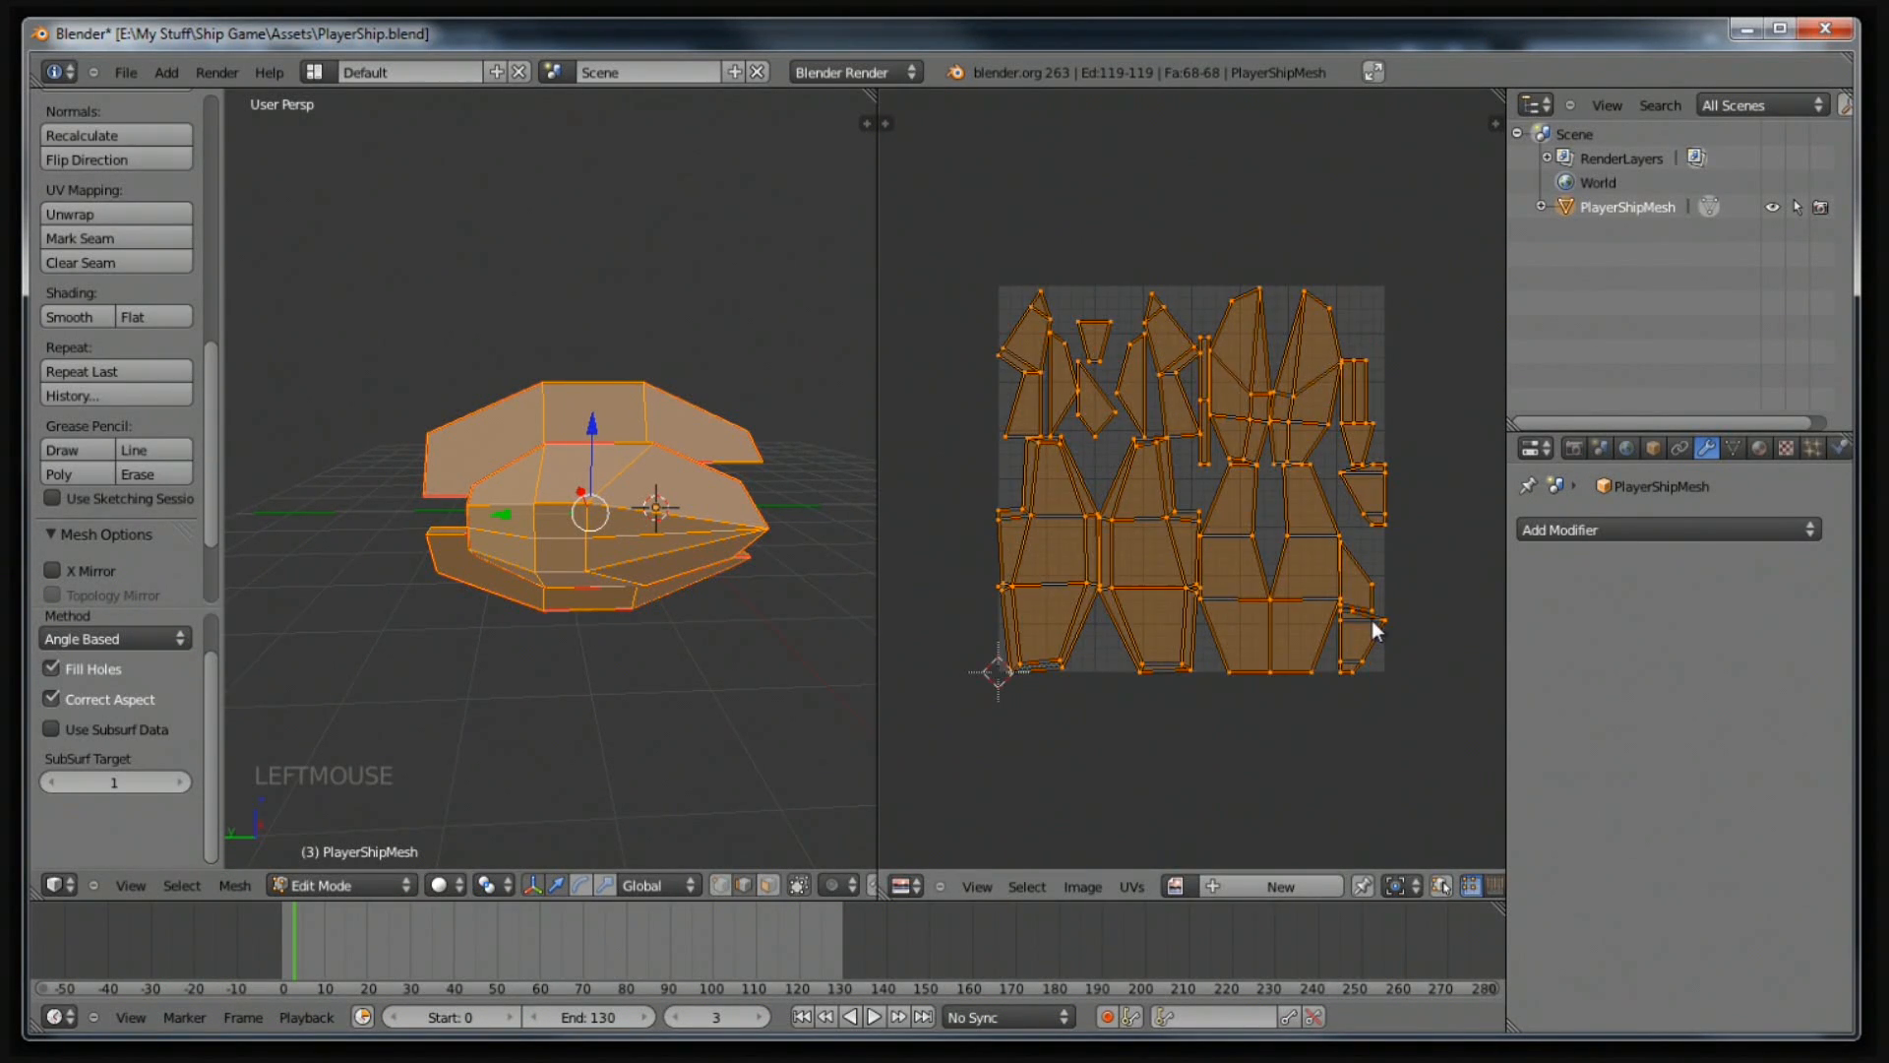
pyautogui.scroll(1, 1375, 630)
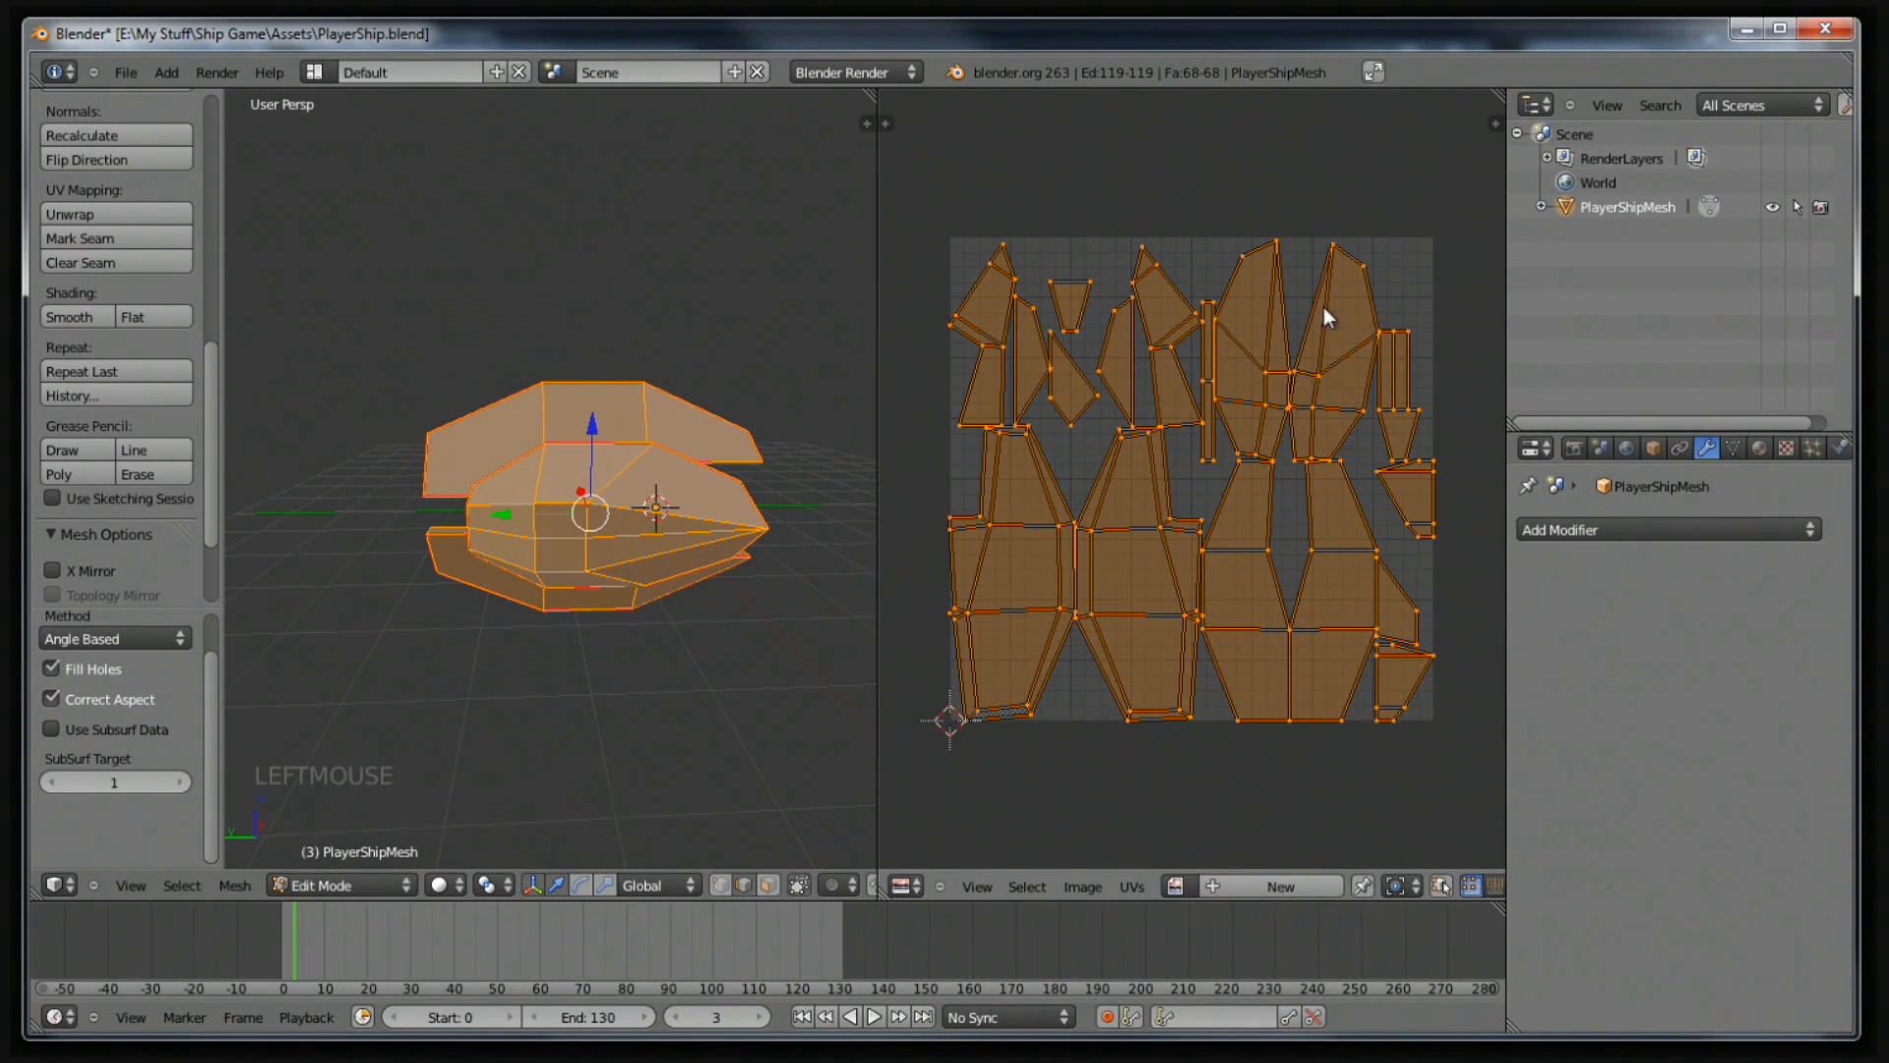
# Turn on synchronised UV and mesh selection in the UV editor and switch to face select mode.
pyautogui.rightClick(1337, 363)
pyautogui.rightClick(1337, 366)
pyautogui.rightClick(1330, 379)
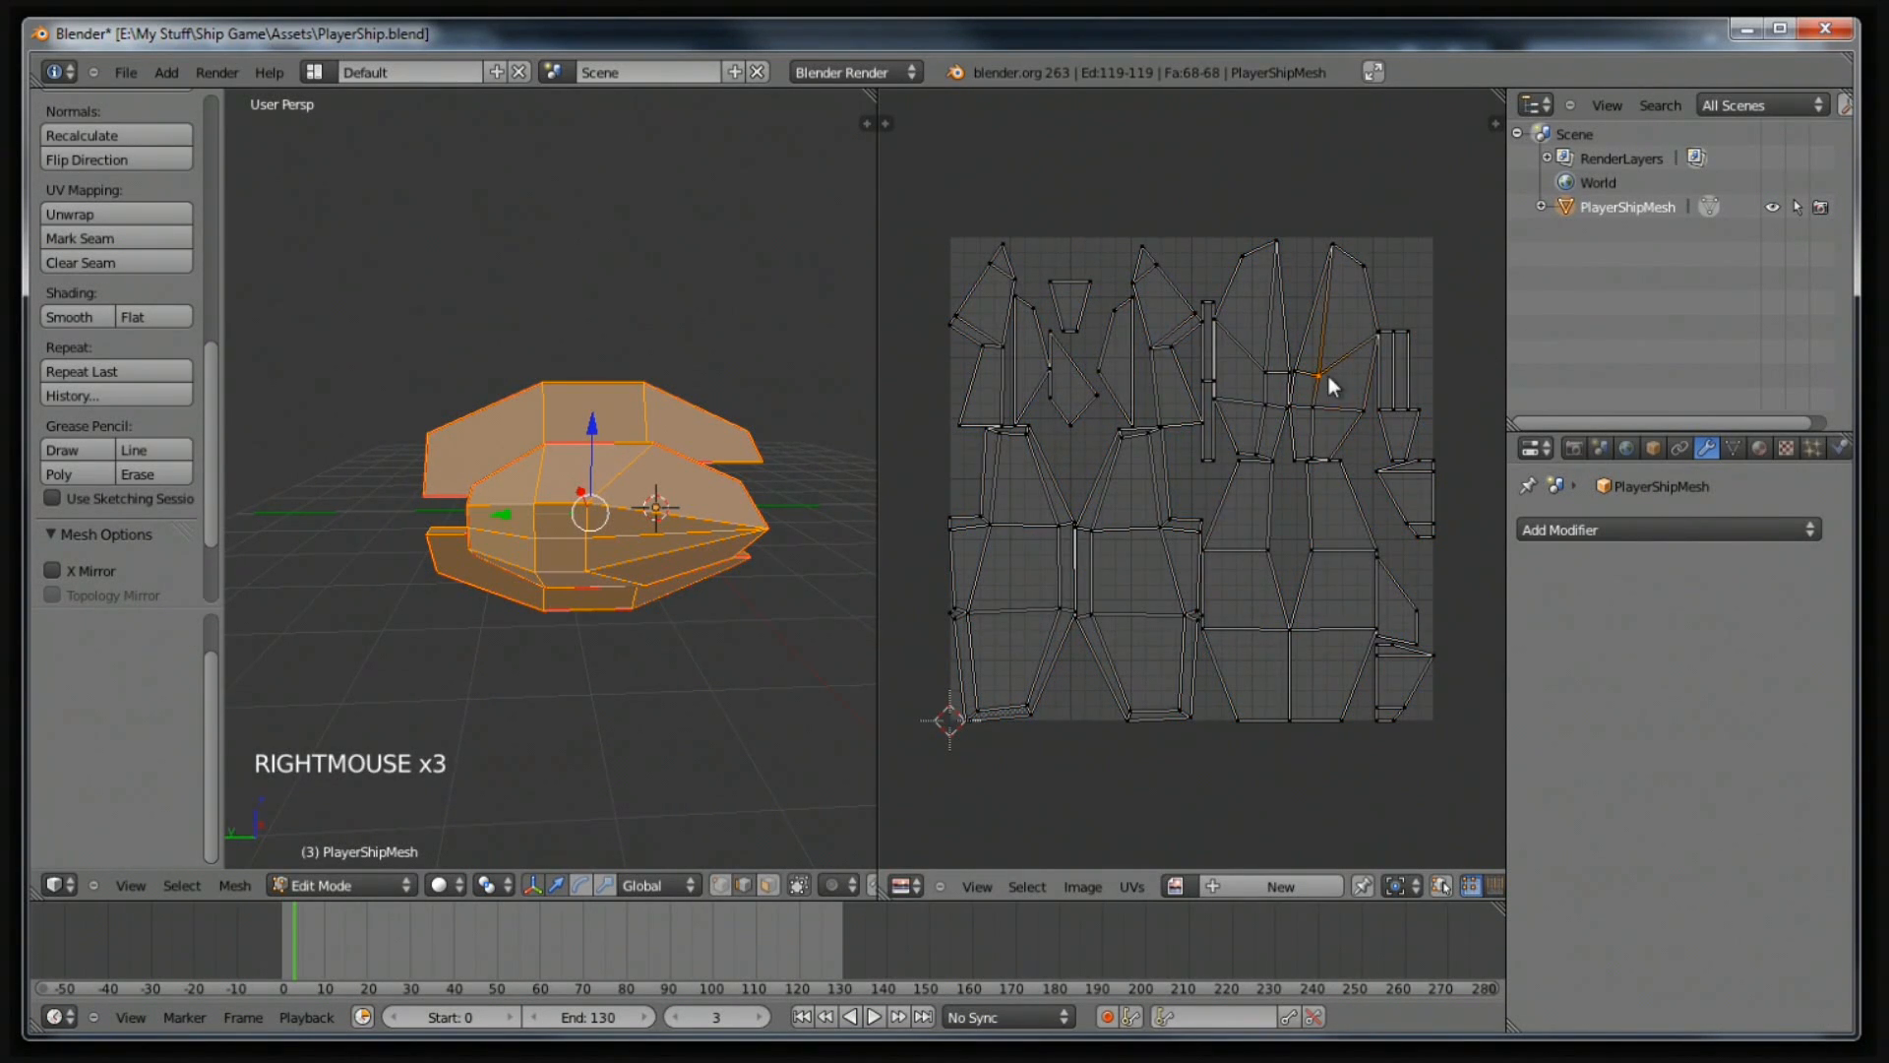
pyautogui.moveTo(1430, 888); pyautogui.dragTo(1331, 887, button='middle')
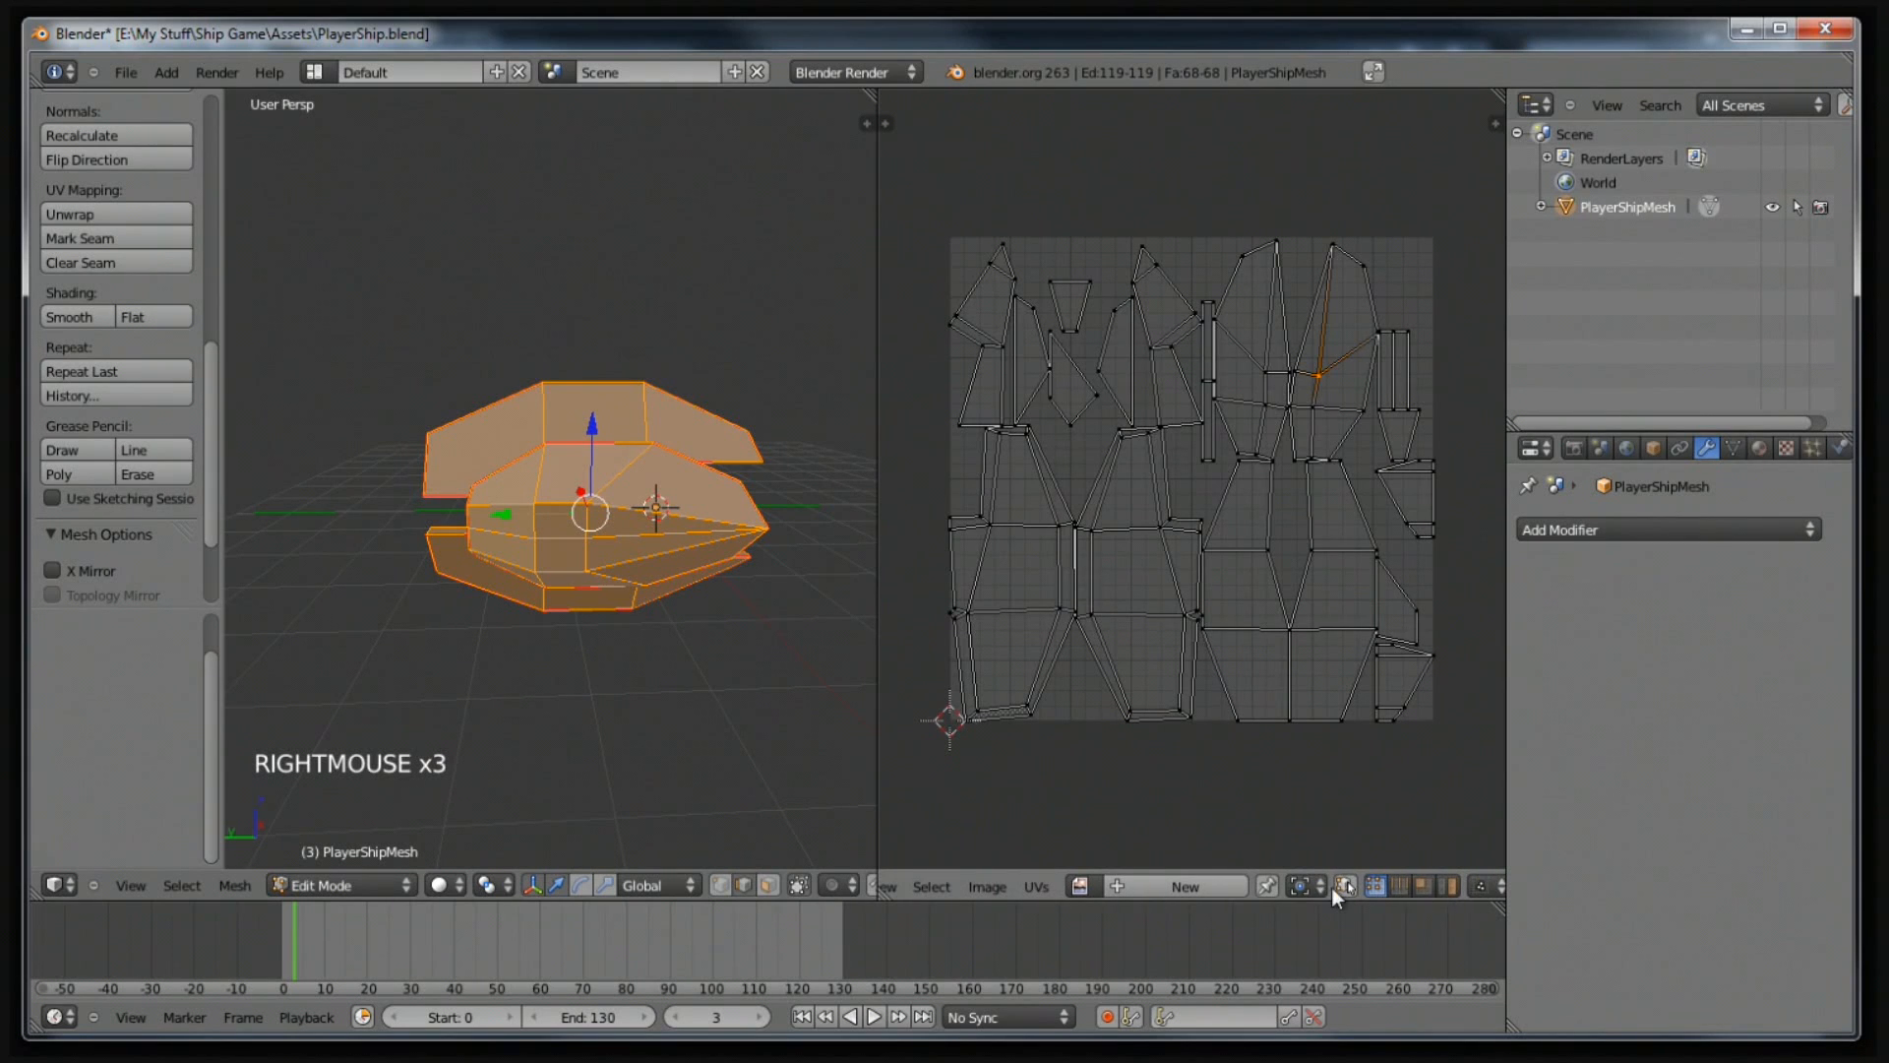
pyautogui.click(1343, 890)
pyautogui.rightClick(1290, 384)
pyautogui.rightClick(1326, 395)
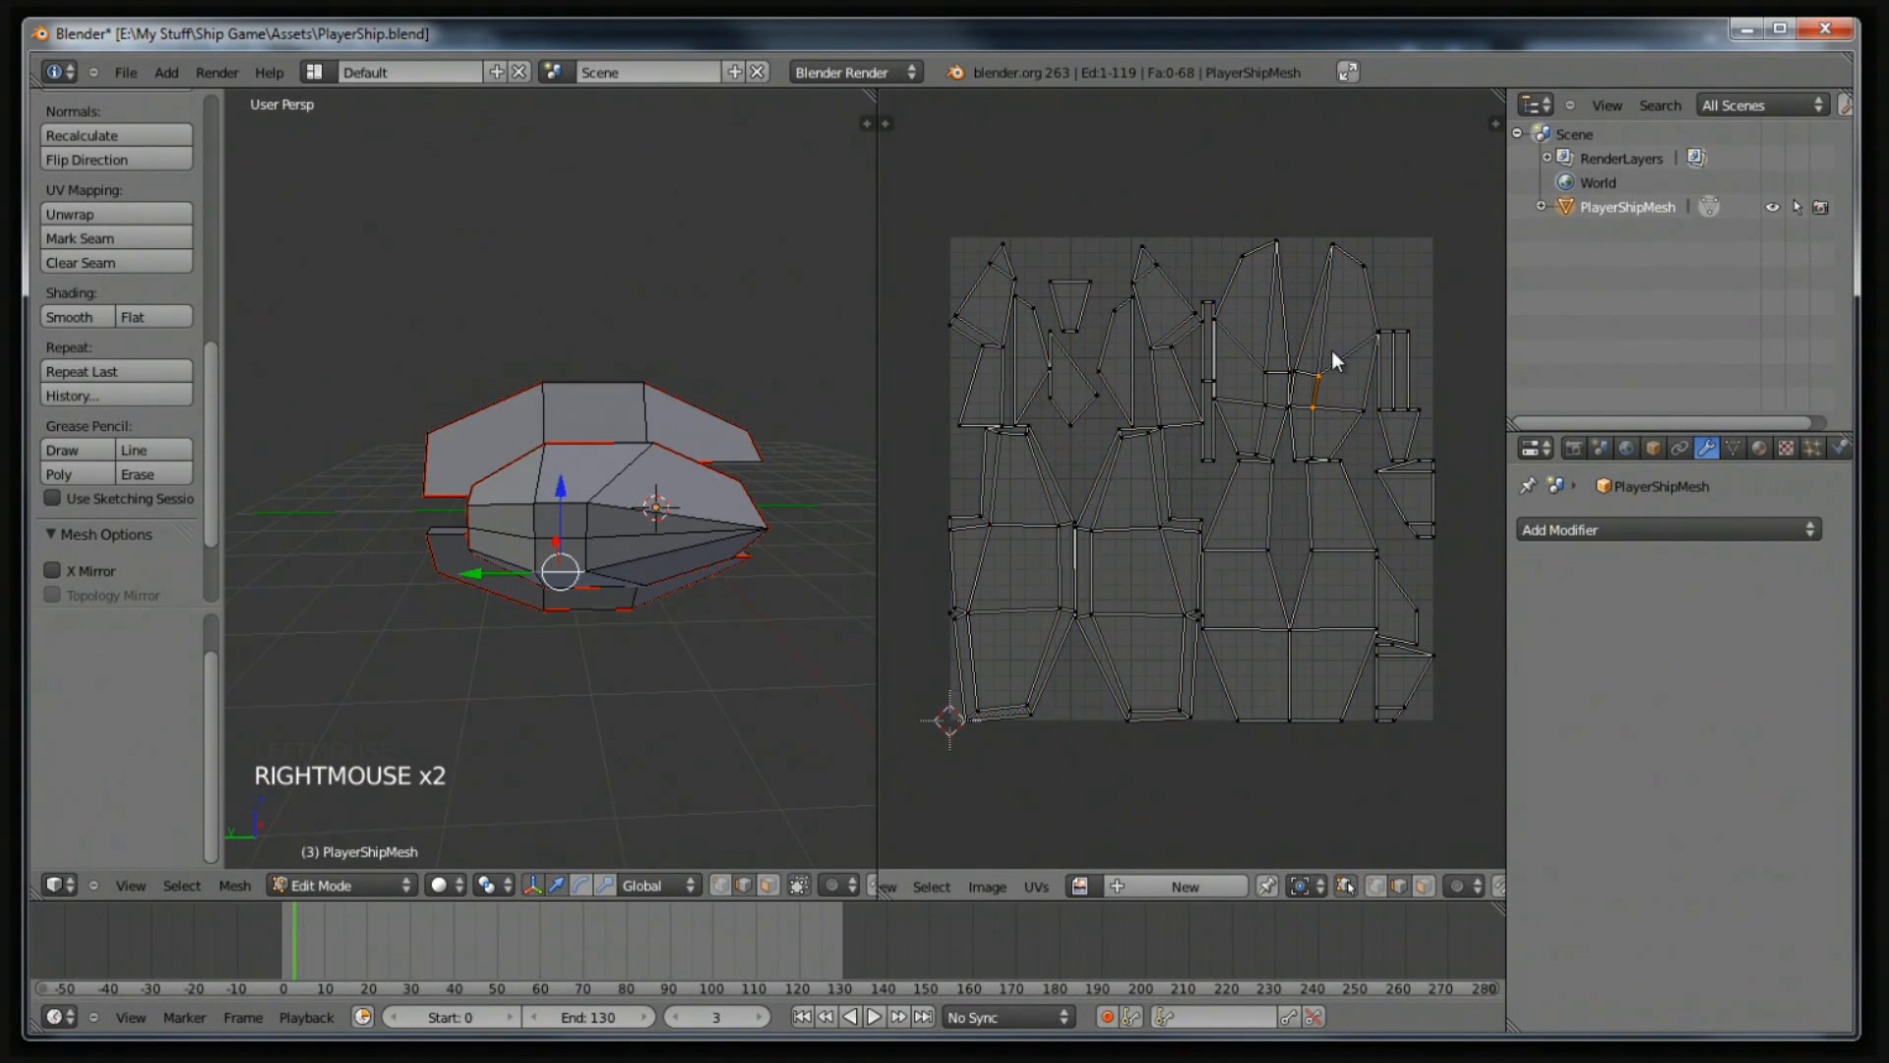
pyautogui.click(1423, 886)
pyautogui.rightClick(1336, 374)
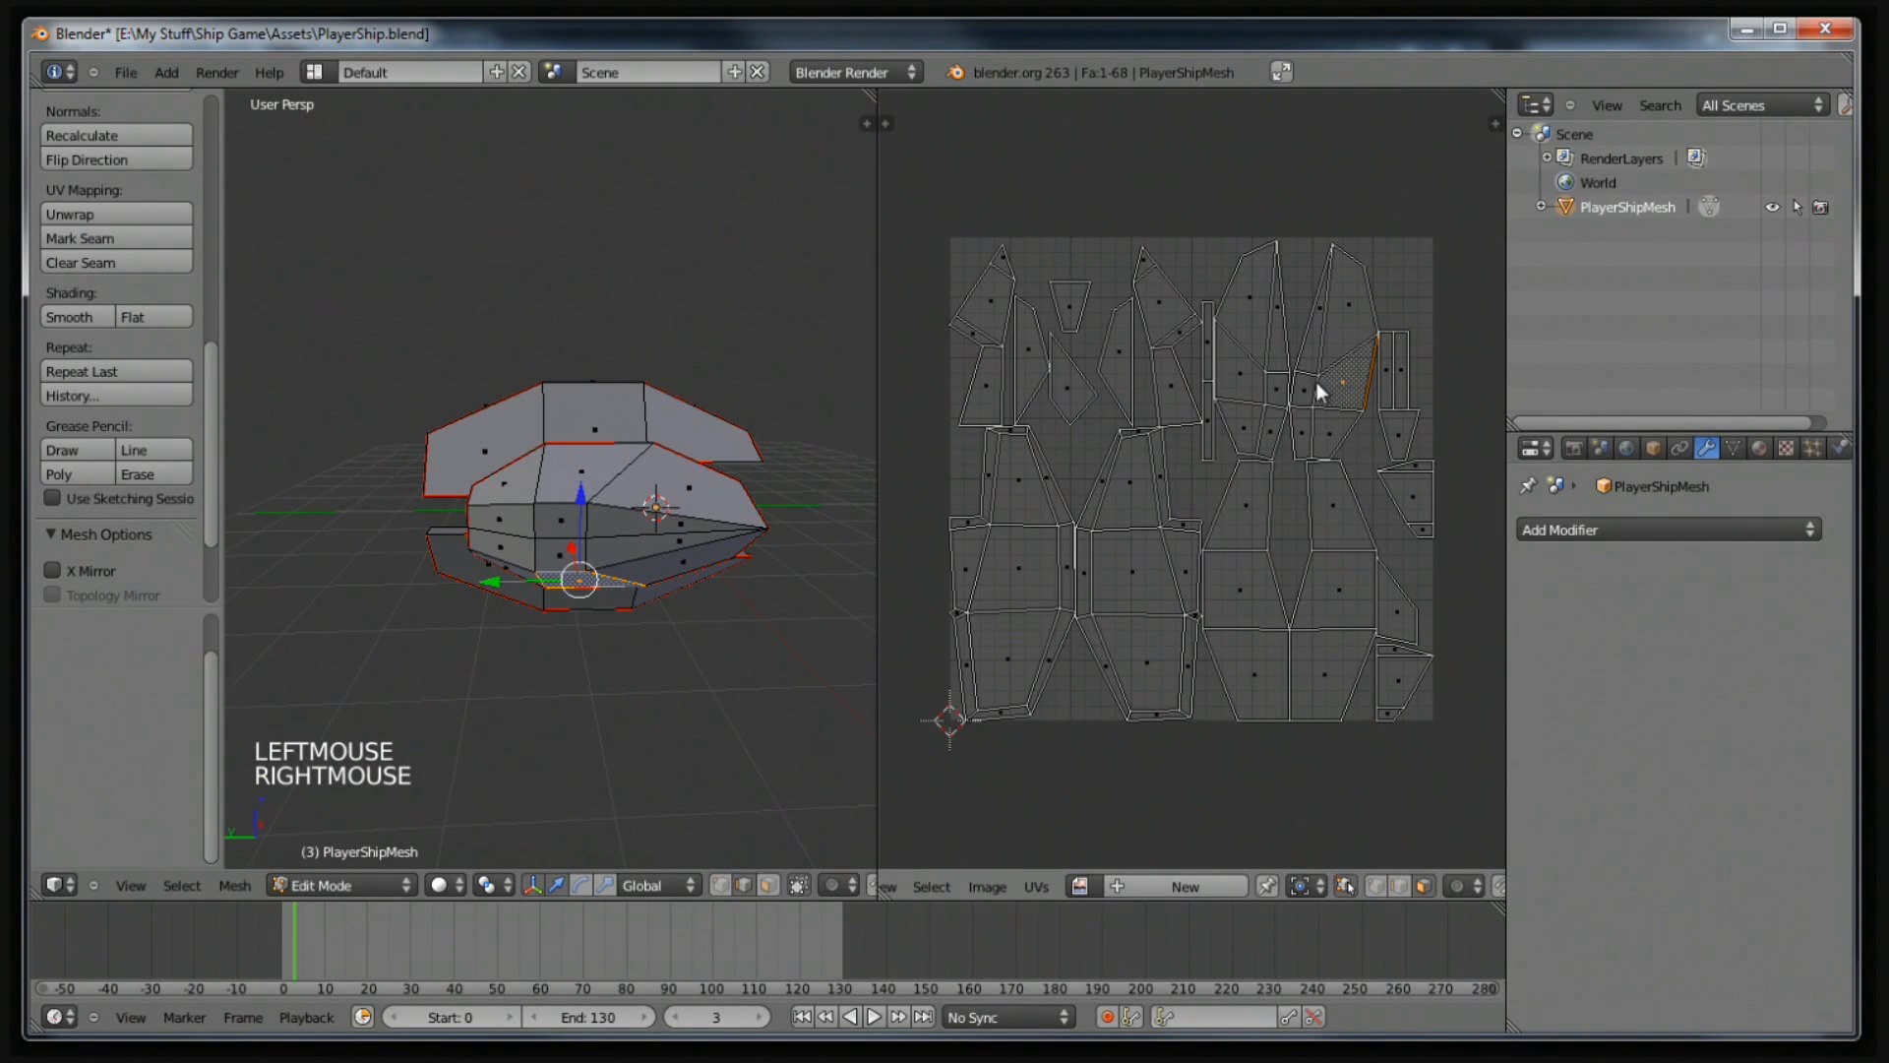
# Select individual faces of the mirrored hull and wing UV islands to compare which parts of the ship mesh they belong to.
pyautogui.rightClick(1300, 386)
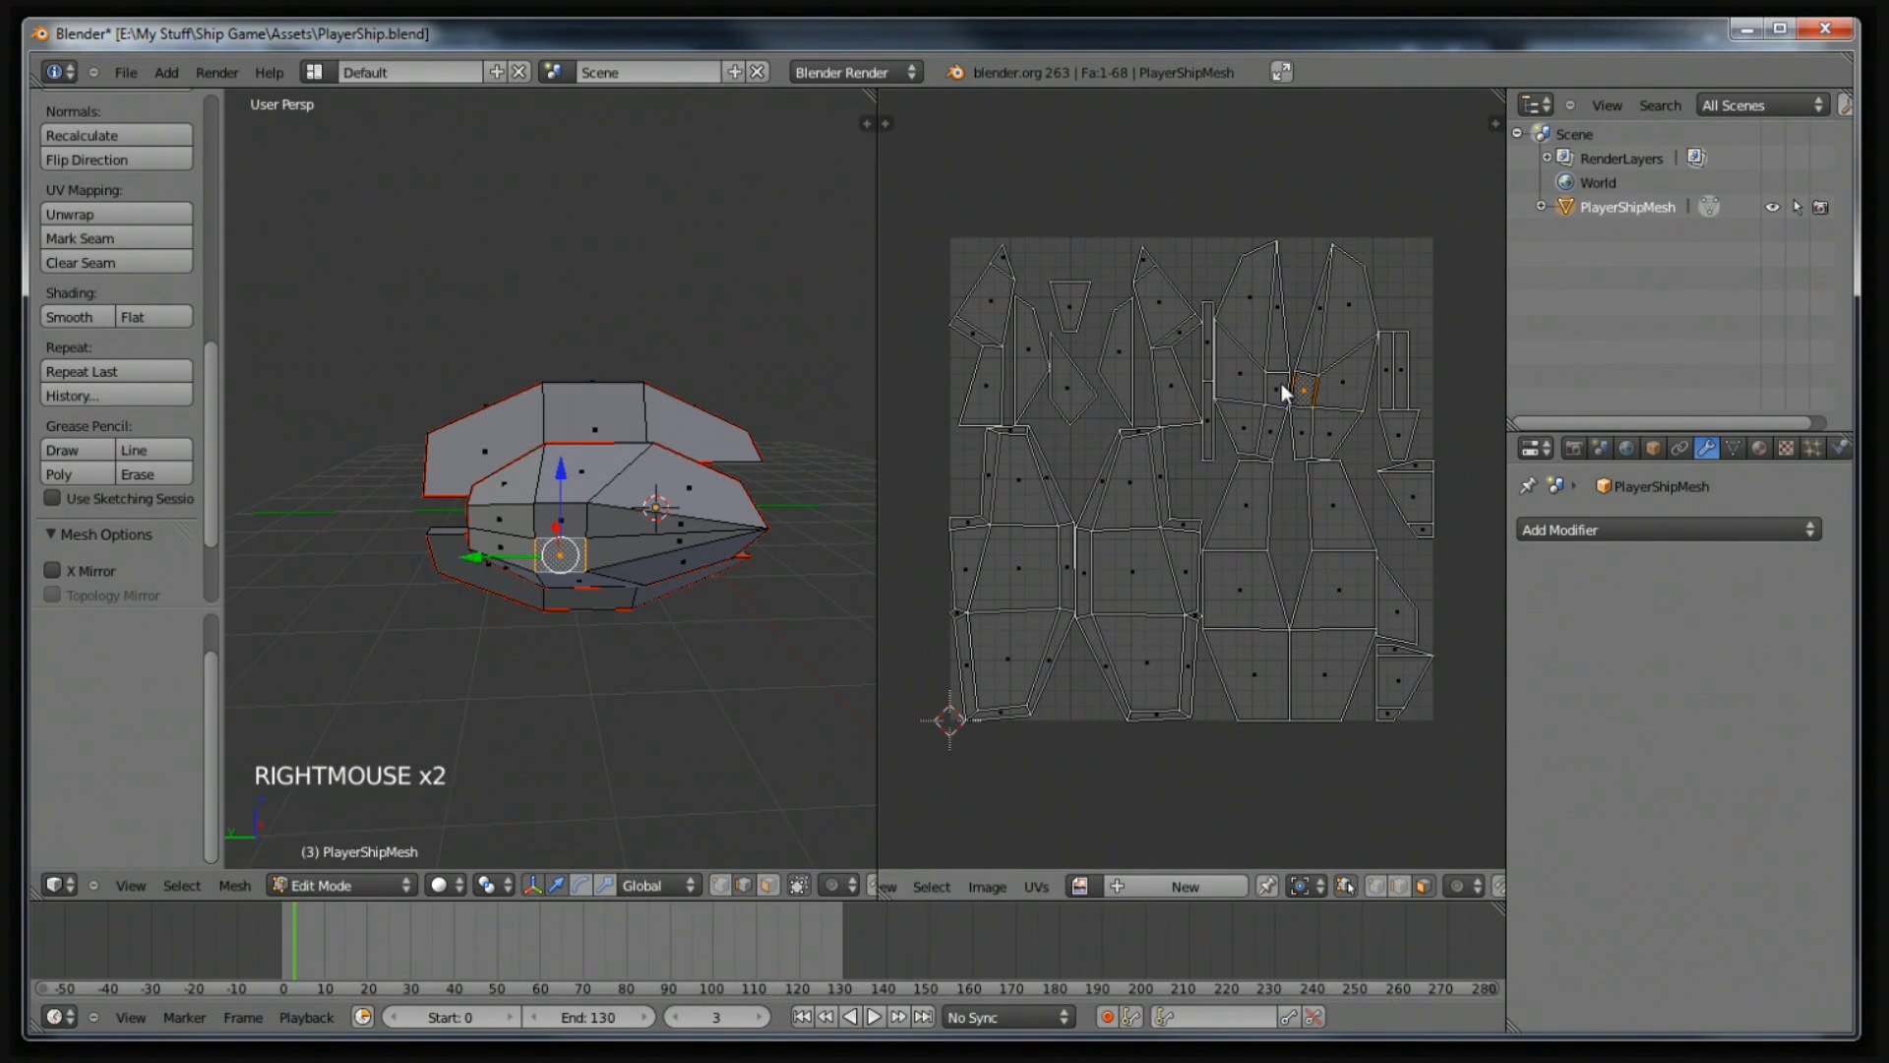
pyautogui.rightClick(1281, 382)
pyautogui.rightClick(1281, 344)
pyautogui.rightClick(1309, 340)
pyautogui.rightClick(1308, 380)
pyautogui.rightClick(1287, 381)
pyautogui.rightClick(1291, 428)
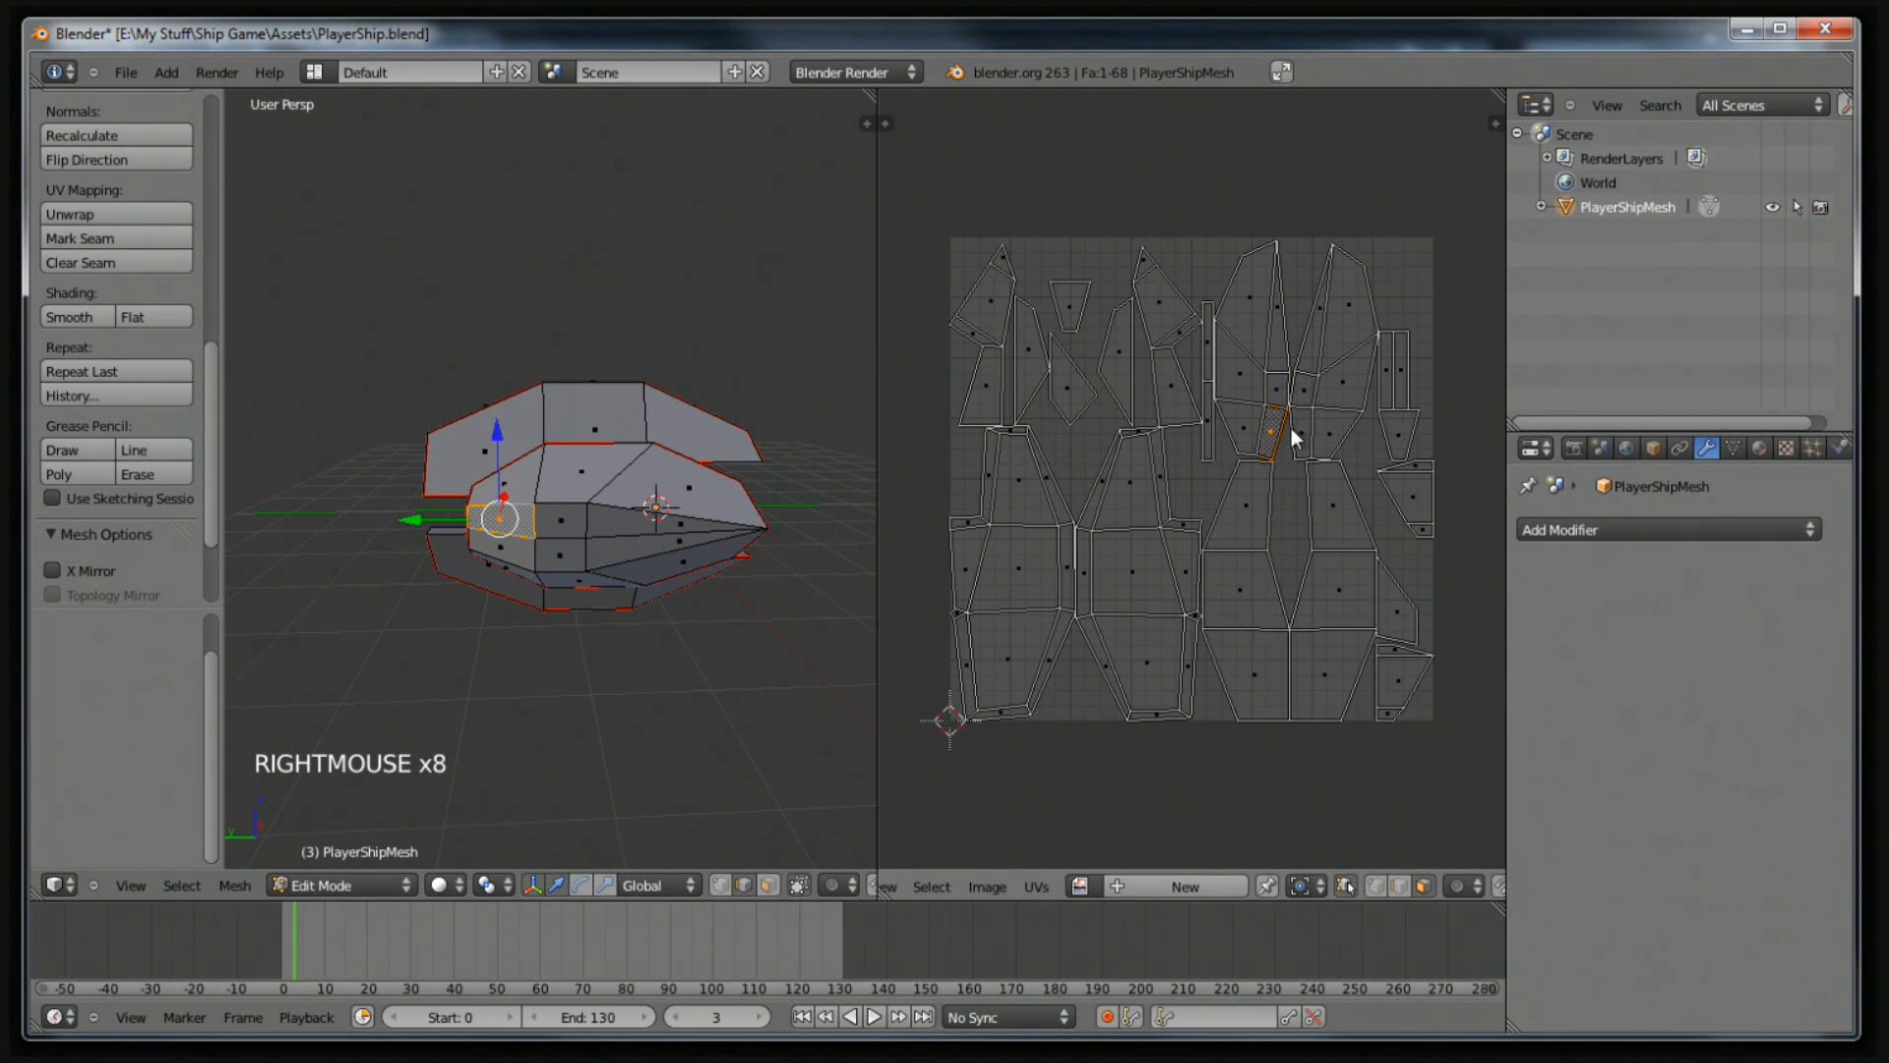
pyautogui.rightClick(1297, 433)
pyautogui.rightClick(1275, 431)
pyautogui.rightClick(1335, 611)
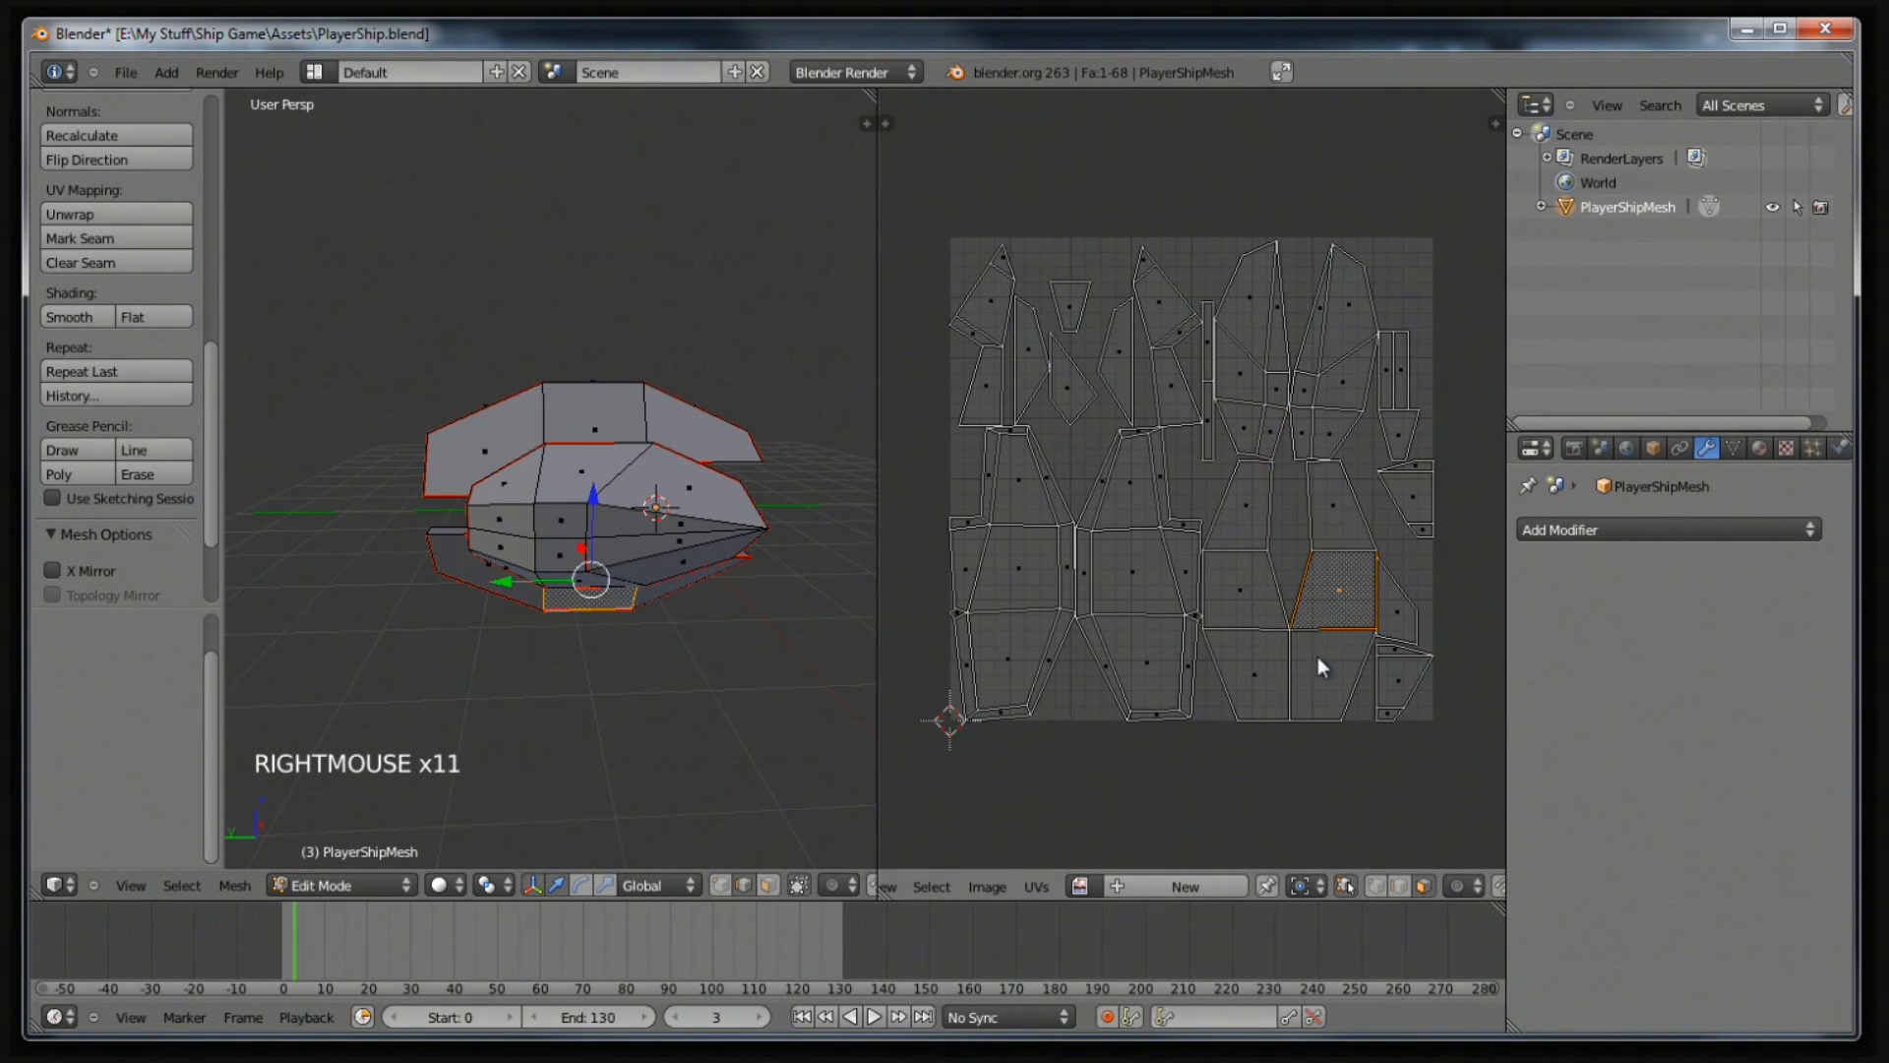
pyautogui.rightClick(1281, 655)
pyautogui.rightClick(1243, 631)
pyautogui.rightClick(1237, 587)
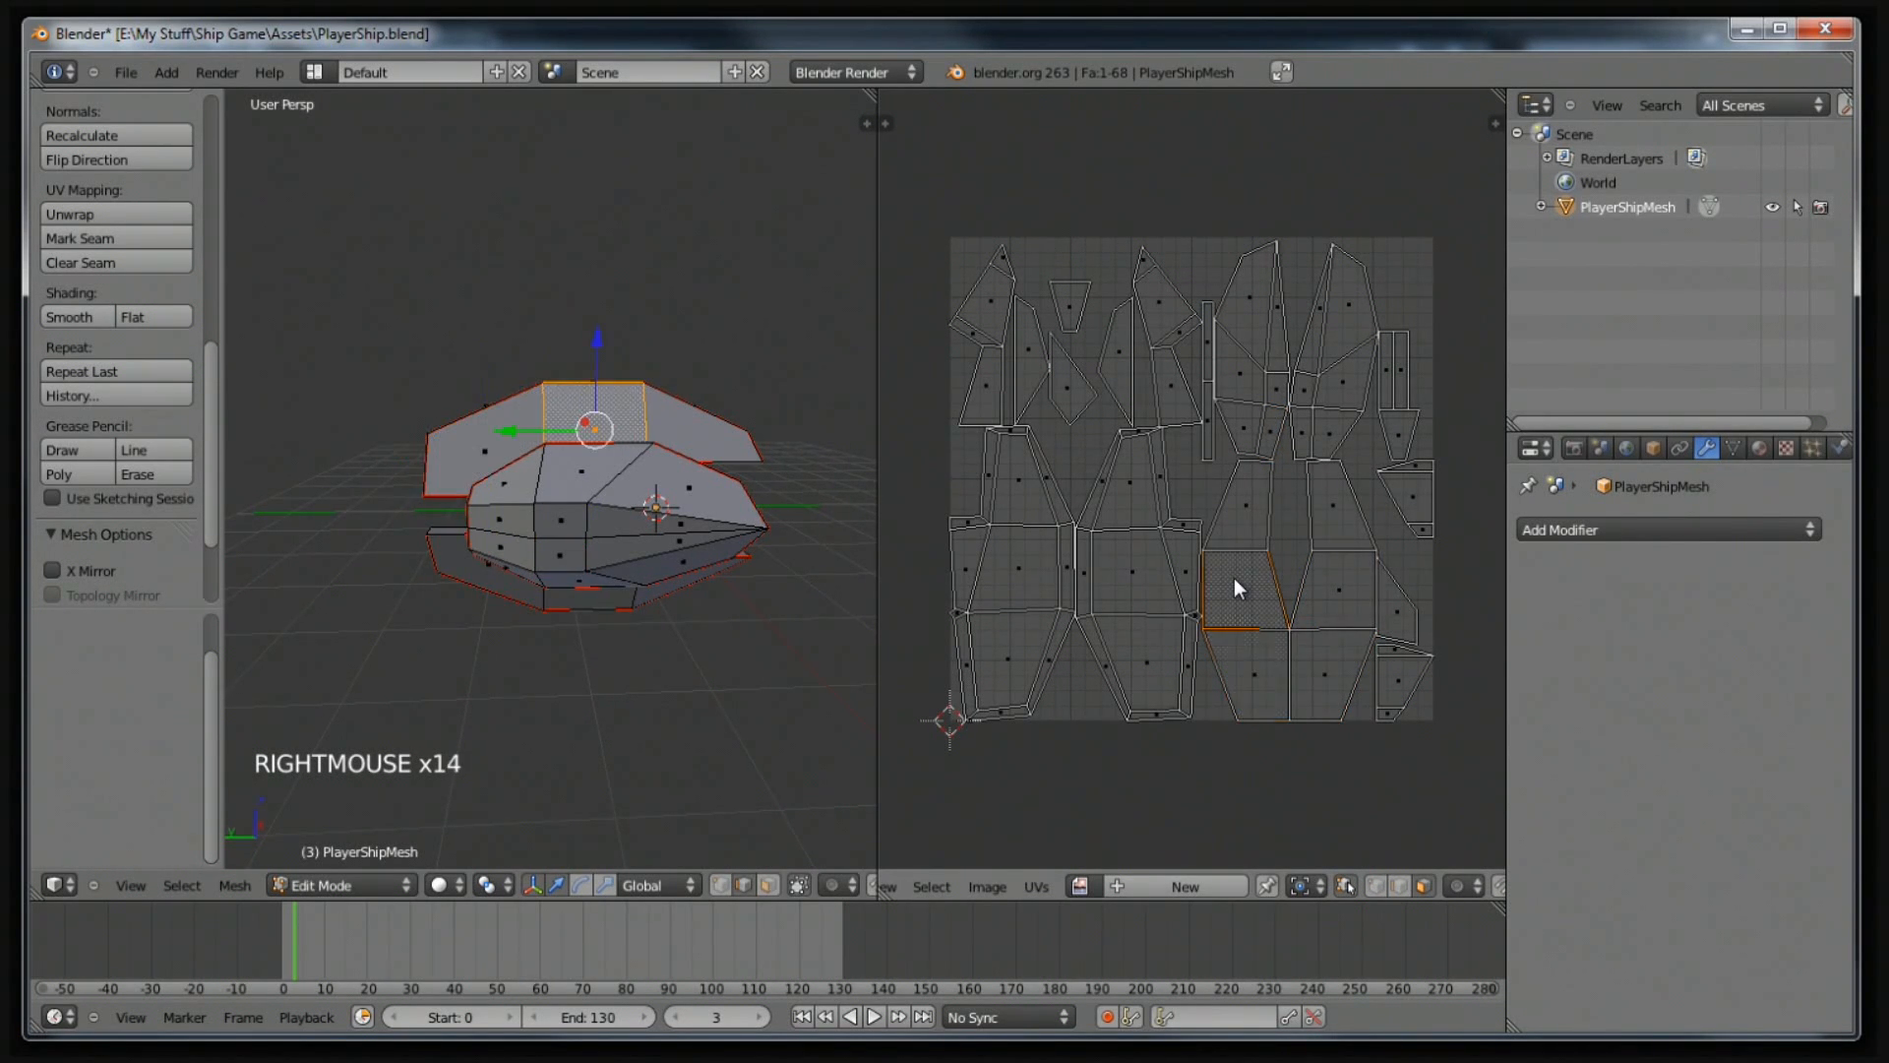
pyautogui.rightClick(1247, 472)
# Select the three faces of the right-hand wing UV island and mirror them by scaling -1 along X.
pyautogui.rightClick(1334, 514)
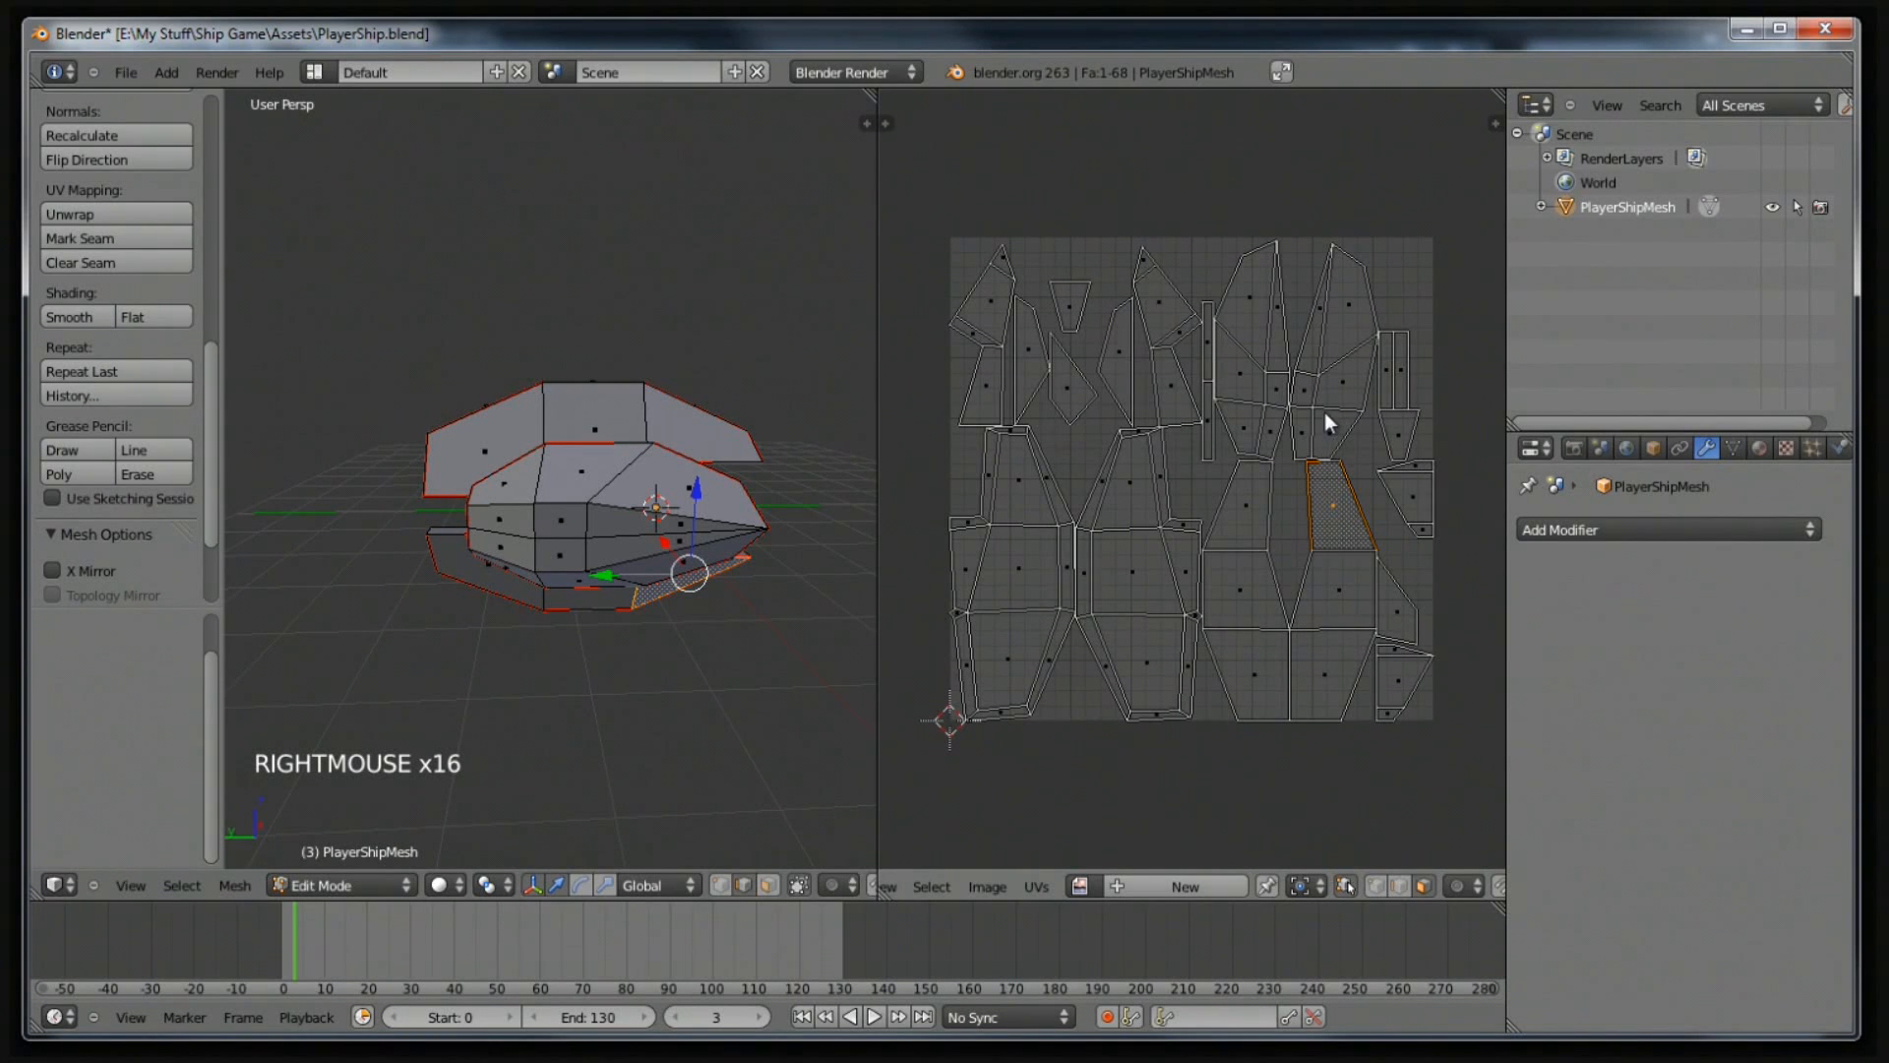
pyautogui.keyDown('shift'); pyautogui.rightClick(1325, 616); pyautogui.keyUp('shift')
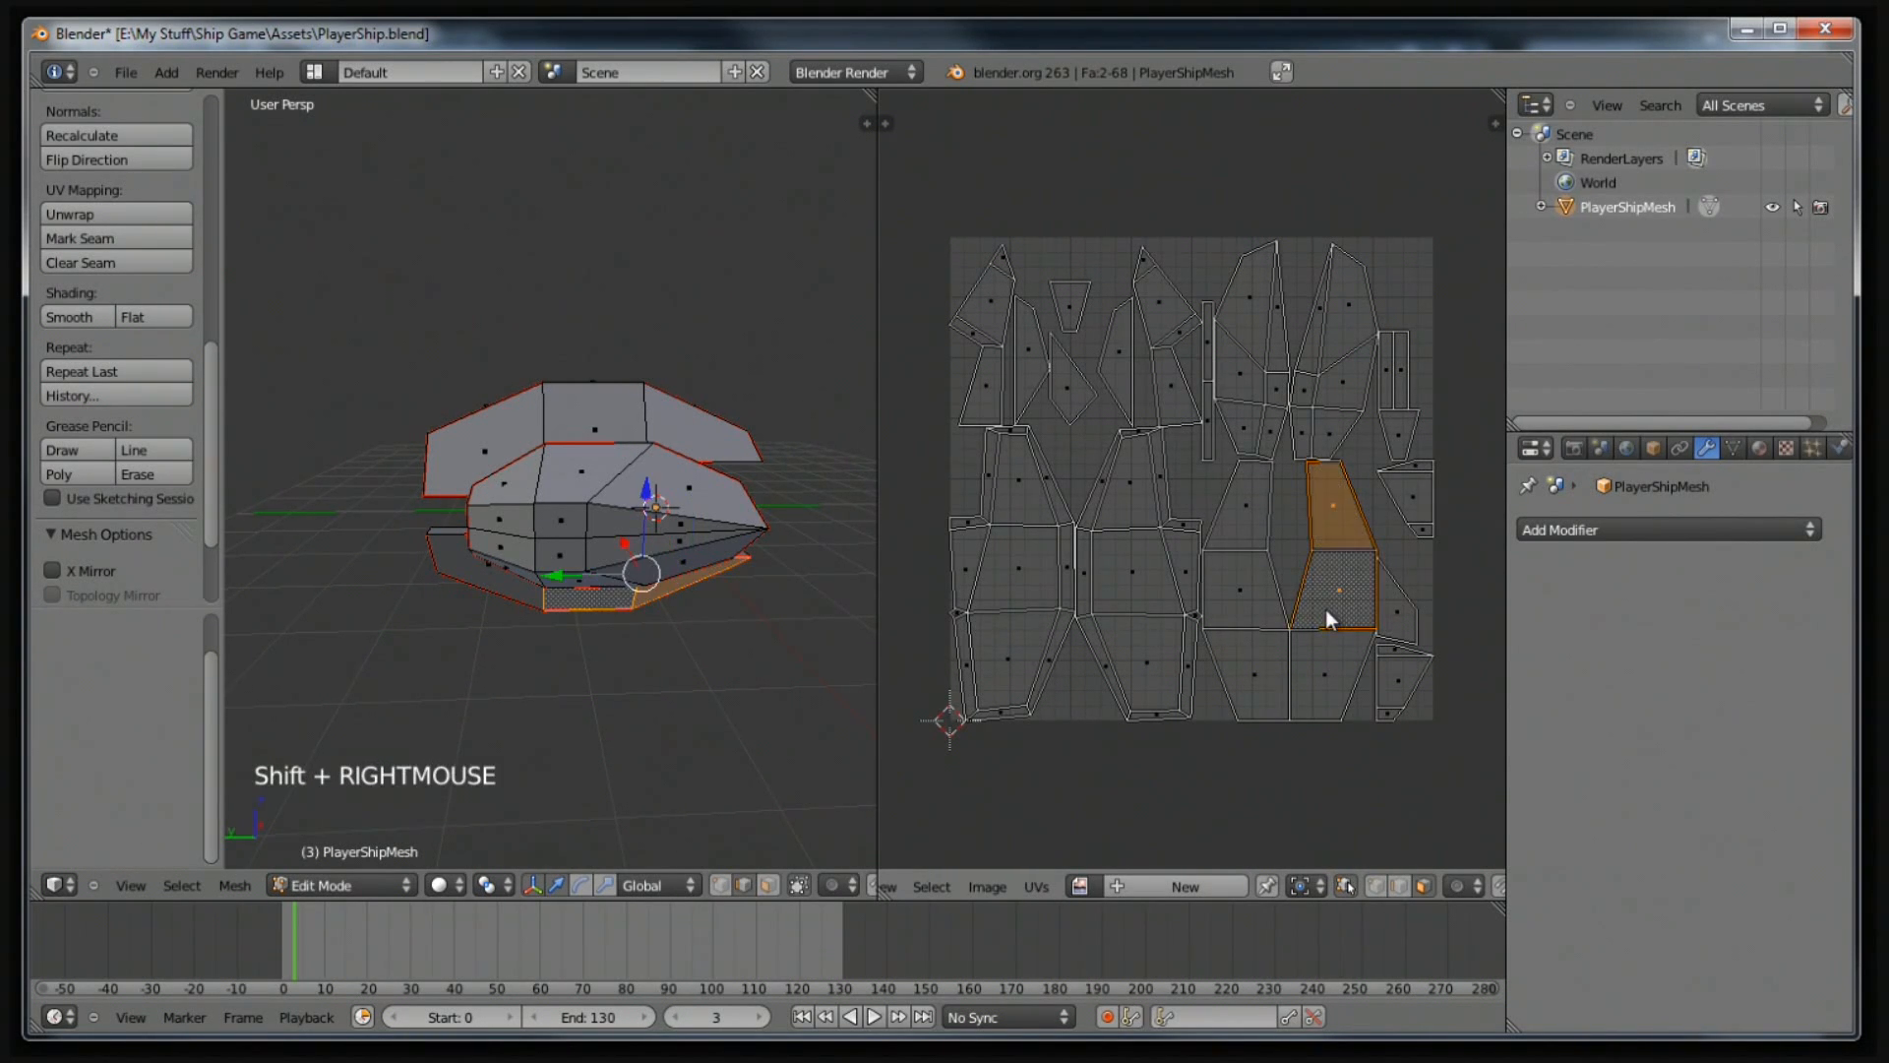
pyautogui.keyDown('shift'); pyautogui.rightClick(1338, 673); pyautogui.keyUp('shift')
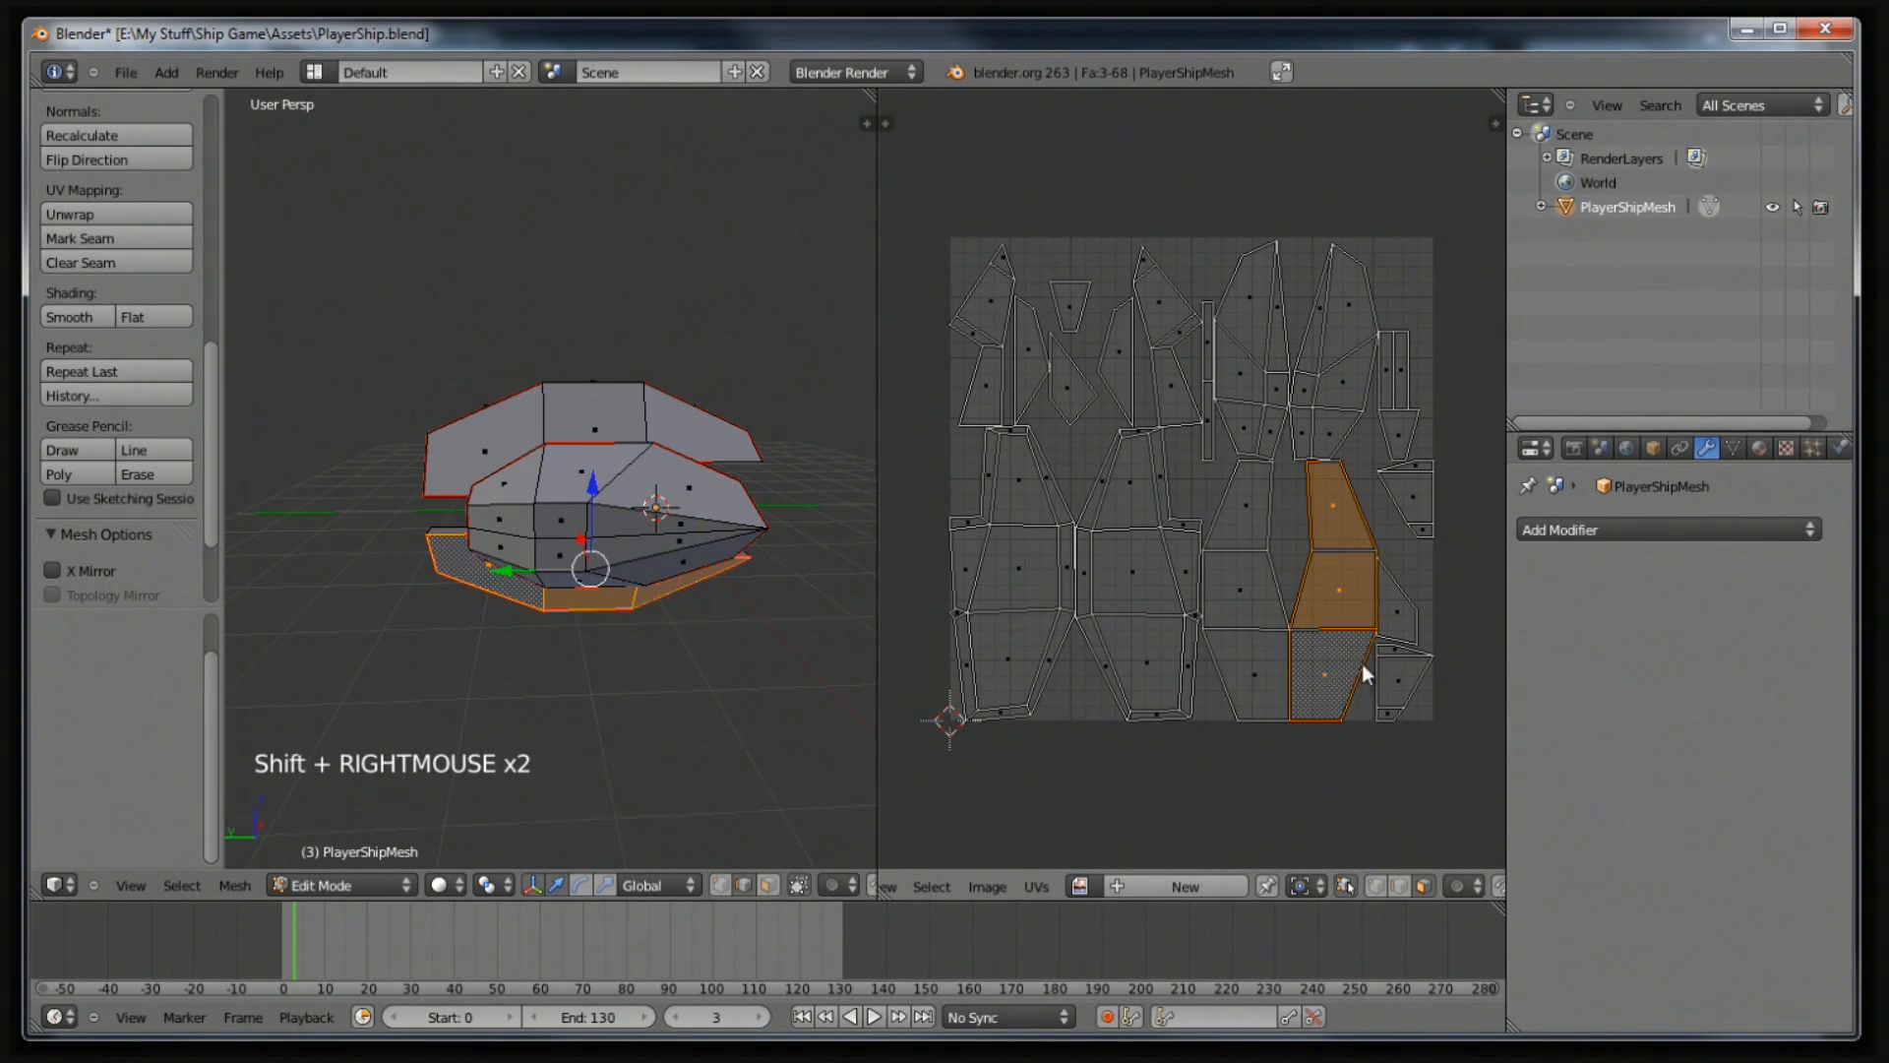
pyautogui.press('s')
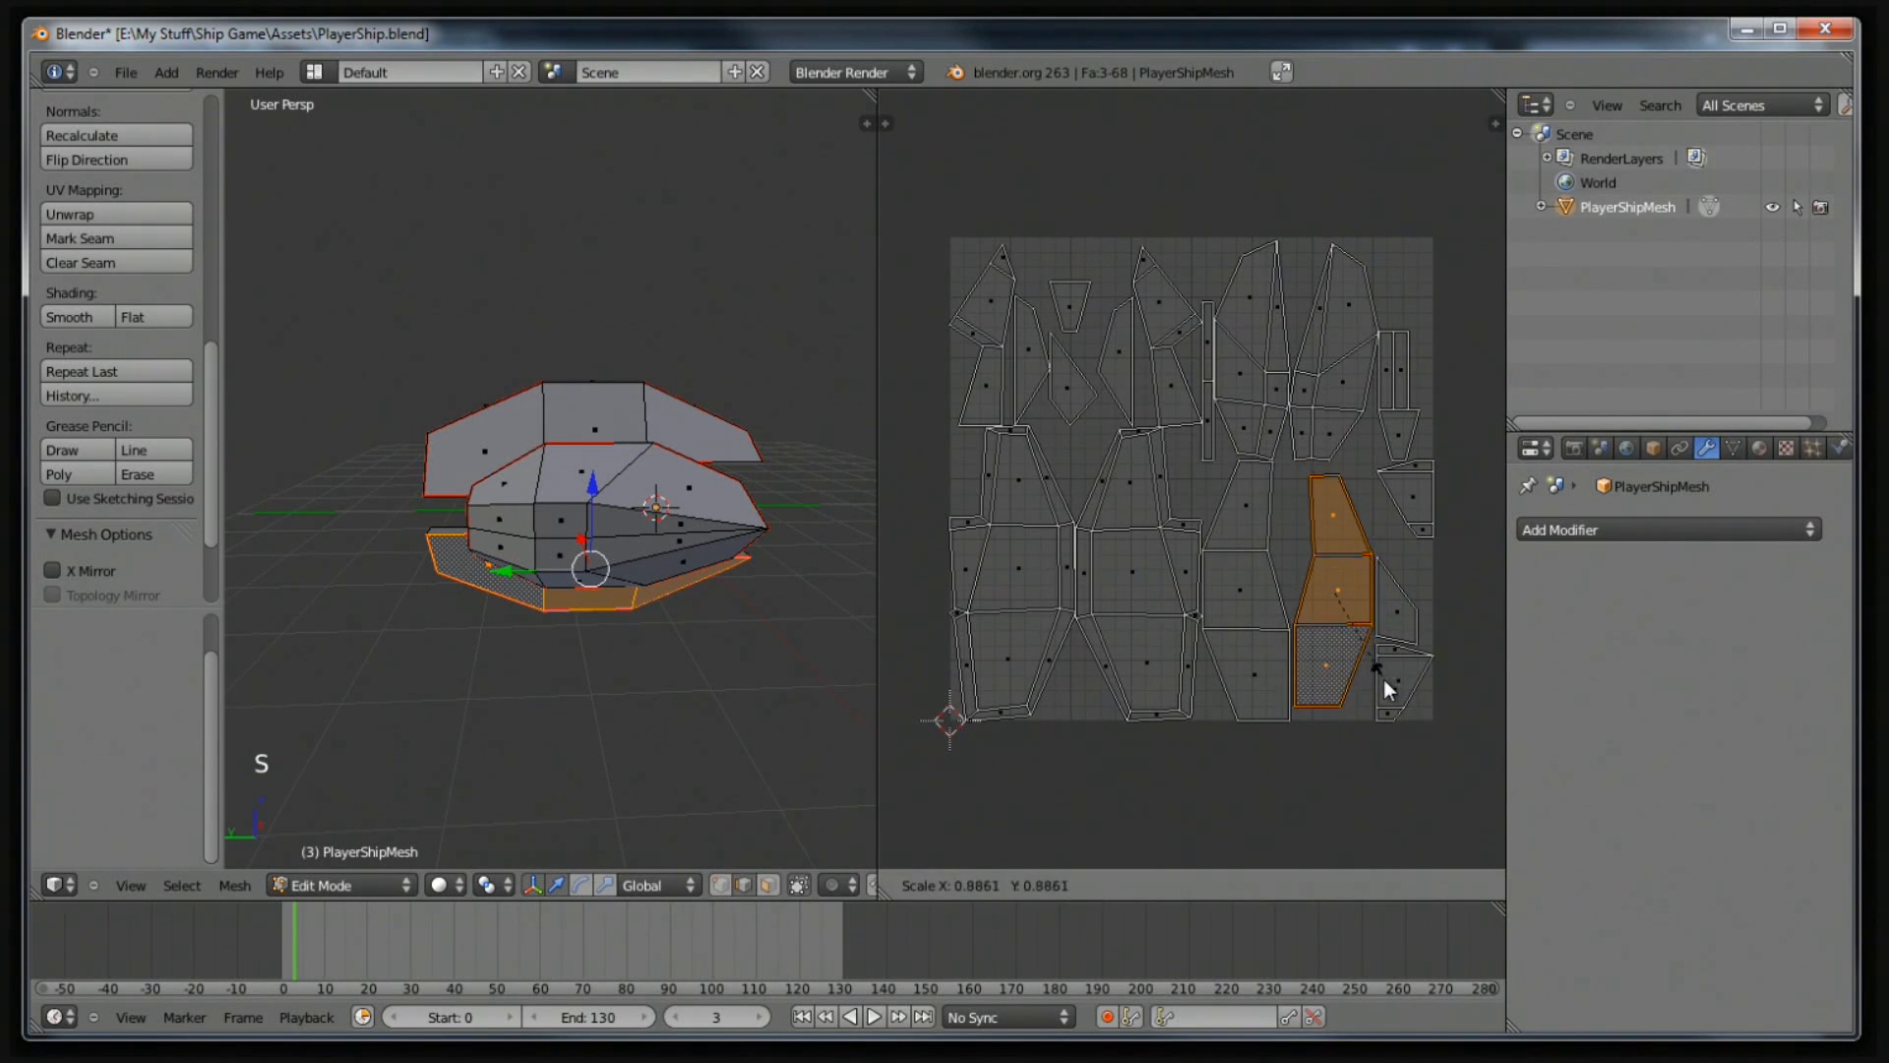
pyautogui.press('x')
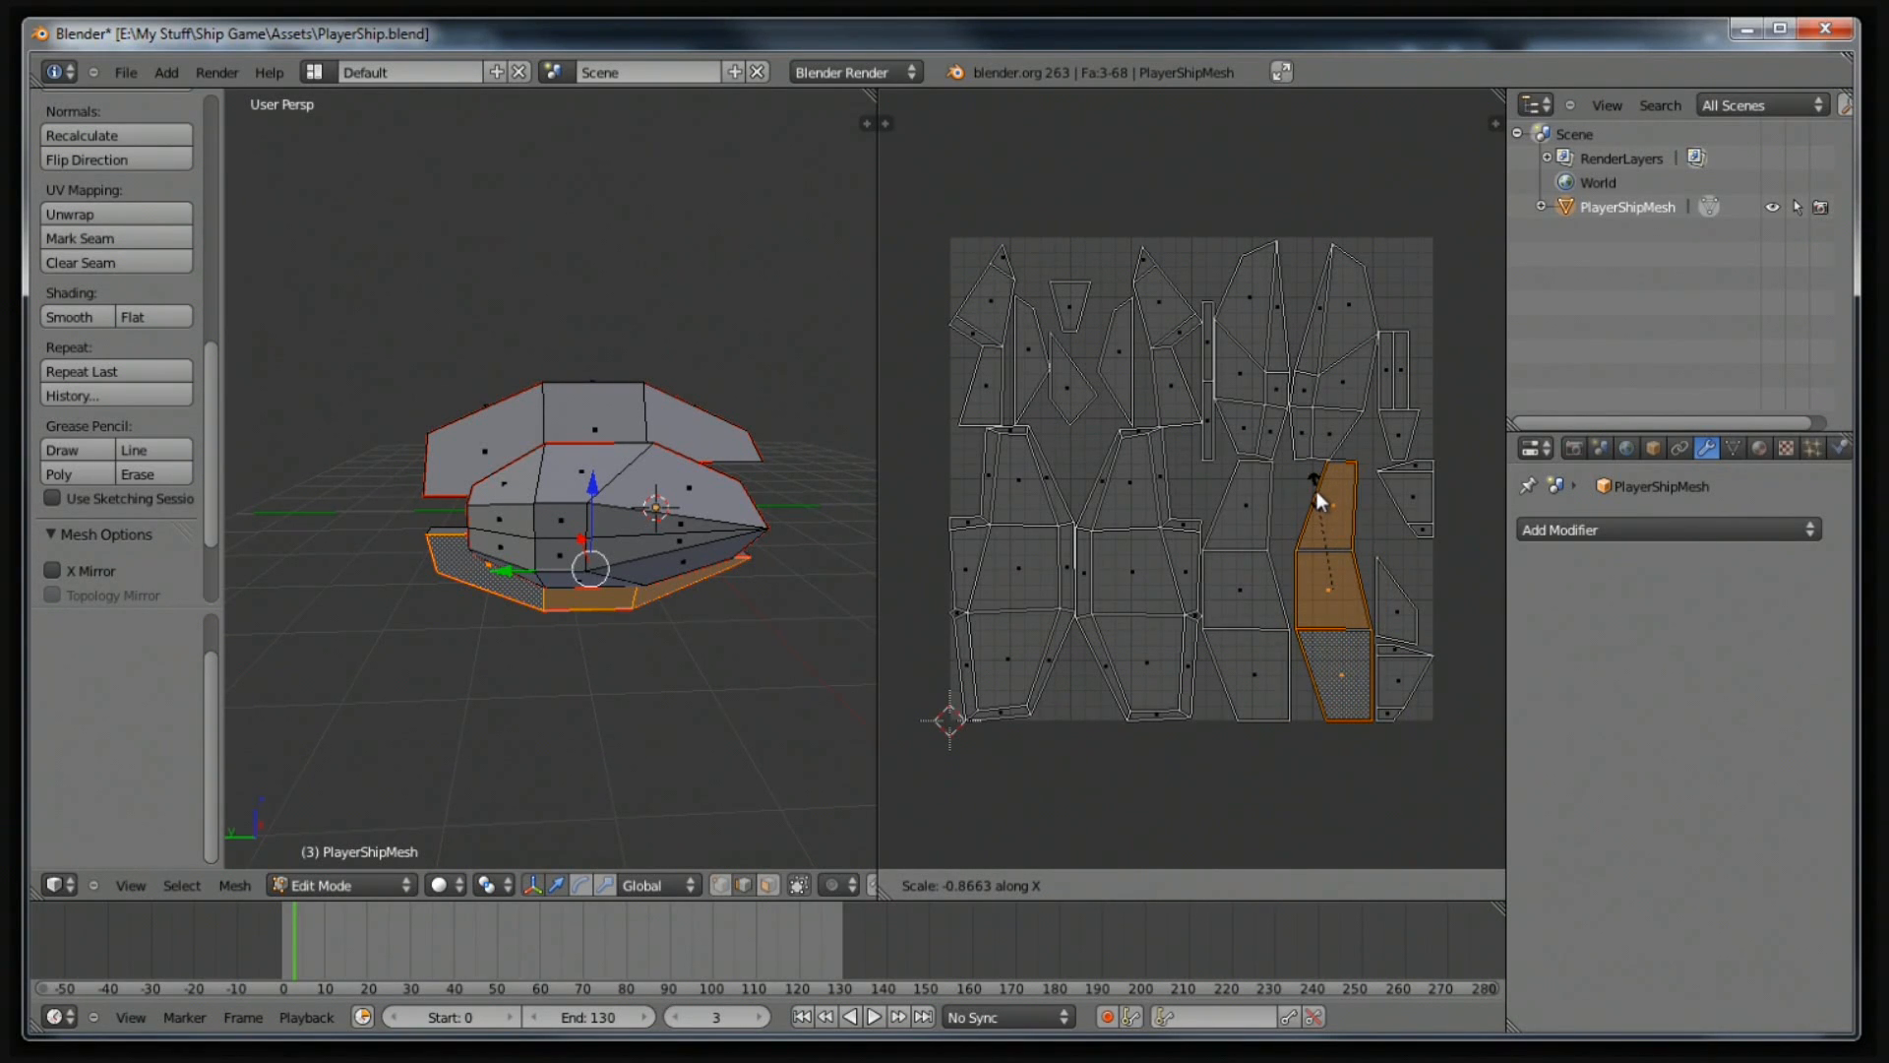
pyautogui.write('0')
pyautogui.write('-1')
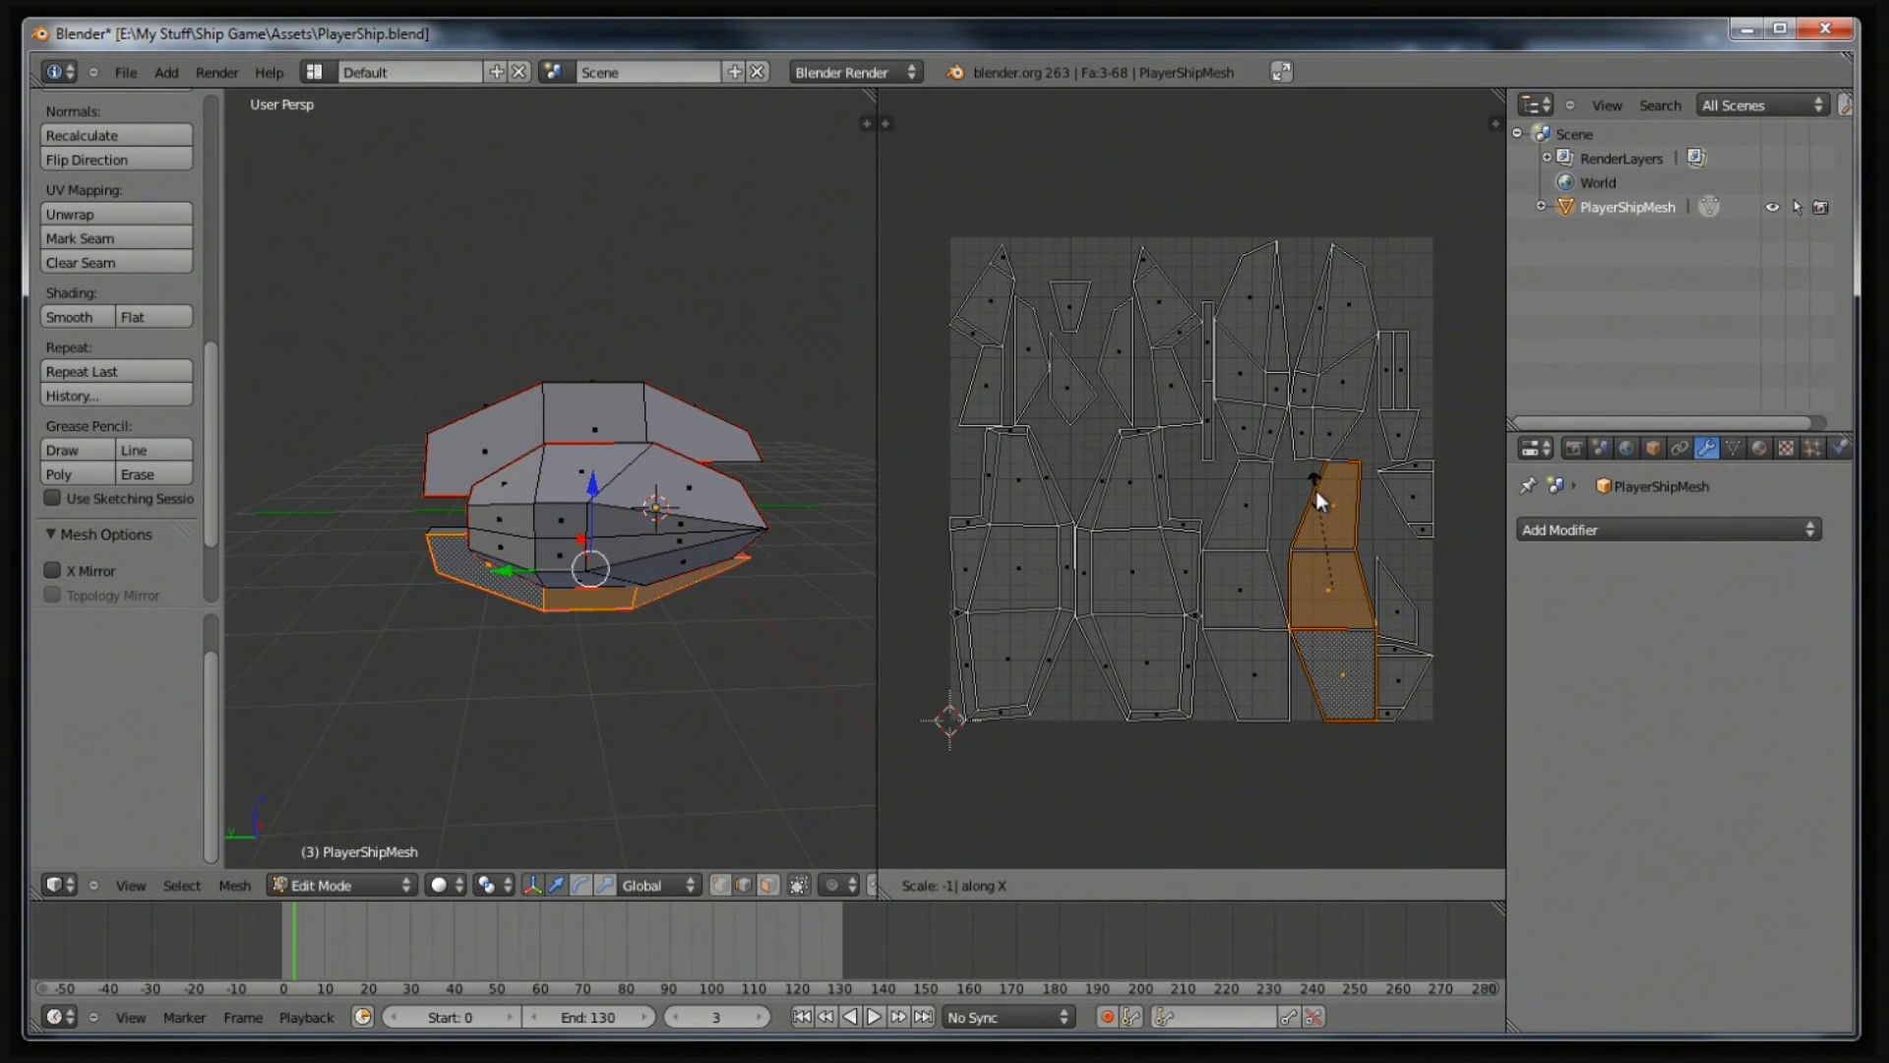
pyautogui.press('Return')
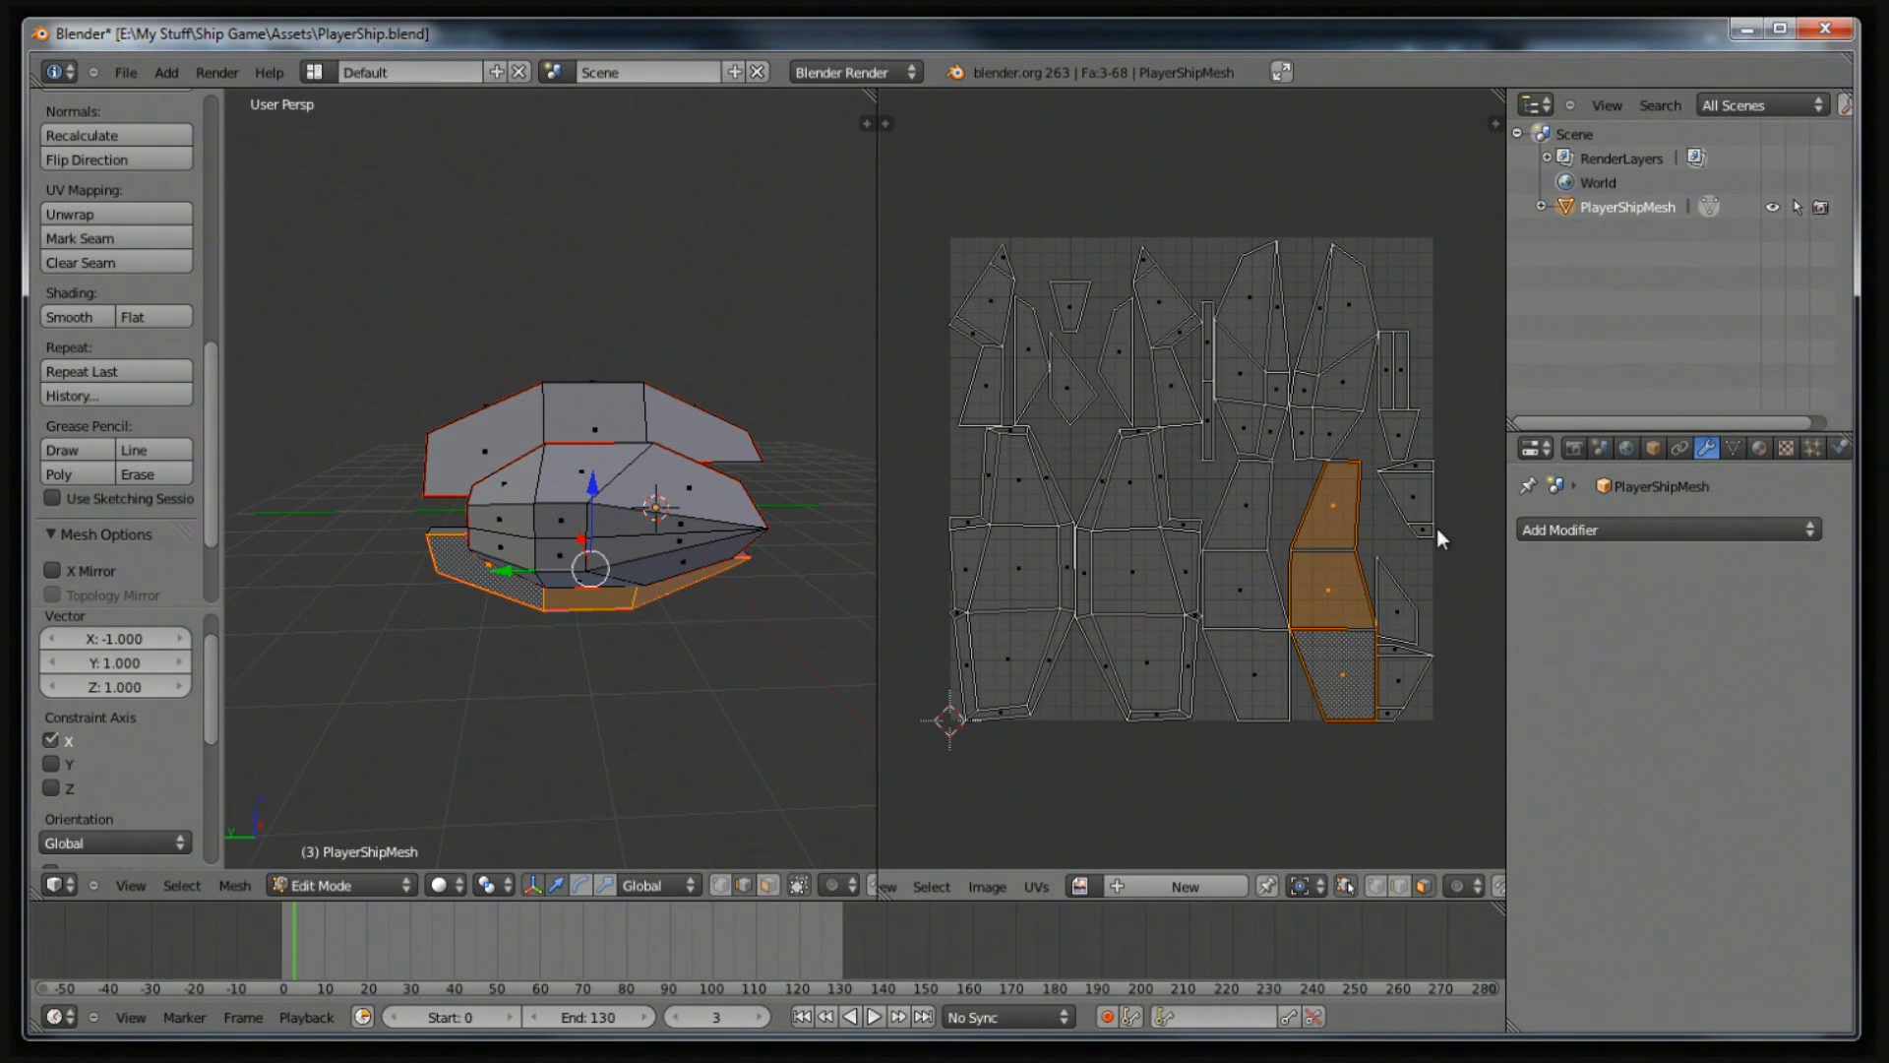
# Move the mirrored wing UV island -0.183 along X so it overlaps the matching wing island.
pyautogui.press('g')
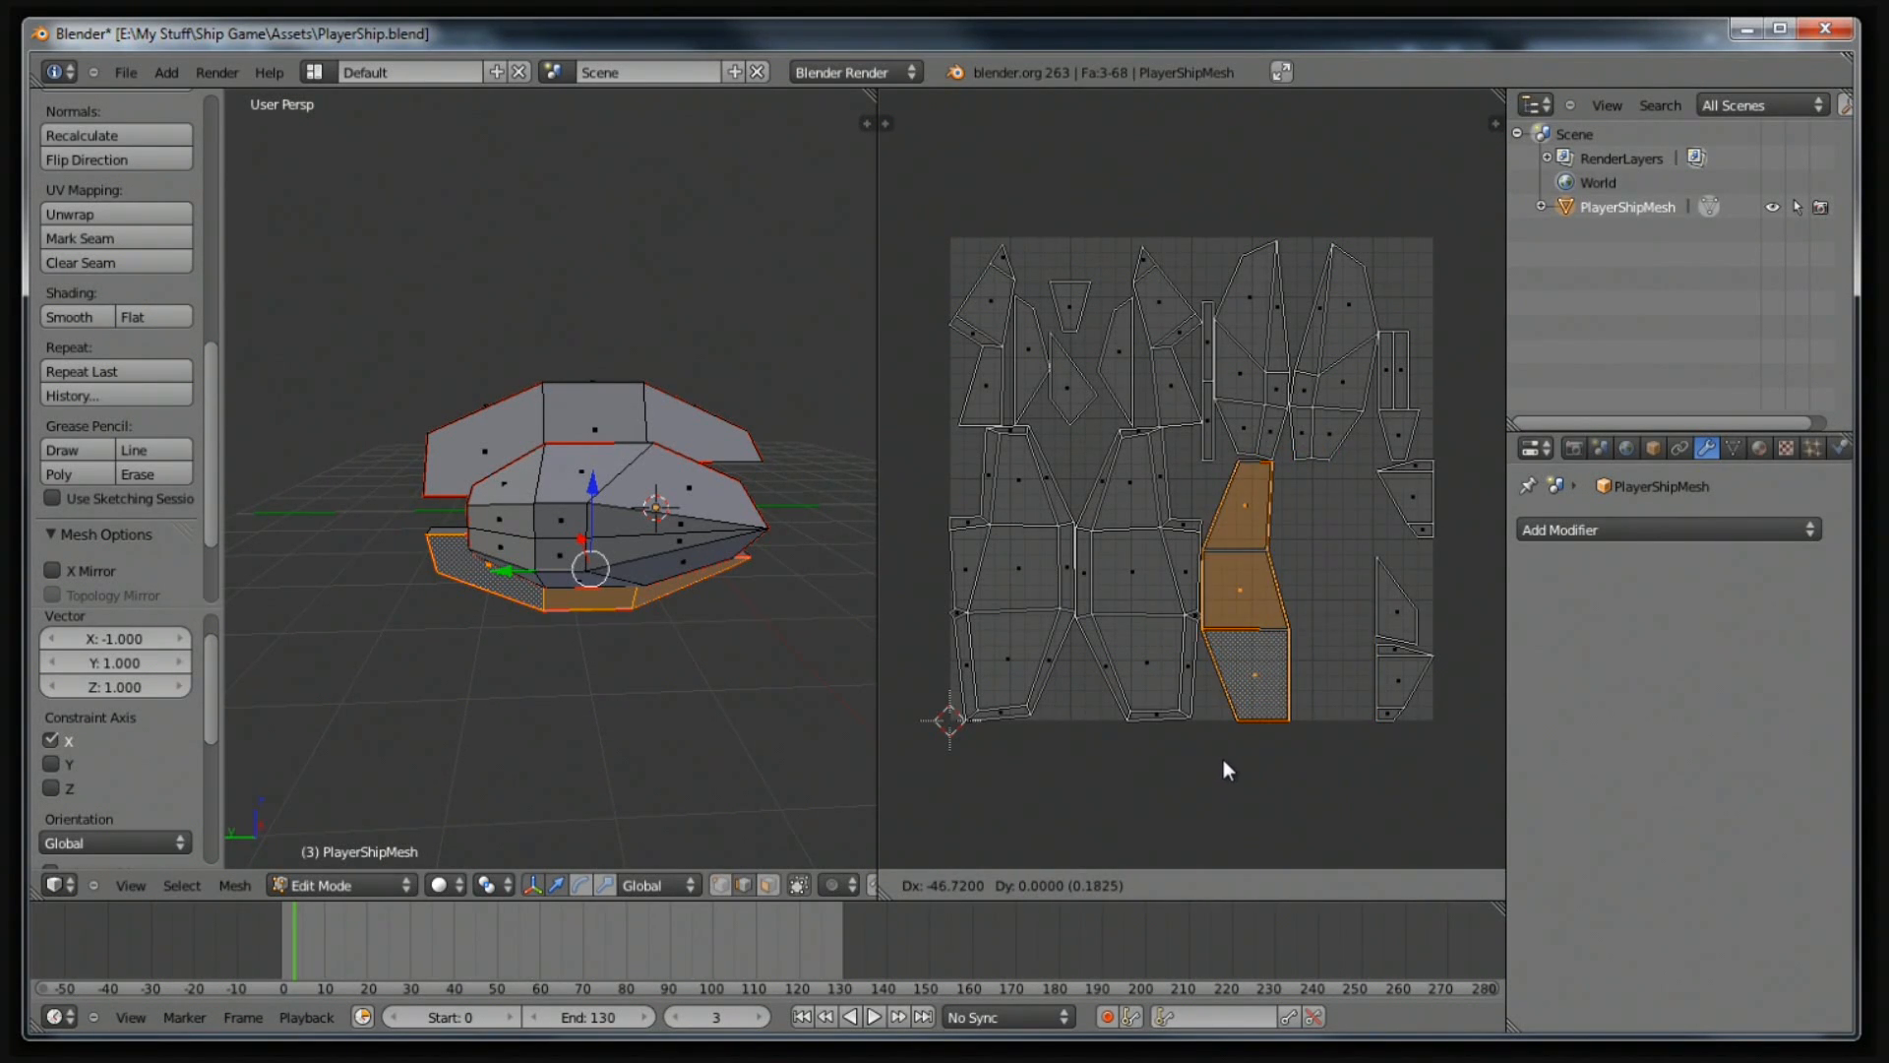
pyautogui.click(1224, 759)
pyautogui.scroll(3, 1297, 724)
pyautogui.moveTo(1426, 725); pyautogui.dragTo(1307, 529, button='middle')
pyautogui.scroll(-1, 1295, 476)
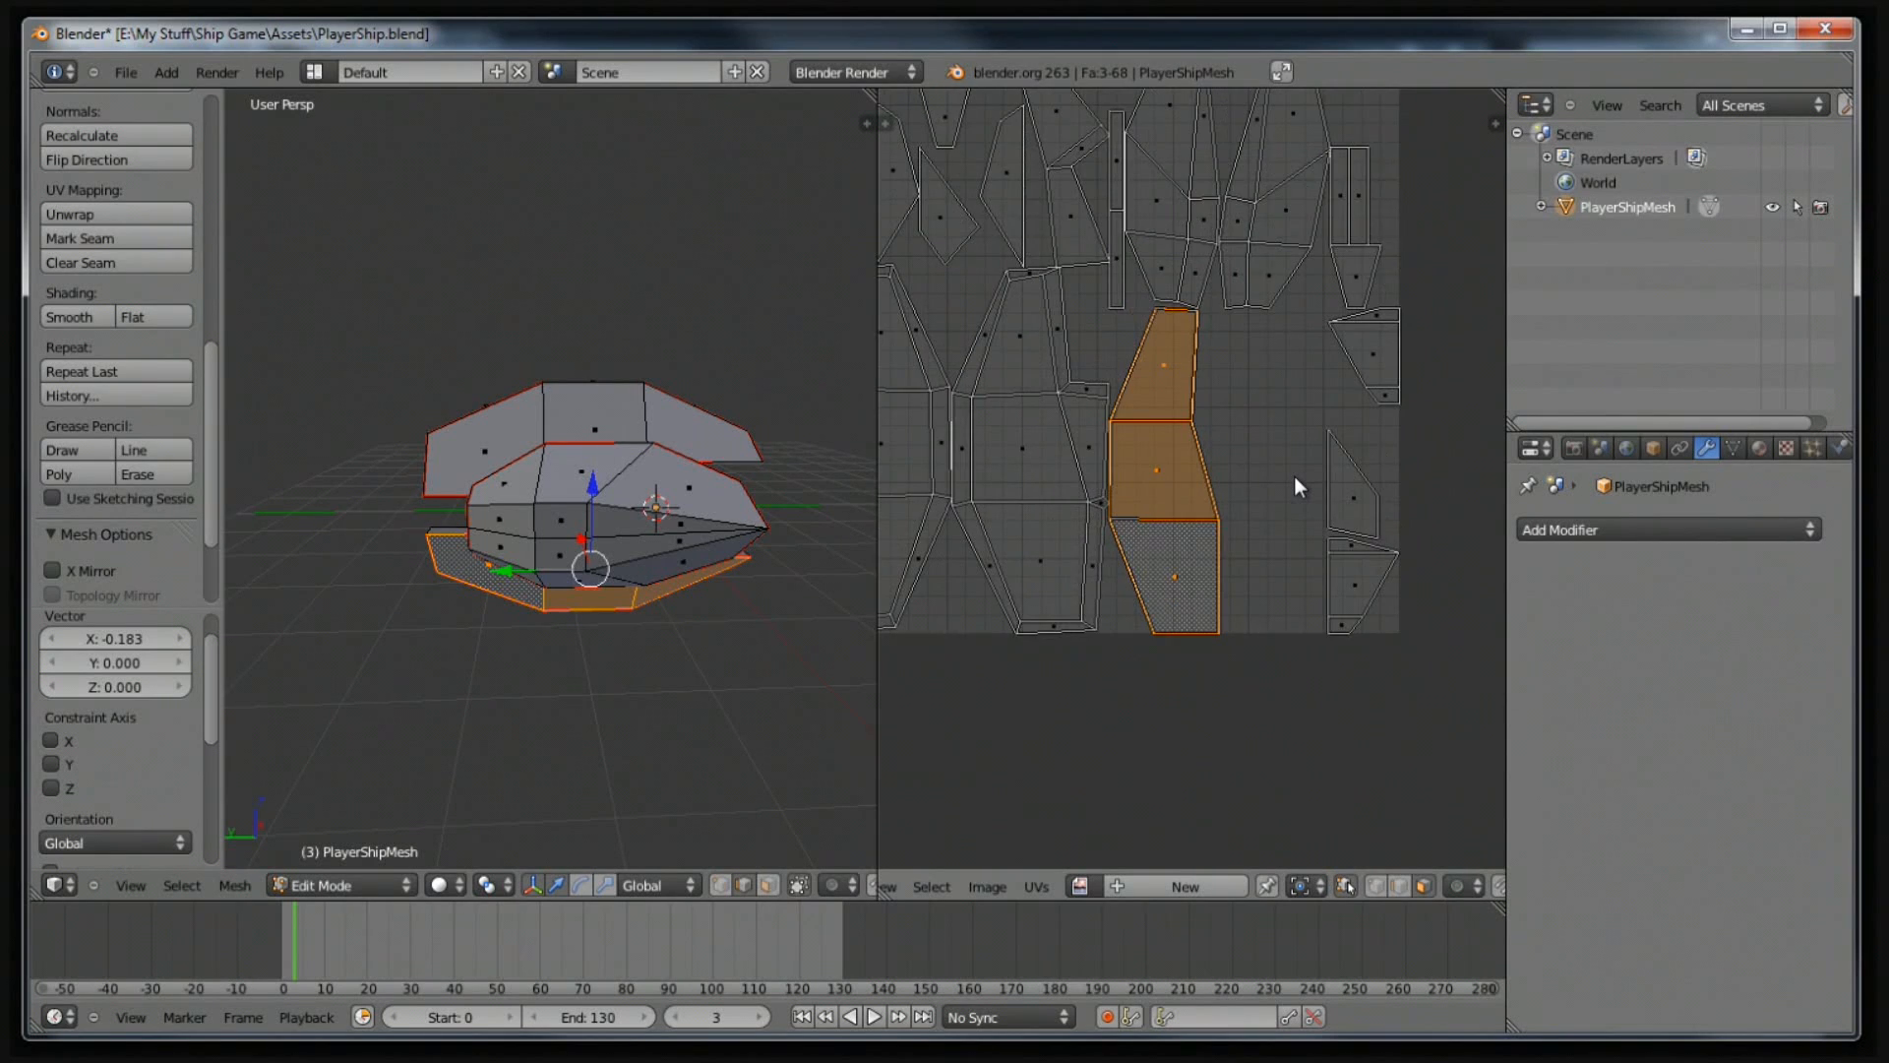
pyautogui.scroll(-1, 1294, 476)
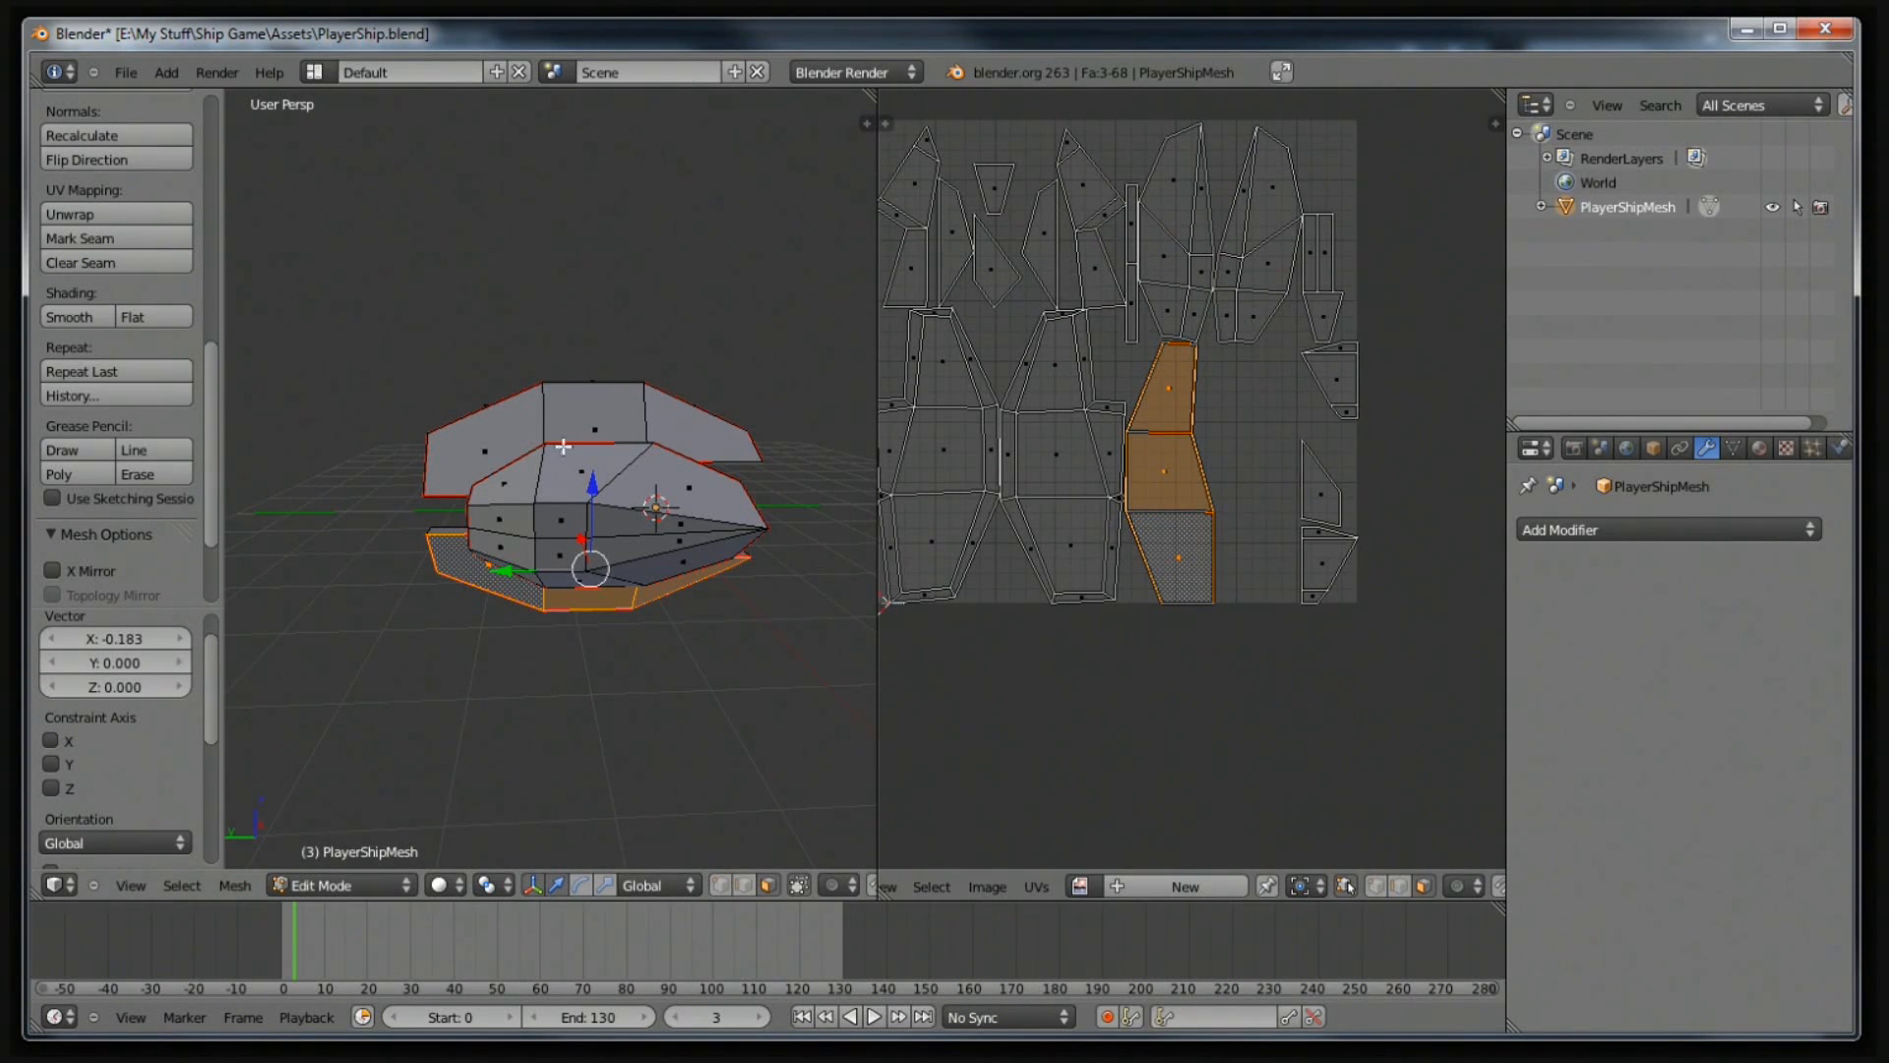
# Select the six faces of the right-hand hull UV island and mirror them by scaling -1 along X.
pyautogui.rightClick(1263, 270)
pyautogui.keyDown('shift'); pyautogui.rightClick(1269, 215); pyautogui.keyUp('shift')
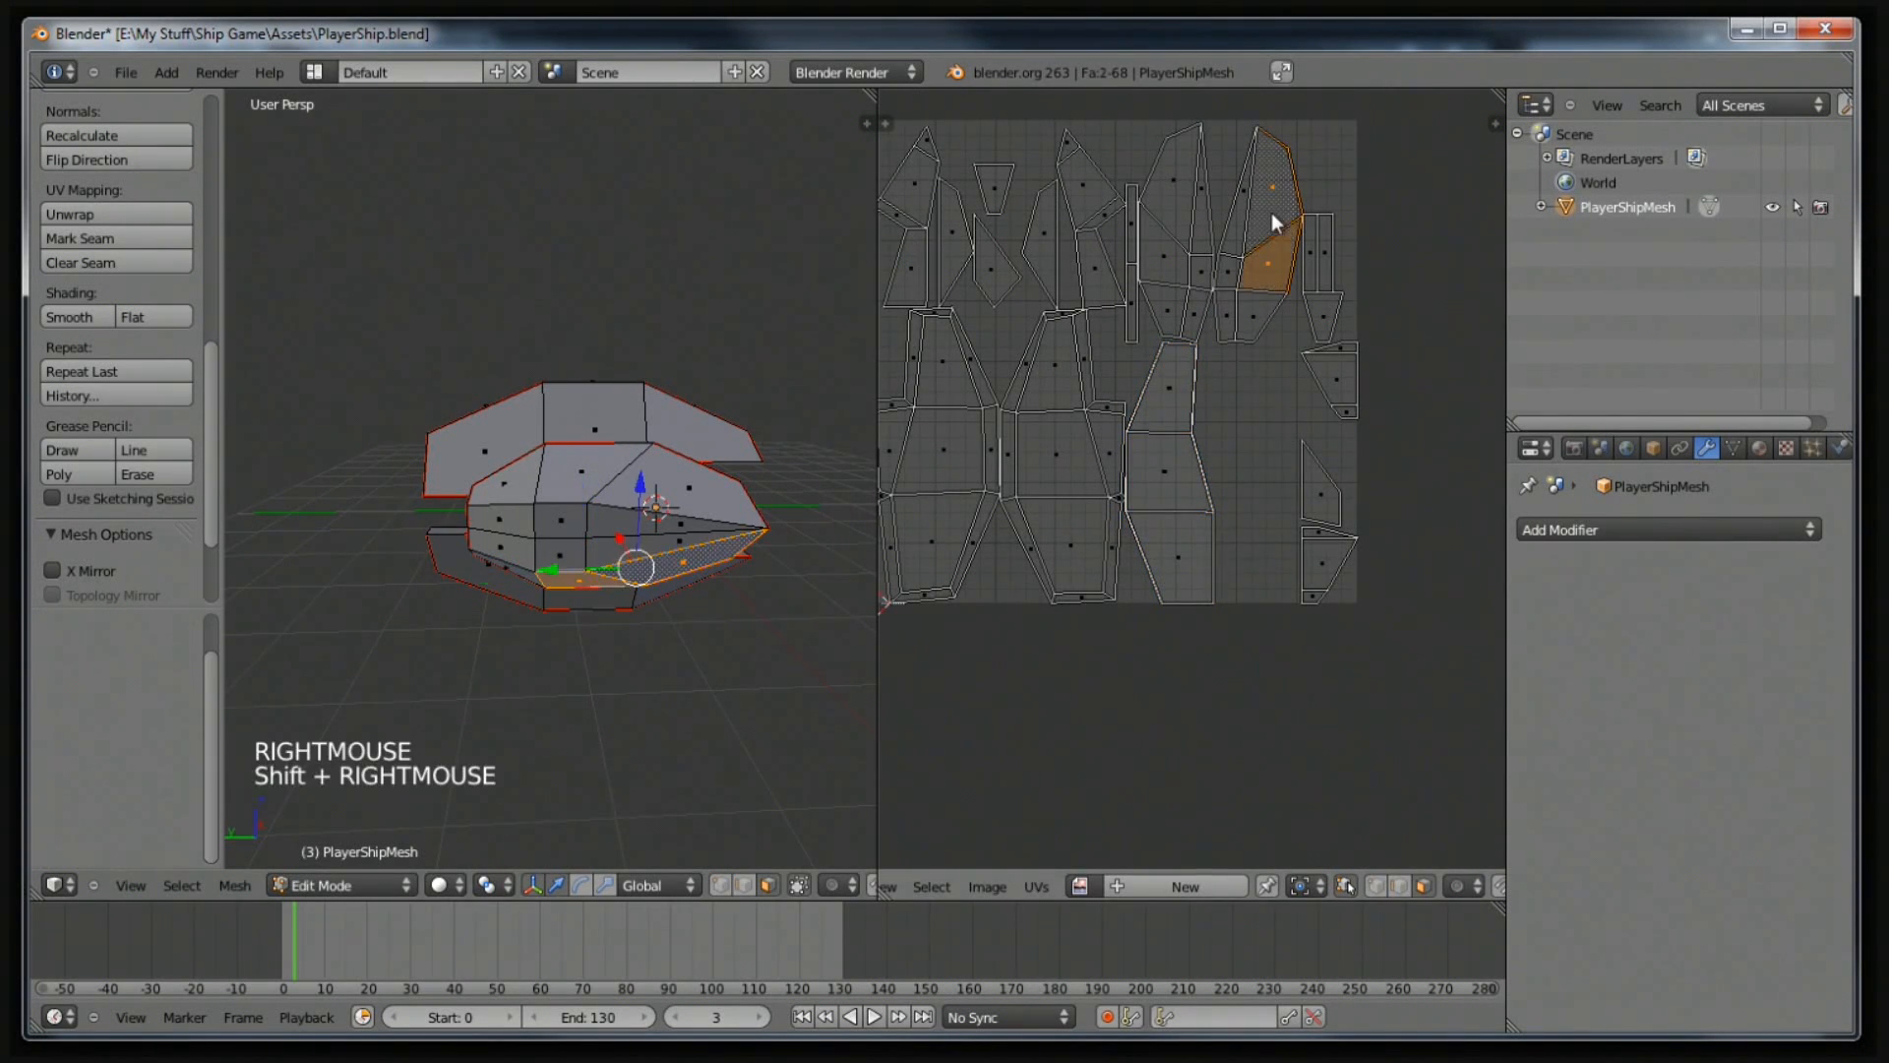
pyautogui.keyDown('shift'); pyautogui.rightClick(1238, 222); pyautogui.keyUp('shift')
pyautogui.keyDown('shift'); pyautogui.rightClick(1224, 275); pyautogui.keyUp('shift')
pyautogui.keyDown('shift'); pyautogui.rightClick(1231, 301); pyautogui.keyUp('shift')
pyautogui.keyDown('shift'); pyautogui.rightClick(1250, 315); pyautogui.keyUp('shift')
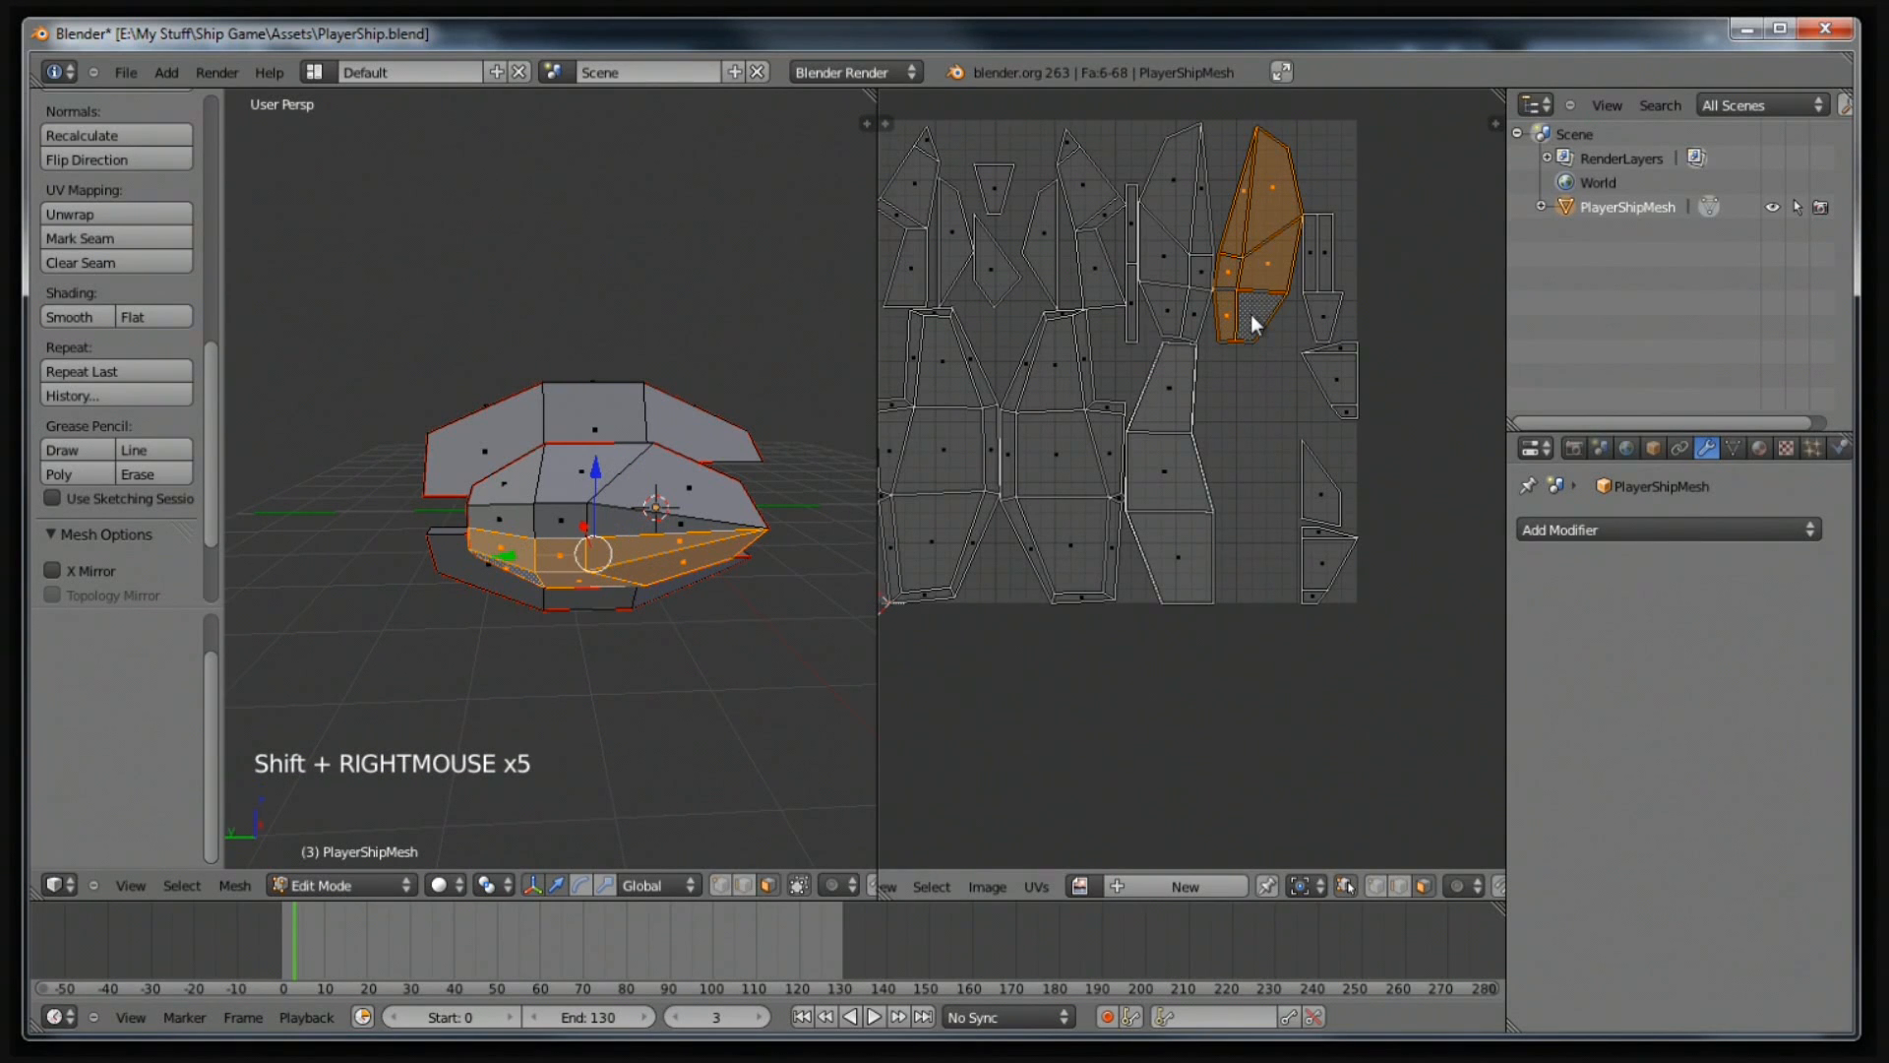
pyautogui.press('s')
pyautogui.press('x')
pyautogui.write('0-1')
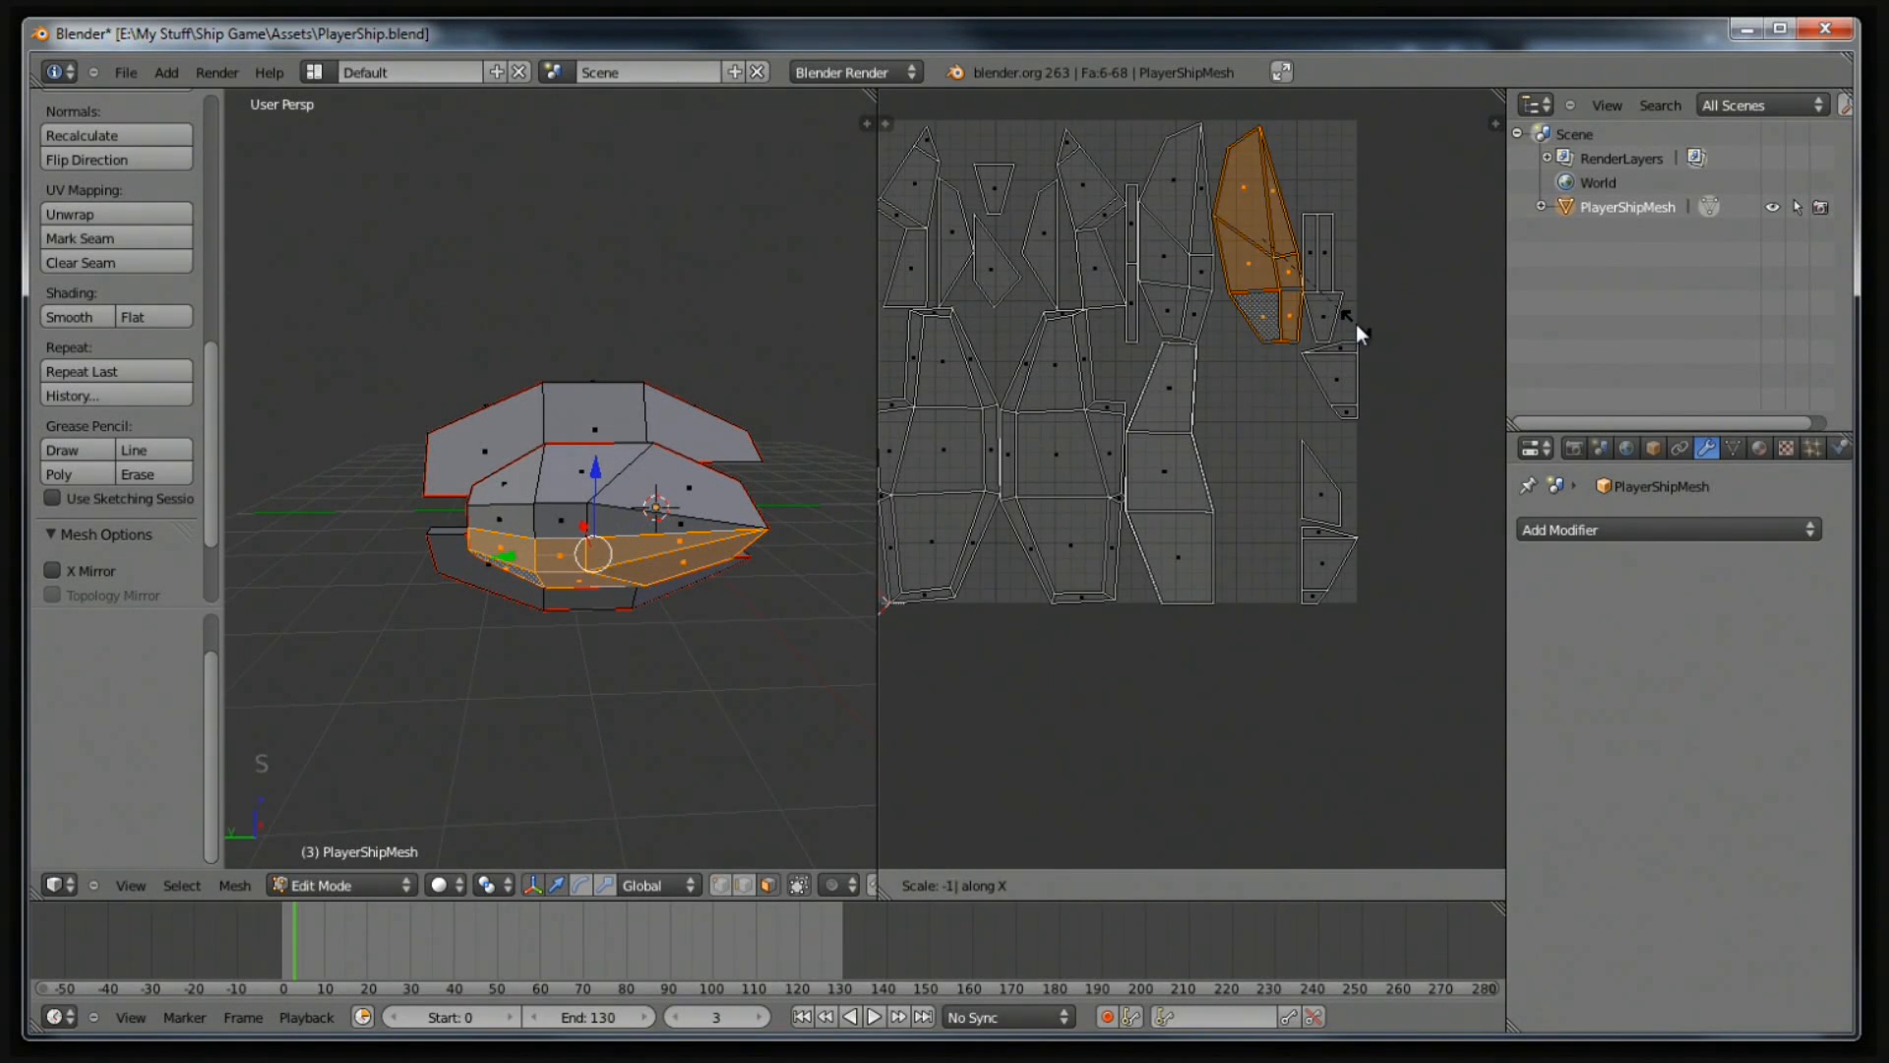
pyautogui.press('Return')
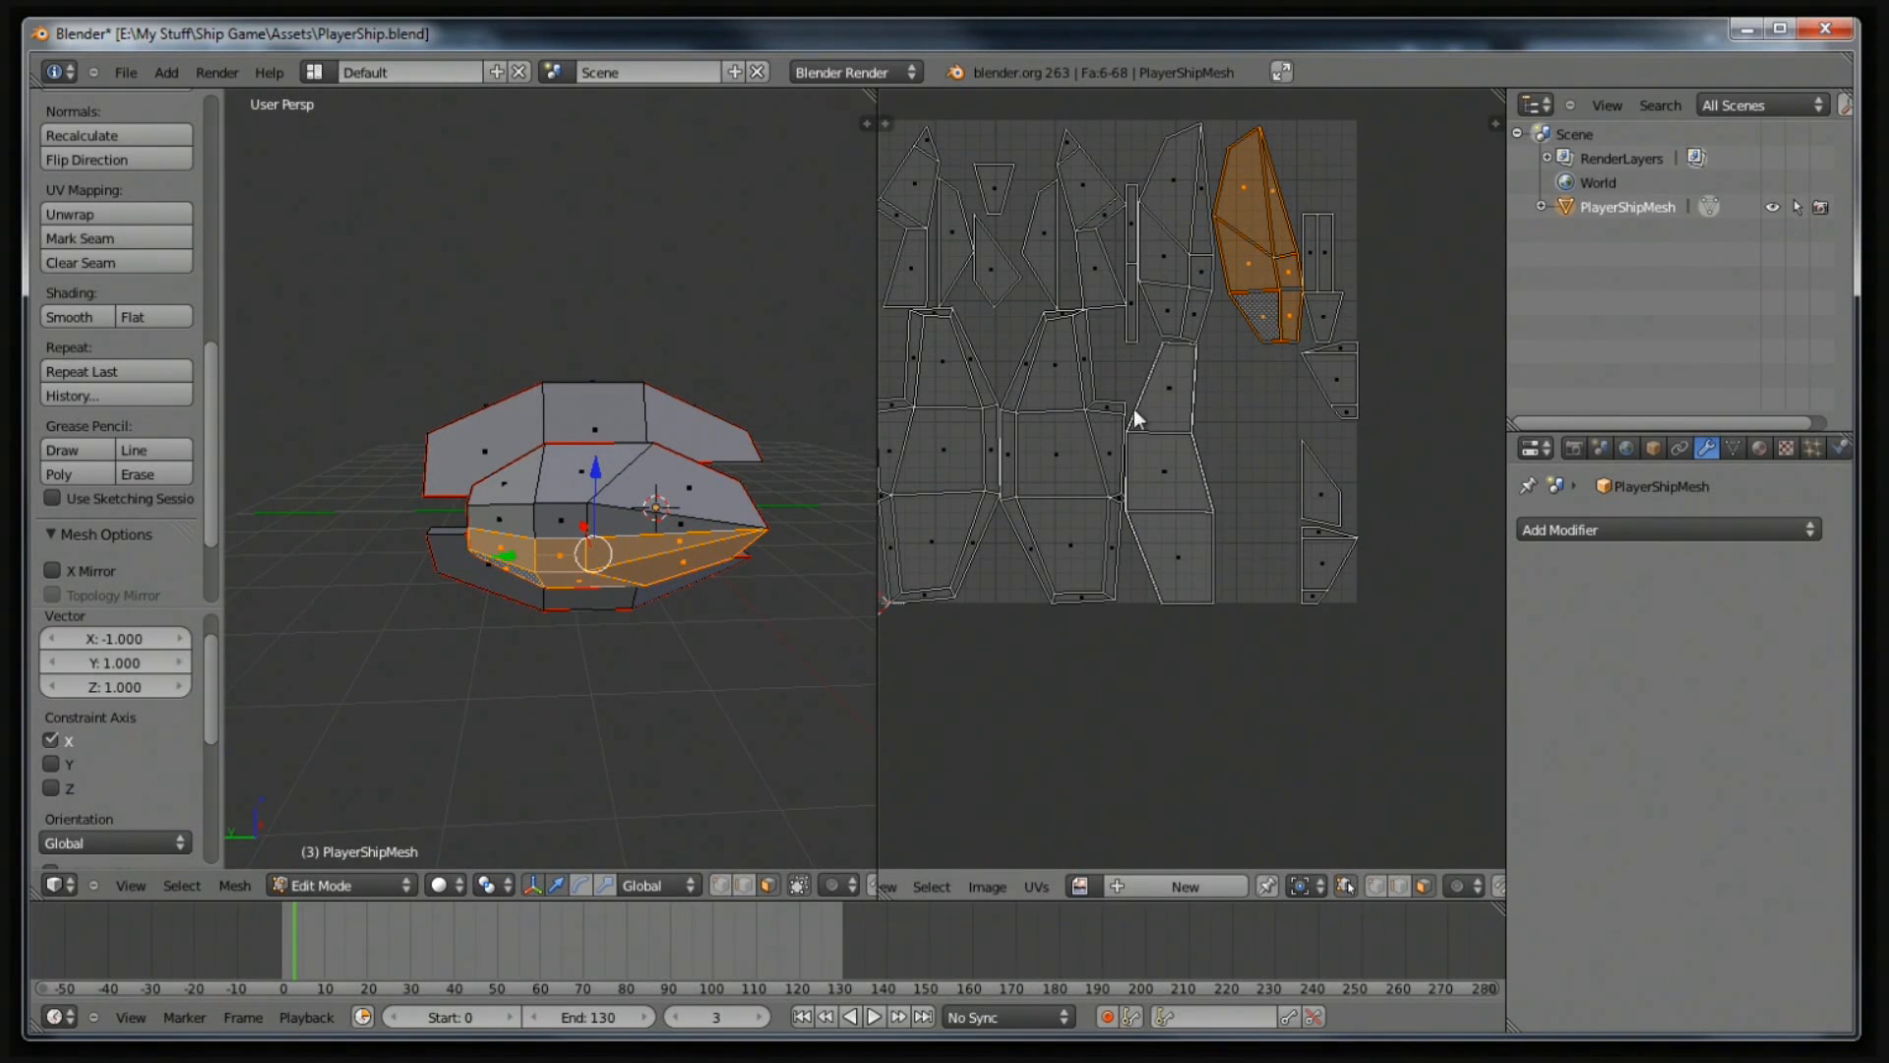
# Rotate the mirrored hull UV island about 12.2° and move it -0.165 in X and 0.0125 in Y onto its matching half.
pyautogui.press('r')
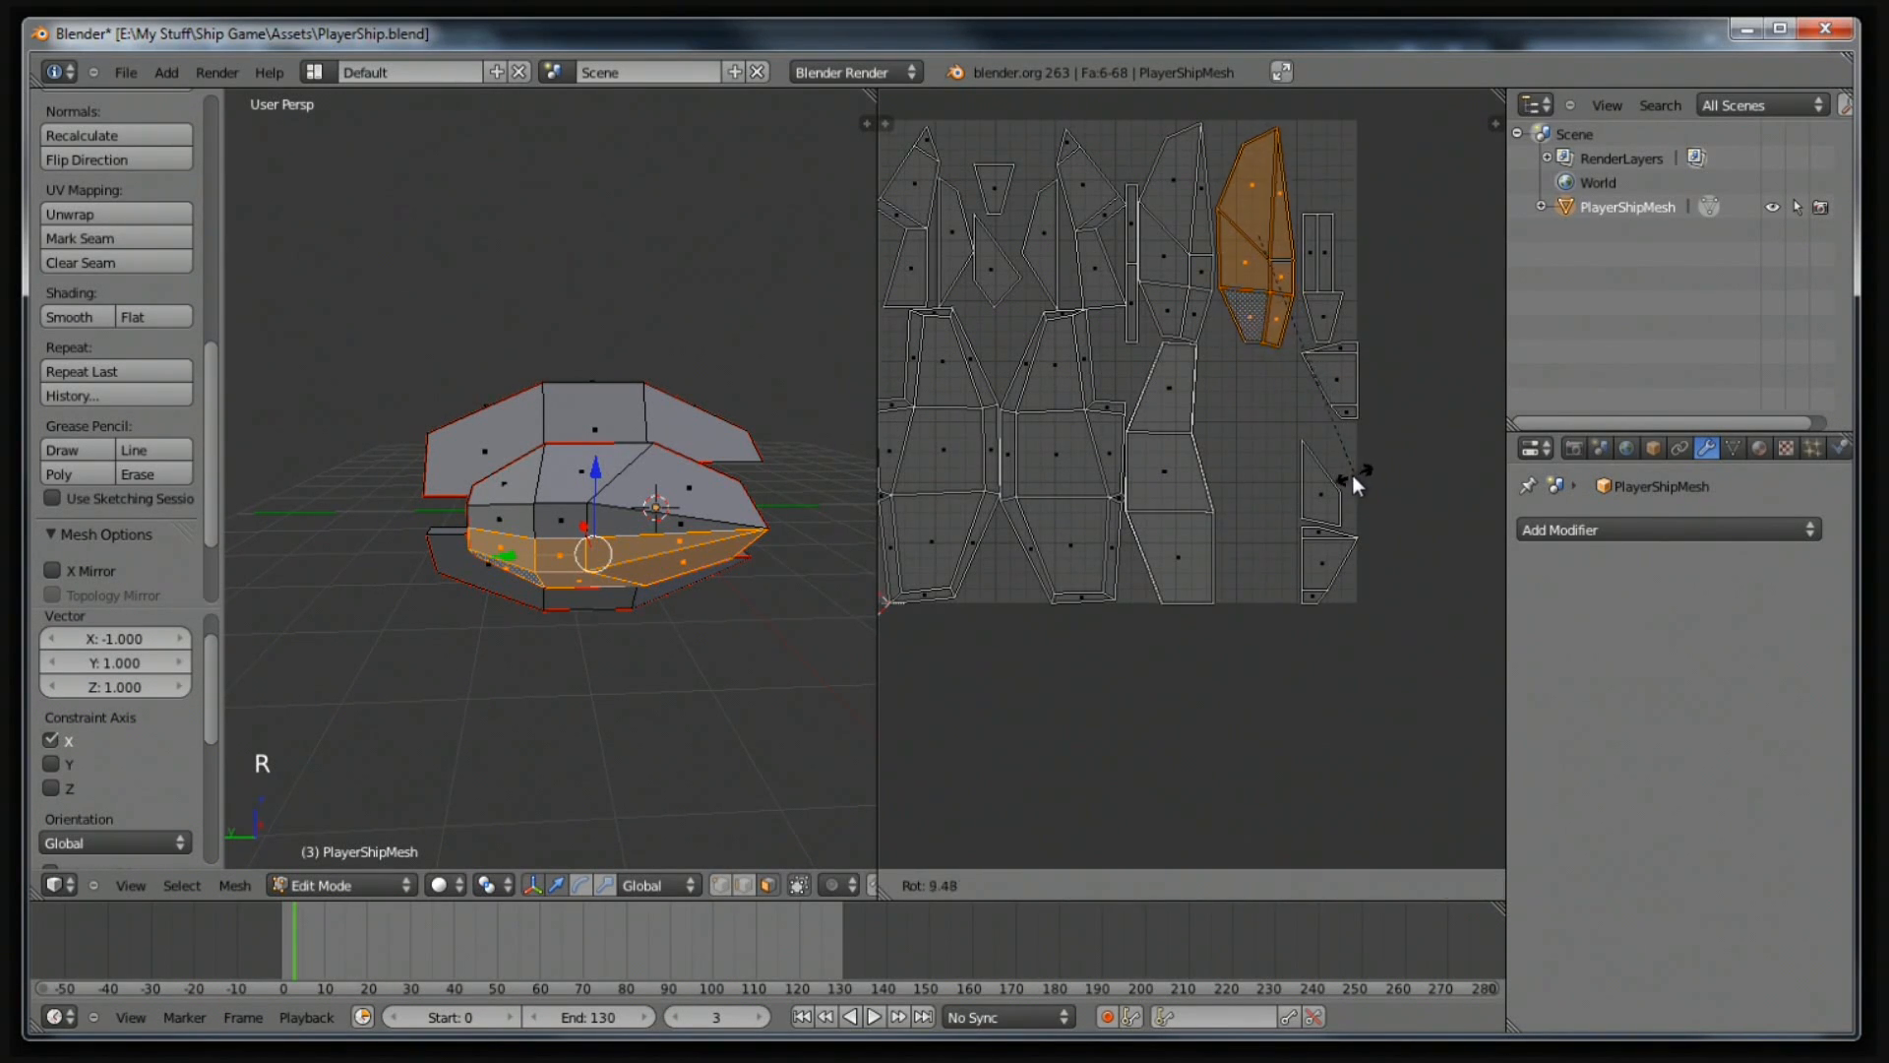
pyautogui.click(1344, 480)
pyautogui.press('g')
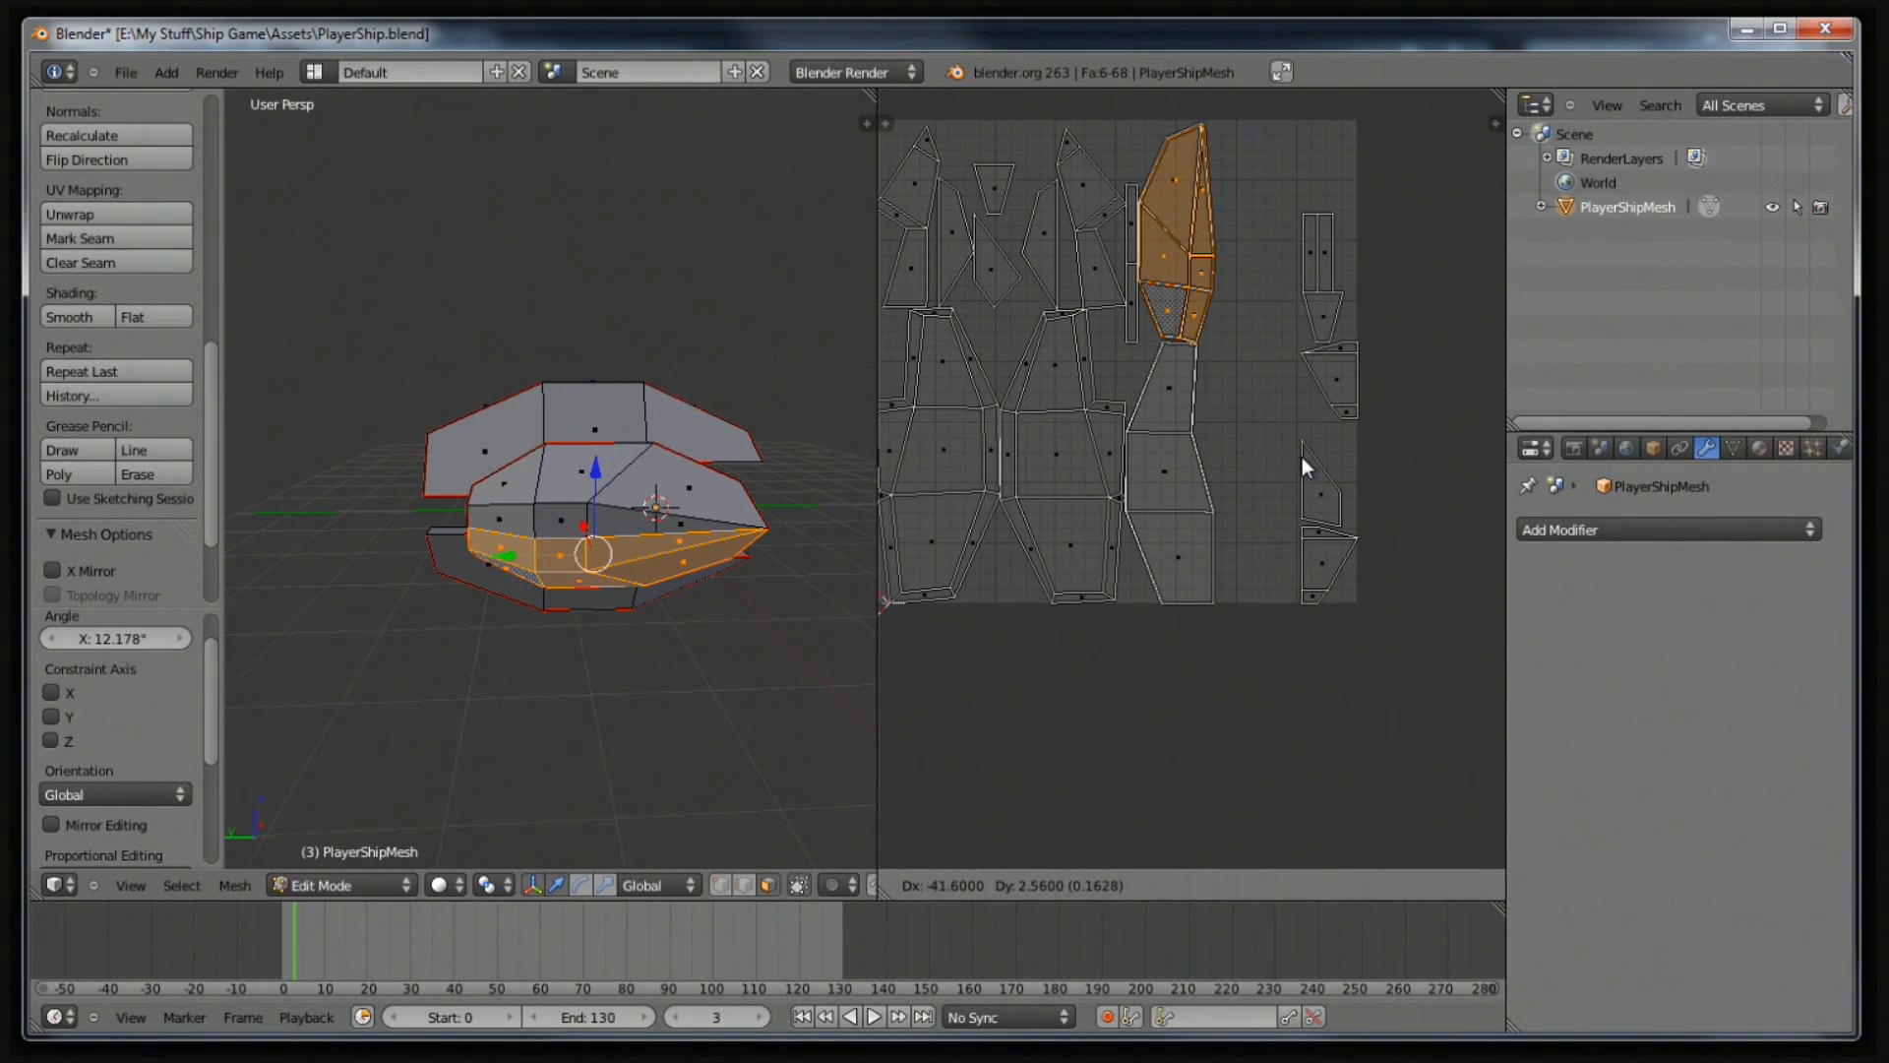
pyautogui.click(1302, 456)
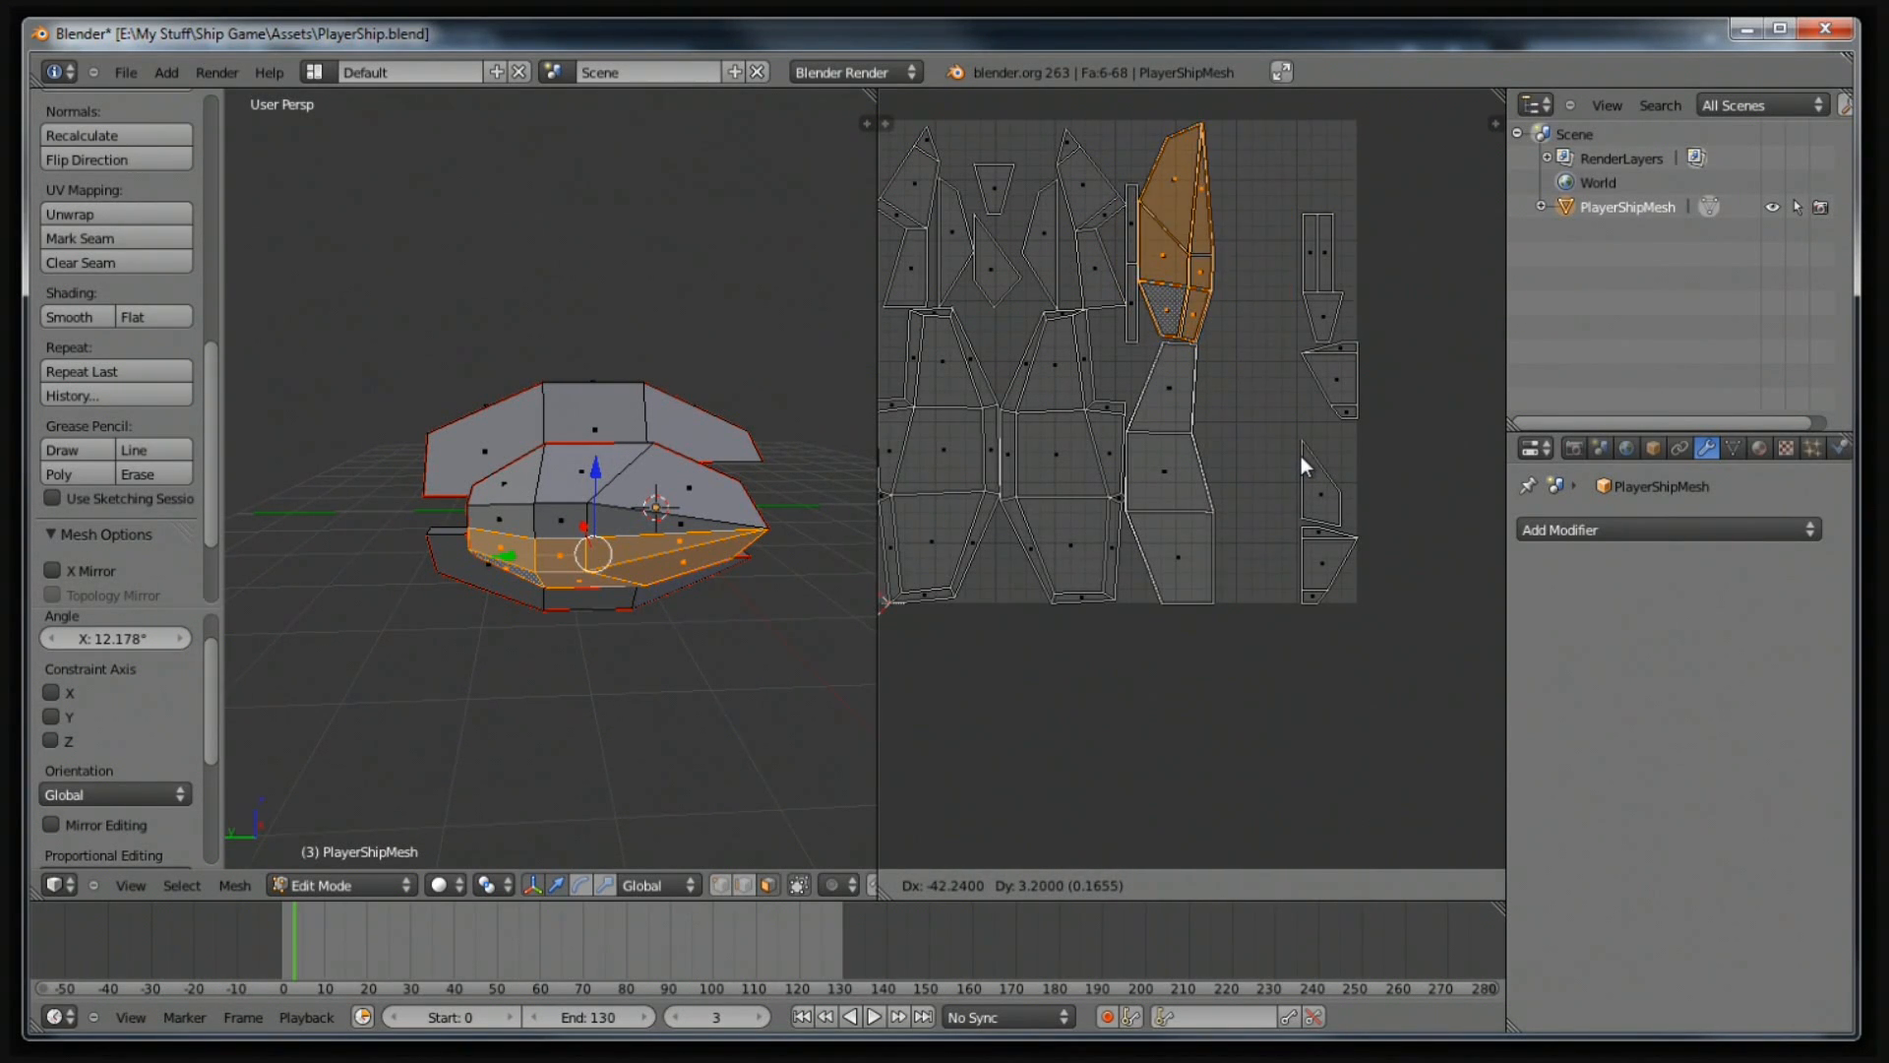
# Fine-tune the overlapping hull UV island's alignment by rotating it about -1.75° and another 0.62°.
pyautogui.scroll(5, 1300, 456)
pyautogui.scroll(1, 1301, 456)
pyautogui.moveTo(1299, 253); pyautogui.dragTo(1226, 633, button='middle')
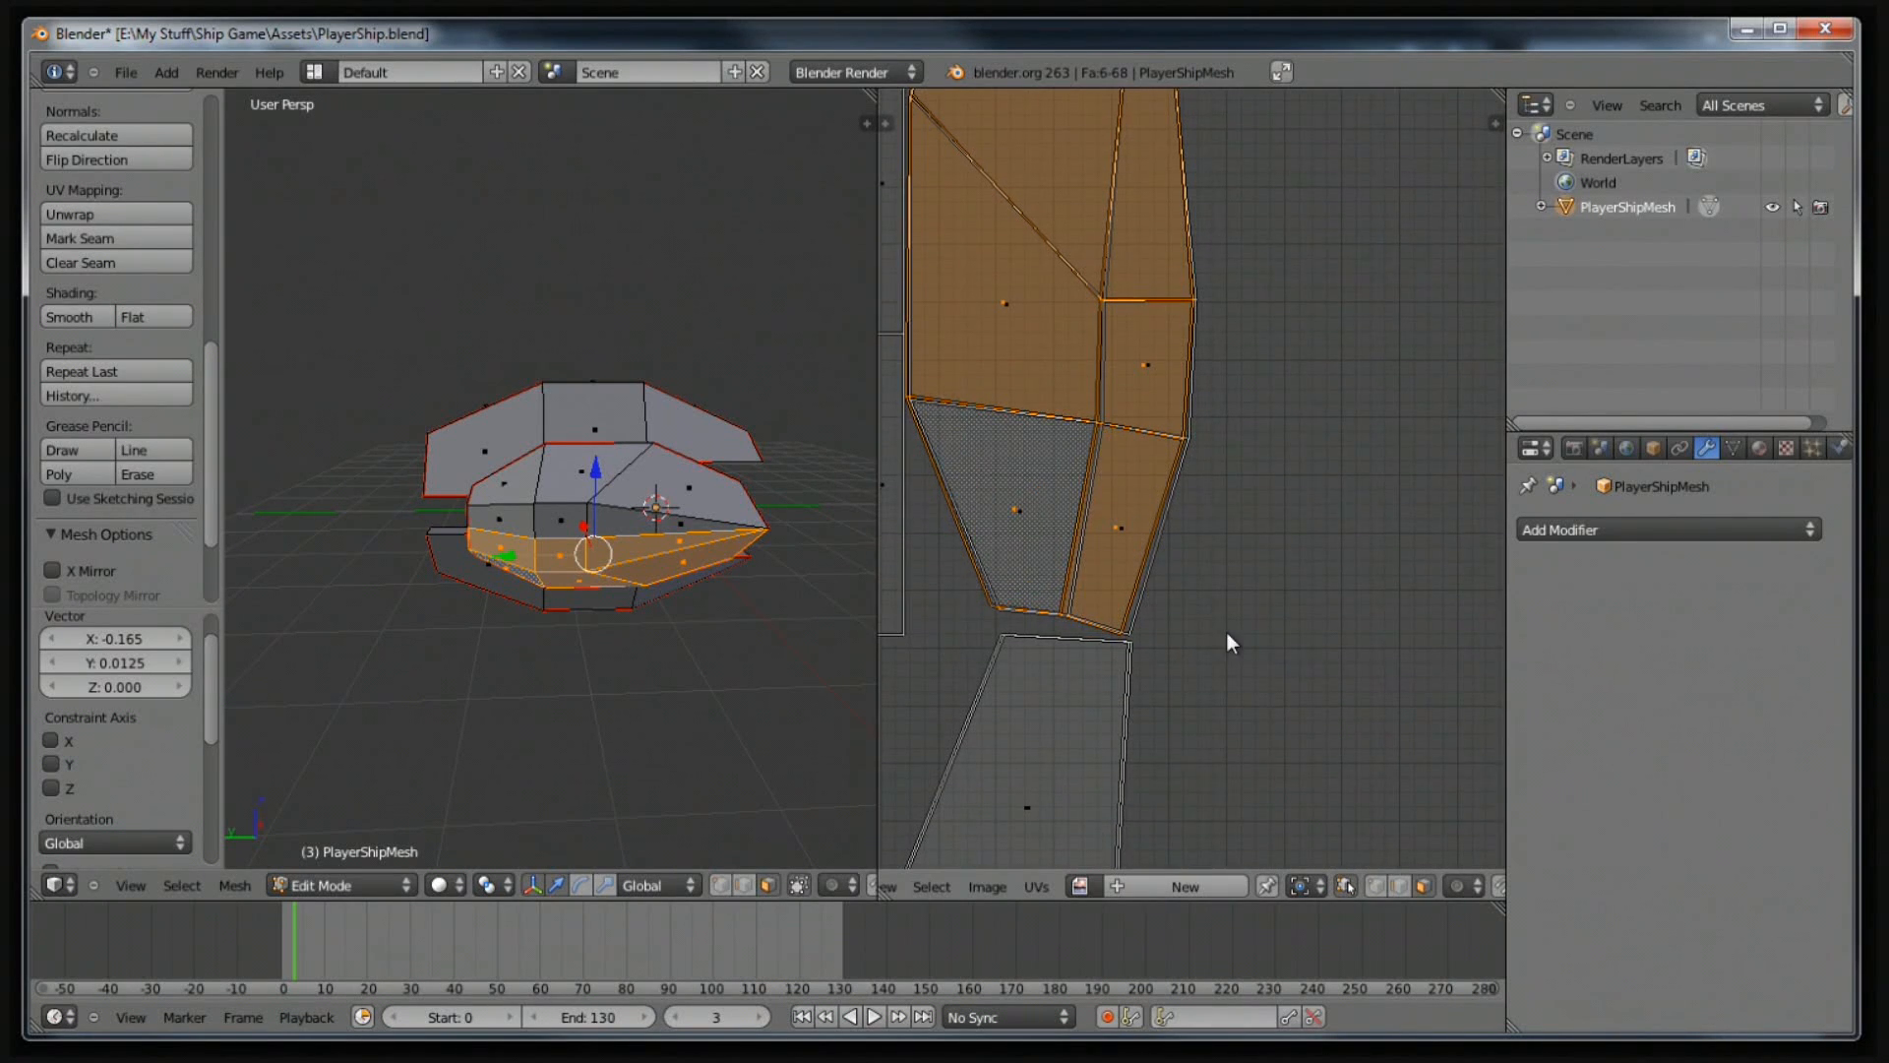
pyautogui.press('r')
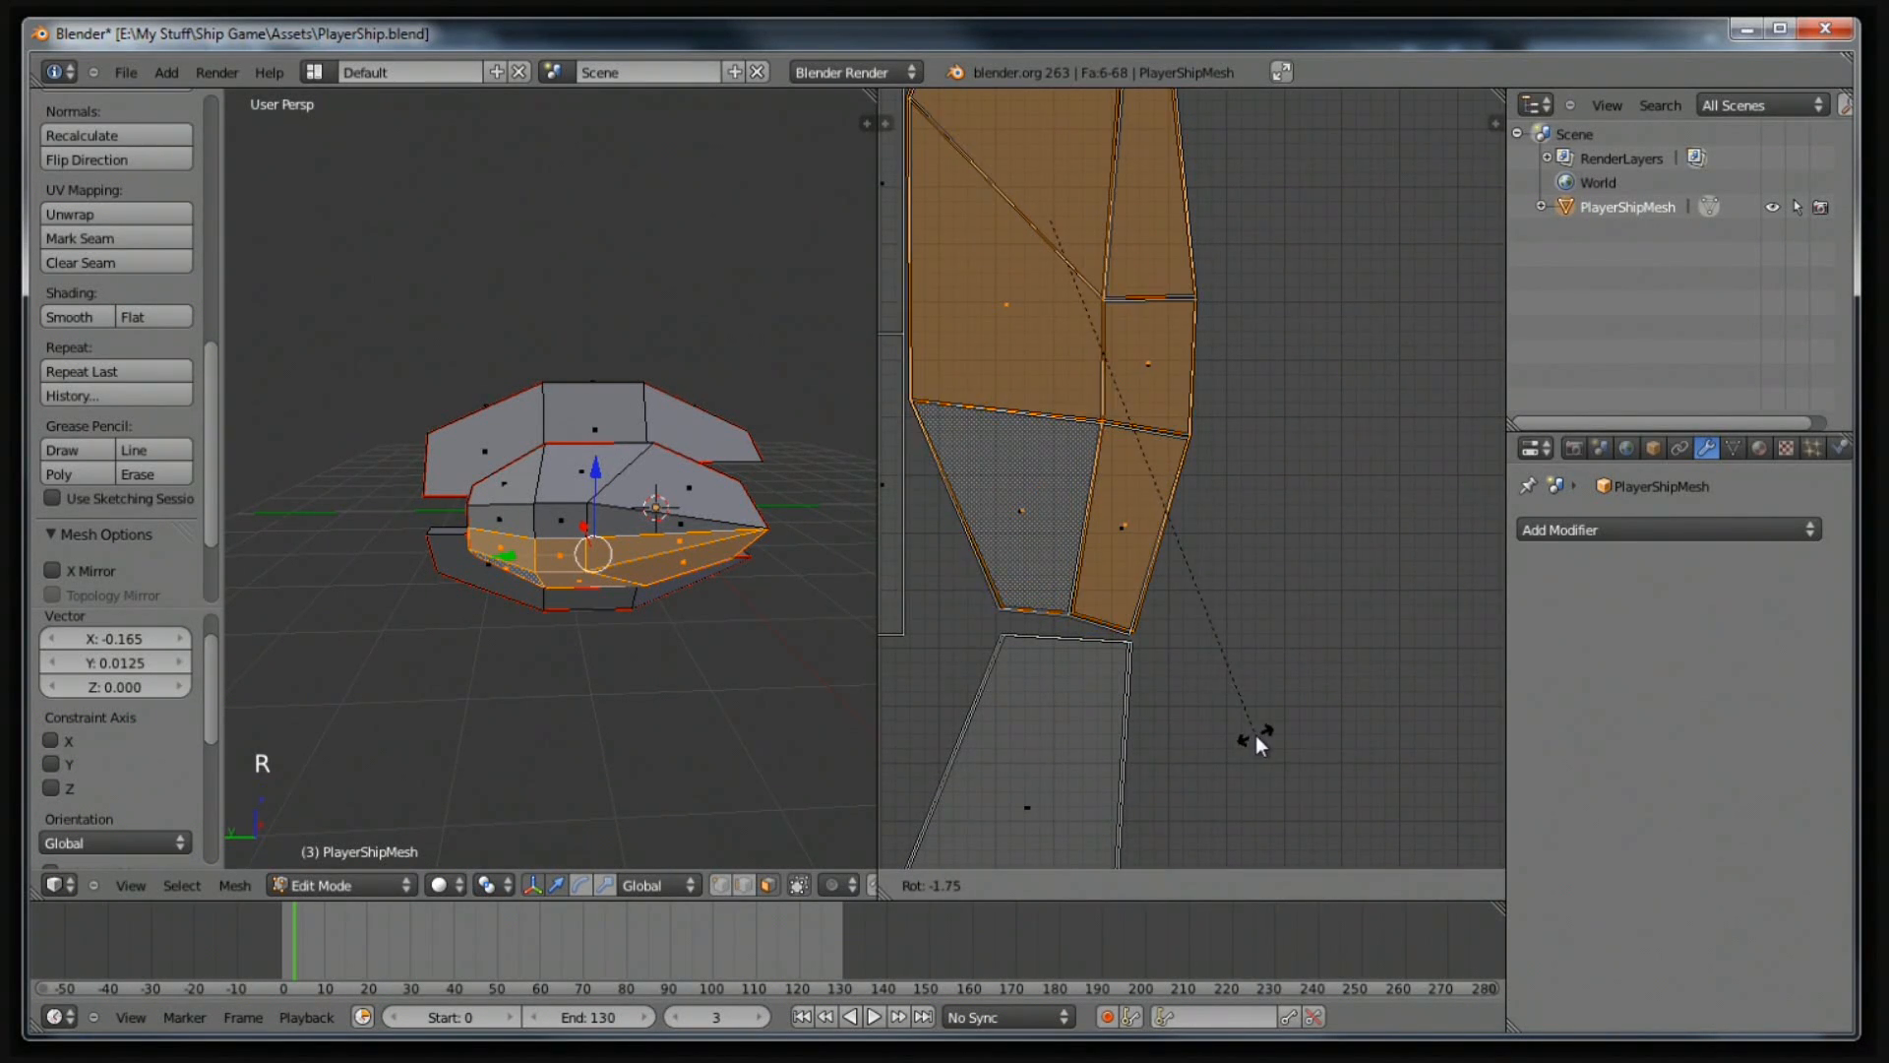
pyautogui.click(1255, 735)
pyautogui.scroll(-2, 1226, 568)
pyautogui.scroll(-2, 1226, 569)
pyautogui.scroll(1, 1226, 569)
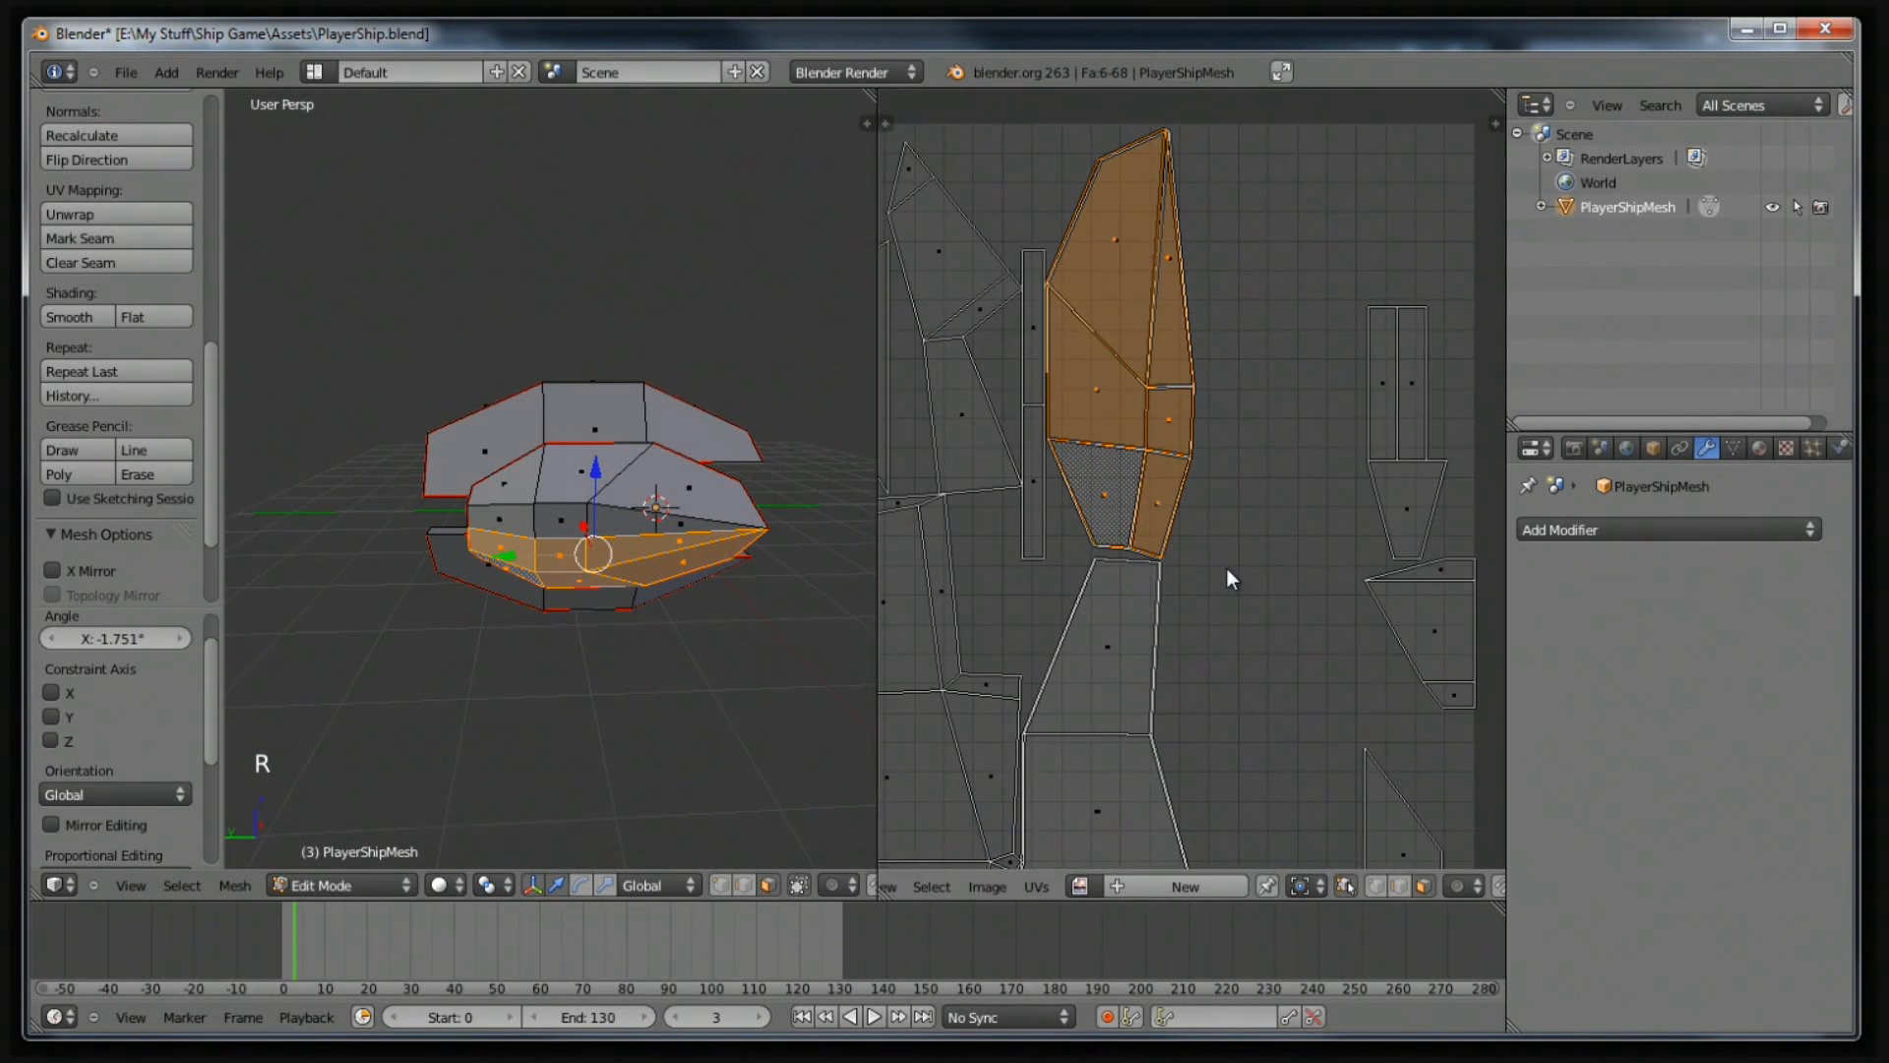
pyautogui.press('r')
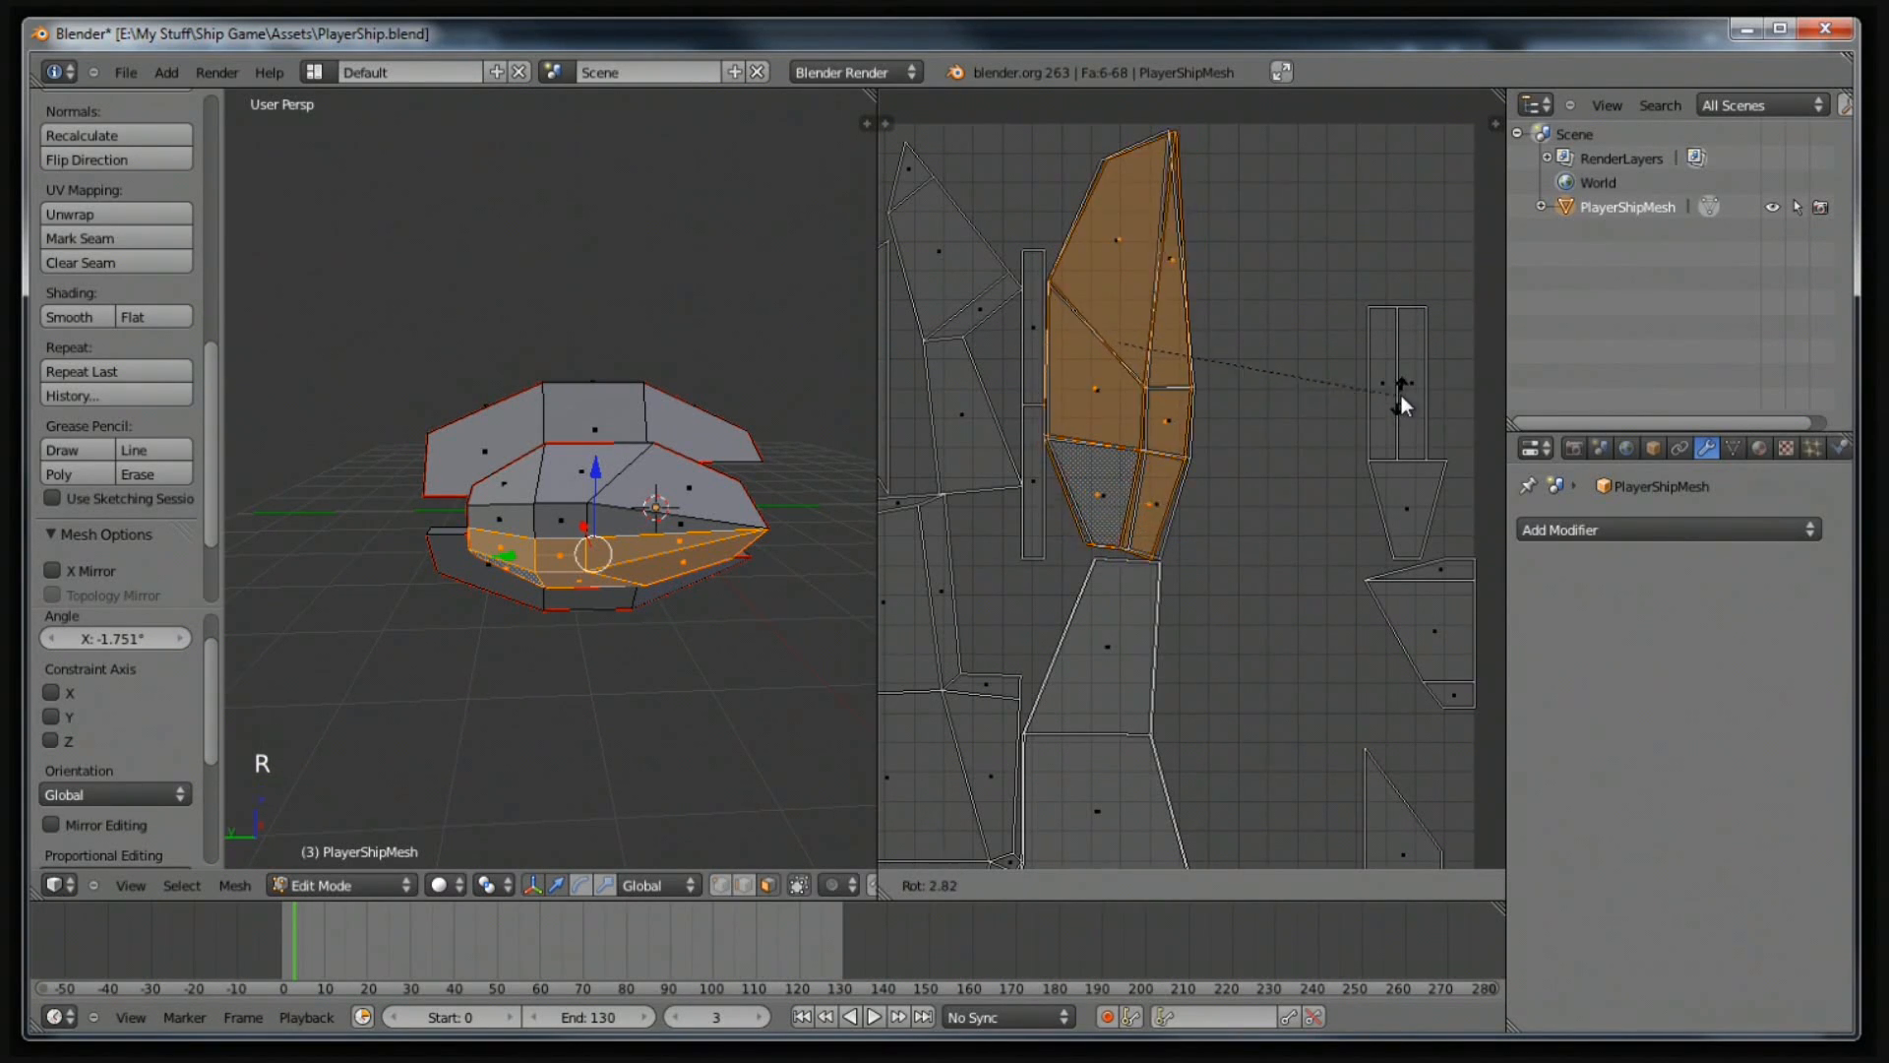
pyautogui.click(1409, 387)
pyautogui.scroll(-5, 1366, 476)
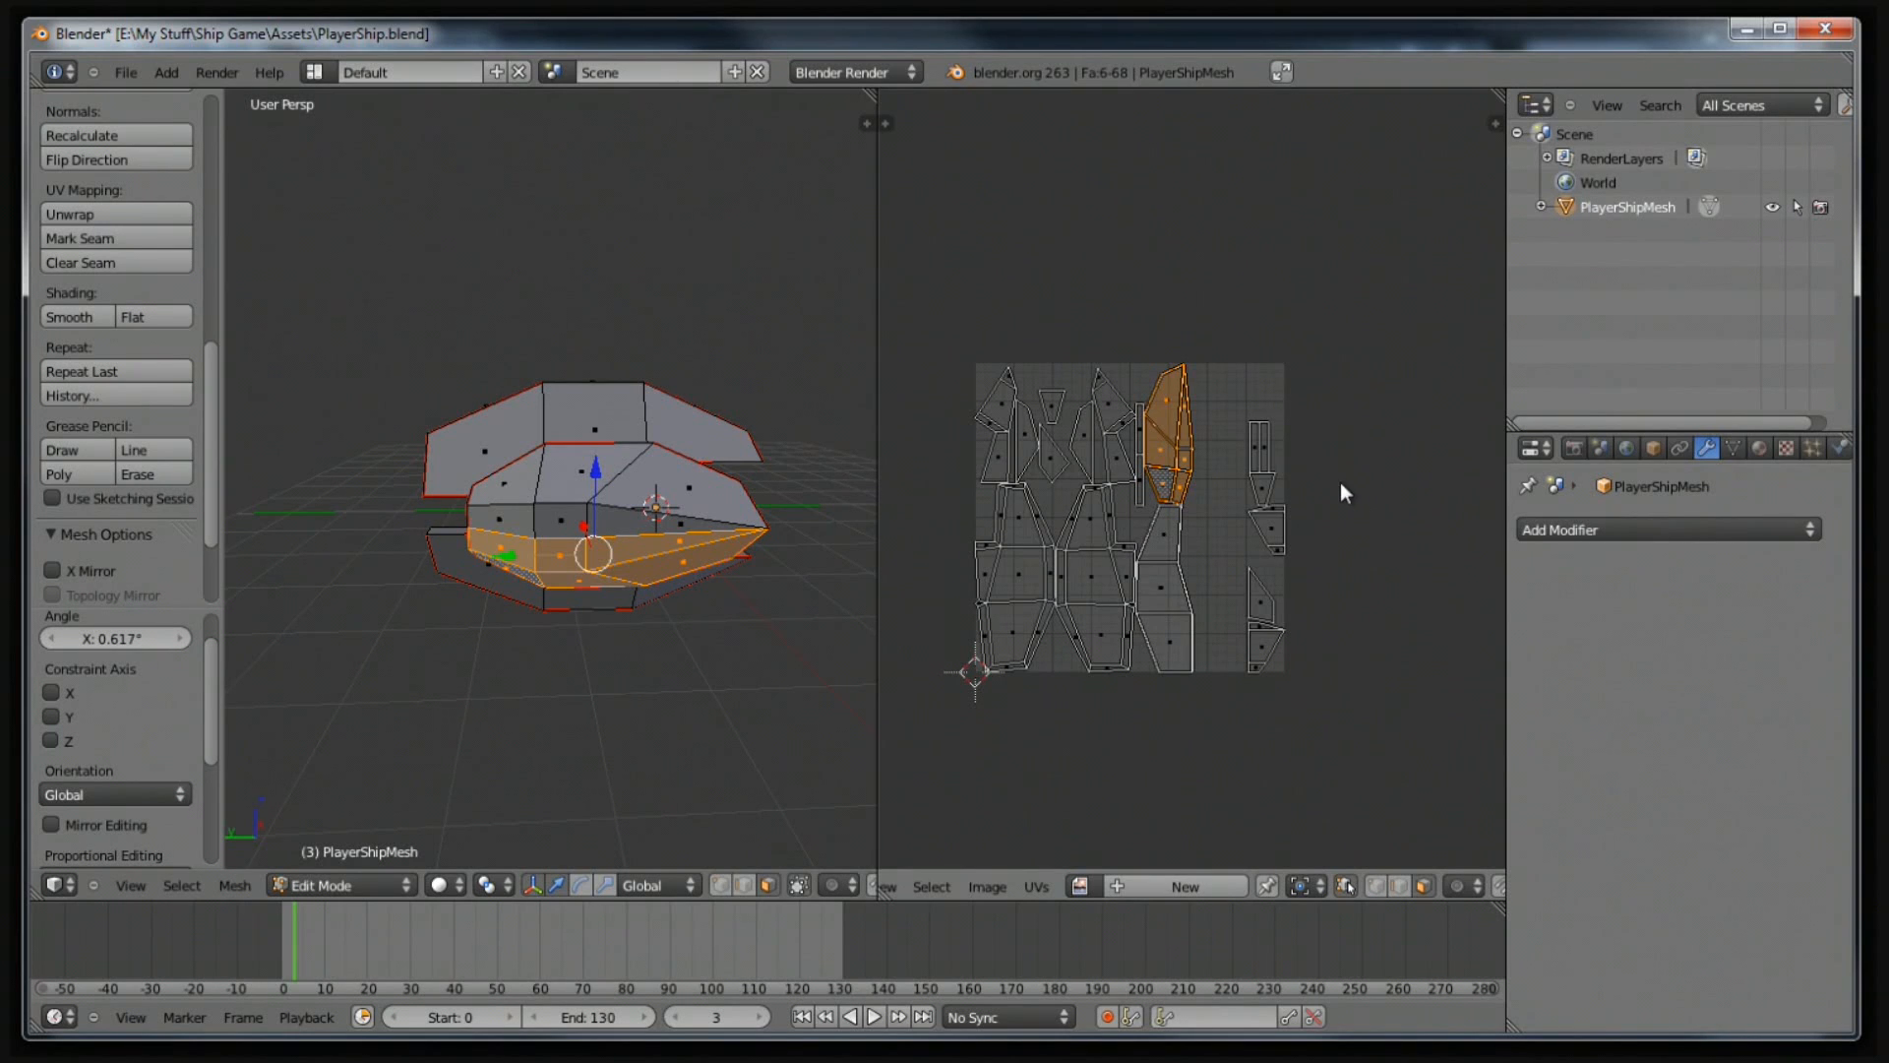
pyautogui.scroll(1, 1319, 526)
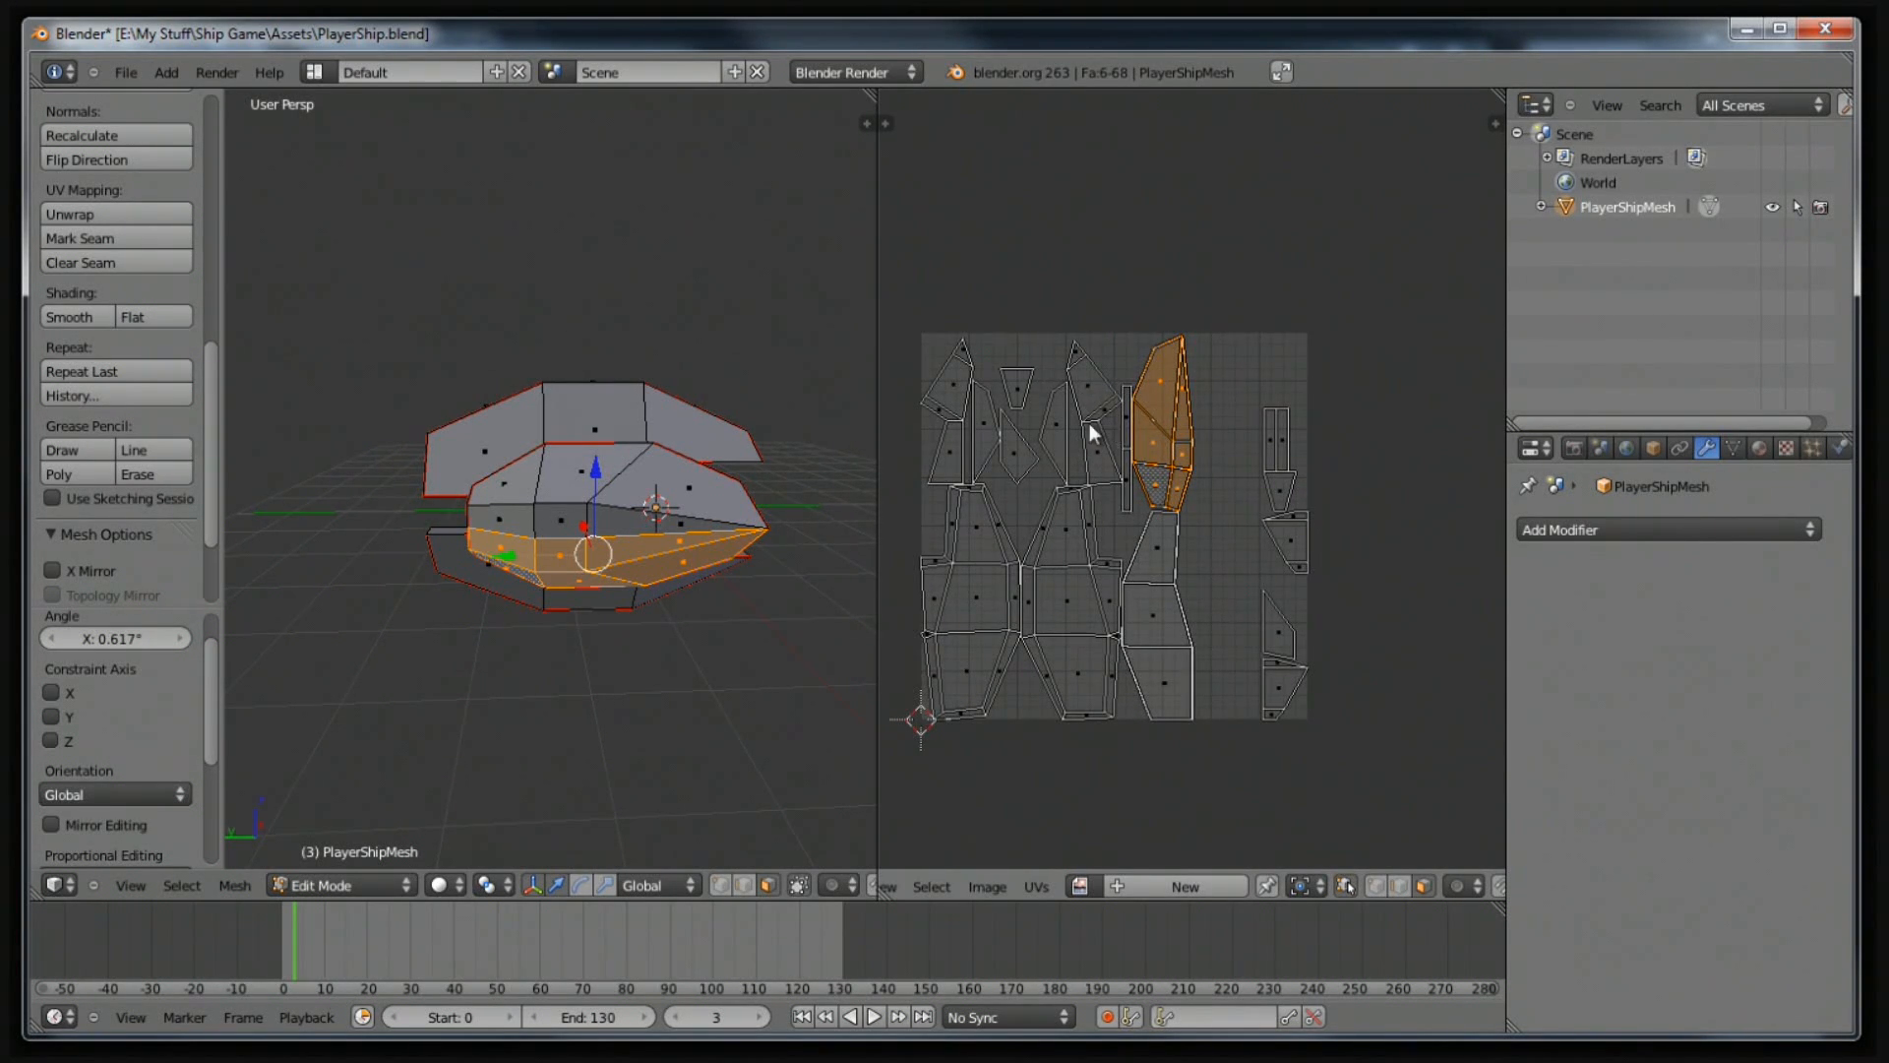
# Box-select the overlapped hull and wing UV islands and move them 0.638 in X and -0.0375 in Y, outside the texture area.
pyautogui.rightClick(1104, 487)
pyautogui.rightClick(1225, 520)
pyautogui.press('a')
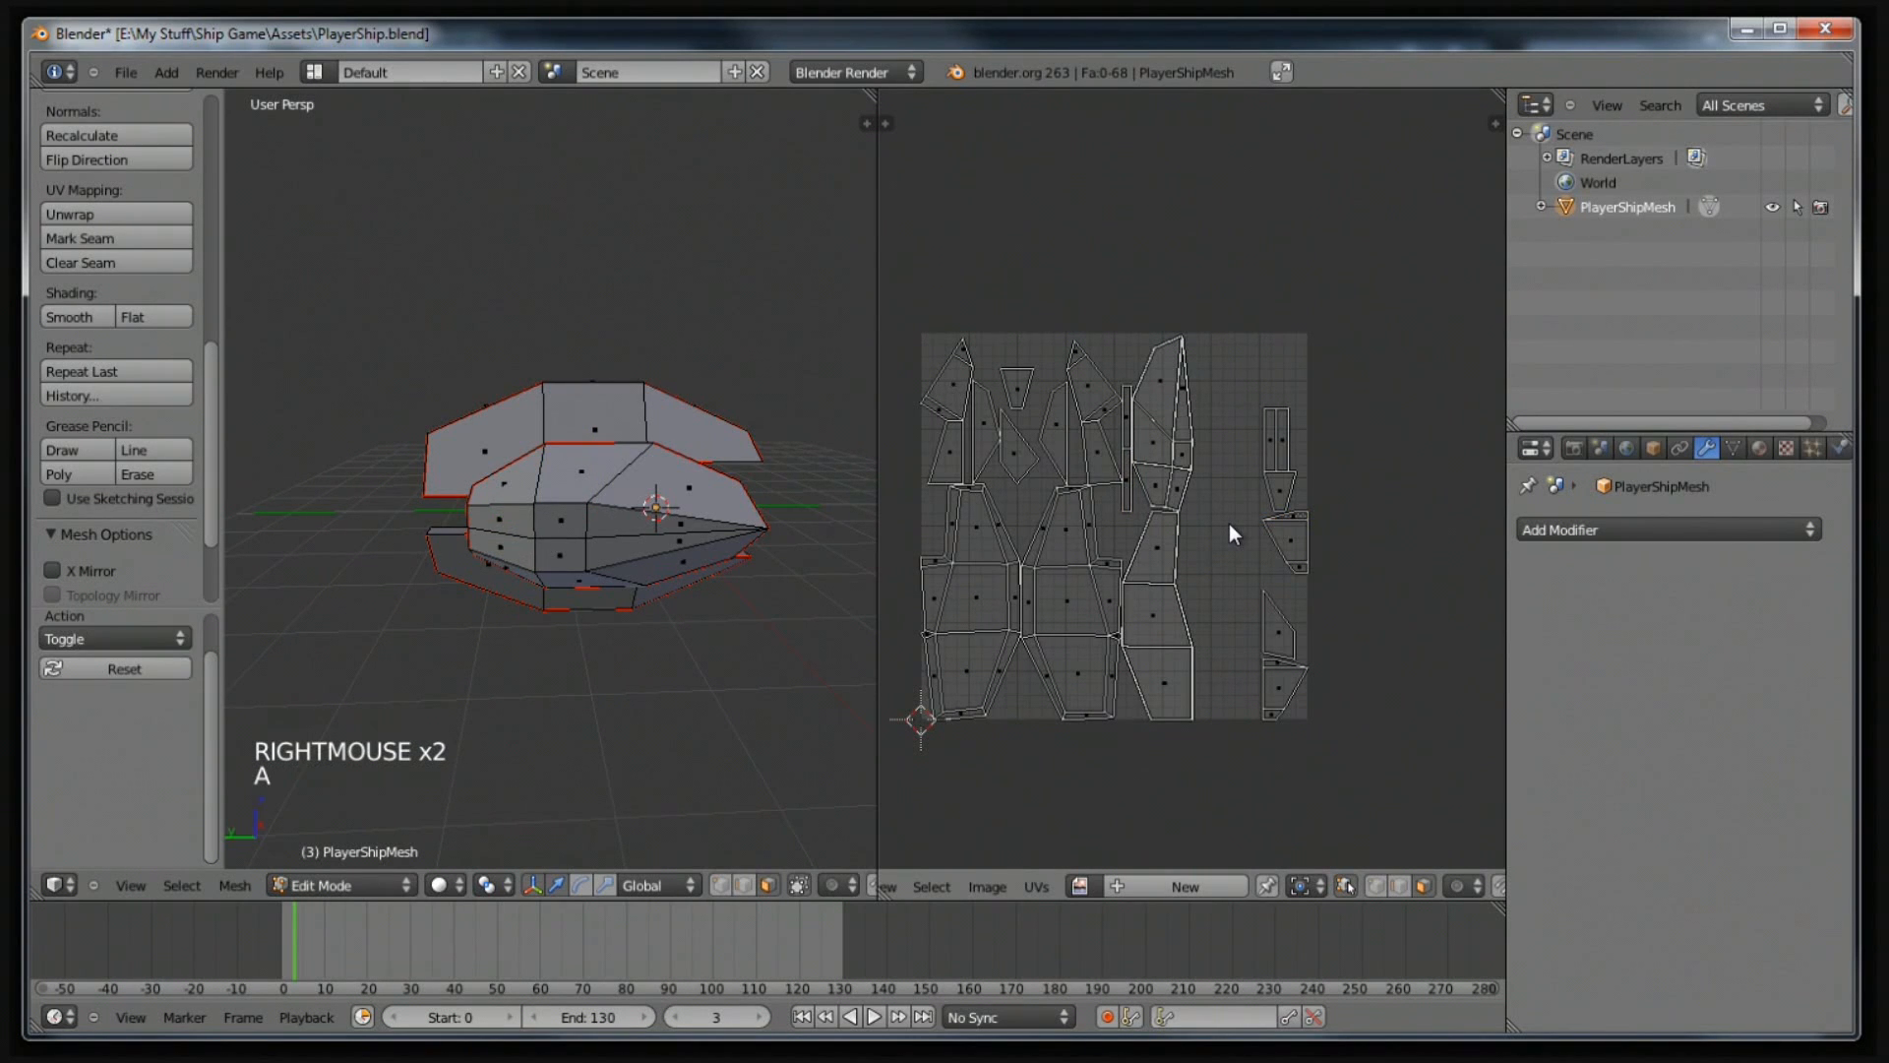
pyautogui.press('a')
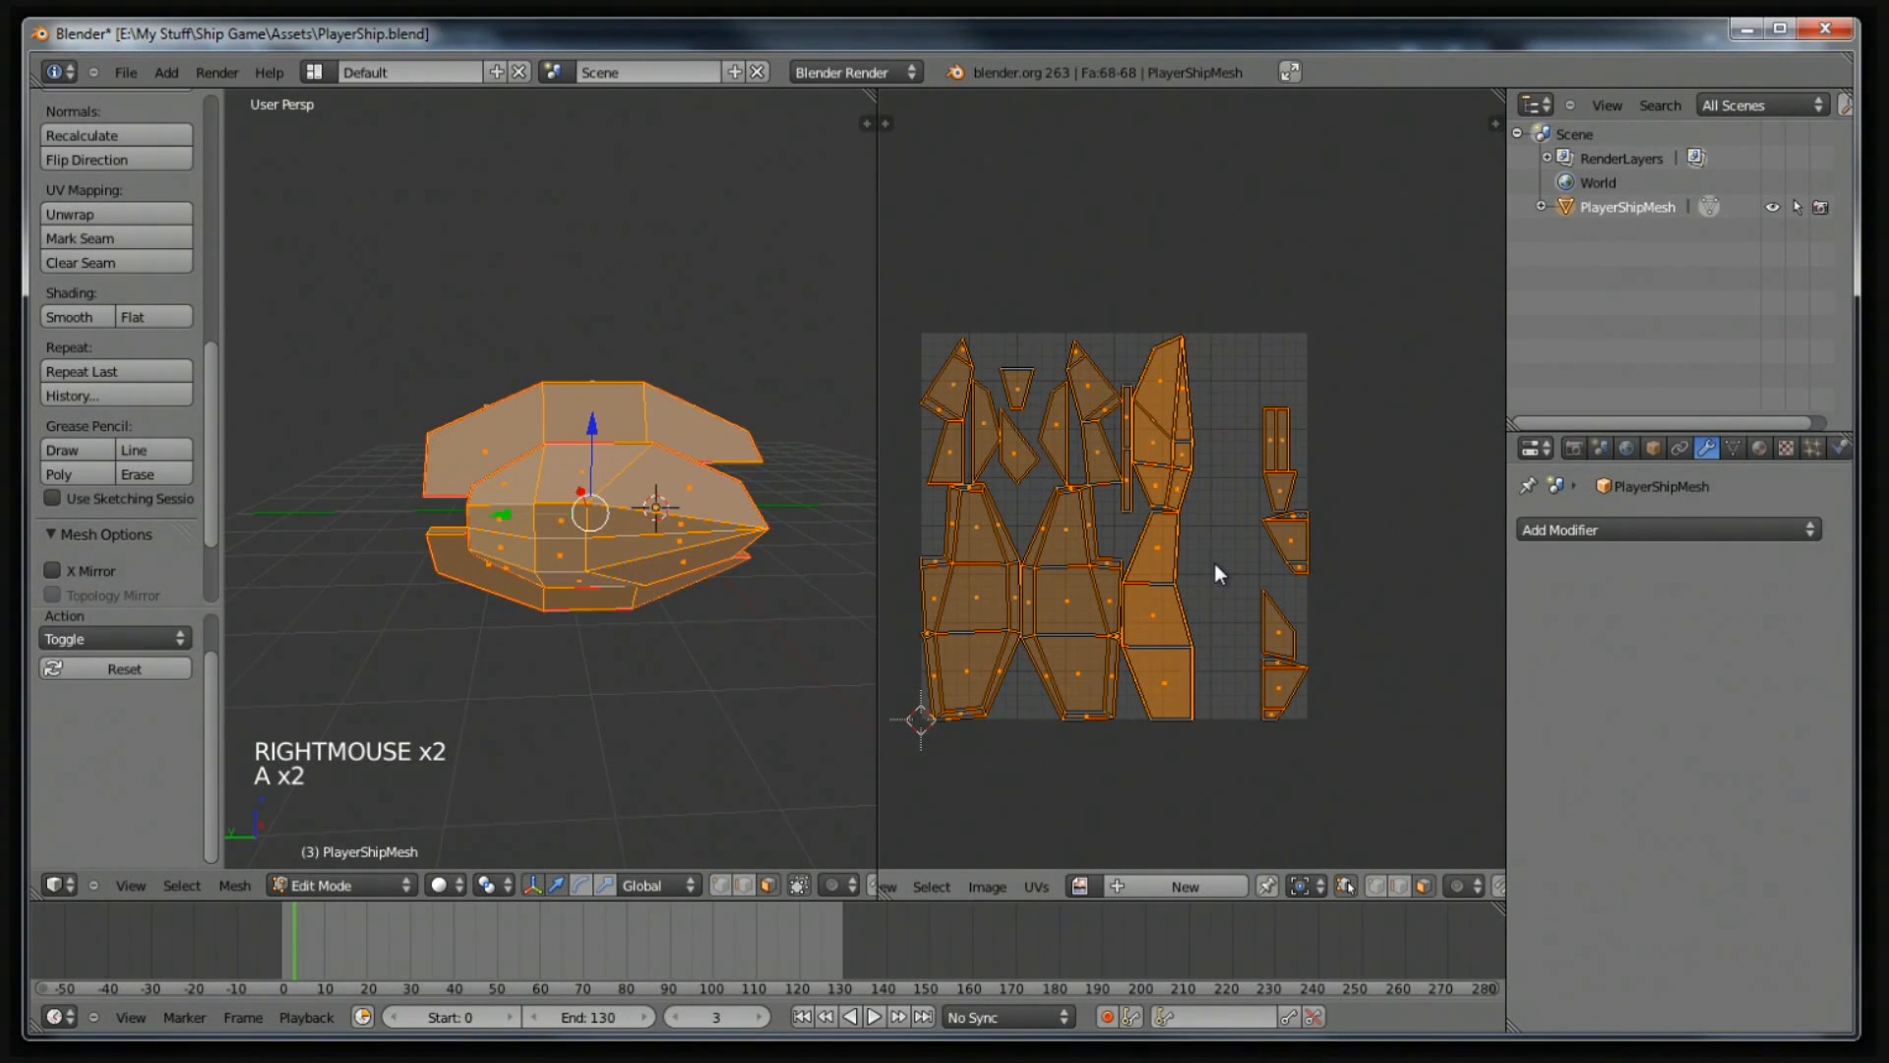
pyautogui.press('b')
pyautogui.press('Escape')
pyautogui.press('a')
pyautogui.press('b')
pyautogui.moveTo(1243, 303); pyautogui.dragTo(1138, 729)
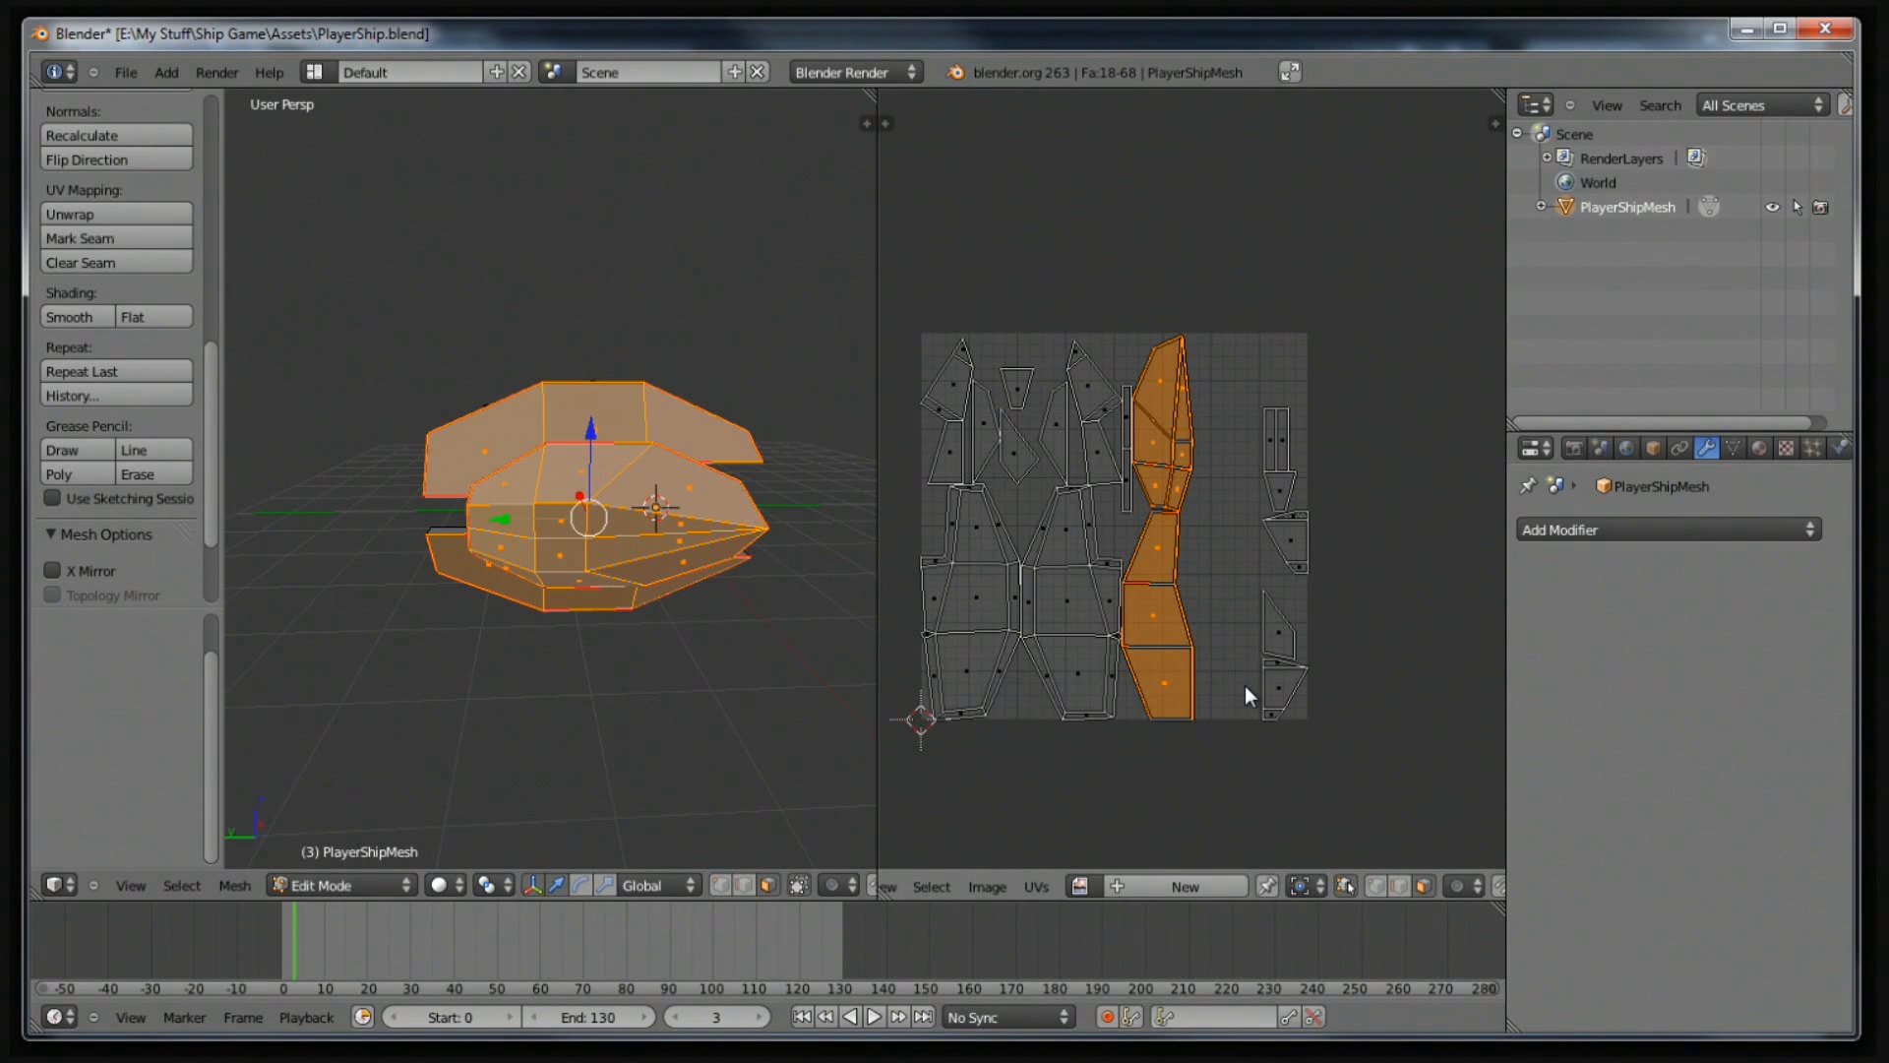
pyautogui.press('g')
pyautogui.click(1490, 700)
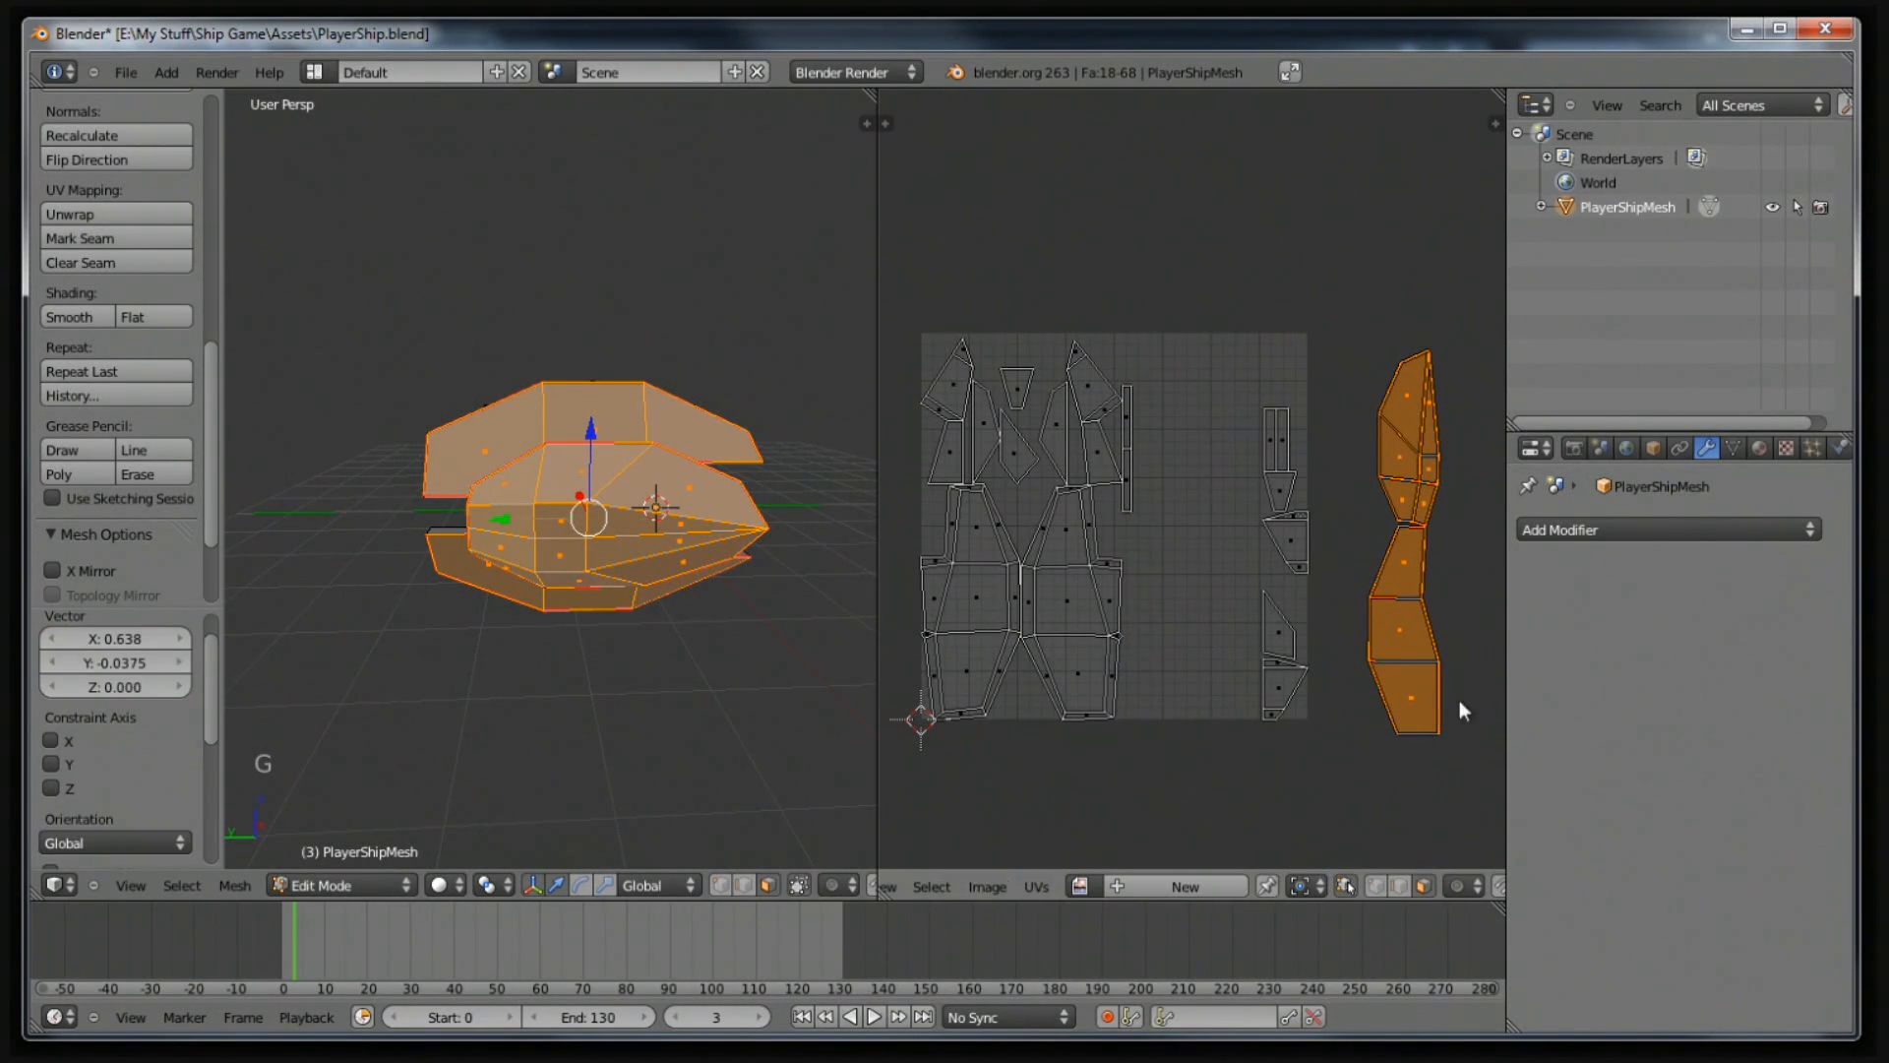
# Box-select the small UV islands along the texture's right edge and move them beside the other small islands.
pyautogui.click(1250, 367)
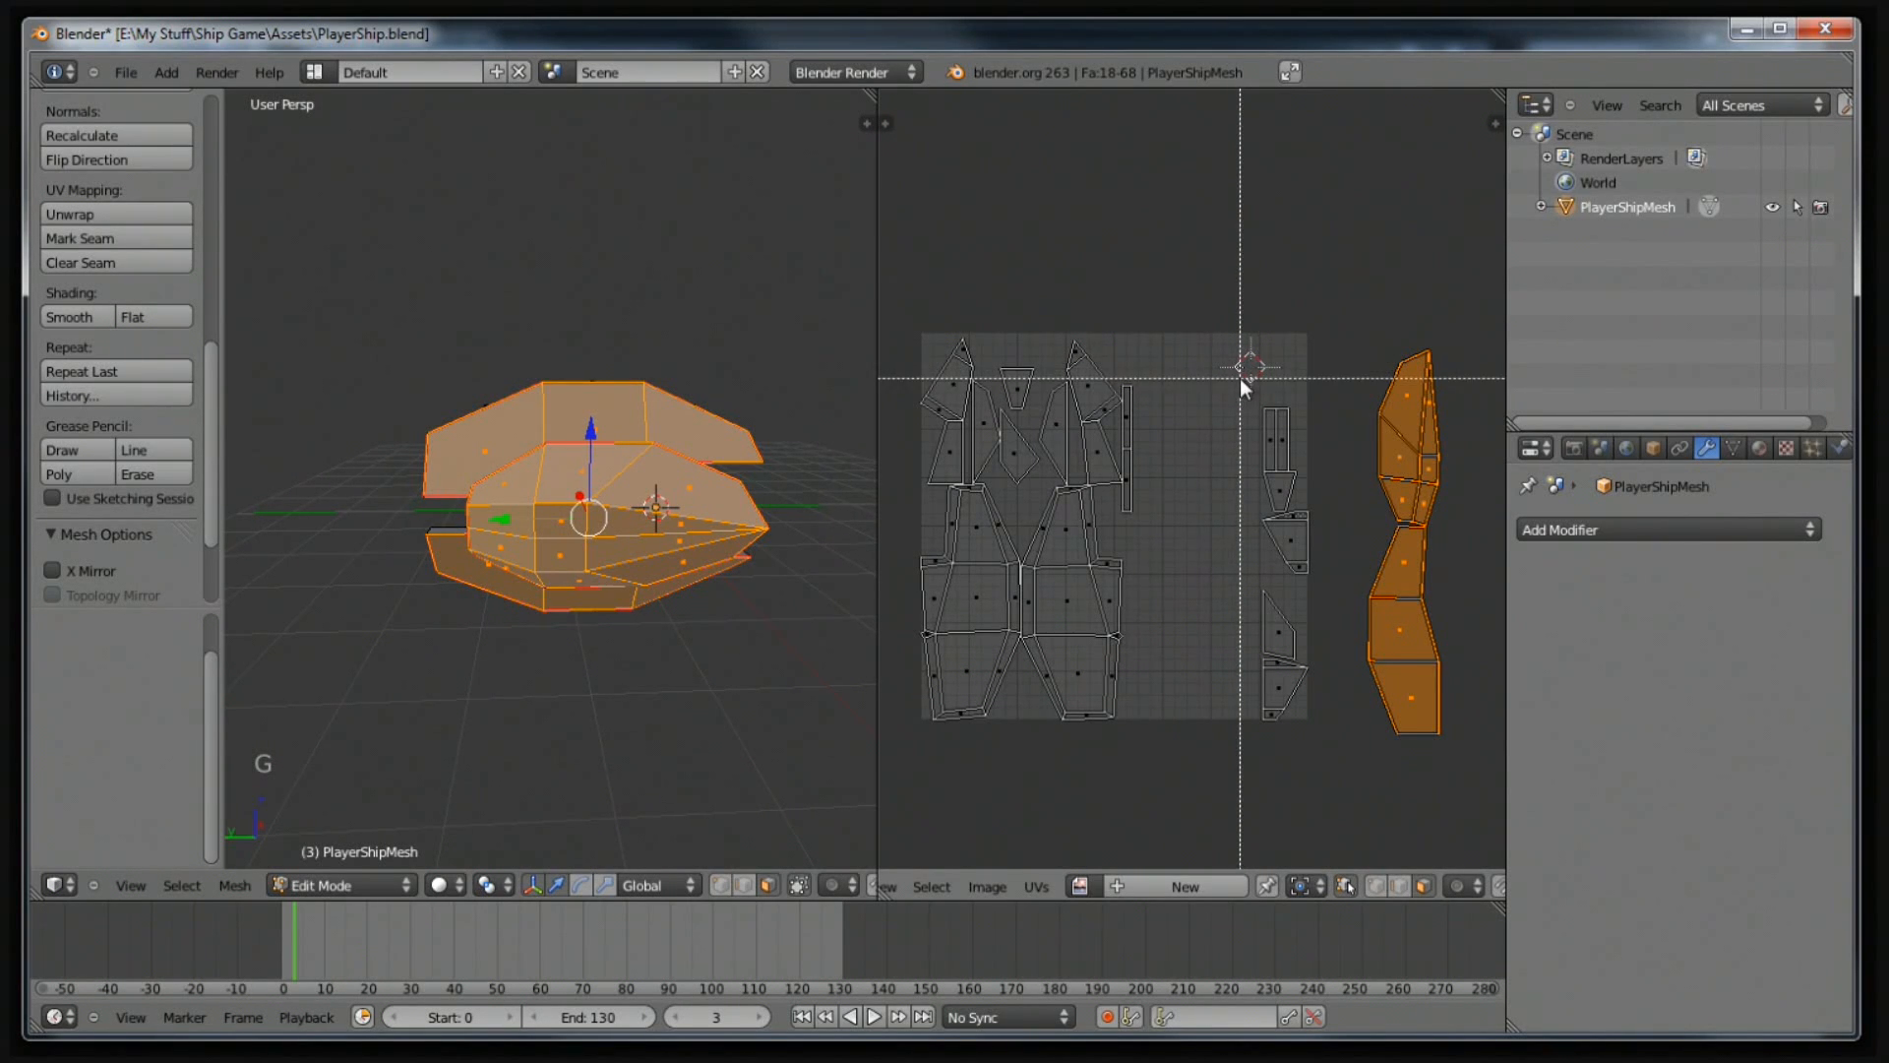
pyautogui.press('a')
pyautogui.press('b')
pyautogui.moveTo(1211, 340); pyautogui.dragTo(1333, 787)
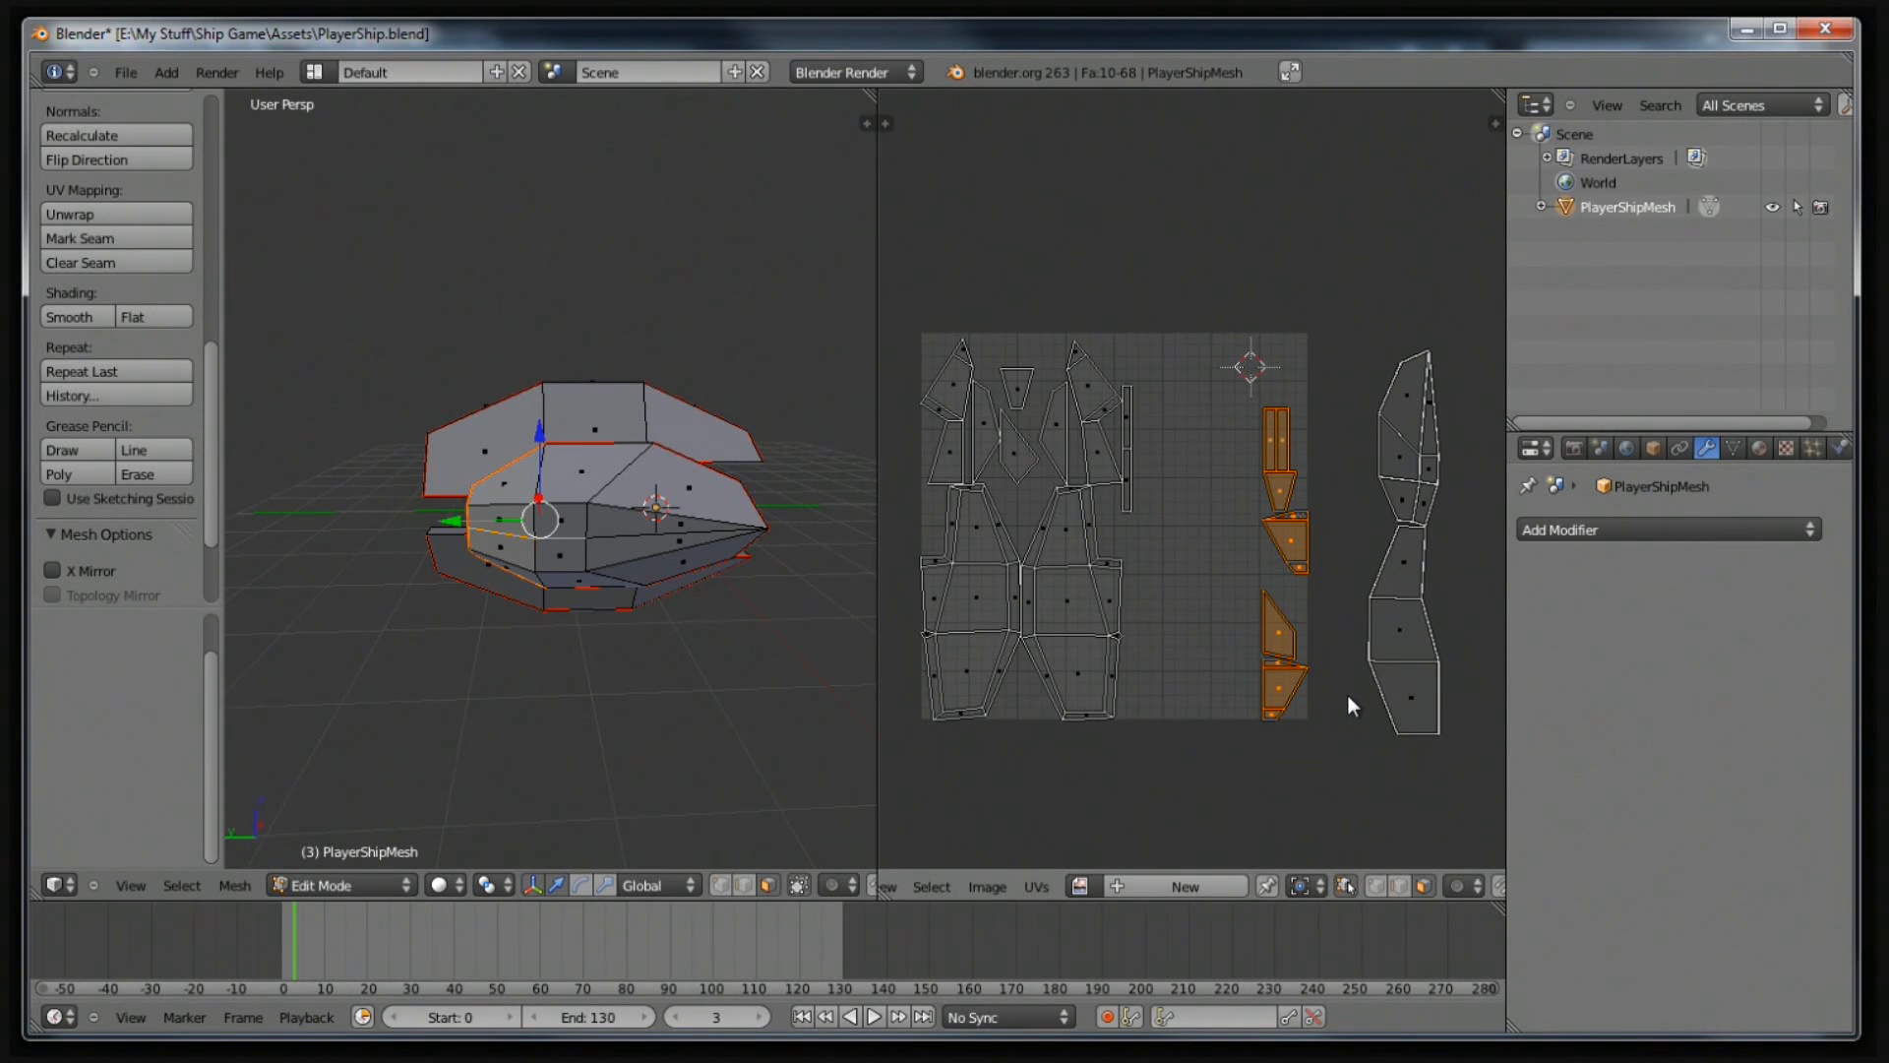
pyautogui.press('g')
pyautogui.click(1233, 657)
# Scale all UV islands inside the texture area by 0.427 and move them -0.159 in X and 0.291 in Y into the upper-left corner.
pyautogui.press('b')
pyautogui.moveTo(1277, 740); pyautogui.dragTo(901, 298)
pyautogui.press('s')
pyautogui.click(1165, 691)
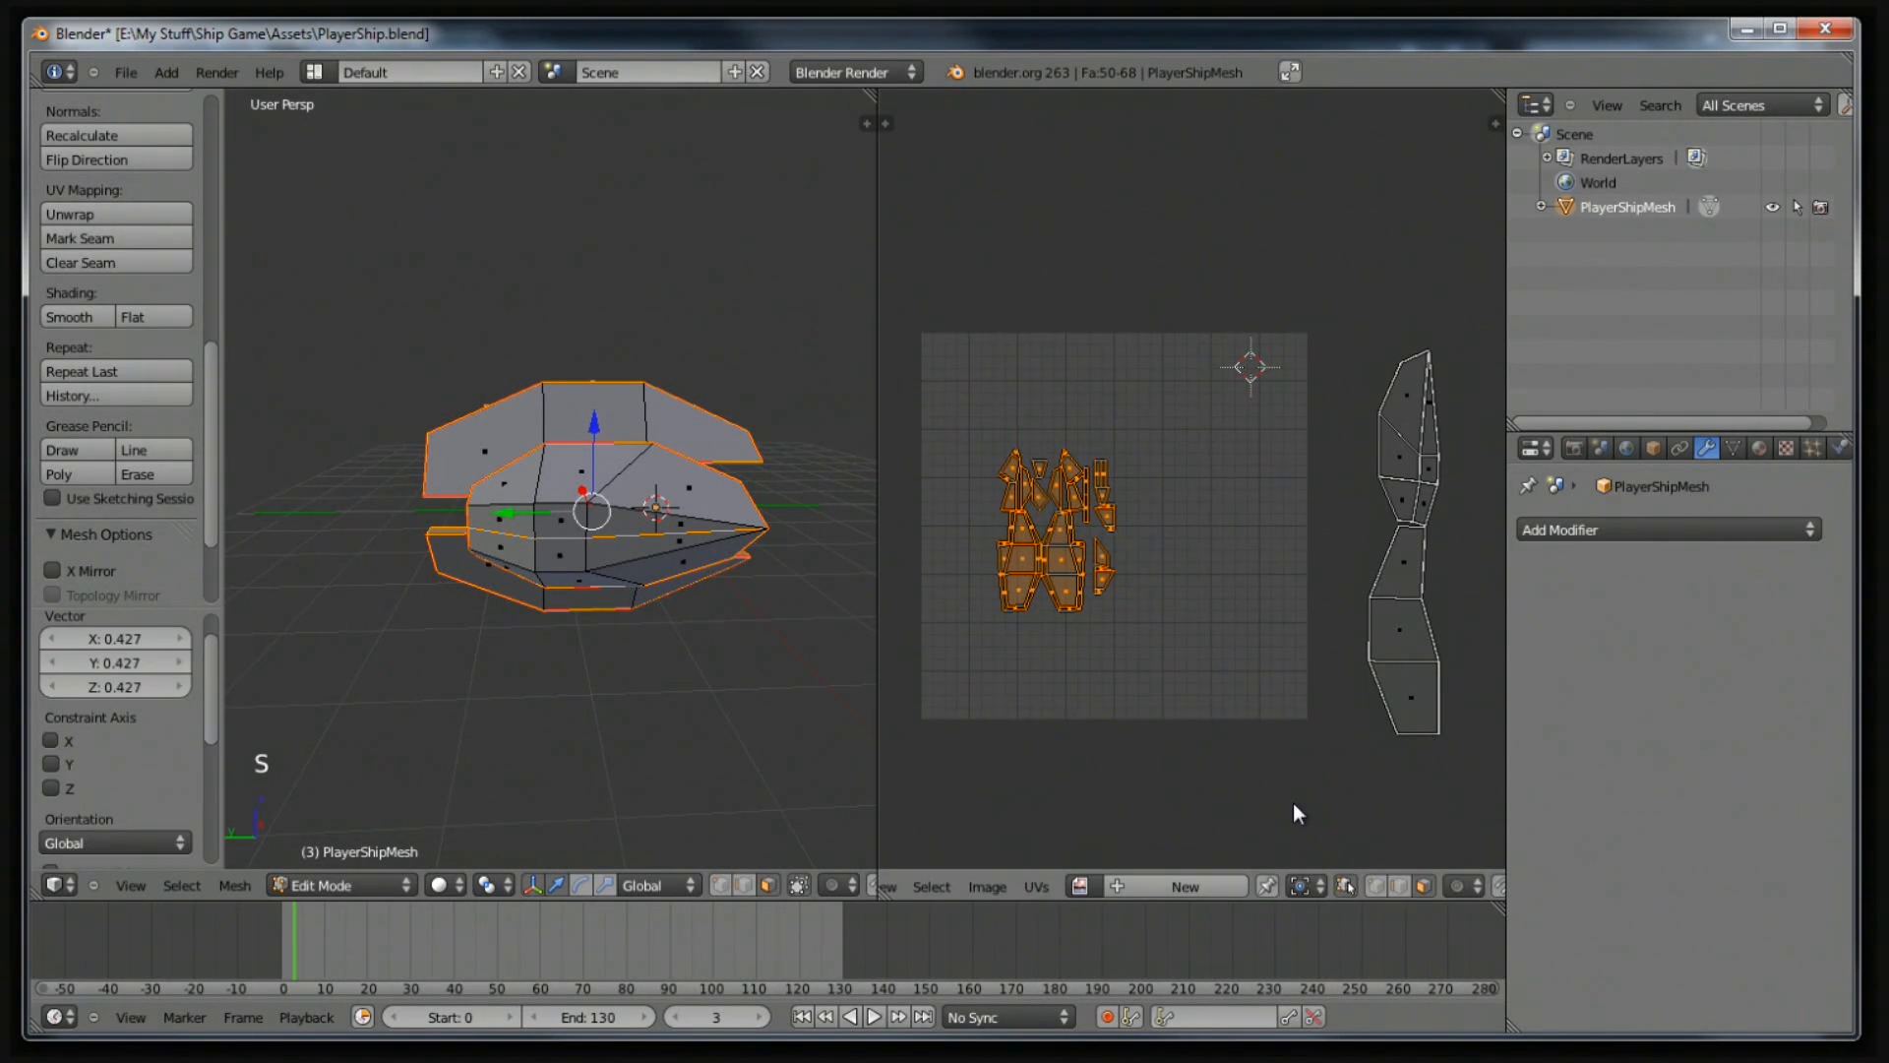
pyautogui.press('g')
pyautogui.click(1231, 700)
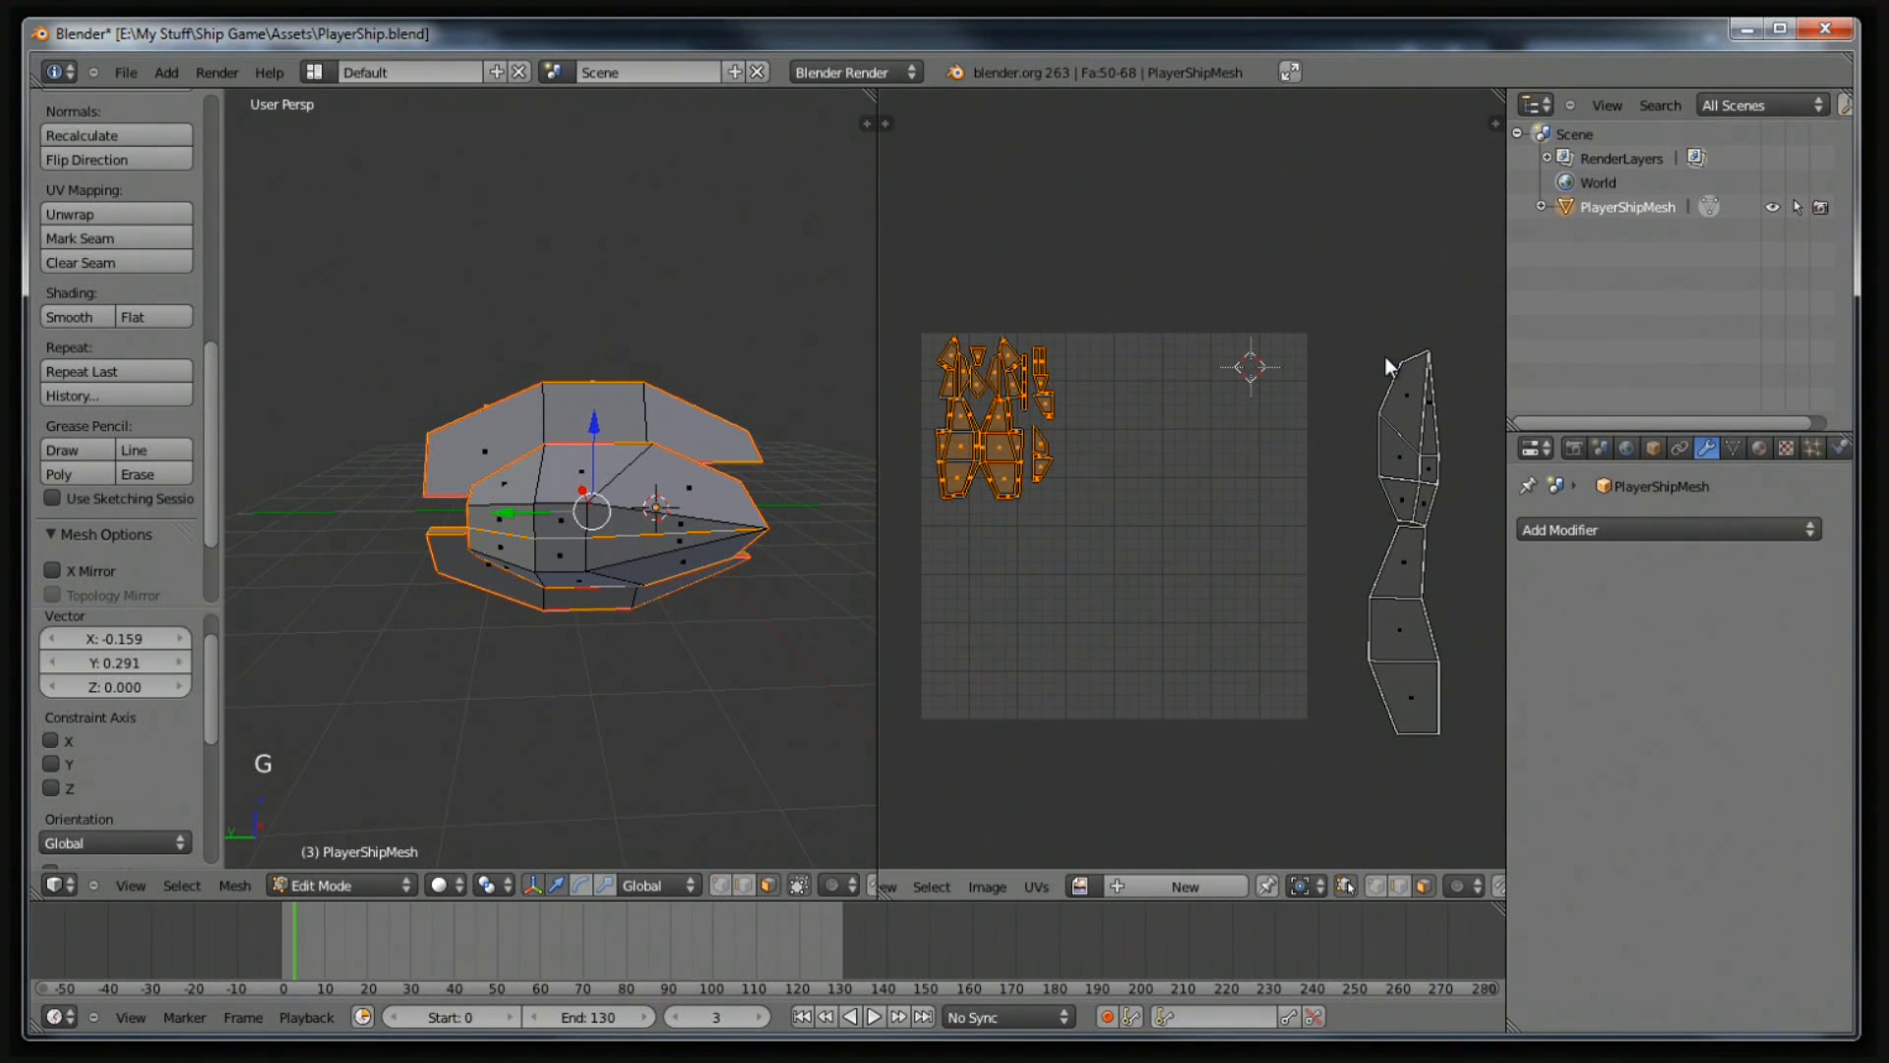
# Box-select the overlapped hull and wing UV islands outside the texture area and move them -0.738 in X and -0.200 in Y.
pyautogui.press('a')
pyautogui.press('b')
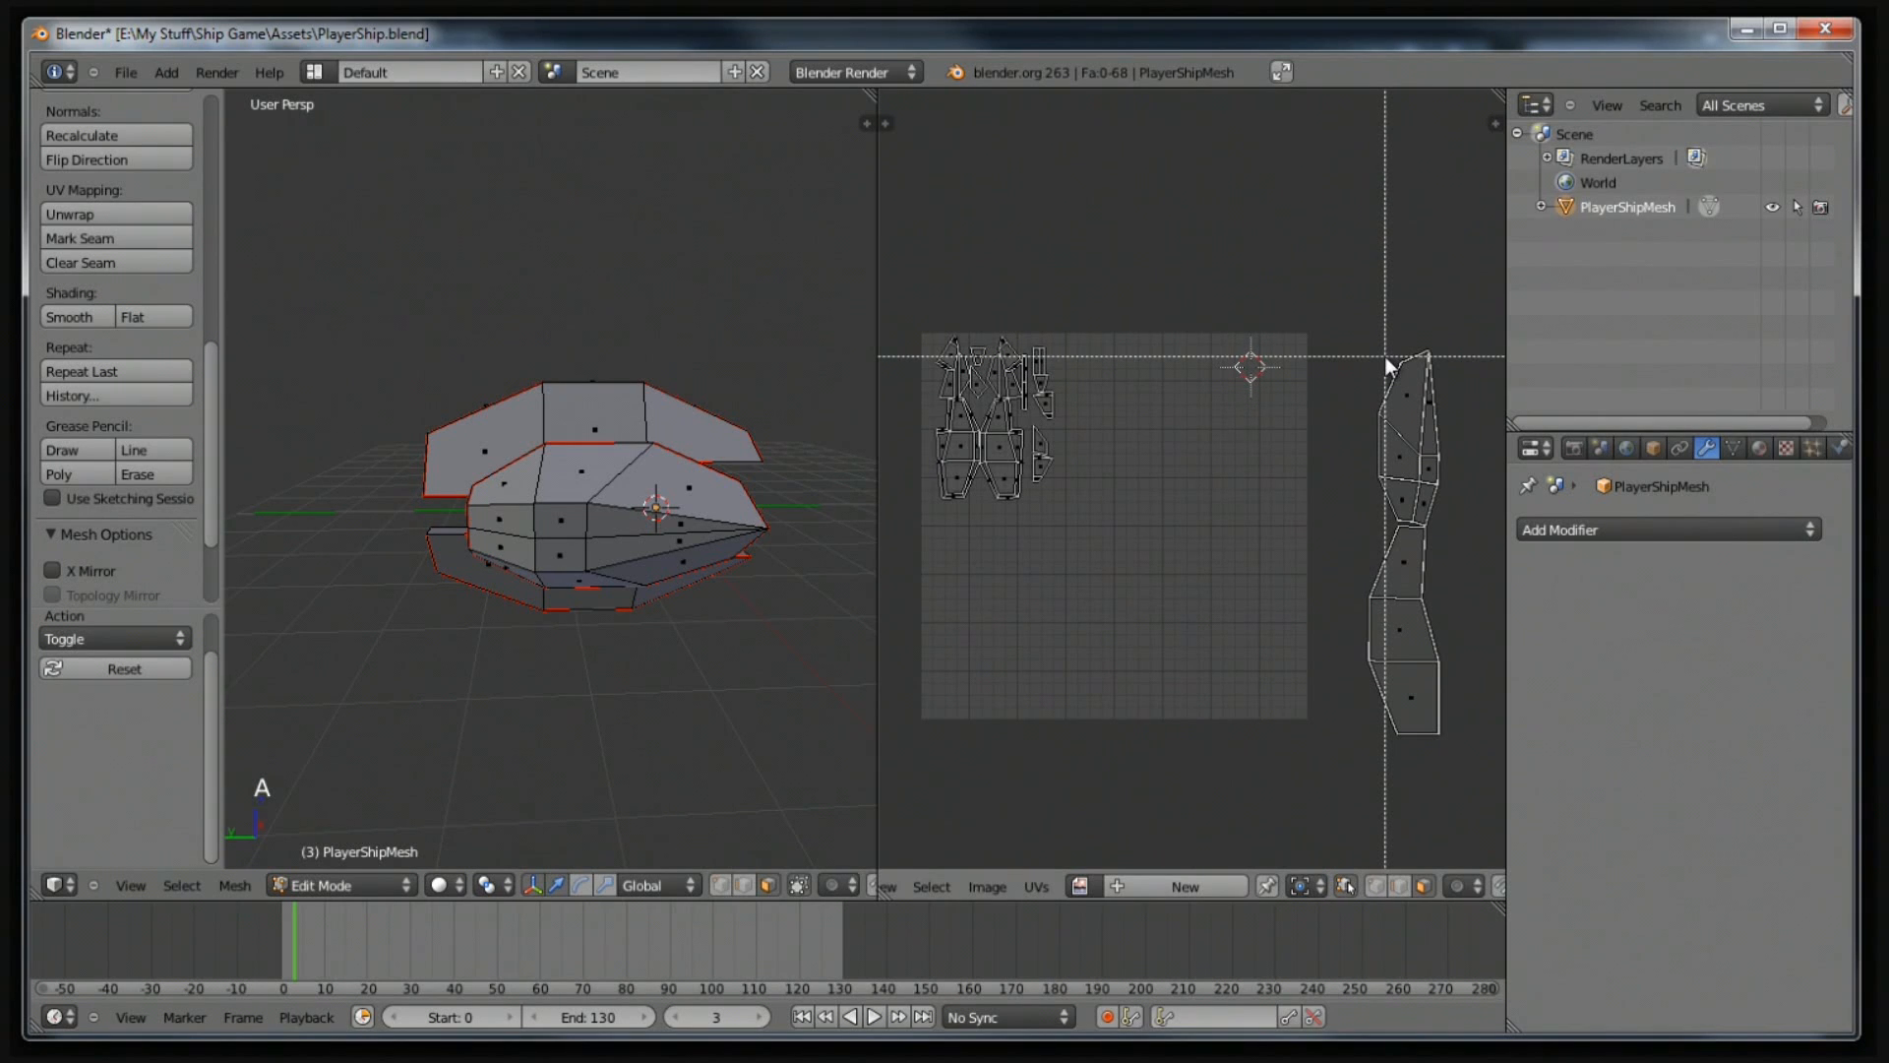
pyautogui.moveTo(1330, 307); pyautogui.dragTo(1462, 757)
pyautogui.press('g')
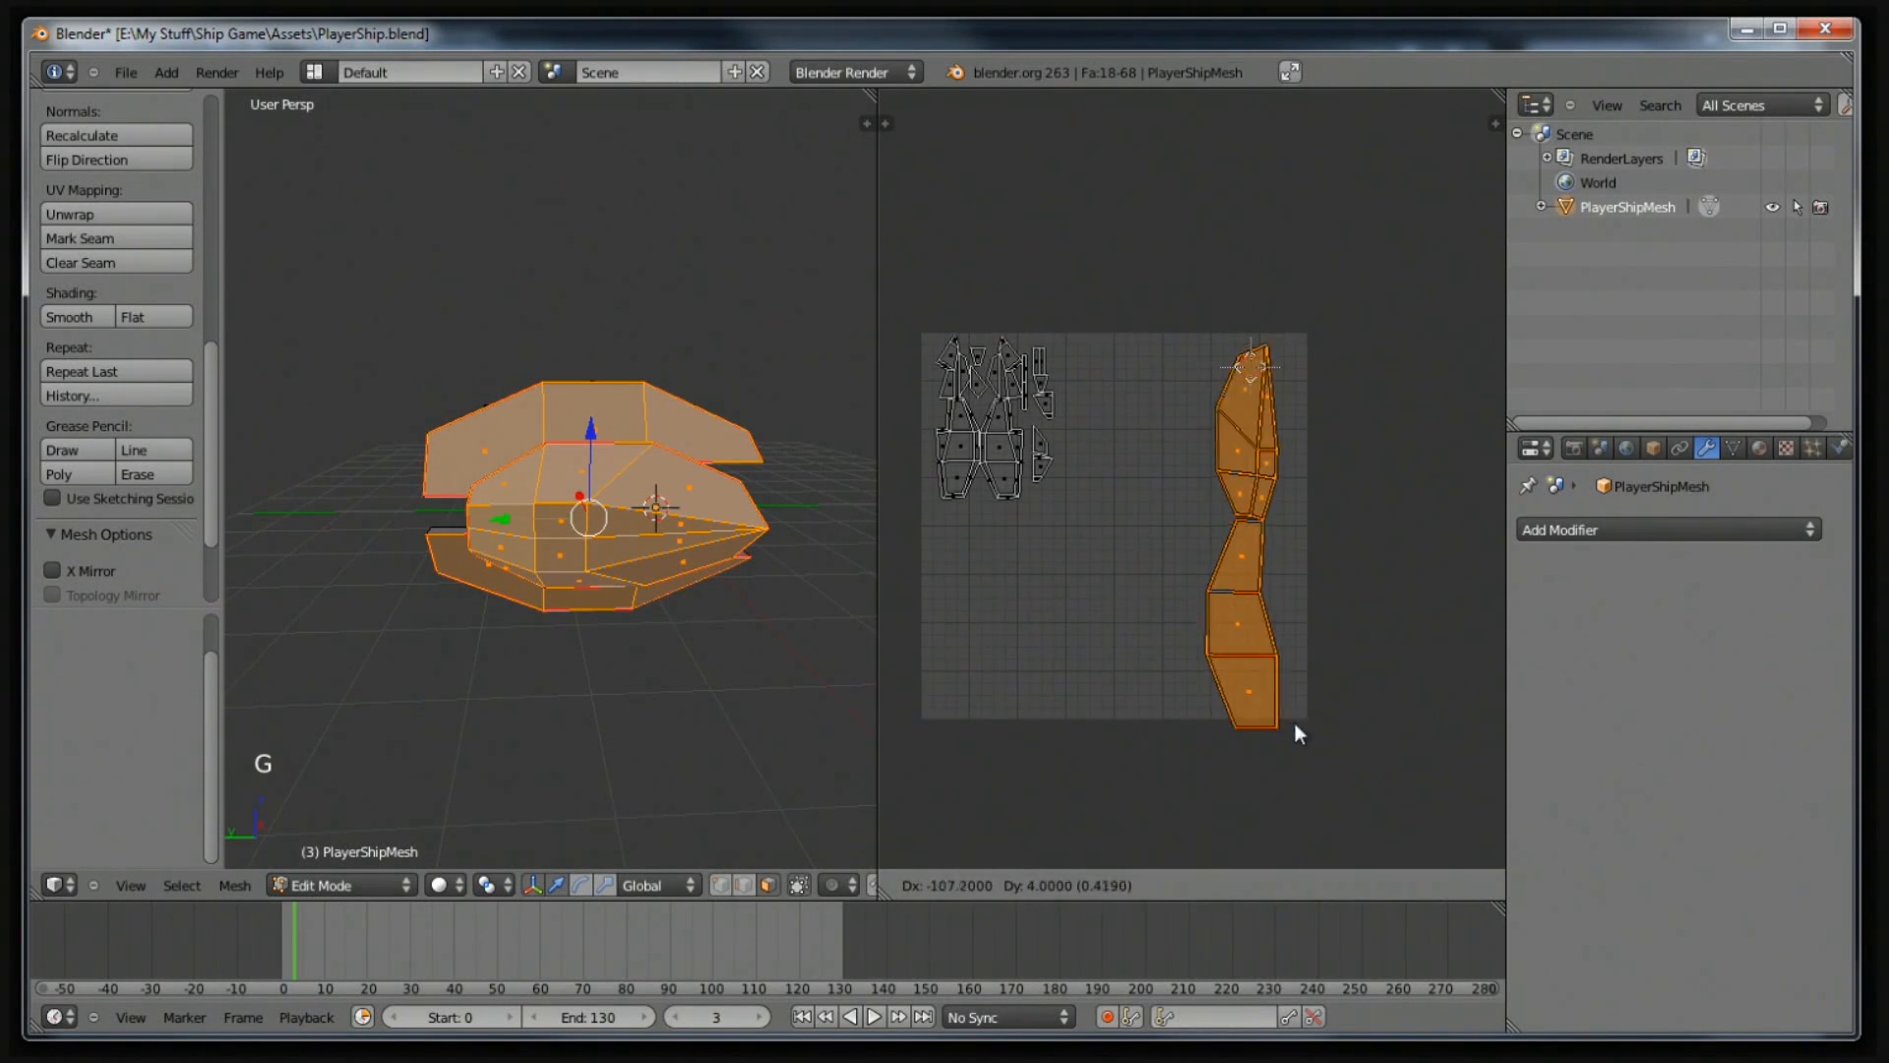
pyautogui.click(1176, 808)
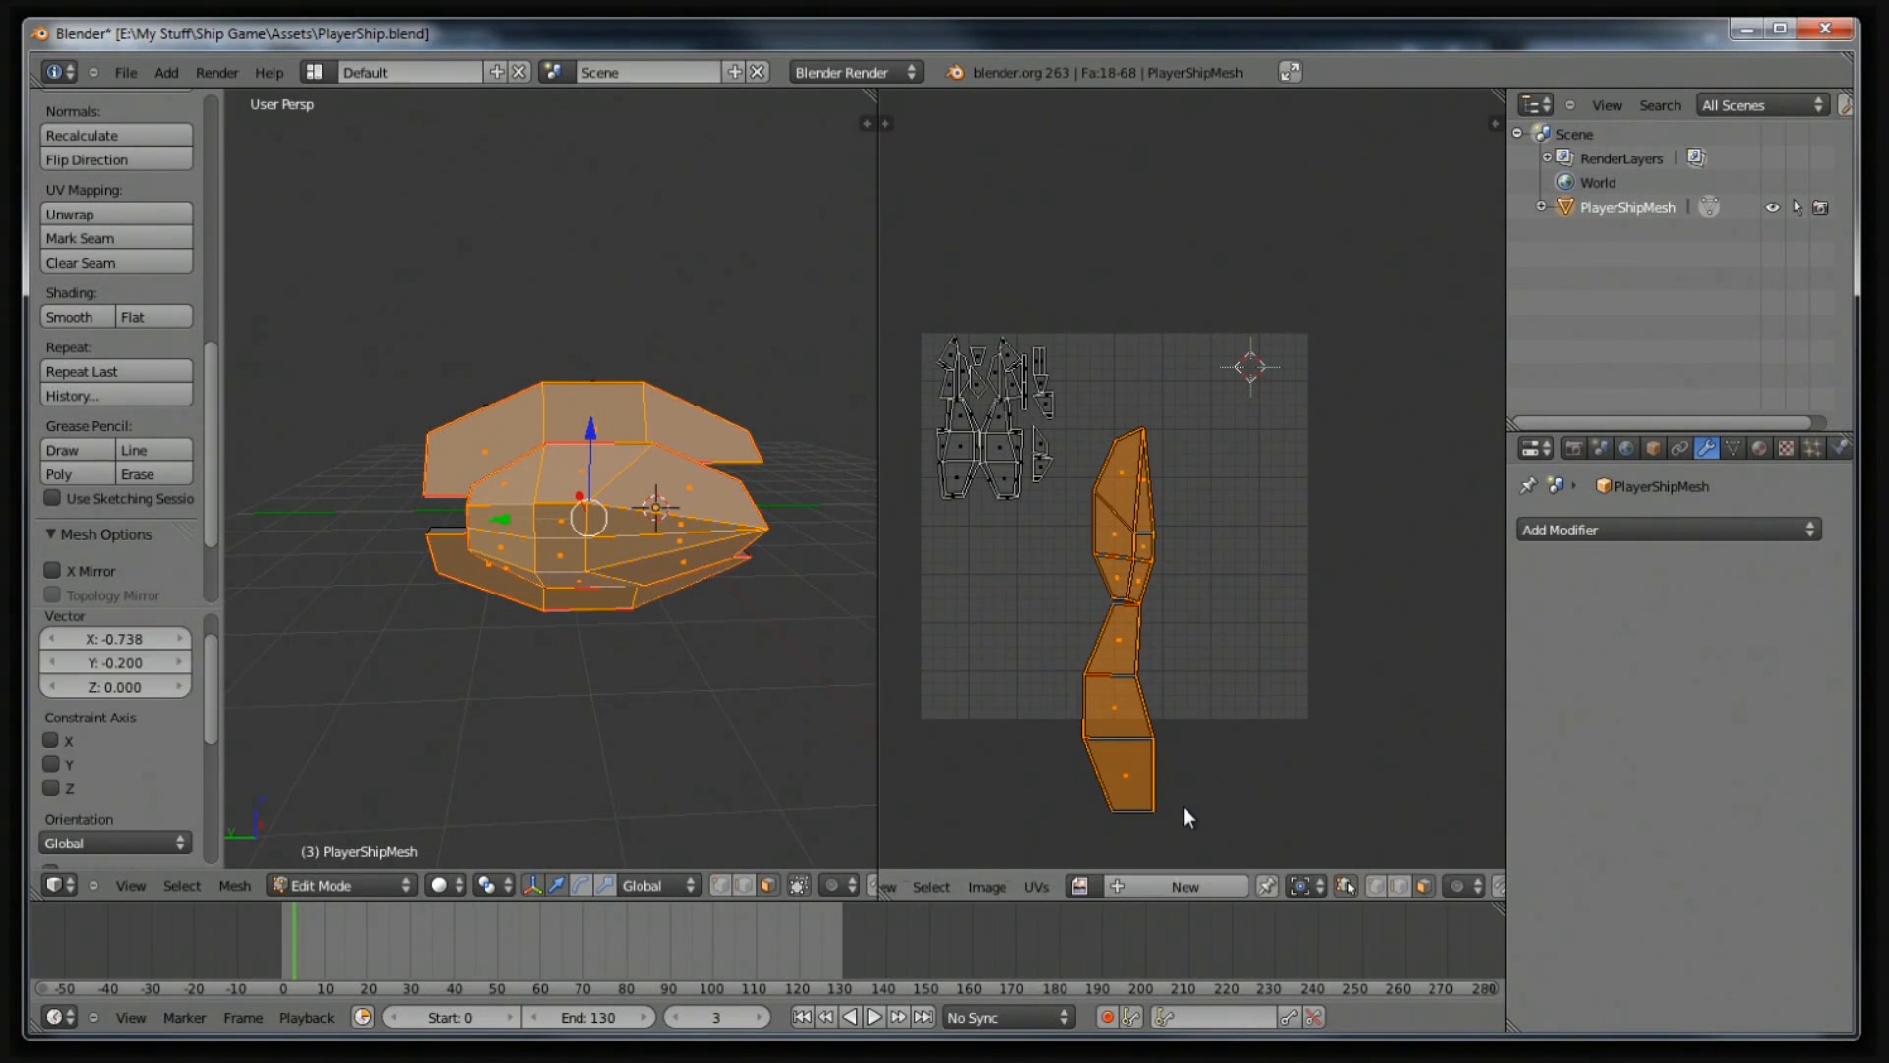
# Box-select only the lower, overlapped wing UV island and move it into the free space on the texture's right side.
pyautogui.press('a')
pyautogui.press('b')
pyautogui.moveTo(1212, 823); pyautogui.dragTo(1071, 611)
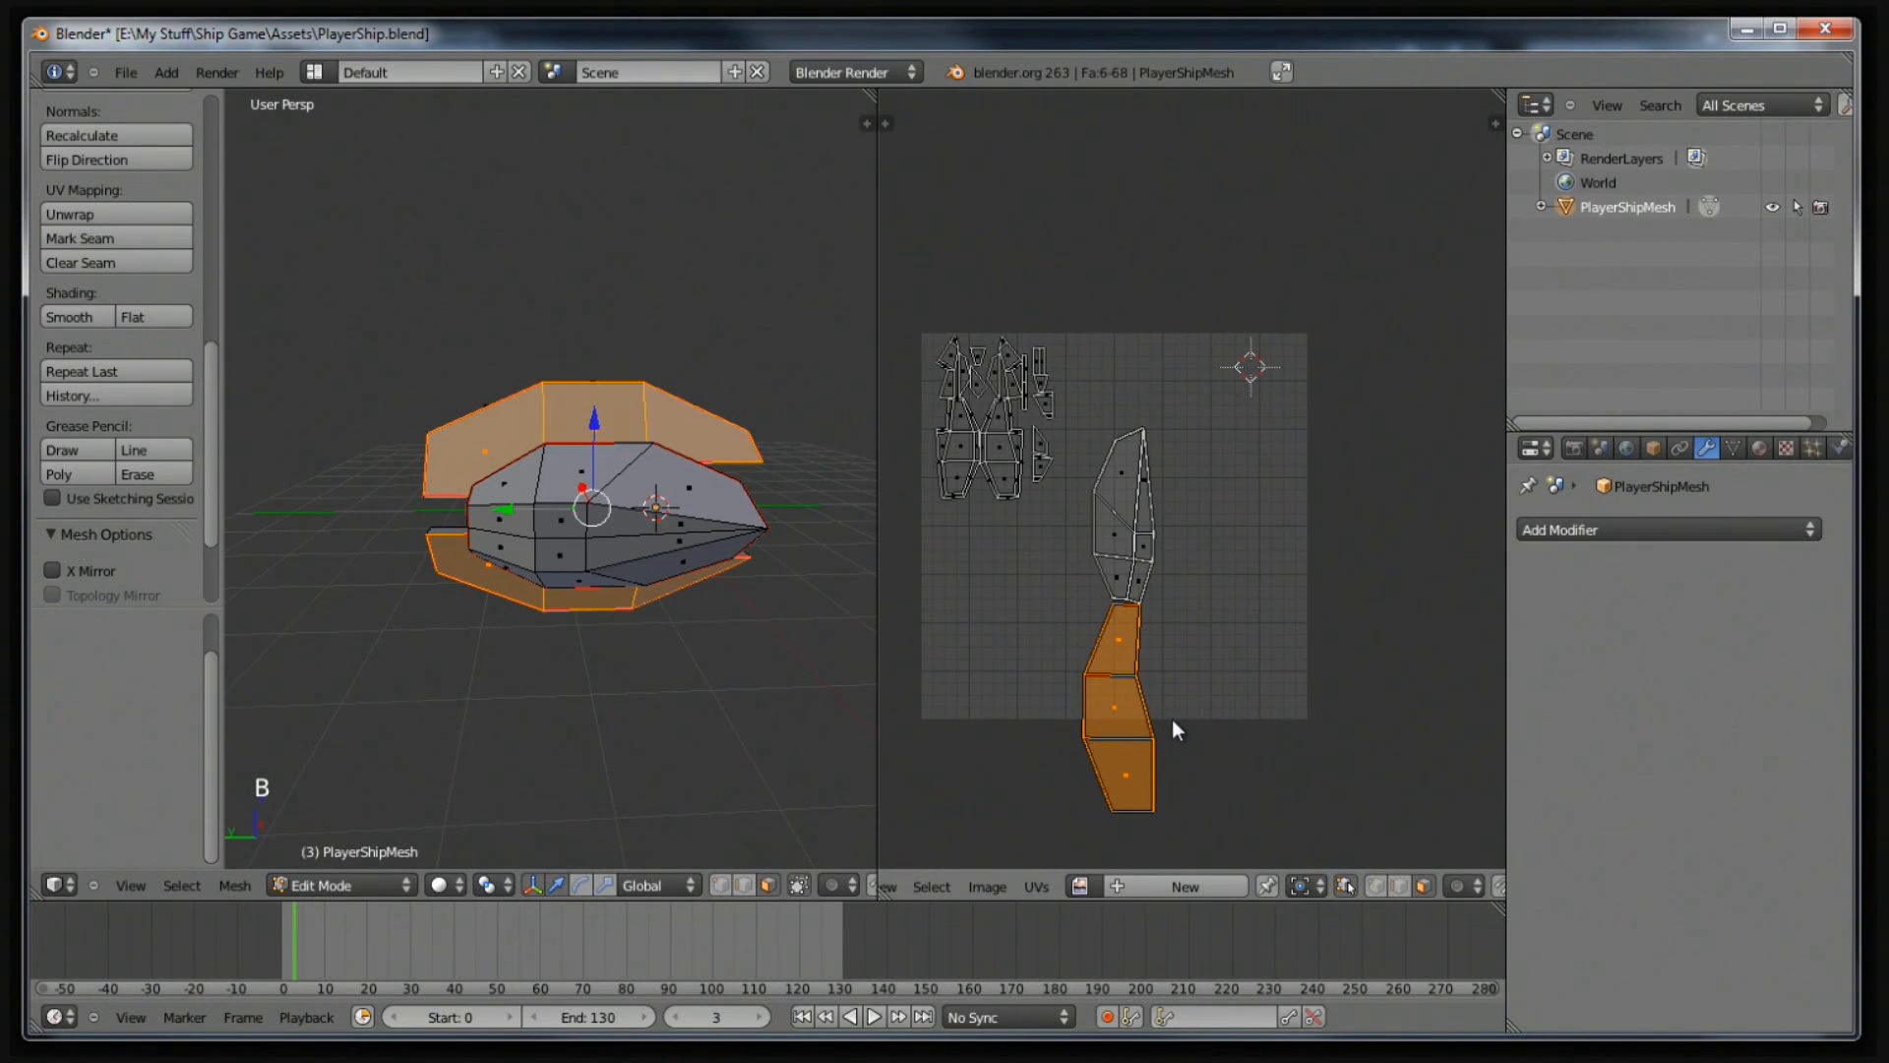
pyautogui.press('g')
pyautogui.click(1285, 559)
# Scale the wing UV island by 1.708 and move it 0.03125 in X and 0.04375 in Y within the texture area.
pyautogui.press('s')
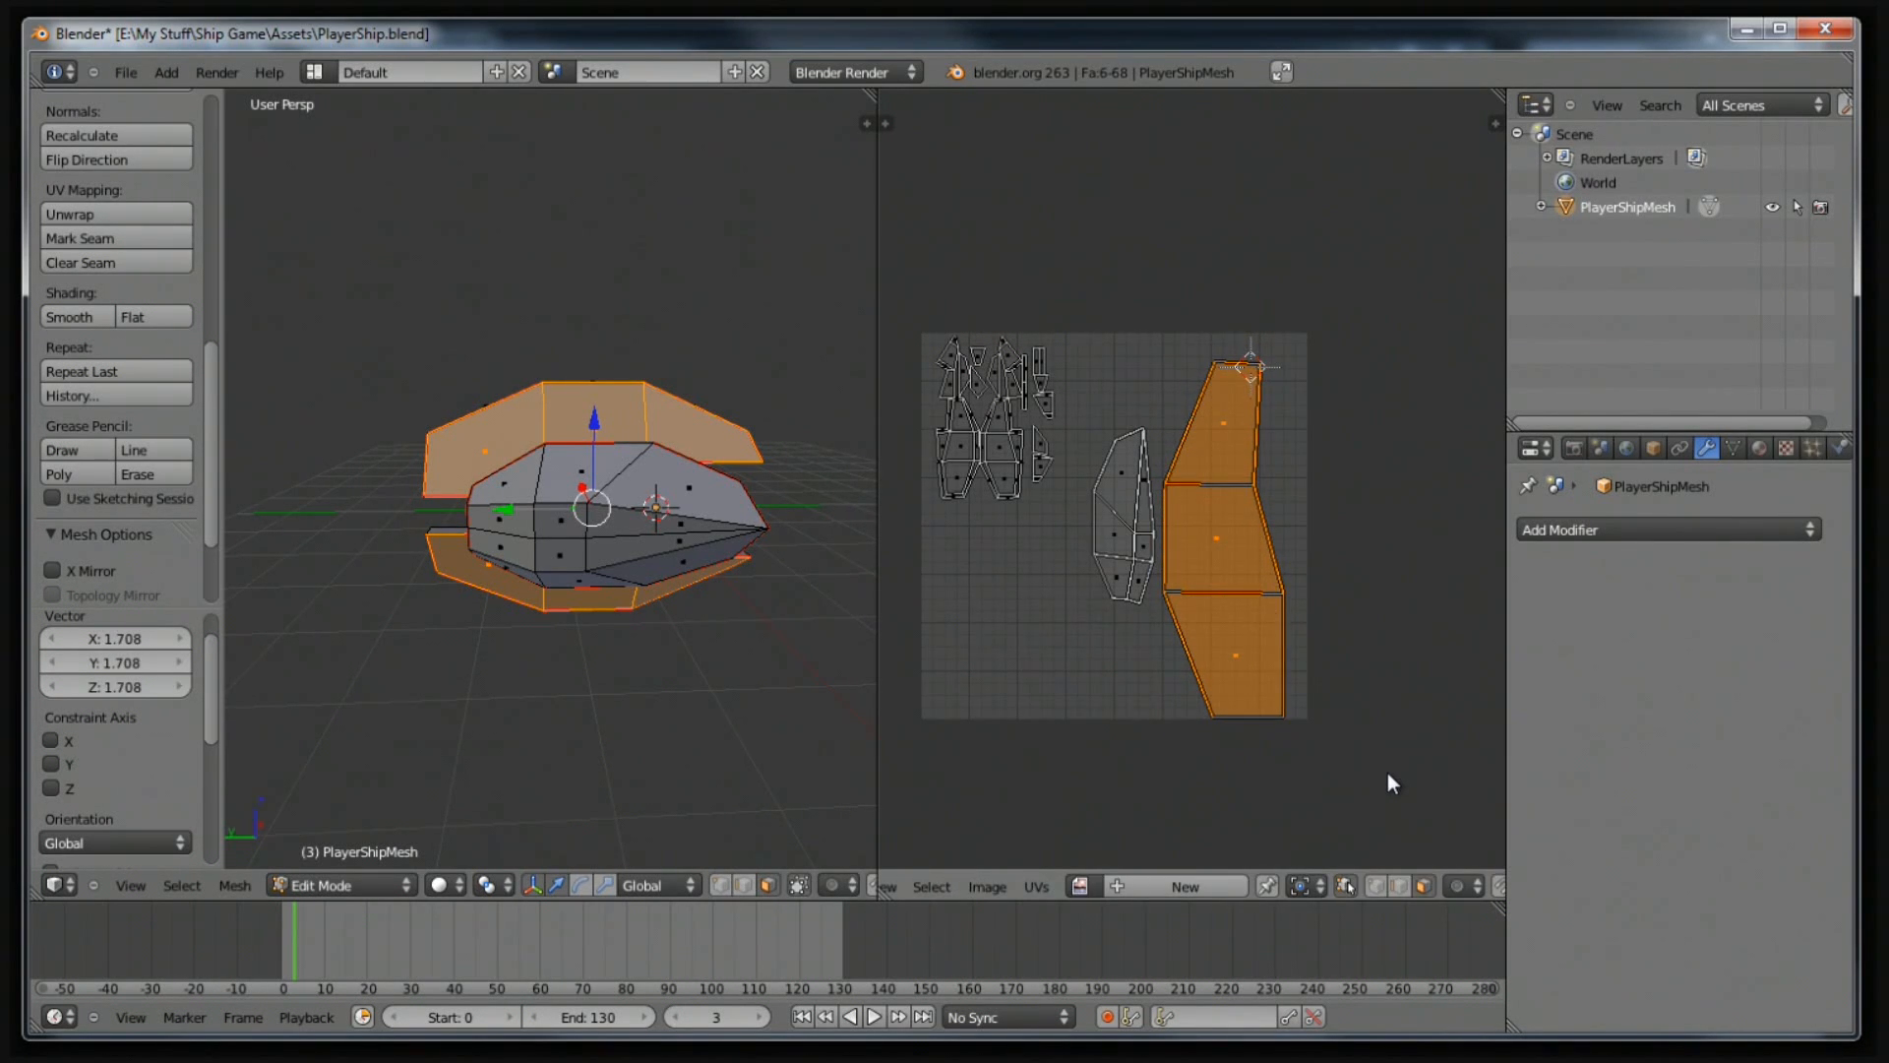
pyautogui.click(1388, 775)
pyautogui.press('g')
pyautogui.click(1400, 758)
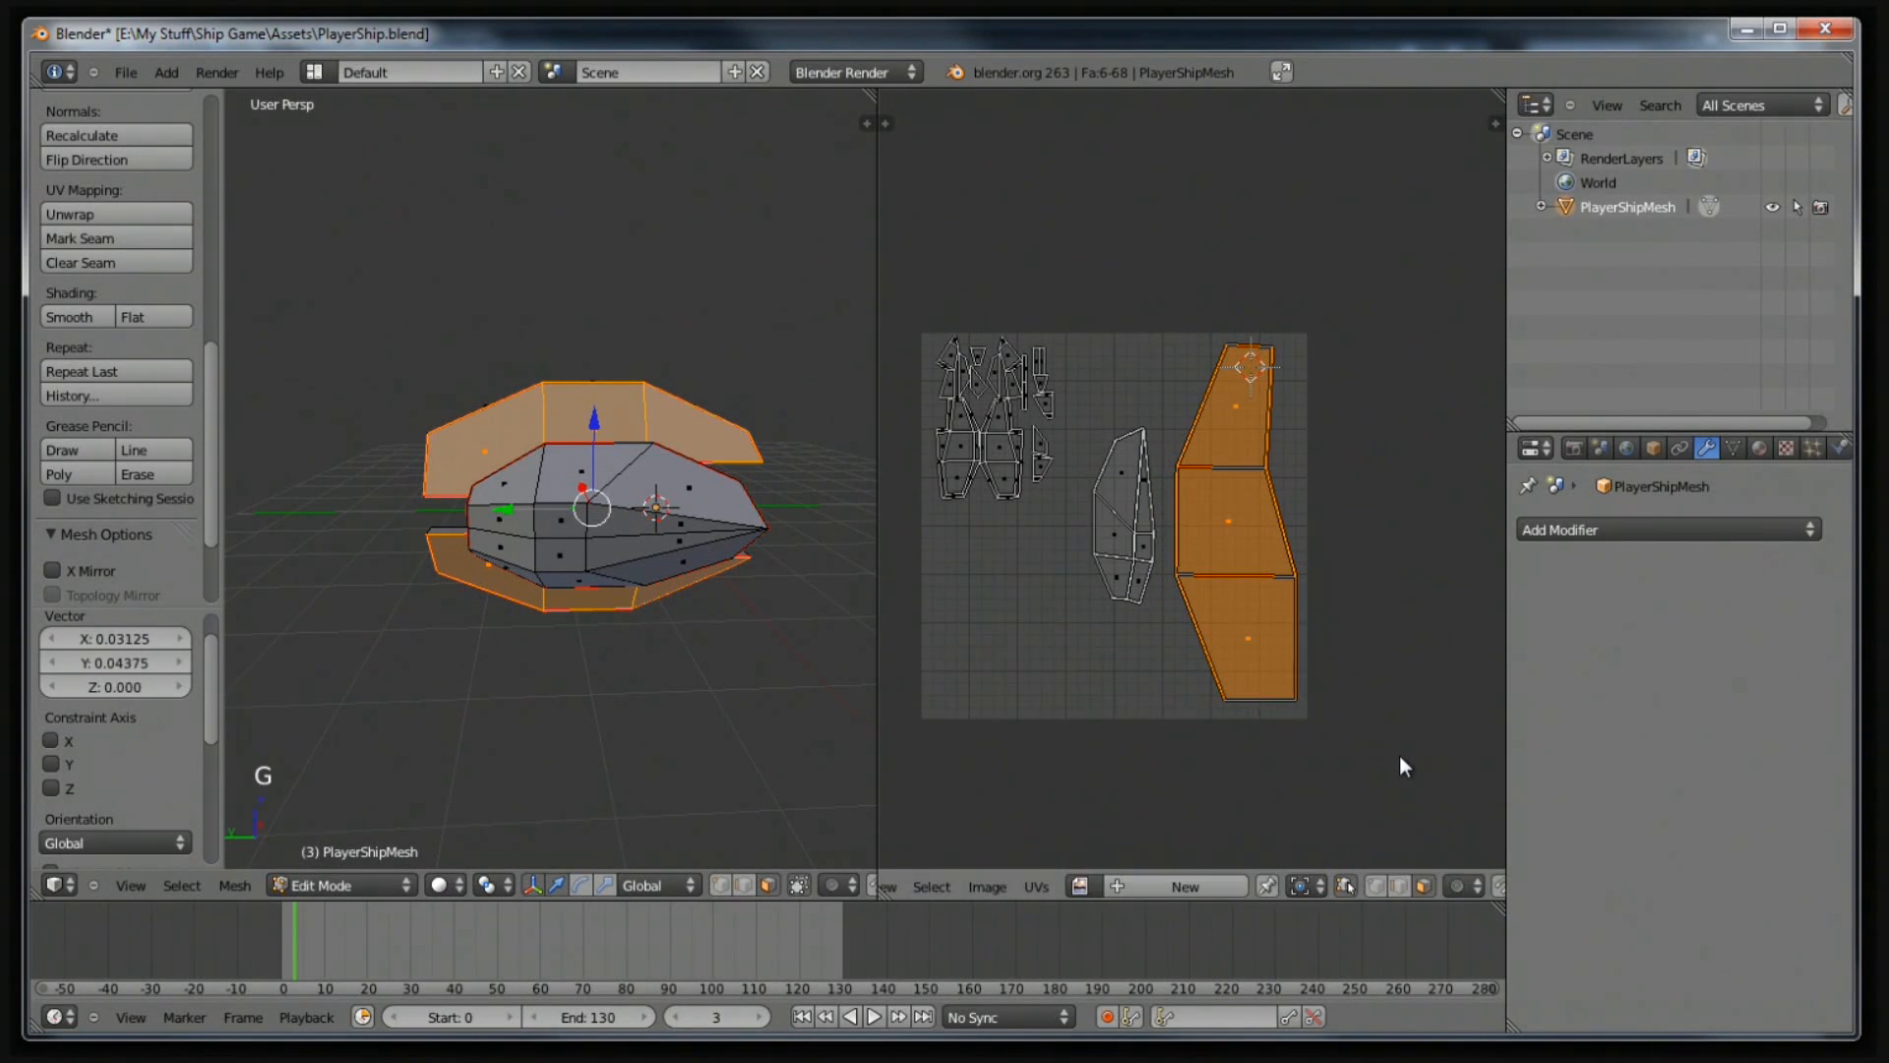
# Box-select the overlapped hull UV island and scale it by 1.915.
pyautogui.press('a')
pyautogui.press('b')
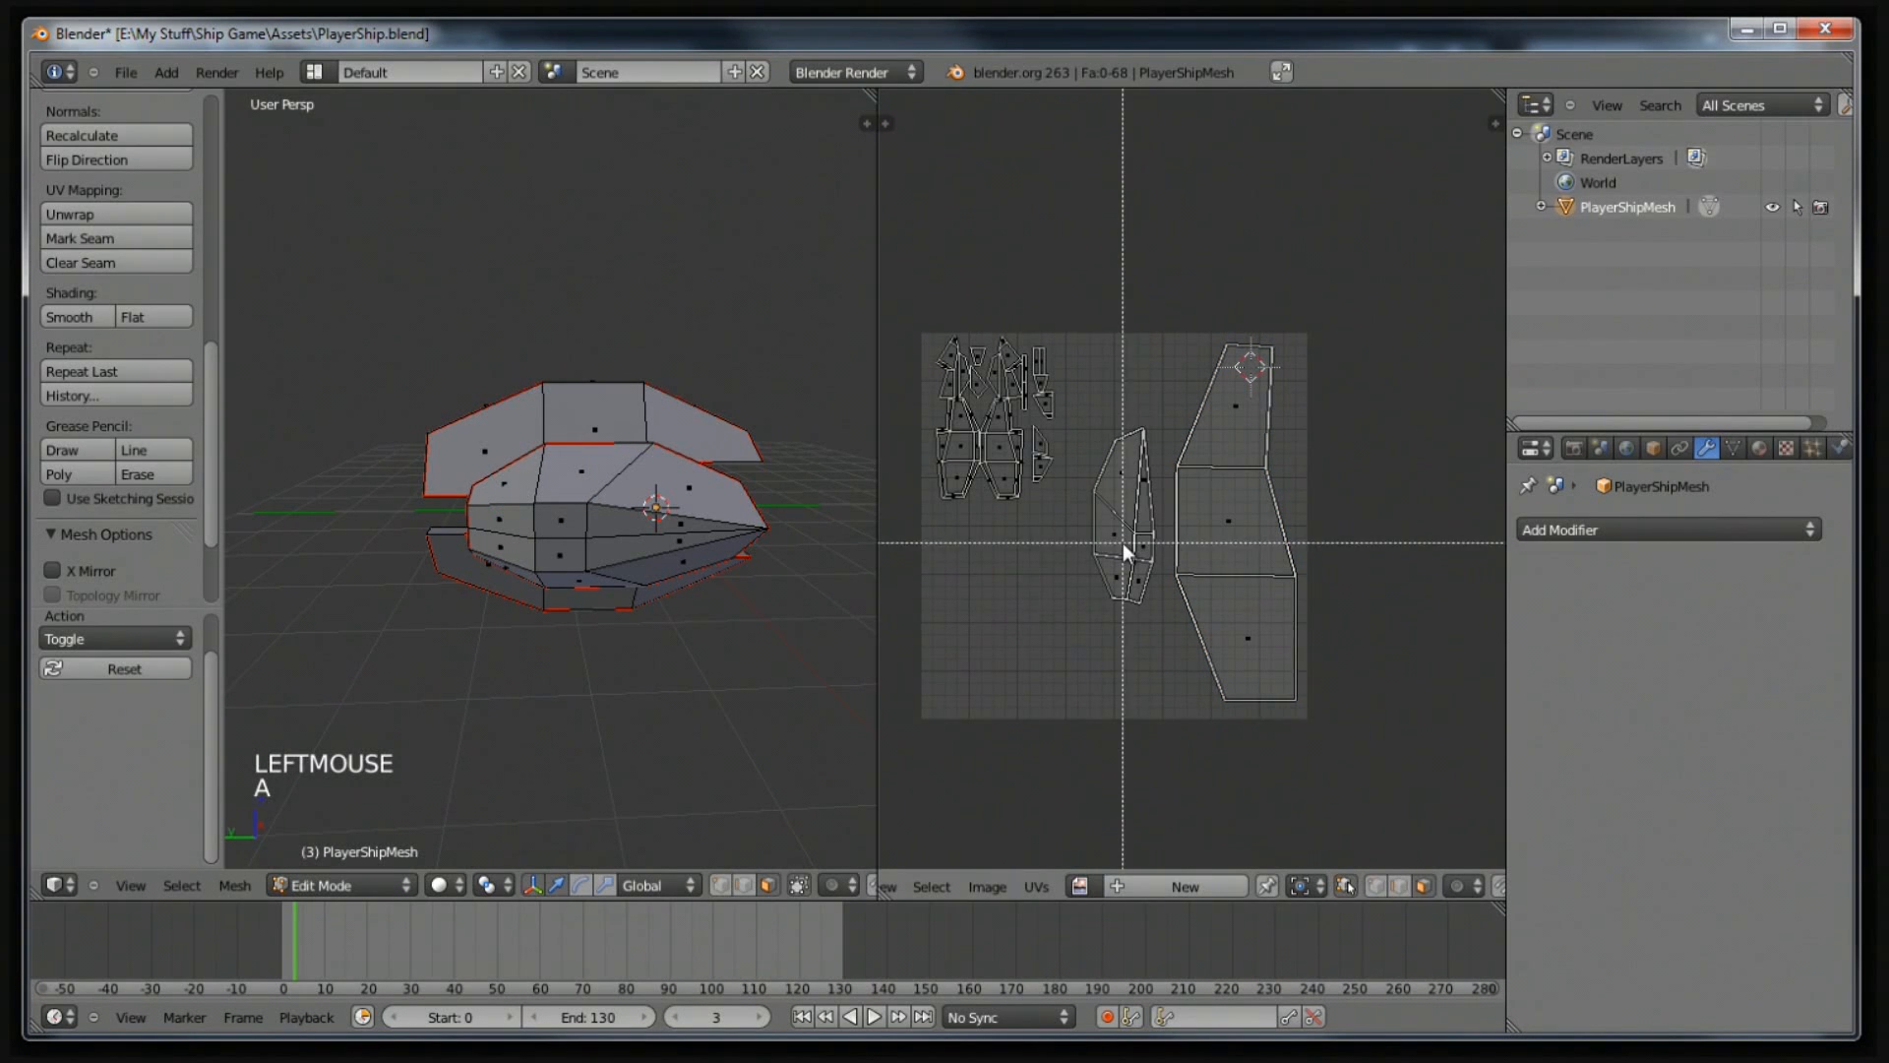
pyautogui.moveTo(1074, 648); pyautogui.dragTo(1154, 439)
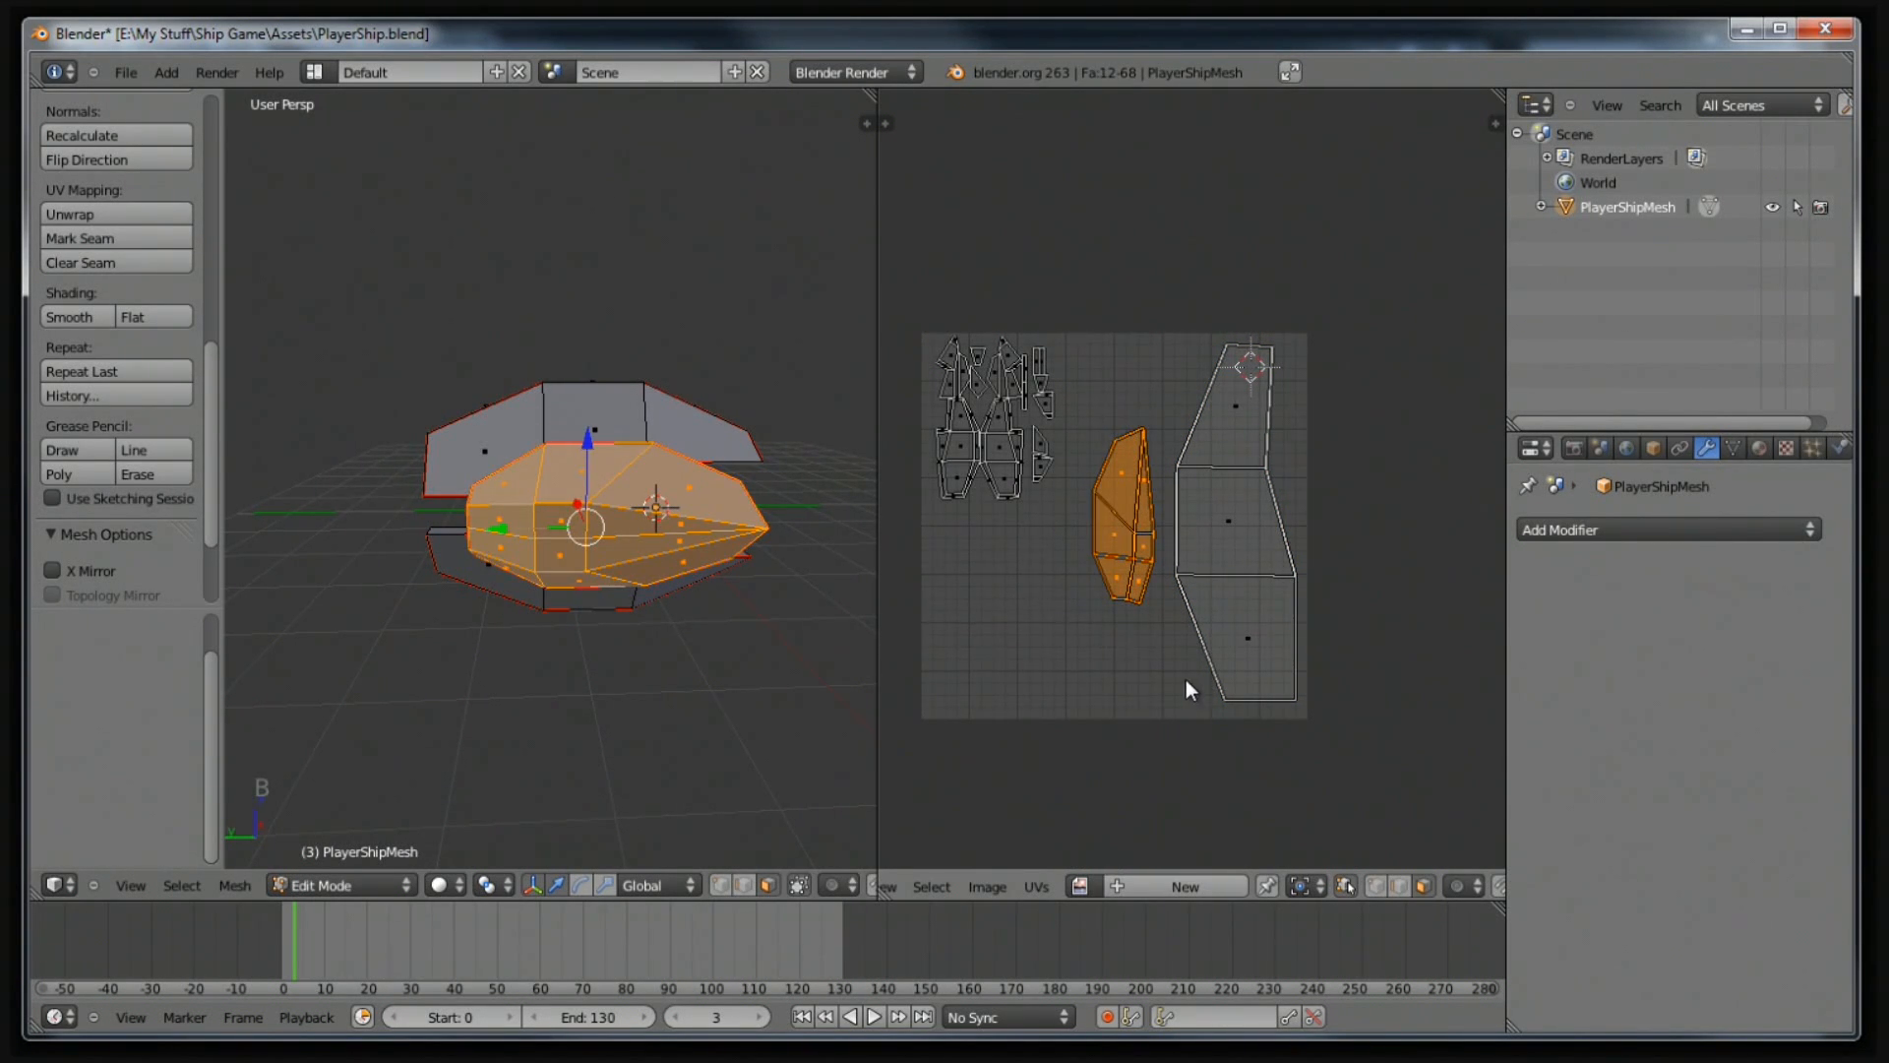
pyautogui.press('s')
pyautogui.click(1268, 828)
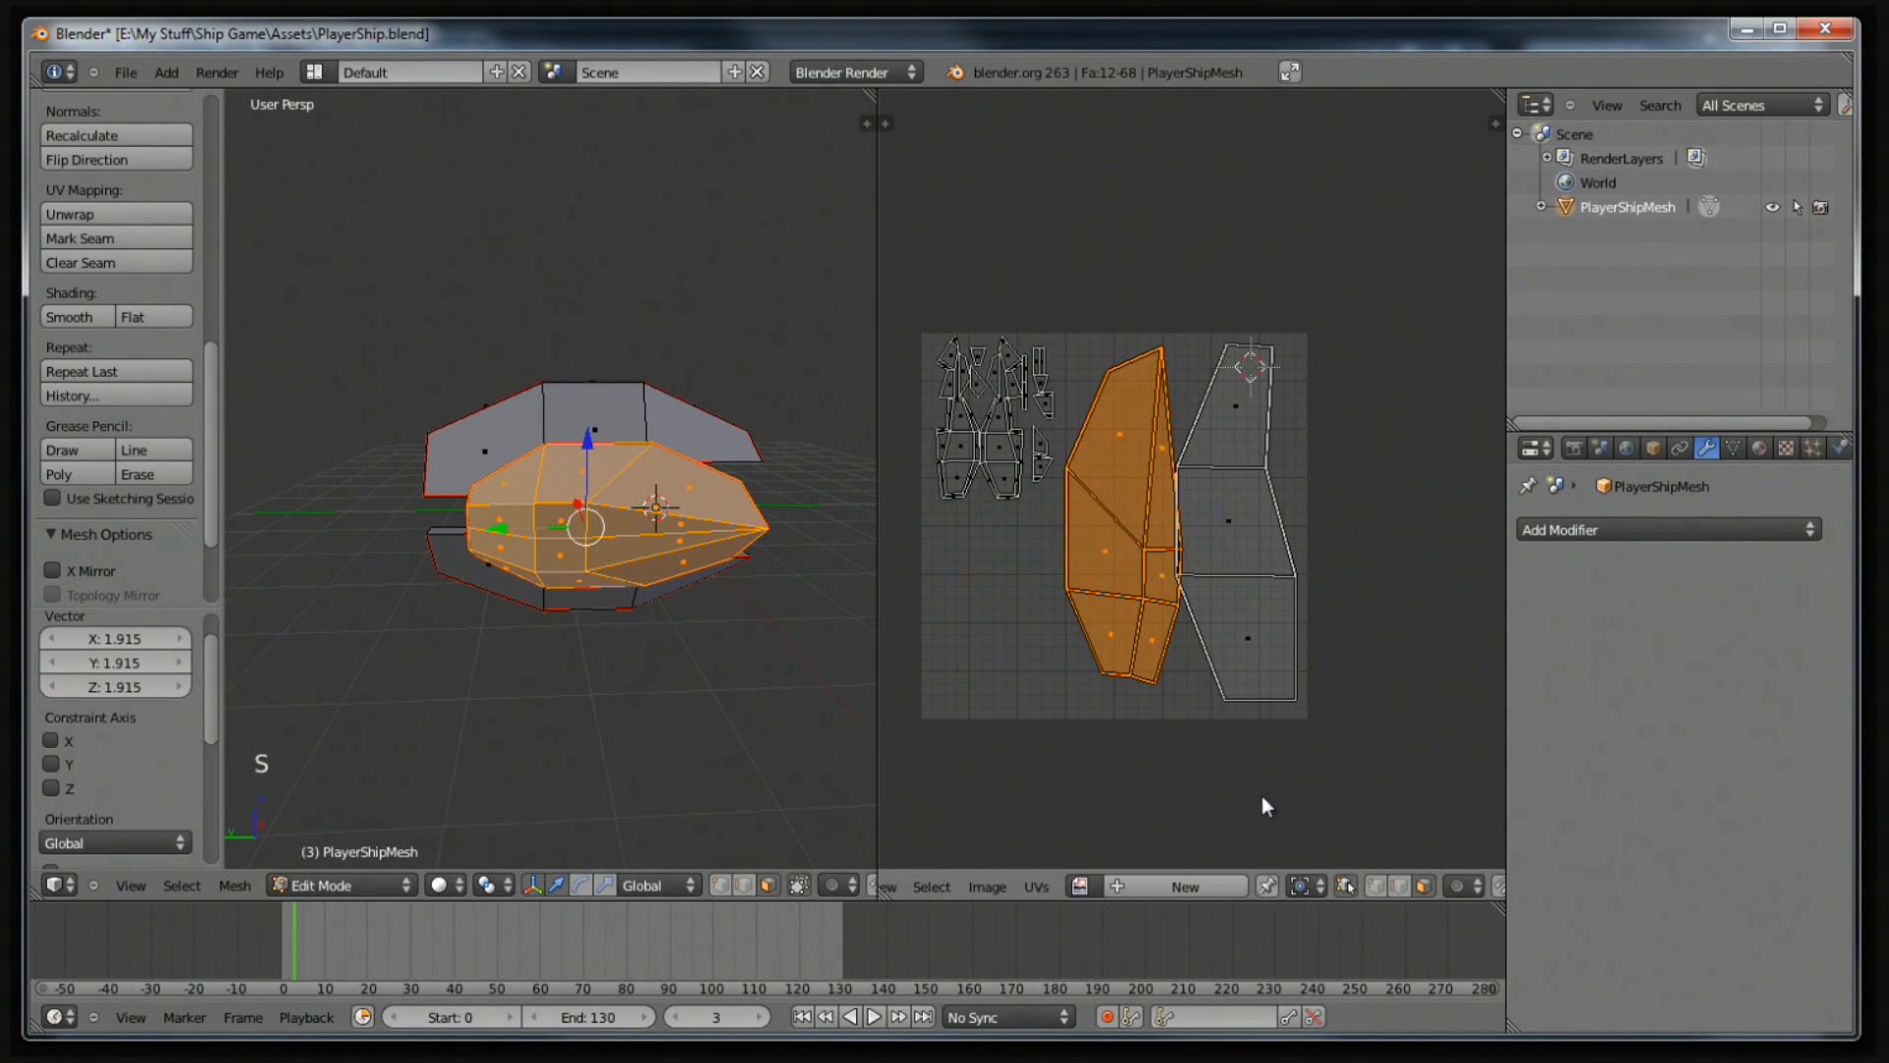
# Move the hull UV island -0.0375 in X and -0.0625 in Y, clear of the wing island, and save over PlayerShip.blend.
pyautogui.press('g')
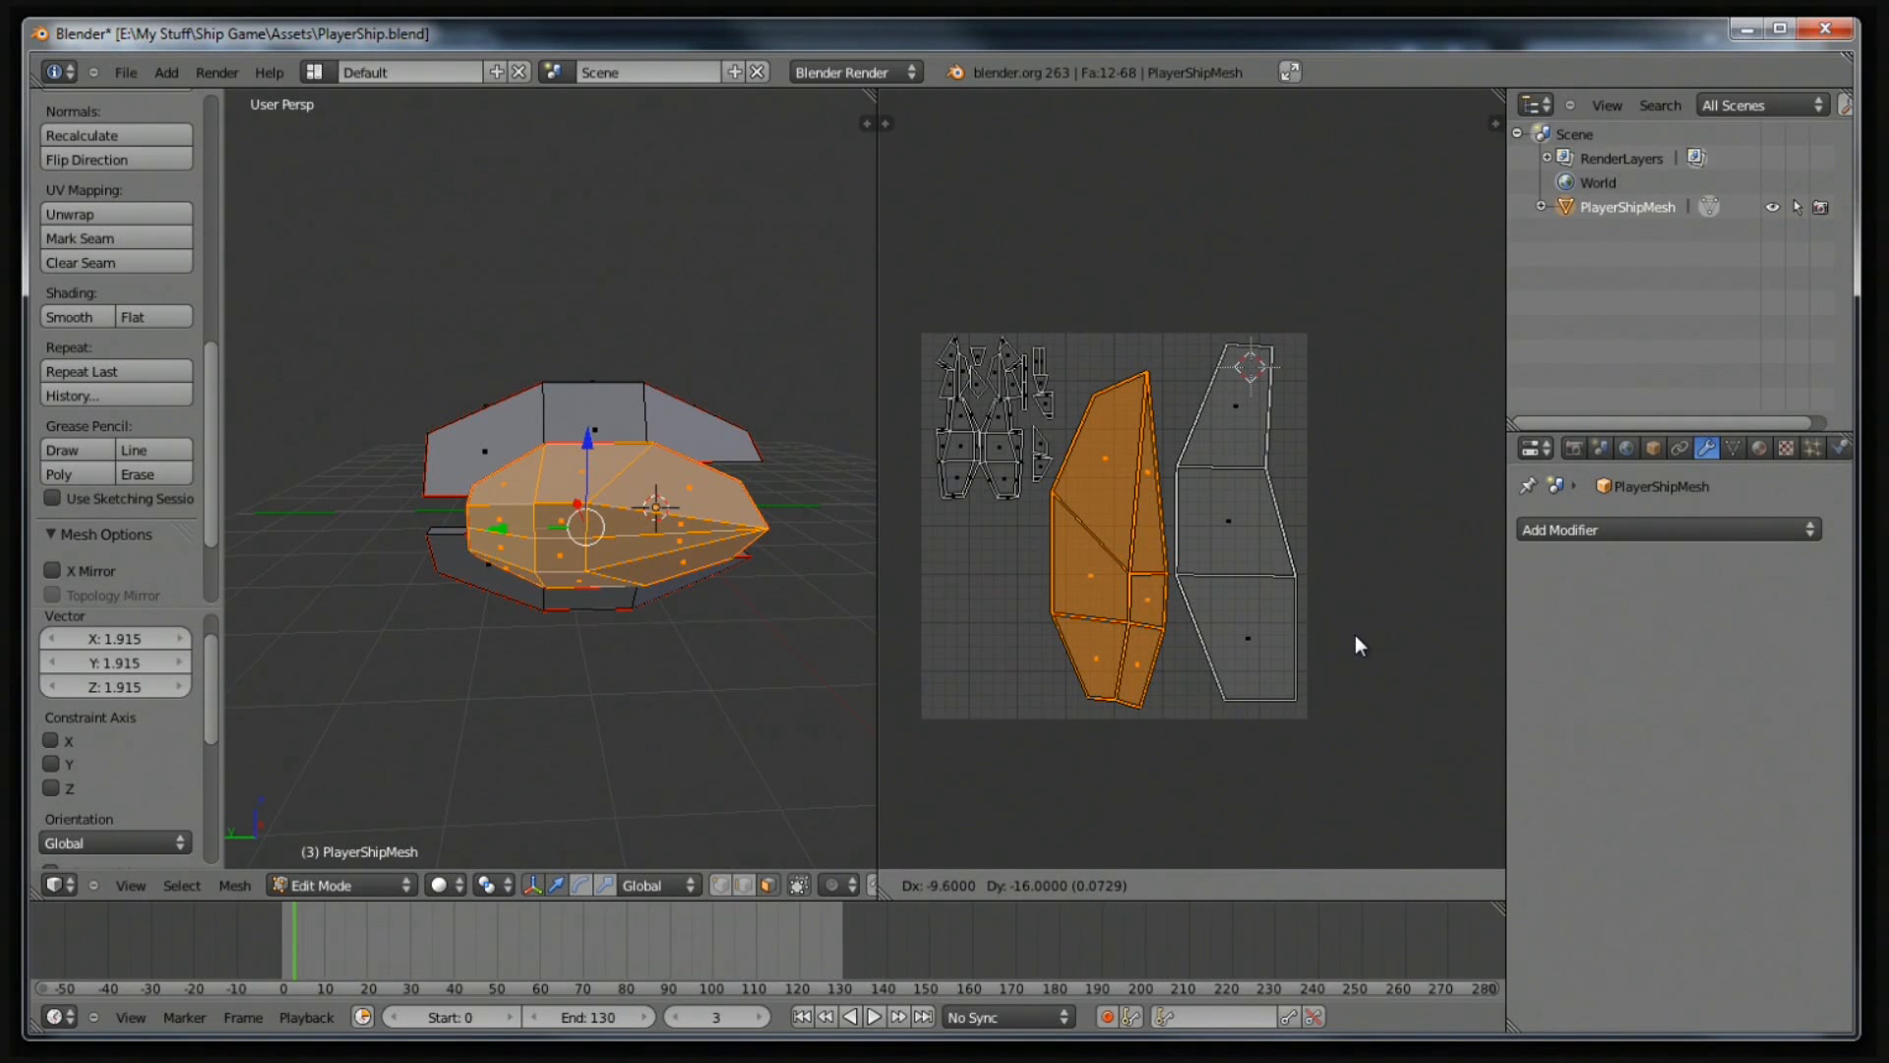
pyautogui.click(1356, 637)
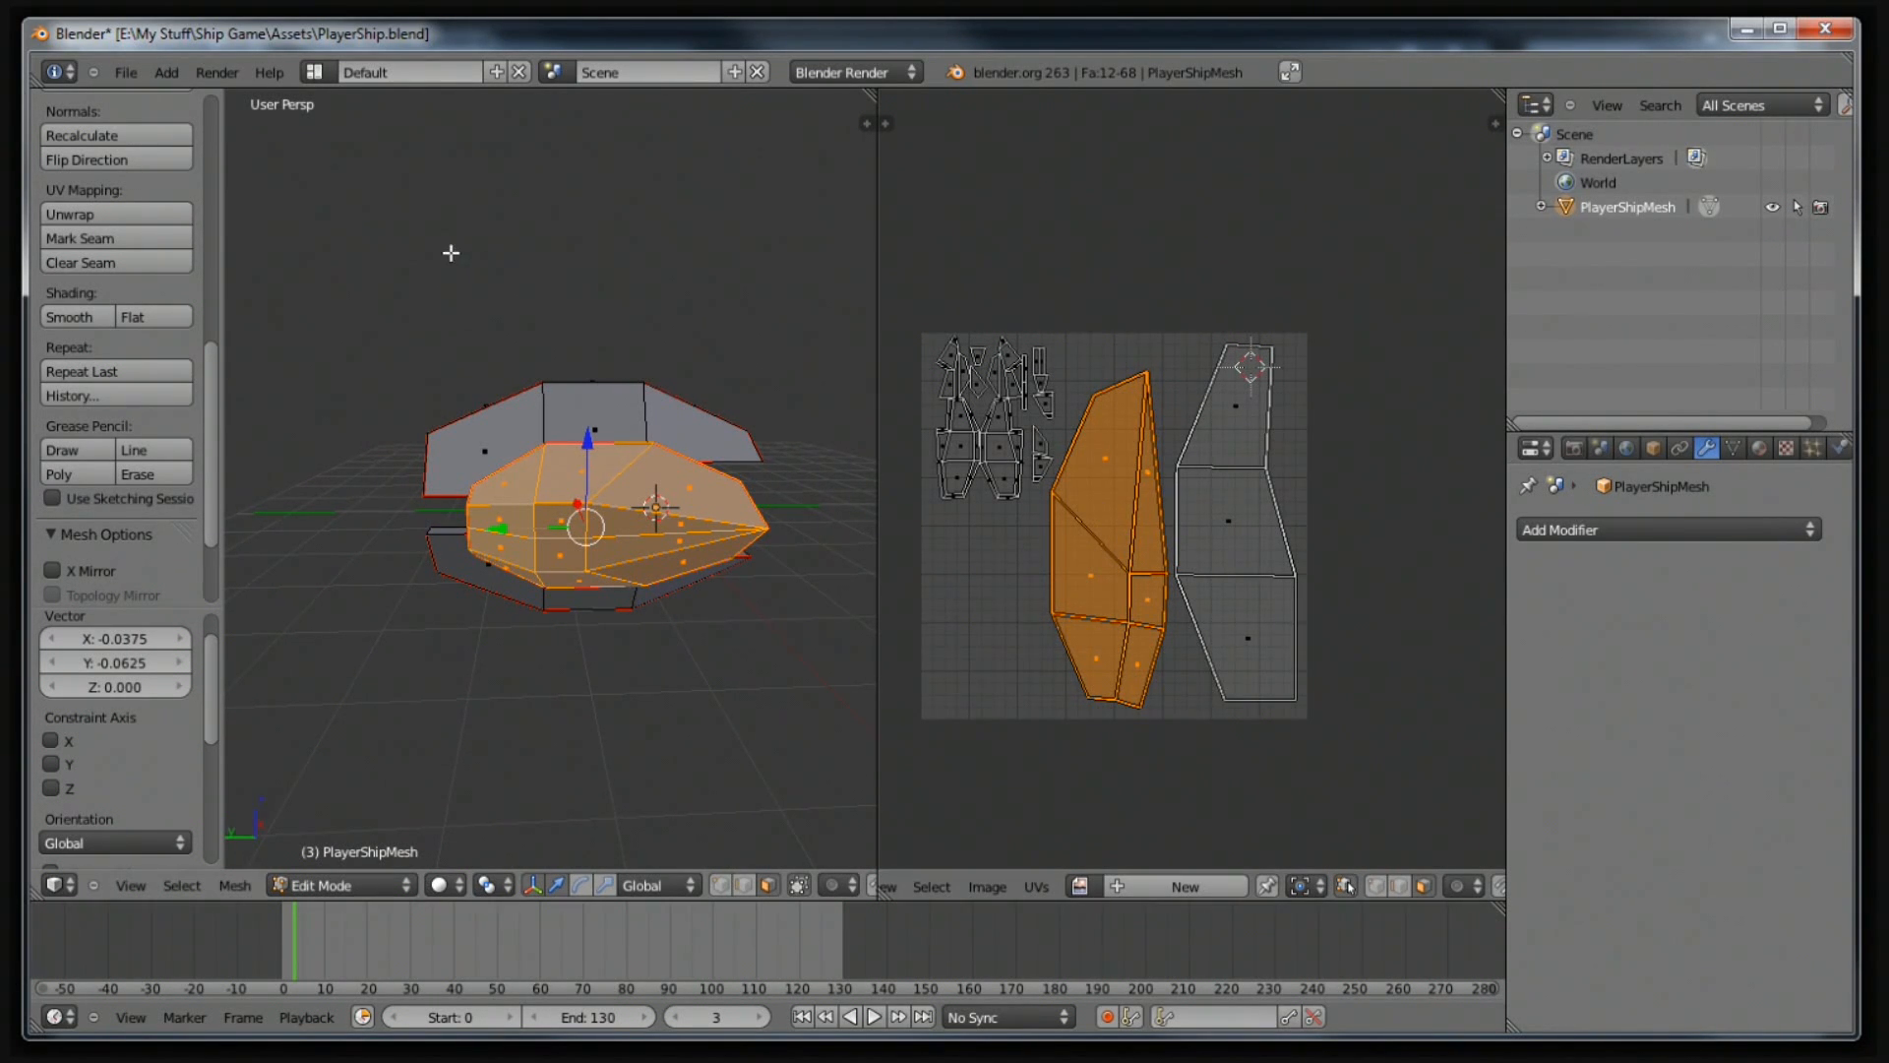
pyautogui.hotkey('ctrl', 's')
pyautogui.click(717, 363)
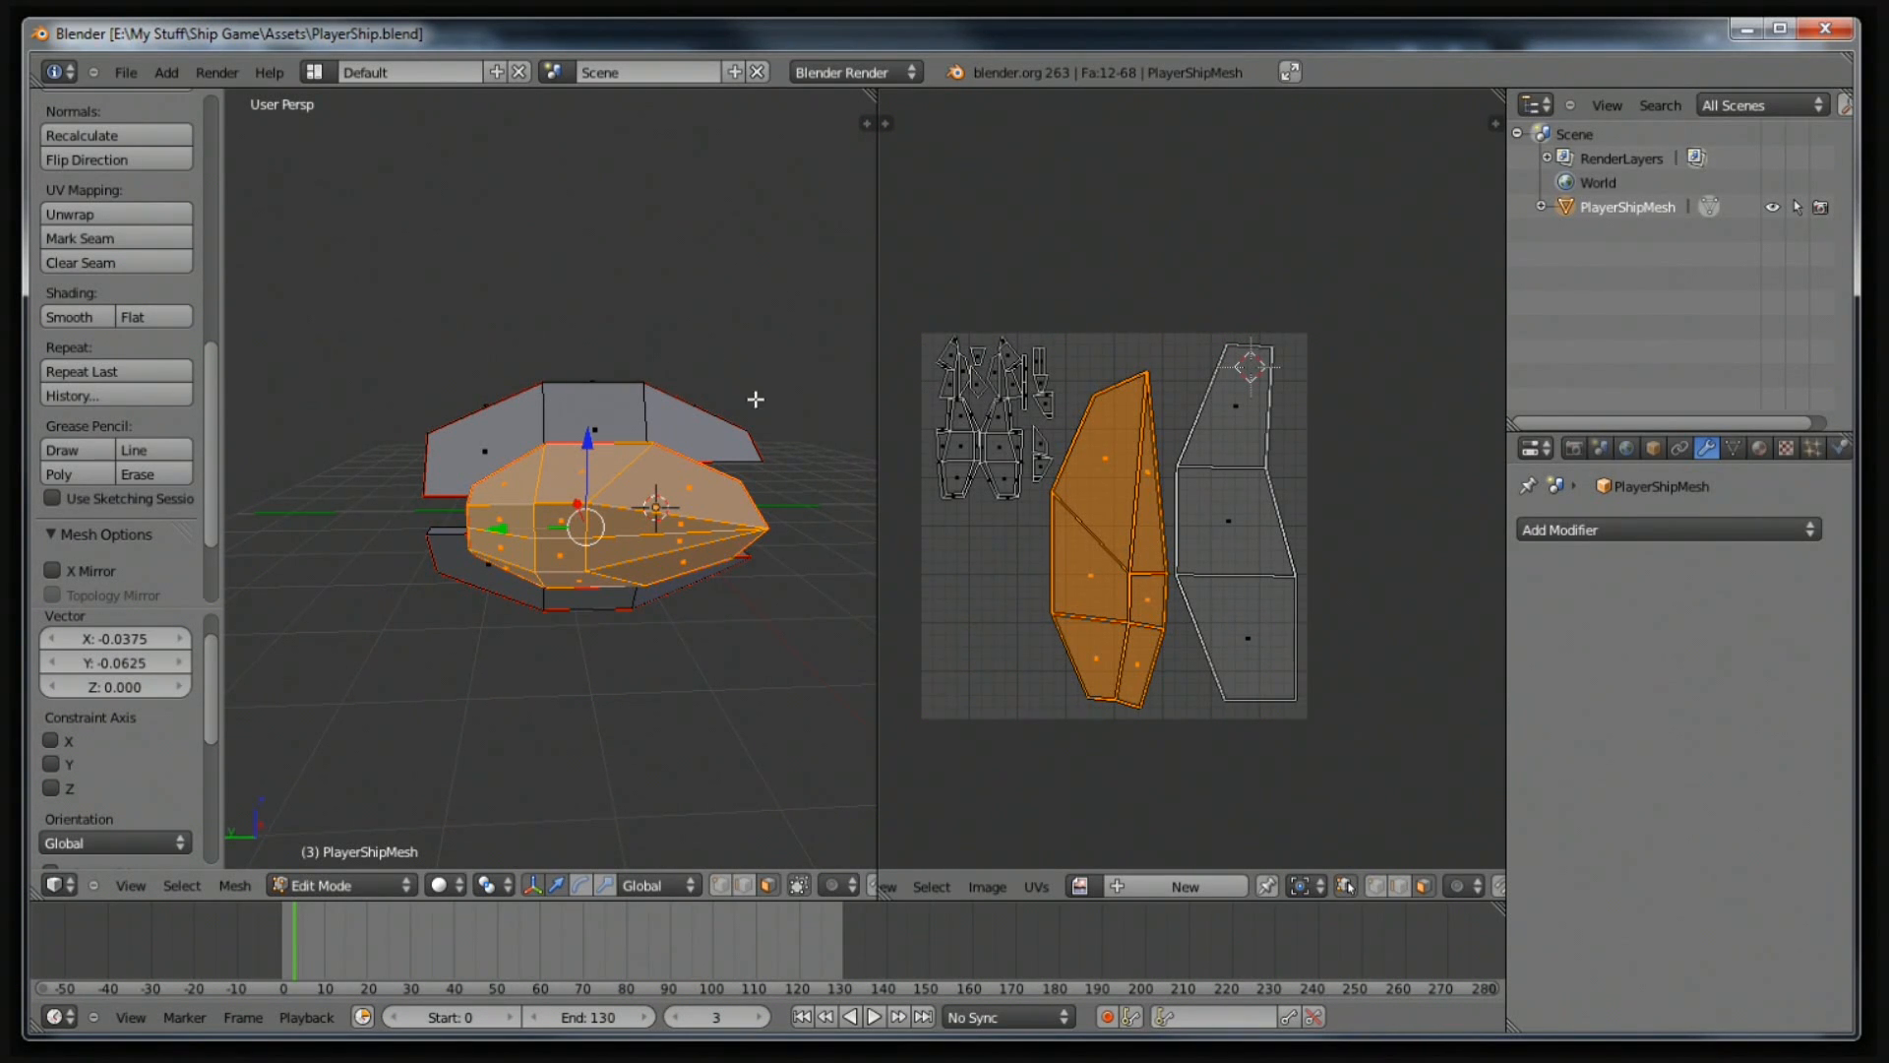
# Export the UV layout to the Assets folder as "PlayerShip uv map.png" with only the hull island selected.
pyautogui.click(1045, 888)
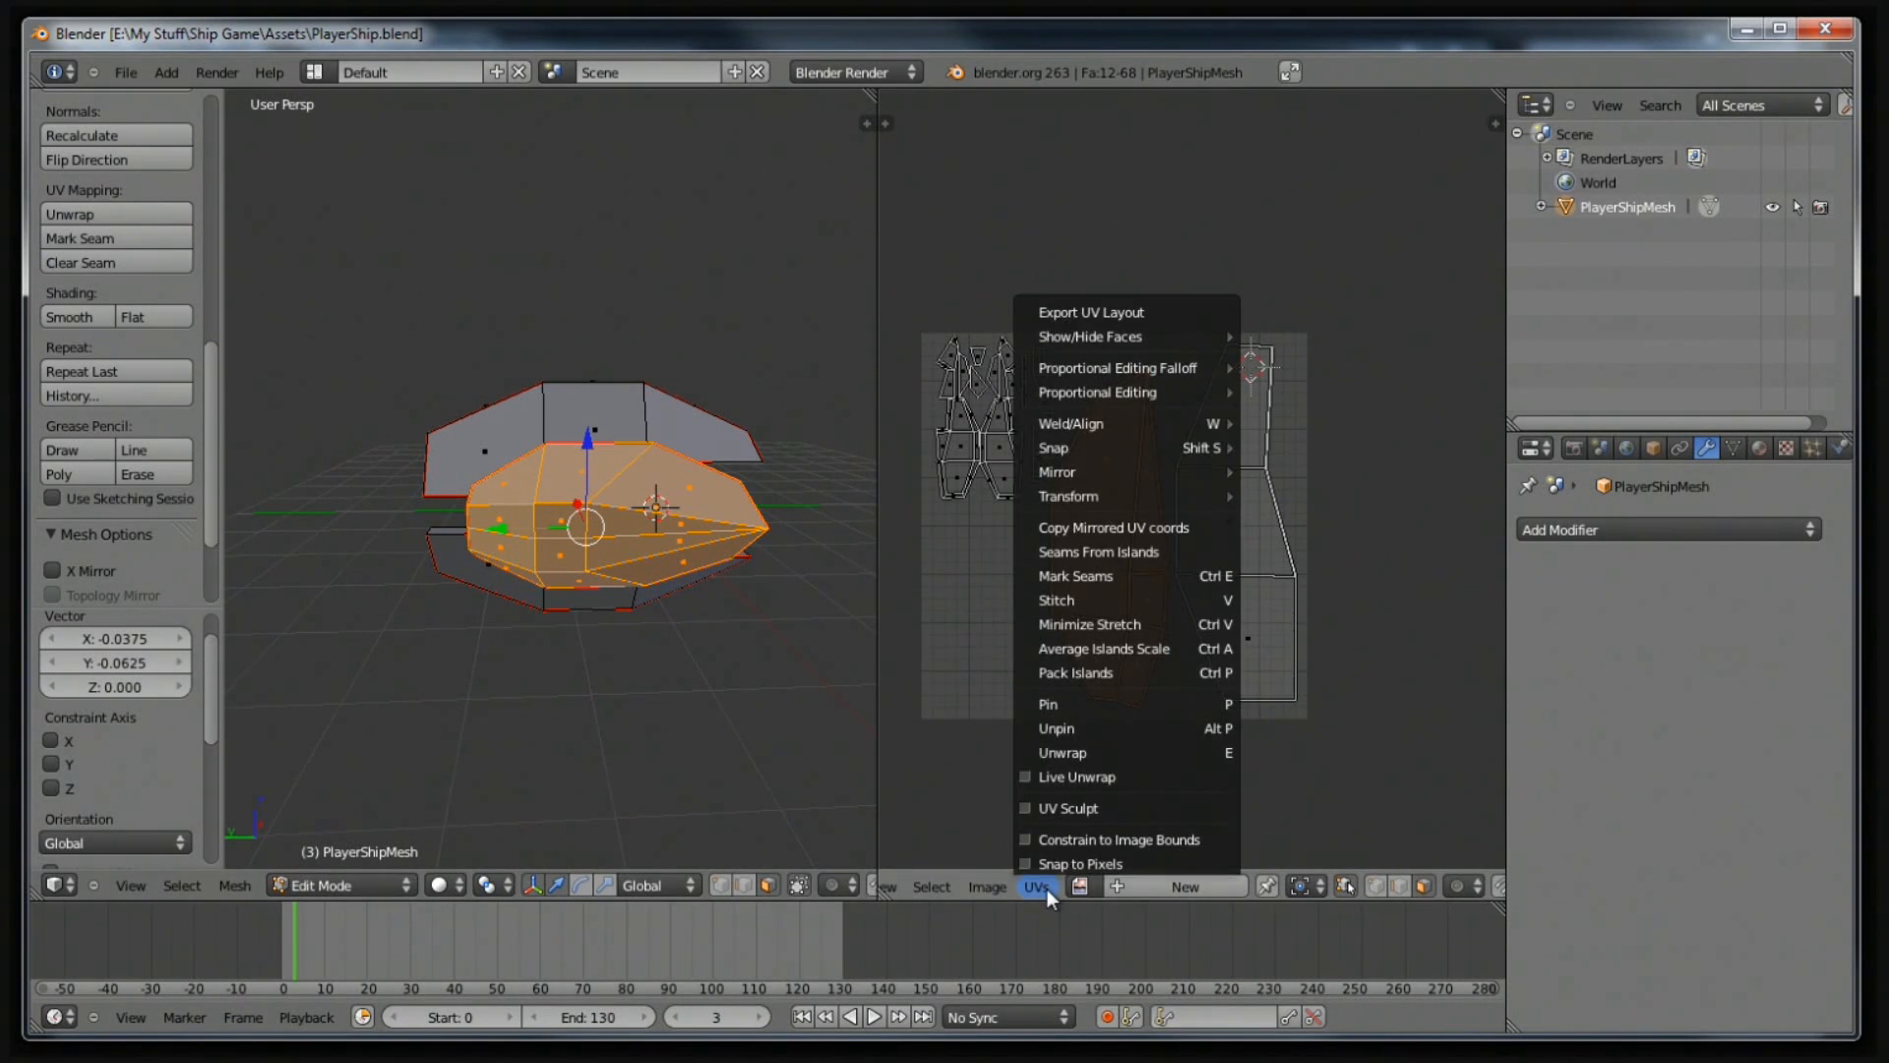
pyautogui.click(1096, 316)
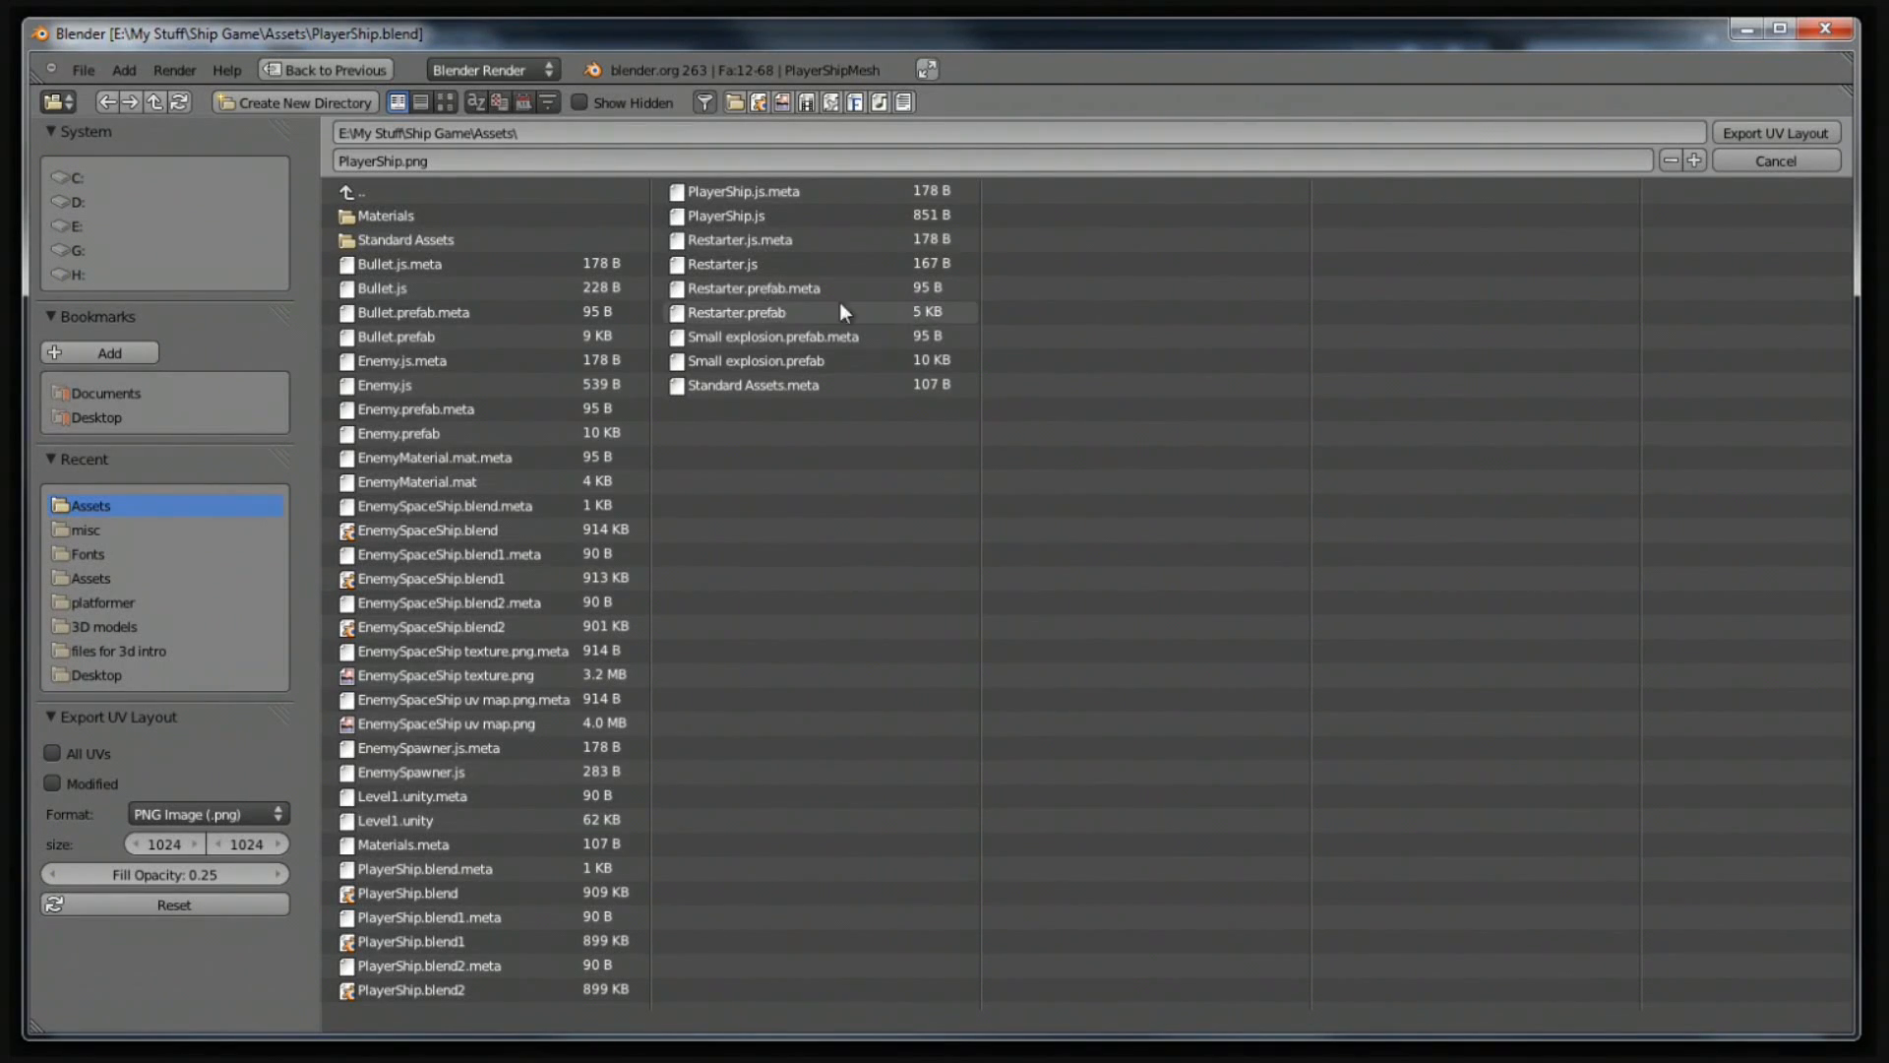
pyautogui.click(397, 161)
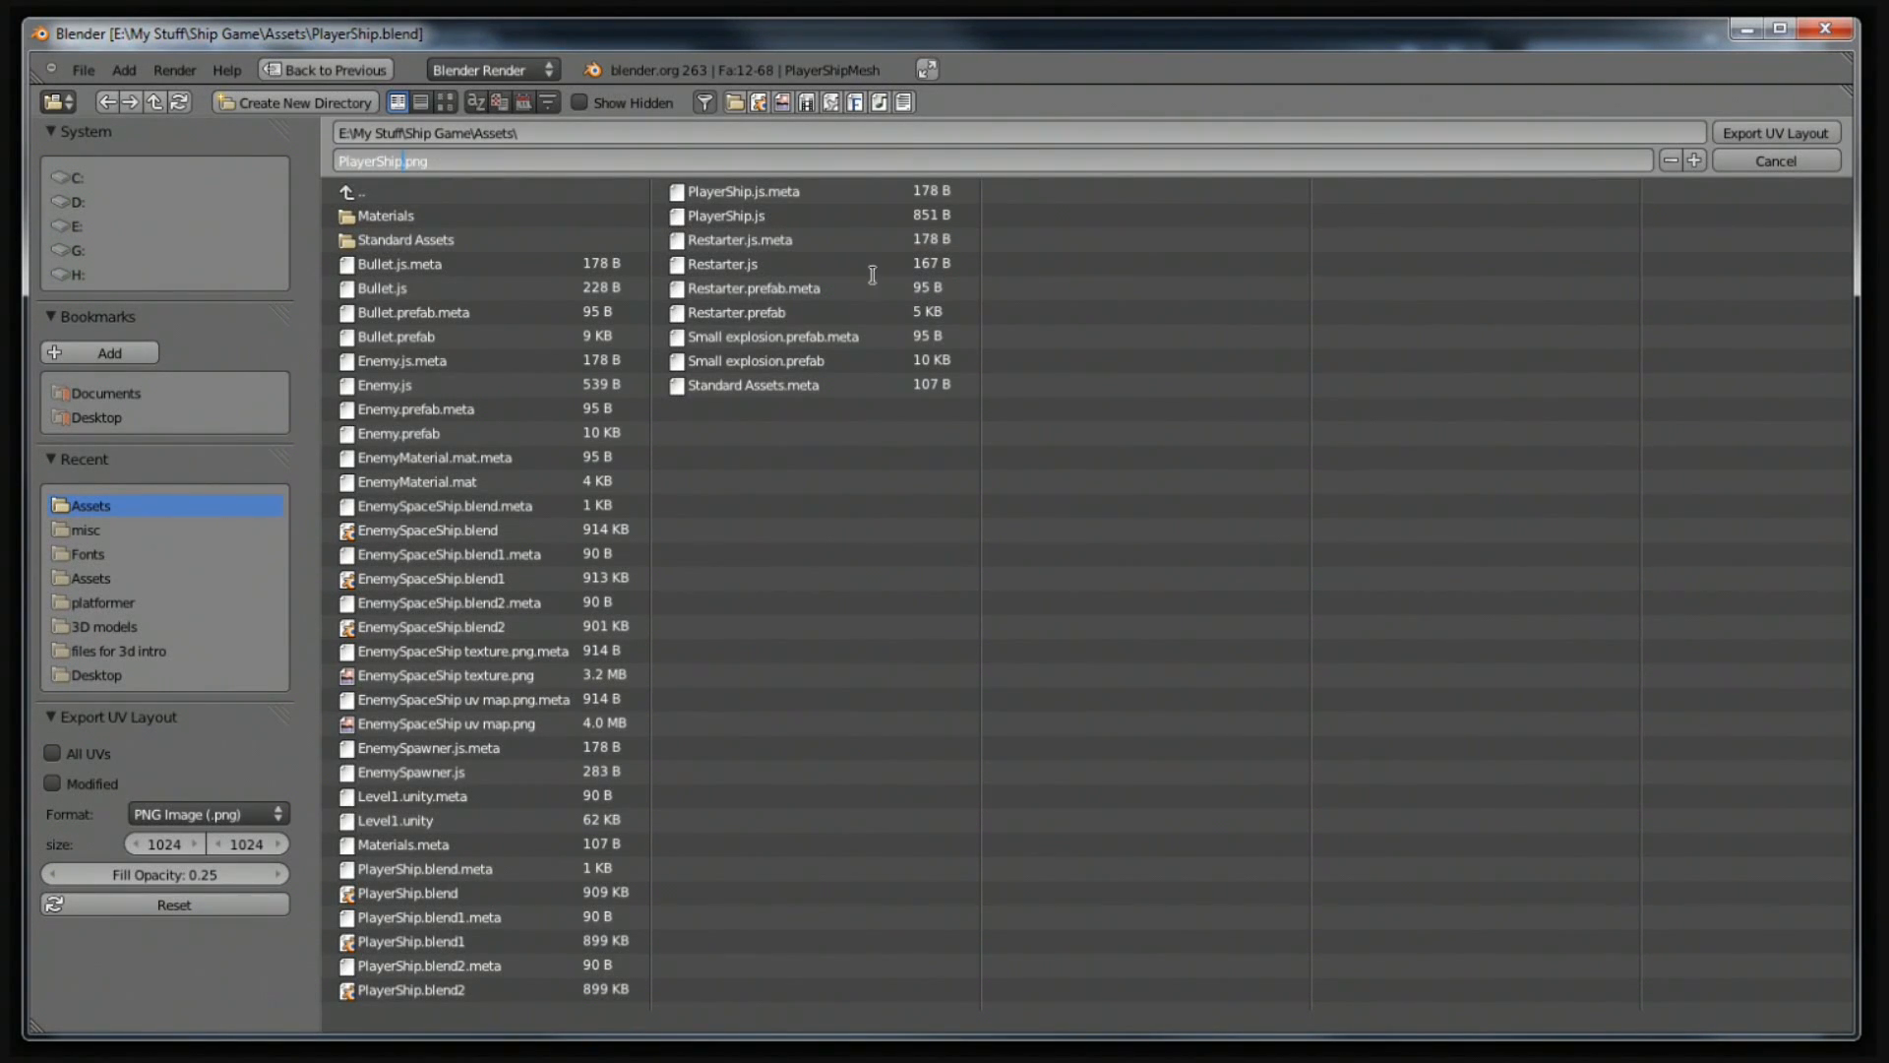
pyautogui.write('uv map')
pyautogui.press('Return')
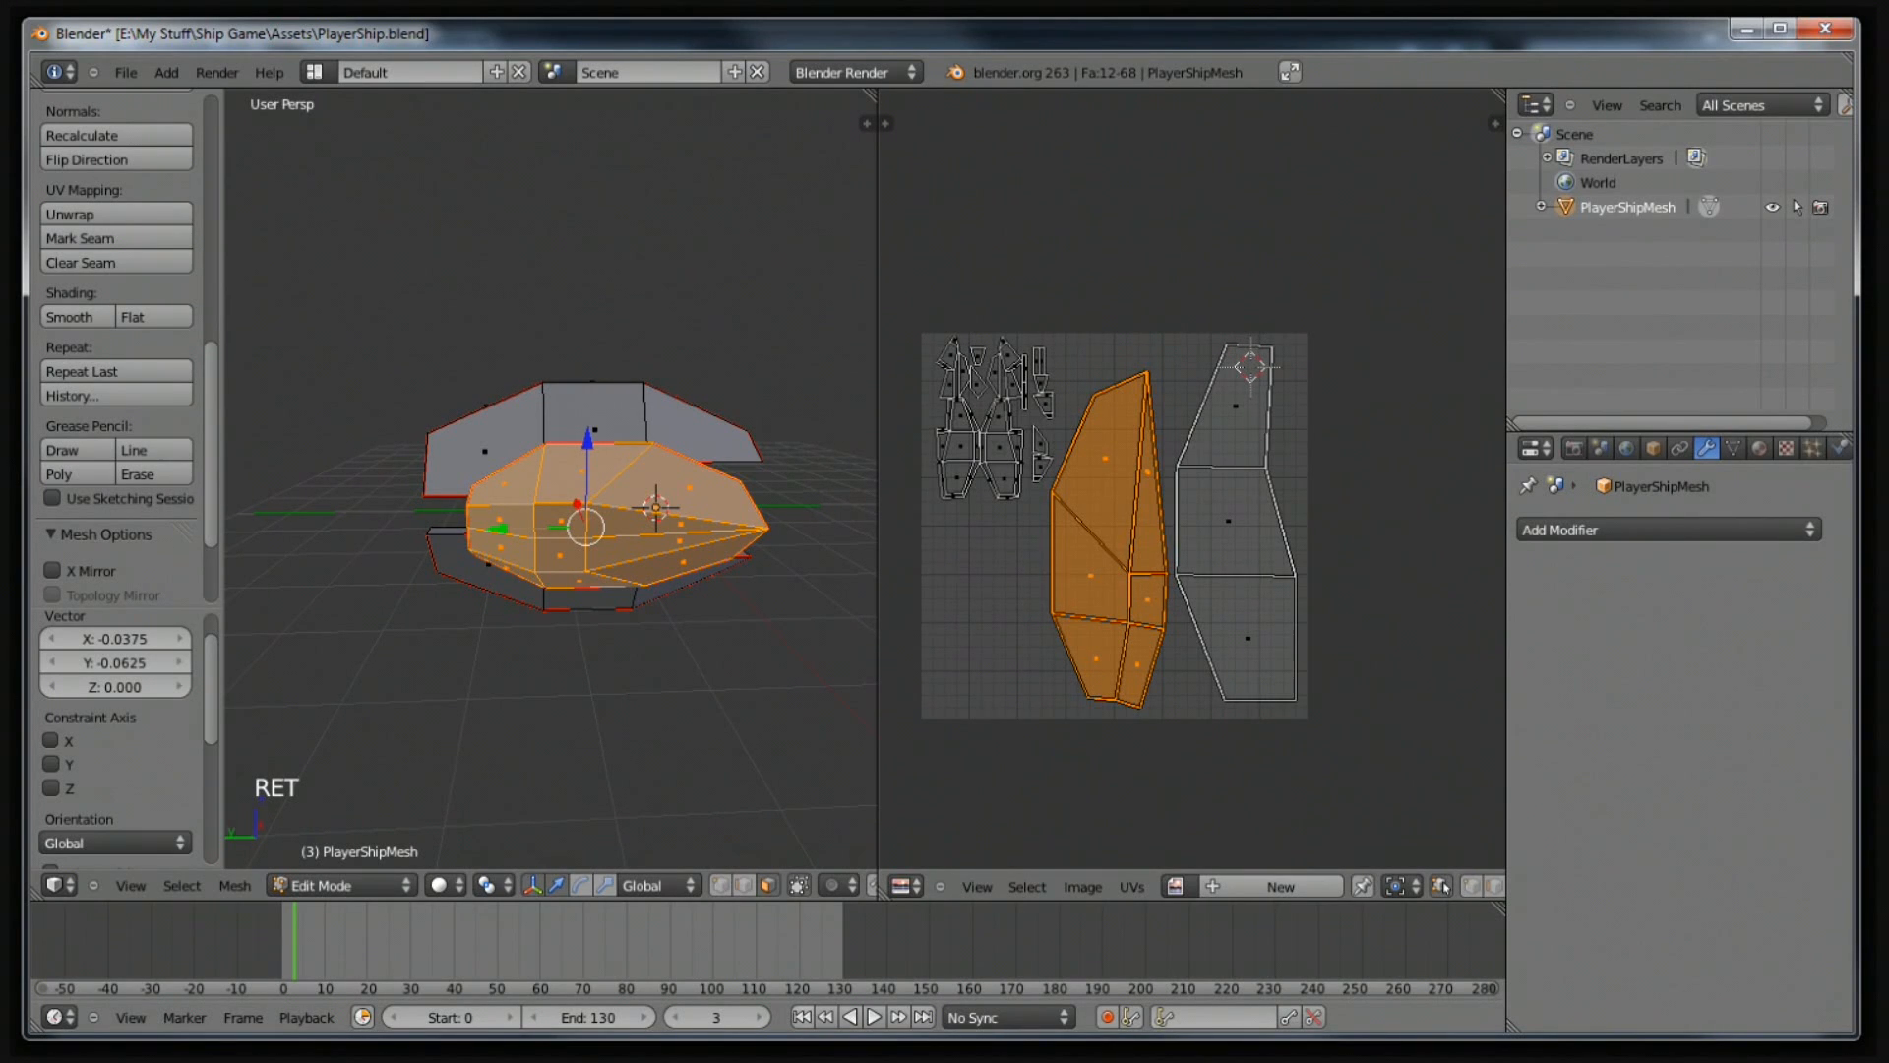
# Switch to Unity and compare the previews of the EnemySpaceShip uv map and PlayerShip uv map textures.
pyautogui.click(795, 1058)
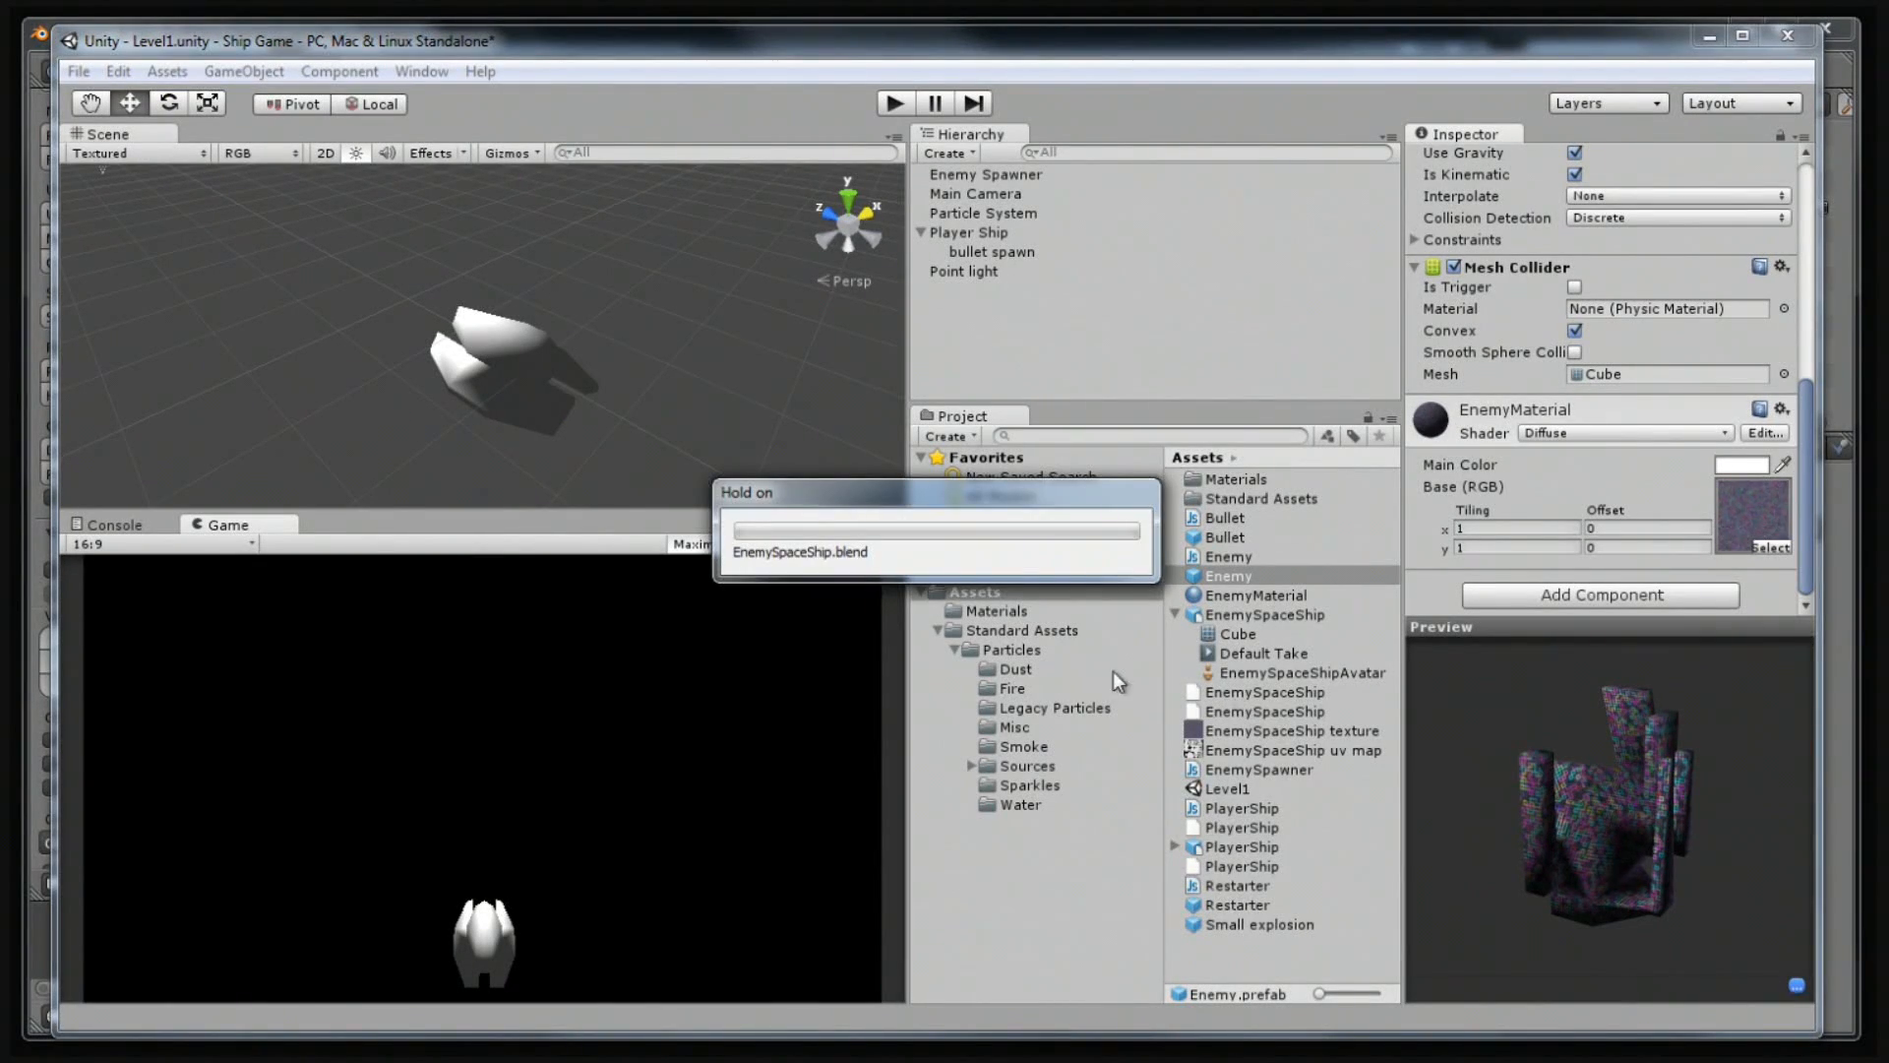
pyautogui.click(1259, 750)
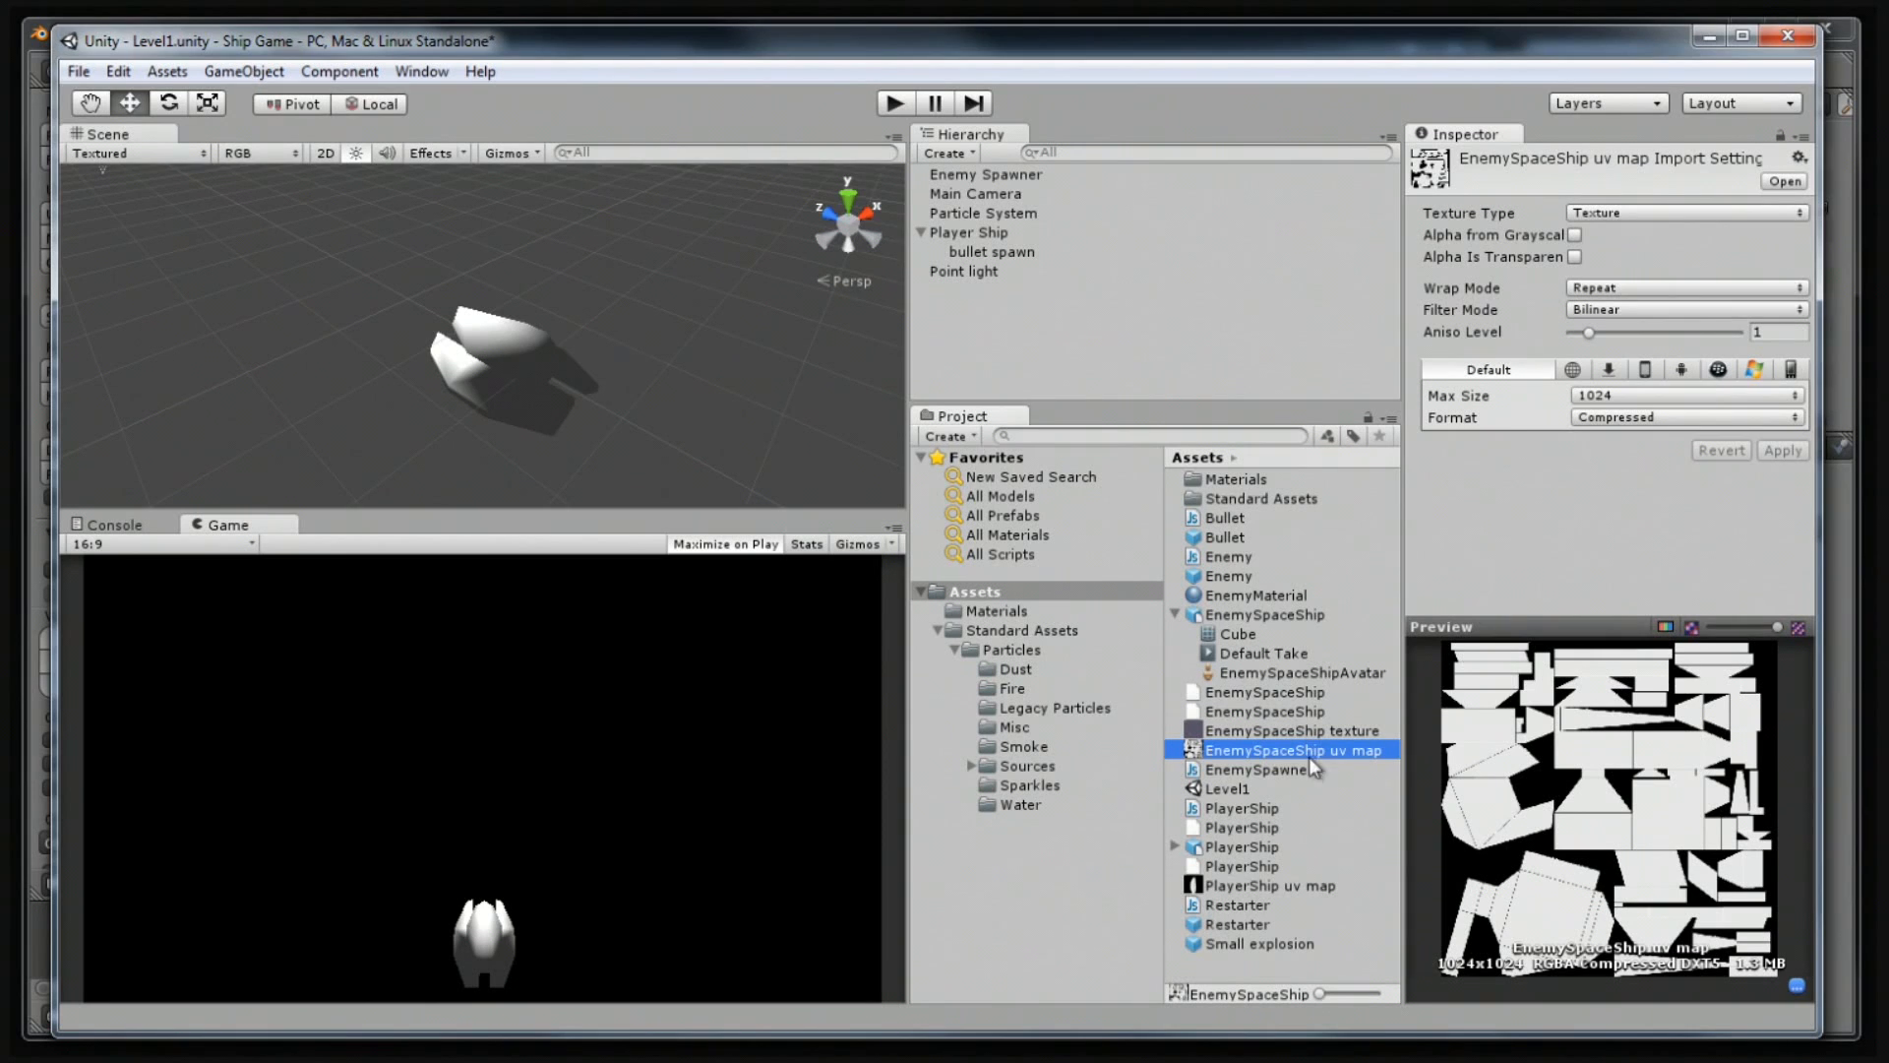
pyautogui.click(1260, 884)
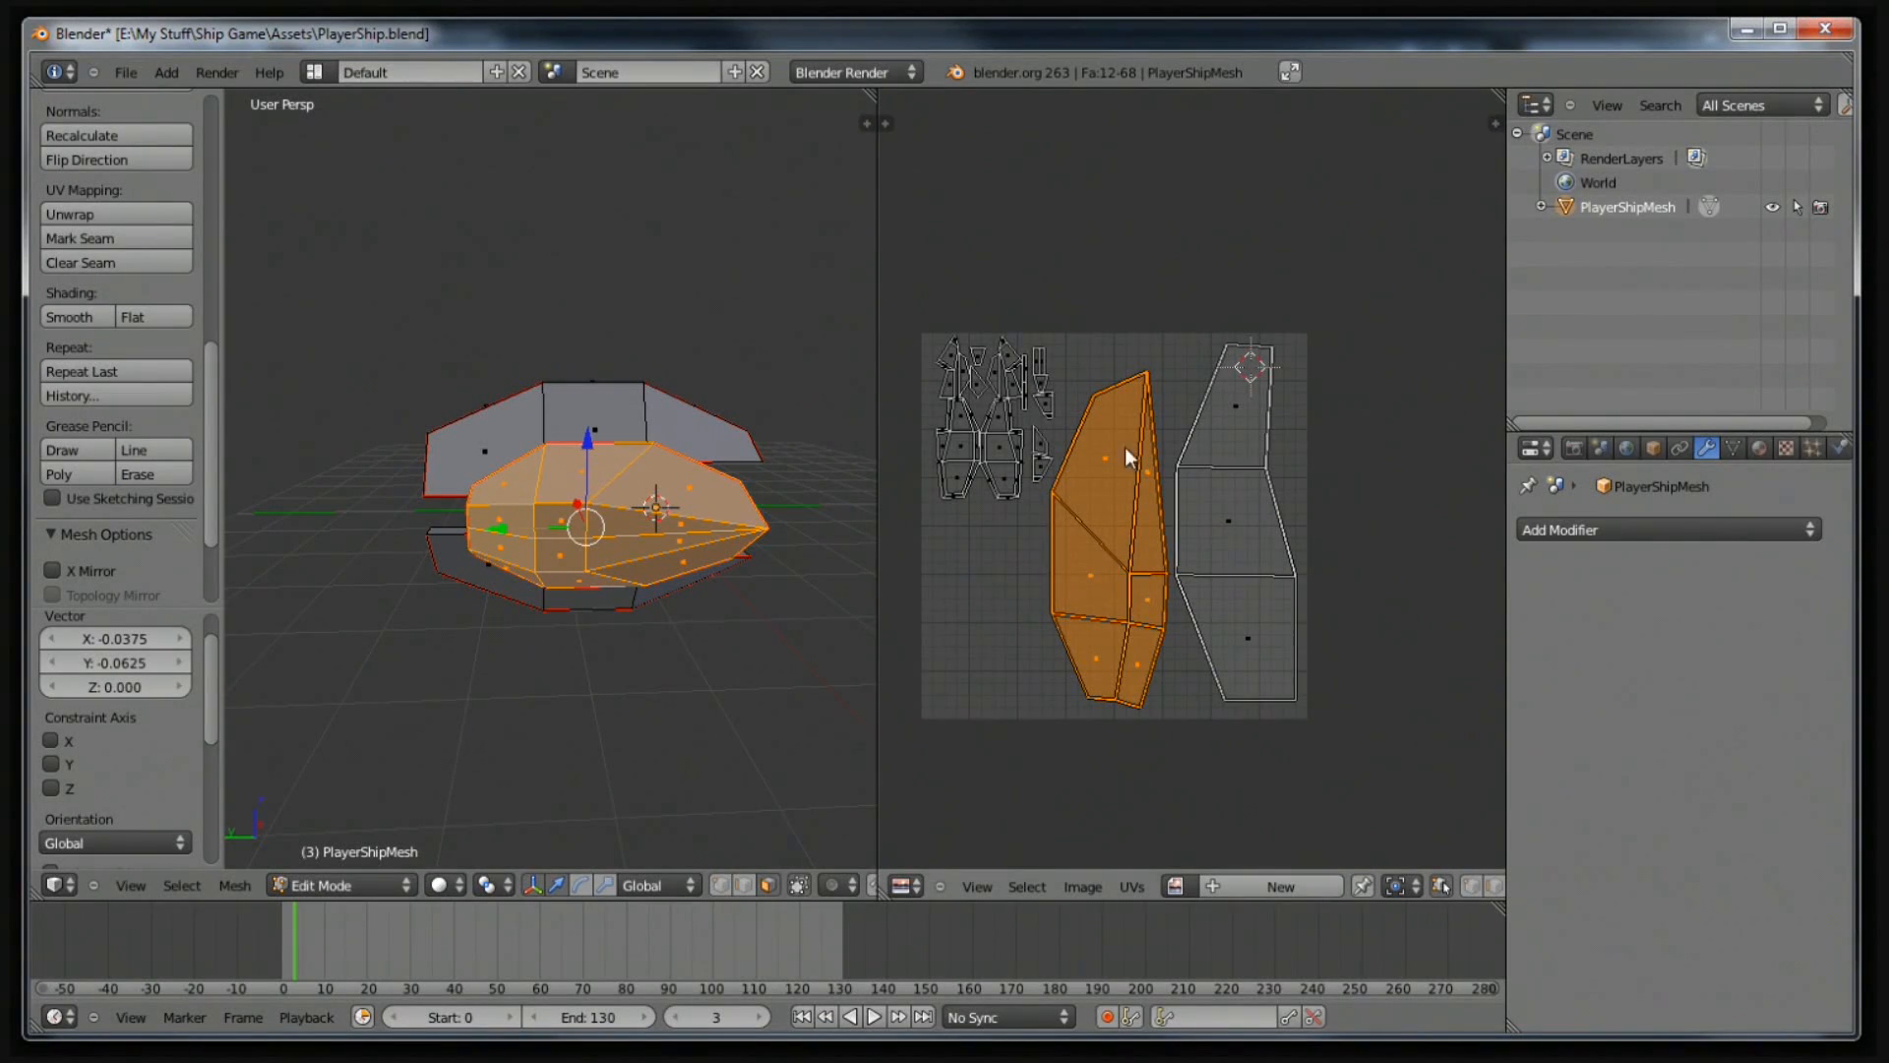
# Back in Blender, deselect all faces and try to export the UV layout over "PlayerShip uv map.png".
pyautogui.press('a')
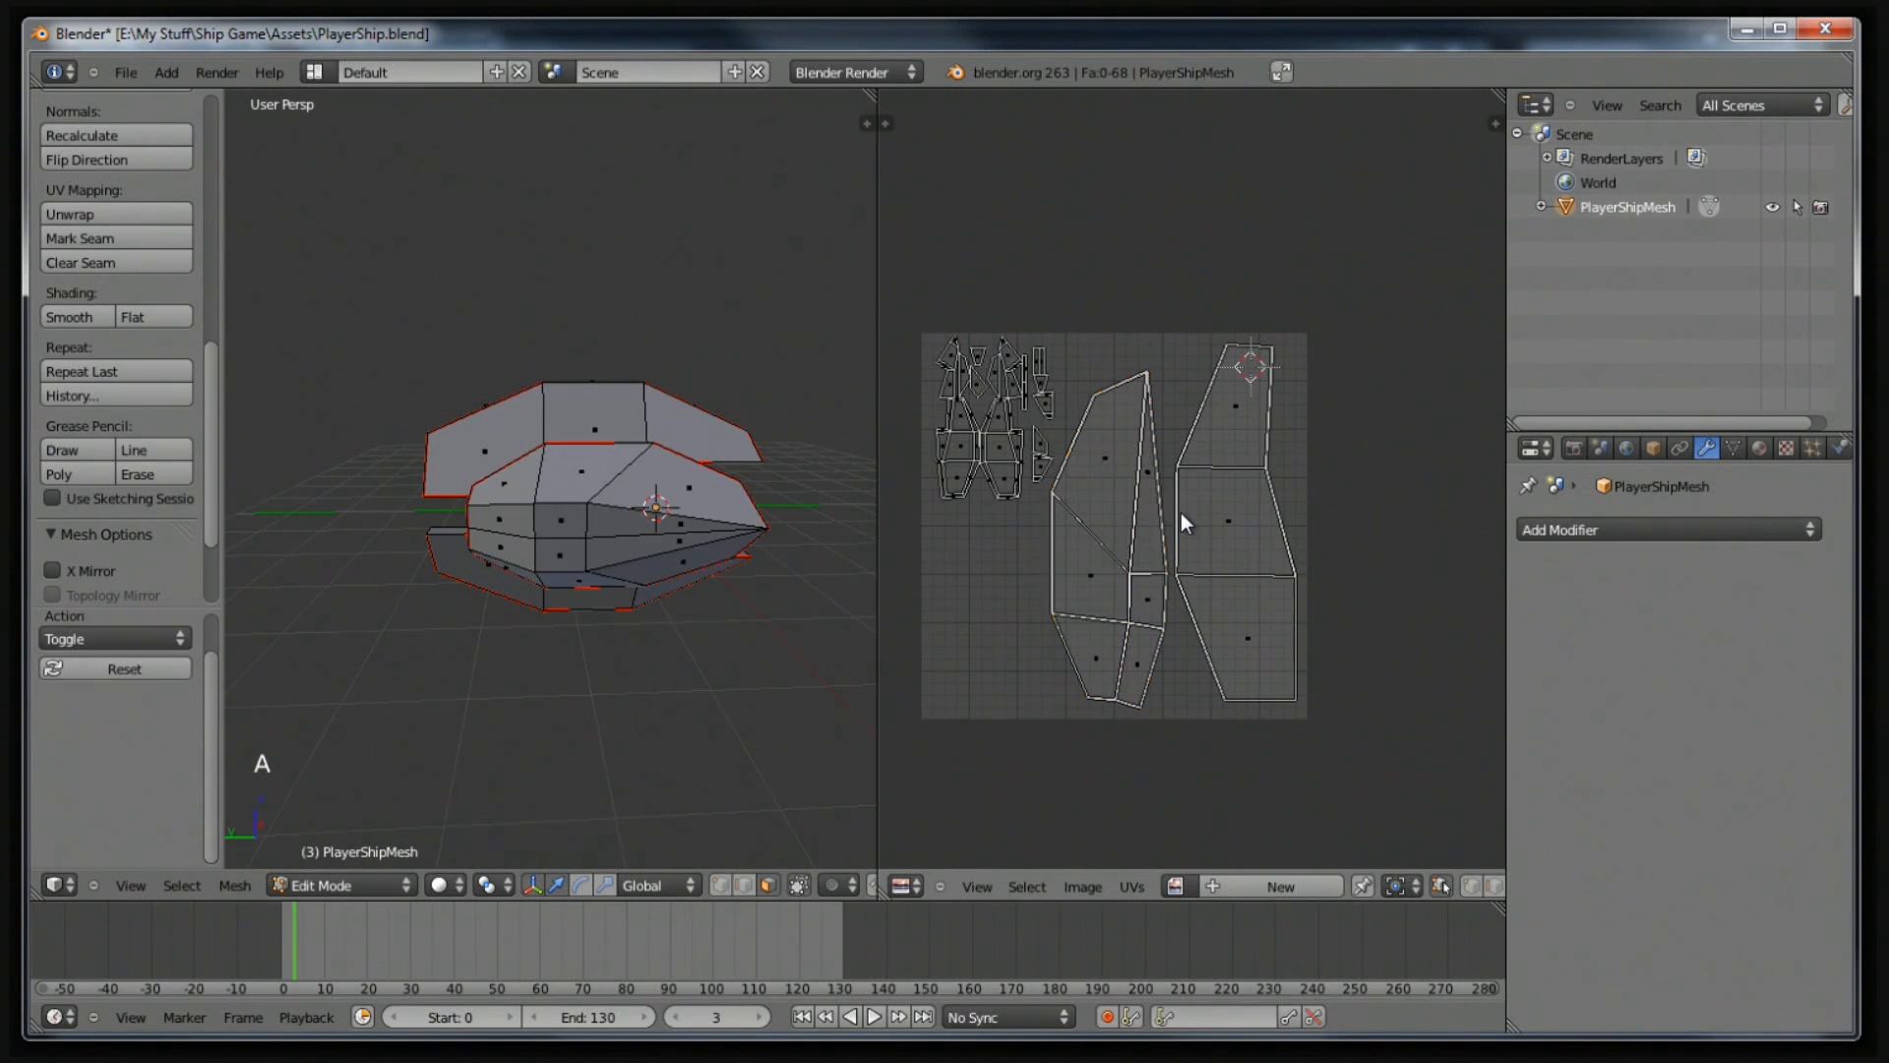
pyautogui.click(1132, 889)
pyautogui.click(1208, 310)
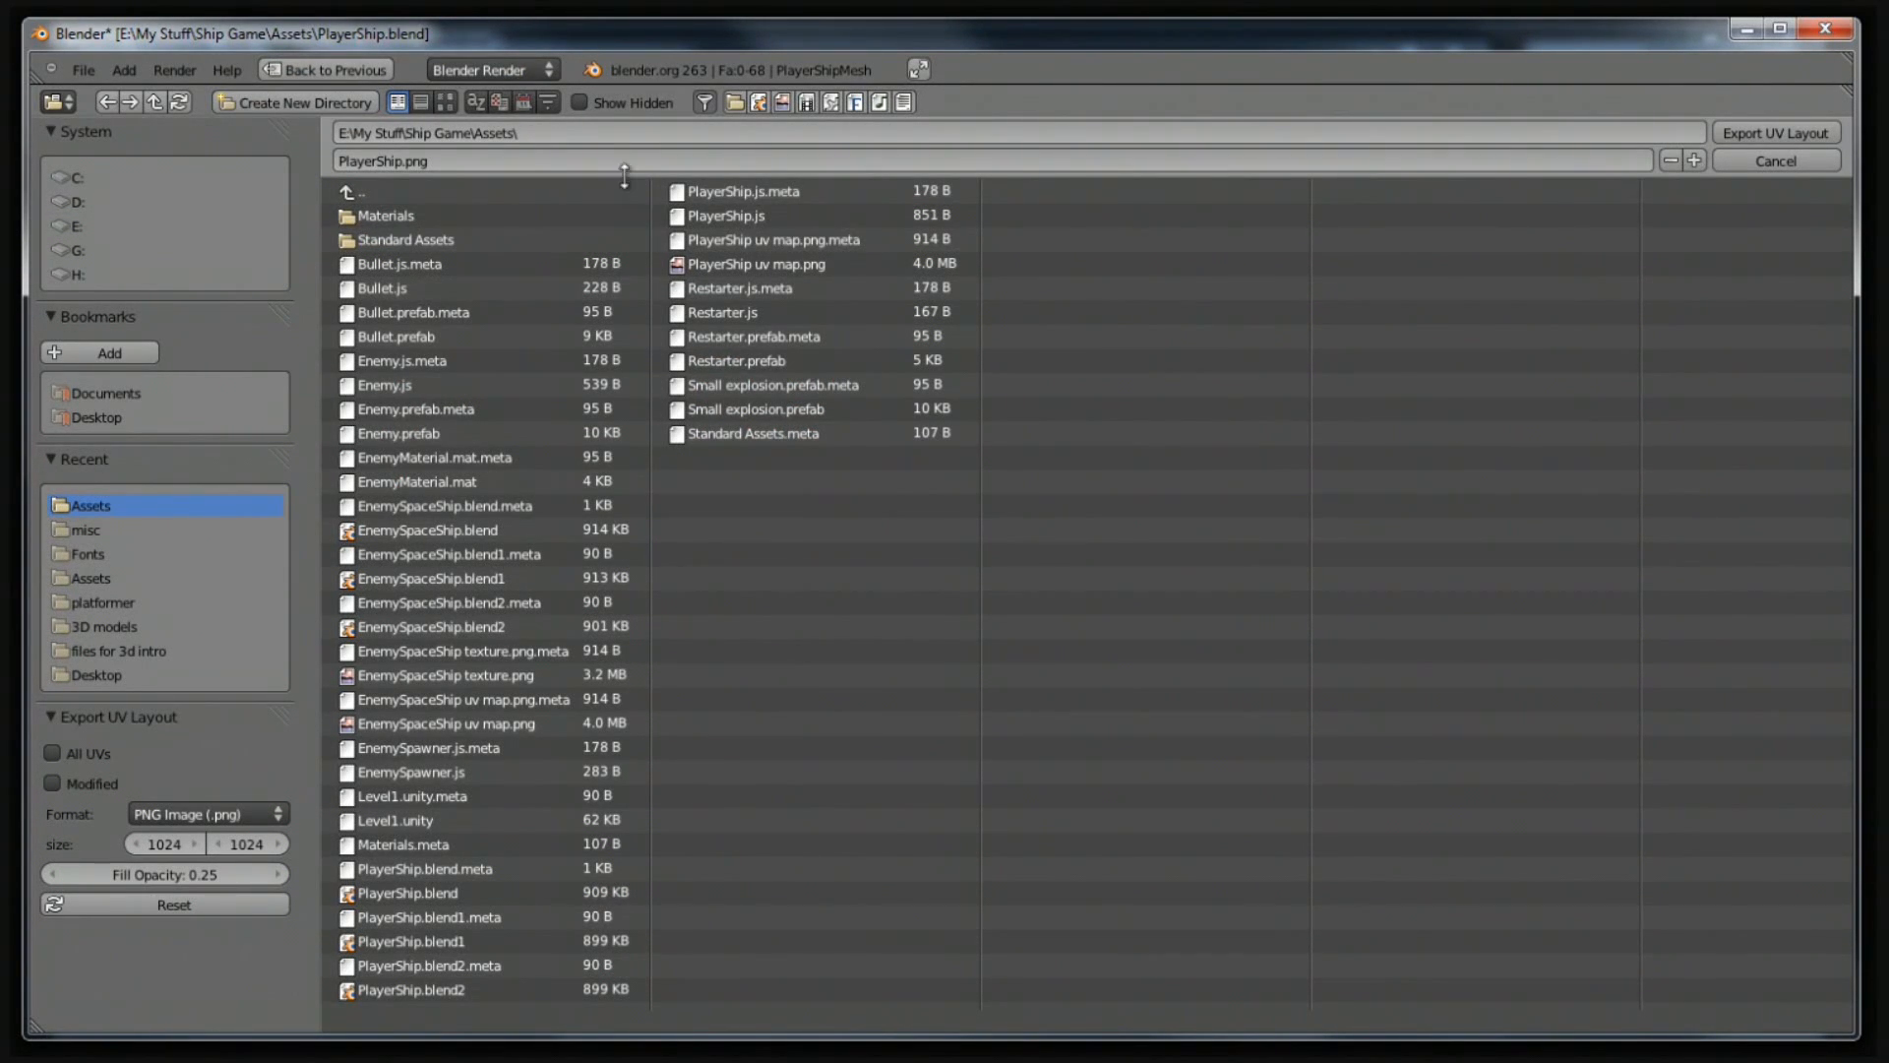
pyautogui.click(804, 272)
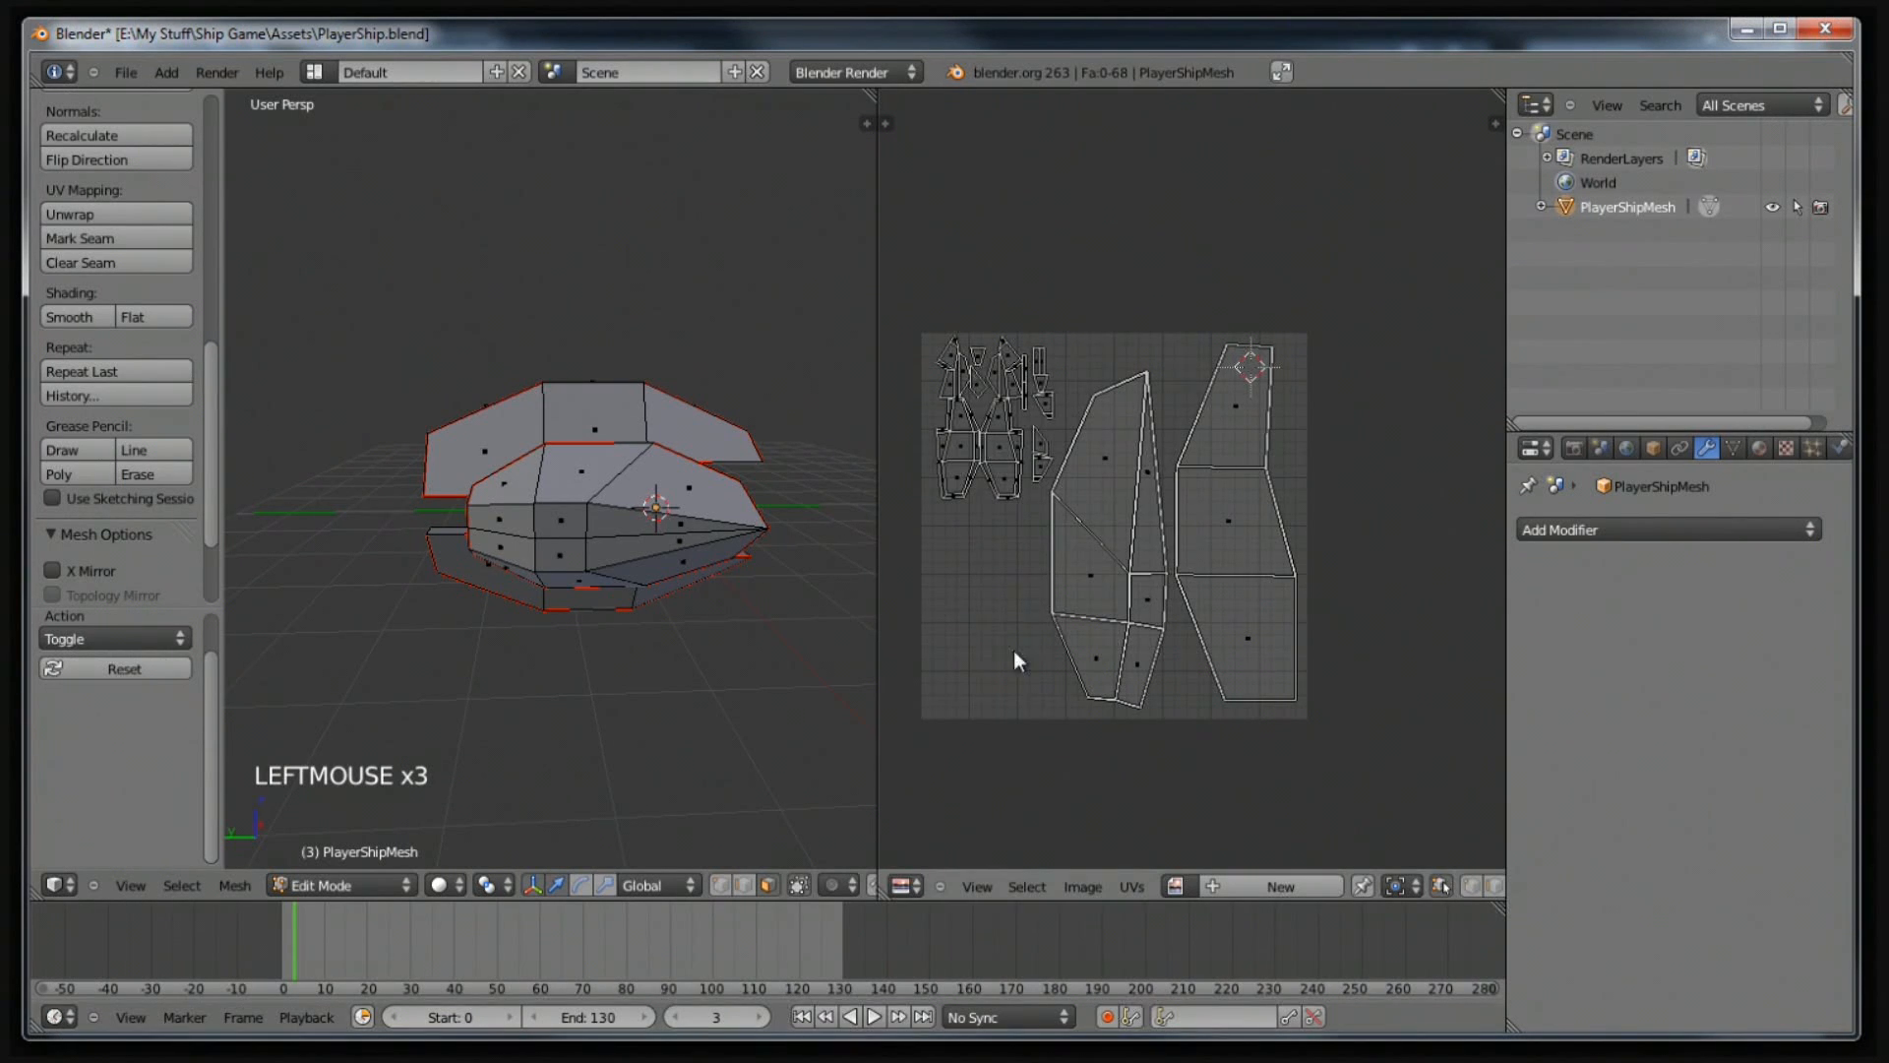
# Select all faces and export the complete UV layout over the existing "PlayerShip uv map.png".
pyautogui.press('a')
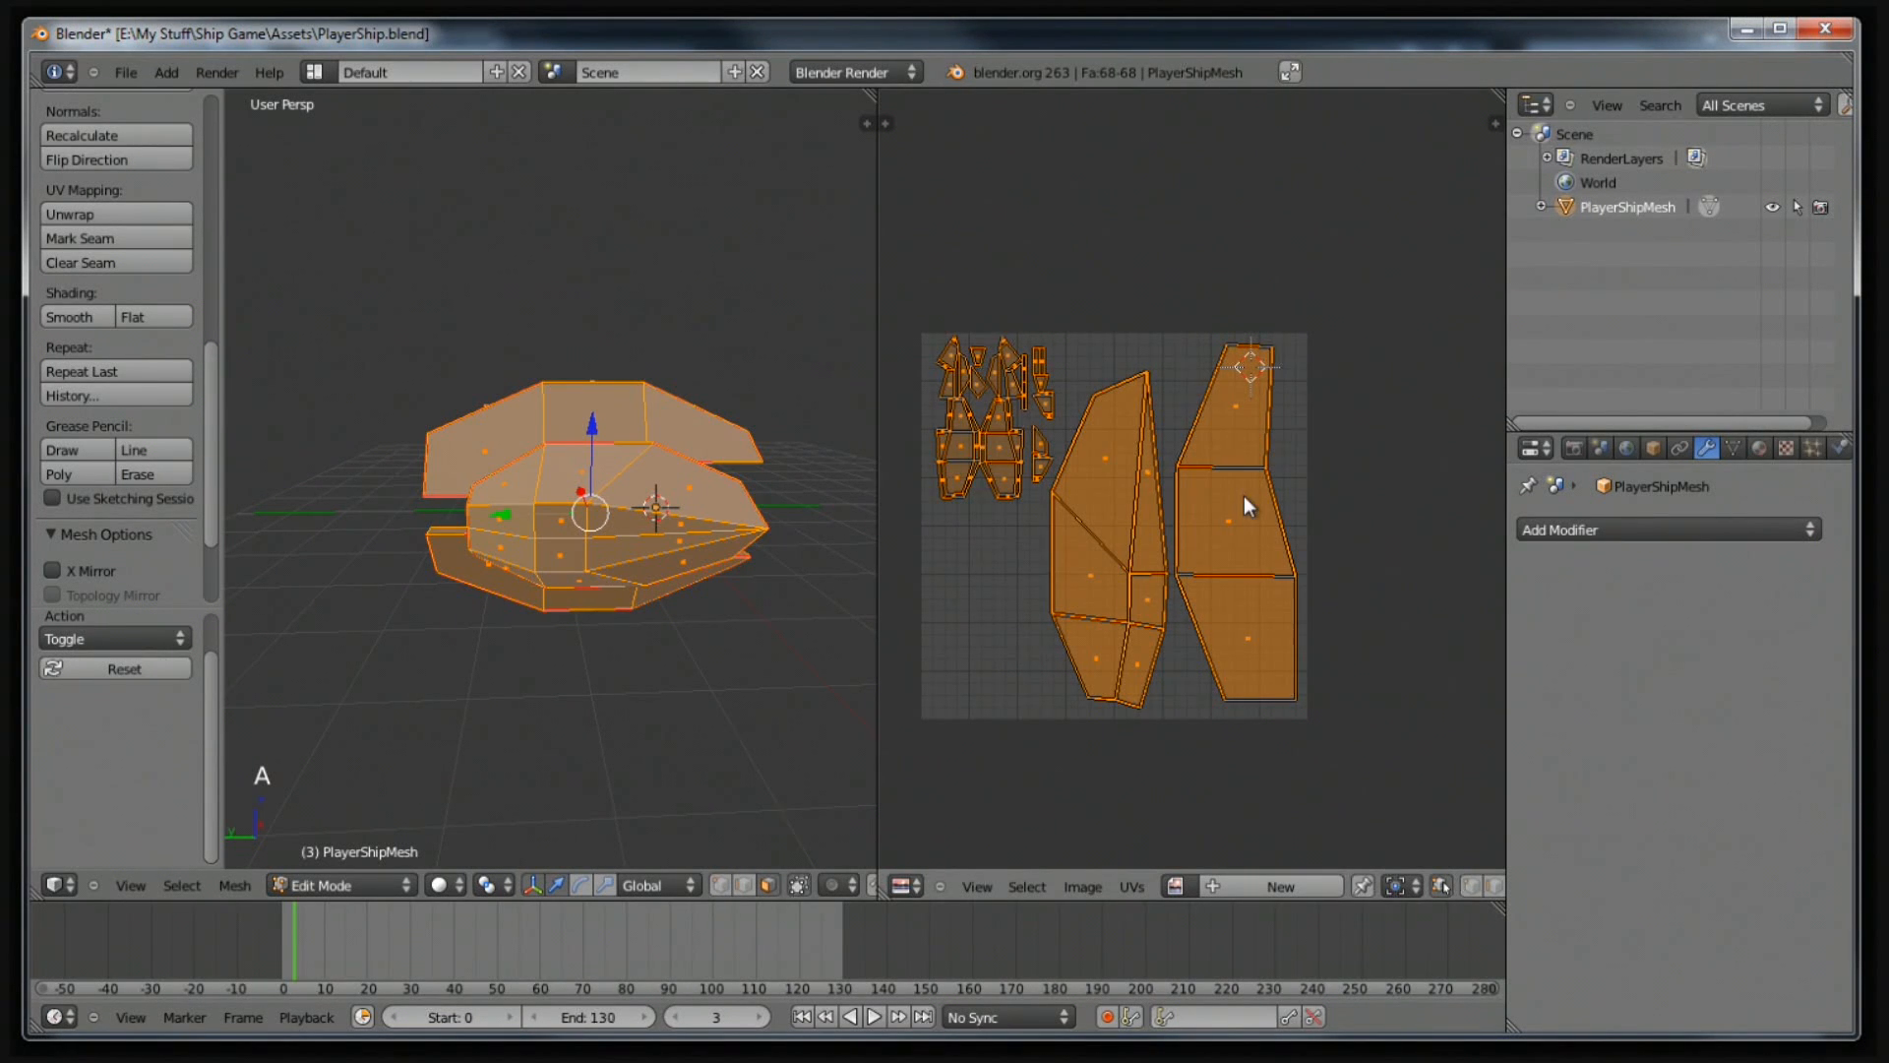
pyautogui.click(1131, 886)
pyautogui.click(1255, 311)
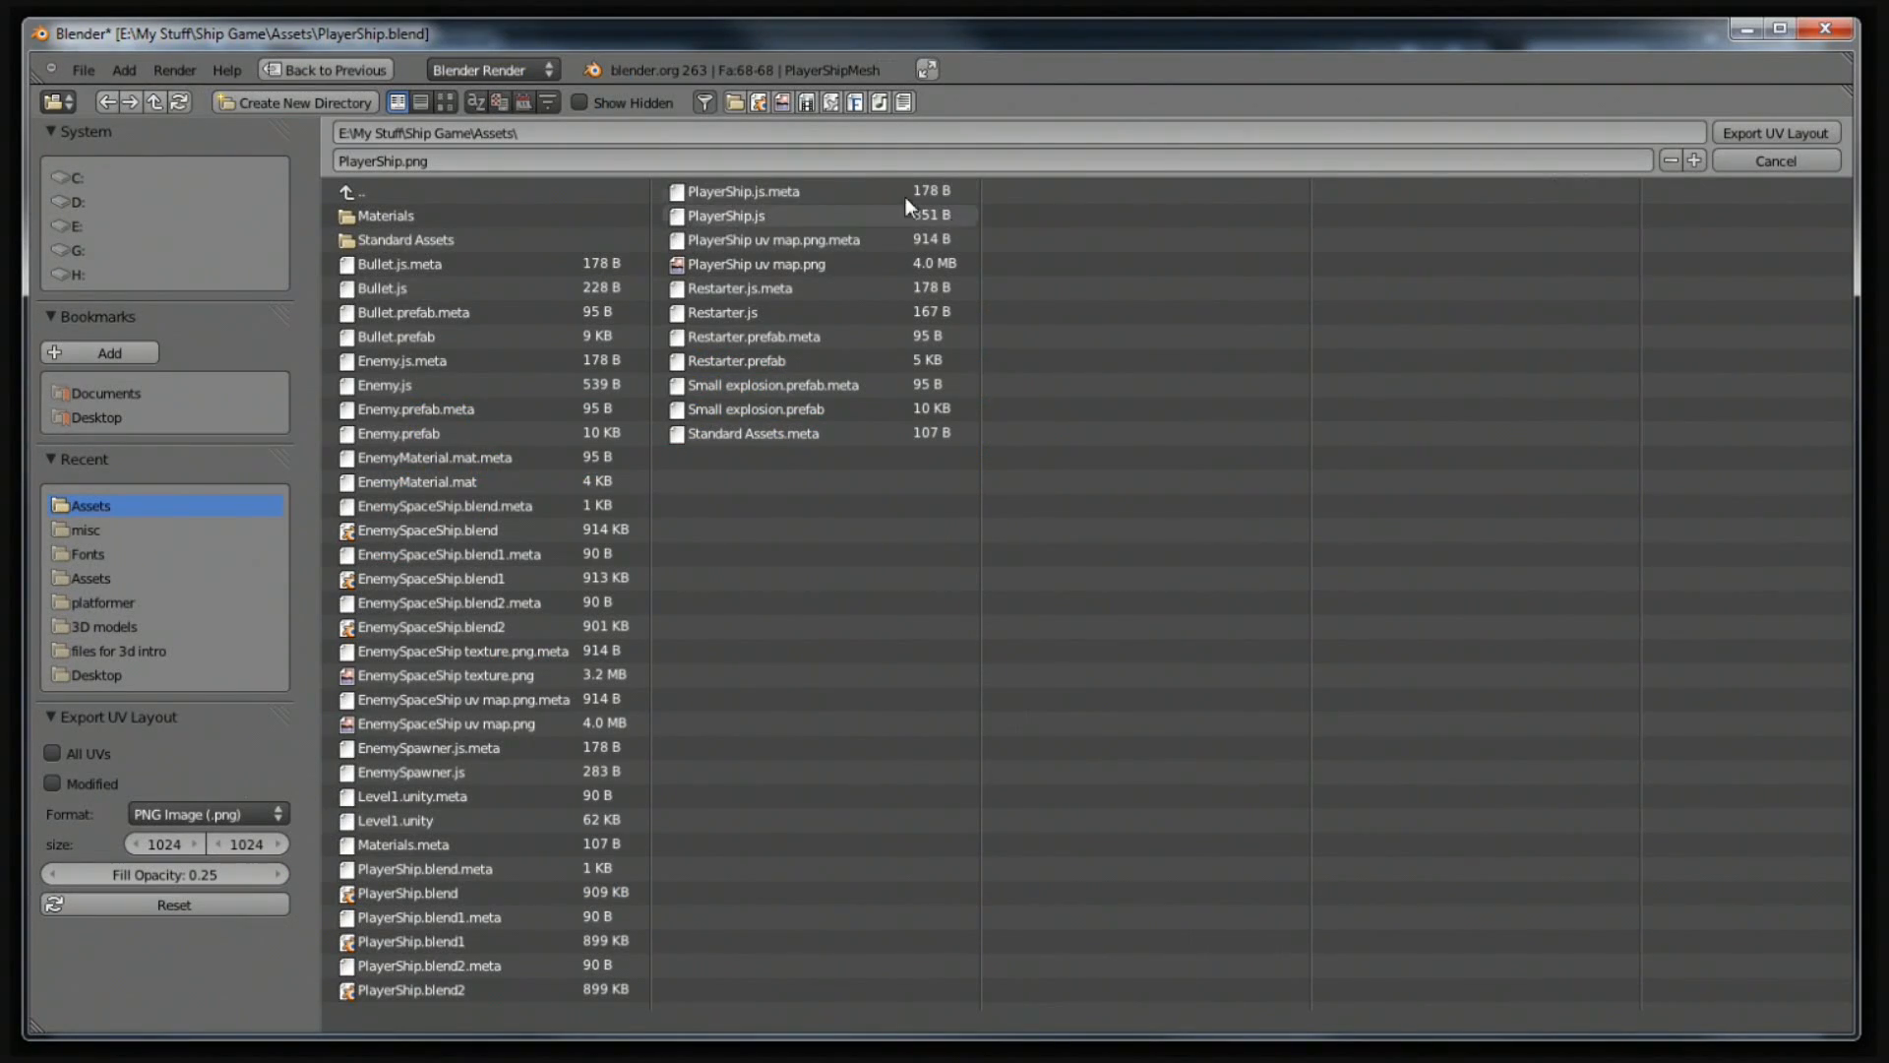
pyautogui.click(752, 266)
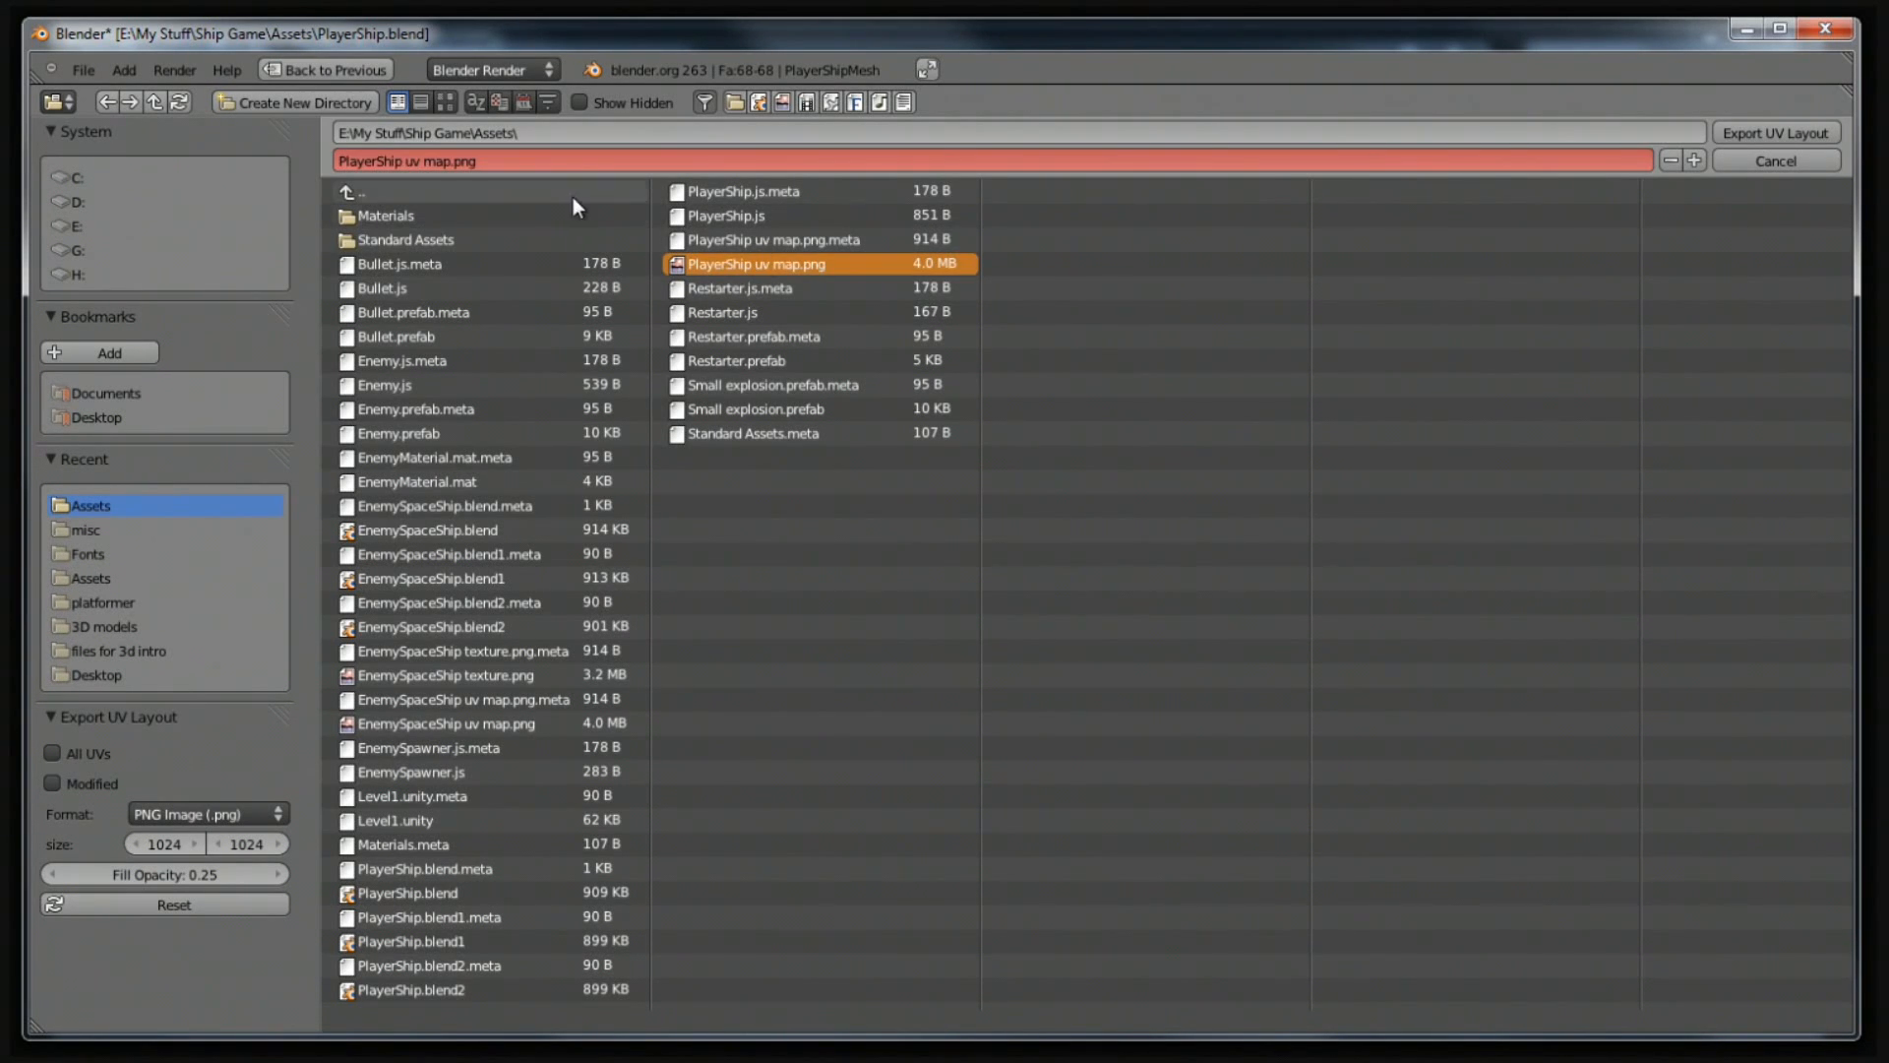
pyautogui.click(1748, 128)
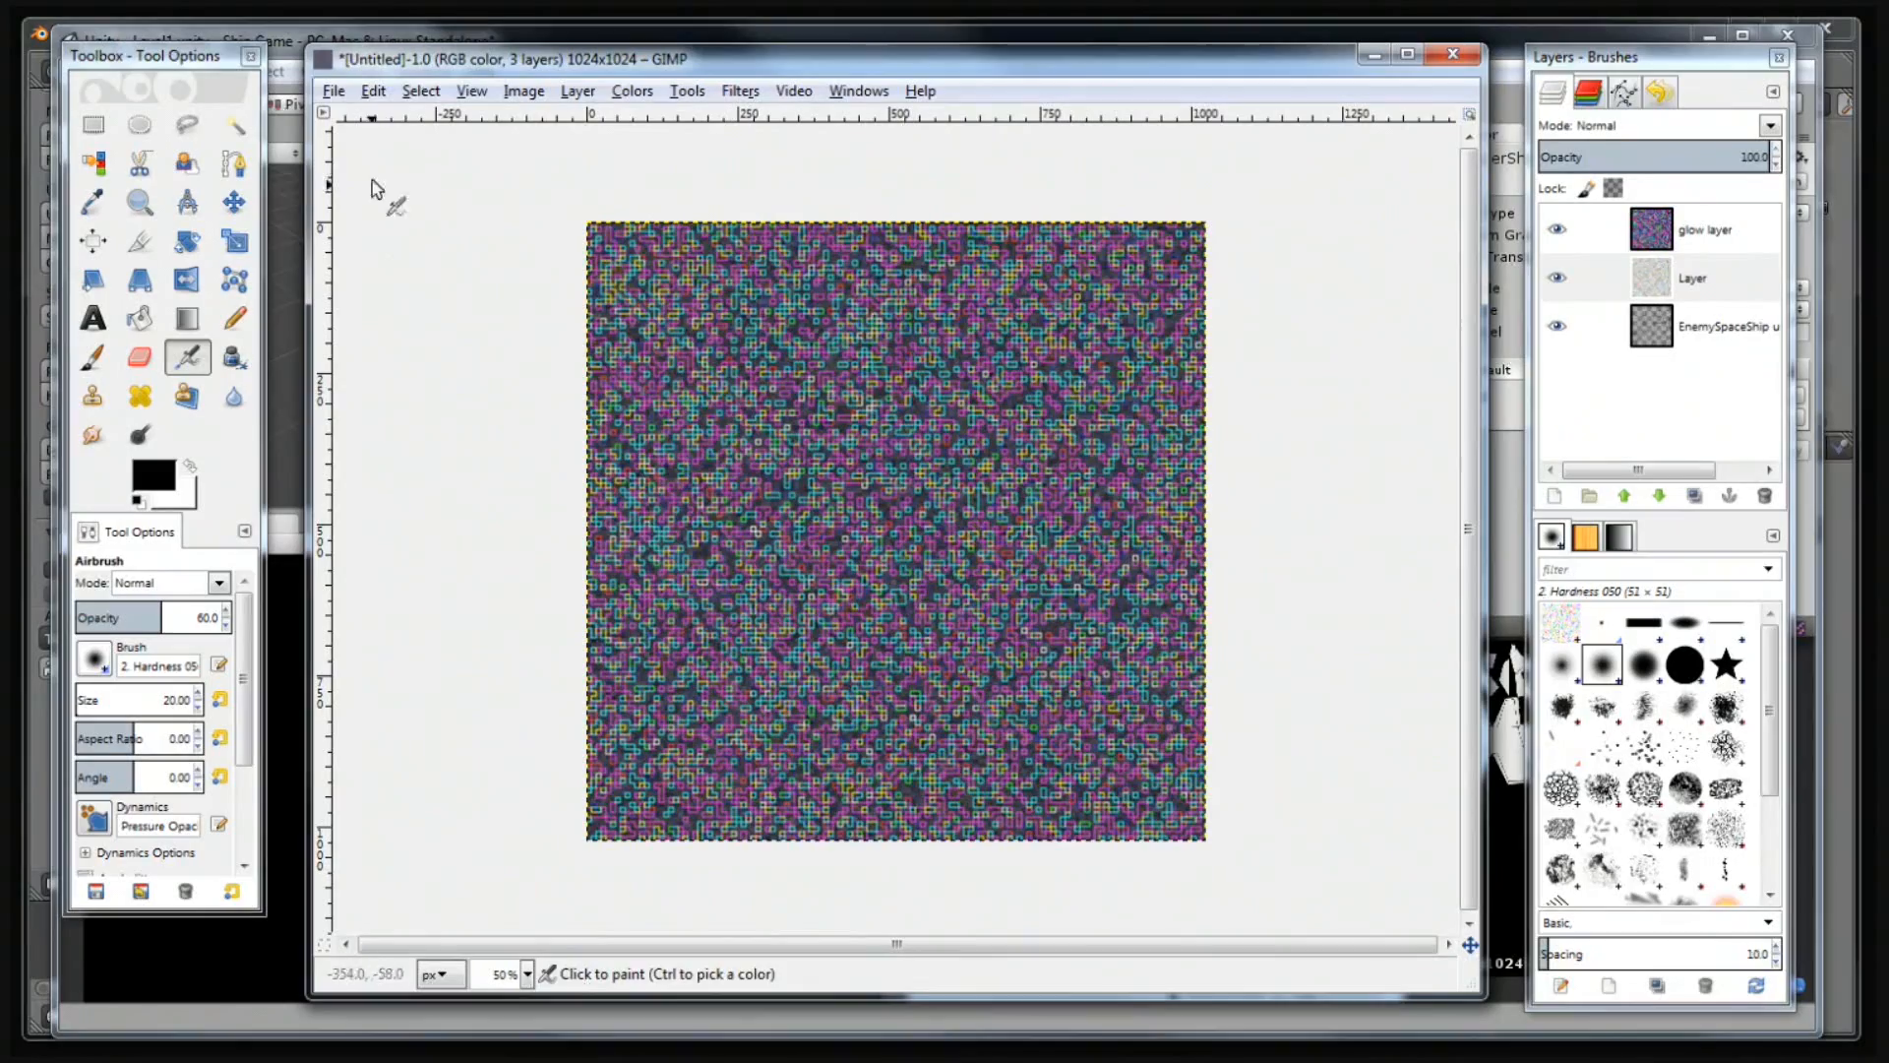
# Switch to GIMP and open "PlayerShip uv map.png" from the Assets folder.
pyautogui.click(334, 91)
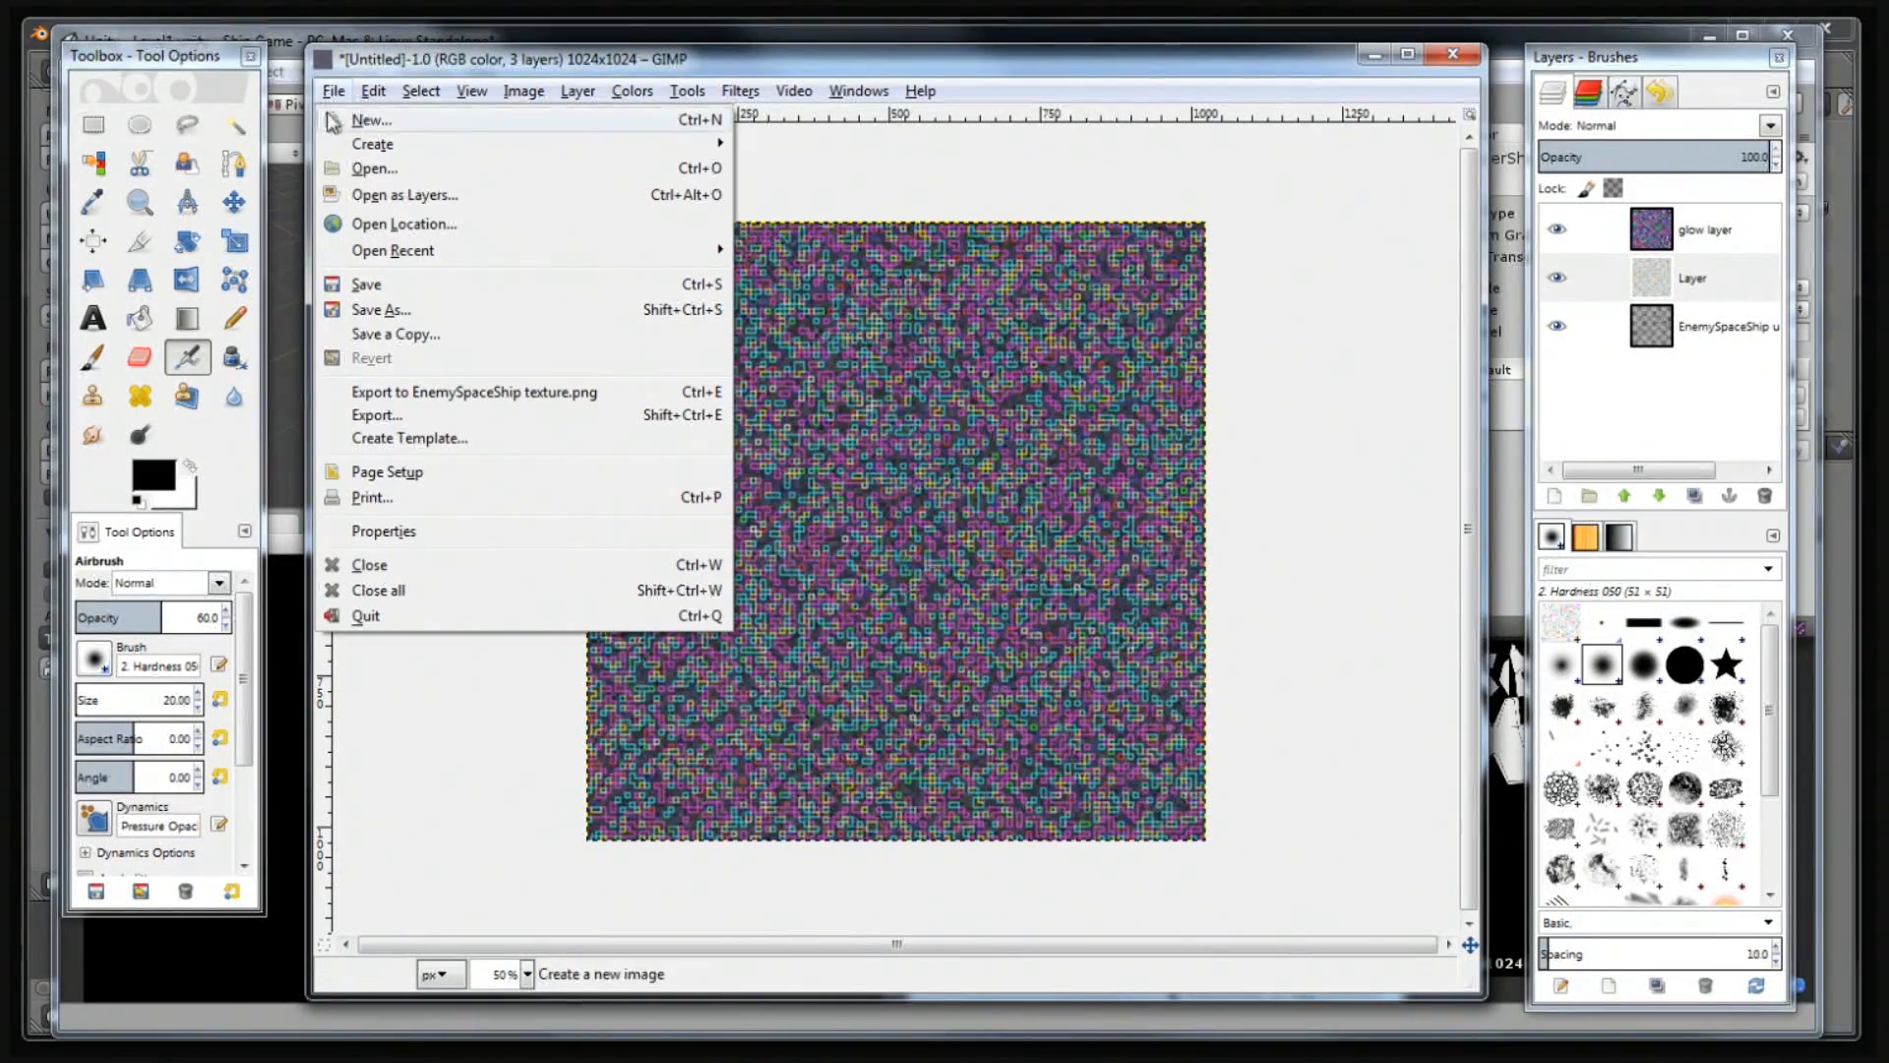
pyautogui.click(375, 168)
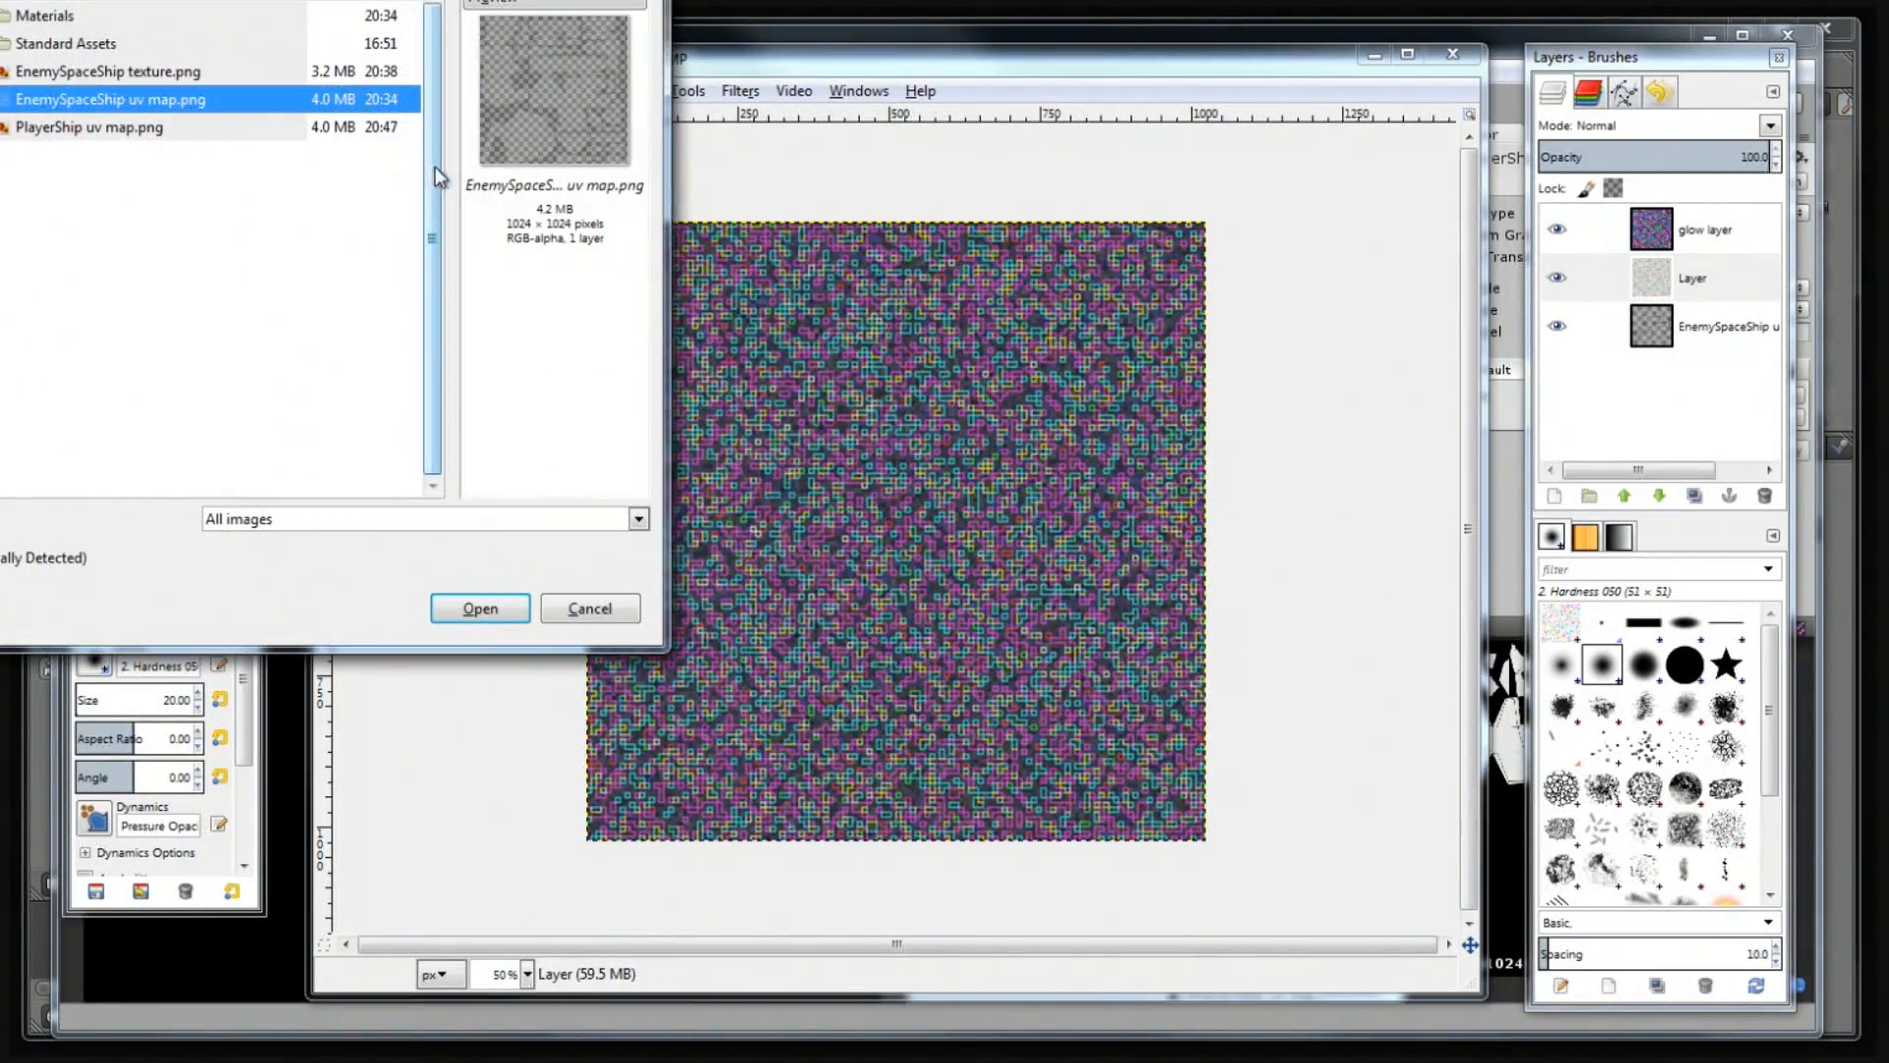
pyautogui.click(108, 131)
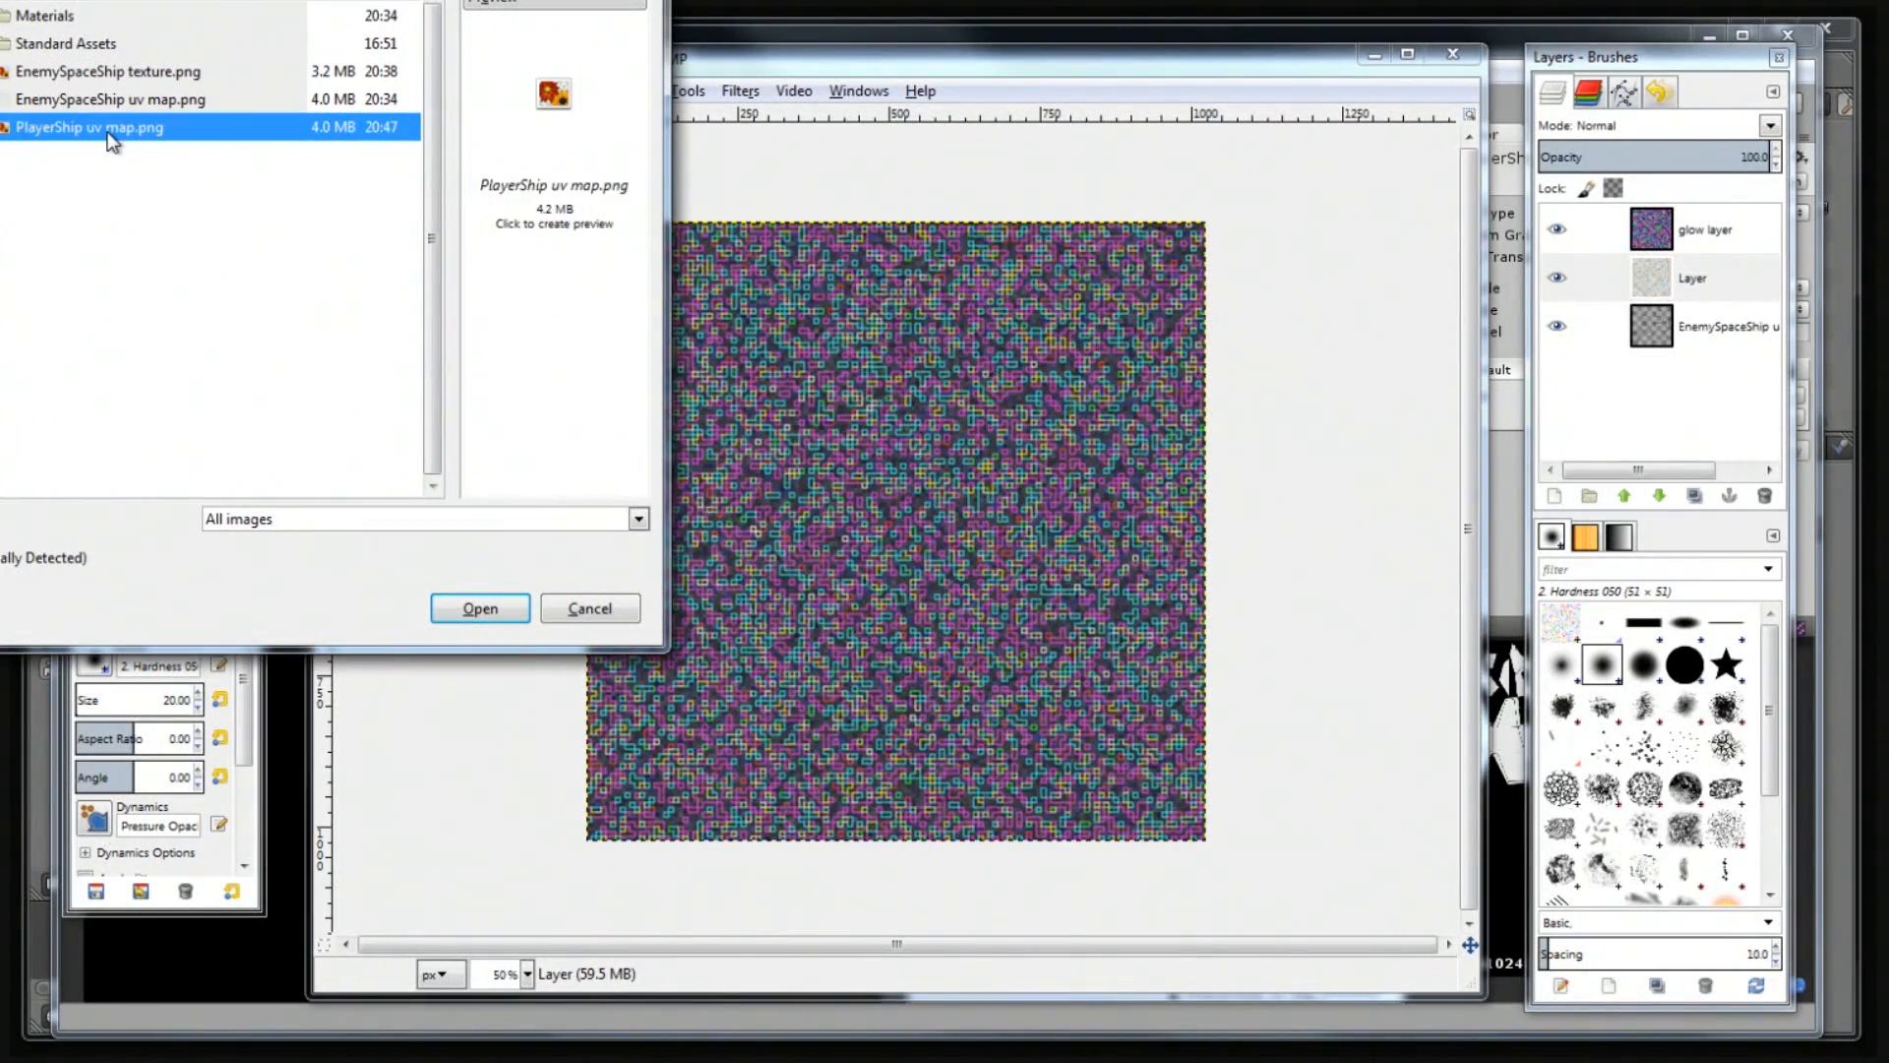
pyautogui.click(484, 609)
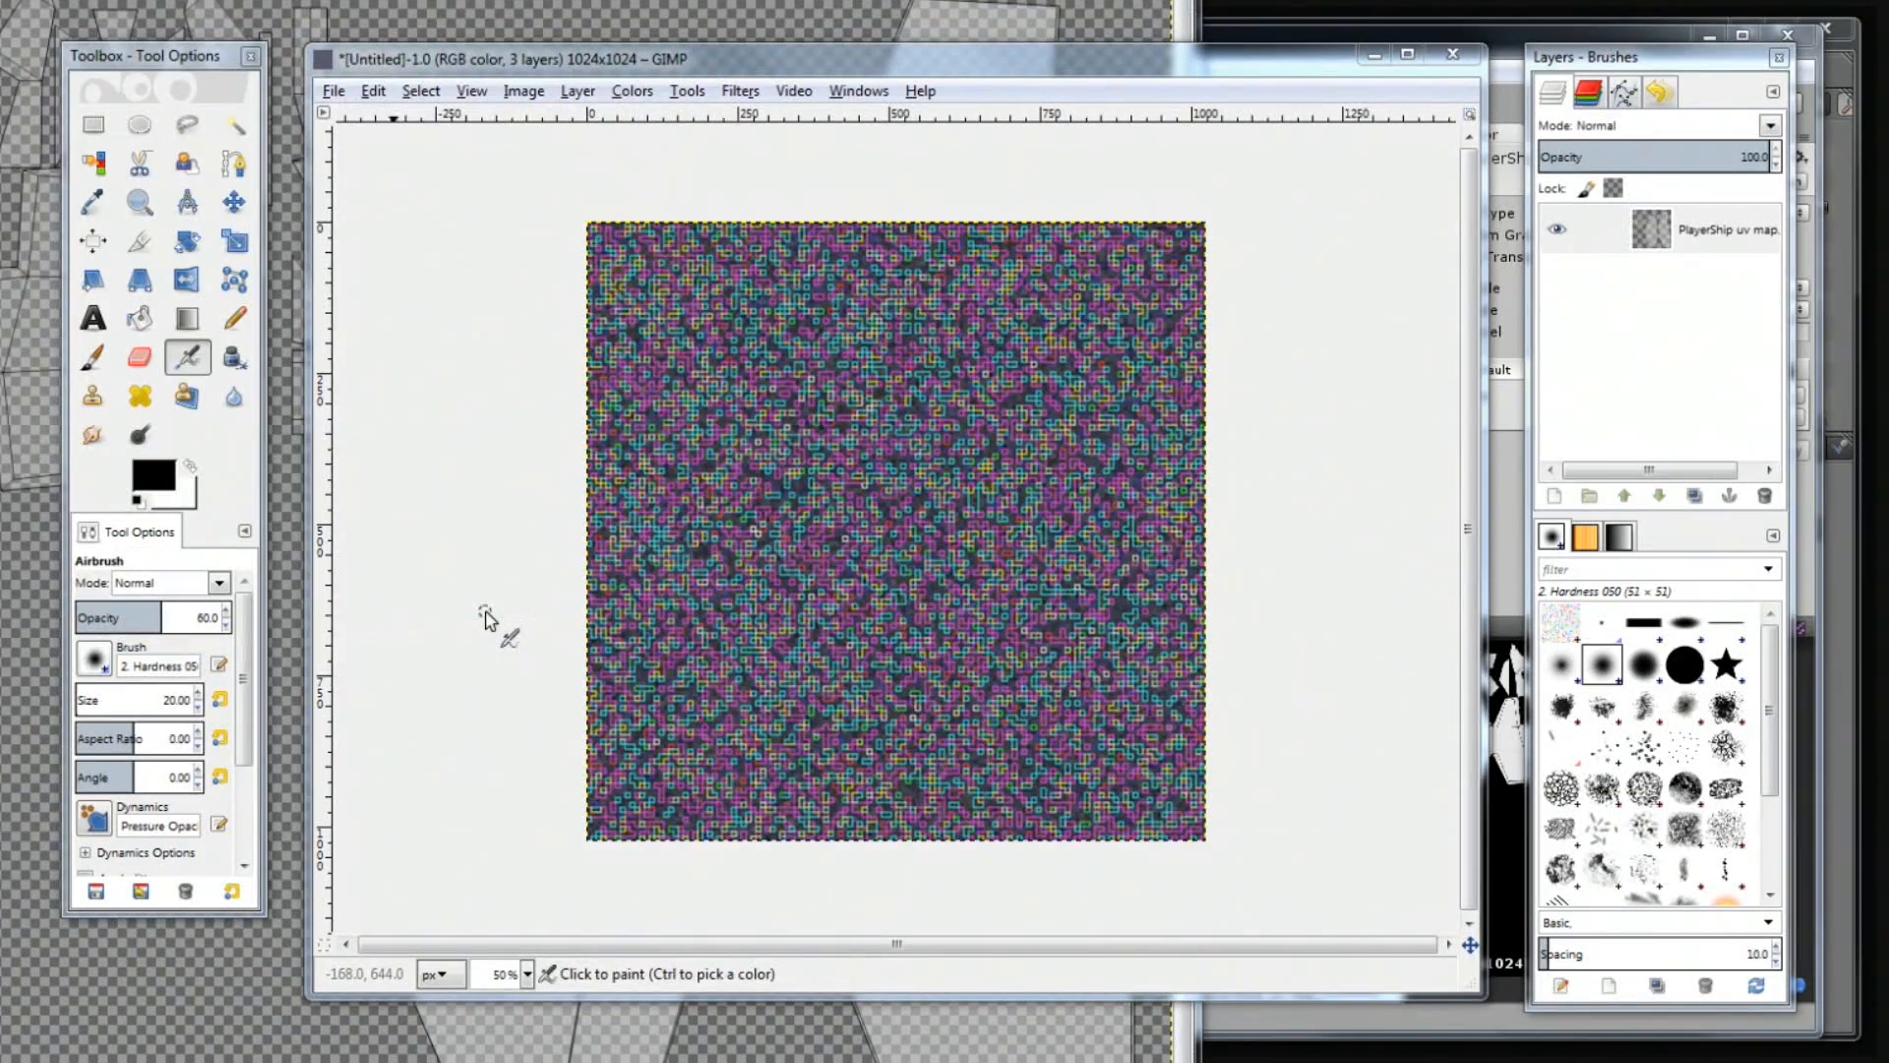
# Close the untitled enemy ship texture image without saving and set the PlayerShip uv map image to 50% zoom.
pyautogui.click(1453, 54)
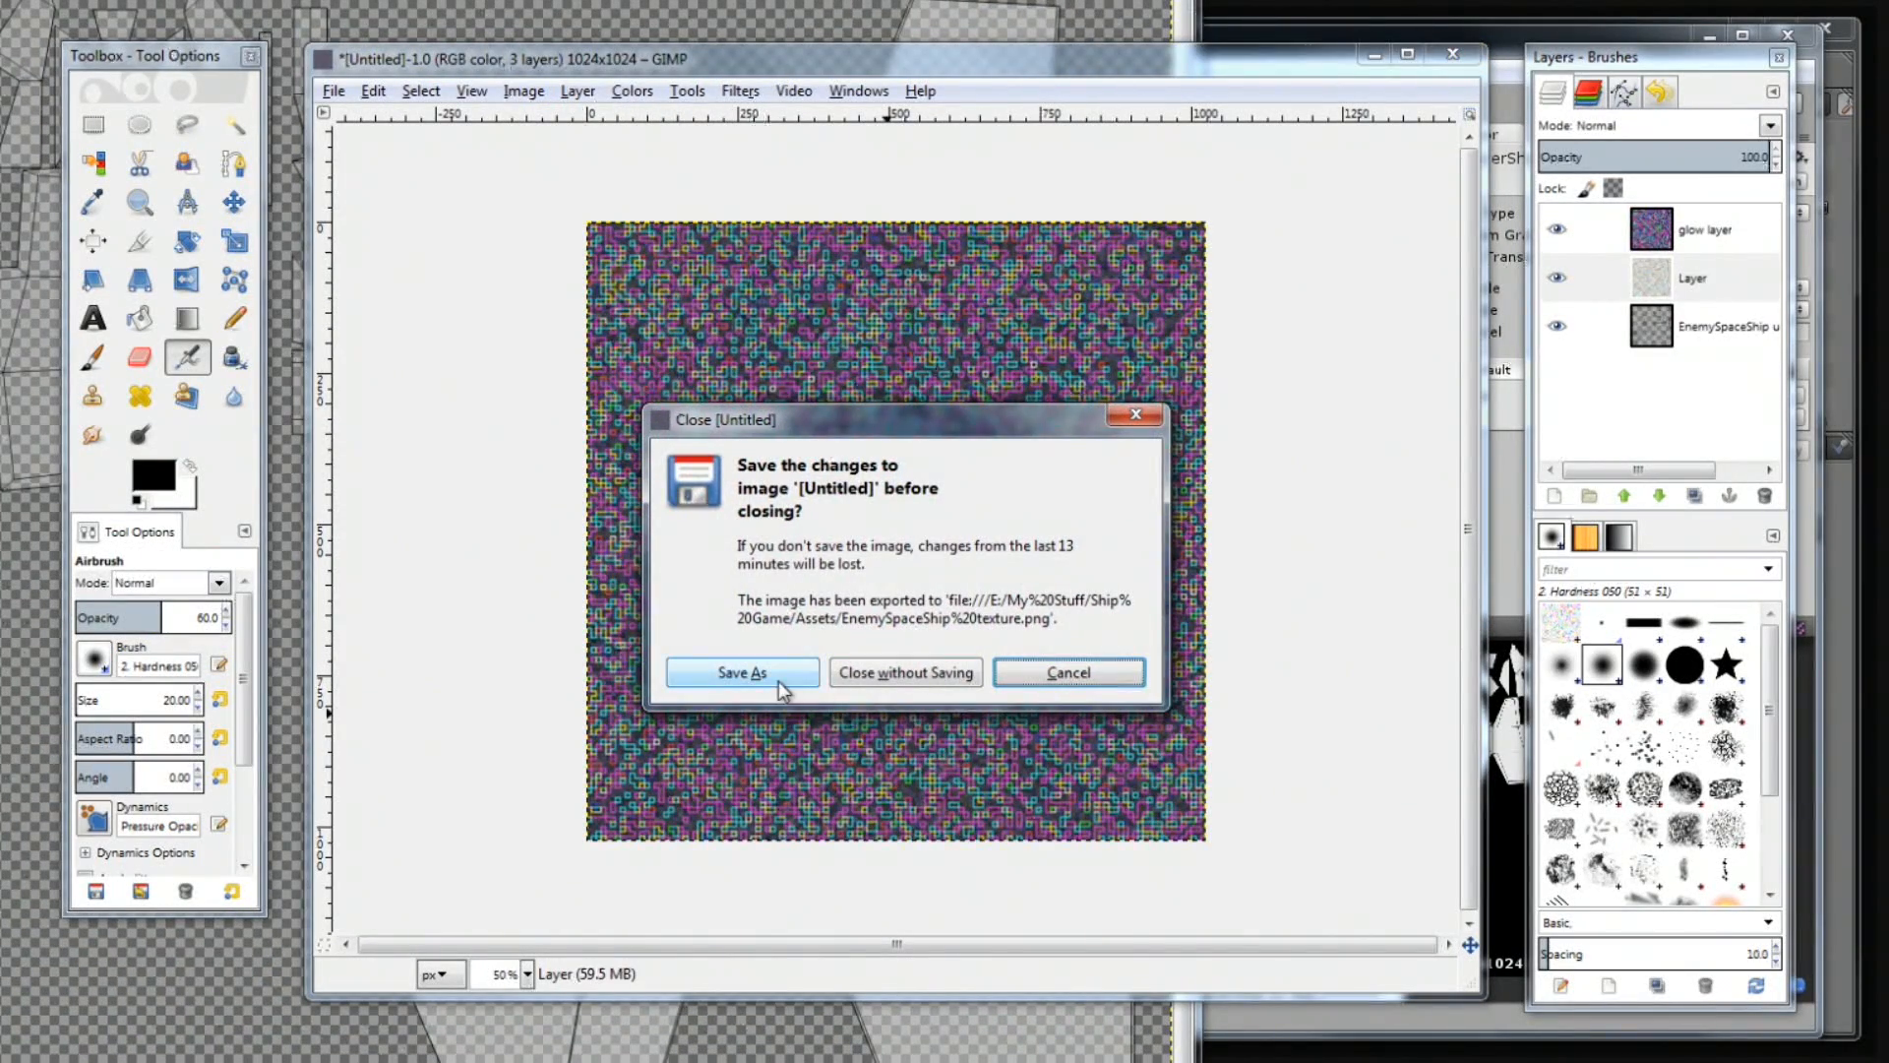
pyautogui.click(875, 673)
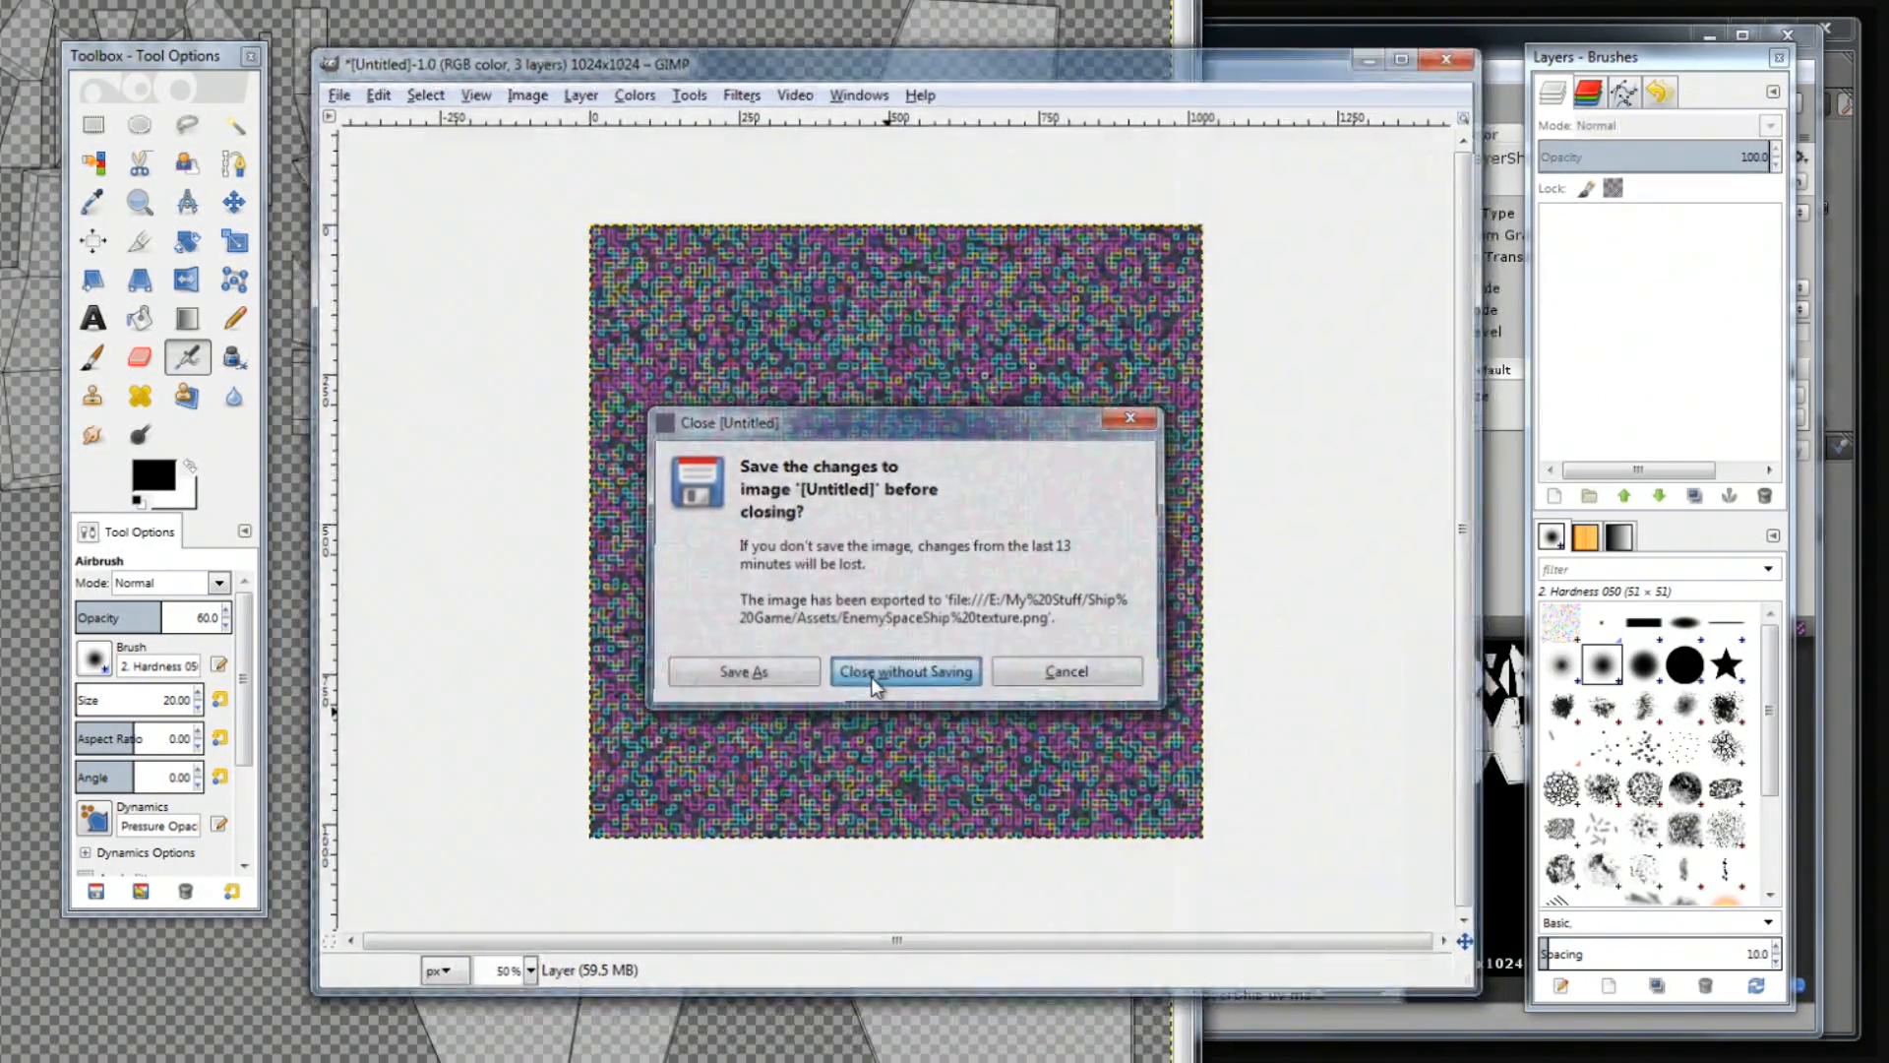
pyautogui.moveTo(630, 15); pyautogui.dragTo(1023, 425)
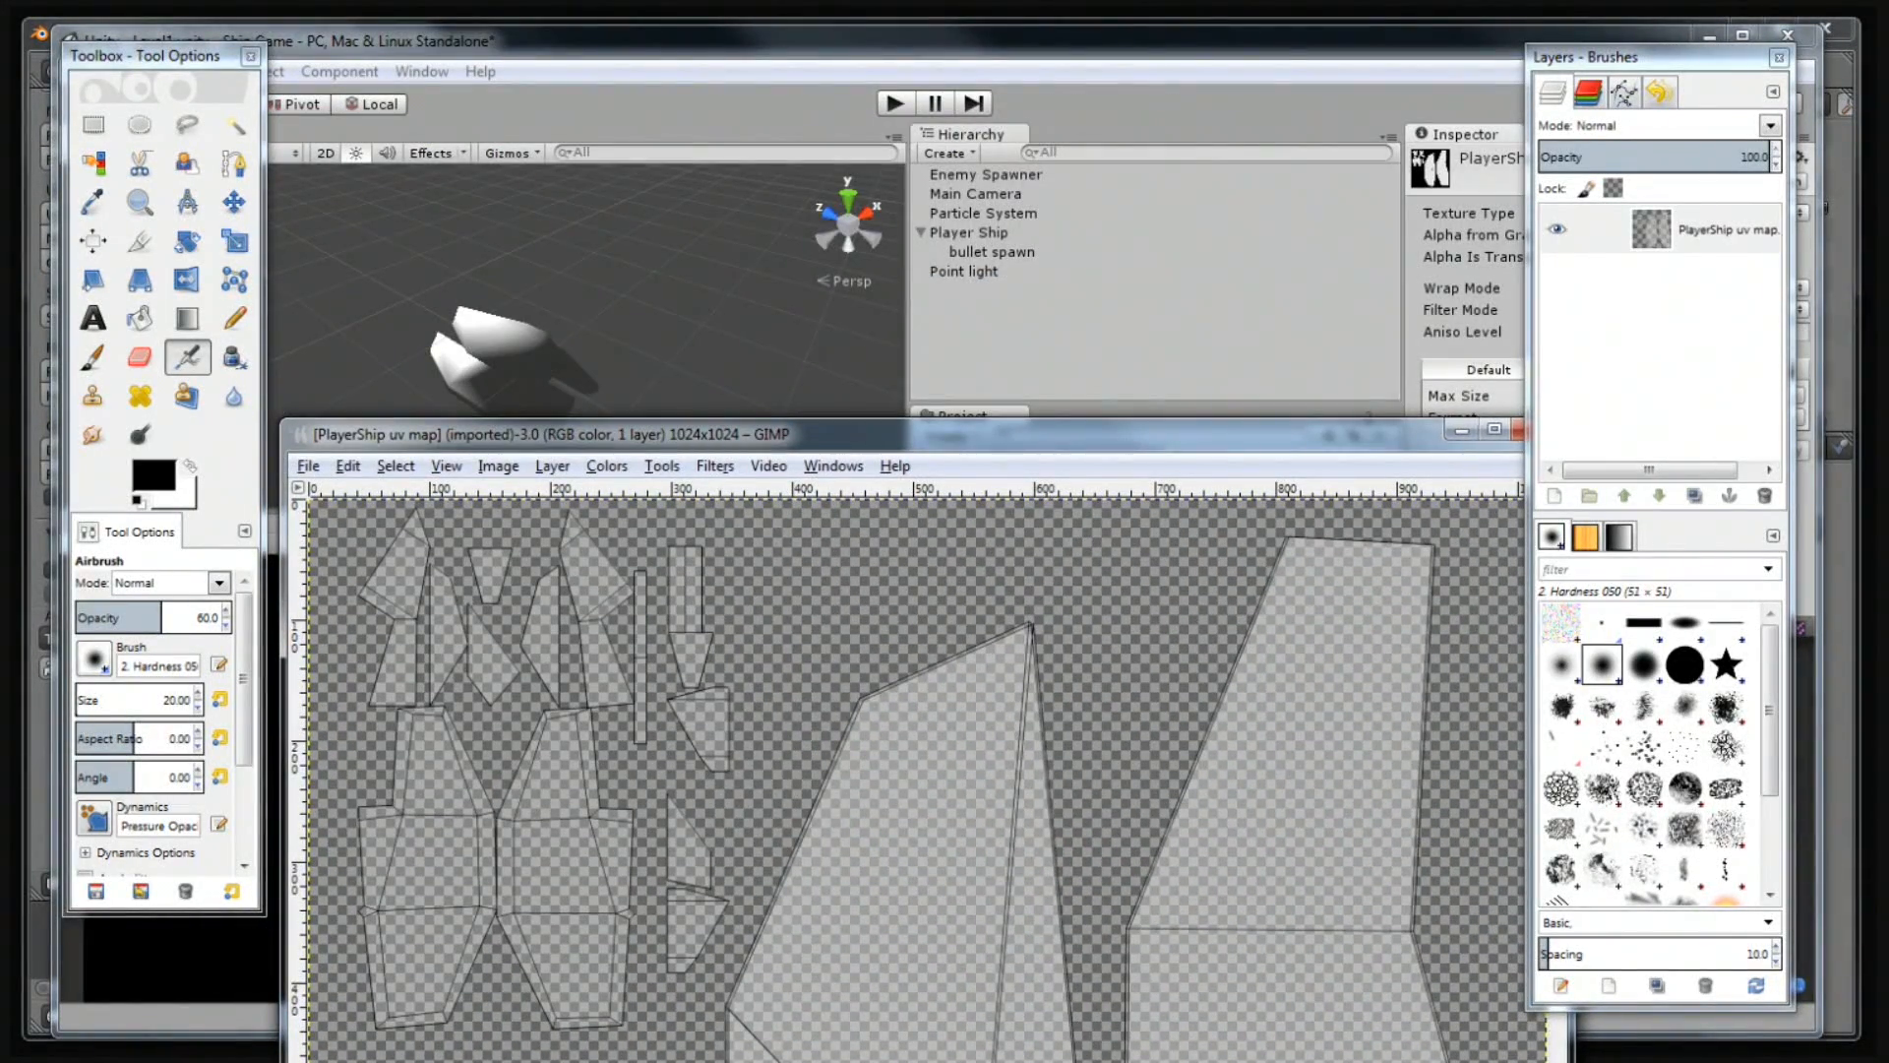
pyautogui.moveTo(1573, 1033); pyautogui.dragTo(1388, 1033)
pyautogui.moveTo(1062, 438); pyautogui.dragTo(1094, 34)
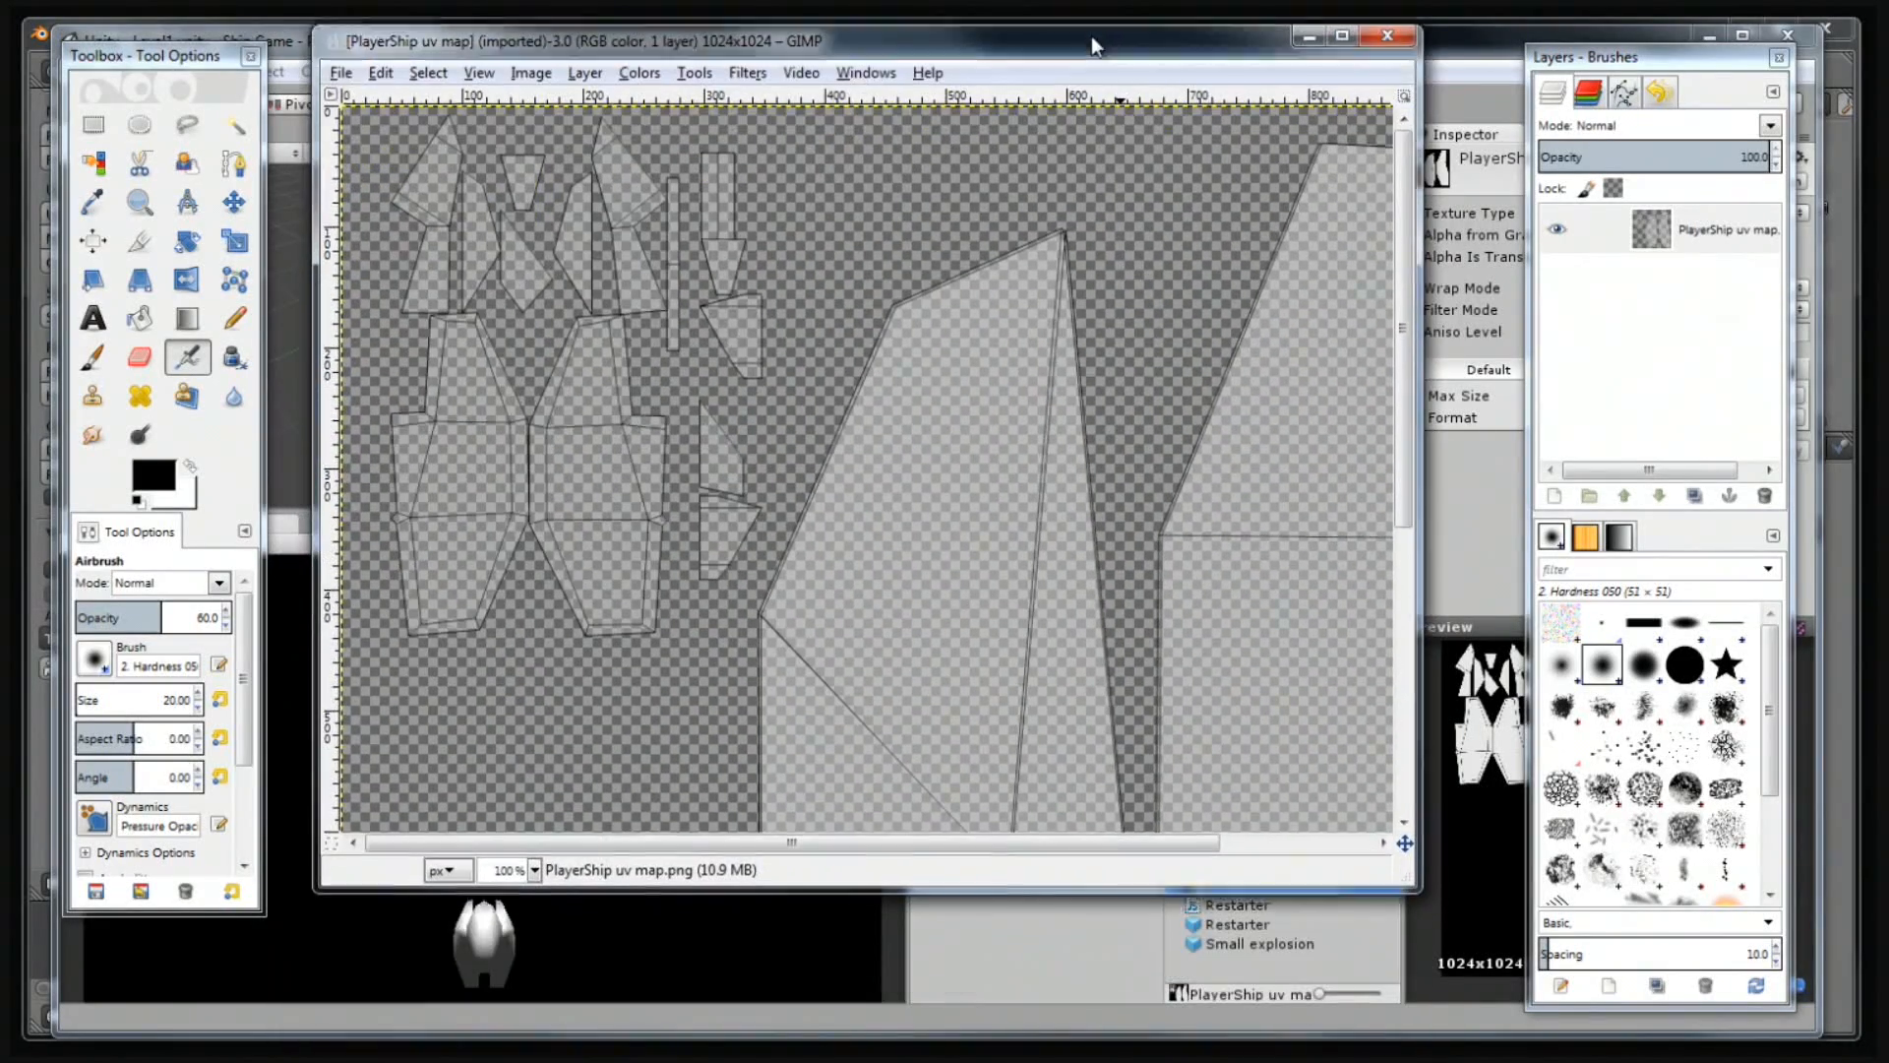
pyautogui.click(534, 859)
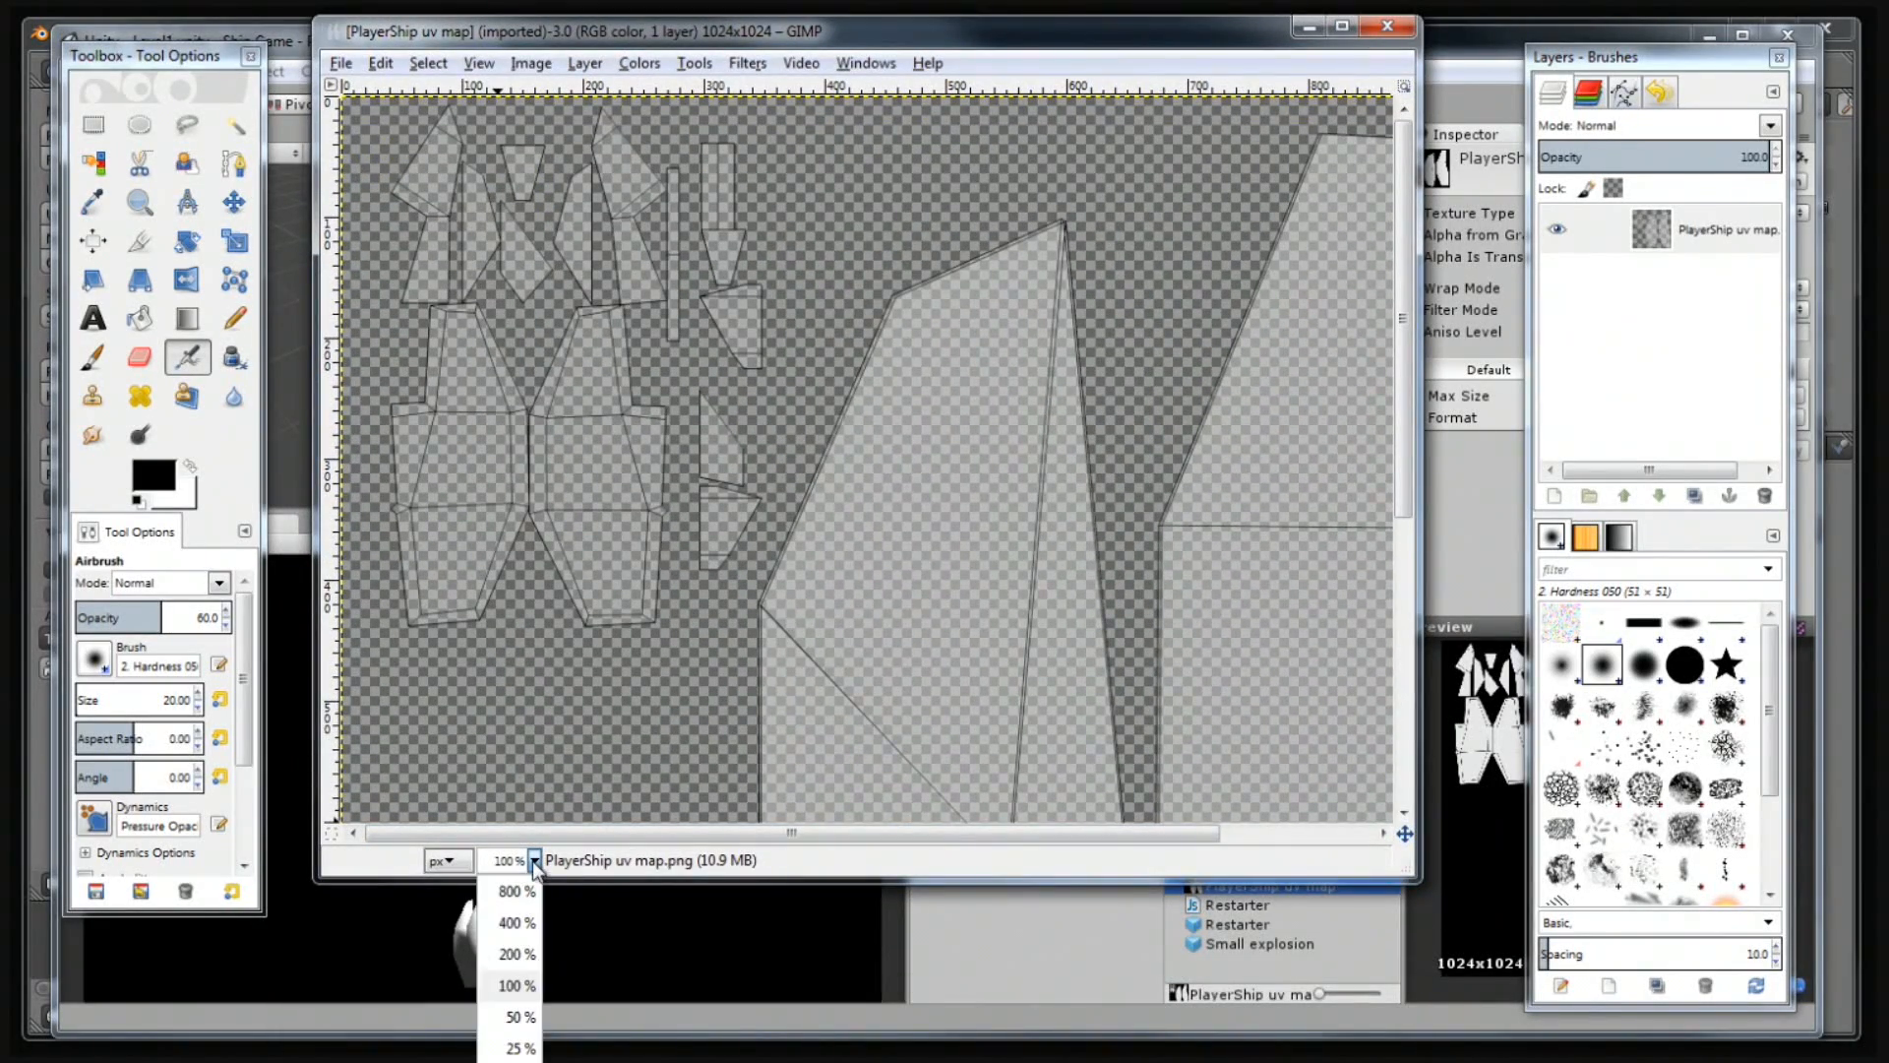
pyautogui.click(521, 1016)
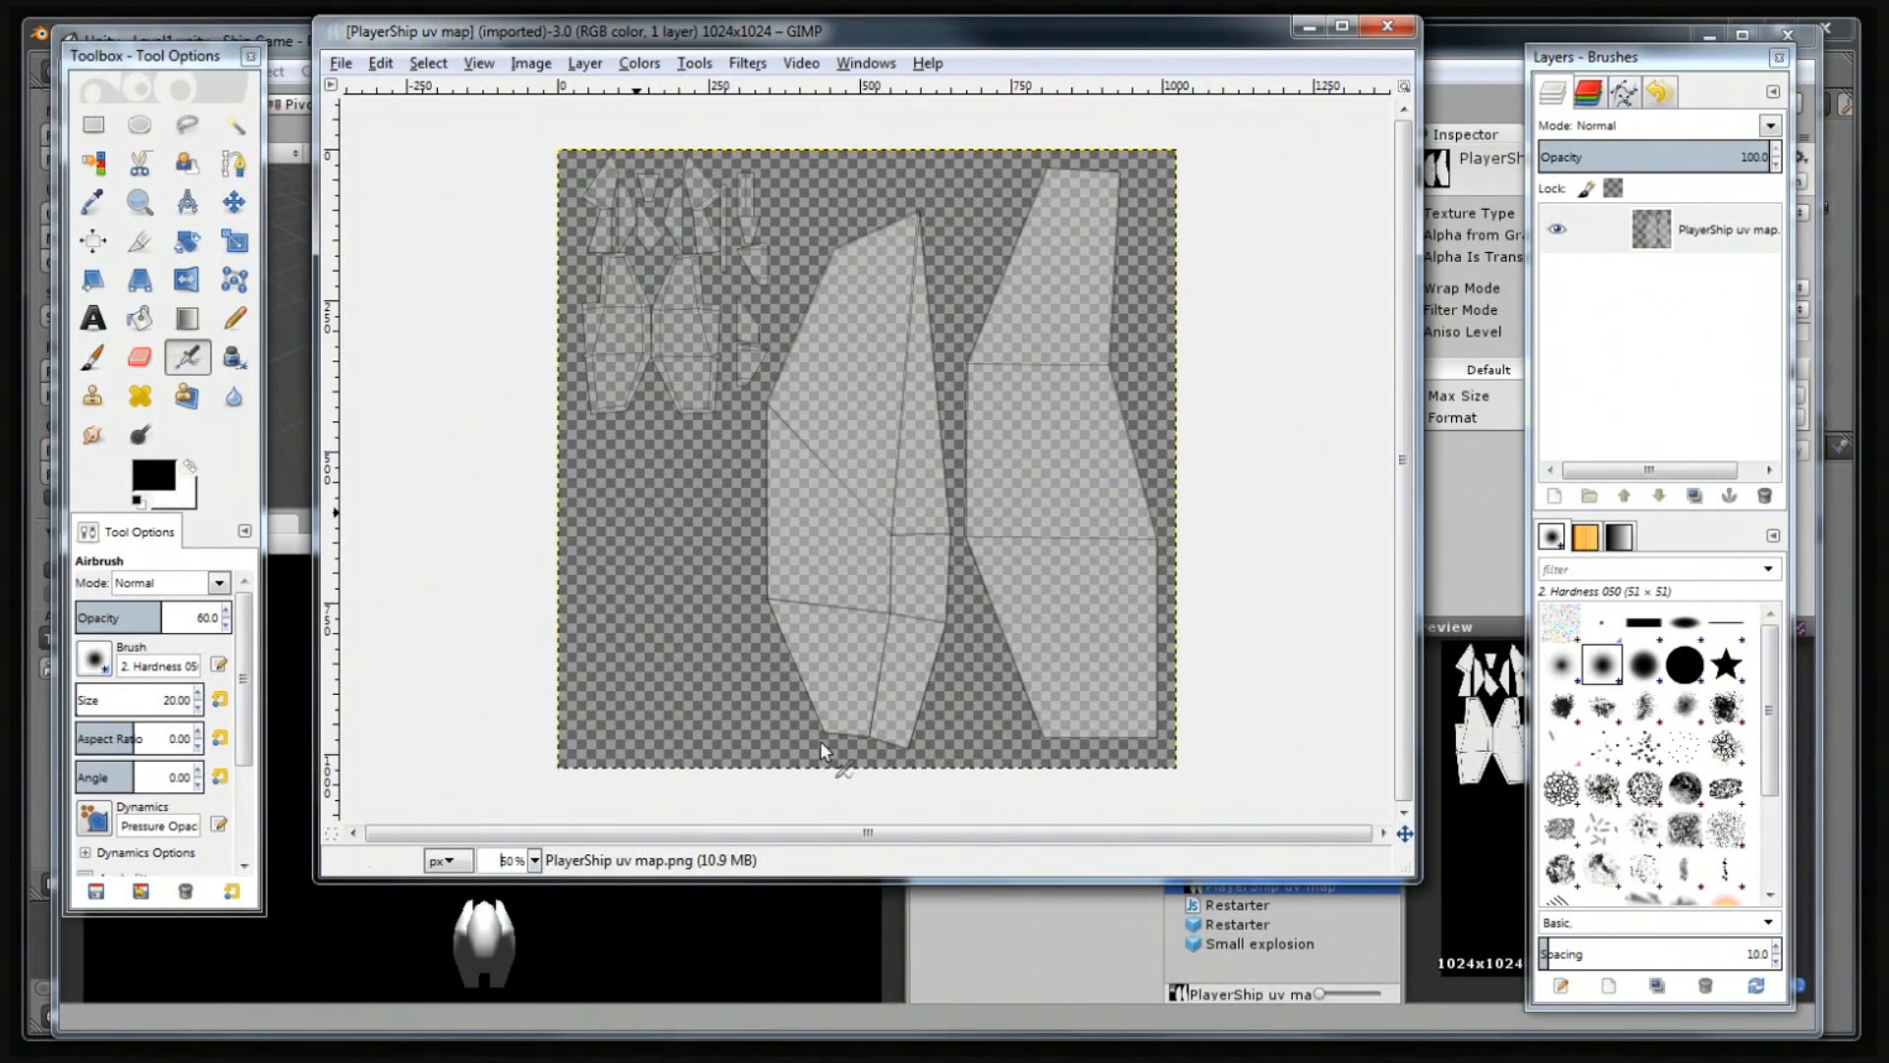
# Add a new transparent 1024 × 1024 layer above the PlayerShip uv map layer.
pyautogui.click(1555, 498)
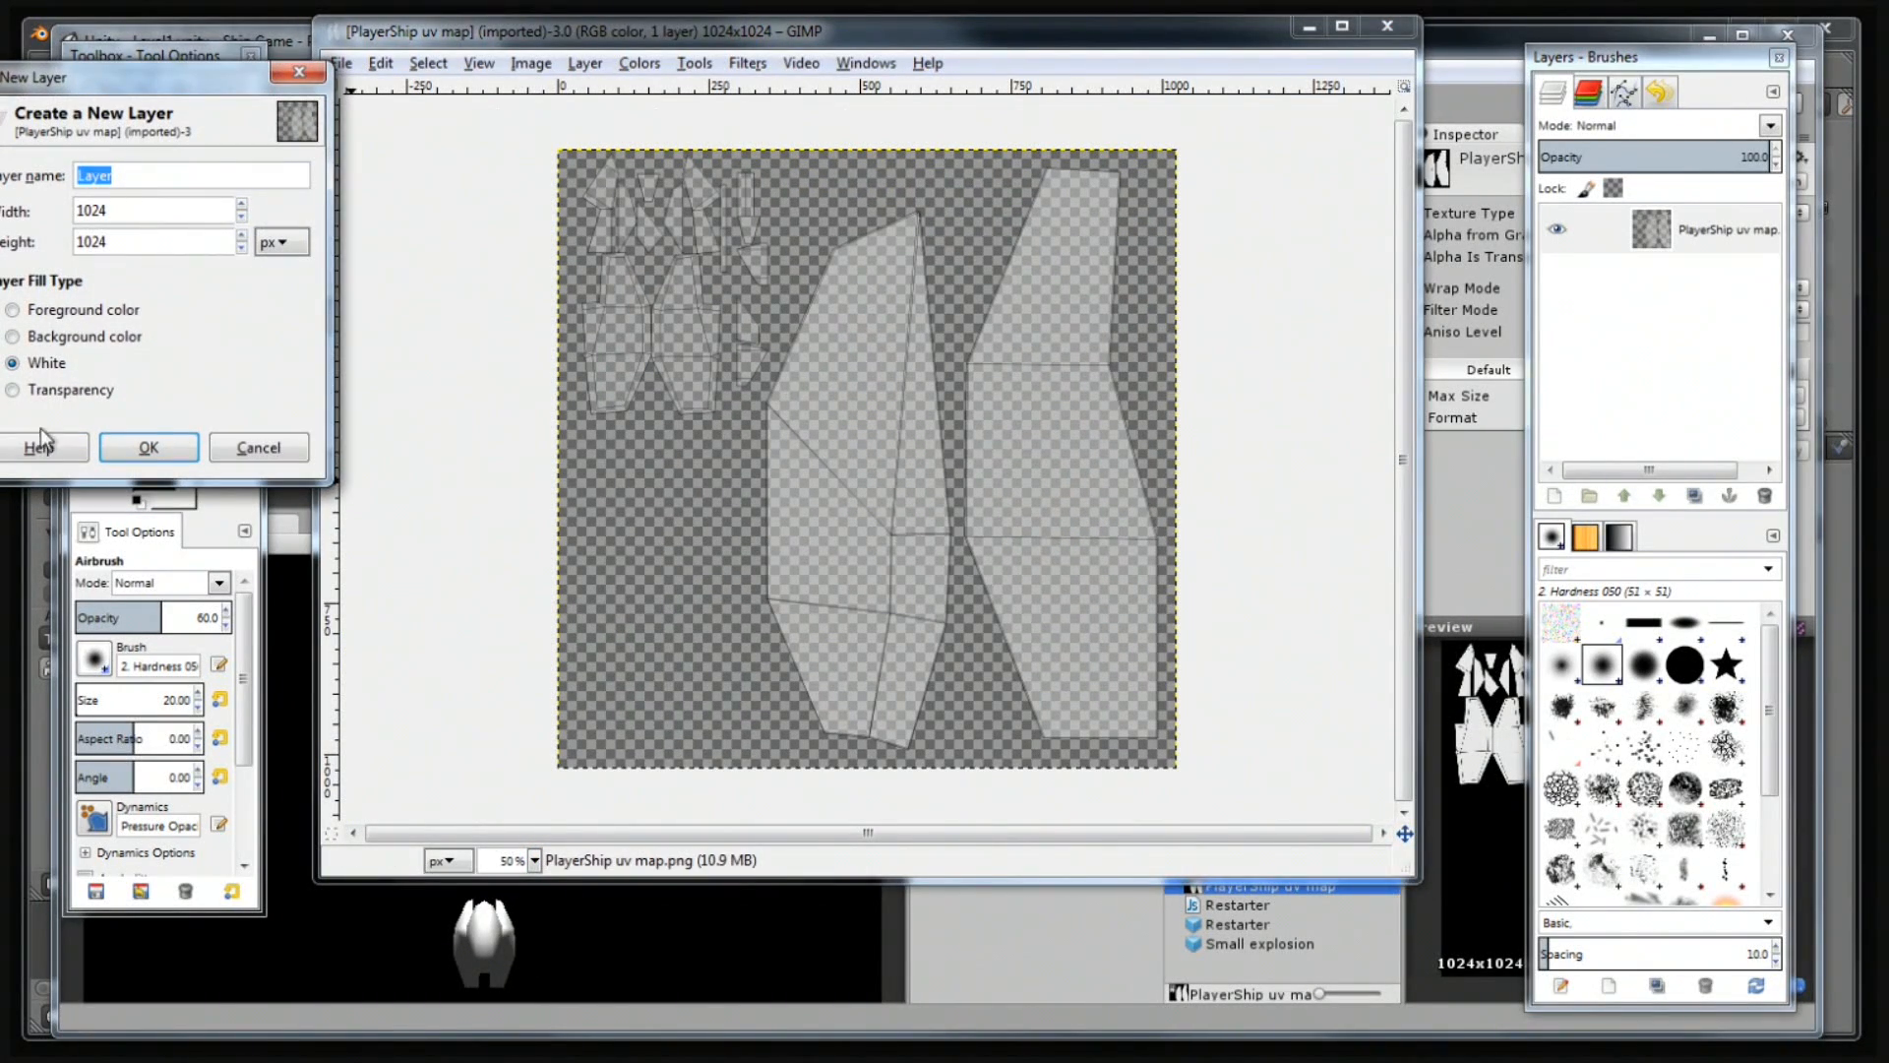
pyautogui.click(77, 392)
pyautogui.click(137, 449)
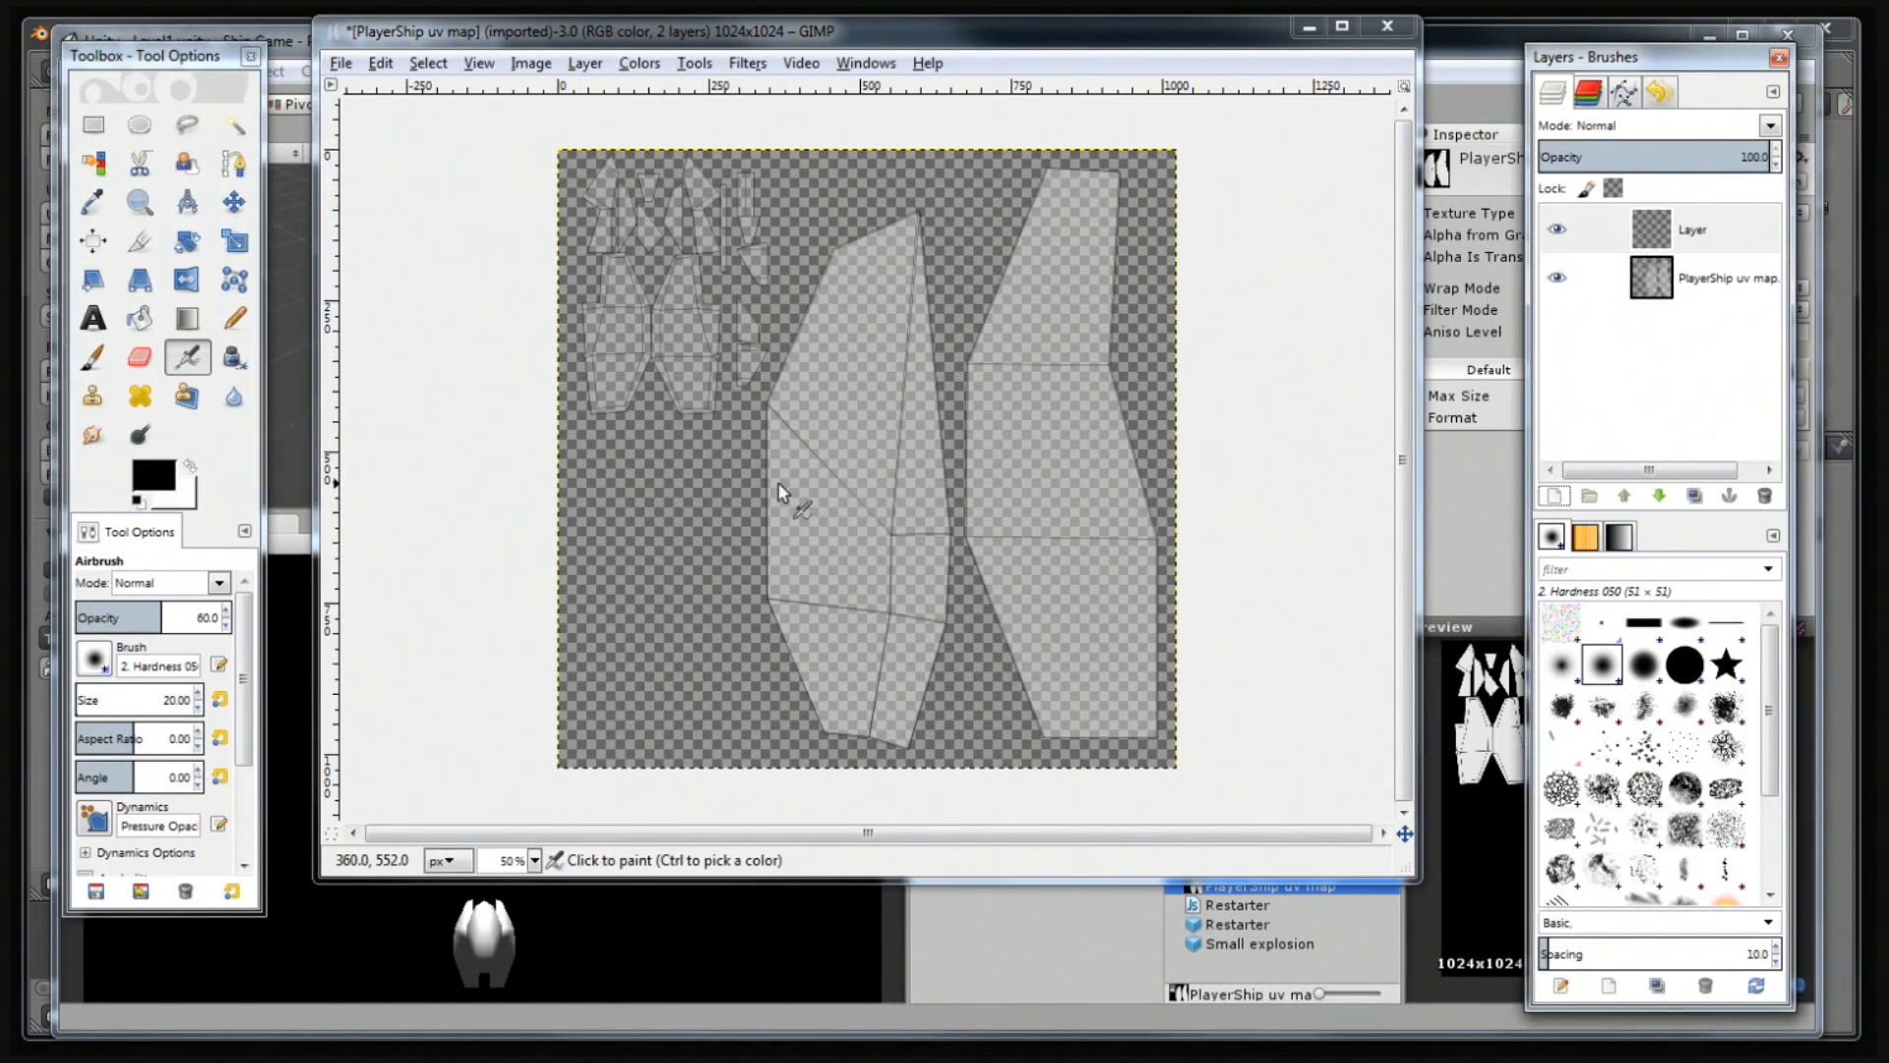
# Try Free Select with a freehand loop and a straight-edged polygon on the middle large UV island, then clear the selection.
pyautogui.press('f')
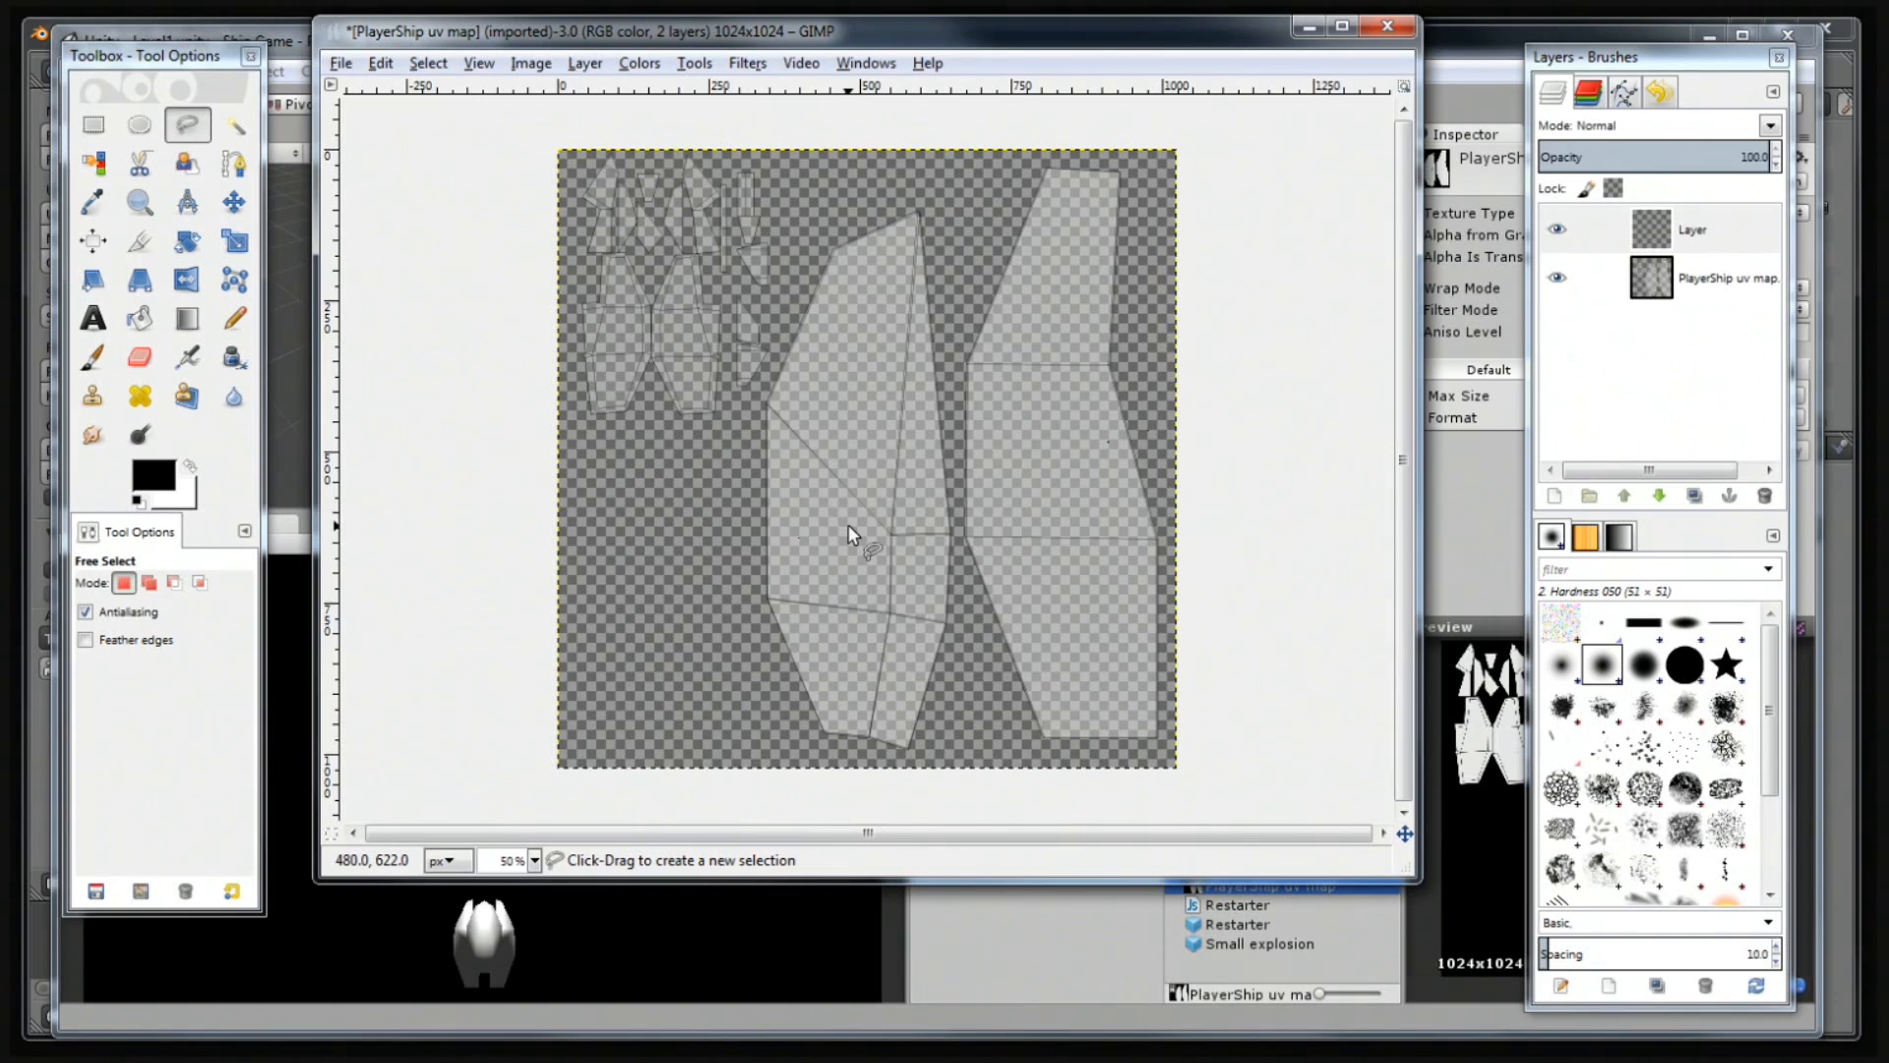
pyautogui.moveTo(832, 547)
pyautogui.mouseDown()
pyautogui.moveTo(839, 502)
pyautogui.moveTo(961, 520)
pyautogui.moveTo(886, 620)
pyautogui.moveTo(912, 569)
pyautogui.moveTo(870, 536)
pyautogui.moveTo(839, 561)
pyautogui.mouseUp()
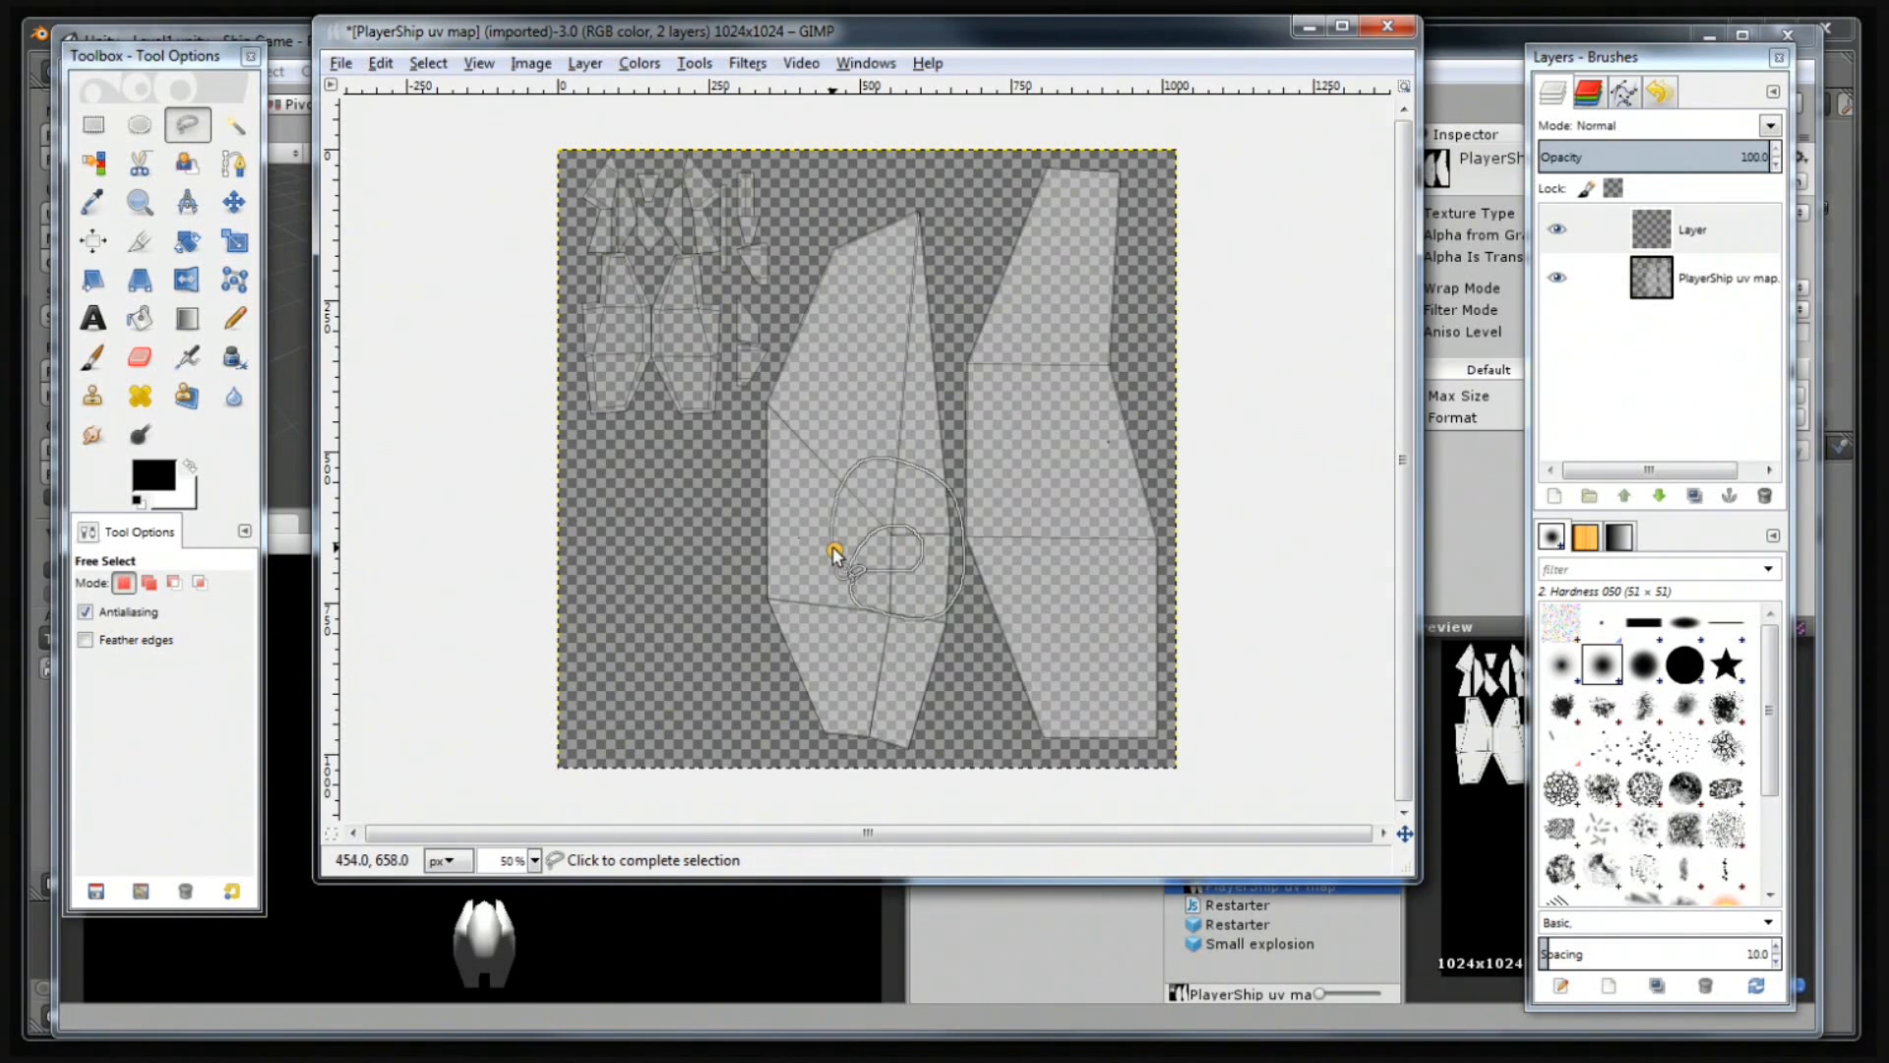
pyautogui.click(834, 549)
pyautogui.click(774, 557)
pyautogui.click(782, 419)
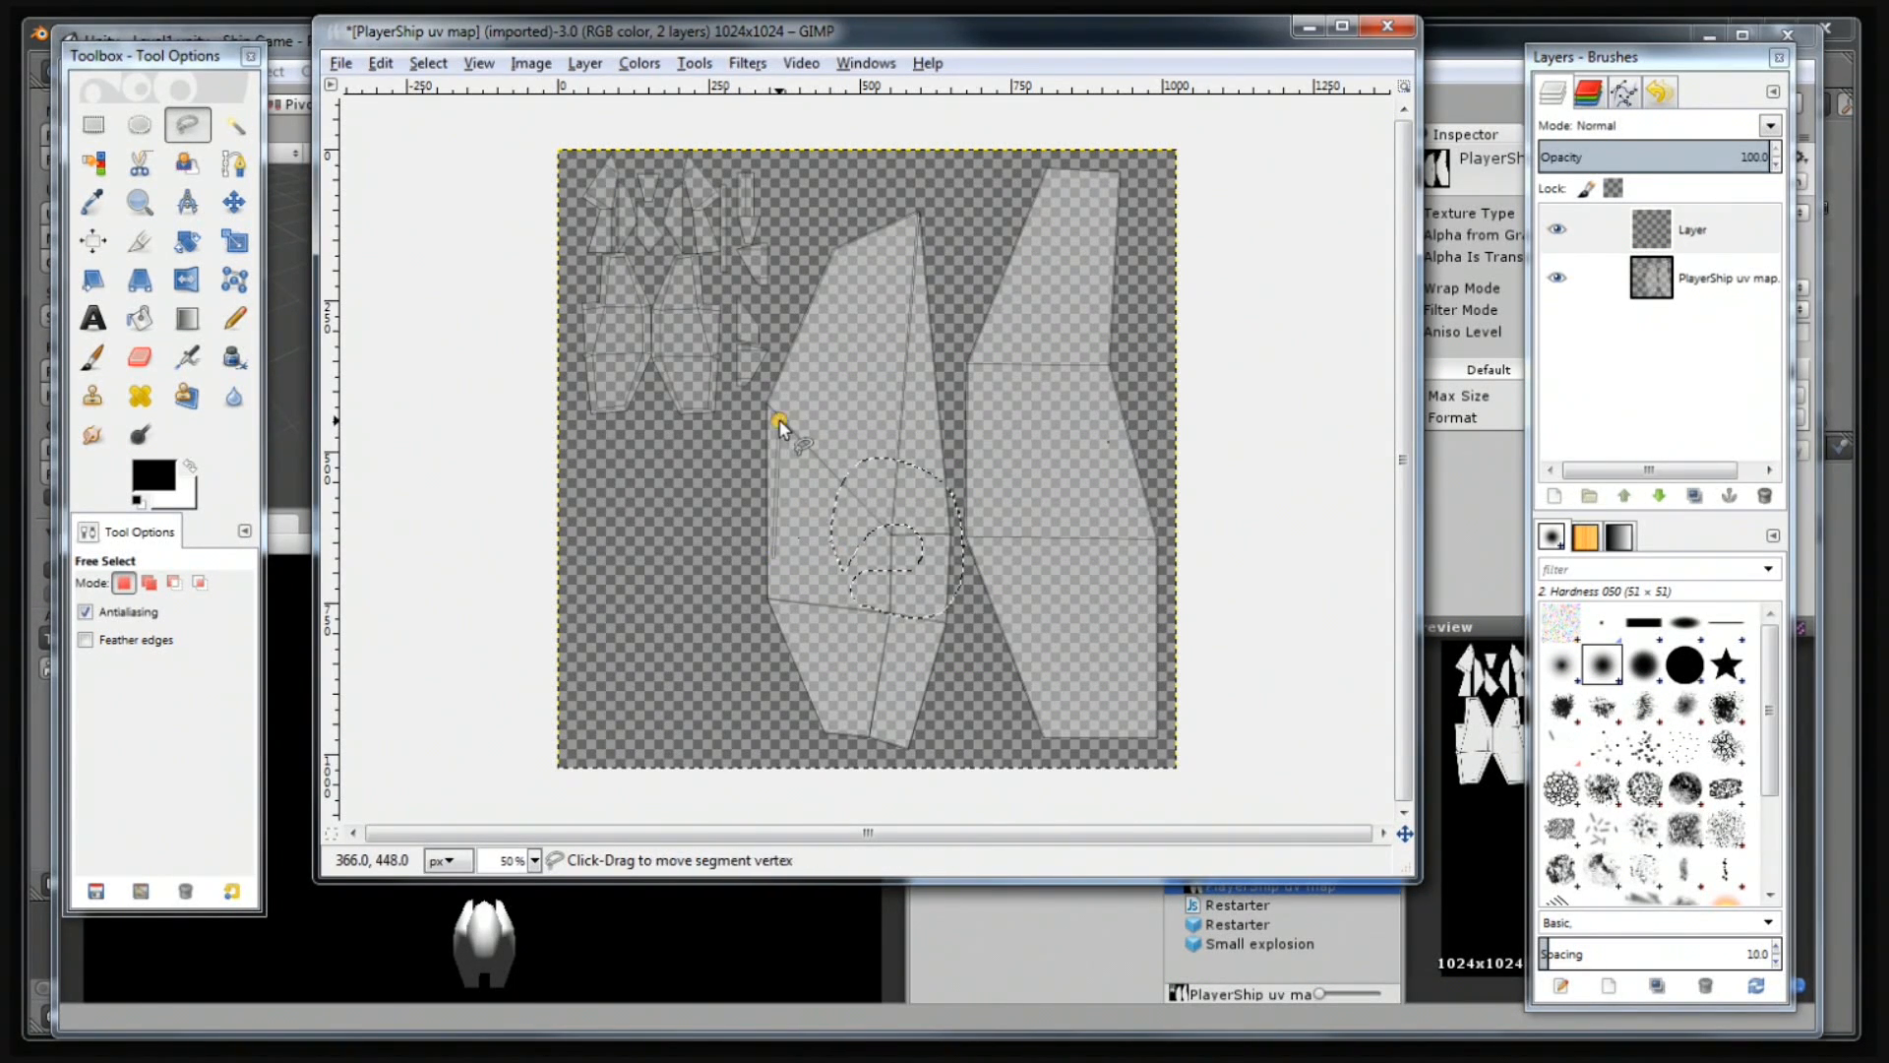
pyautogui.click(860, 242)
pyautogui.click(936, 346)
pyautogui.press('Return')
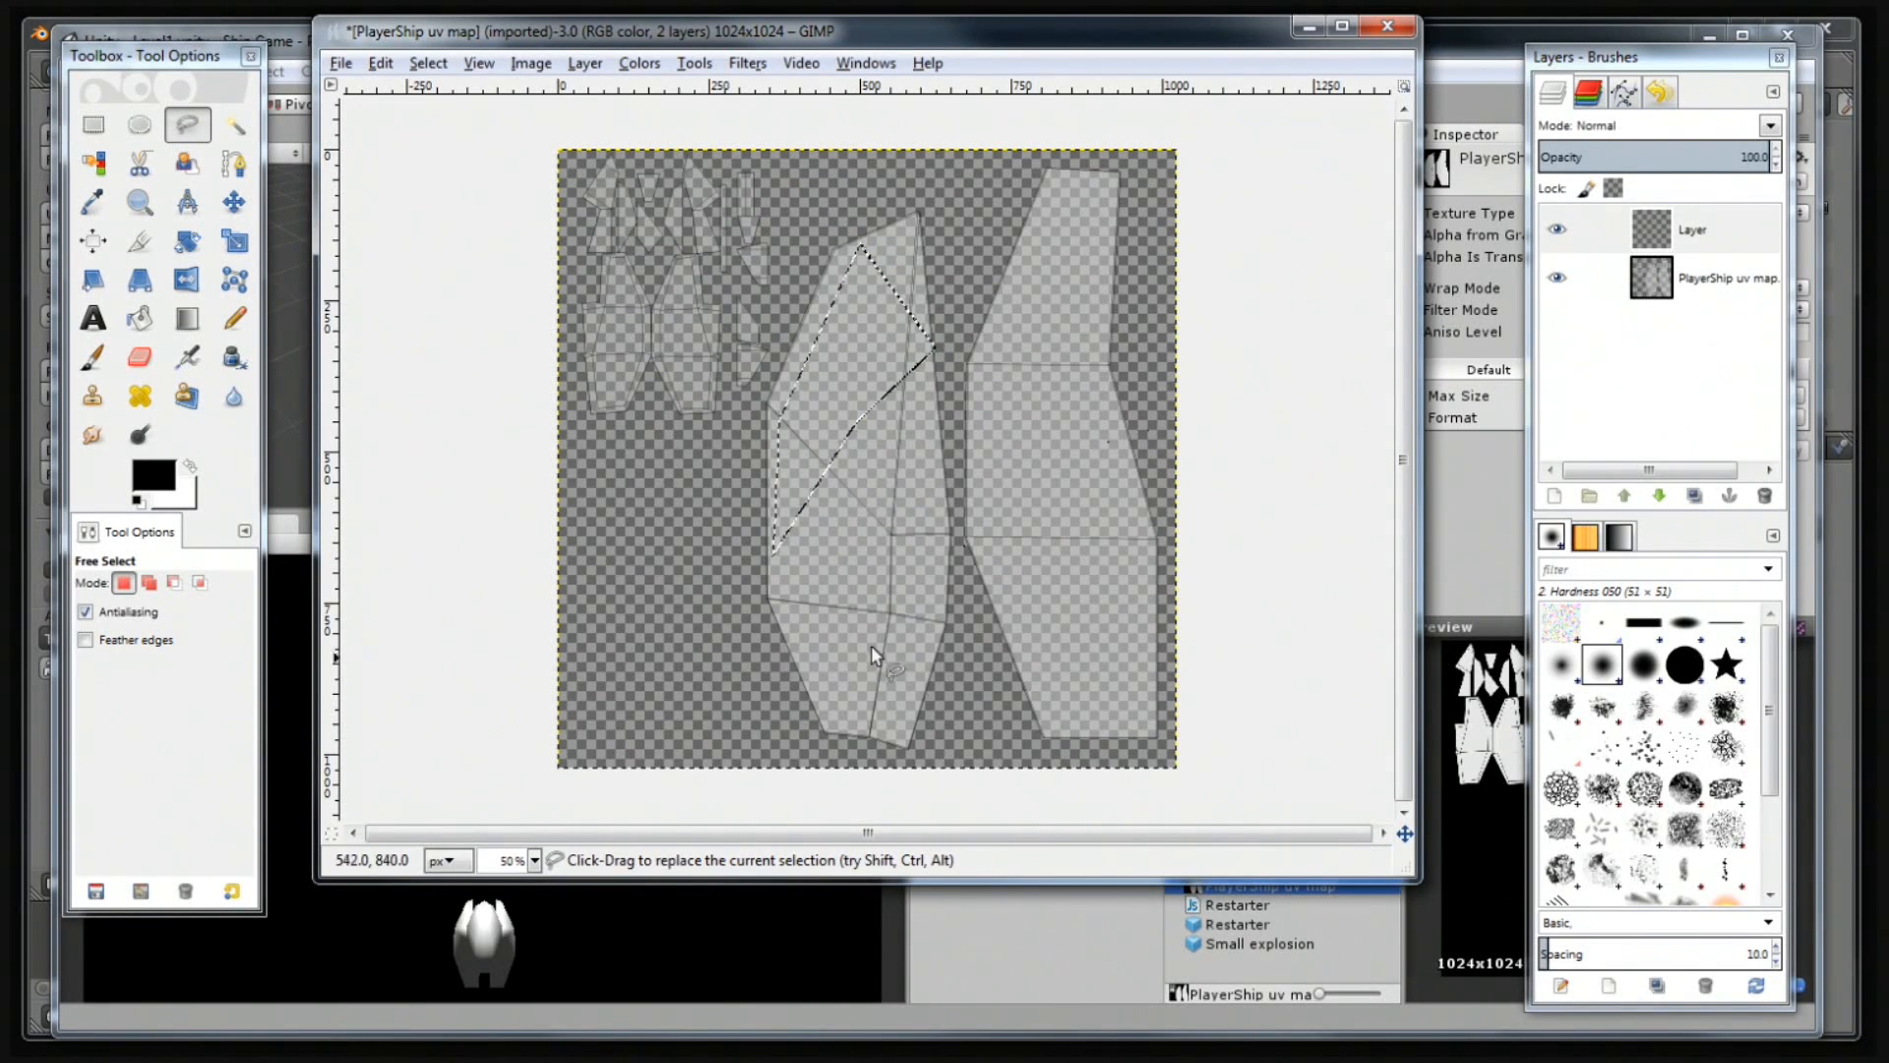
pyautogui.press('ctrl')
pyautogui.press('shift')
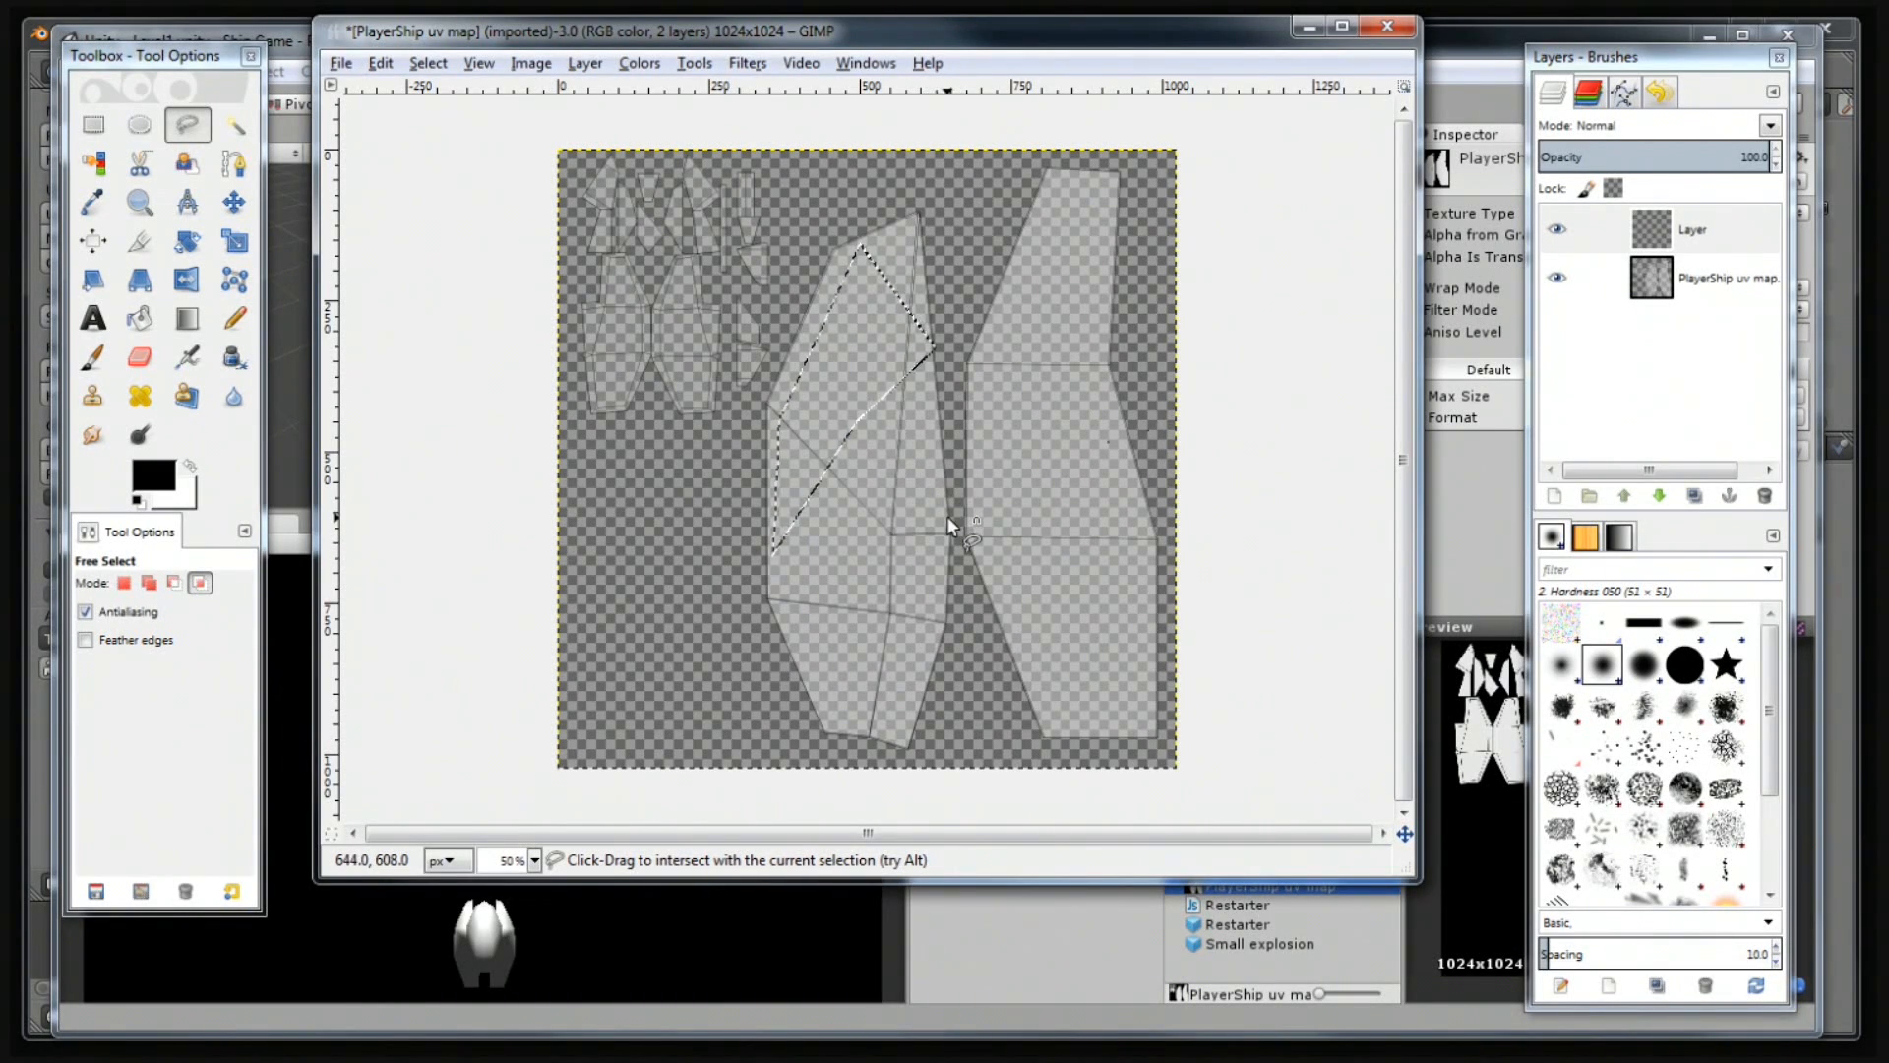
pyautogui.hotkey('ctrl', 'shift', 'a')
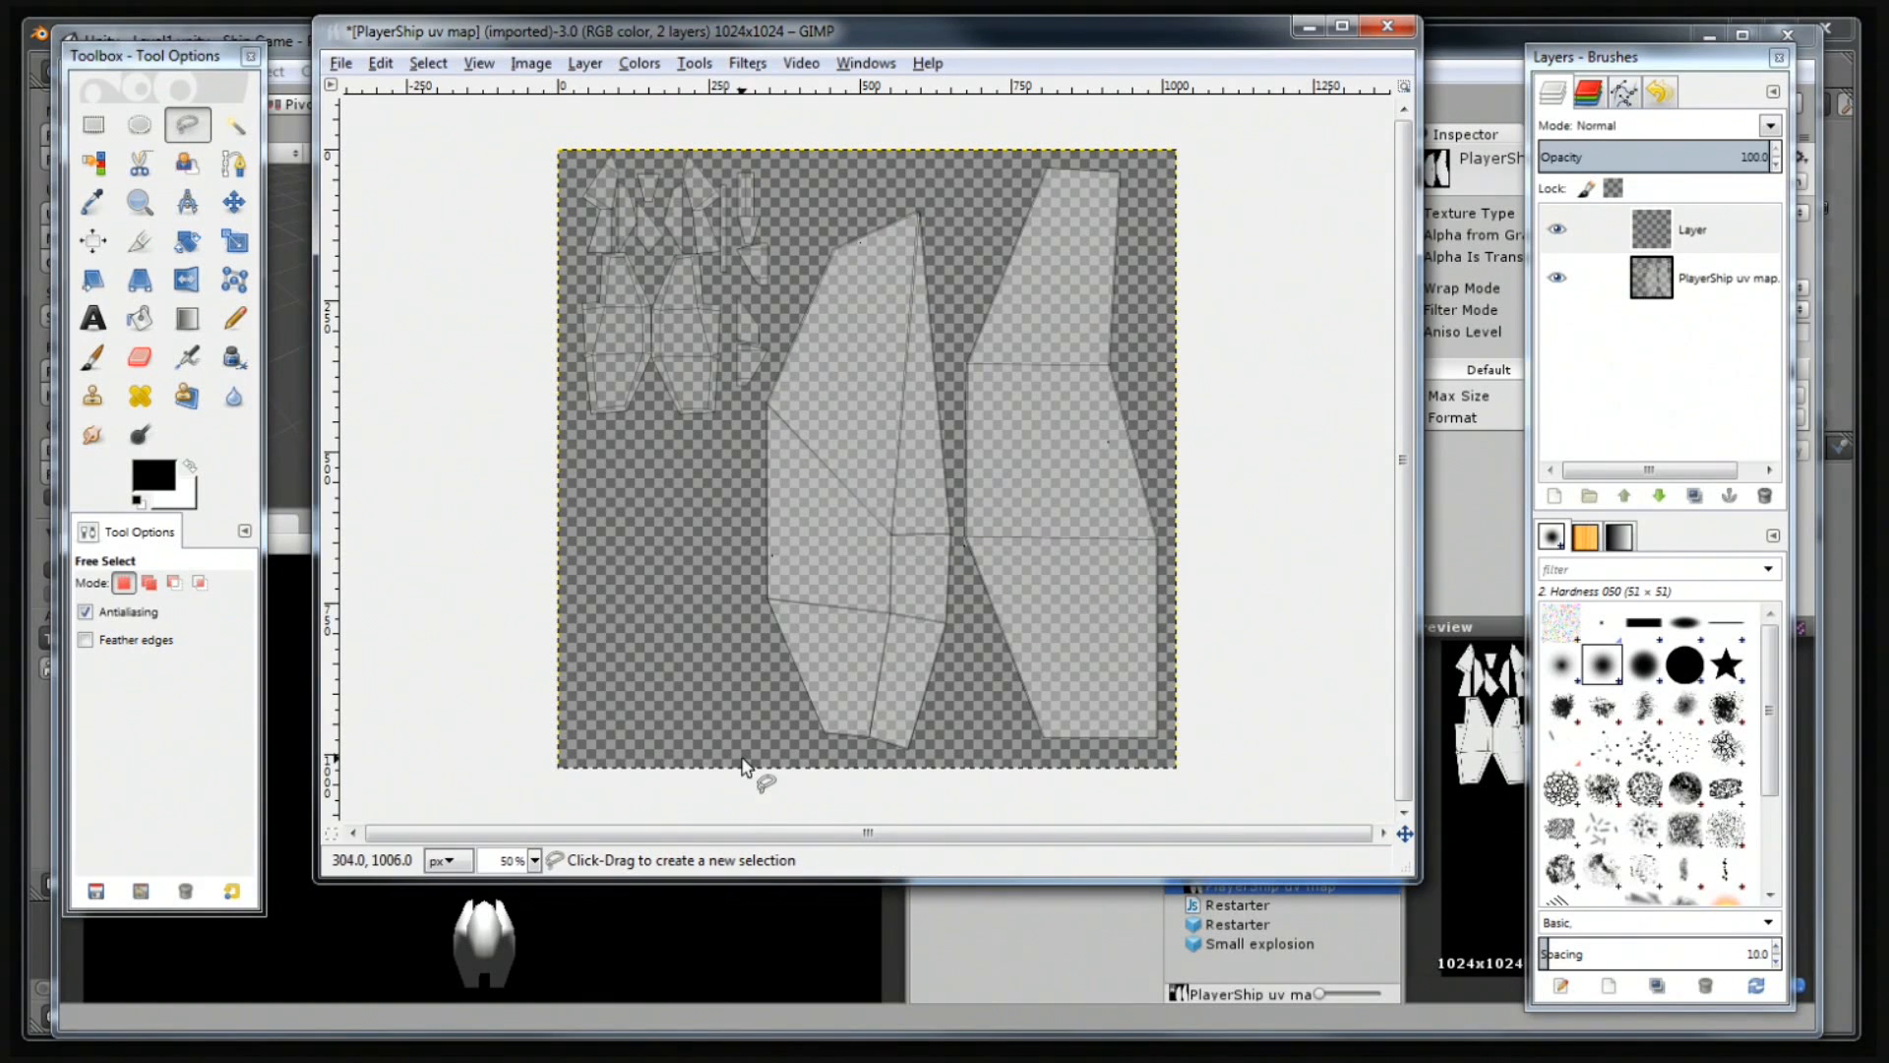
# Select a polygon slightly inside the outline of the rightmost large UV island with Free Select.
pyautogui.click(1062, 728)
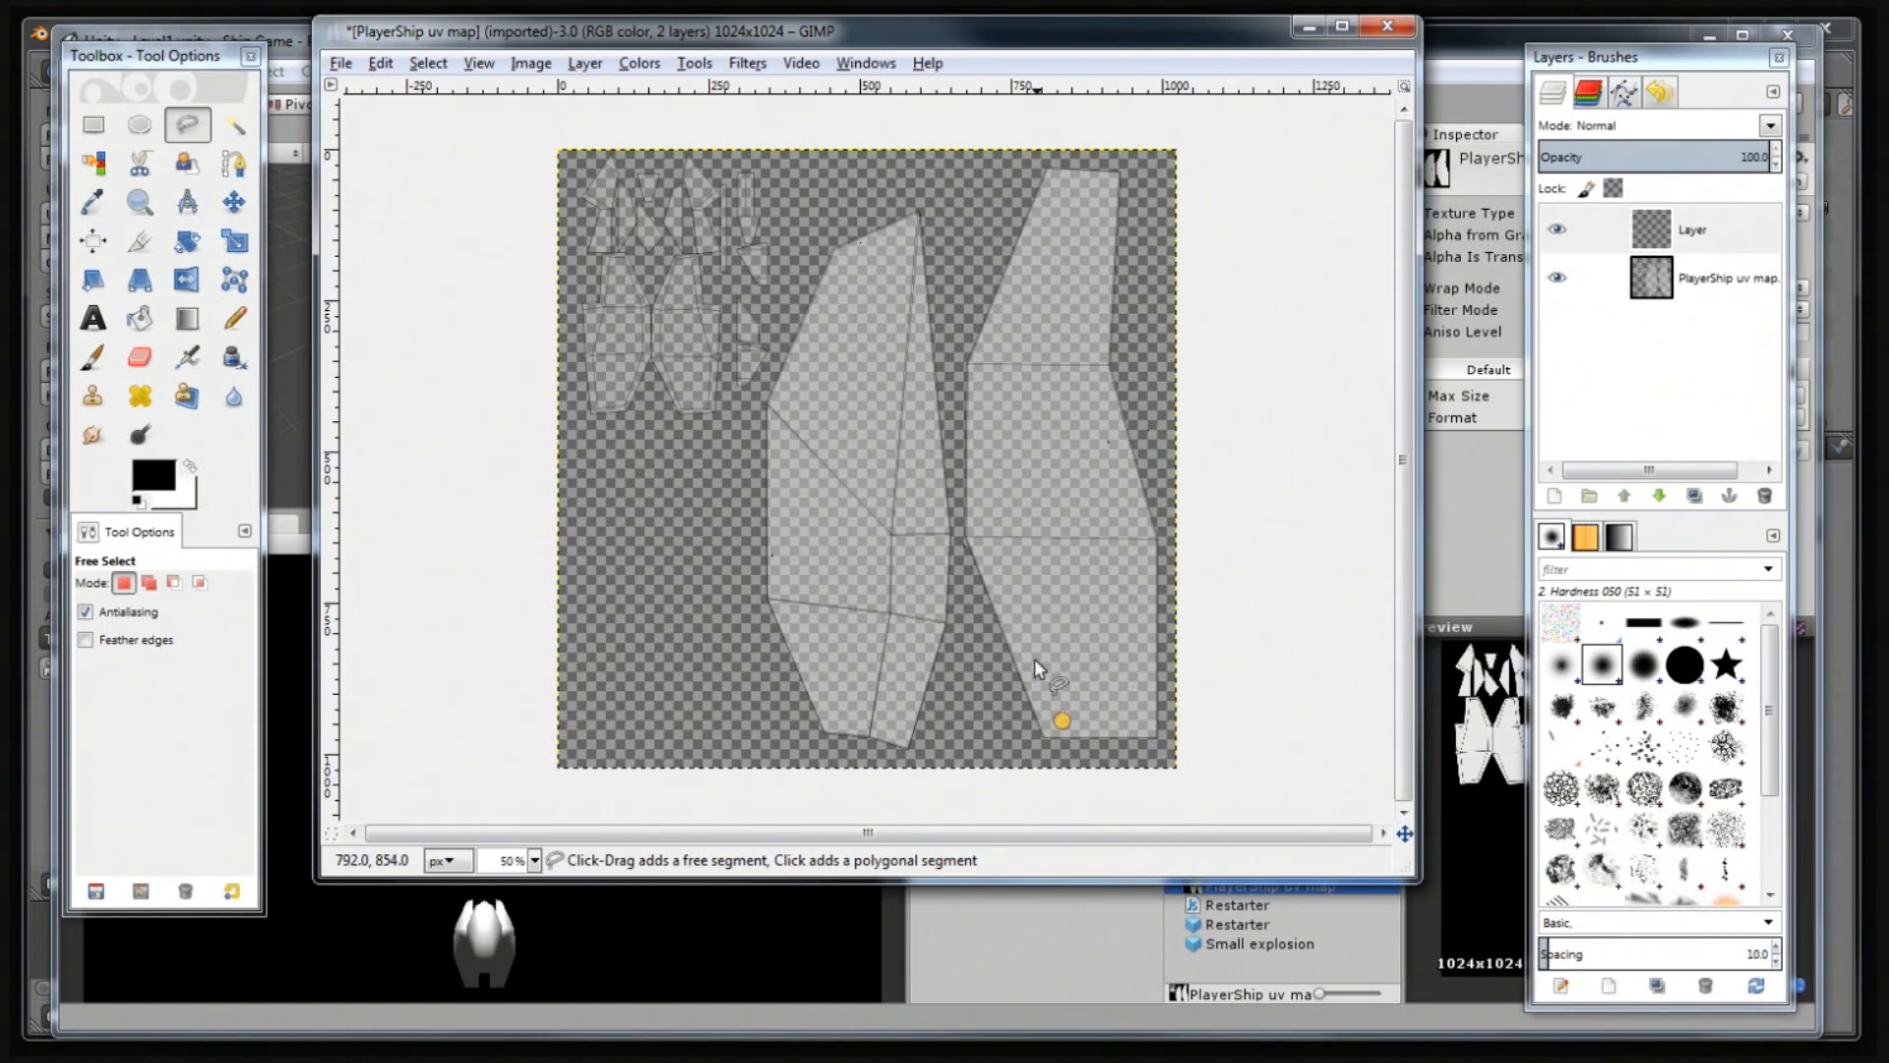
pyautogui.click(998, 545)
pyautogui.click(993, 364)
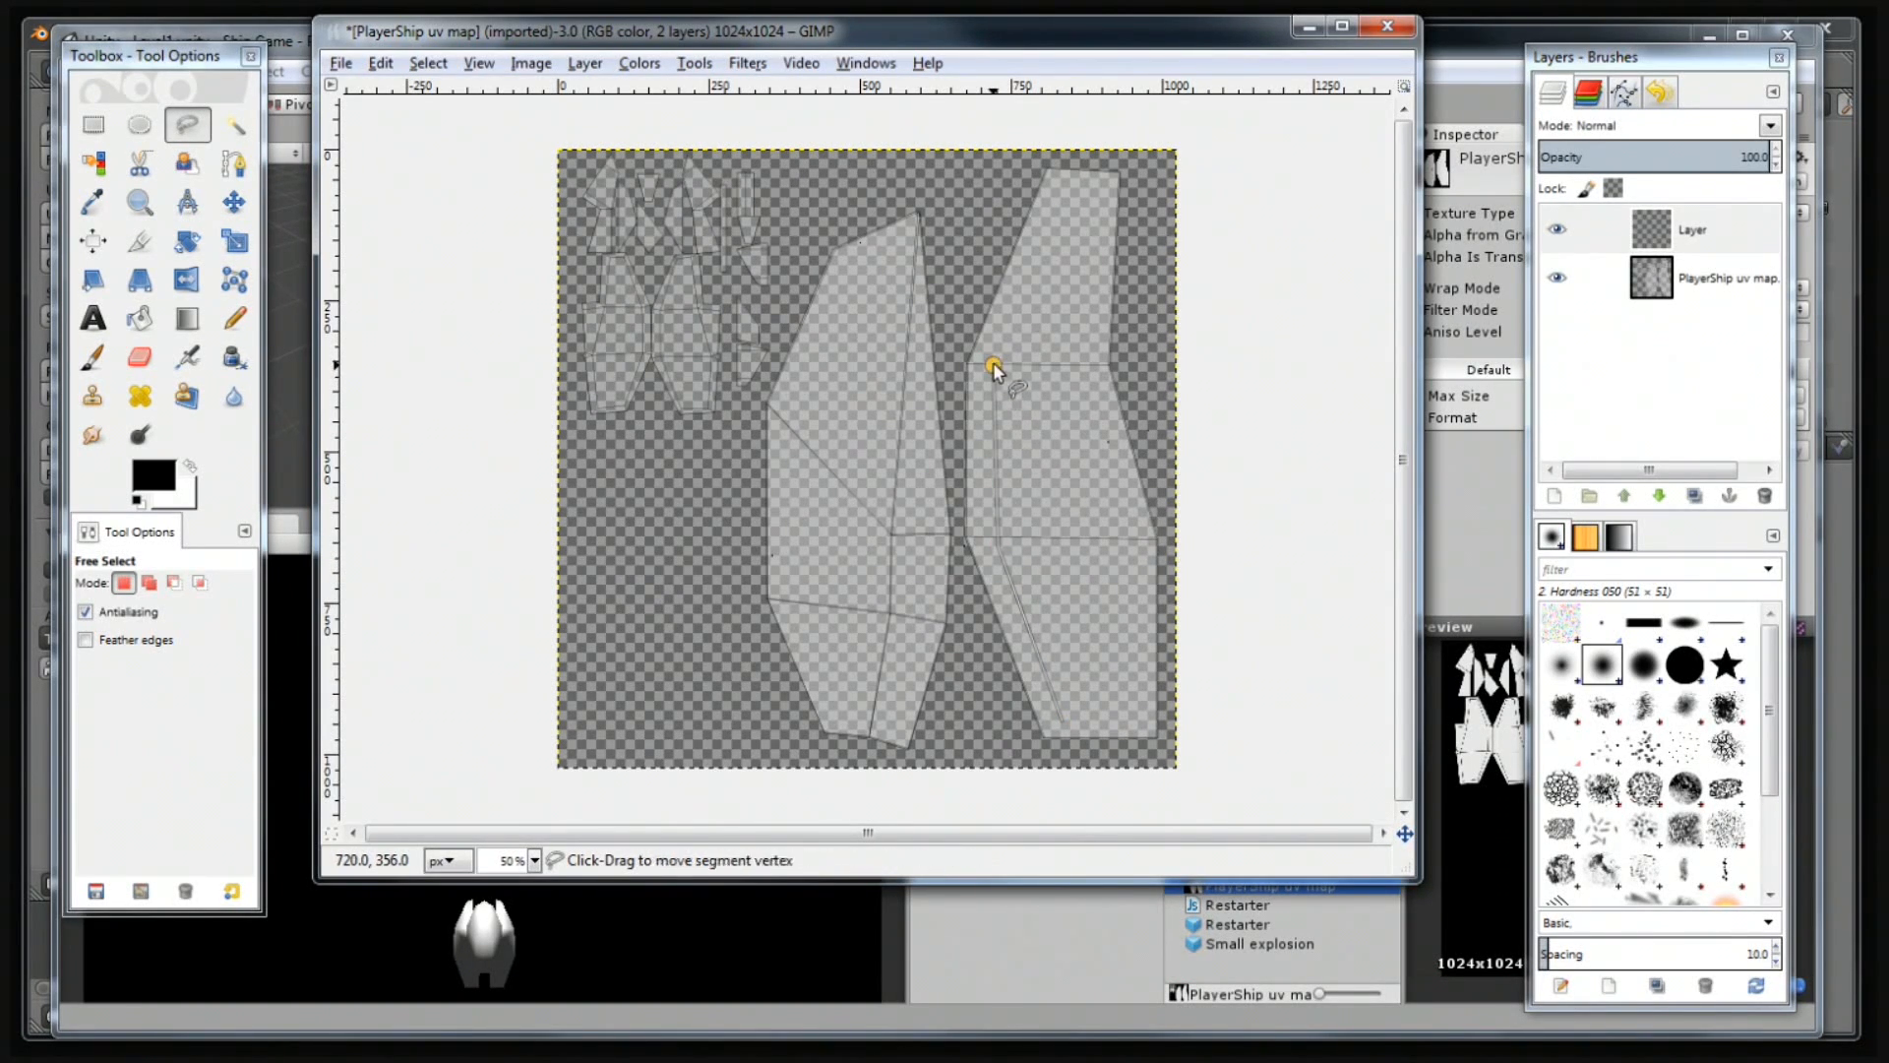
pyautogui.click(1061, 191)
pyautogui.click(1096, 193)
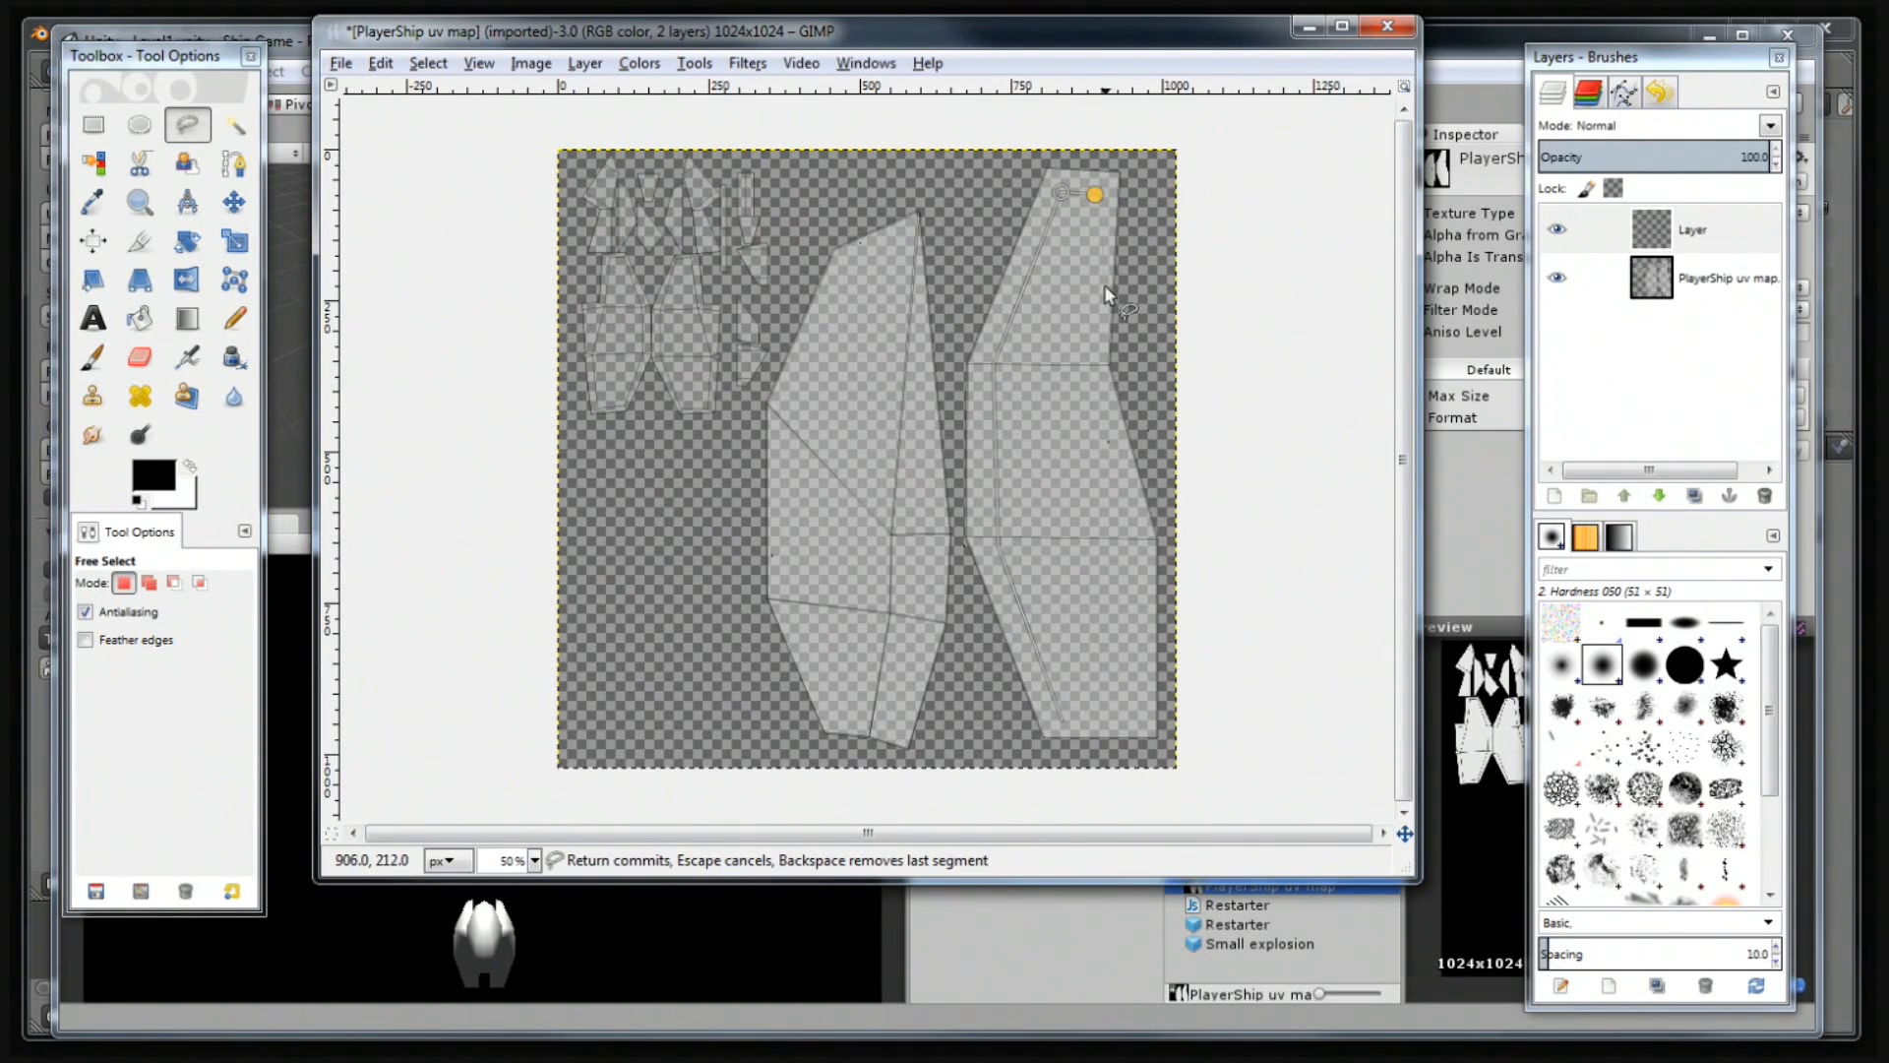
pyautogui.click(1083, 360)
pyautogui.click(1129, 535)
pyautogui.doubleClick(1133, 711)
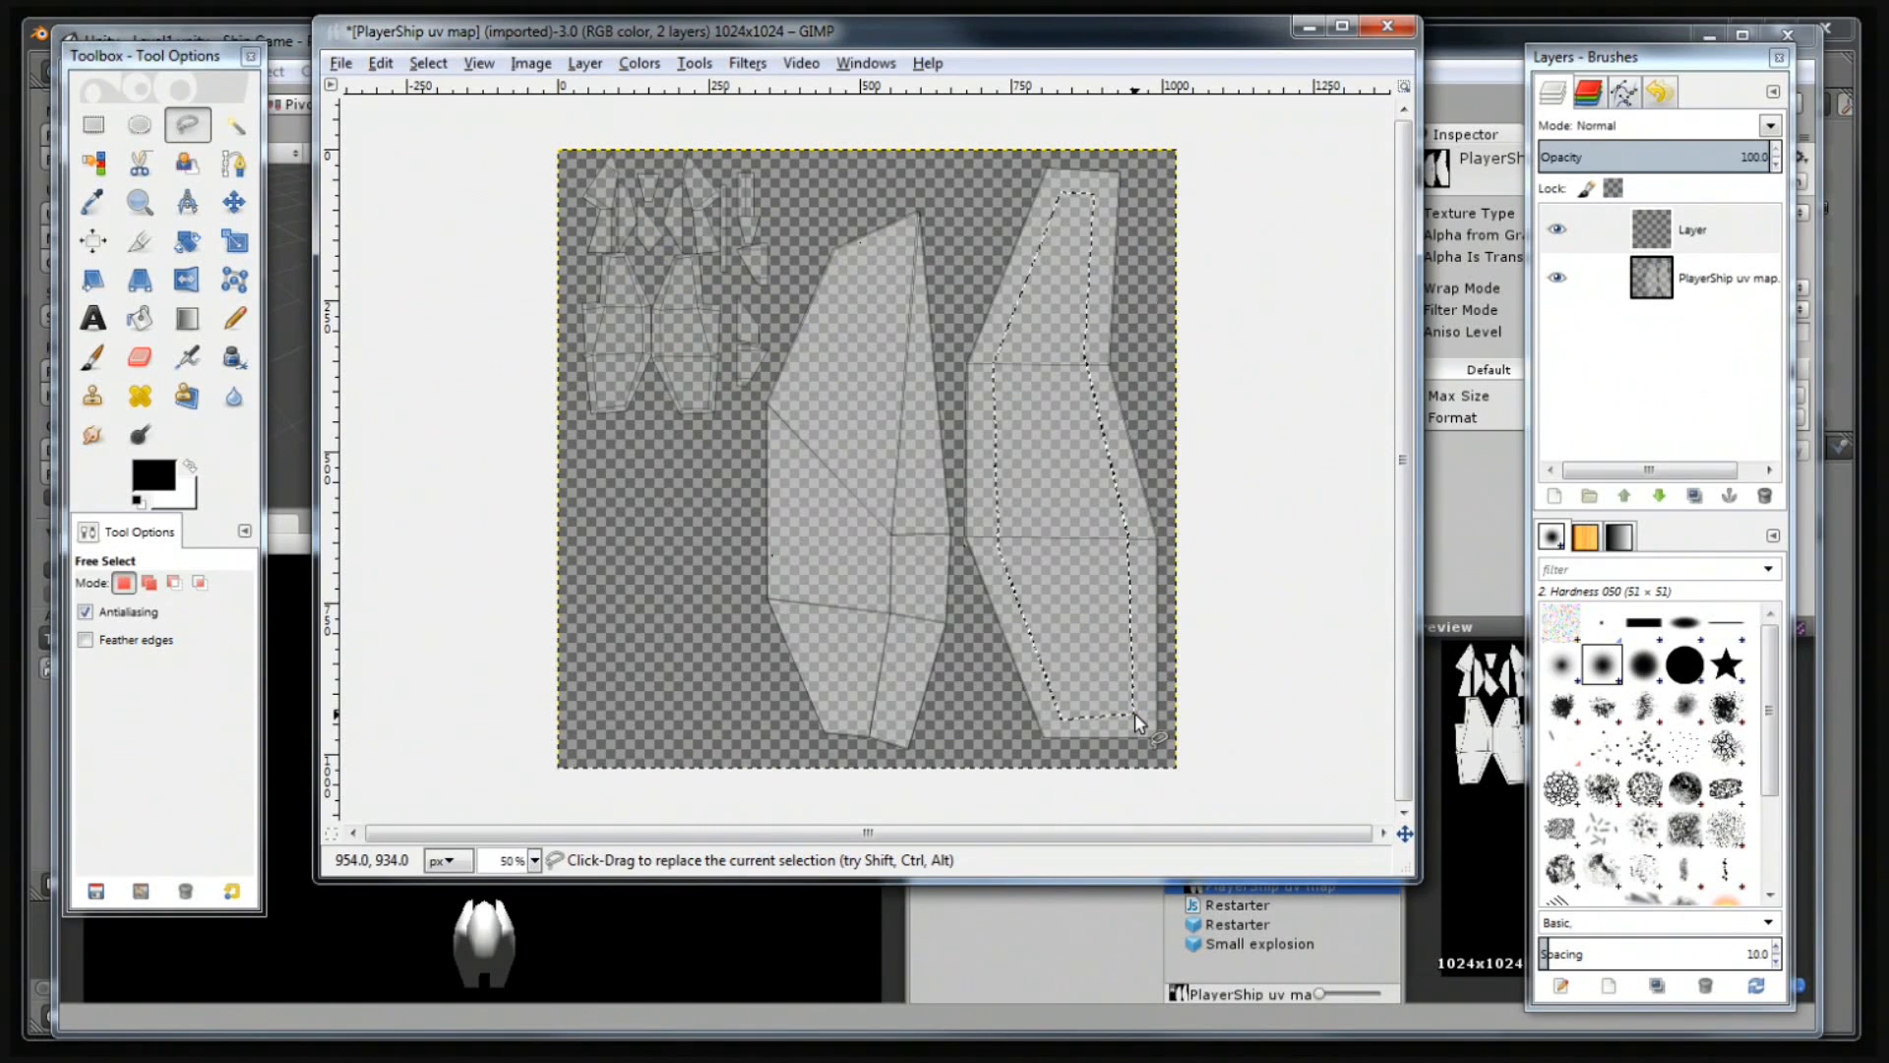
# Set the foreground color to light gray b7b7b7 and bucket-fill the selected area of the rightmost UV island.
pyautogui.click(136, 322)
pyautogui.click(136, 321)
pyautogui.click(156, 482)
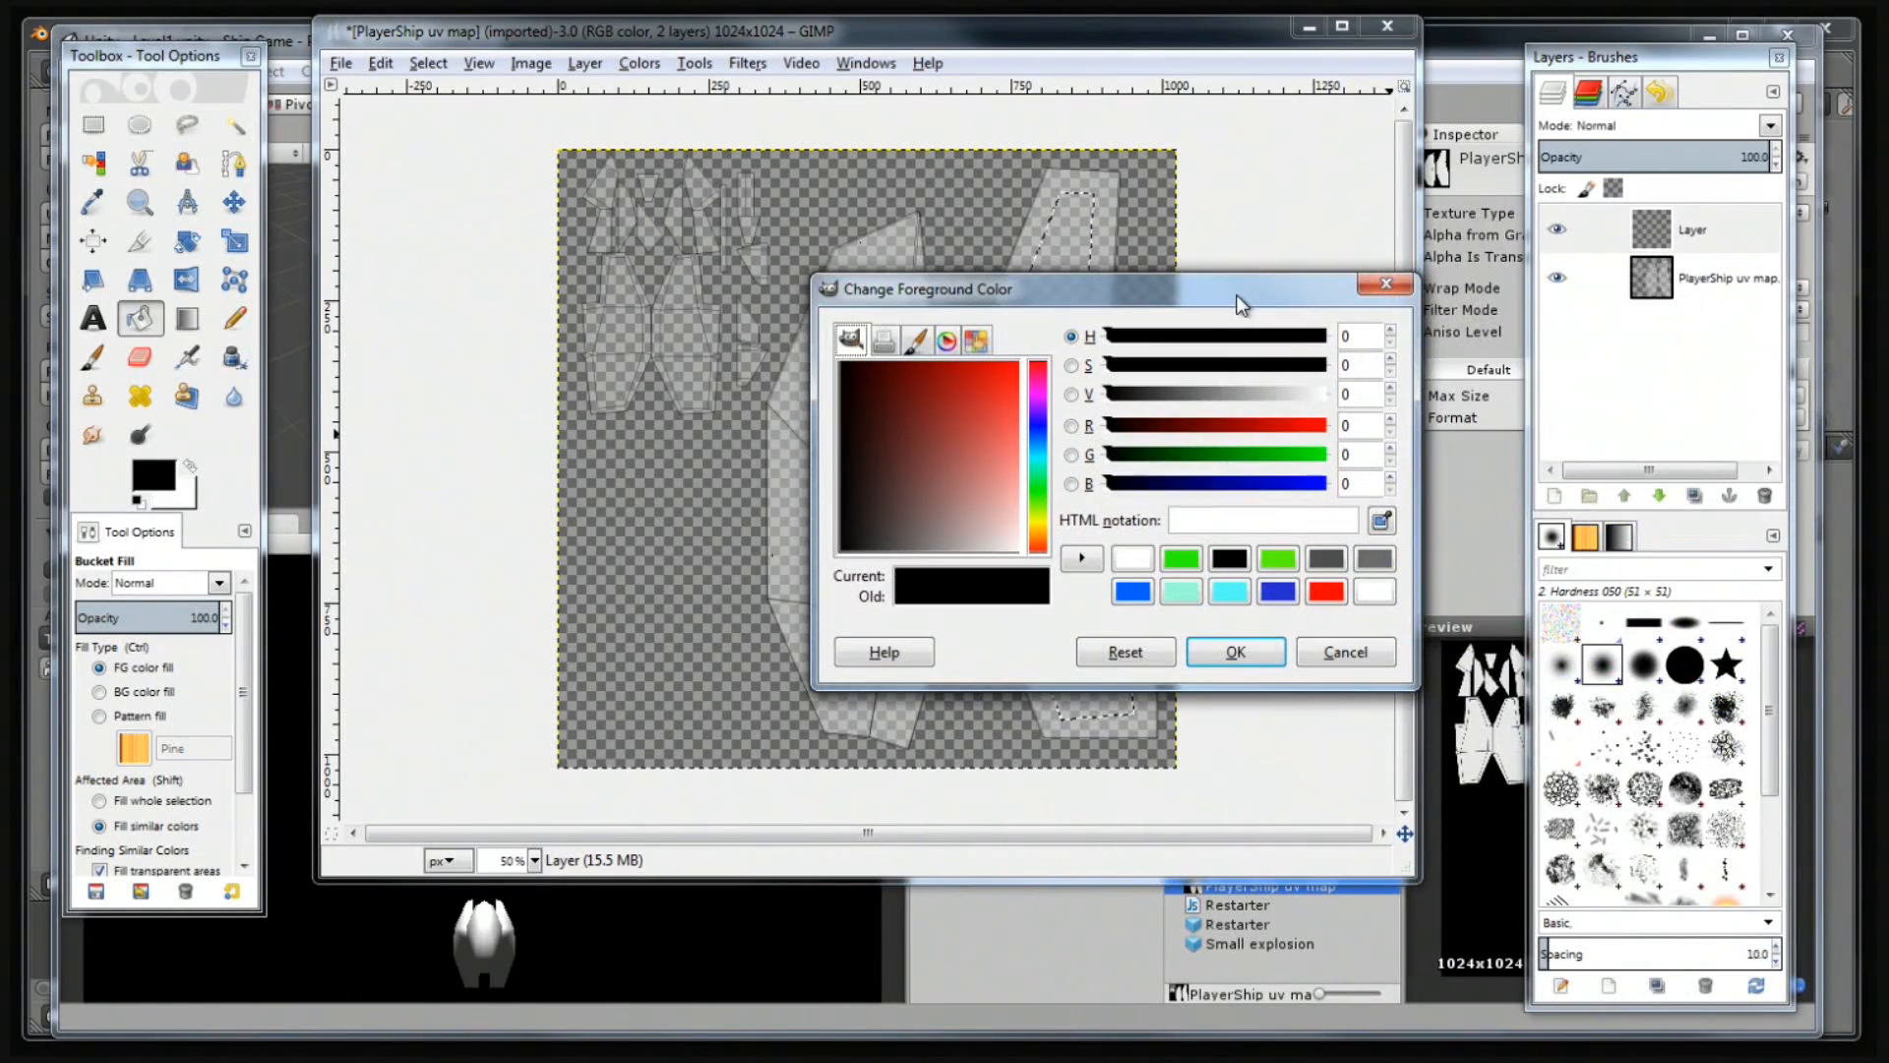
pyautogui.moveTo(979, 435)
pyautogui.mouseDown()
pyautogui.moveTo(896, 590)
pyautogui.moveTo(968, 616)
pyautogui.mouseUp()
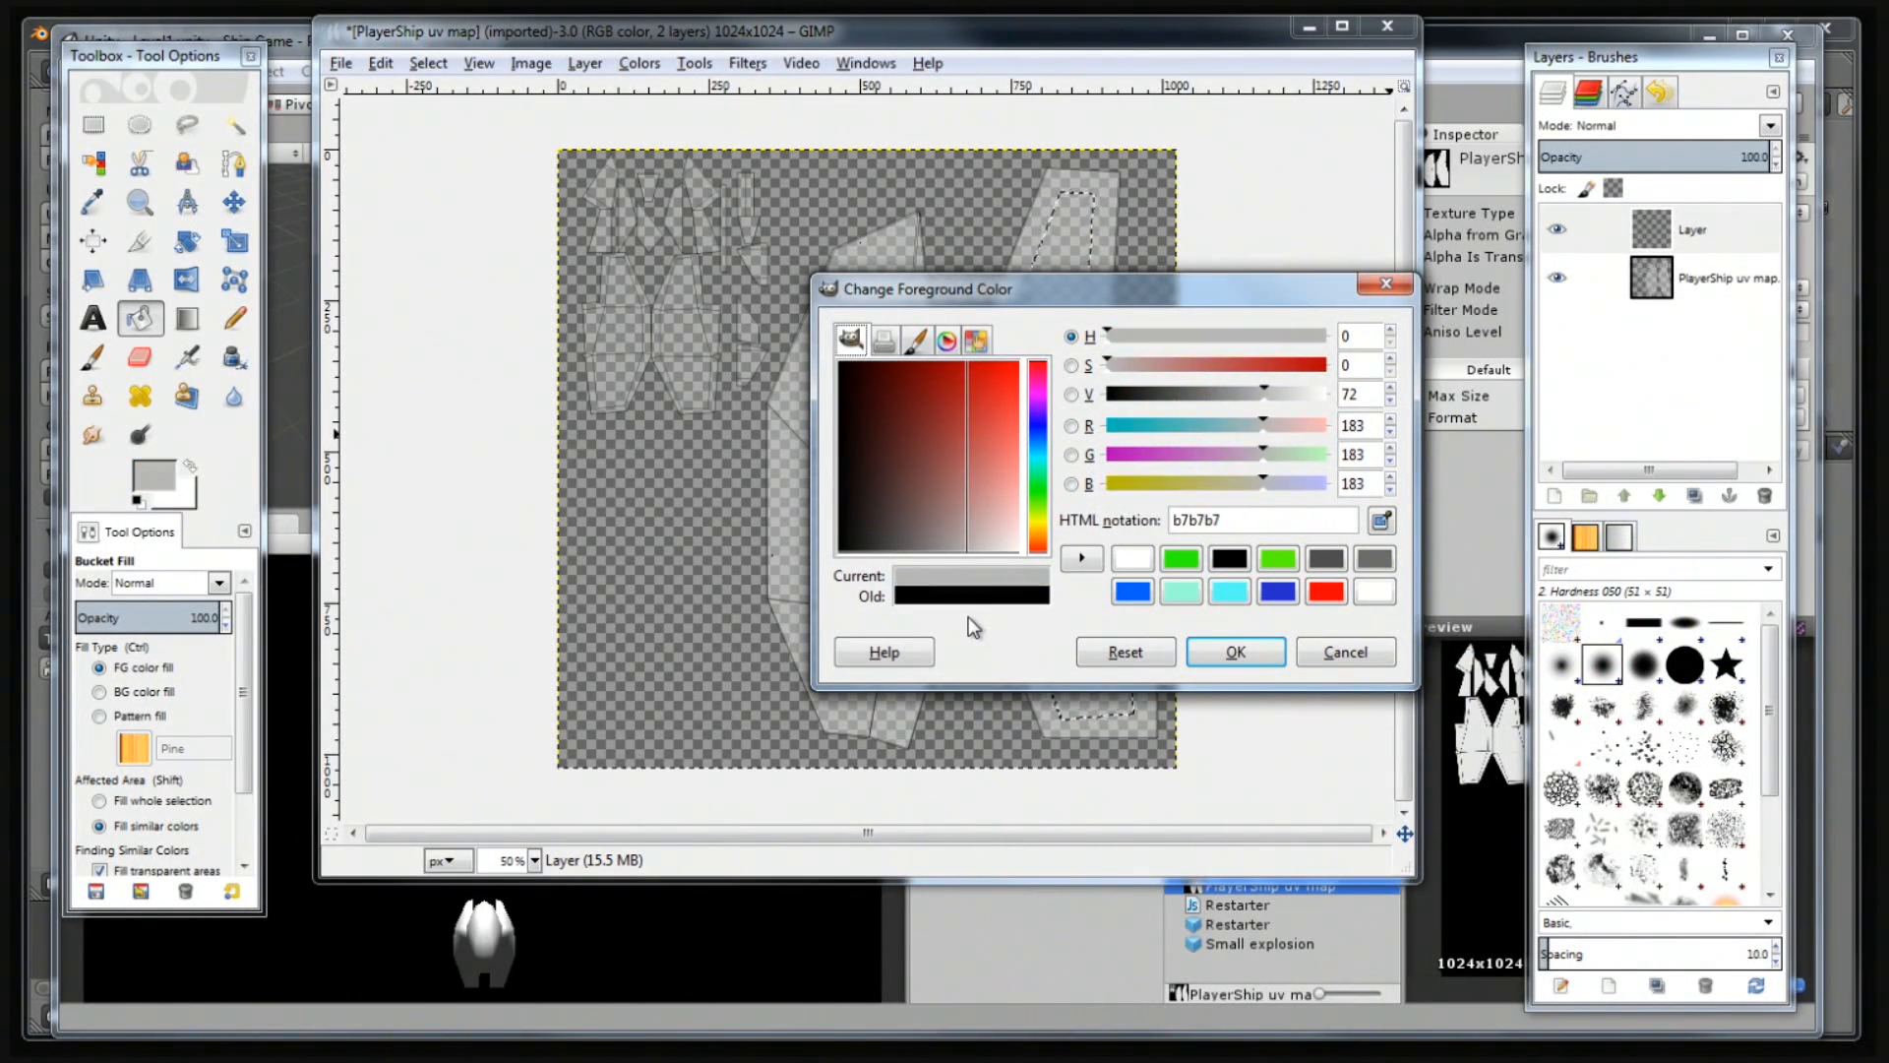
pyautogui.click(1225, 654)
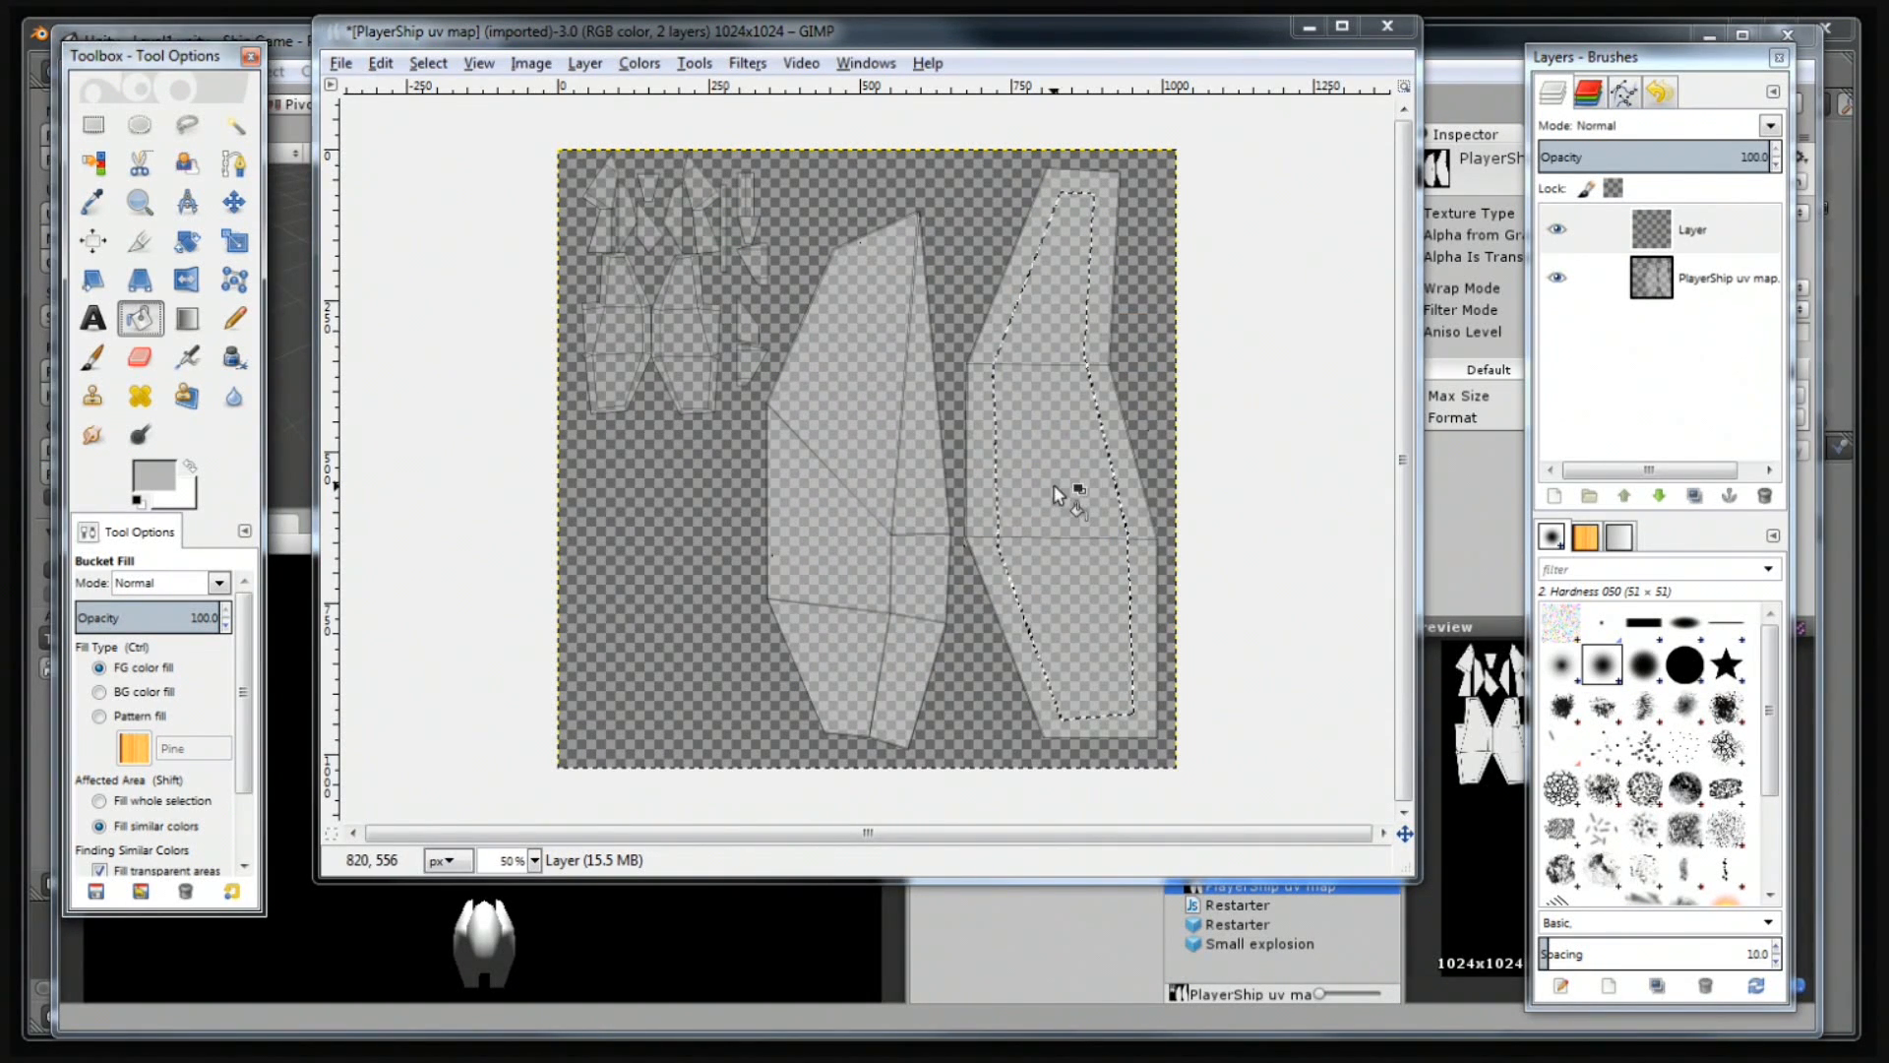
pyautogui.click(1051, 495)
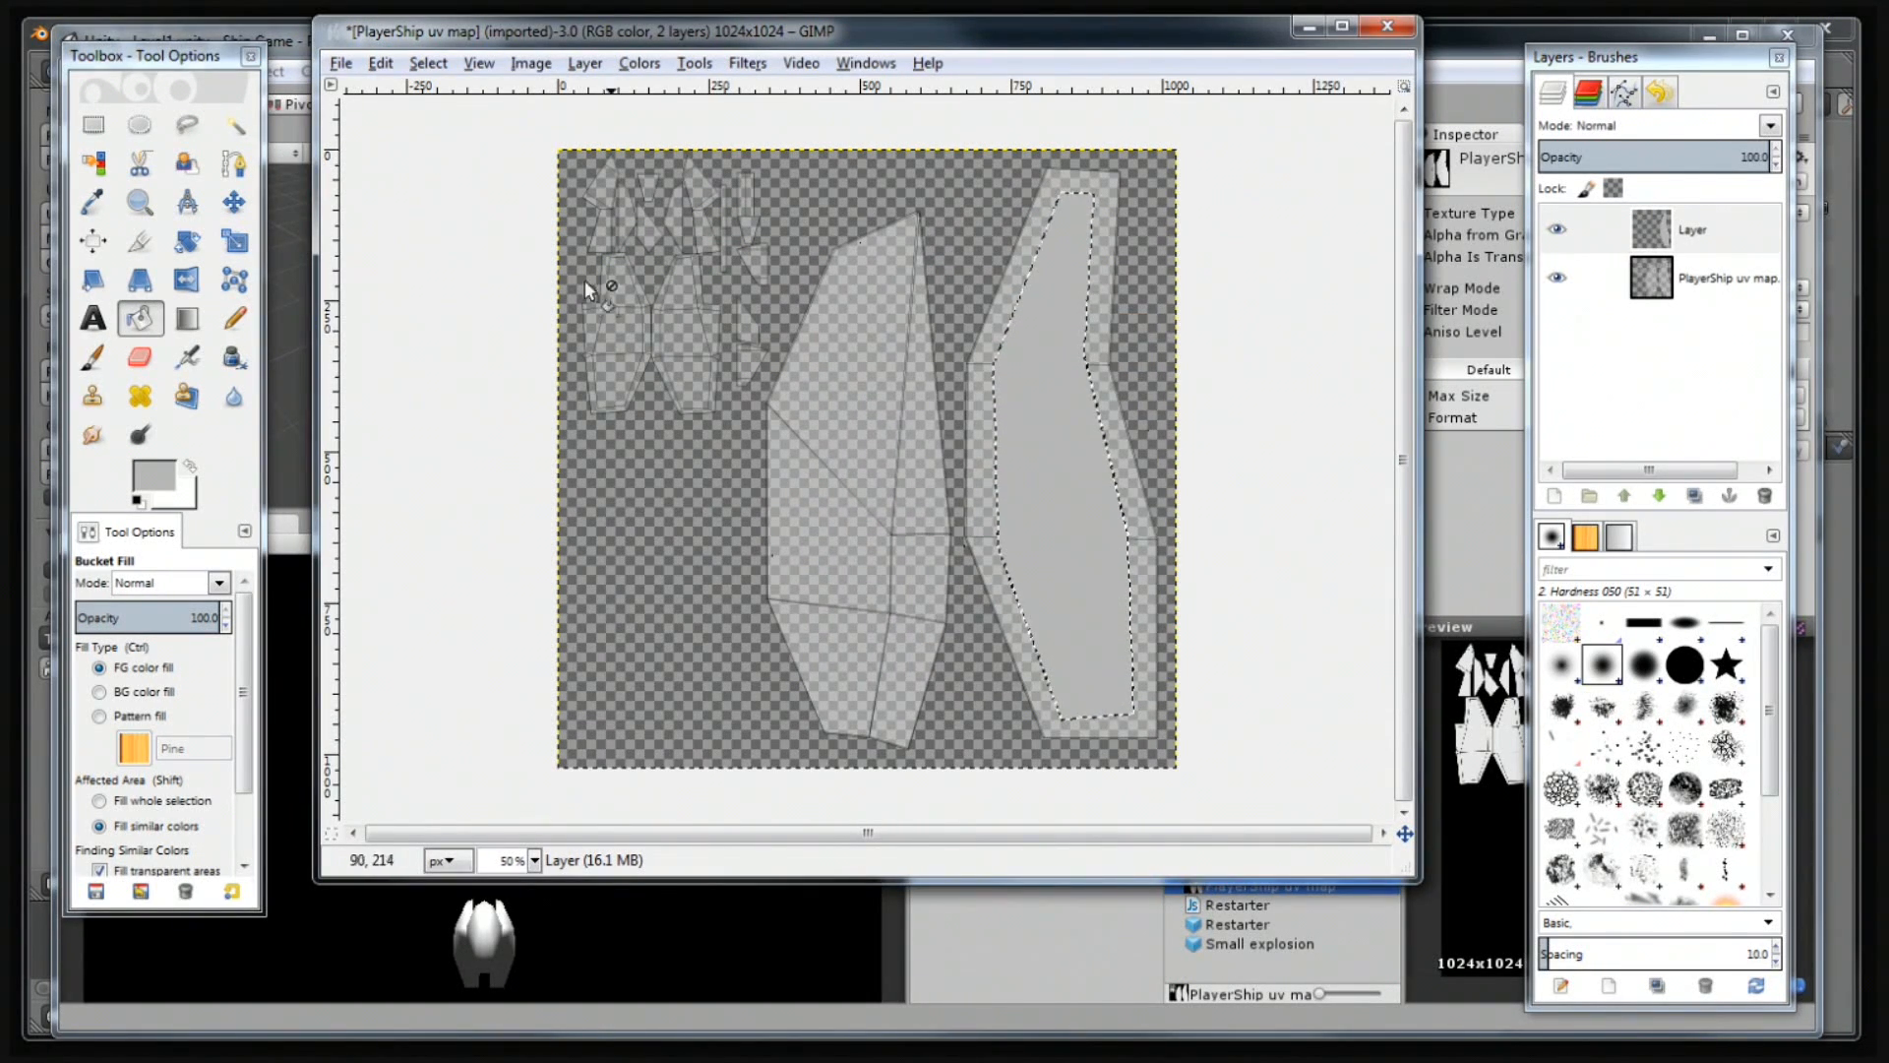
# Select a polygon over the middle large UV island with Free Select, inset on its left side and slightly past its right edge.
pyautogui.click(169, 134)
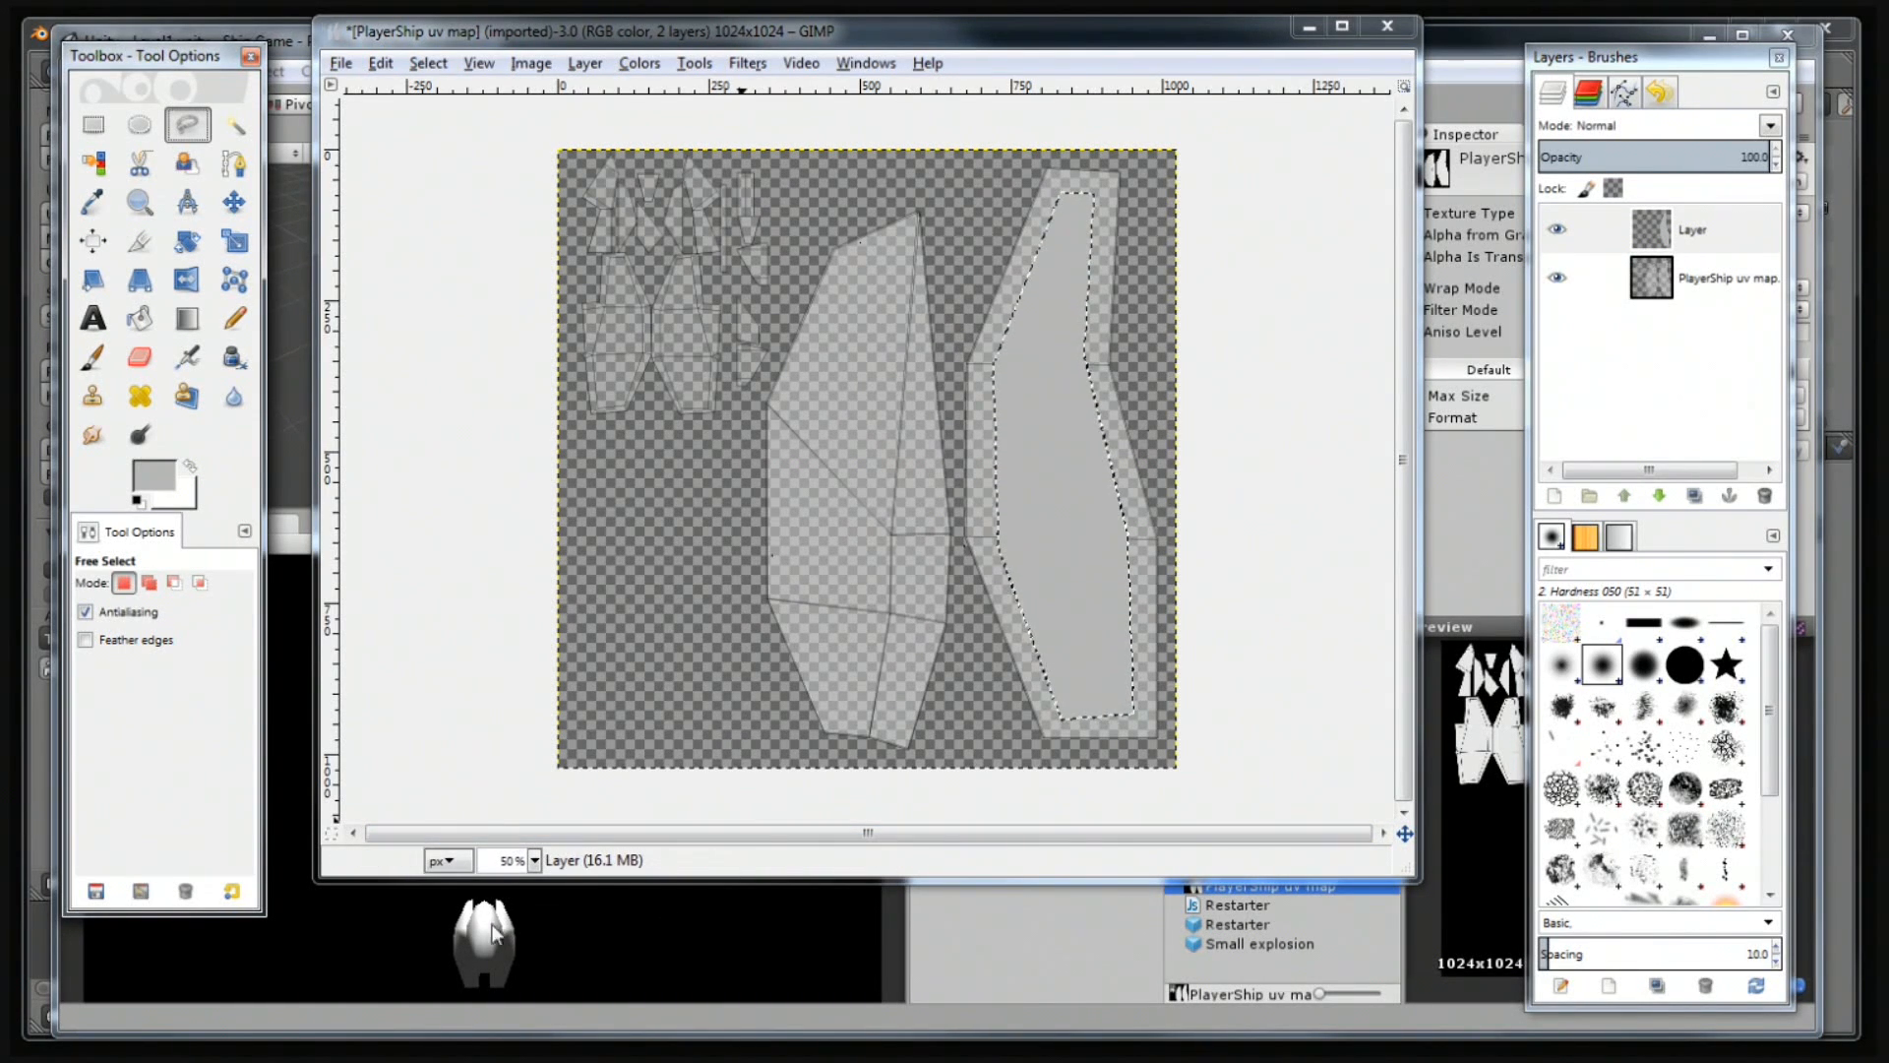
pyautogui.click(936, 732)
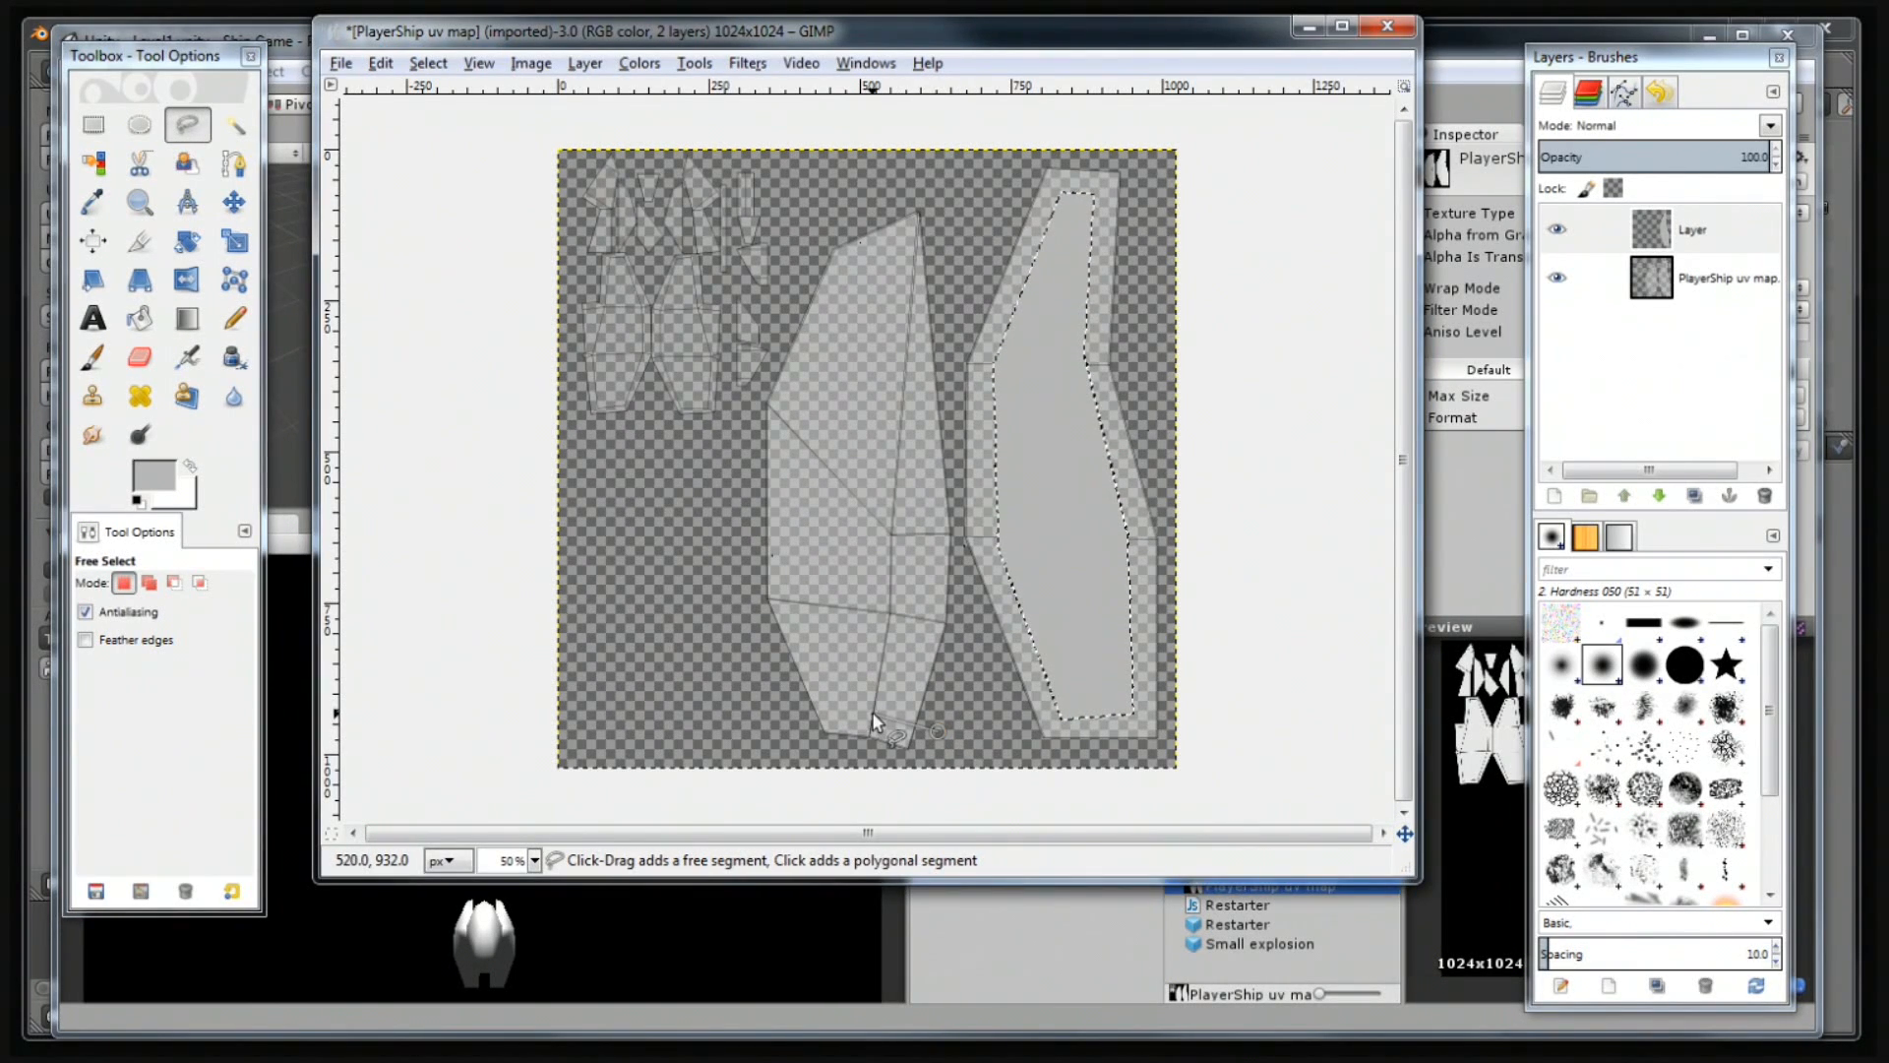
pyautogui.click(847, 711)
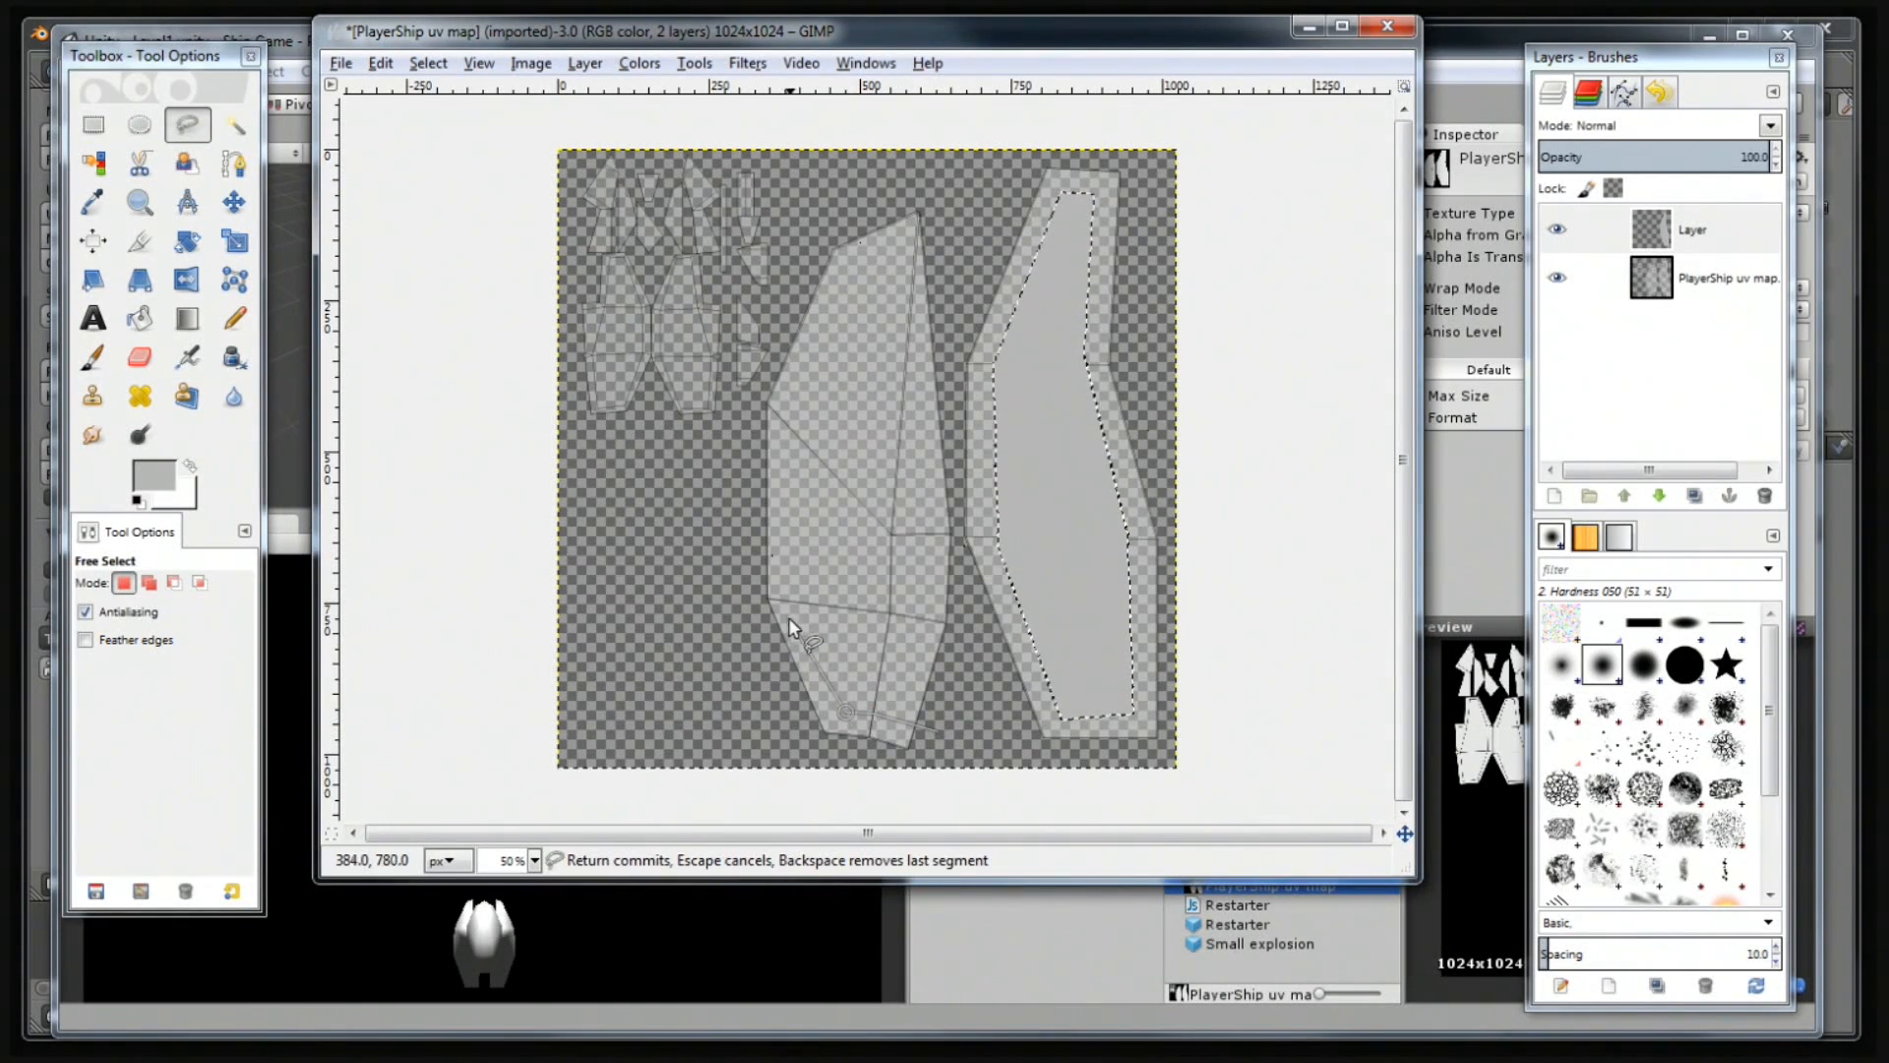
pyautogui.click(794, 602)
pyautogui.click(793, 428)
pyautogui.click(855, 279)
pyautogui.click(939, 236)
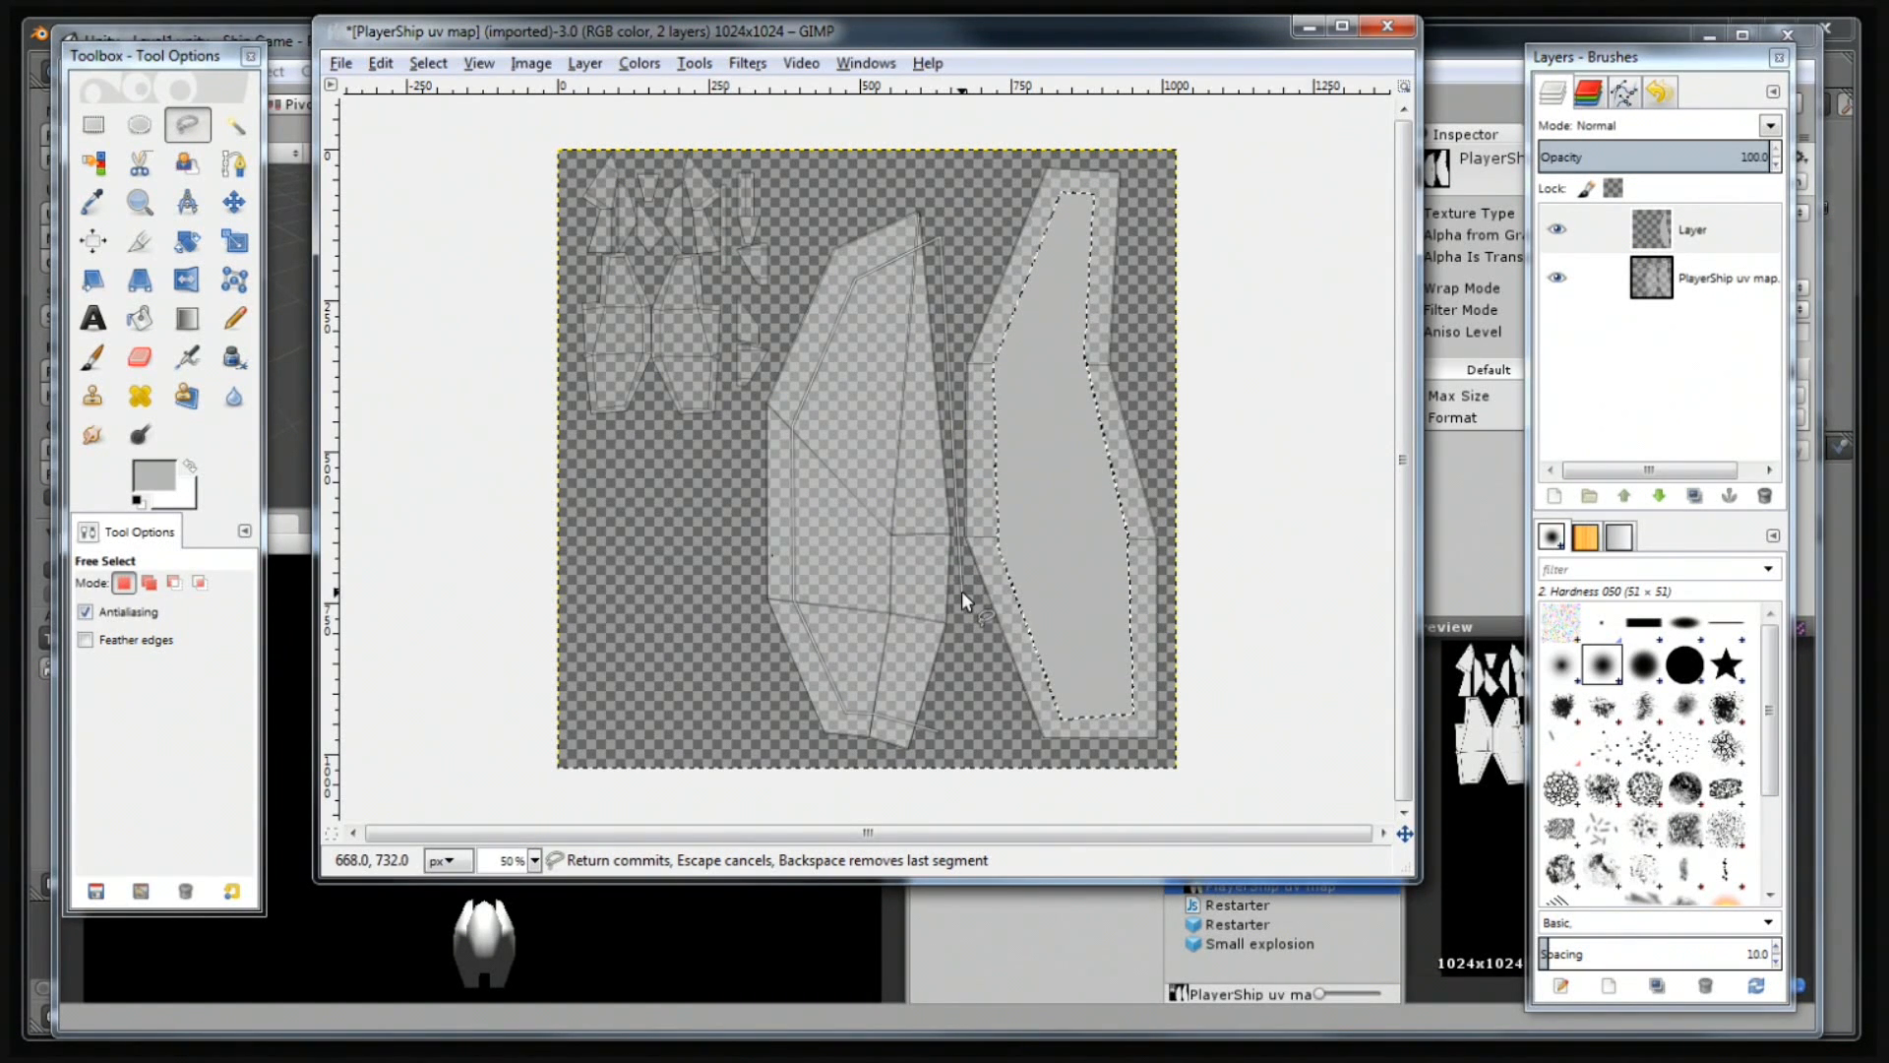
pyautogui.doubleClick(966, 681)
pyautogui.press('Return')
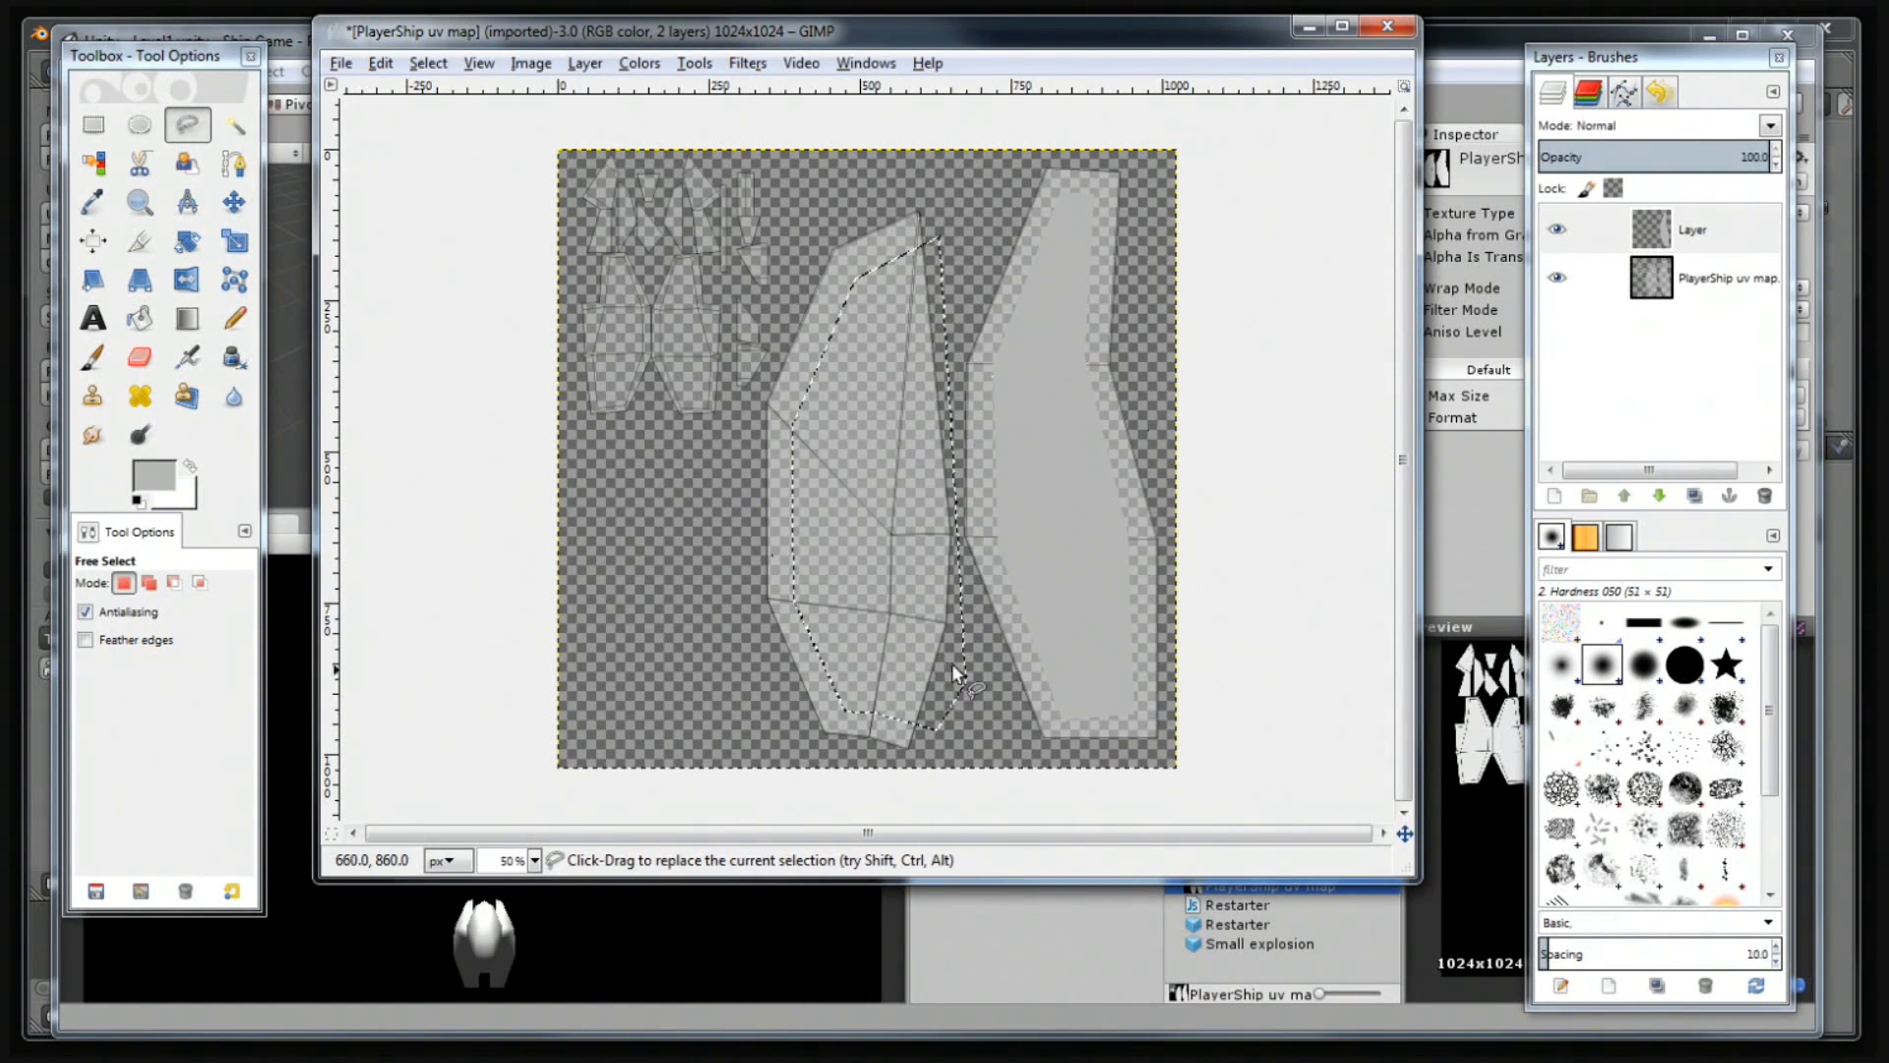
# Bucket-fill the middle island's selection with the light gray foreground color and clear the selection.
pyautogui.click(139, 318)
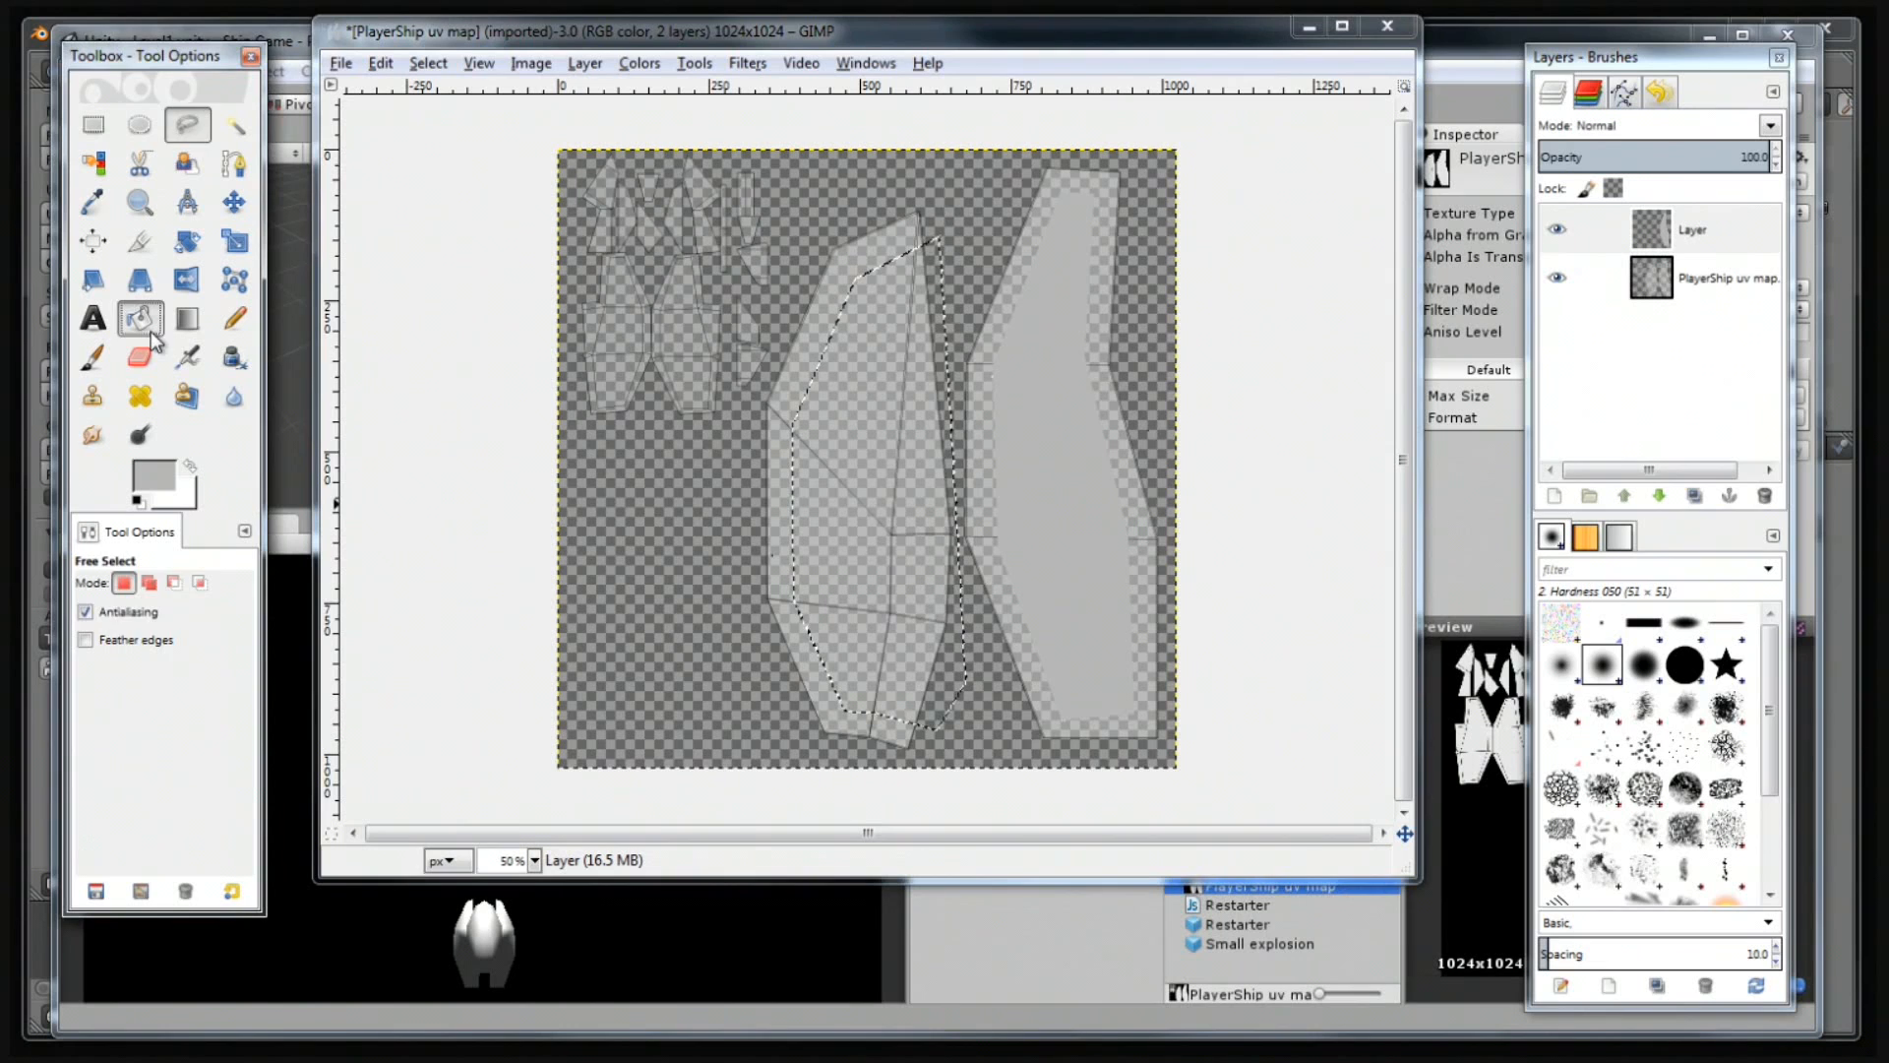
pyautogui.click(923, 404)
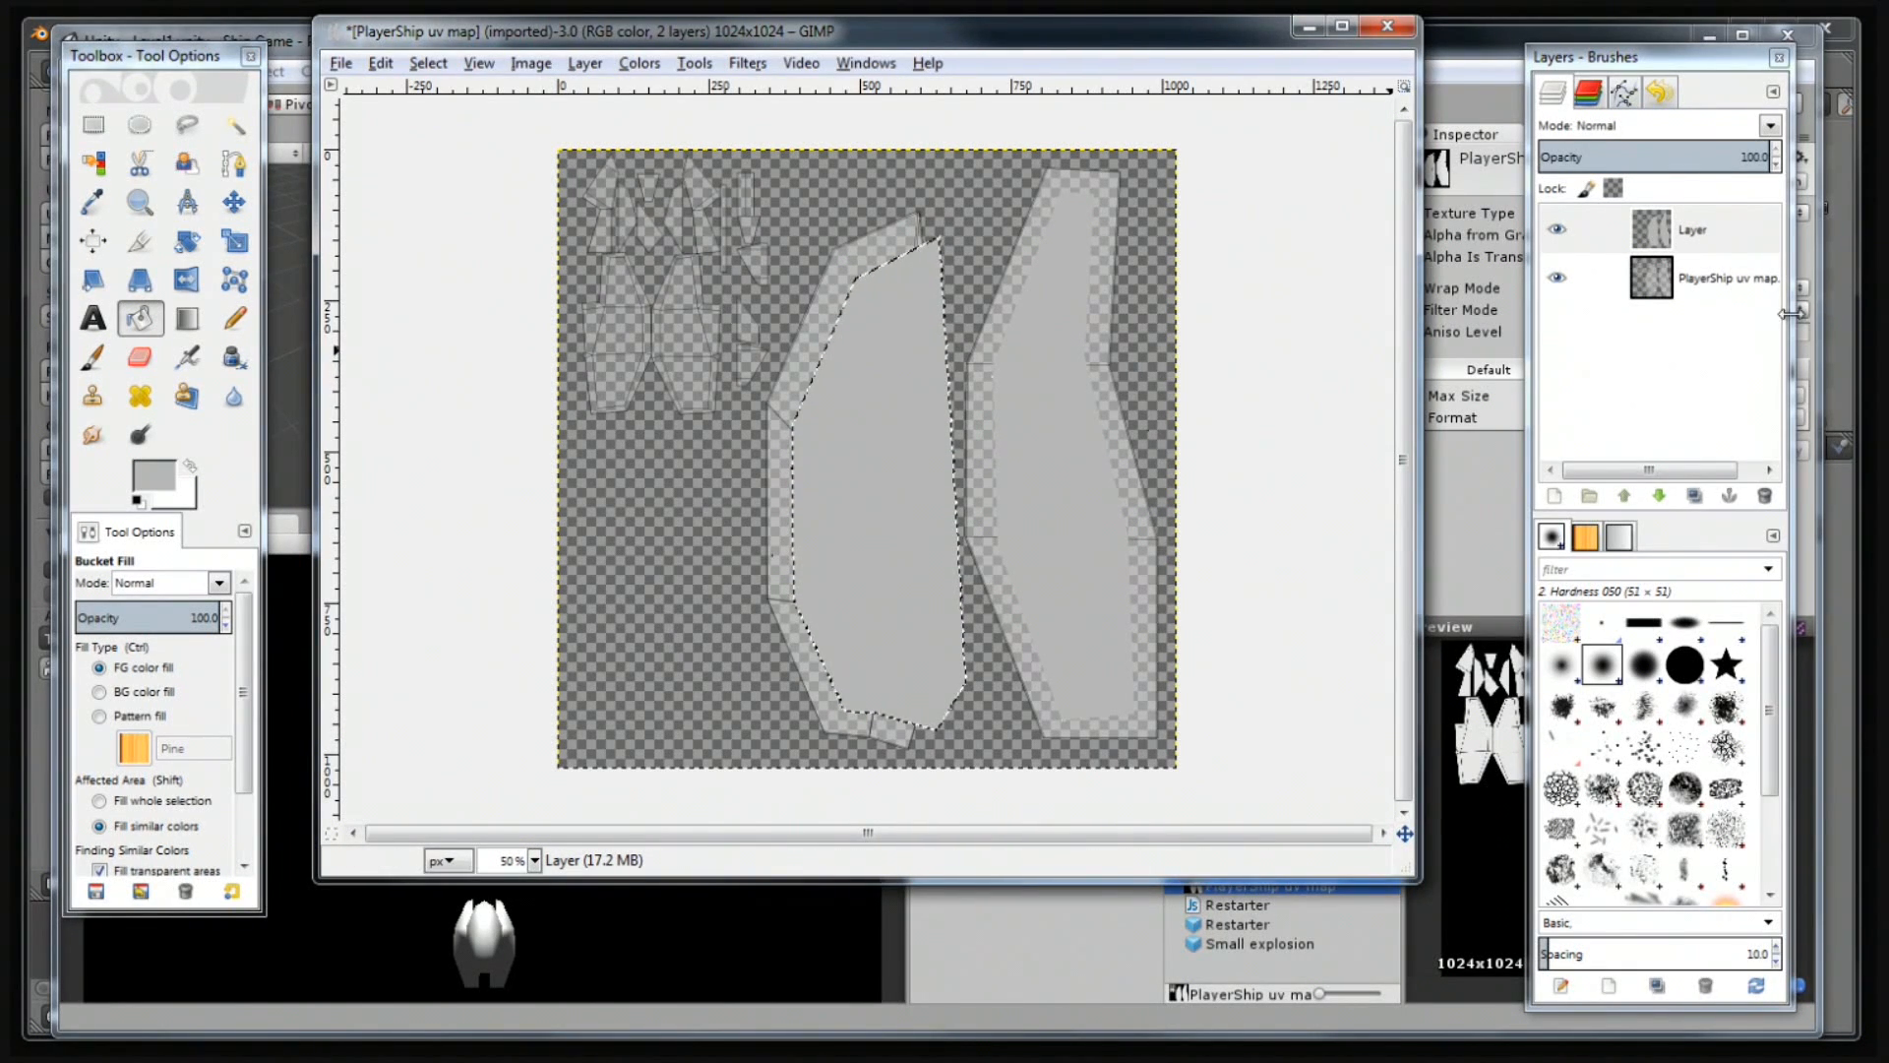
pyautogui.click(1712, 235)
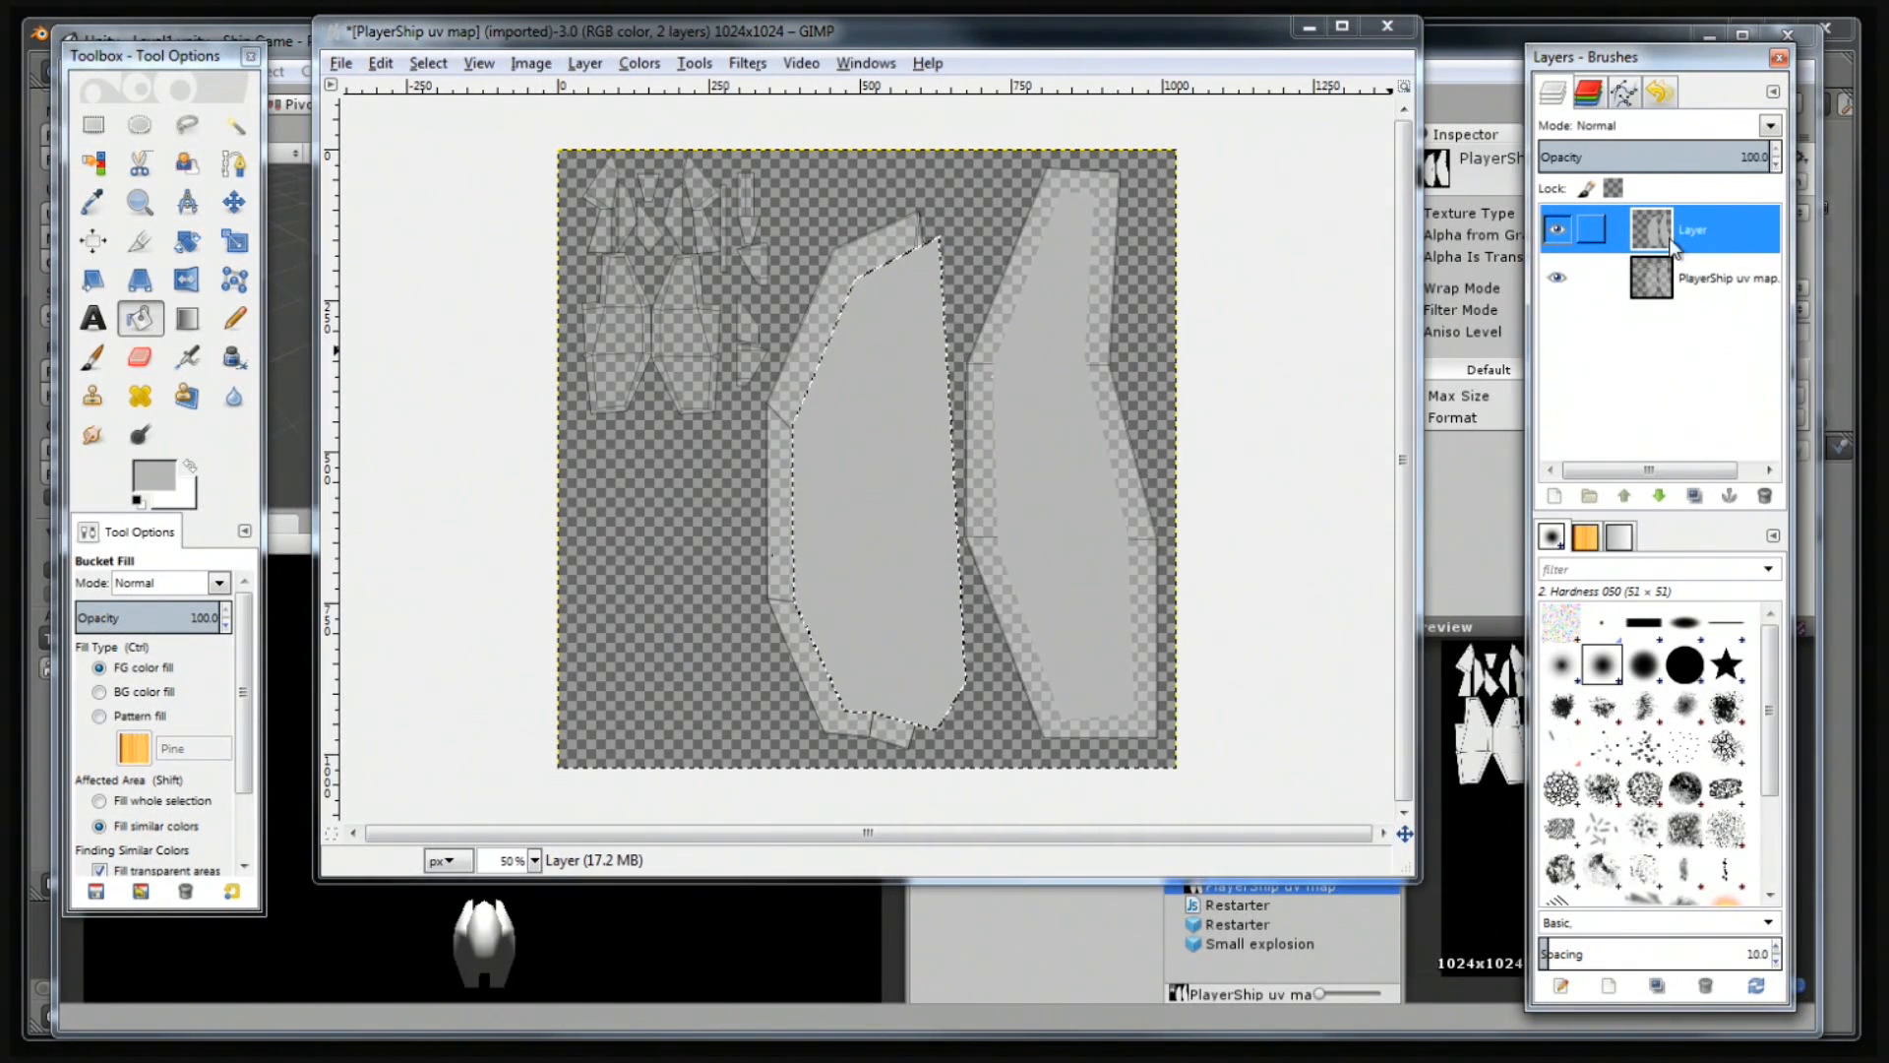
pyautogui.hotkey('ctrl', 'shift', 'a')
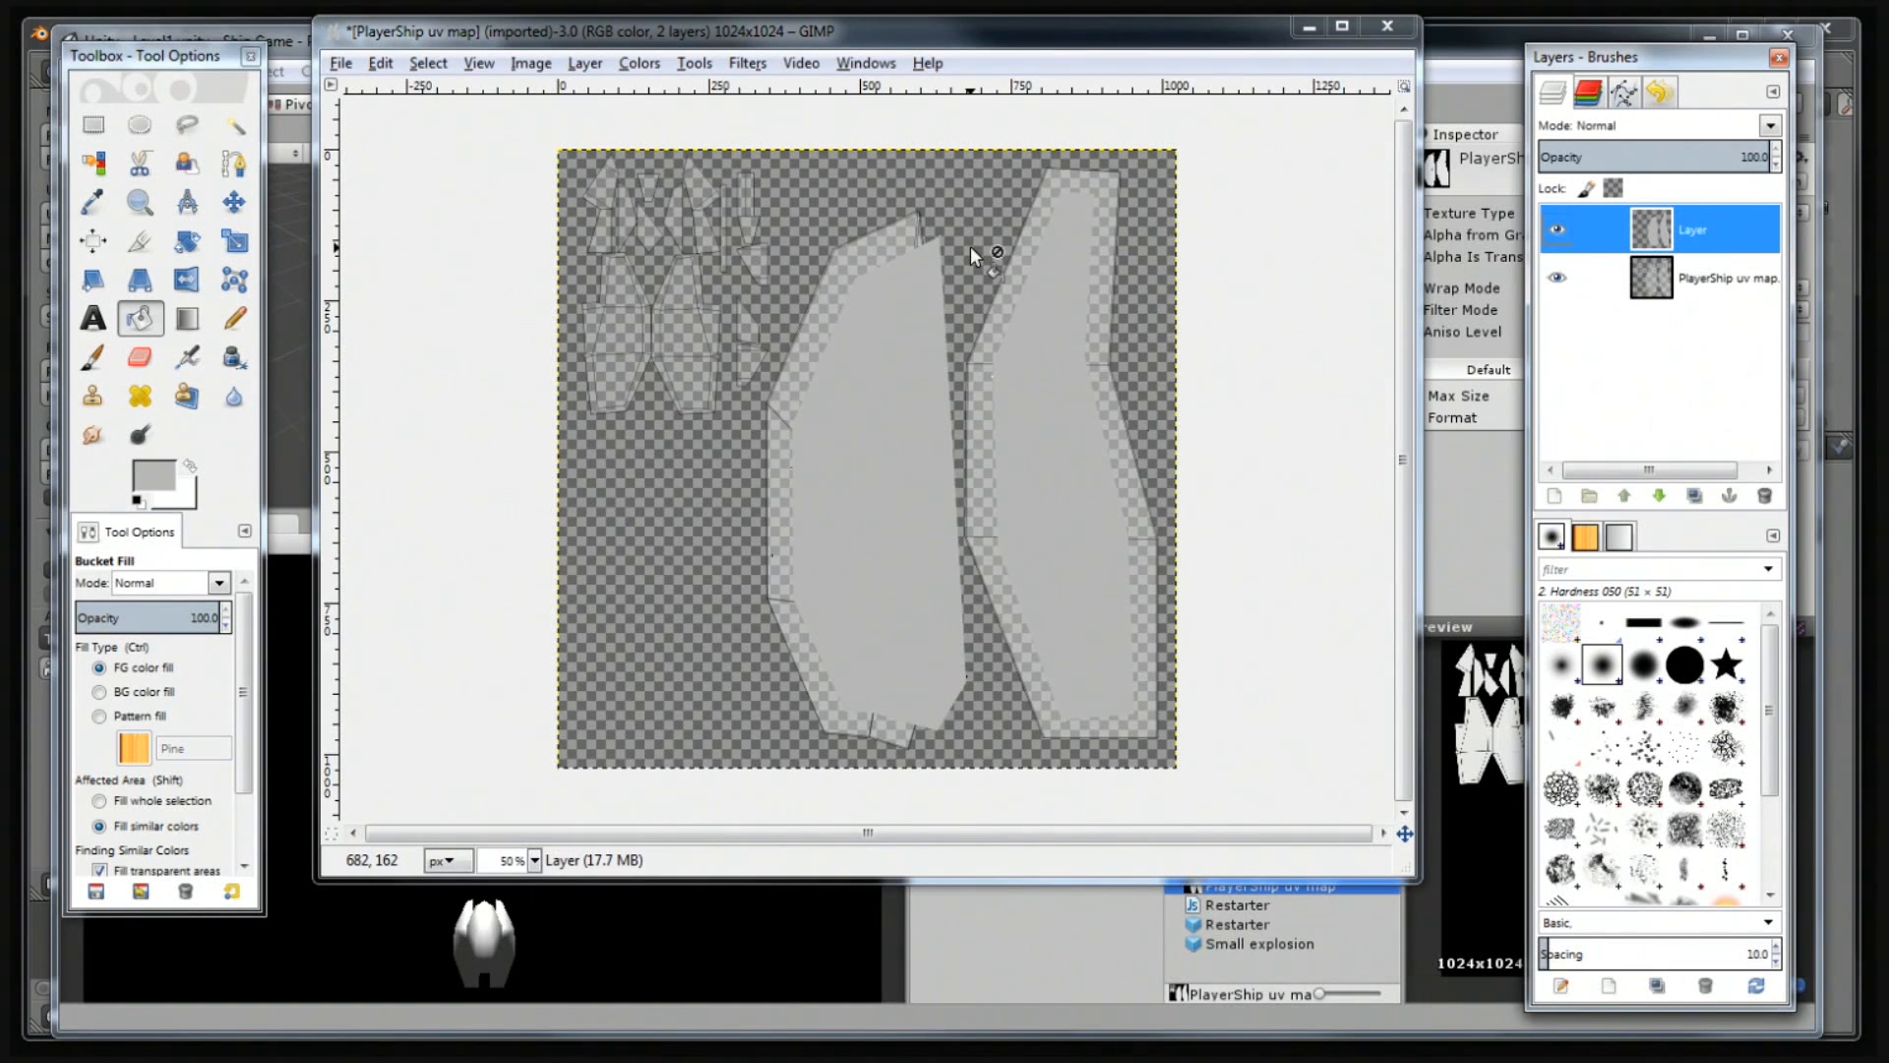
# Apply RGB Noise to the gray-filled layer with red 0.83, green 0.76, blue 0.78 and alpha 0.40.
pyautogui.click(747, 64)
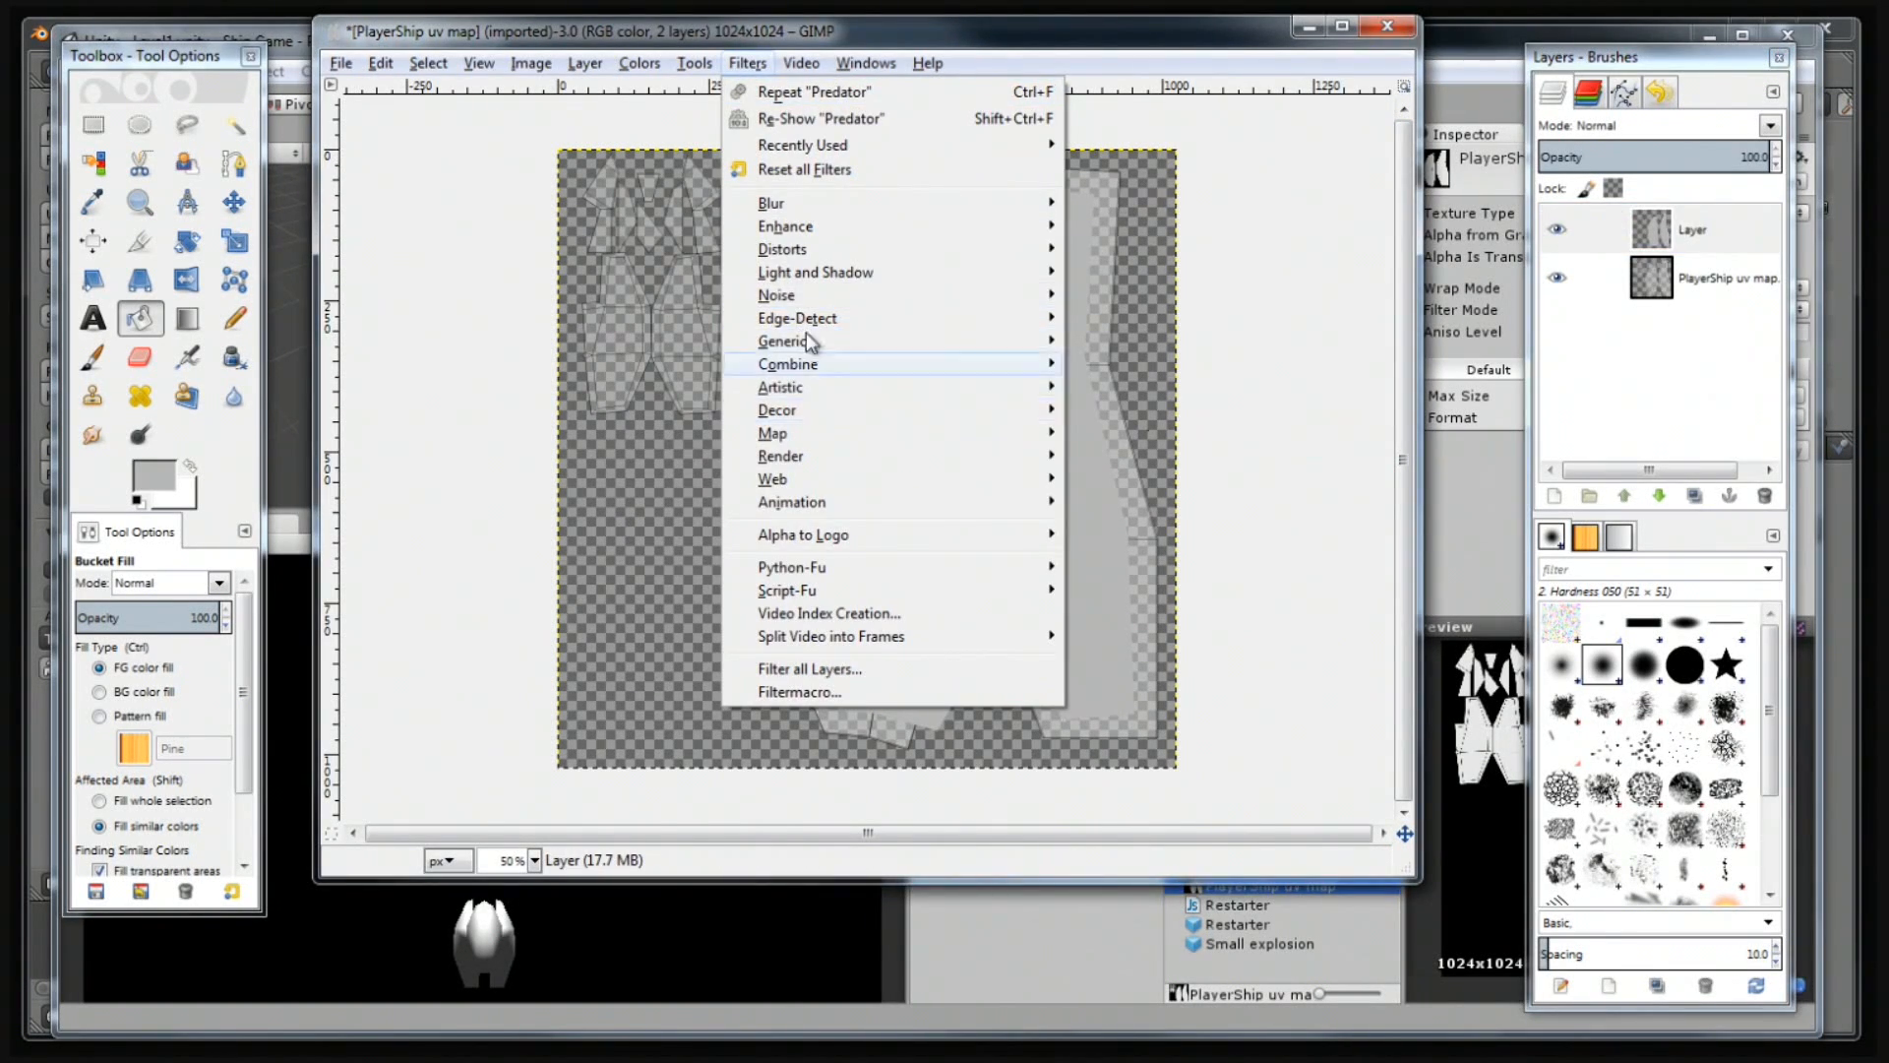
pyautogui.moveTo(820, 294)
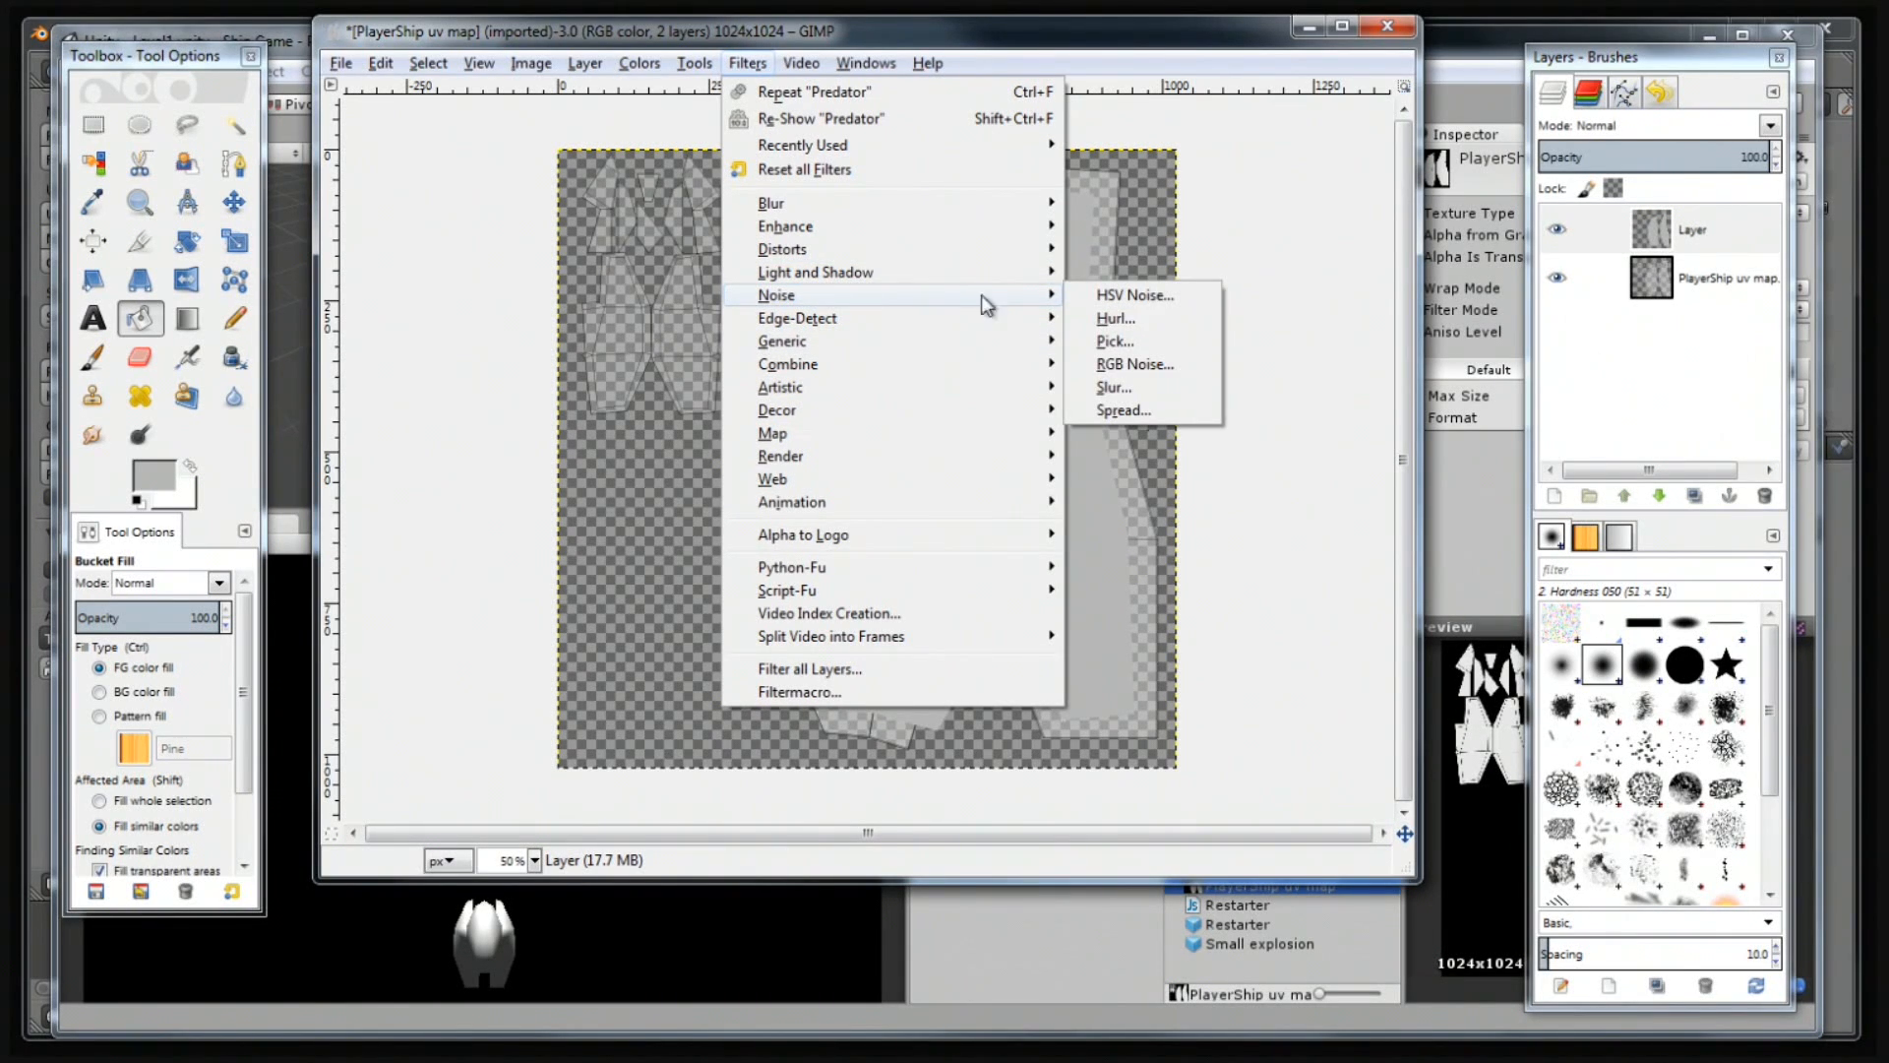
pyautogui.click(1172, 365)
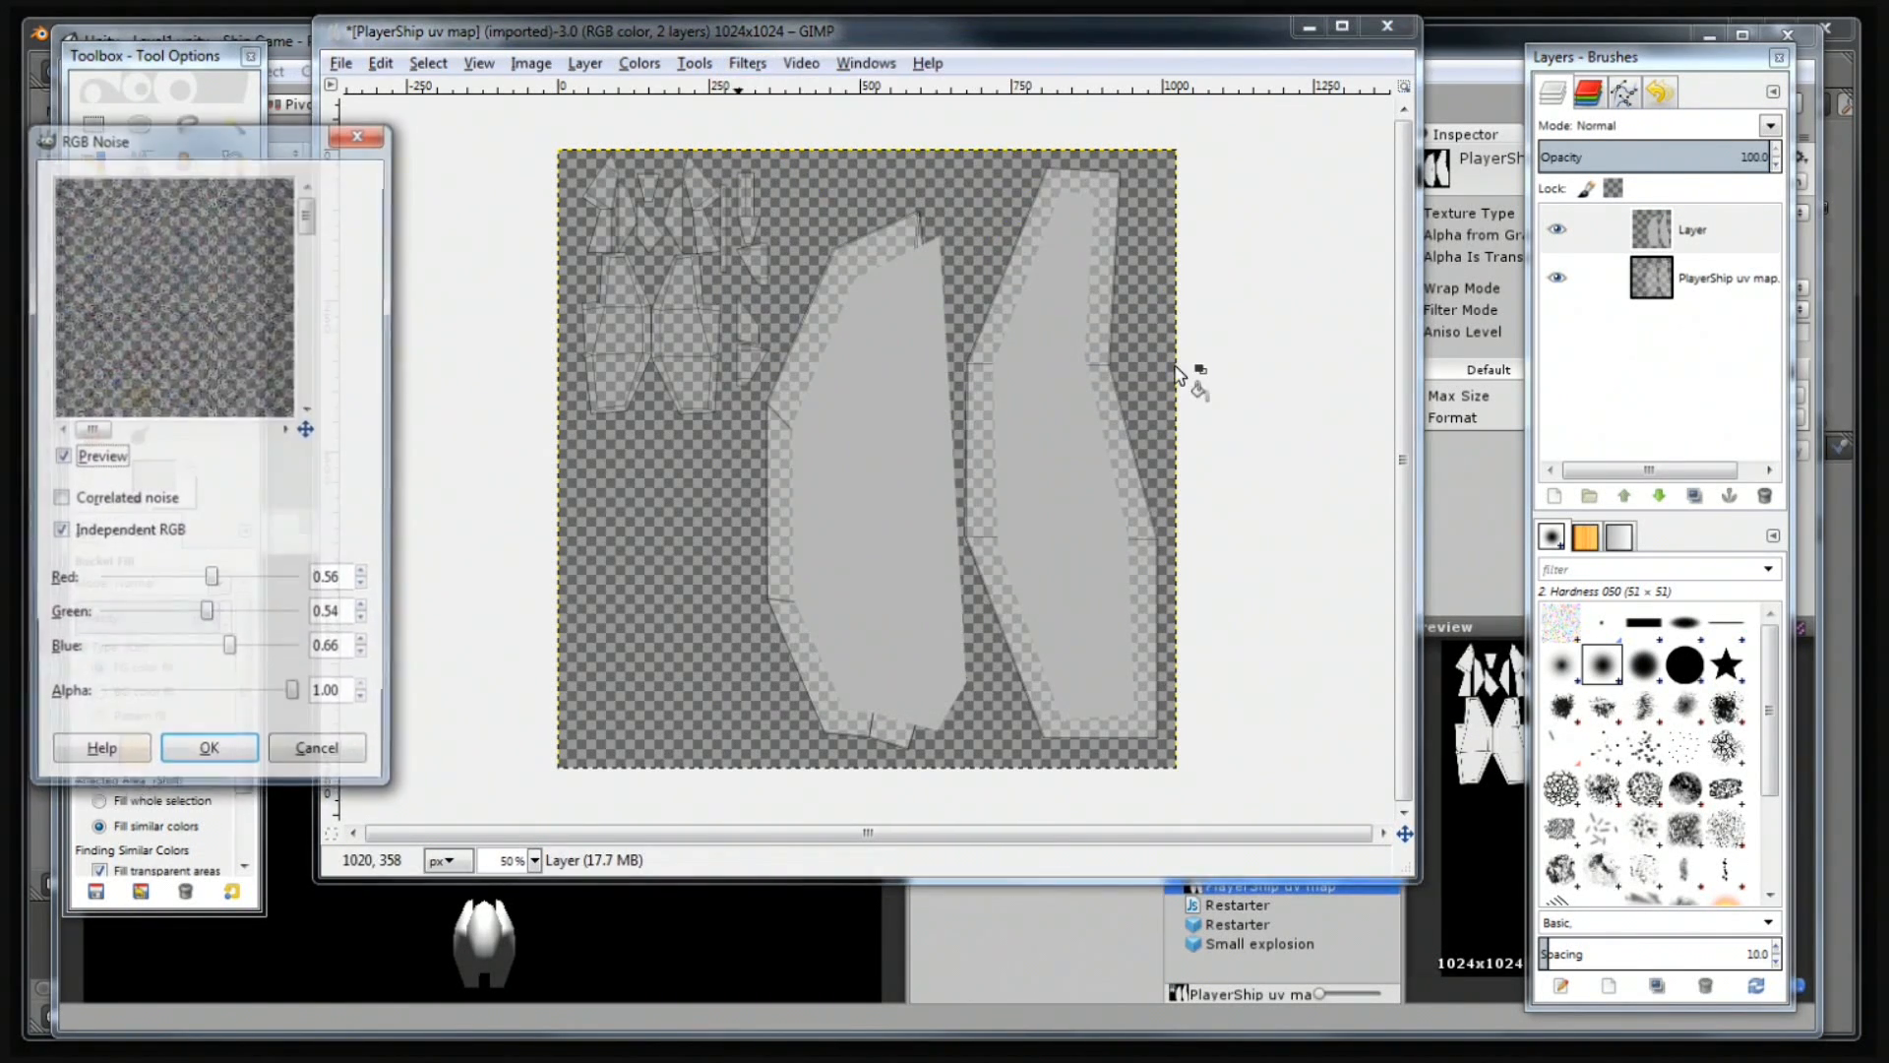
pyautogui.moveTo(240, 145); pyautogui.dragTo(356, 148)
pyautogui.moveTo(325, 583); pyautogui.dragTo(293, 701)
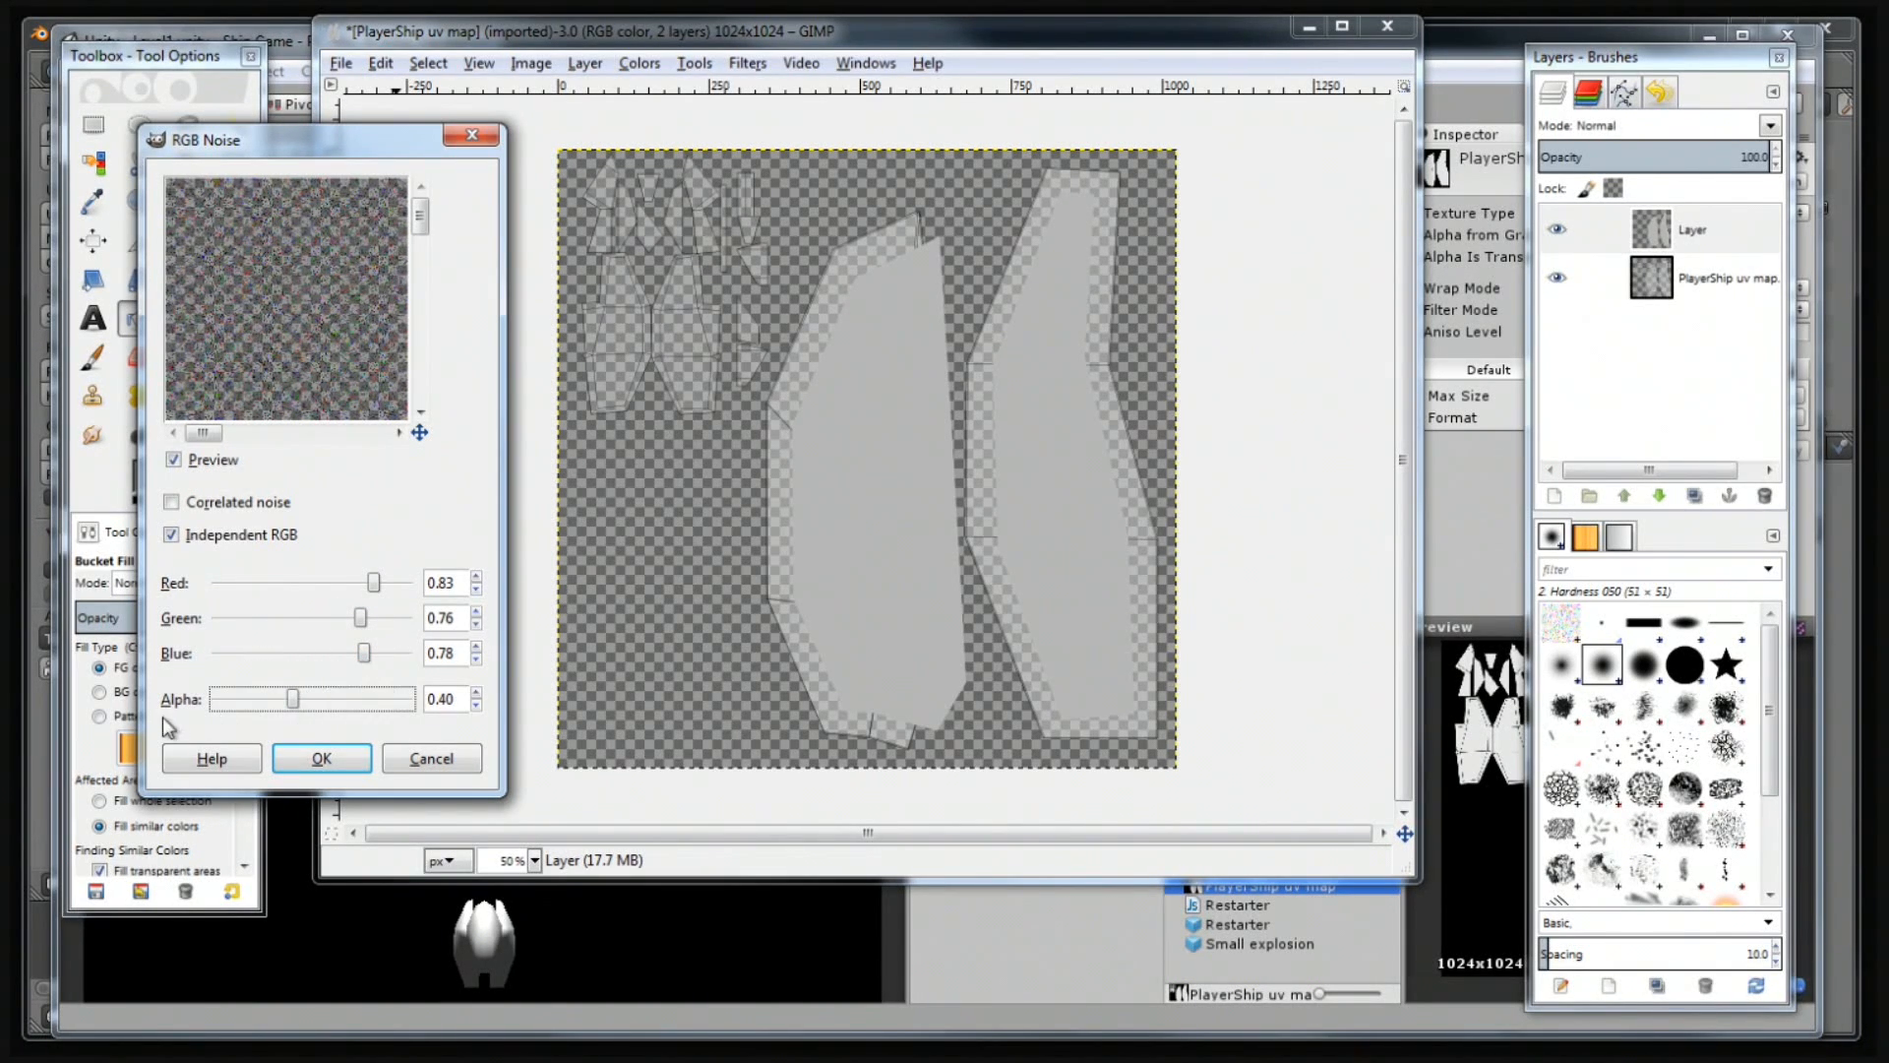
pyautogui.click(321, 759)
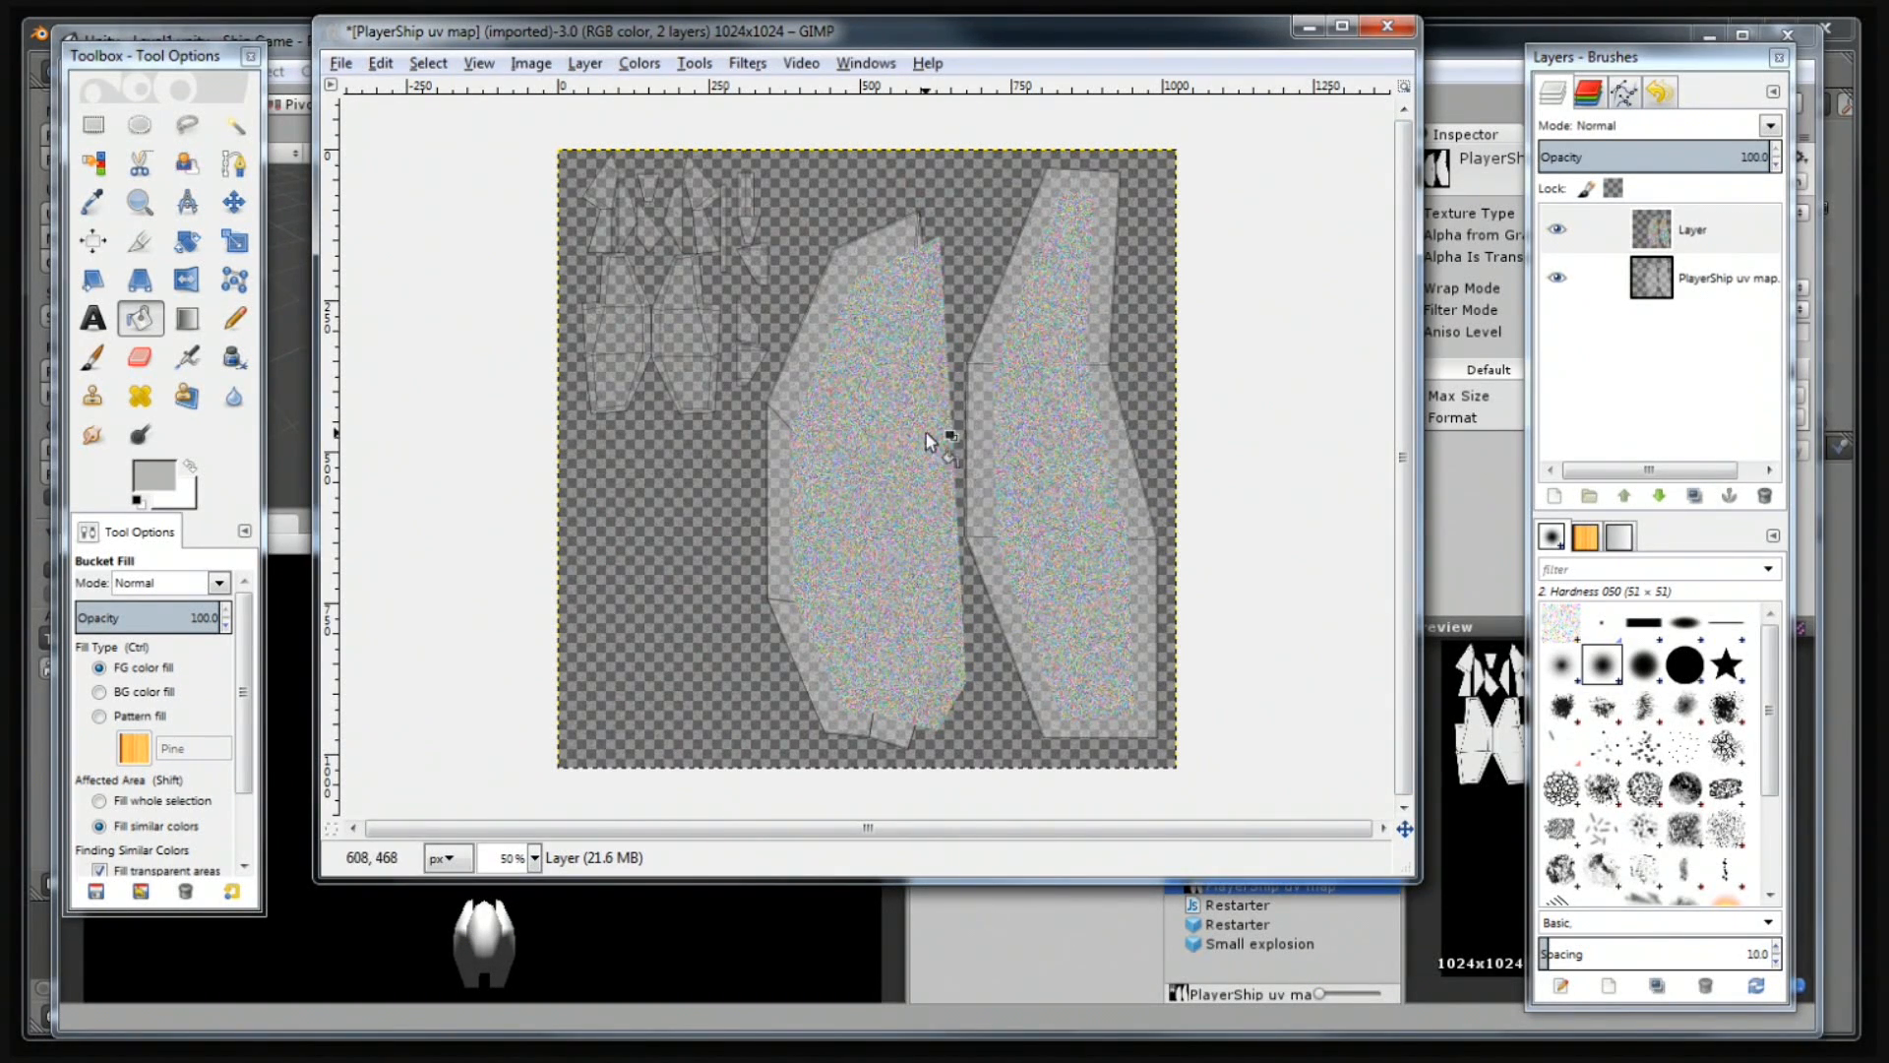
# Apply a linear Motion Blur to the noisy gray layer with length 52 and angle 90.
pyautogui.click(746, 63)
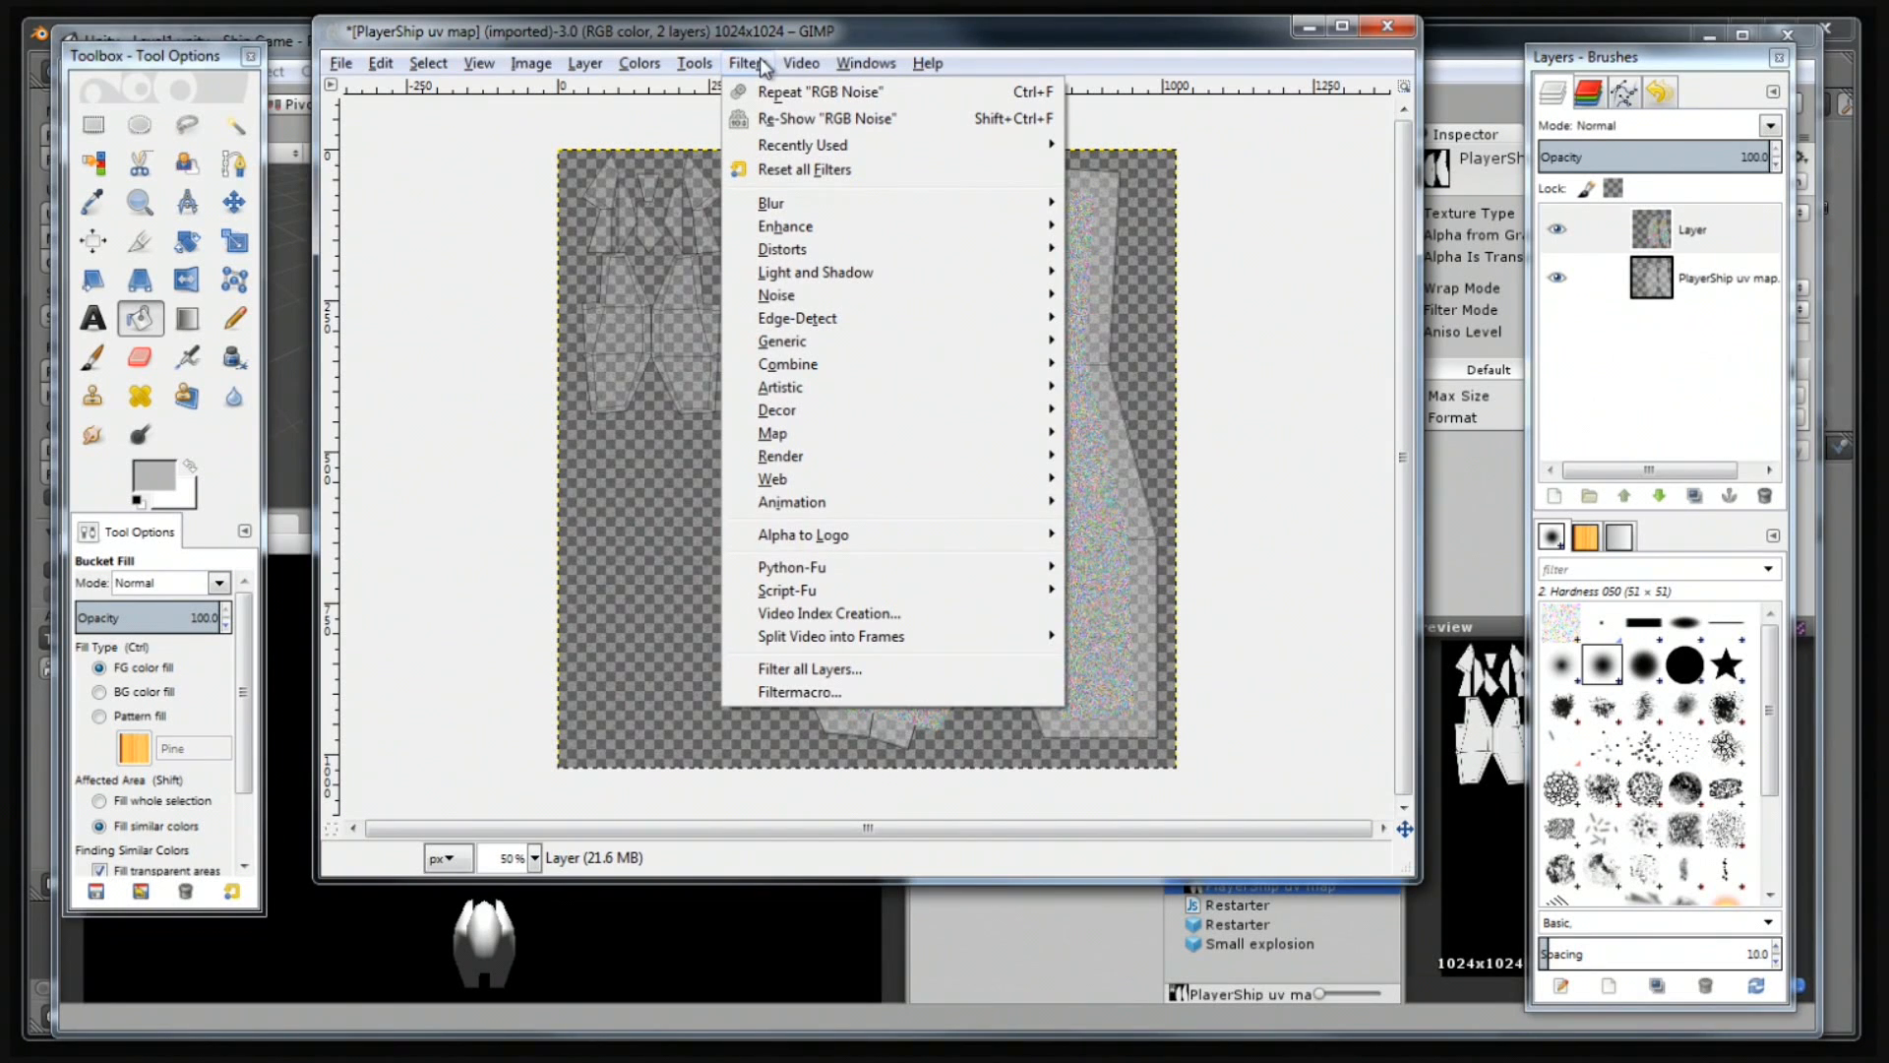
pyautogui.moveTo(870, 384)
pyautogui.moveTo(915, 210)
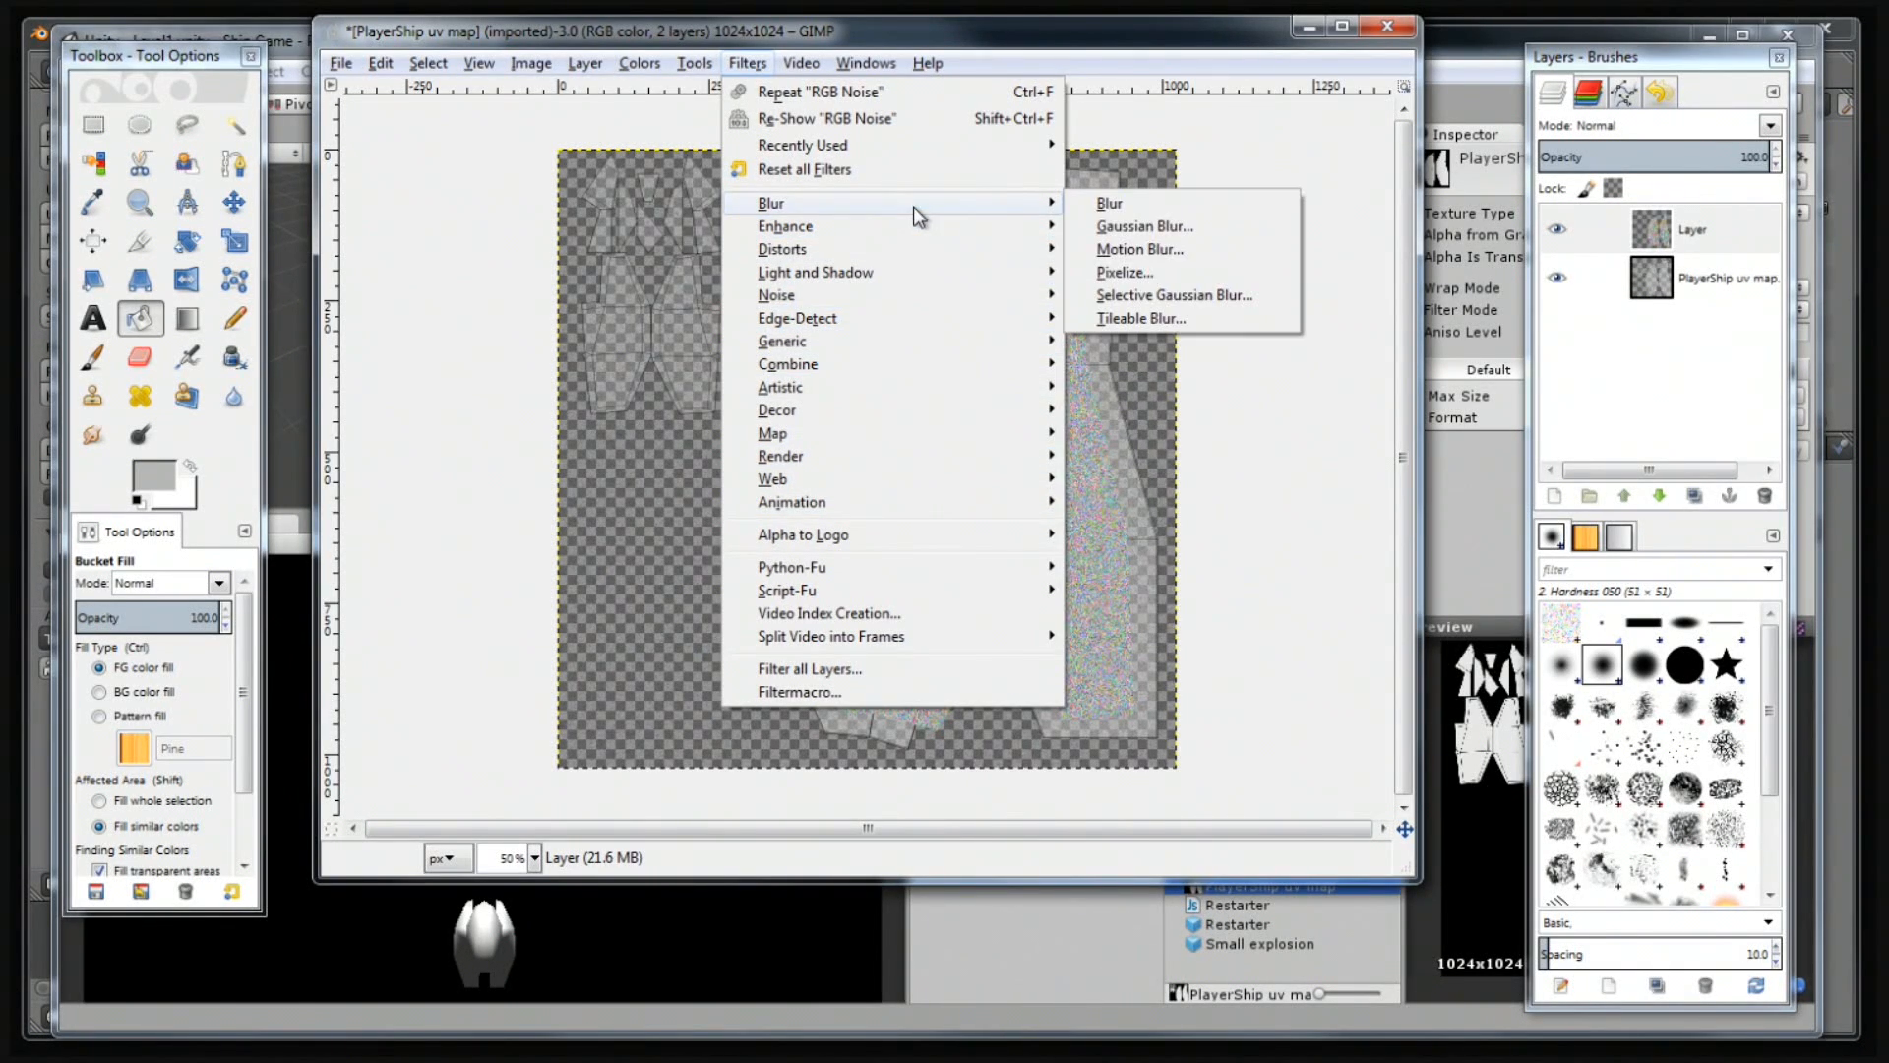
pyautogui.click(1141, 250)
pyautogui.moveTo(281, 165); pyautogui.dragTo(452, 126)
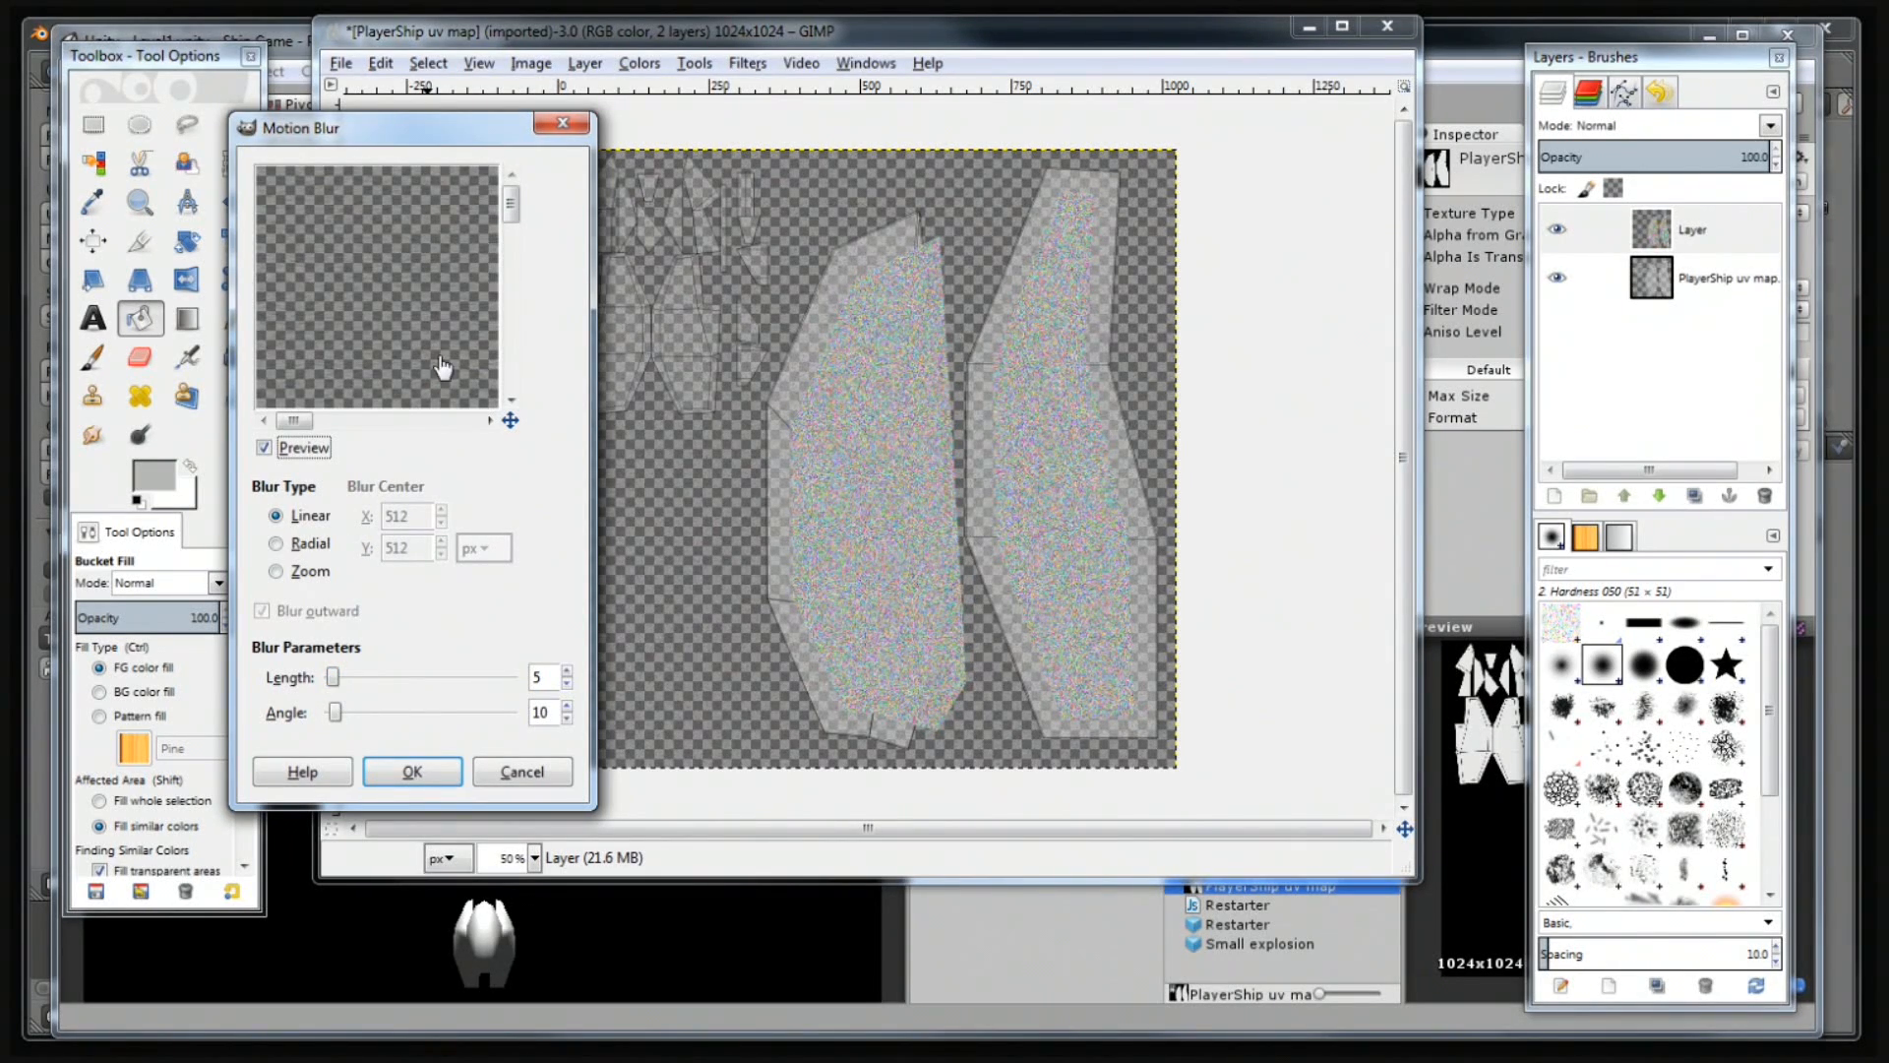
pyautogui.moveTo(463, 334); pyautogui.dragTo(8, 66)
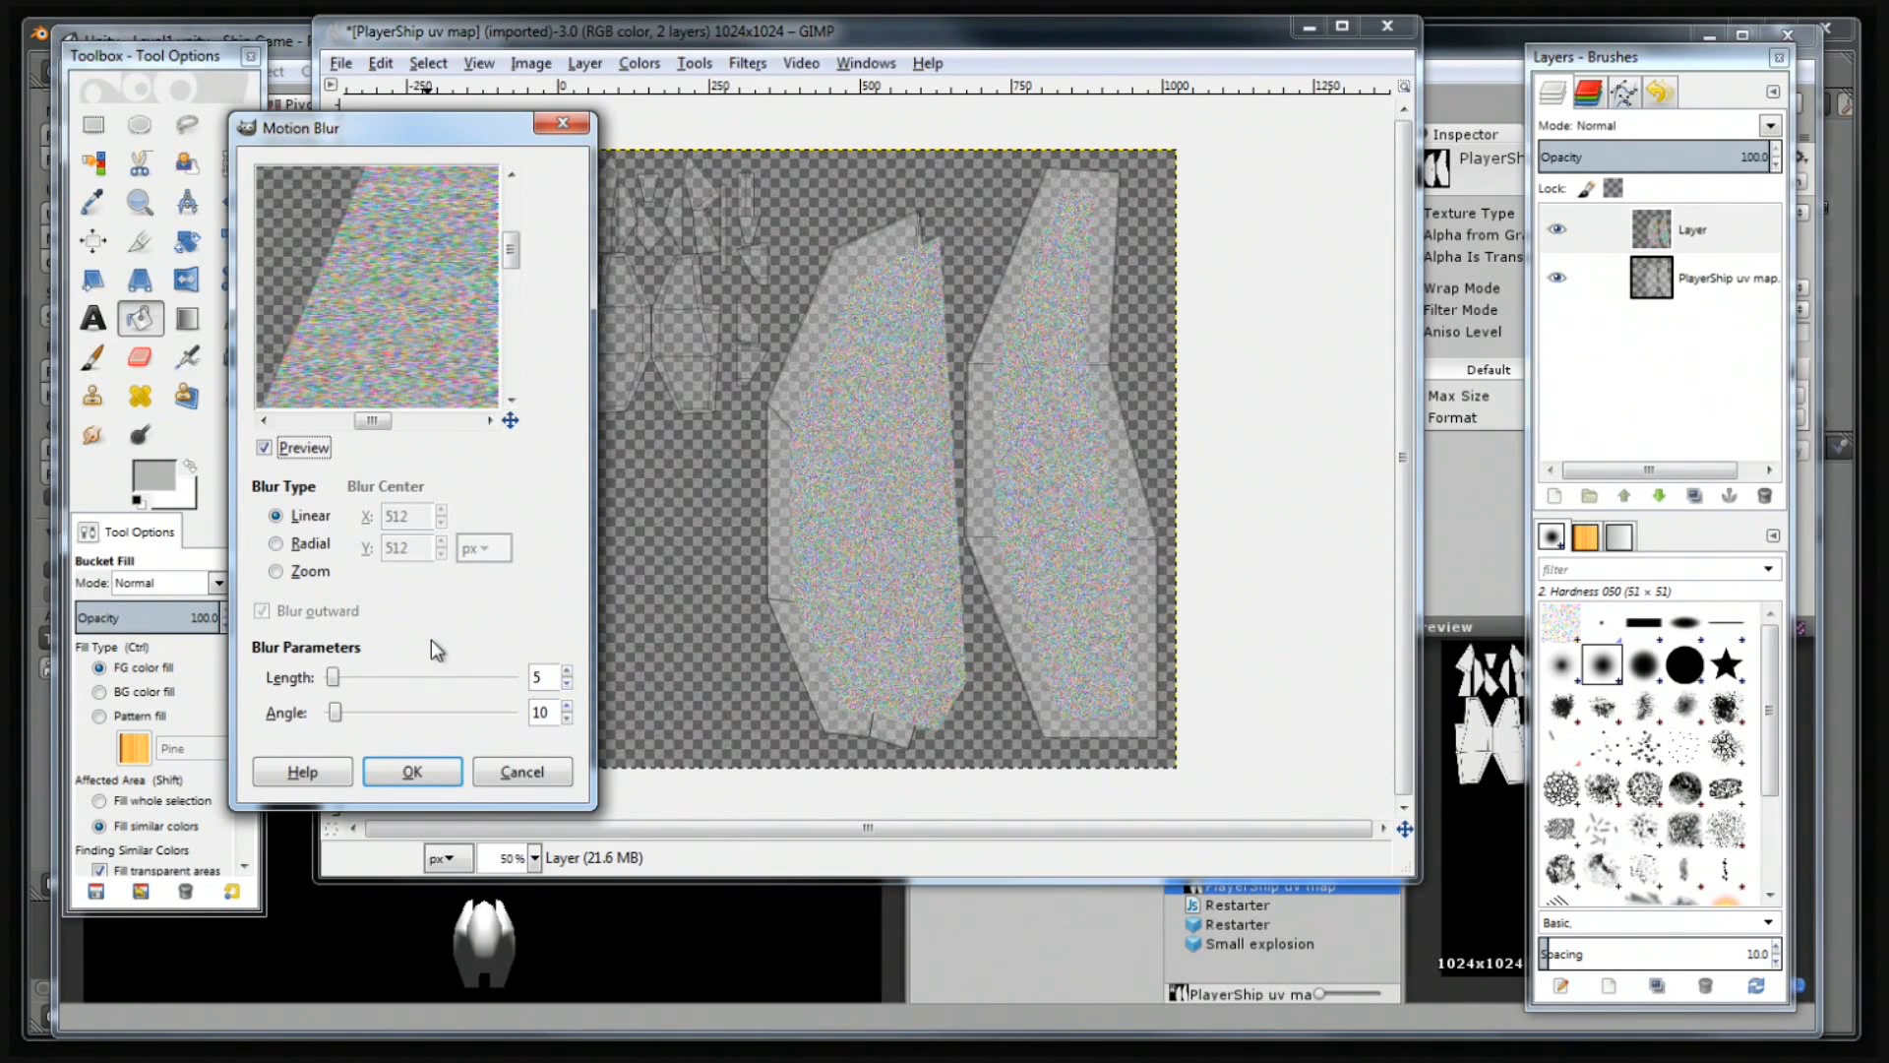
pyautogui.moveTo(335, 676)
pyautogui.mouseDown()
pyautogui.moveTo(372, 675)
pyautogui.moveTo(337, 712)
pyautogui.moveTo(368, 715)
pyautogui.mouseUp()
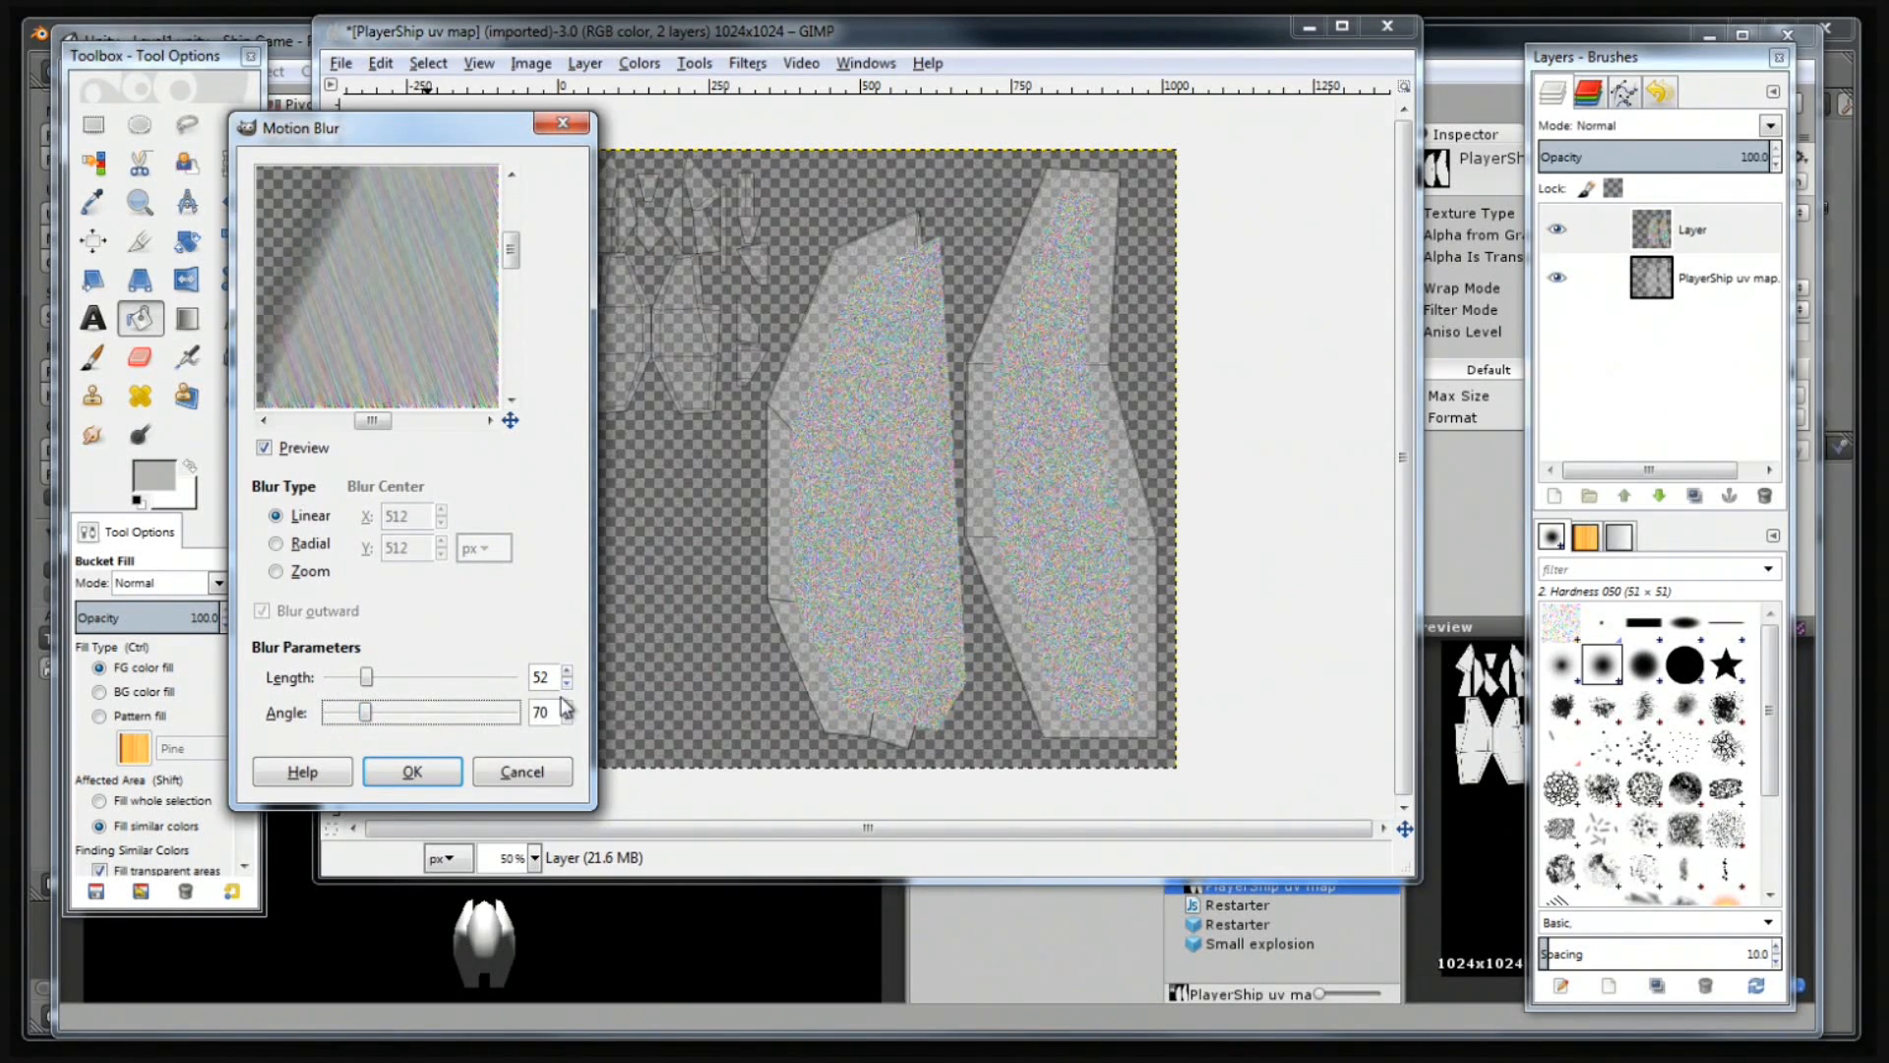
pyautogui.doubleClick(551, 710)
pyautogui.press('Return')
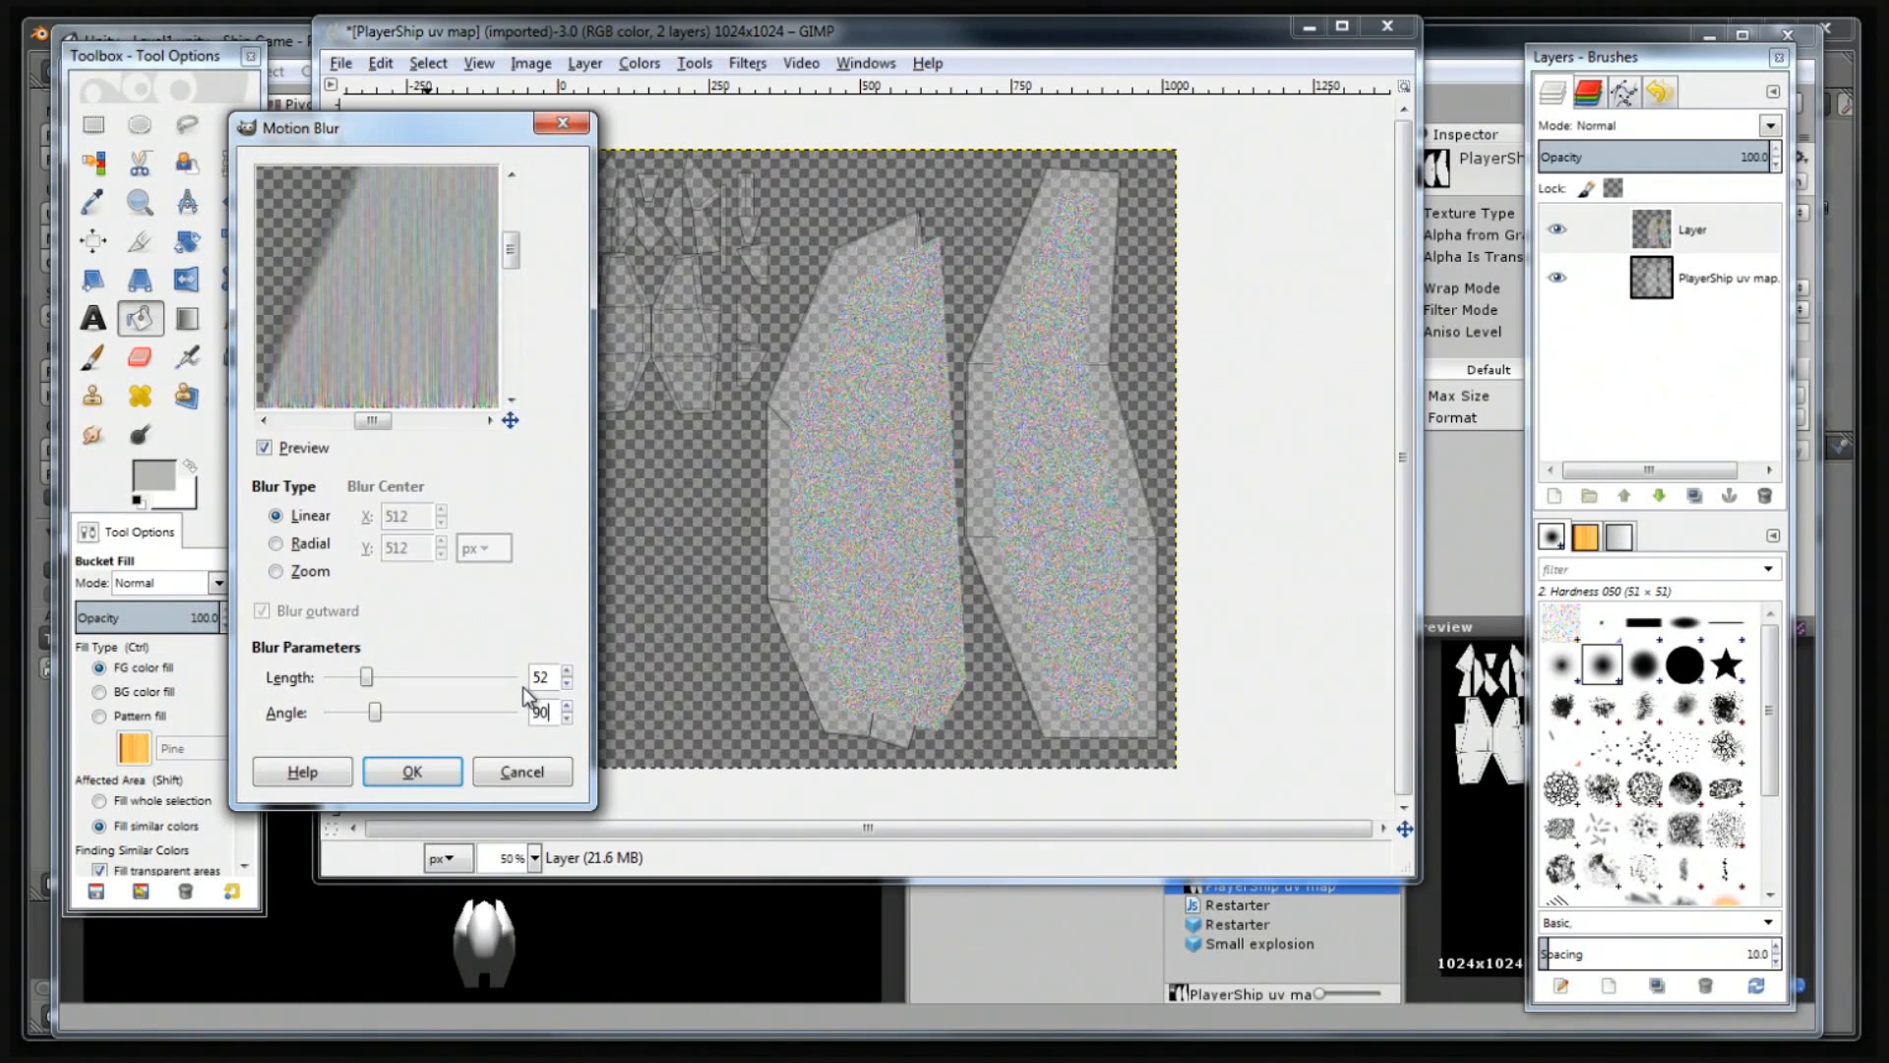
pyautogui.click(414, 772)
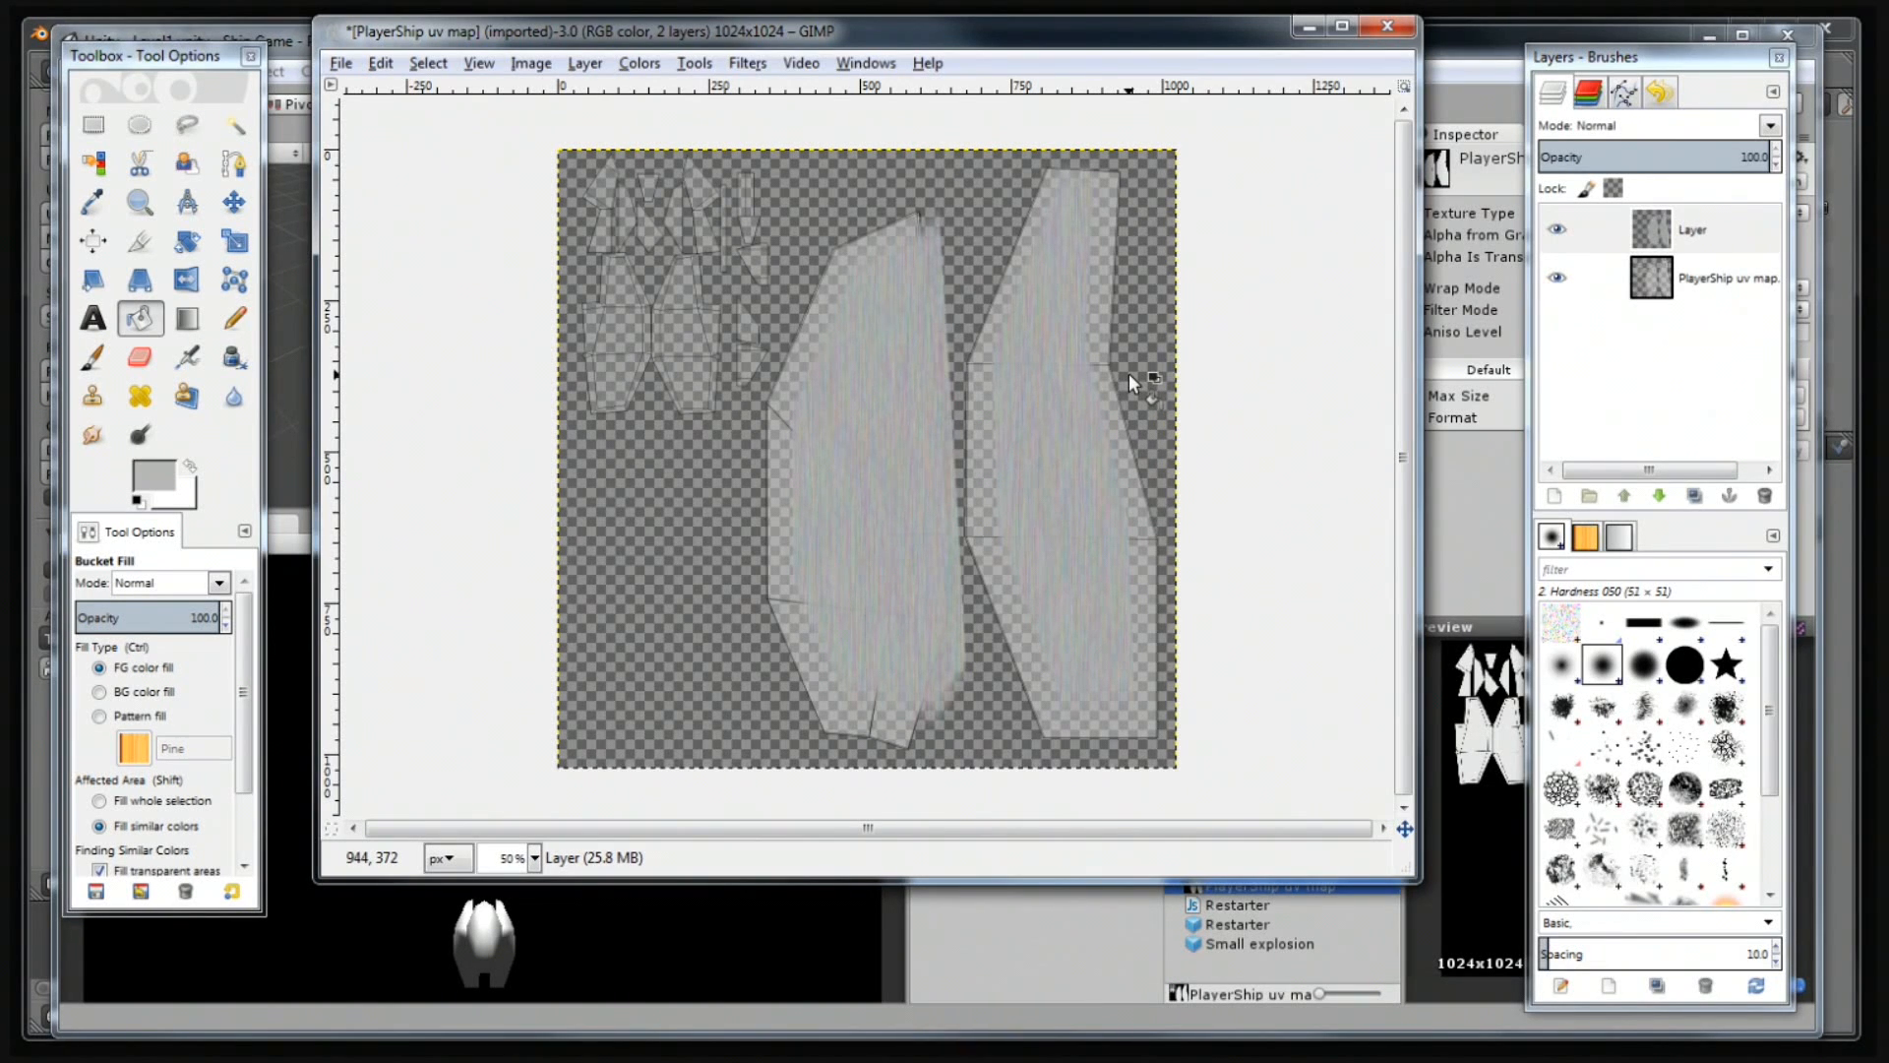
# Add a white-filled 1024 x 1024 layer directly above the PlayerShip uv map layer.
pyautogui.click(1742, 285)
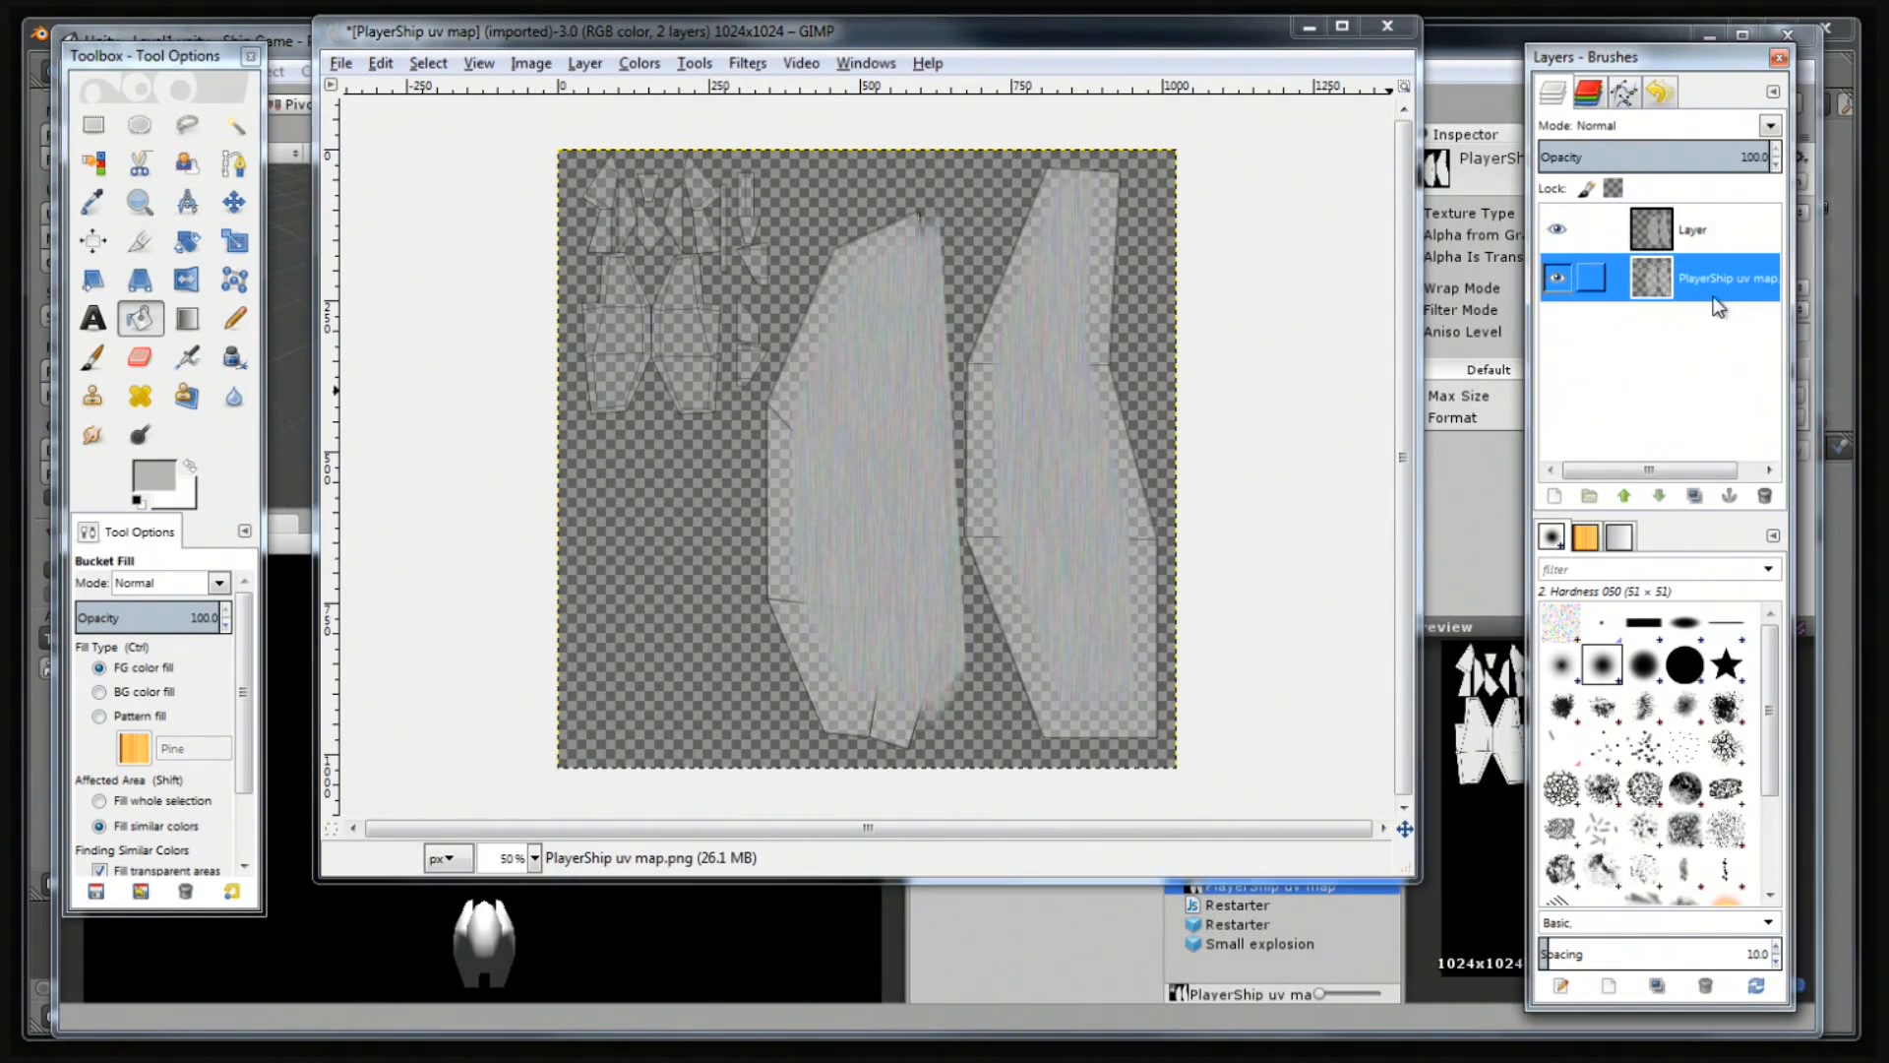
pyautogui.click(1554, 495)
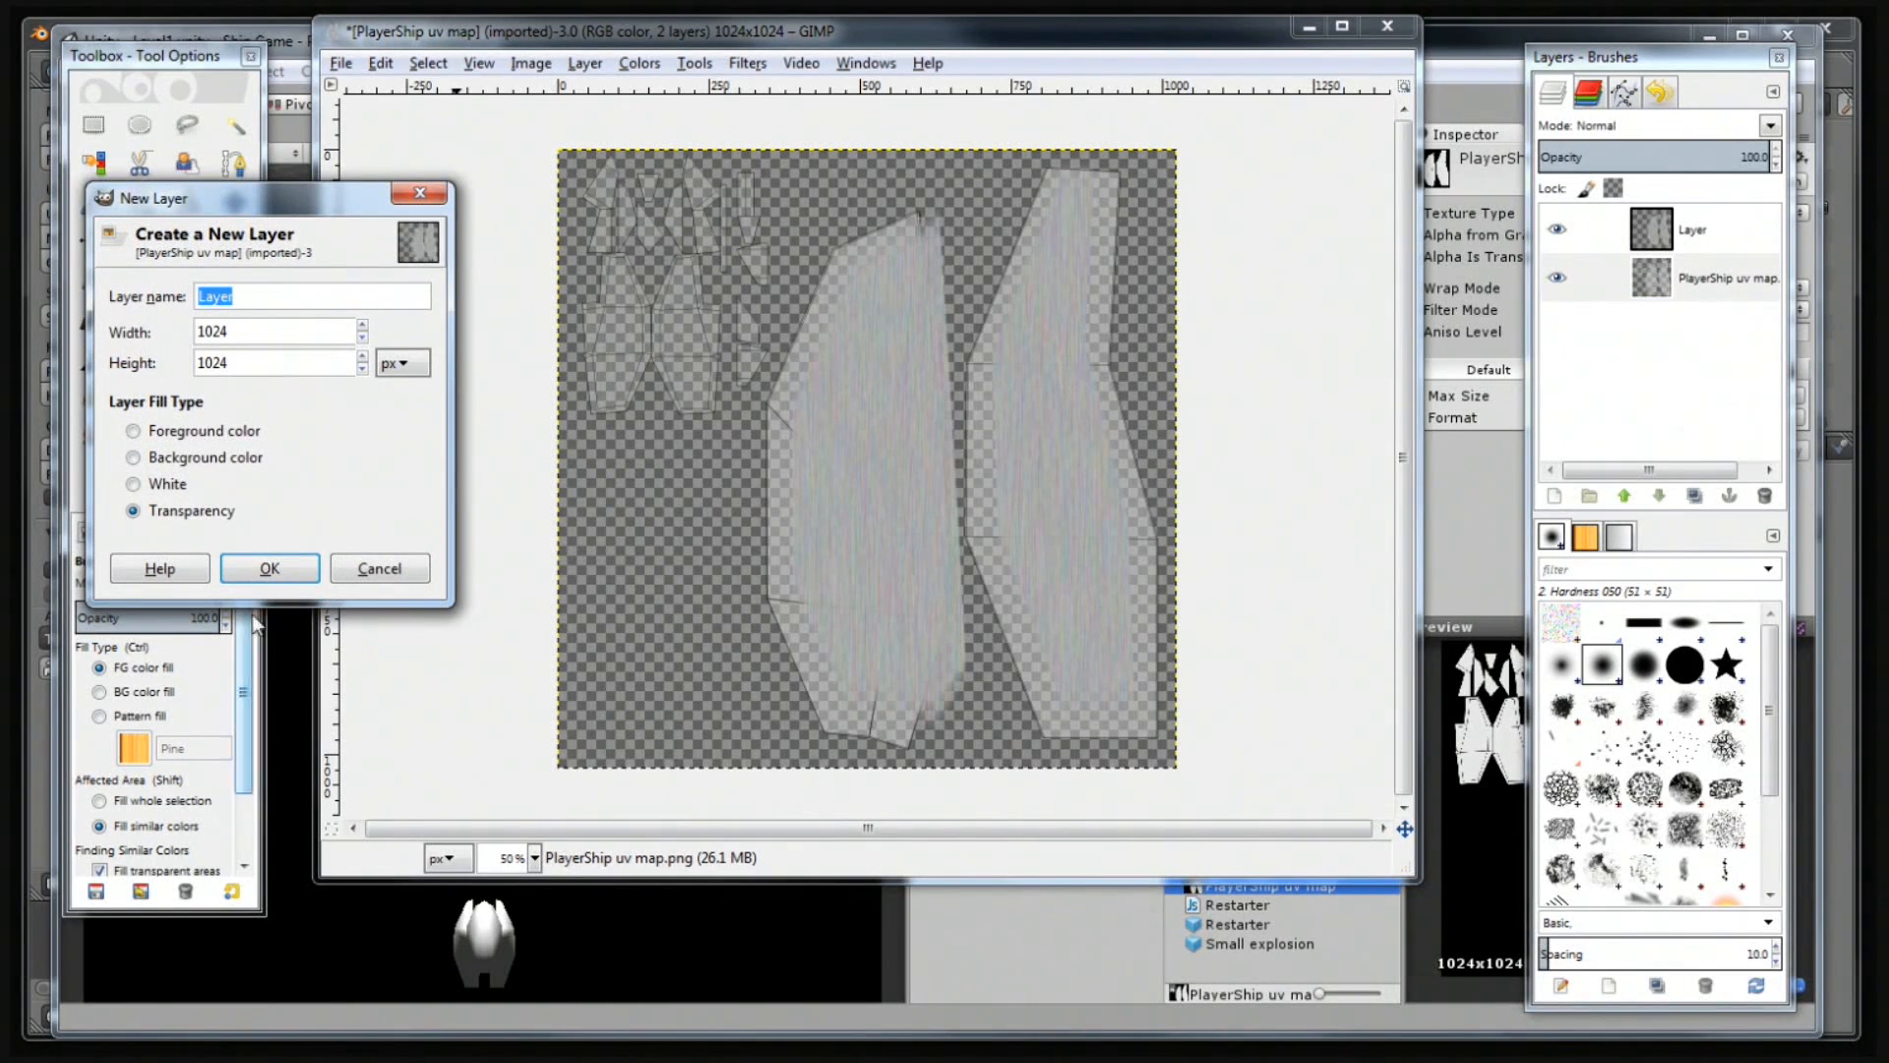
pyautogui.click(158, 492)
pyautogui.click(261, 567)
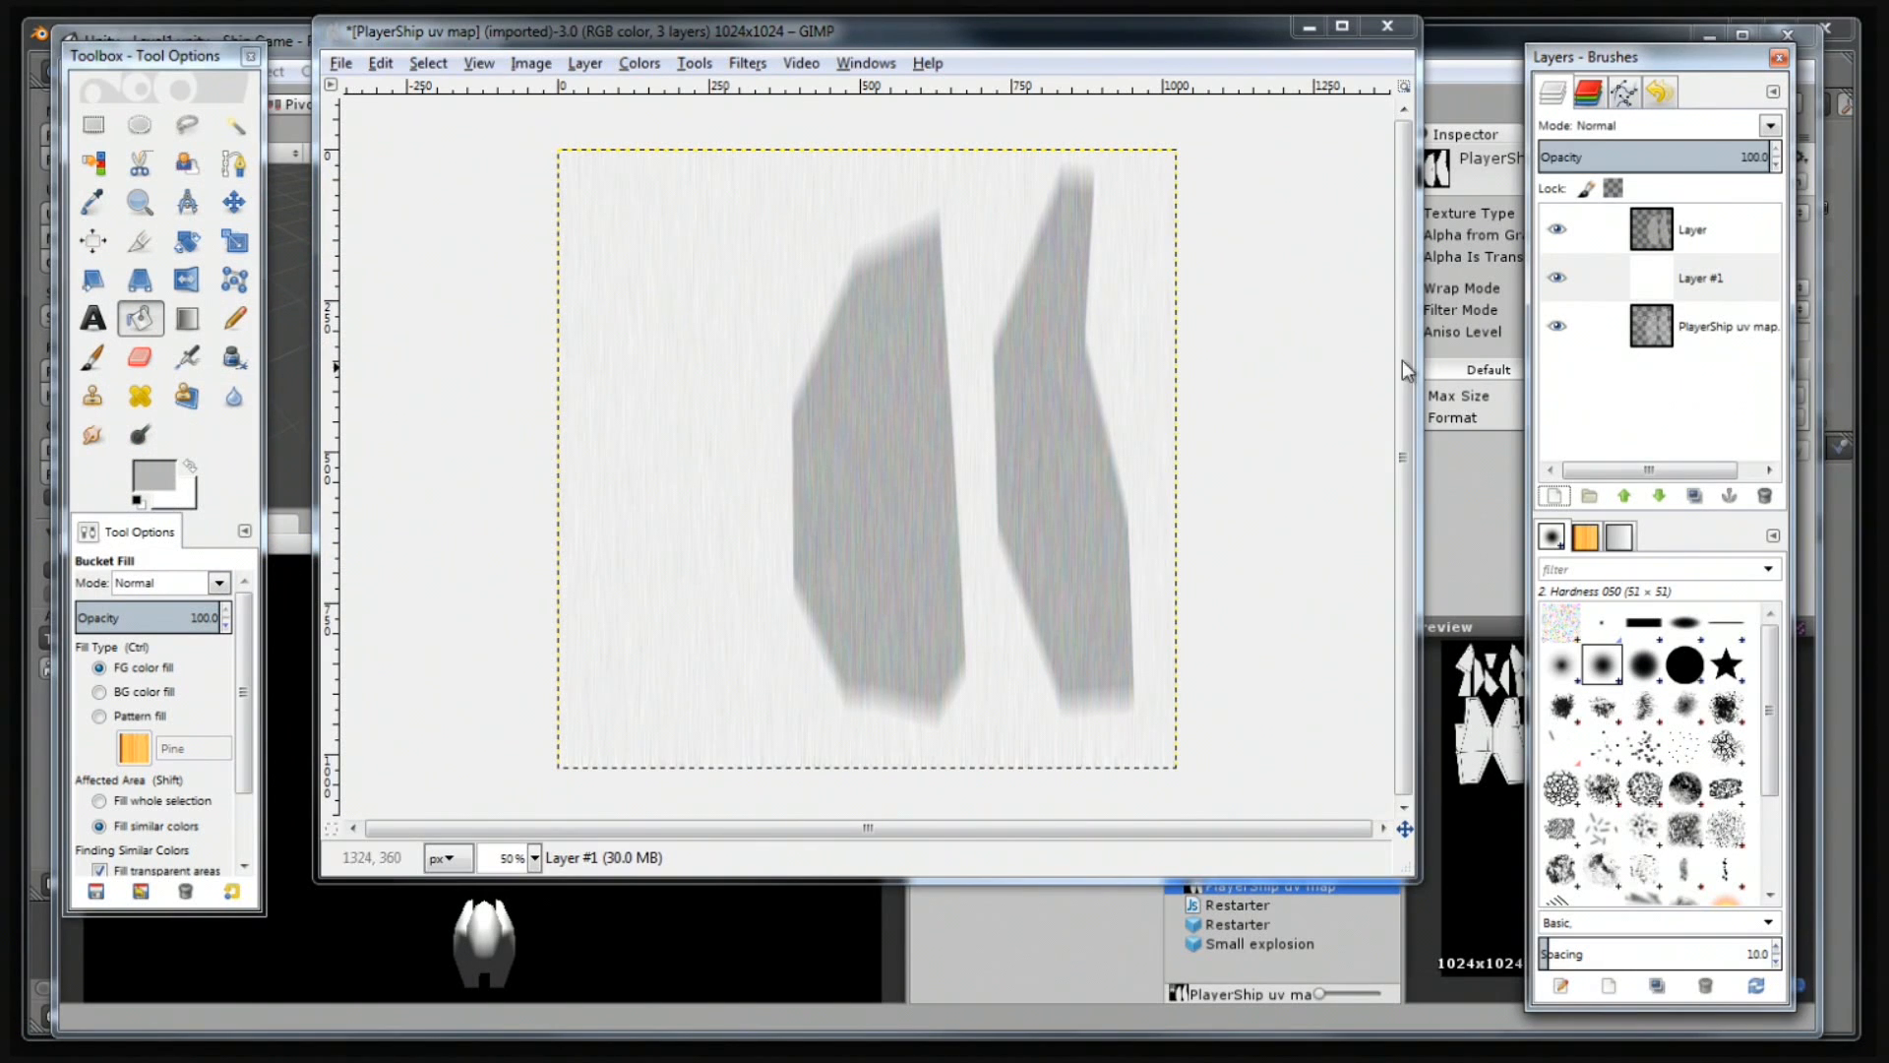
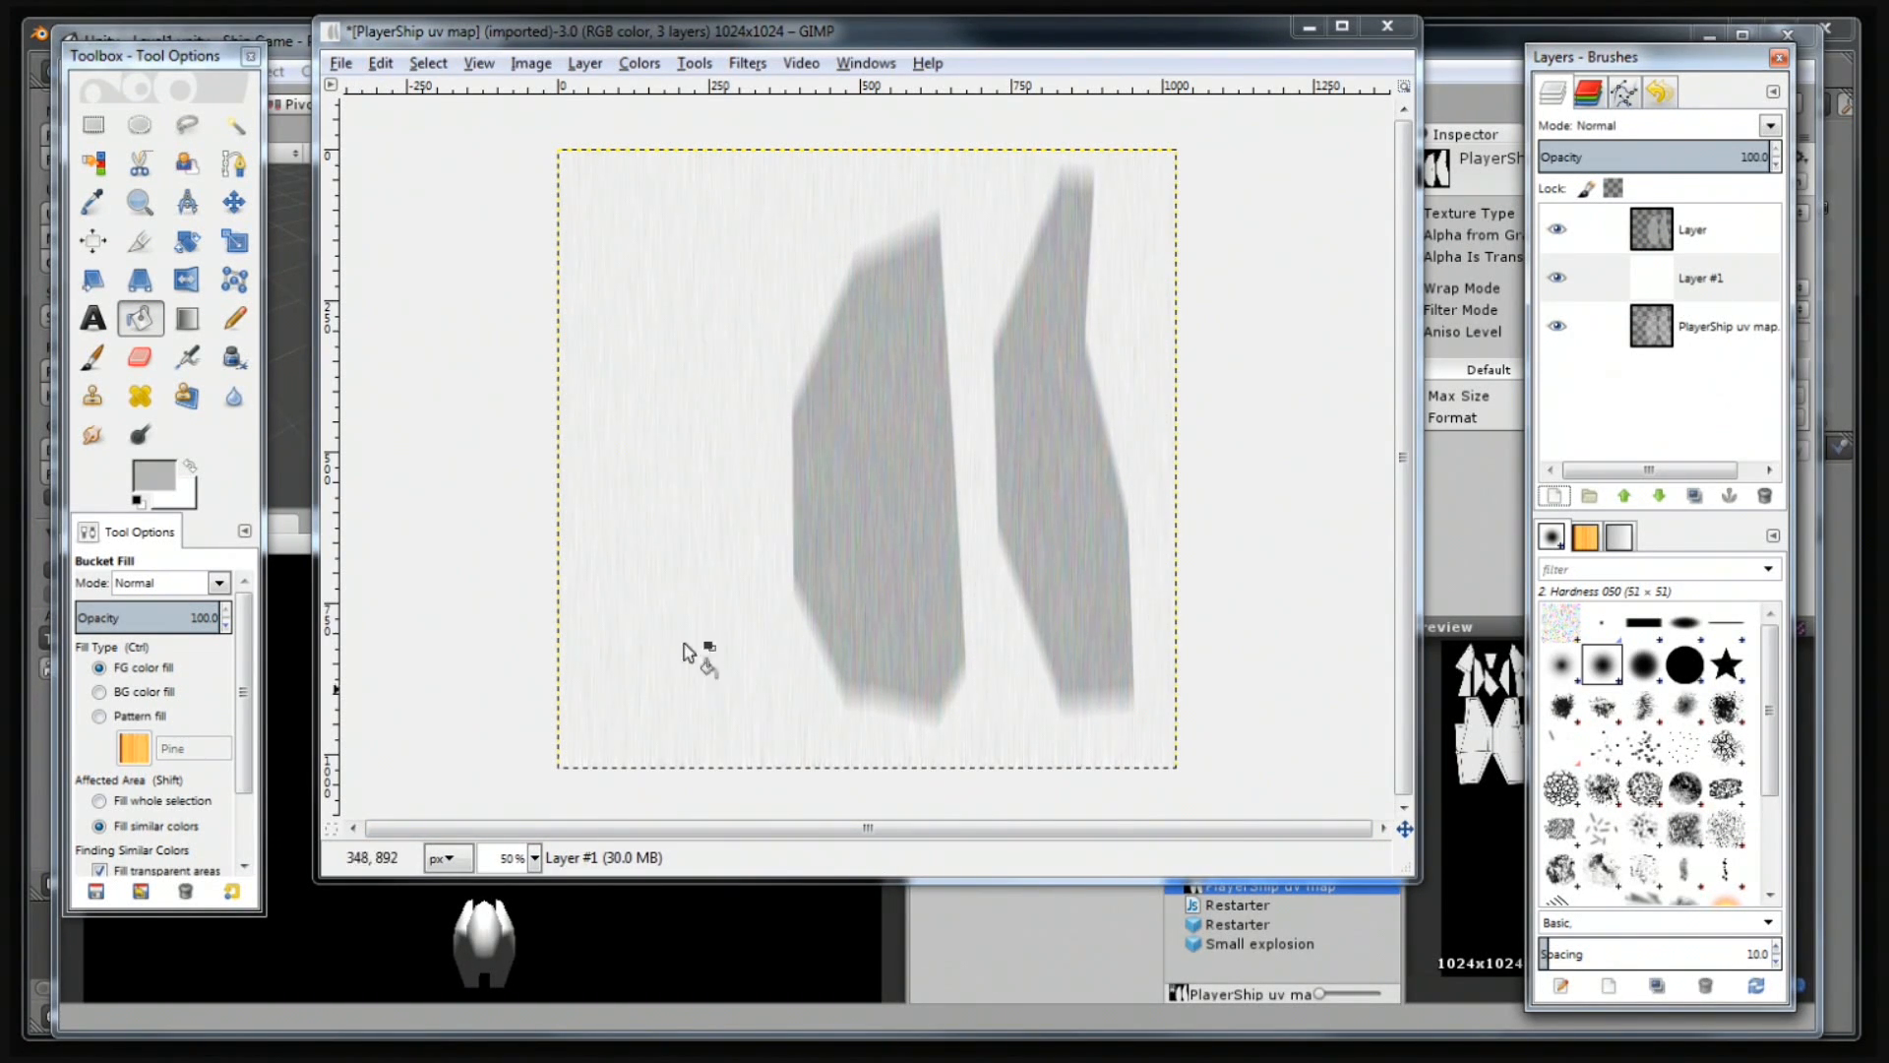
# Add a transparent 1024 x 1024 layer above the blurred gray layer.
pyautogui.click(1758, 228)
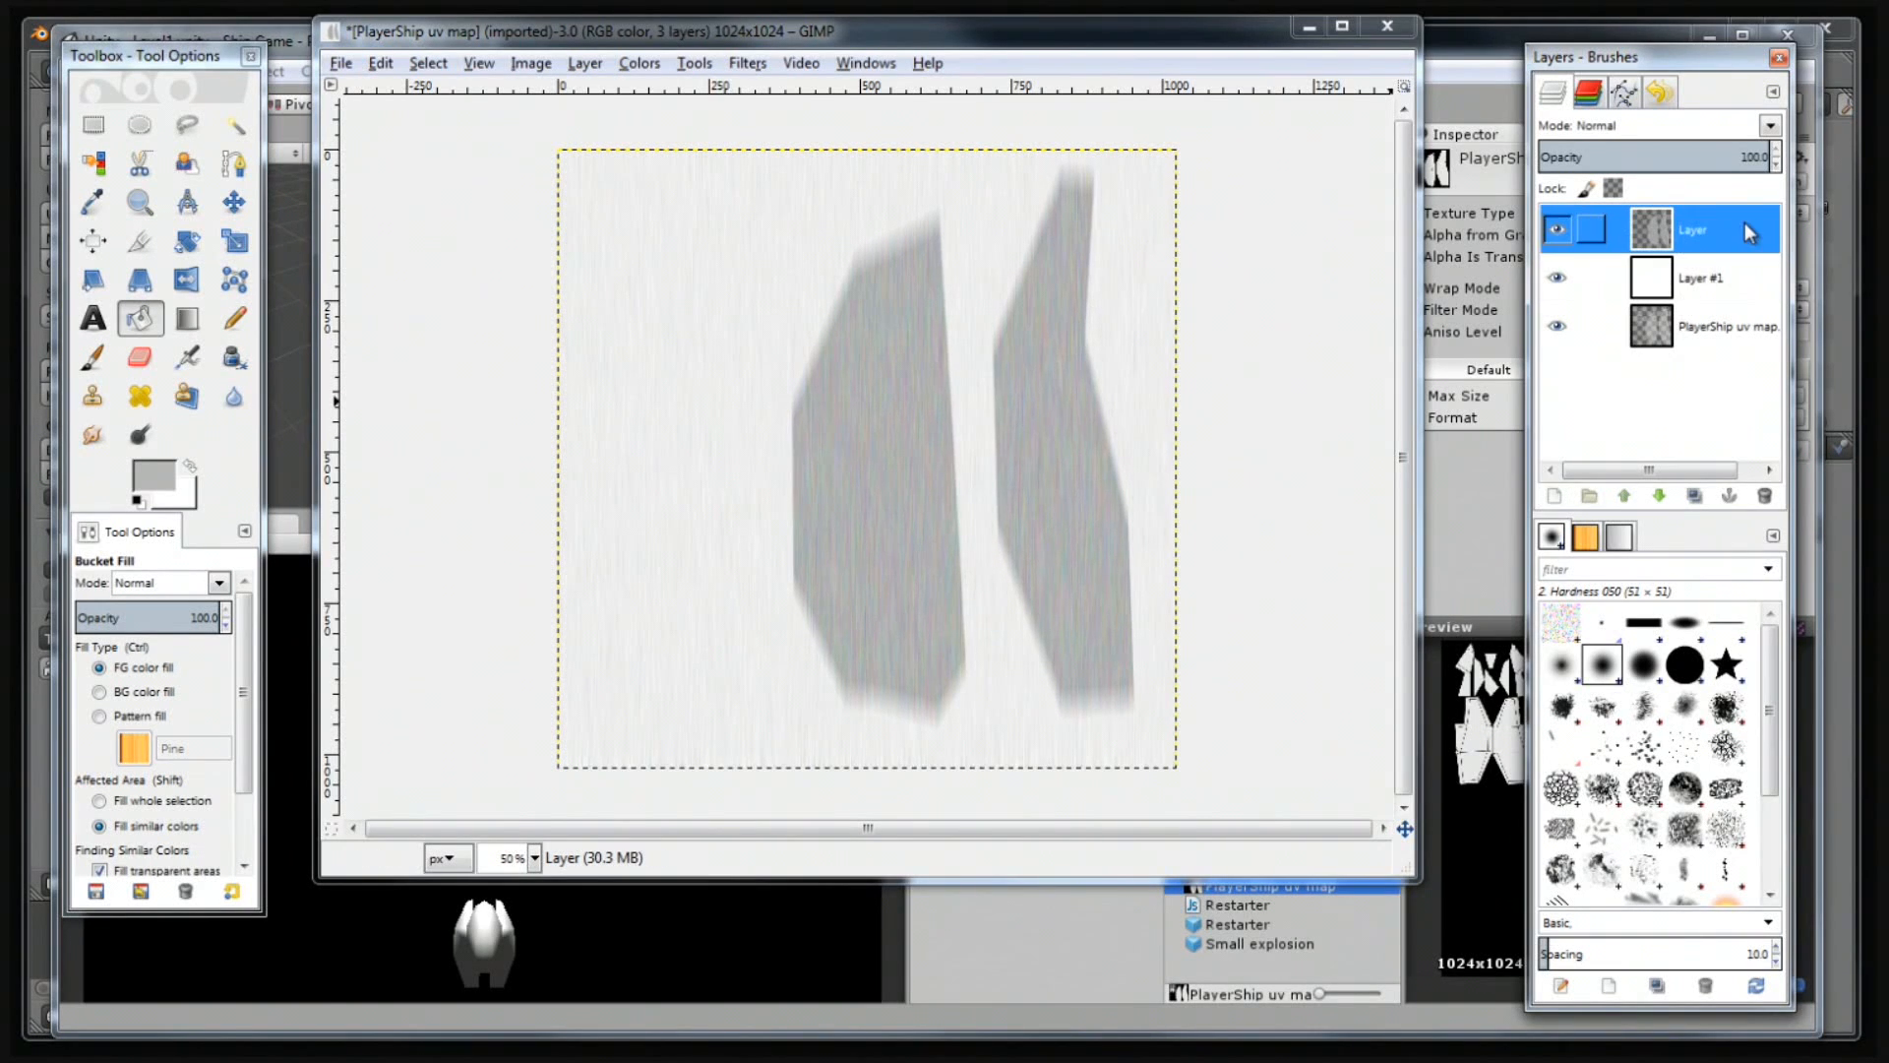
pyautogui.click(1560, 494)
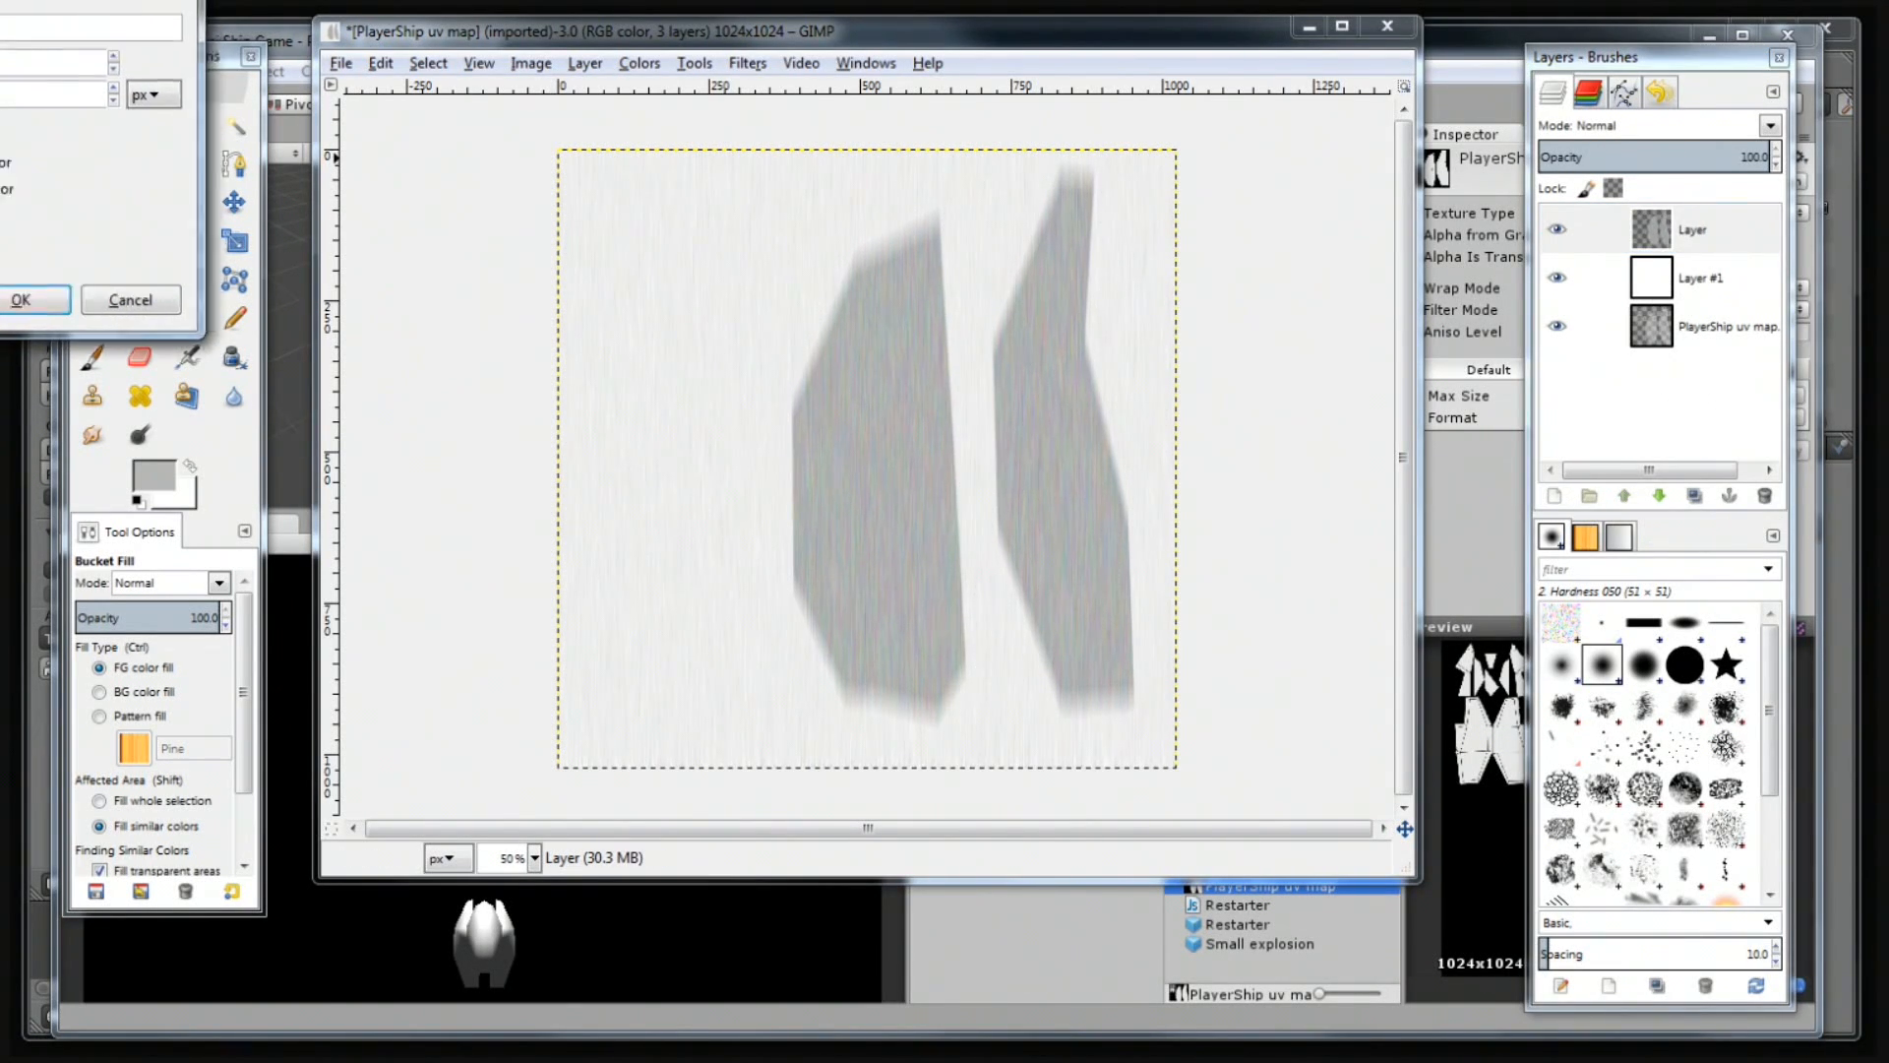
pyautogui.click(425, 484)
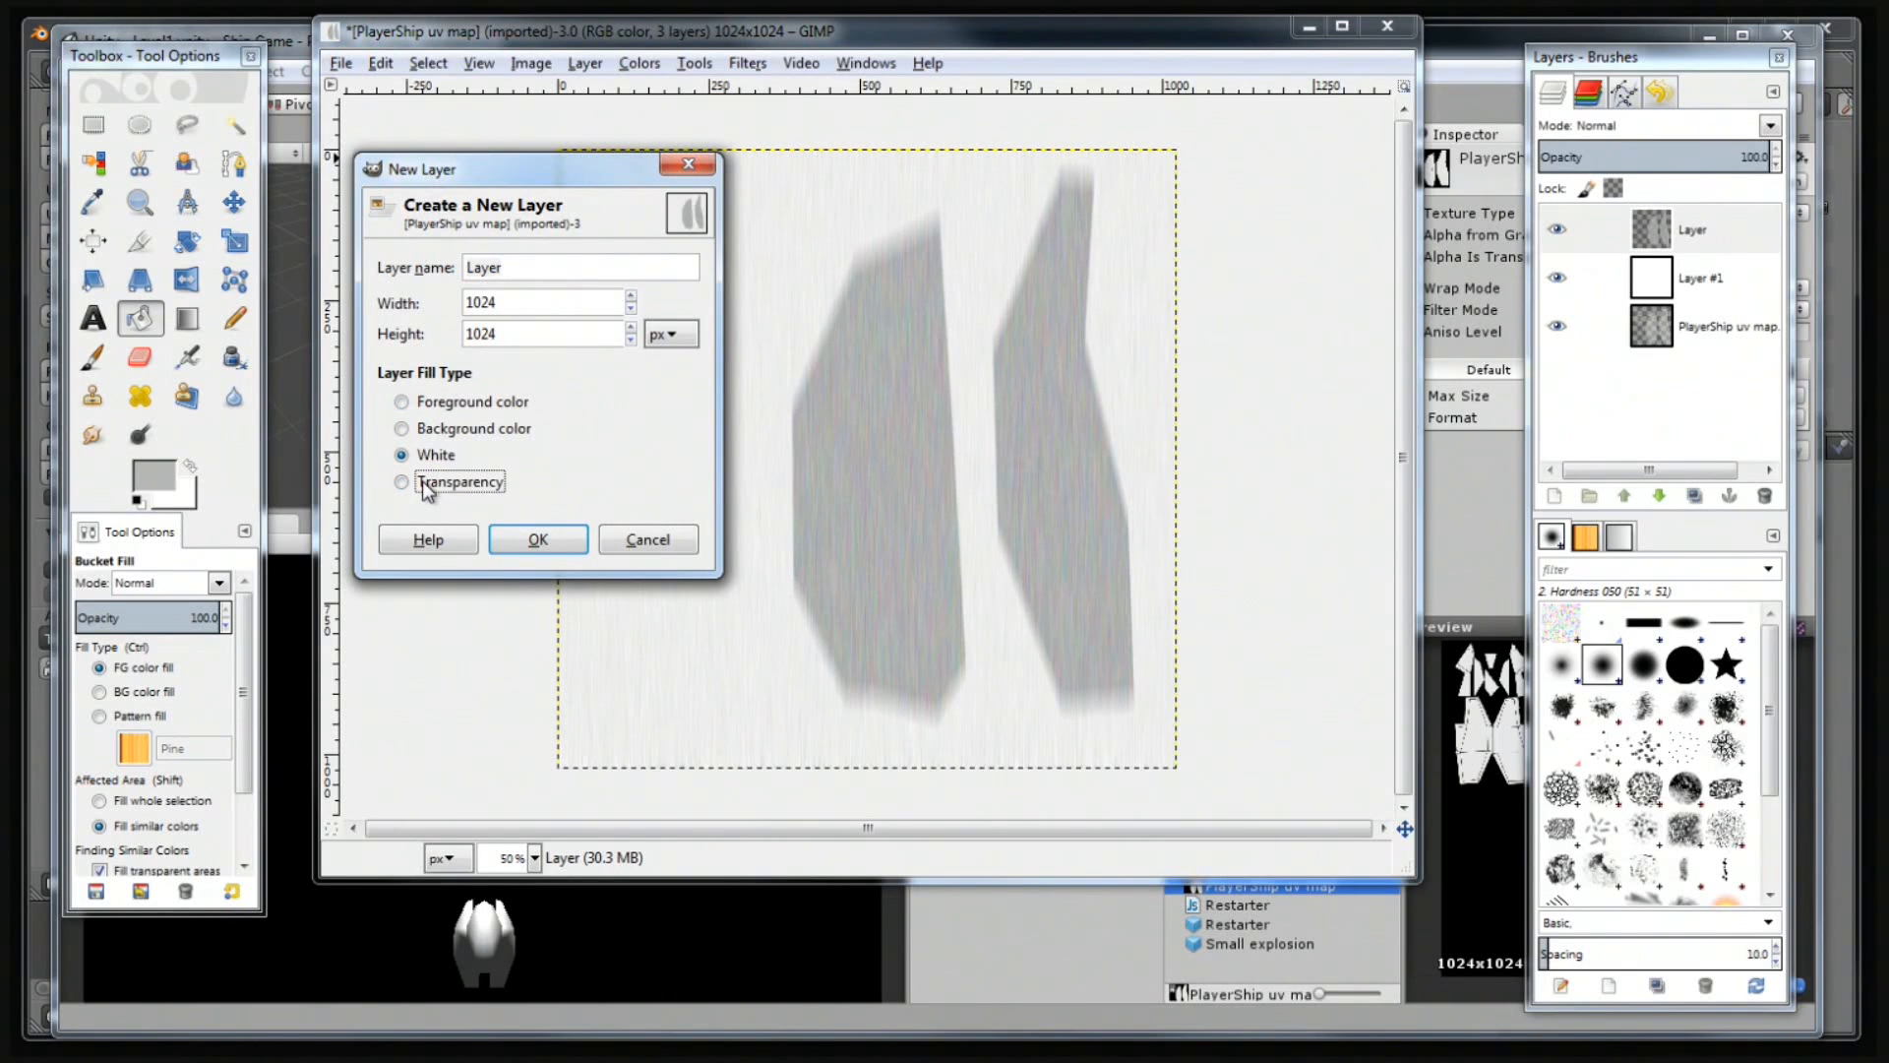
pyautogui.click(526, 538)
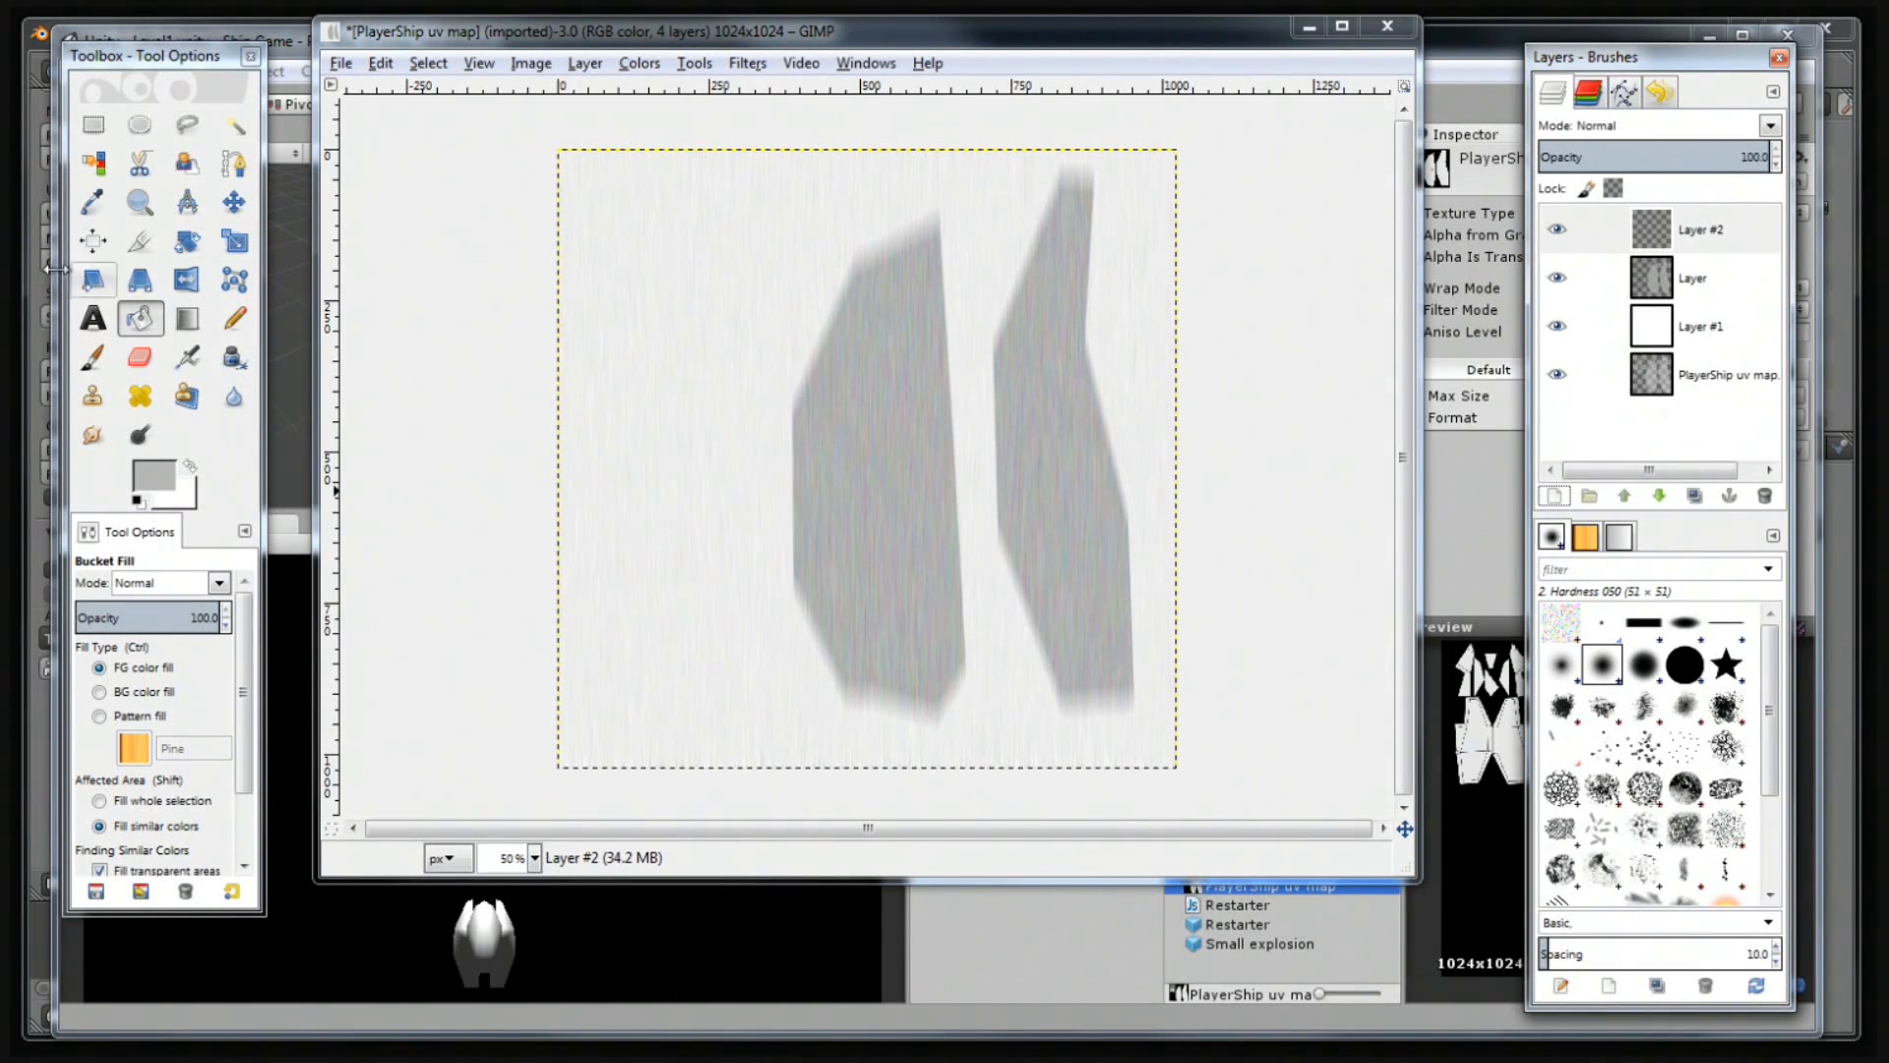
# Activate the Paintbrush and set the foreground color to red d03333.
pyautogui.click(92, 357)
pyautogui.click(154, 475)
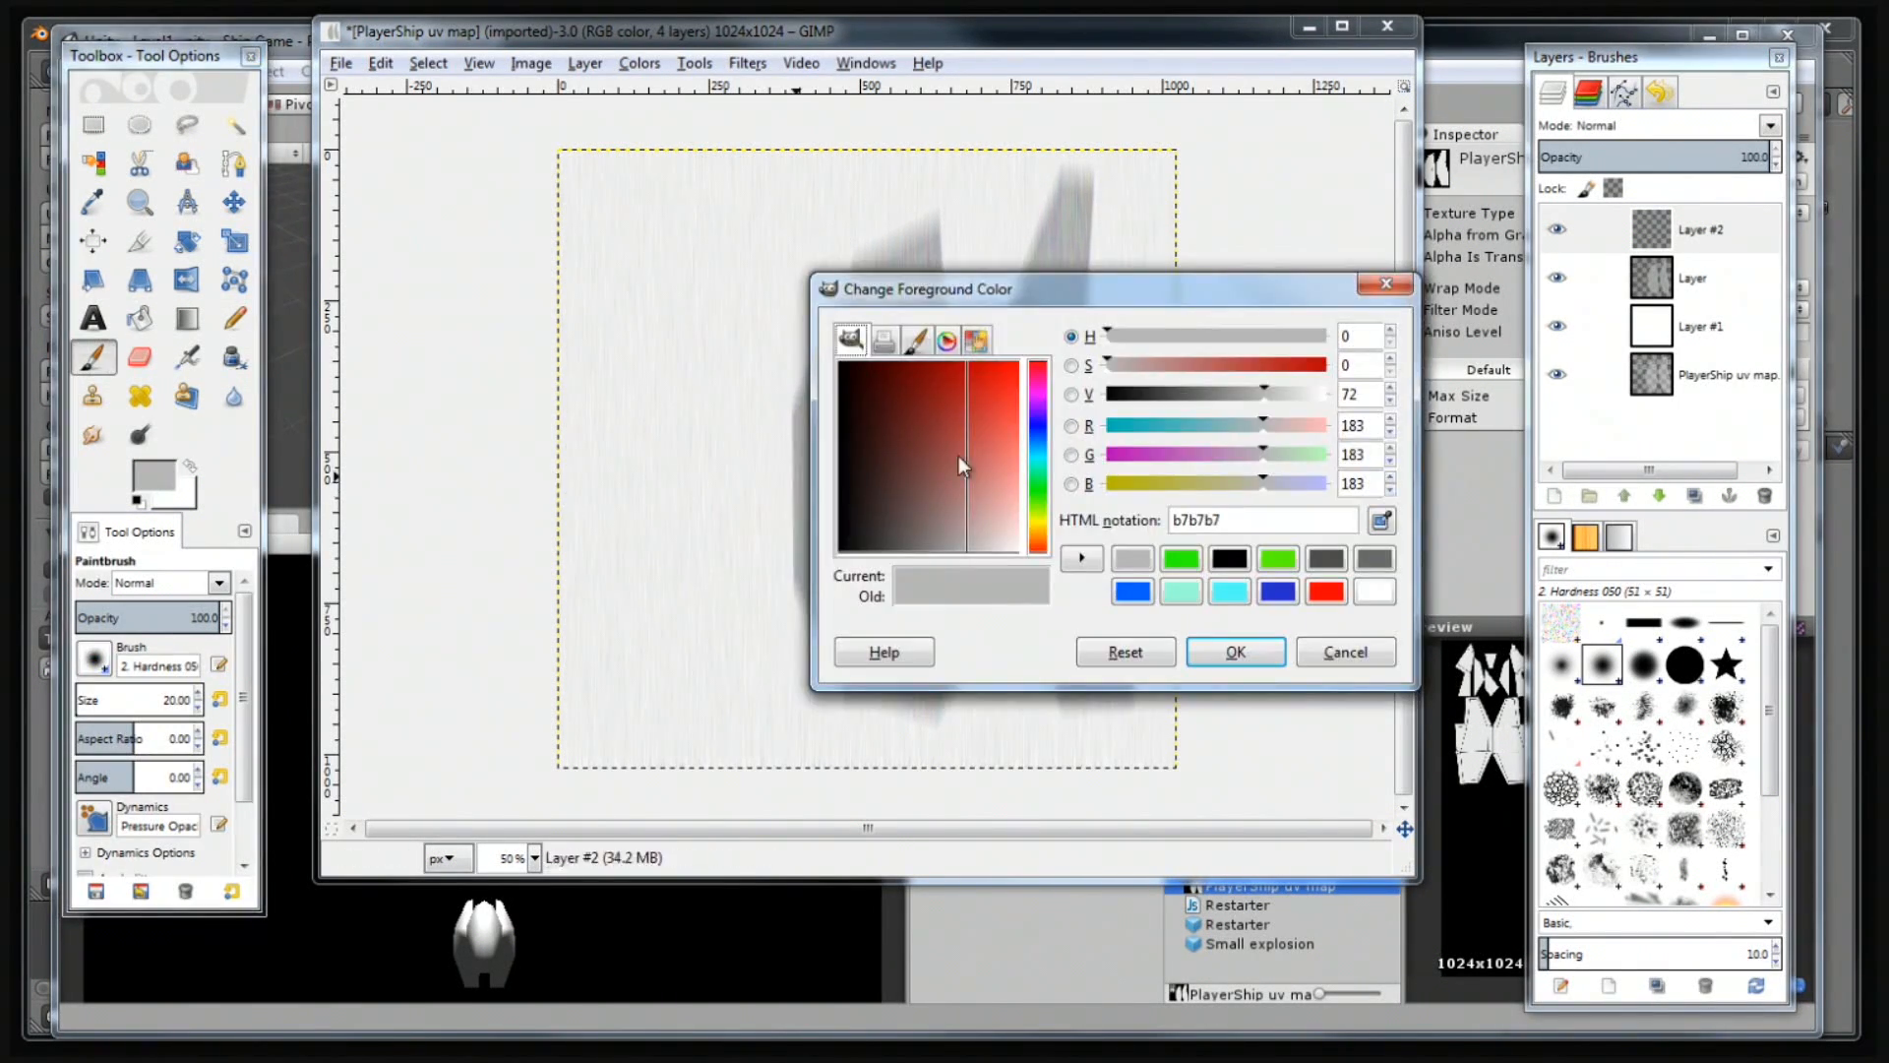
pyautogui.moveTo(1007, 429); pyautogui.dragTo(985, 405)
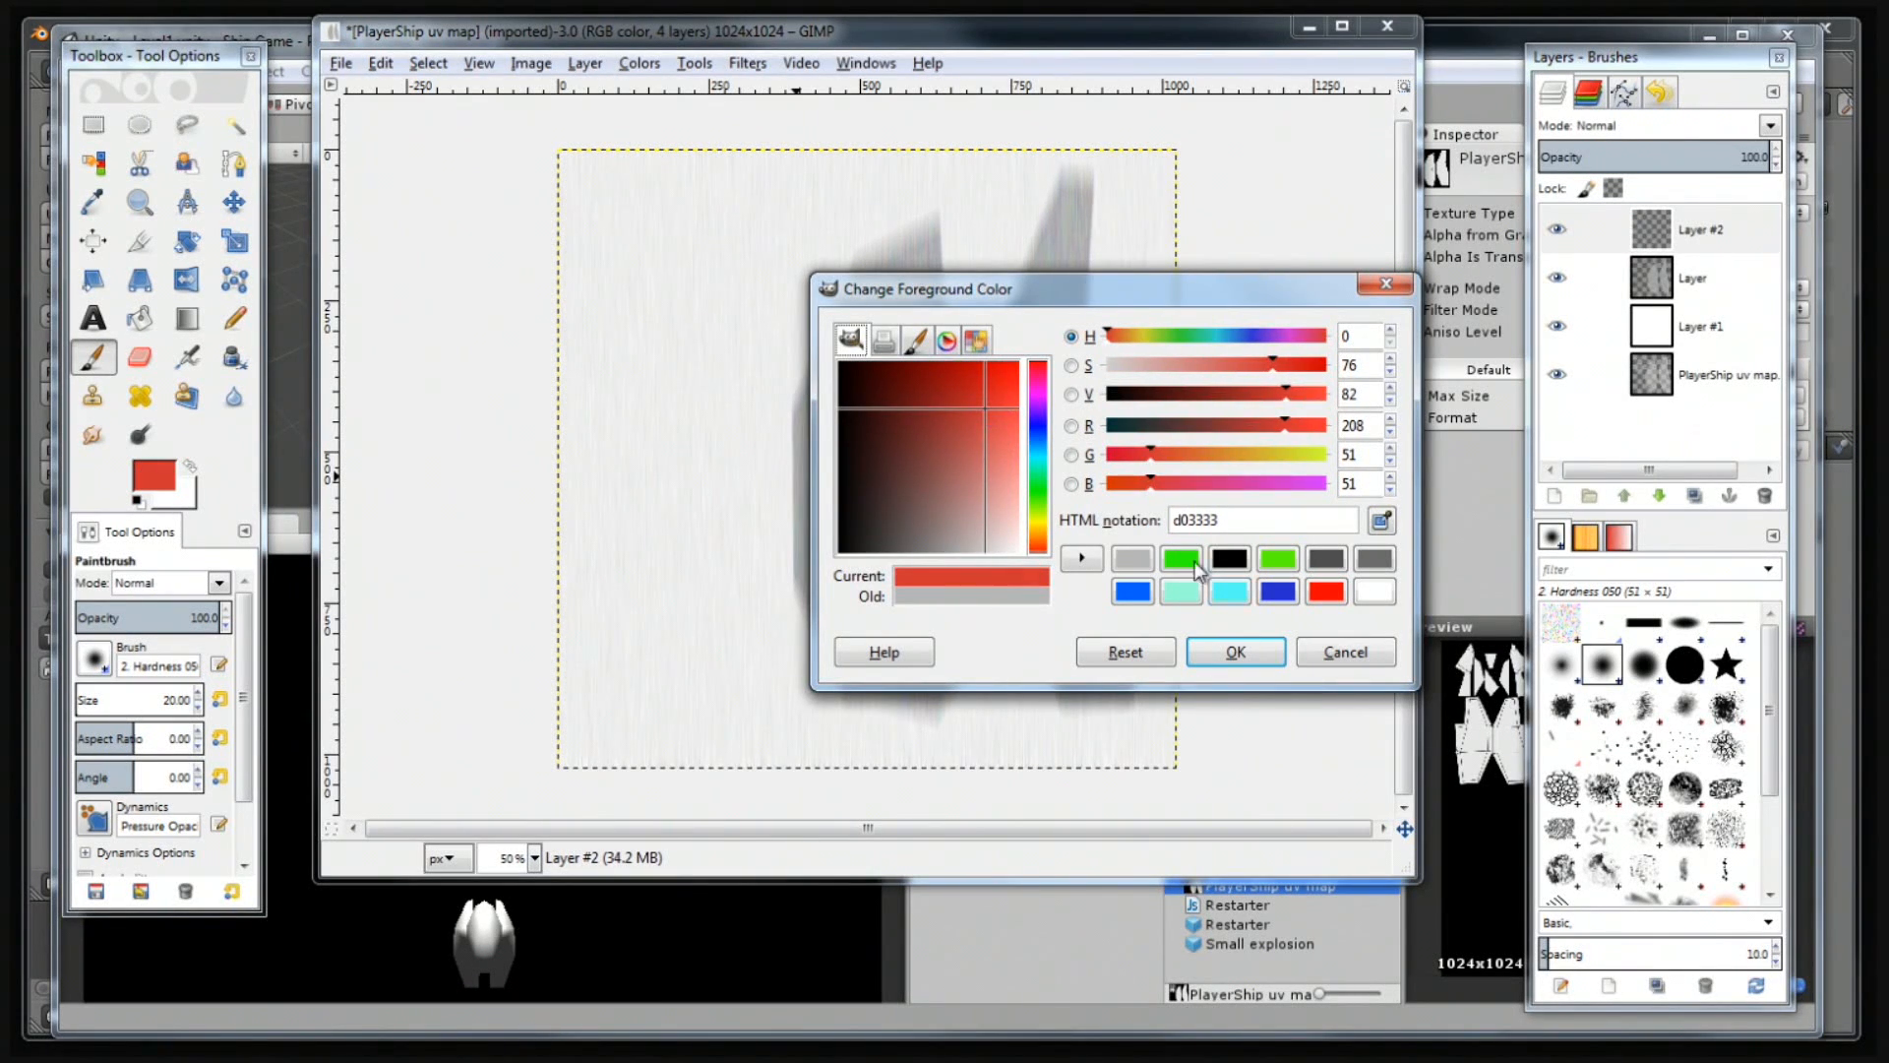
pyautogui.click(1235, 652)
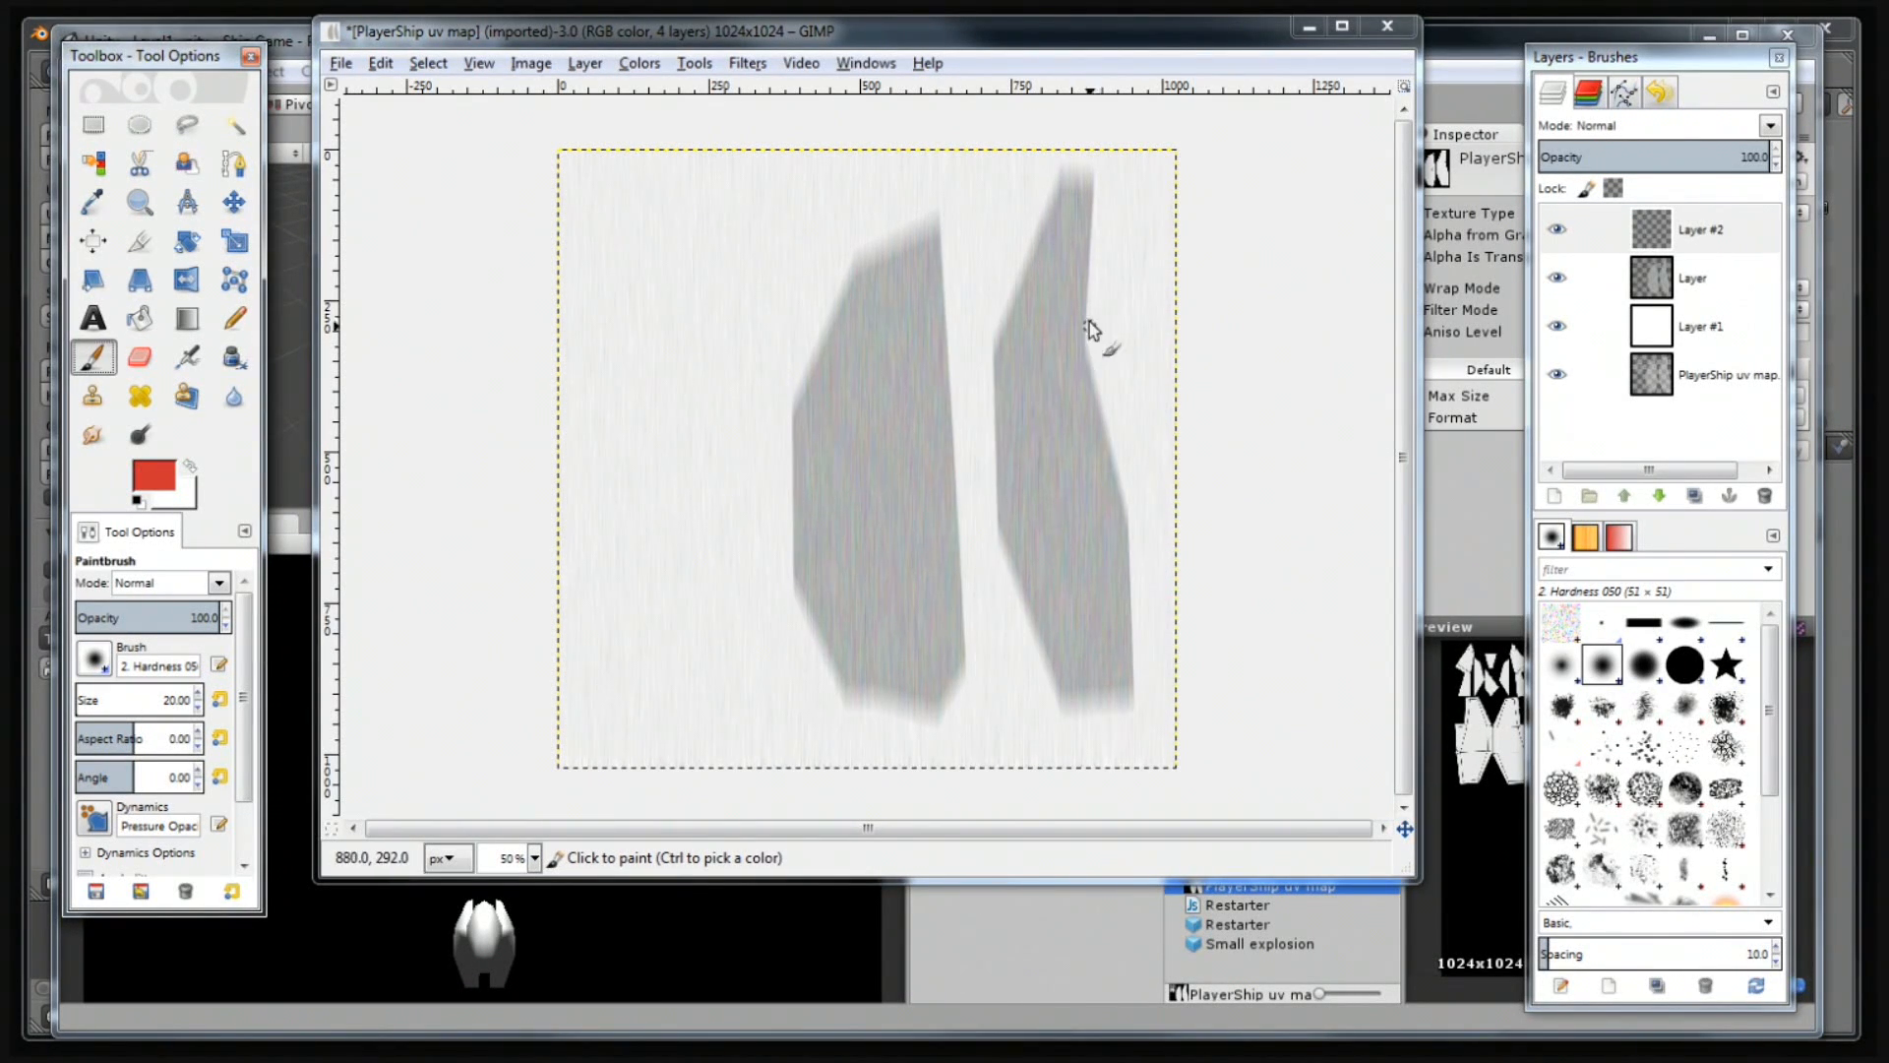
# Paint a red zigzag down the left side of the rightmost gray shape and three red ovals beside it.
pyautogui.click(1048, 286)
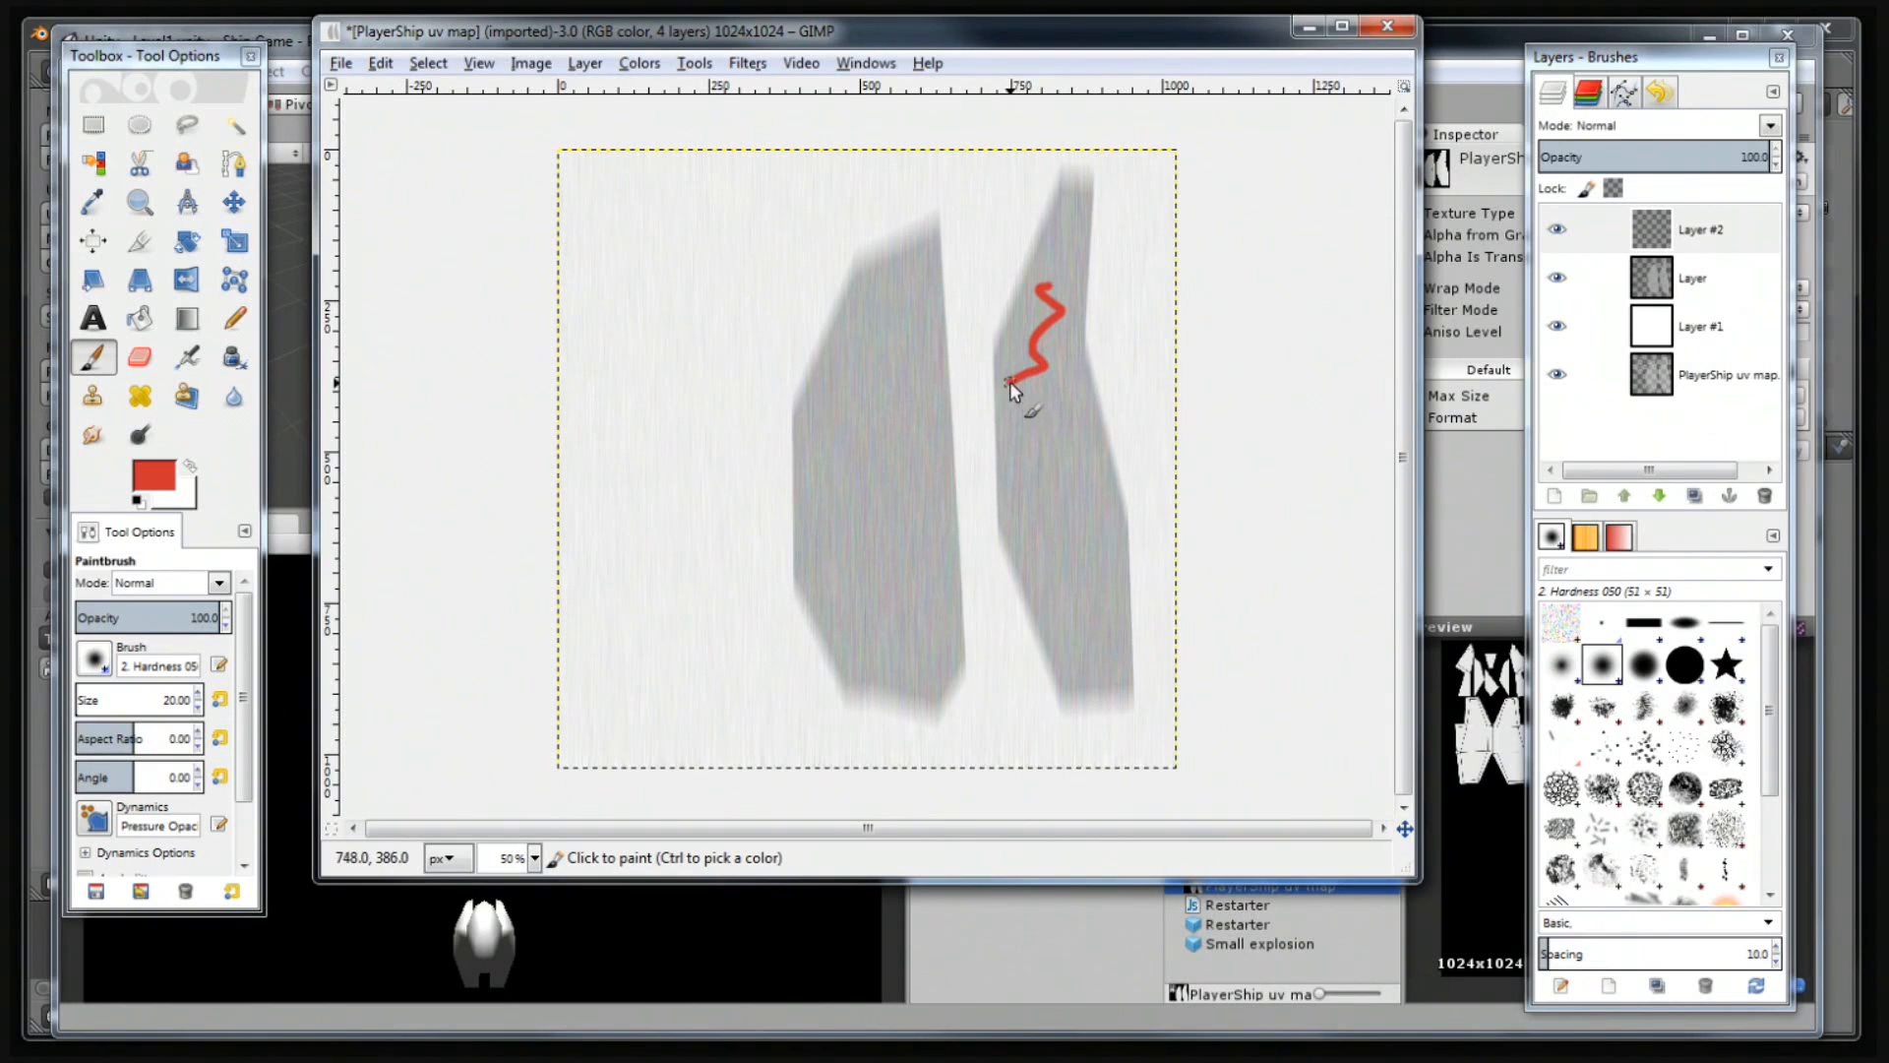
pyautogui.moveTo(1043, 561)
pyautogui.mouseDown()
pyautogui.moveTo(1037, 610)
pyautogui.moveTo(1062, 651)
pyautogui.mouseUp()
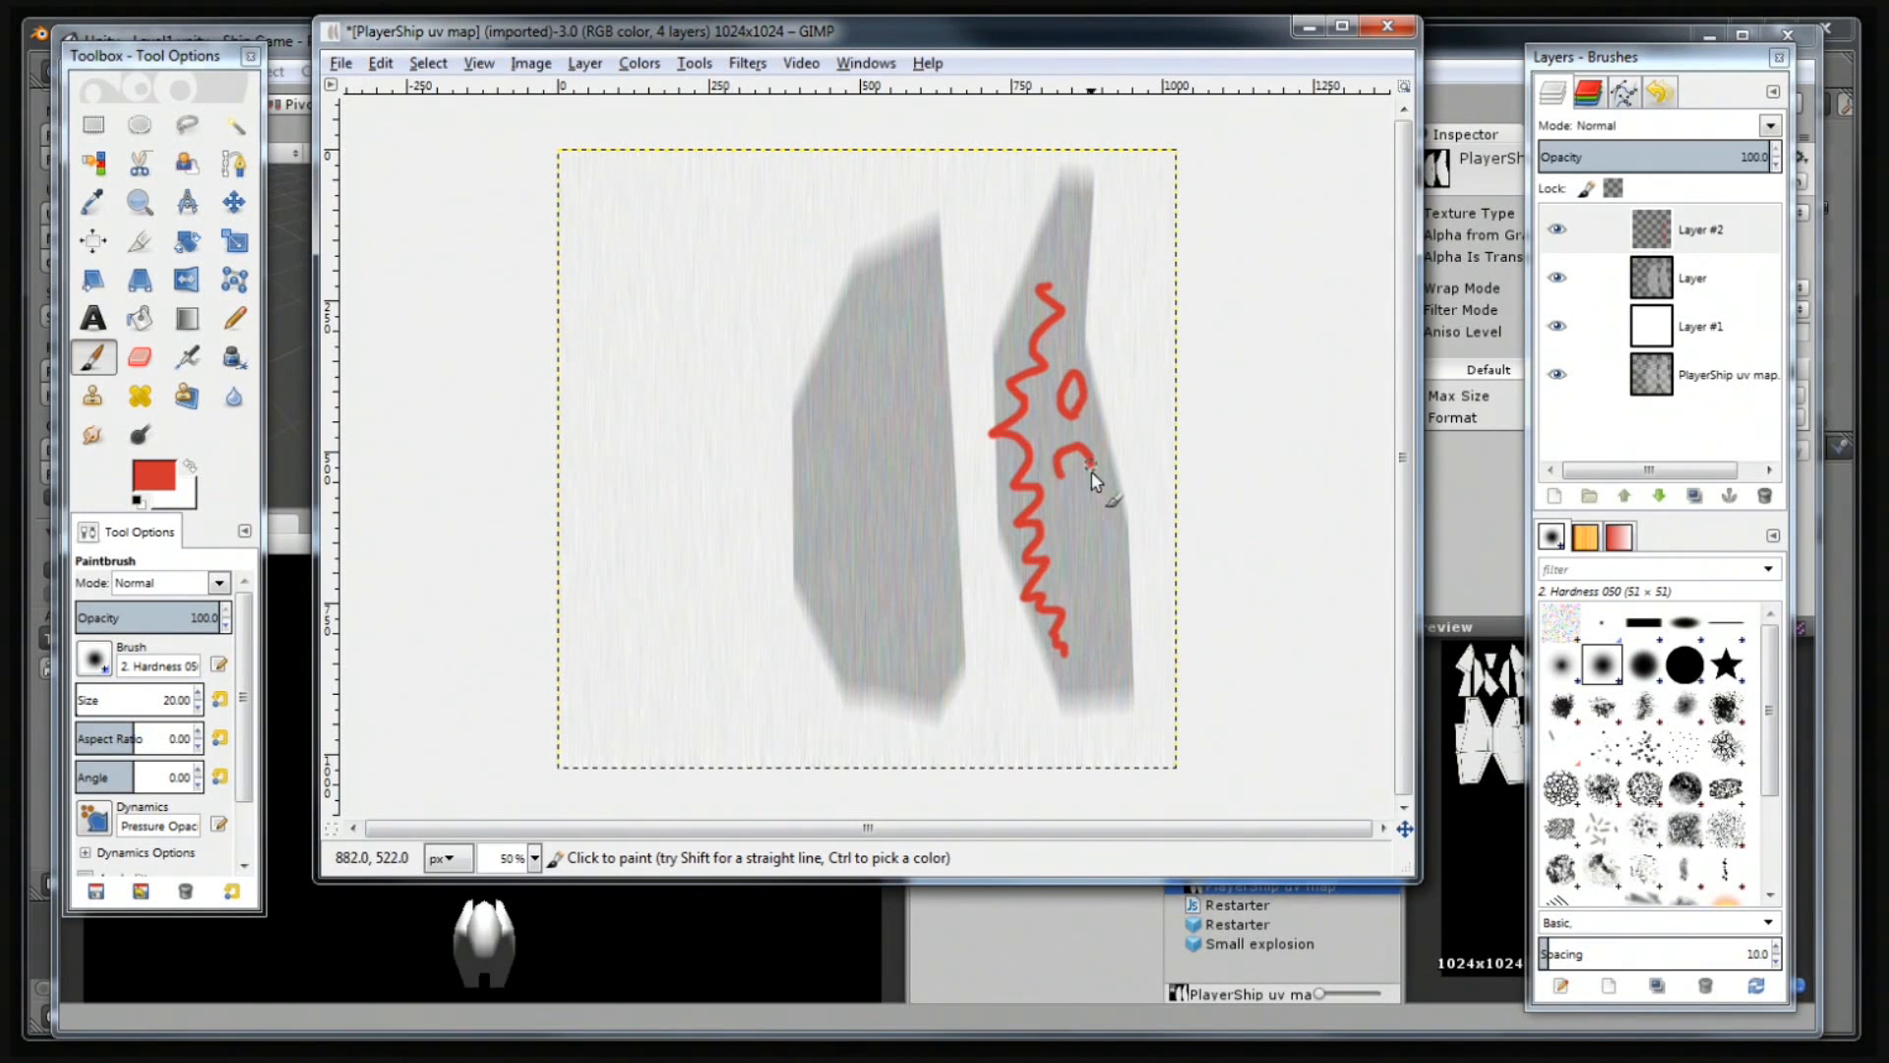
pyautogui.moveTo(1100, 573); pyautogui.dragTo(1082, 558)
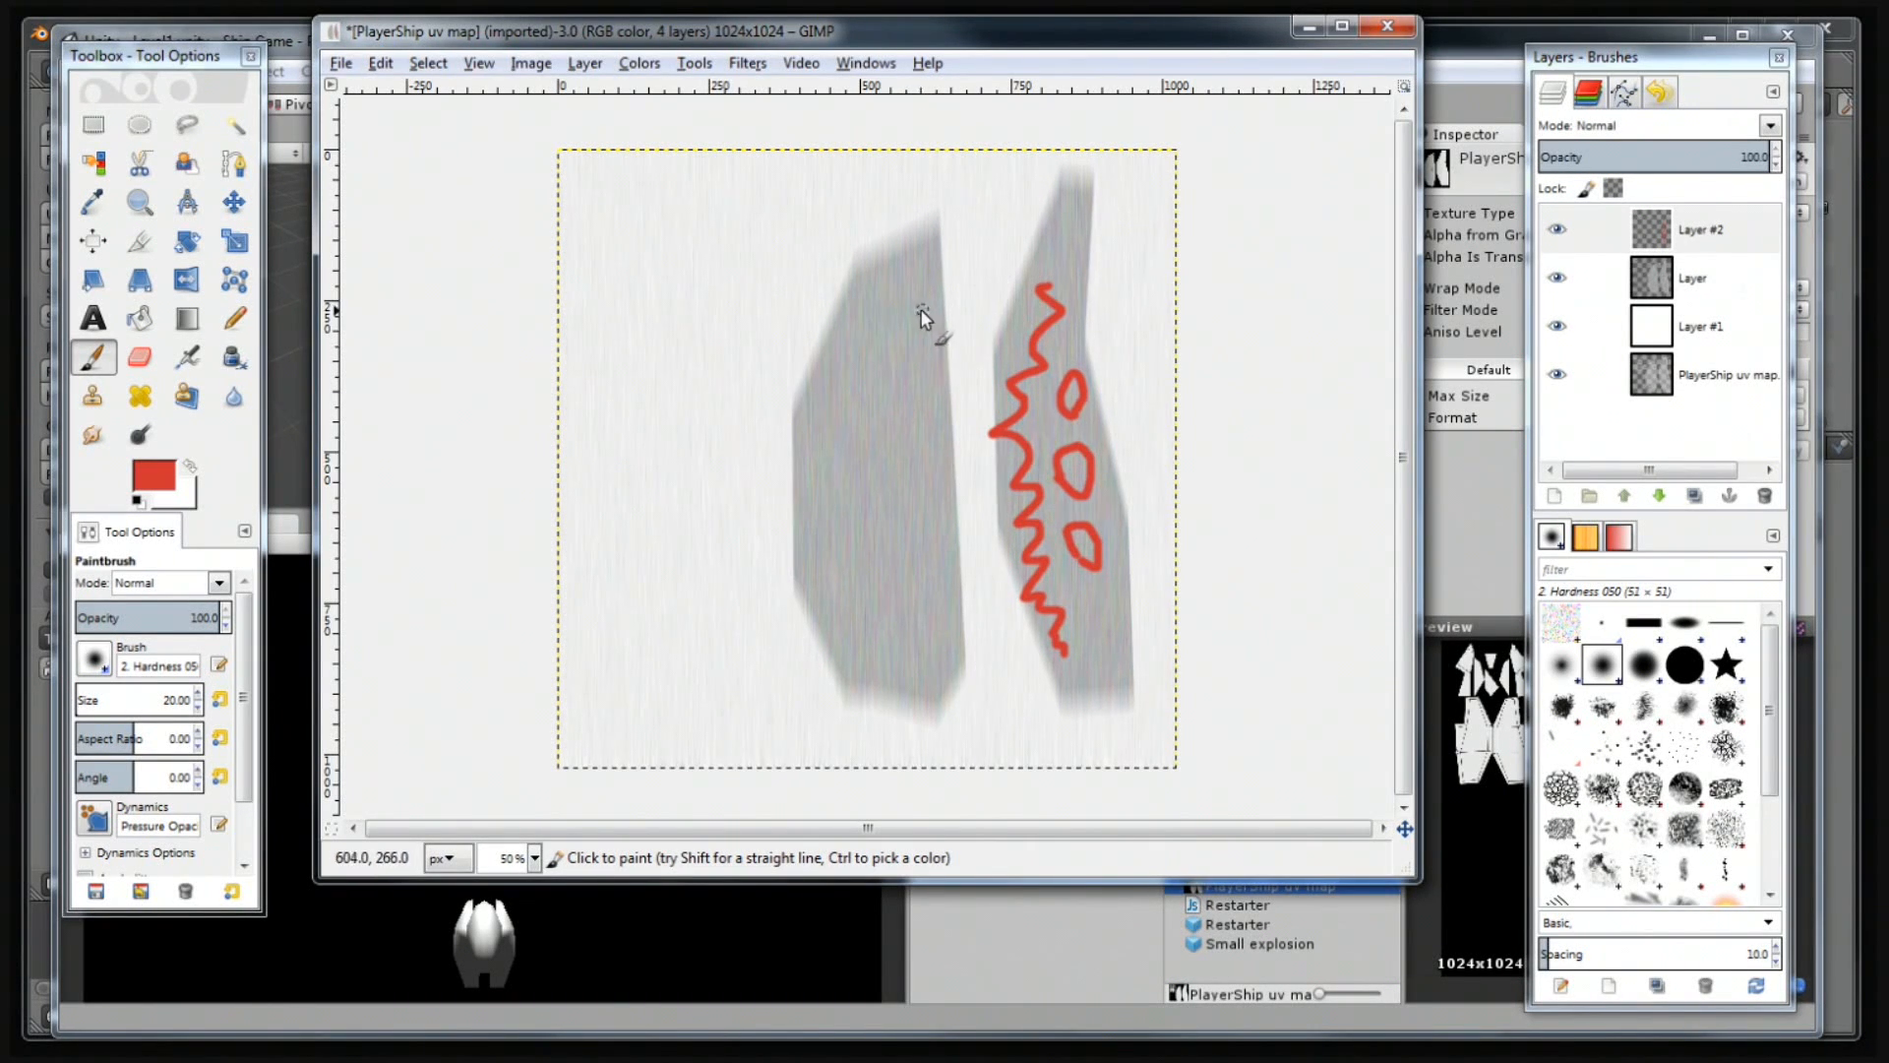
# Paint a ladder-like web of red lines on the middle gray shape, and toggle the paint layer's visibility off and on.
pyautogui.moveTo(877, 293); pyautogui.dragTo(916, 351)
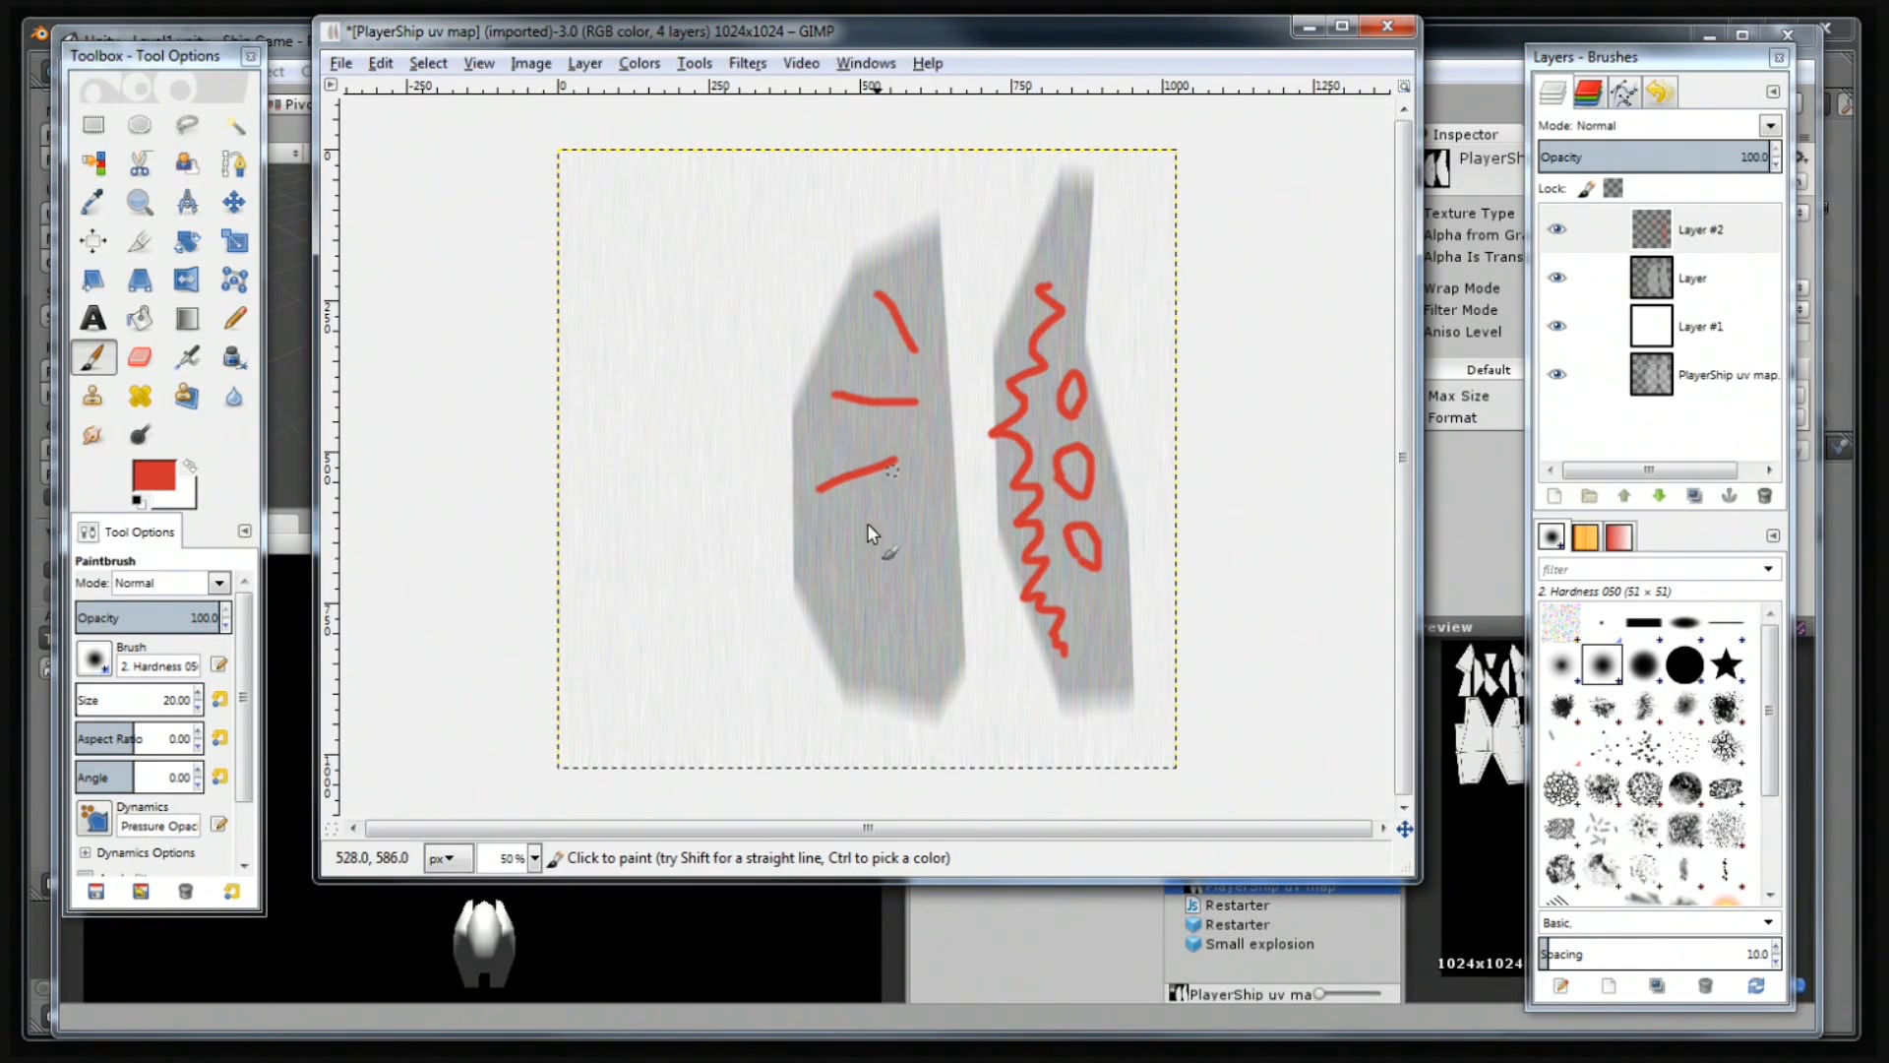
pyautogui.moveTo(889, 639); pyautogui.dragTo(895, 628)
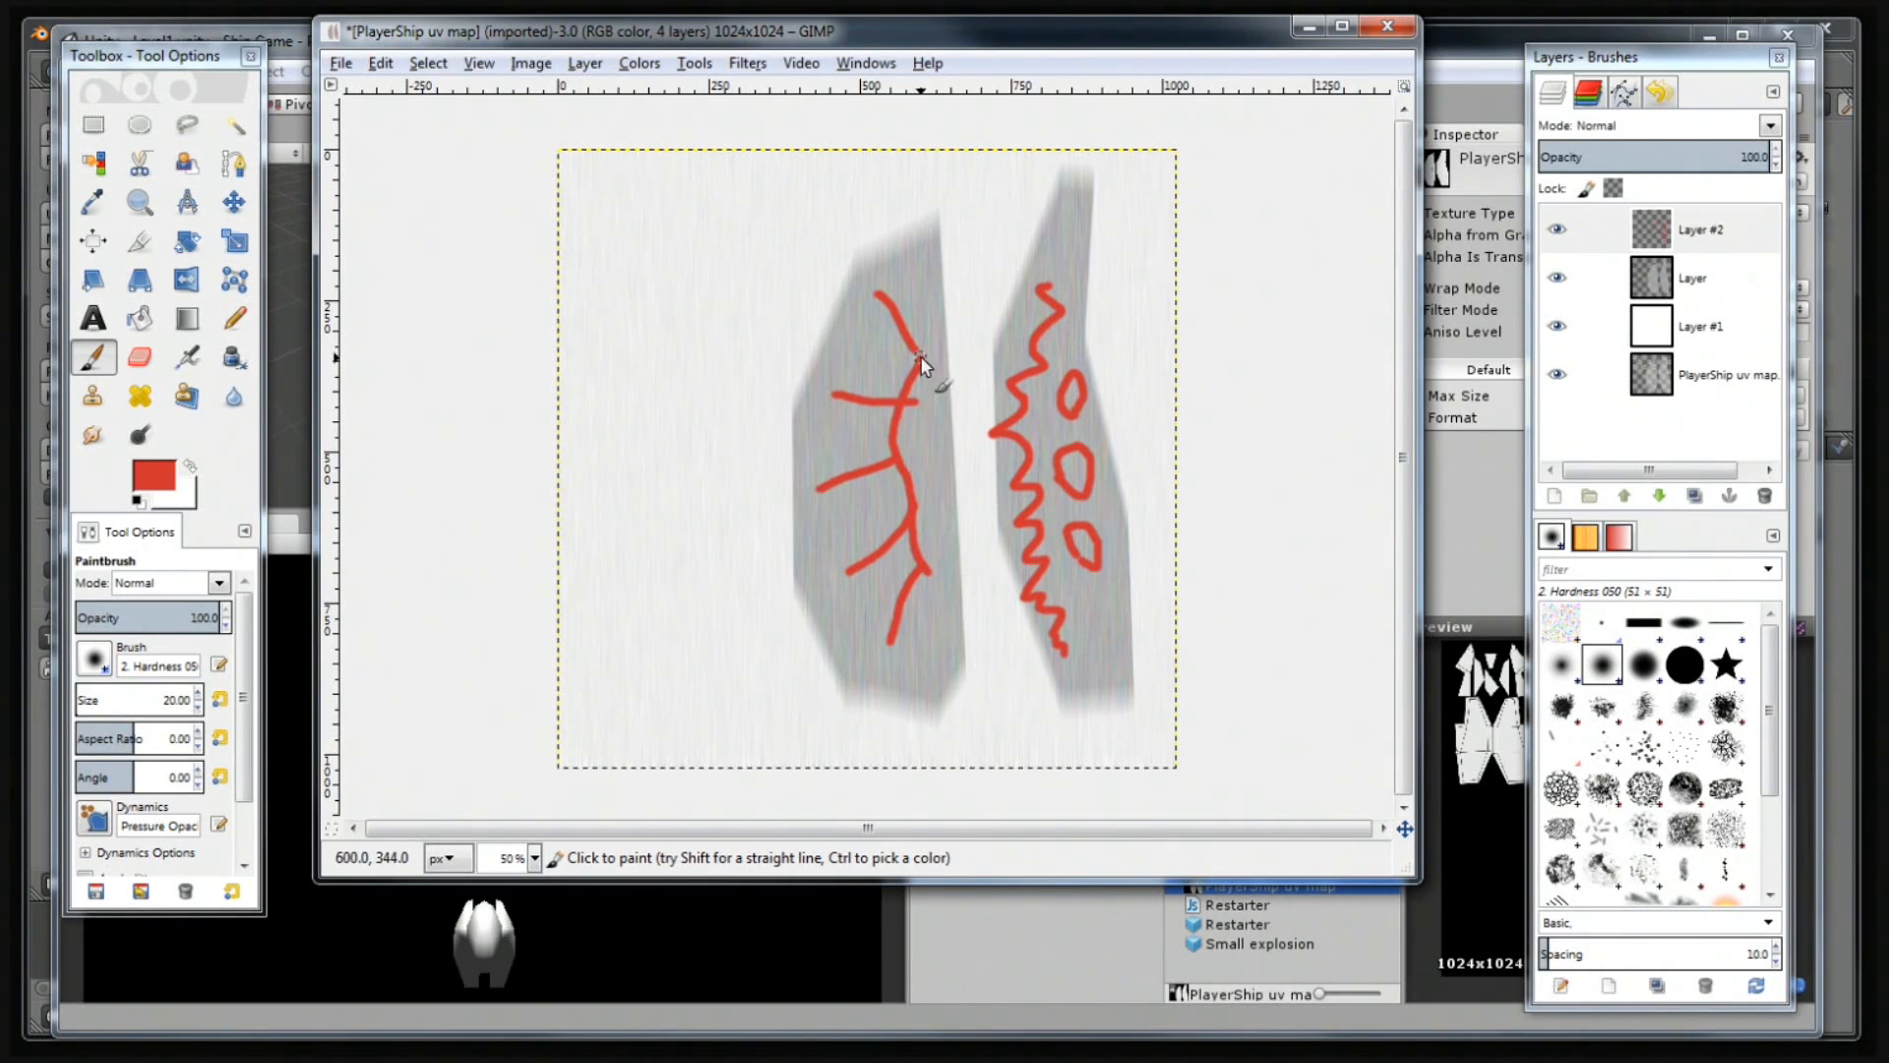
pyautogui.moveTo(881, 292); pyautogui.dragTo(839, 492)
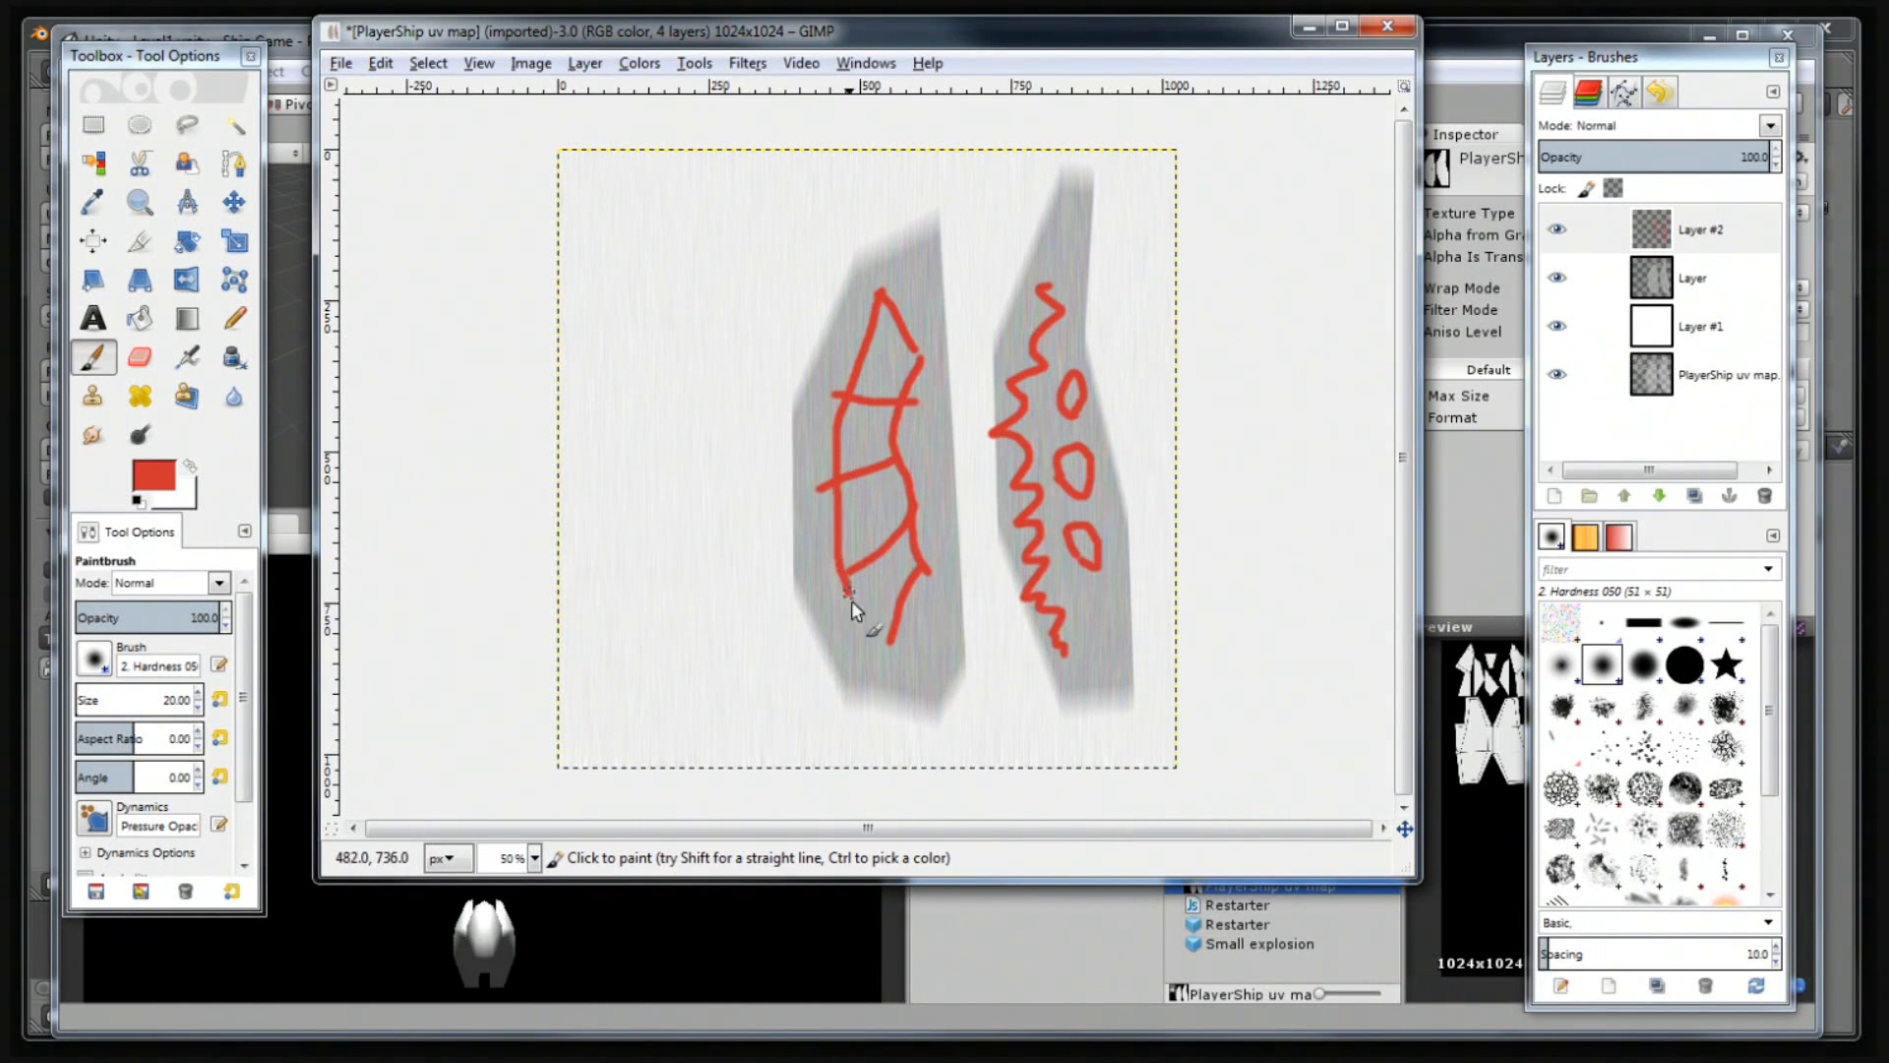
pyautogui.click(1557, 232)
pyautogui.click(1556, 232)
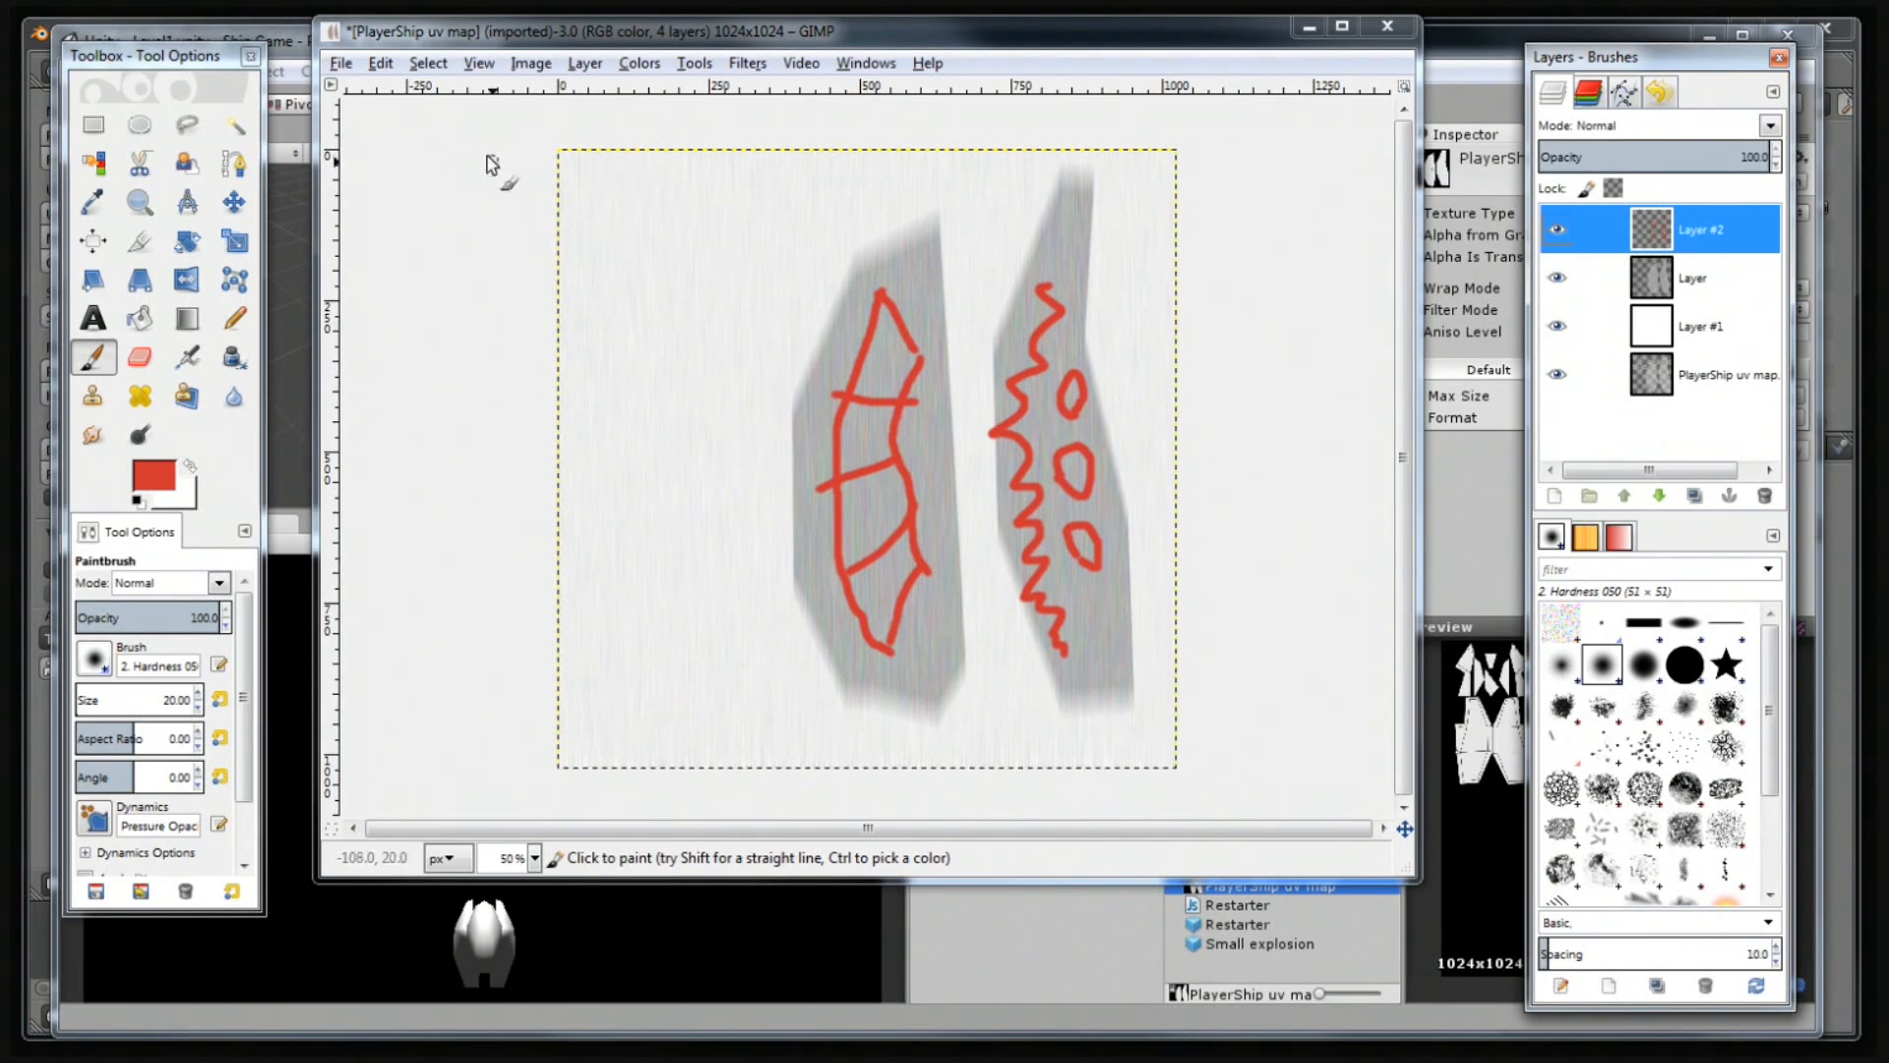
# Export the painted image as PlayerShip texture.png to the Ship Game Assets folder with the default PNG options.
pyautogui.click(341, 65)
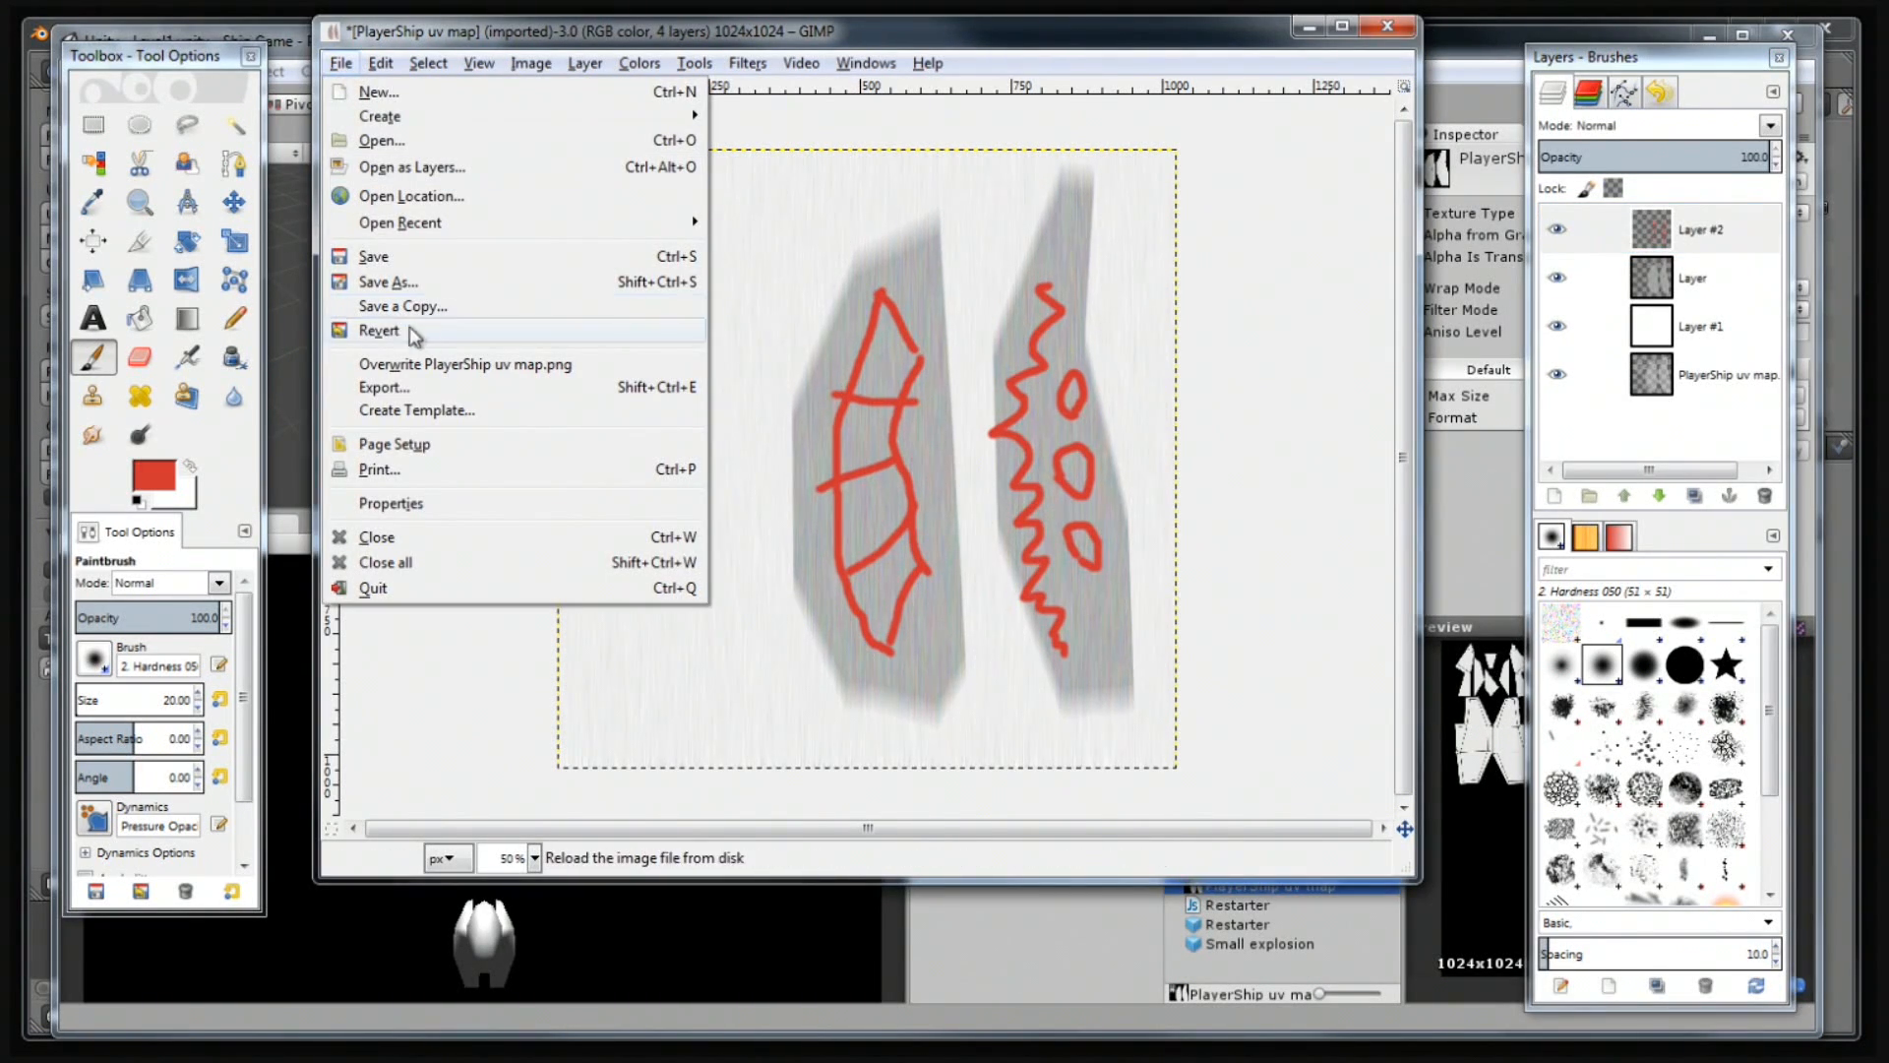
pyautogui.click(447, 386)
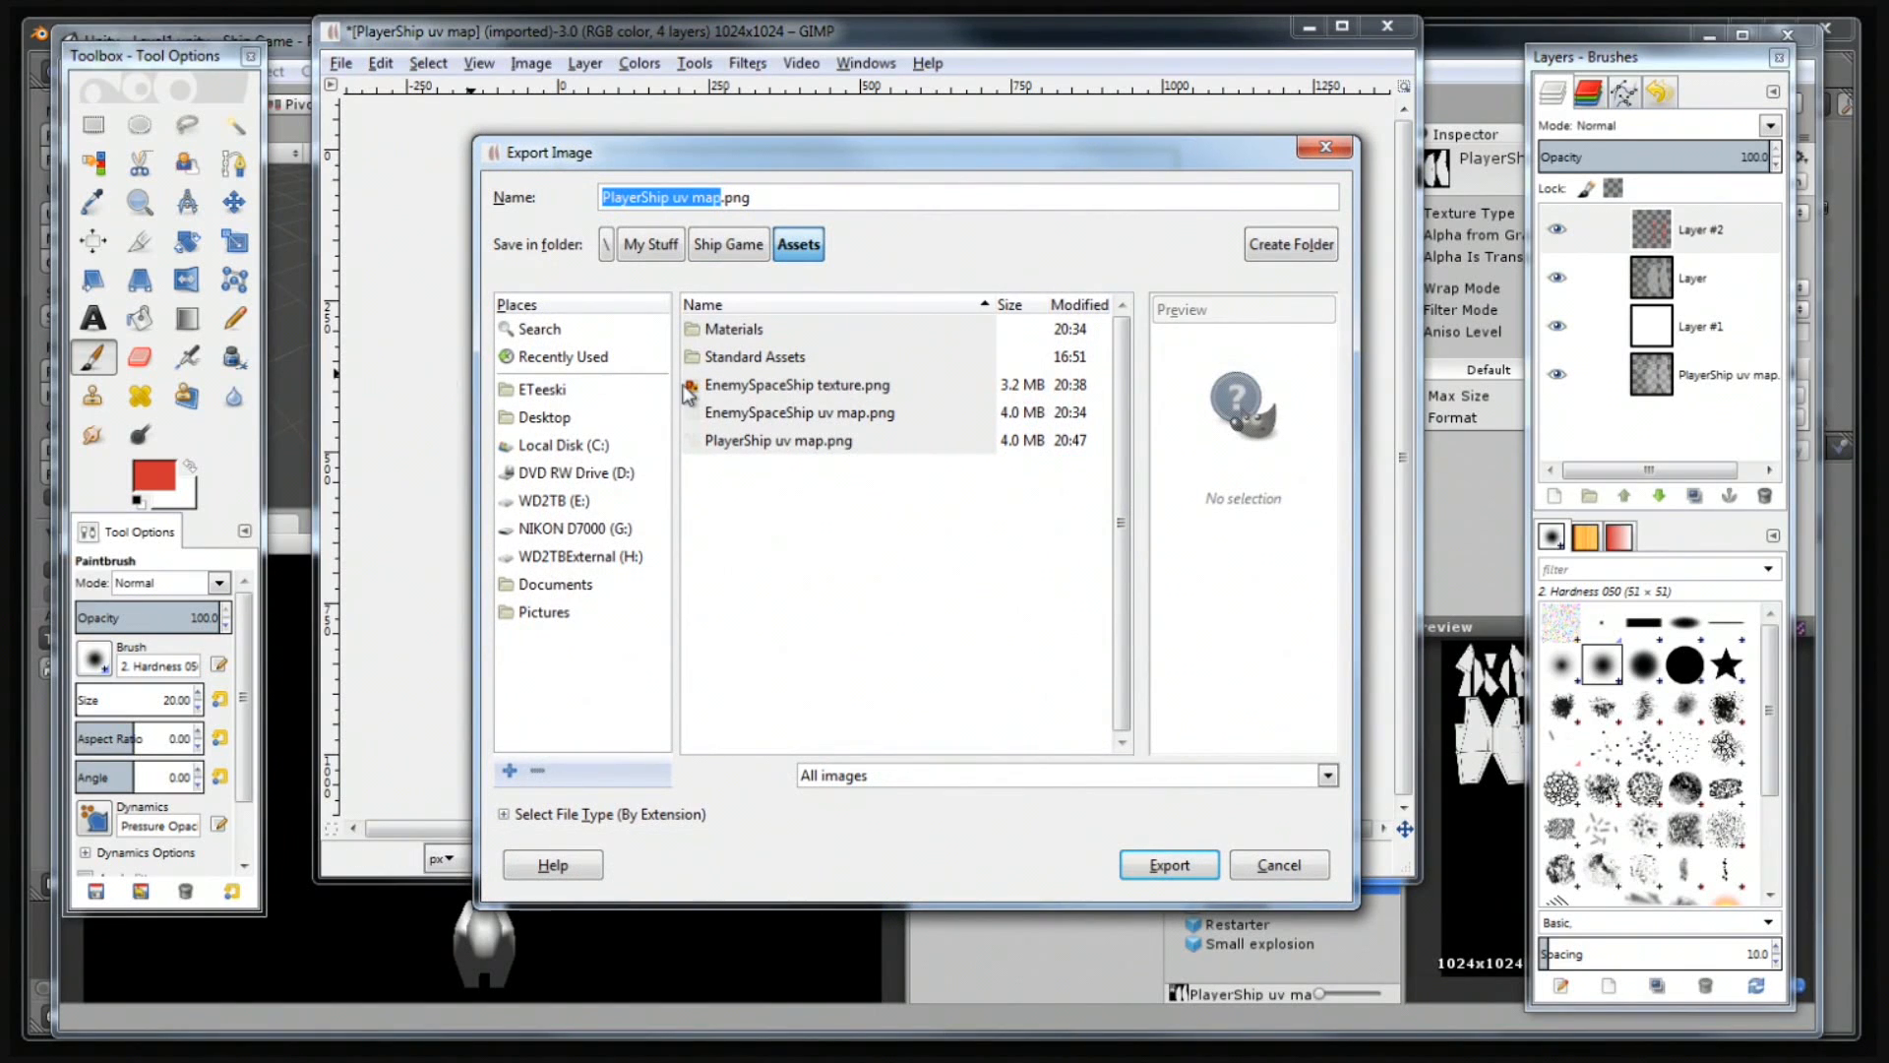
pyautogui.click(710, 192)
pyautogui.moveTo(674, 196); pyautogui.dragTo(715, 201)
pyautogui.write('texture')
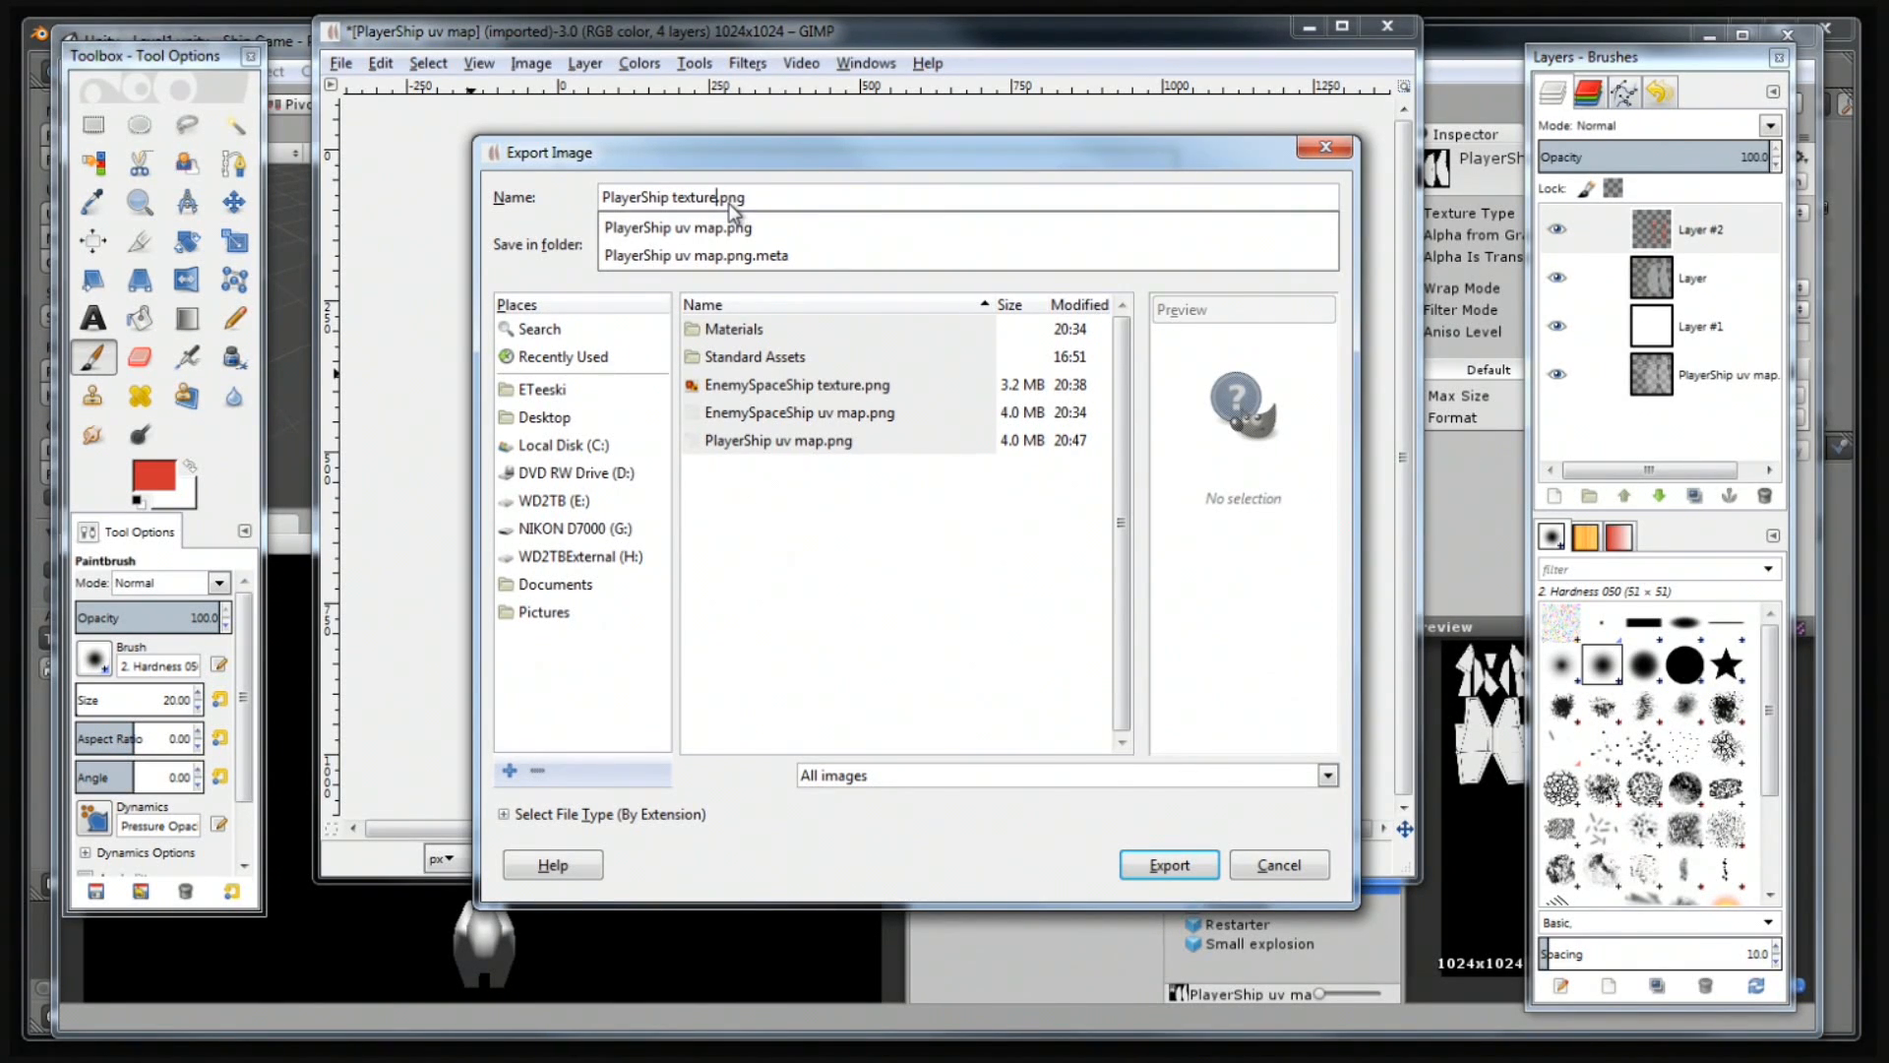
pyautogui.click(1173, 873)
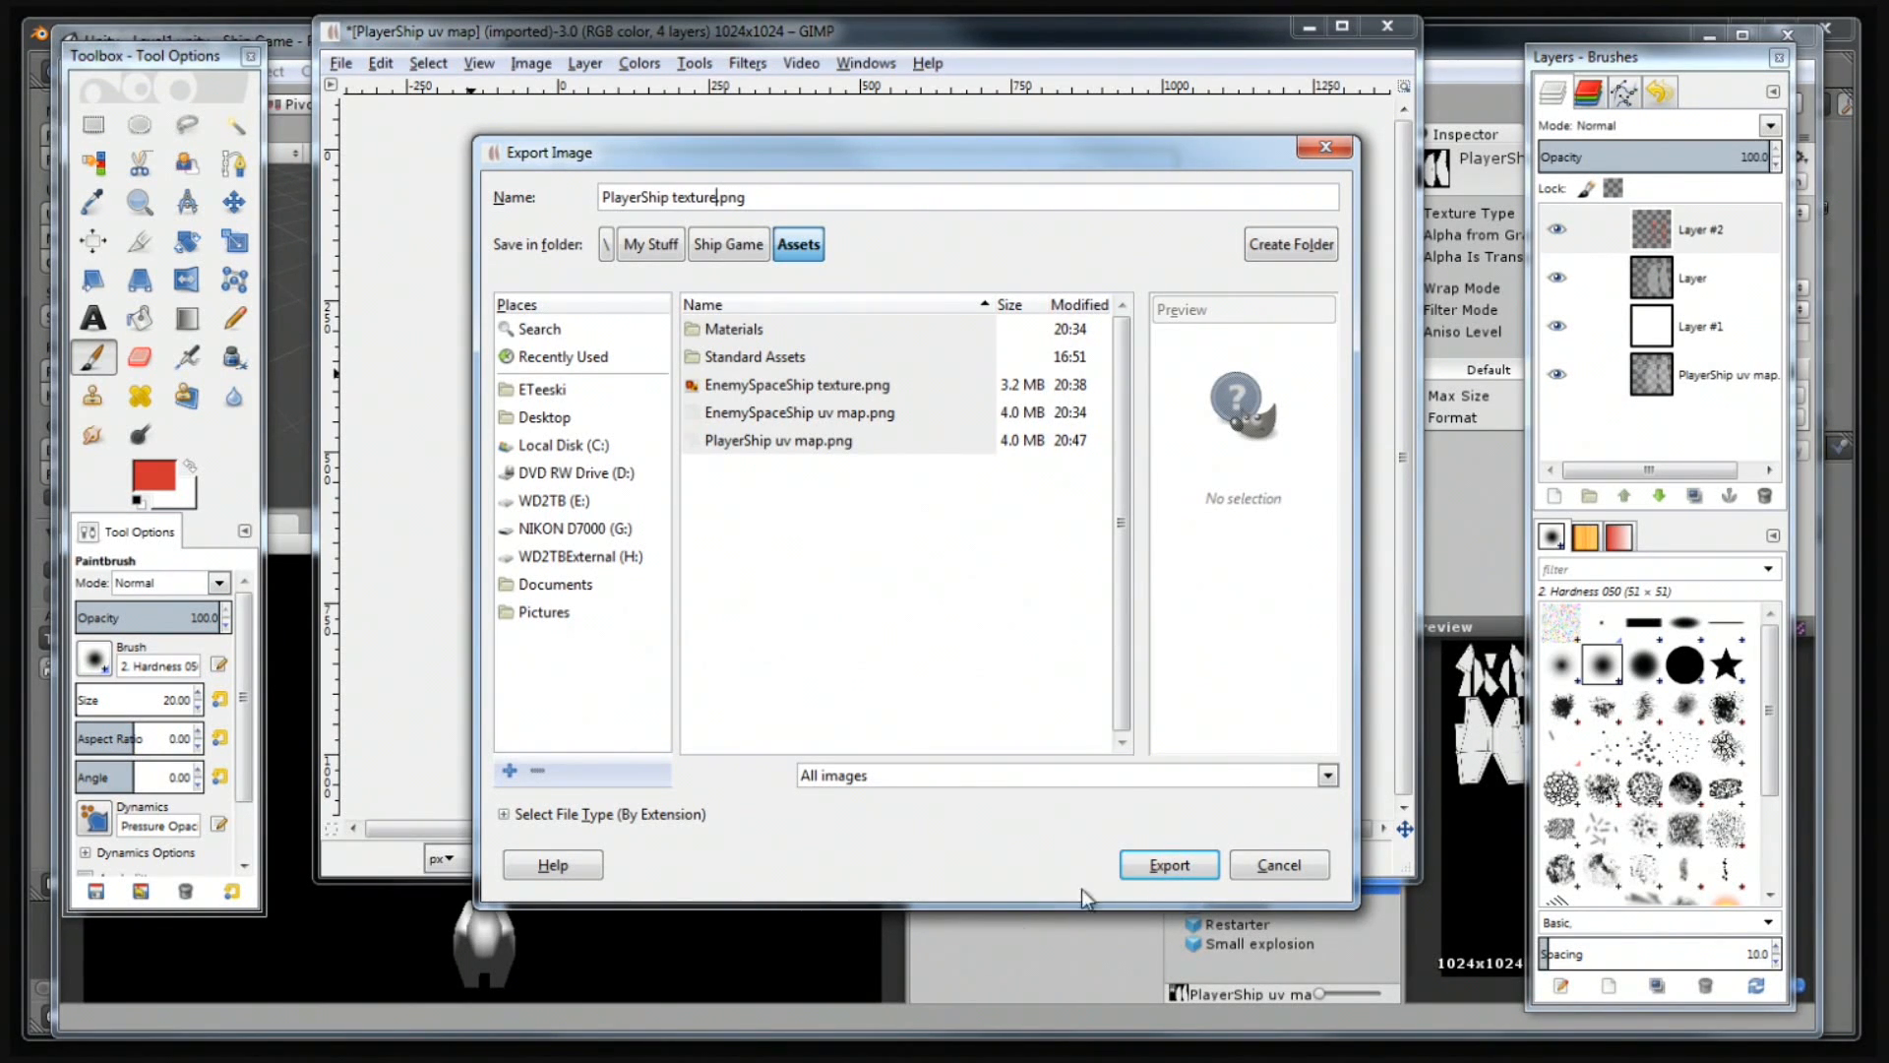
pyautogui.click(1165, 868)
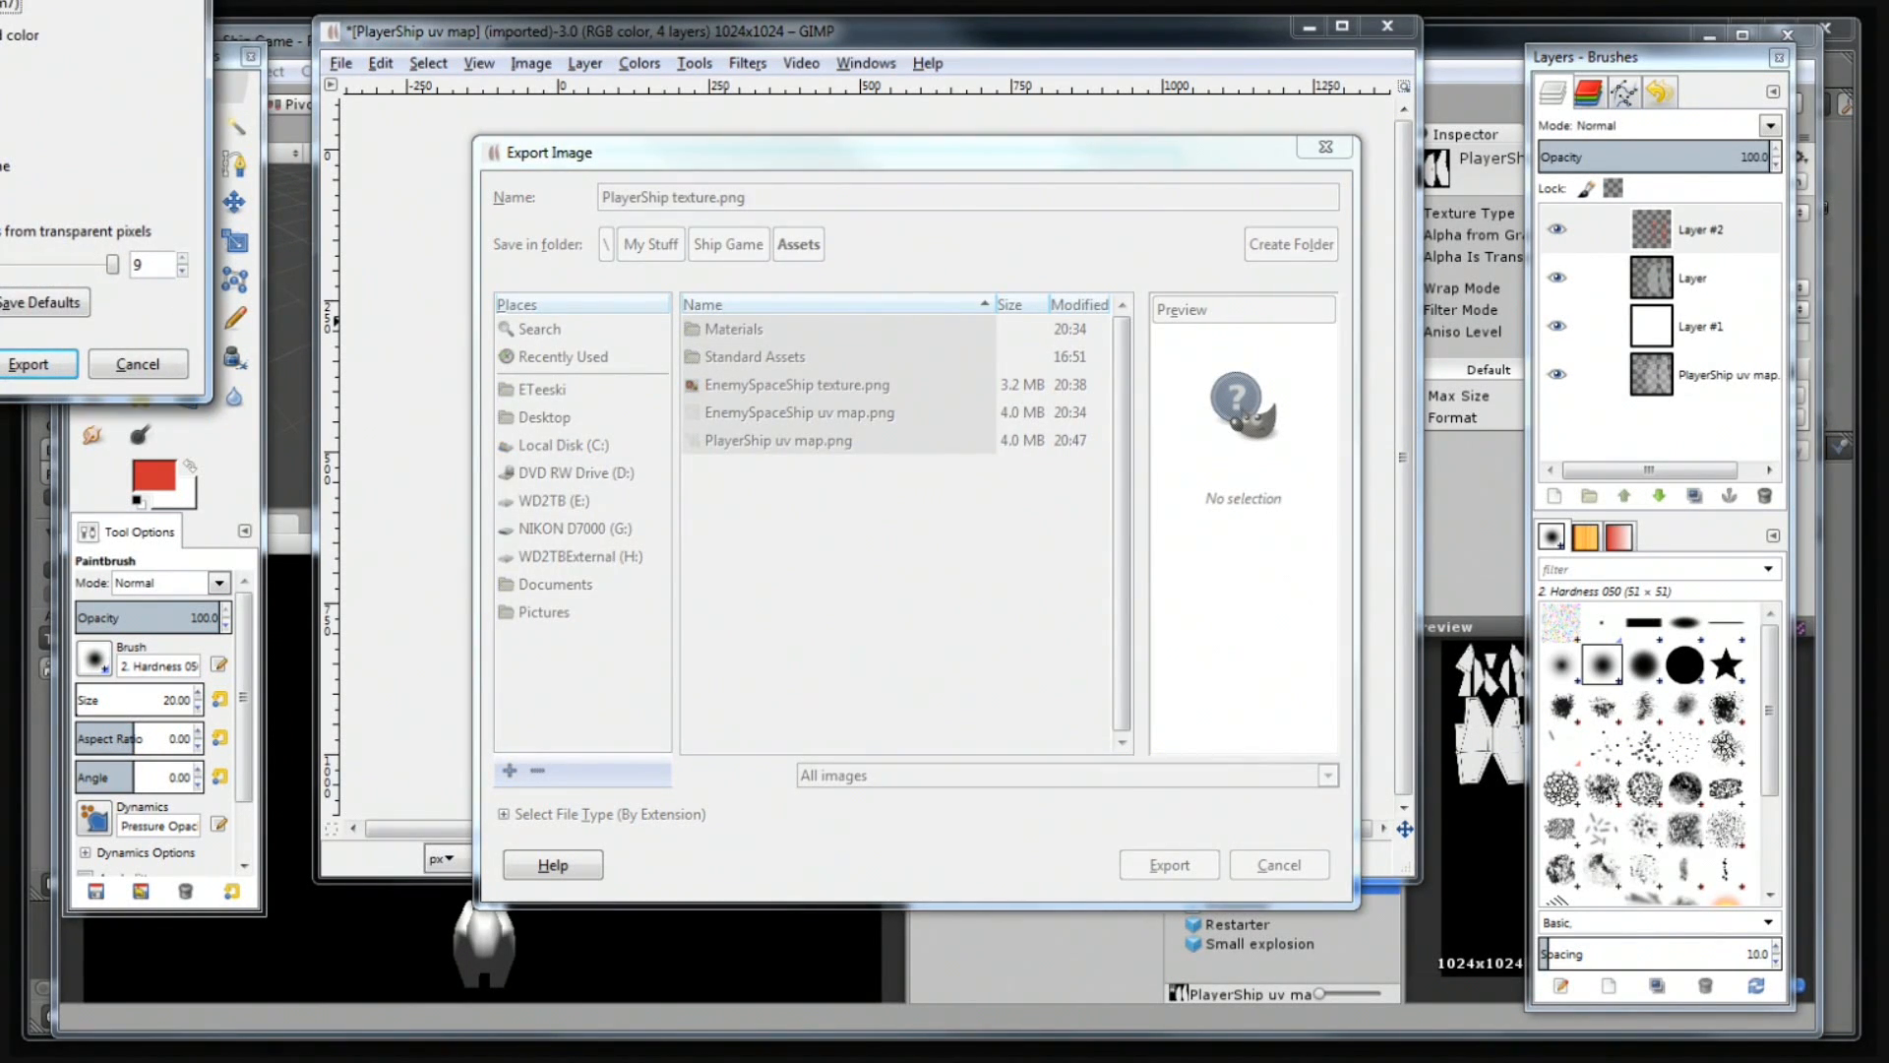
pyautogui.moveTo(47, 0); pyautogui.dragTo(822, 334)
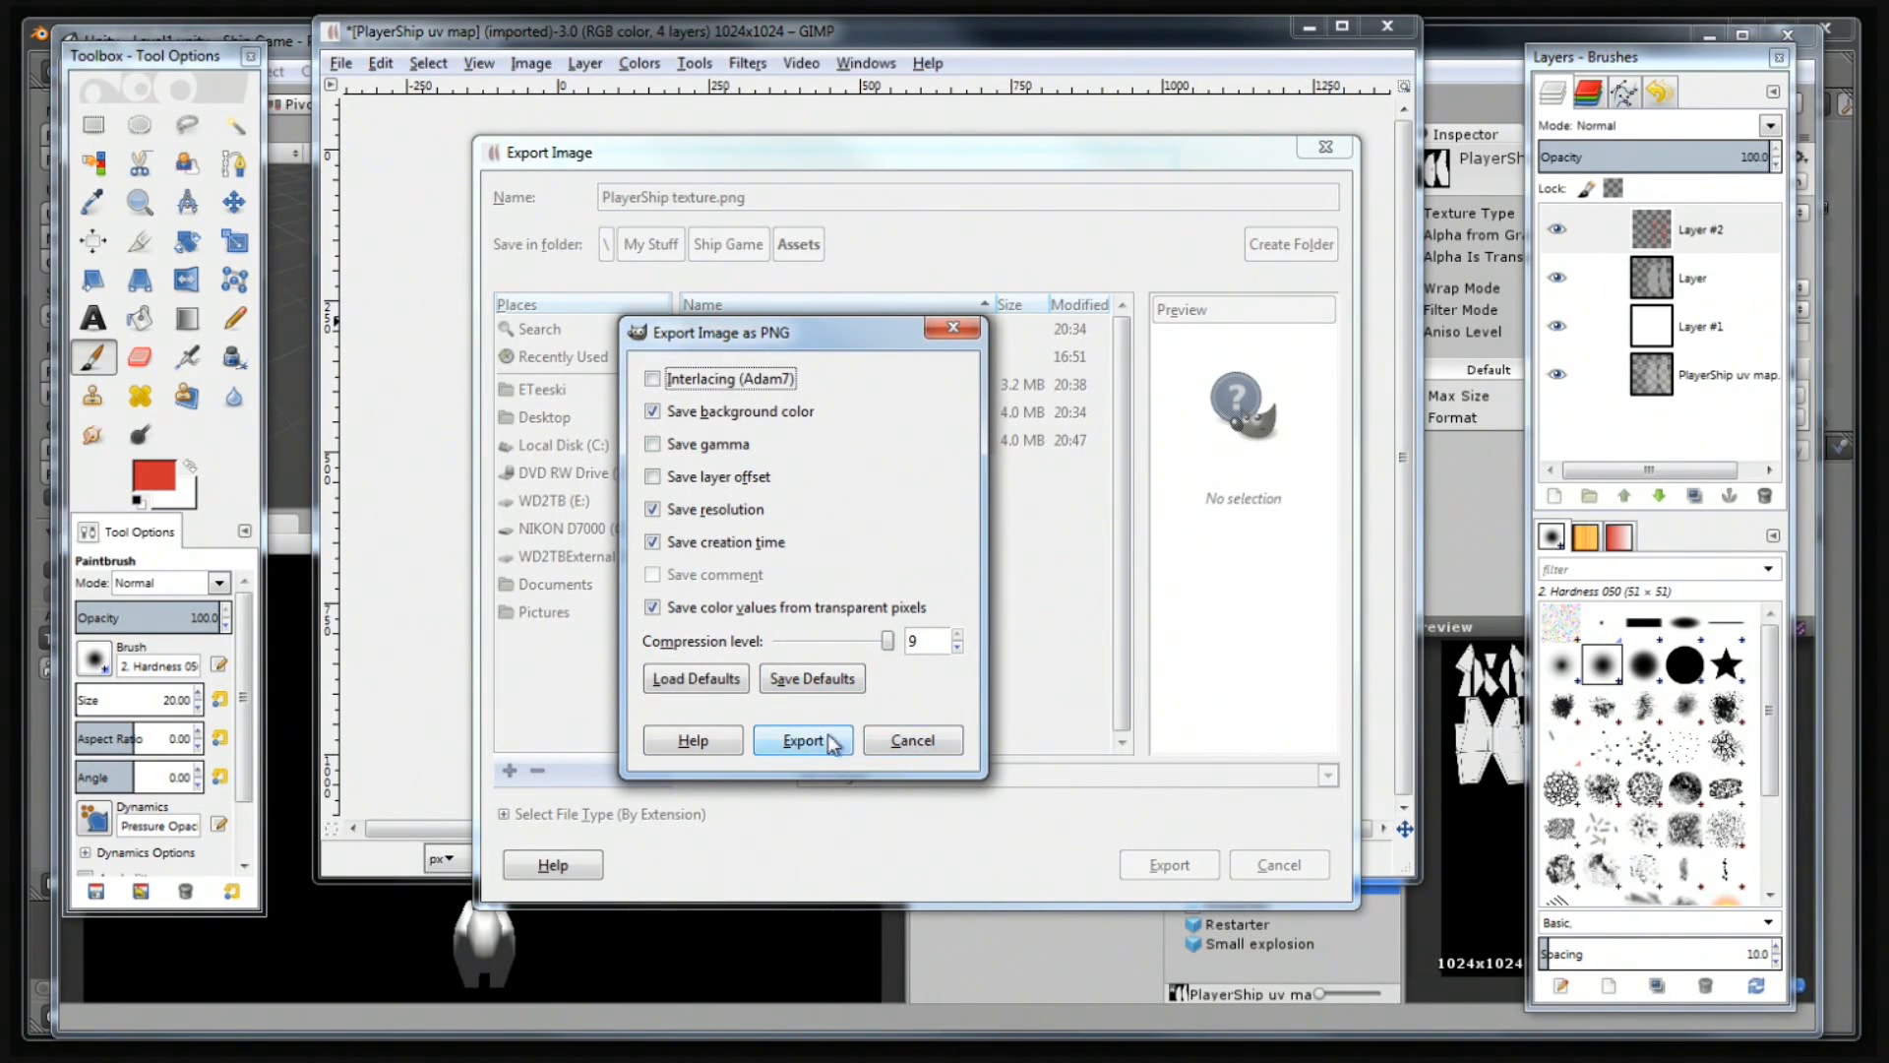
pyautogui.click(802, 740)
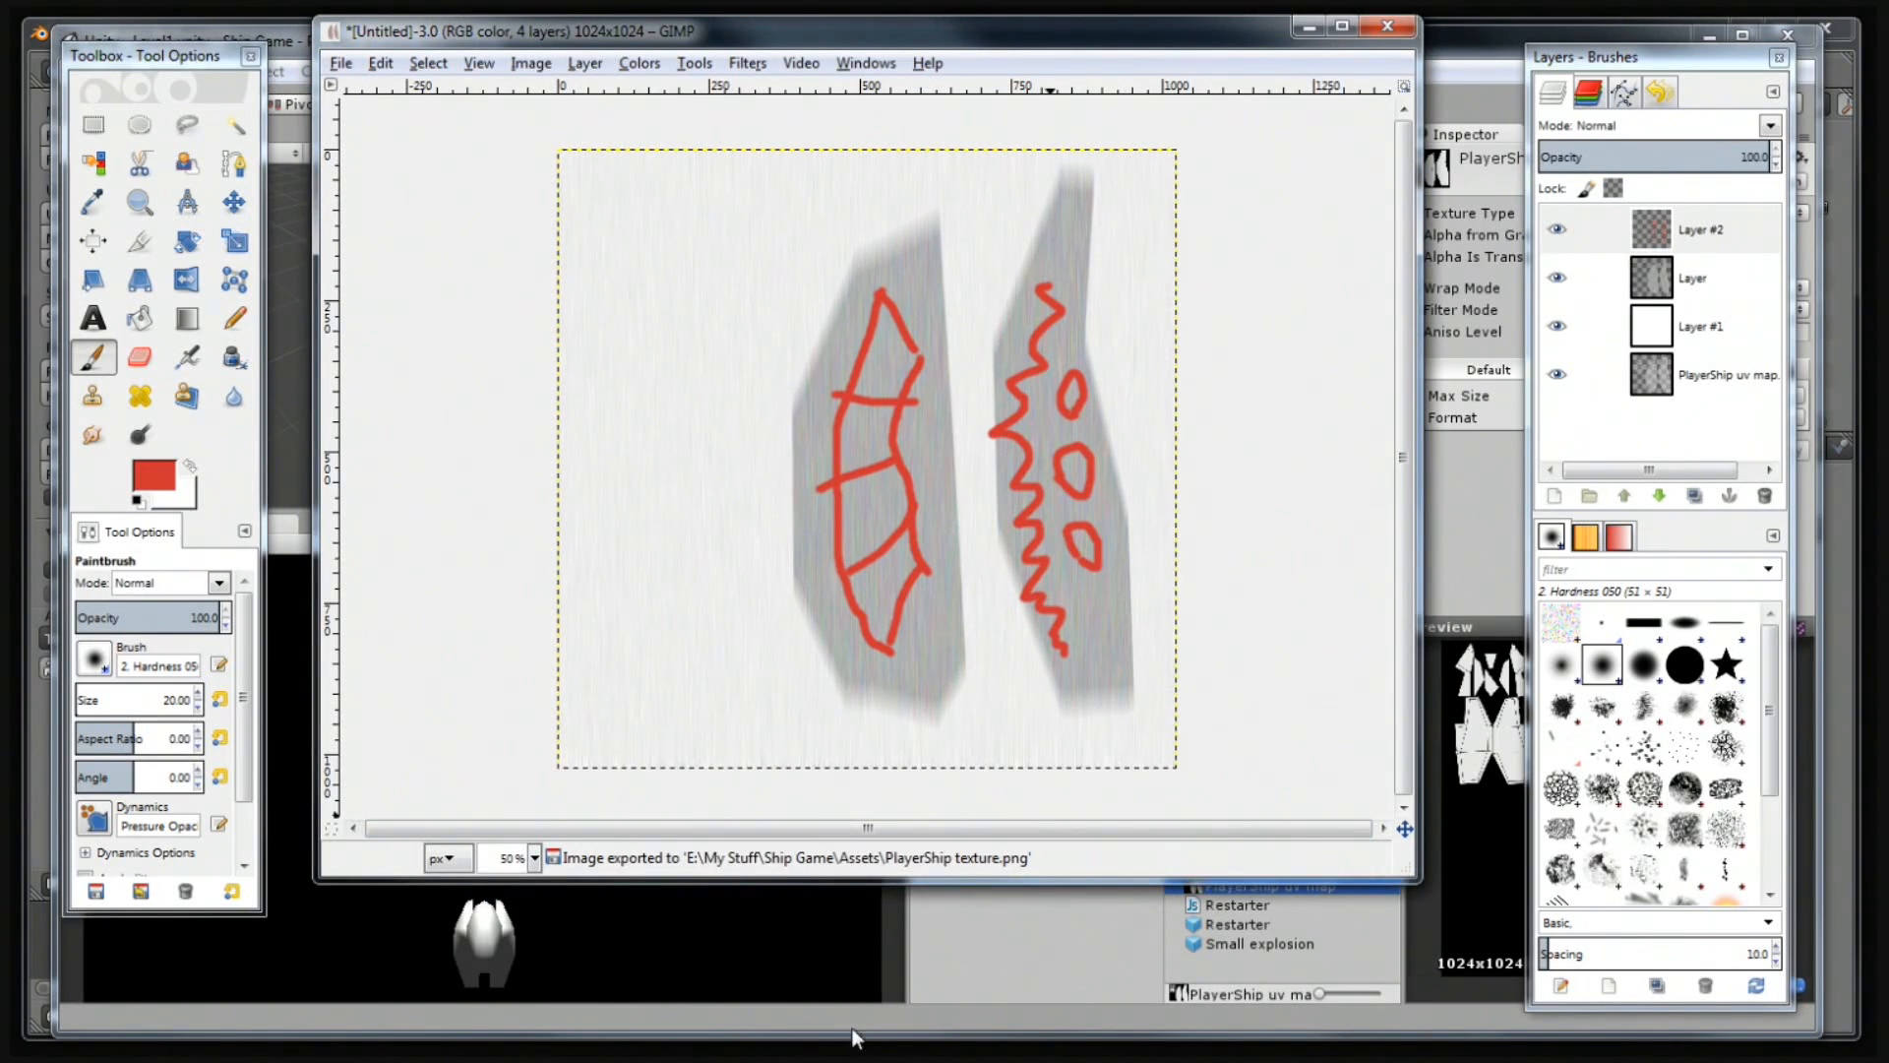
# Switch to Unity and preview the PlayerShip texture in the project's Assets.
pyautogui.hotkey('alt', 'Tab')
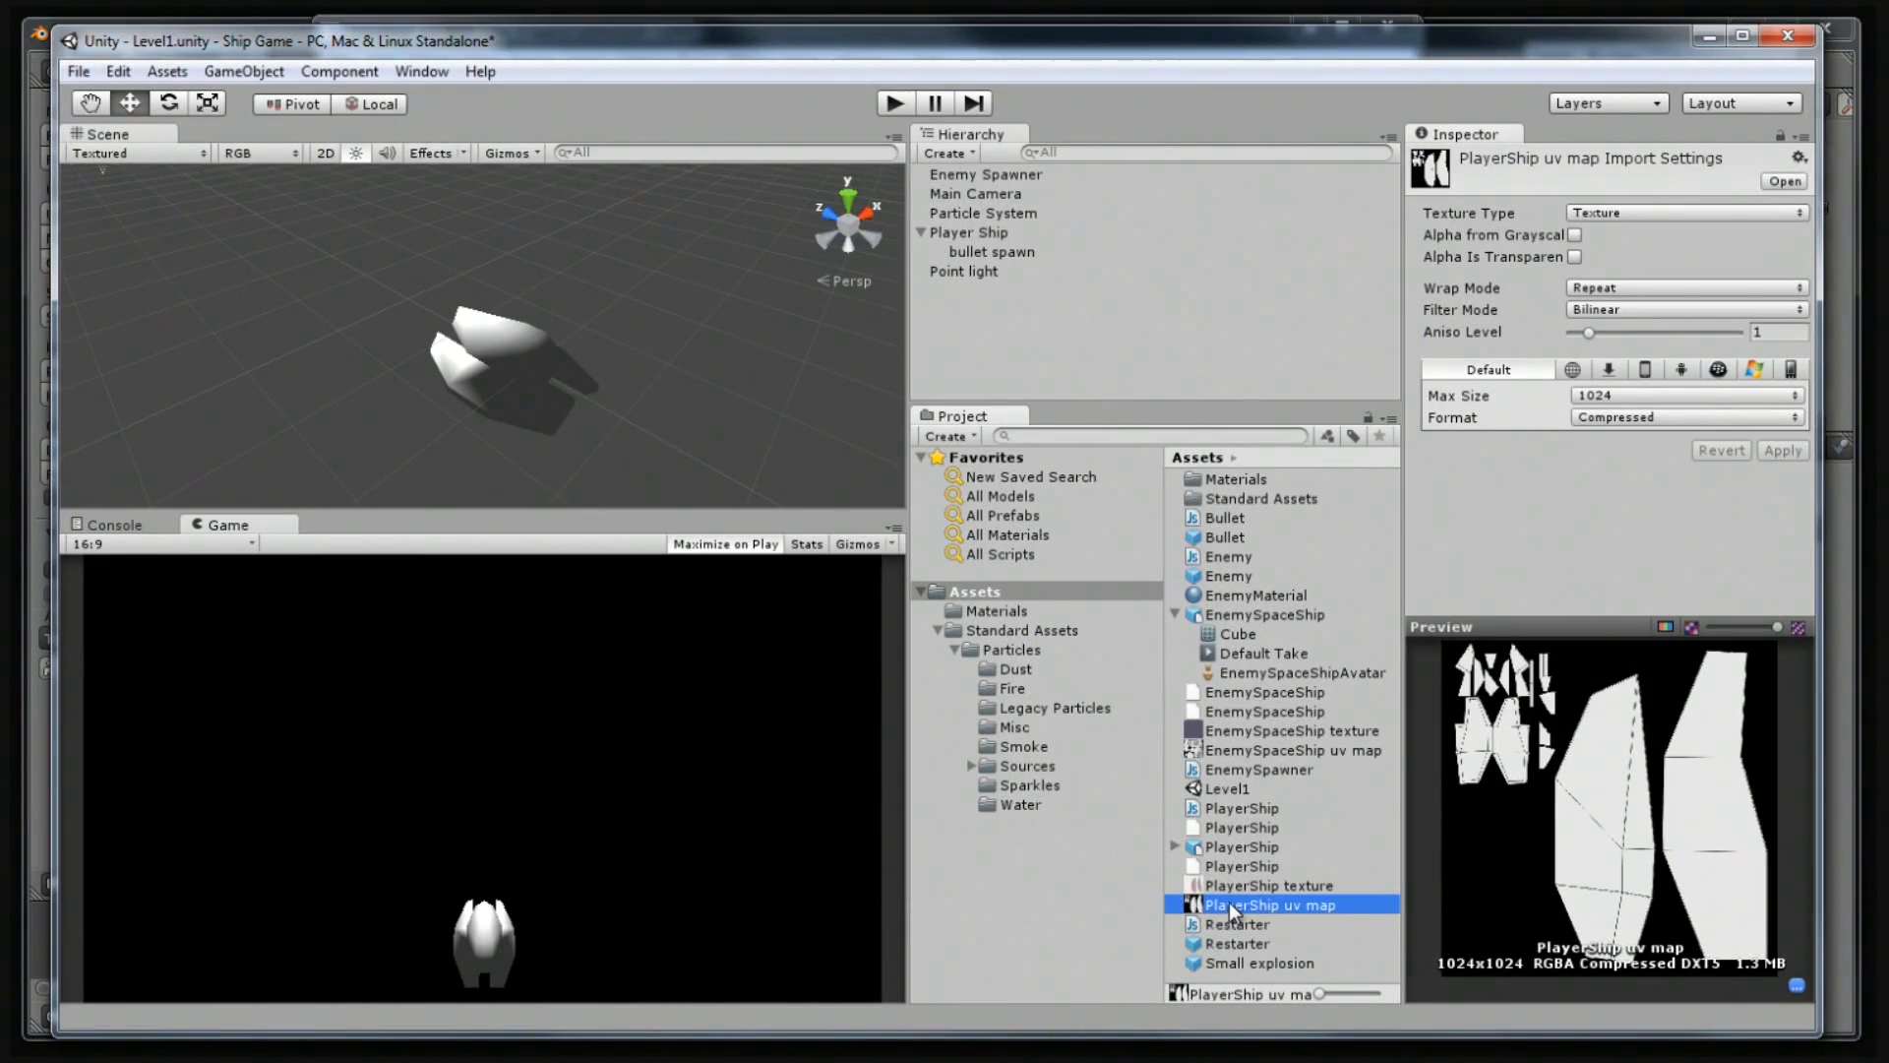
pyautogui.click(1246, 884)
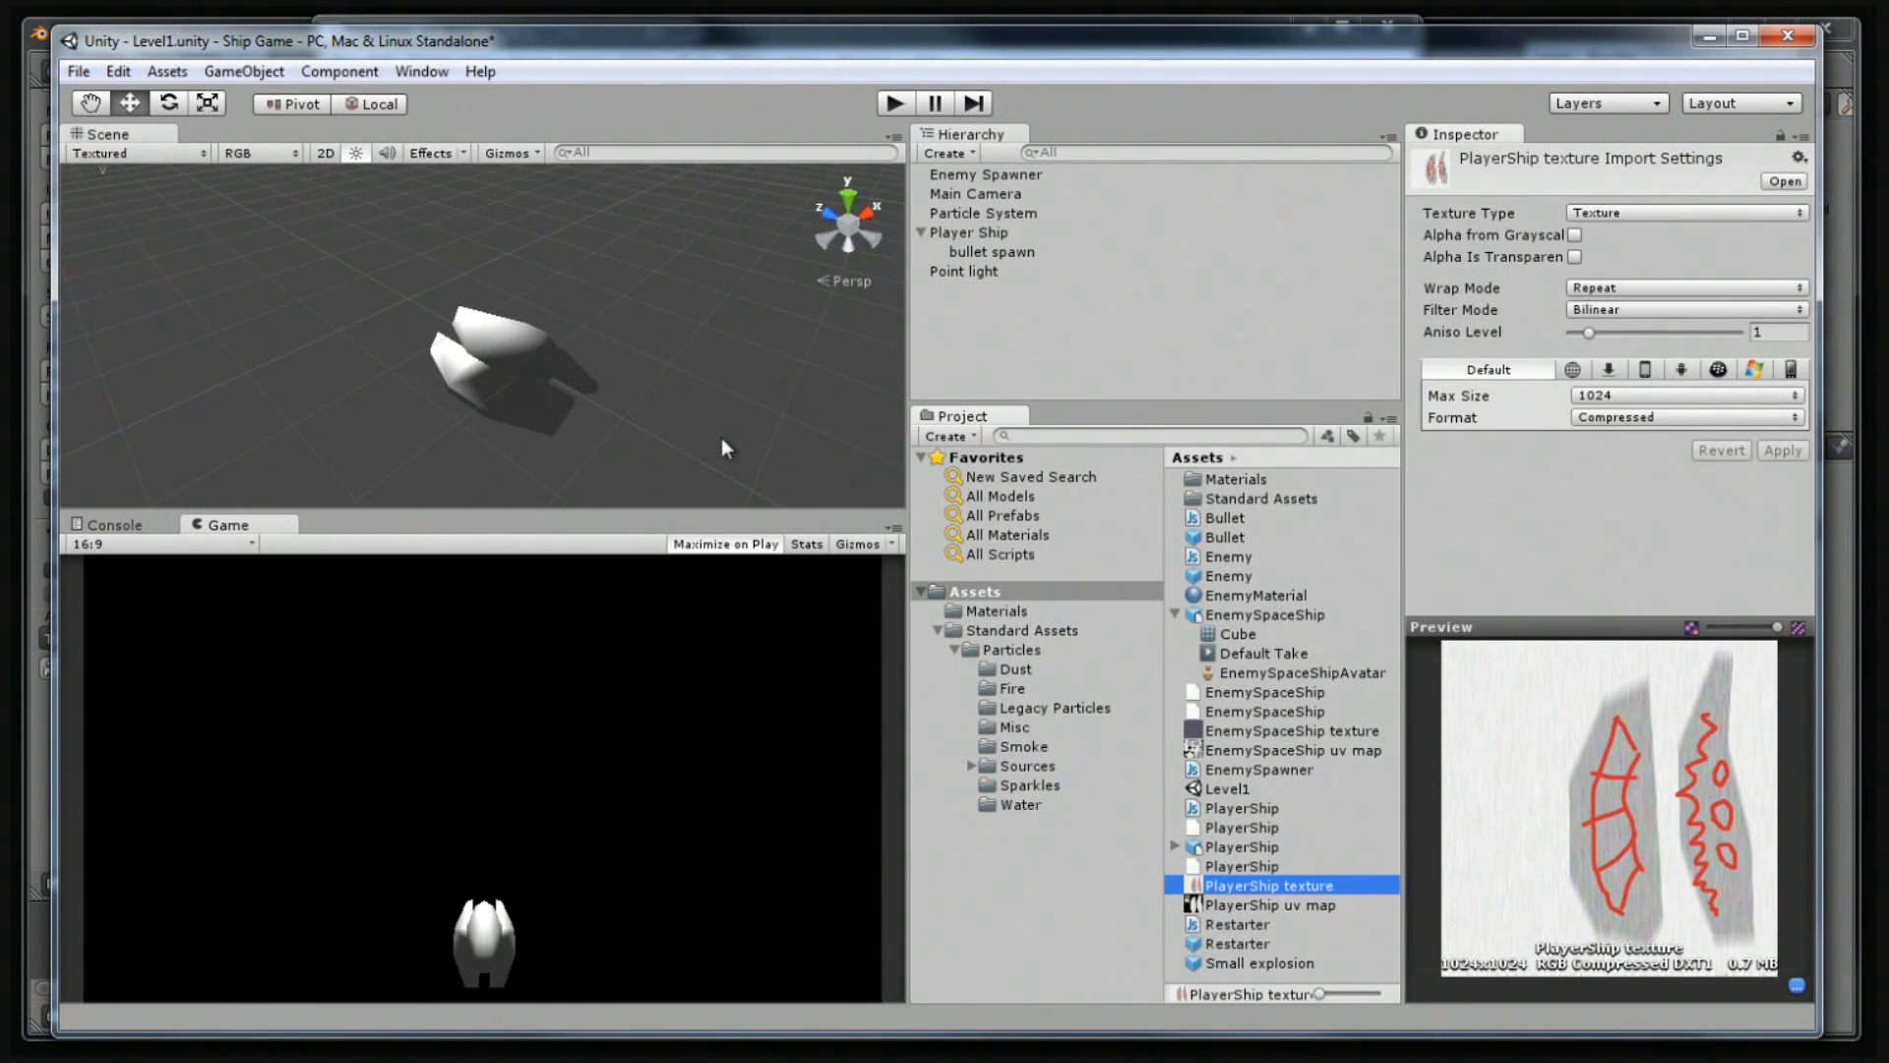
pyautogui.click(1291, 594)
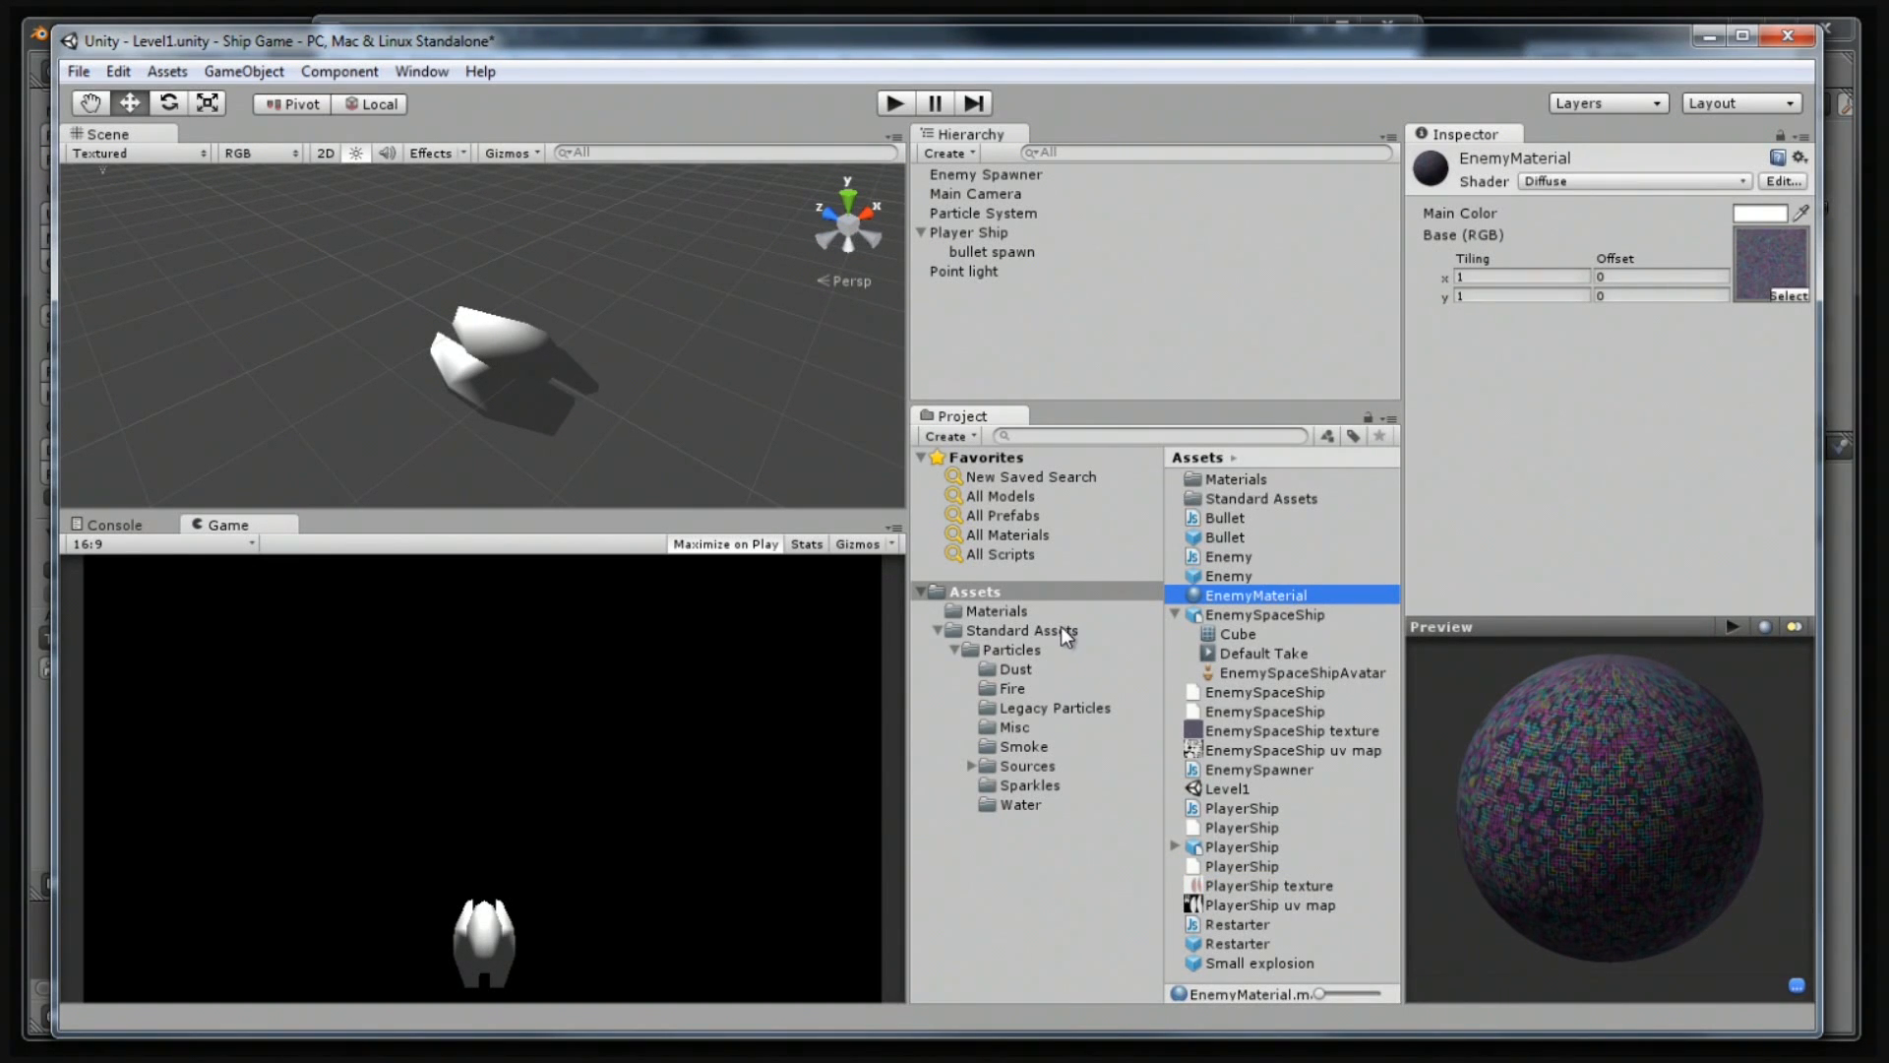
pyautogui.rightClick(1047, 597)
pyautogui.moveTo(1109, 615)
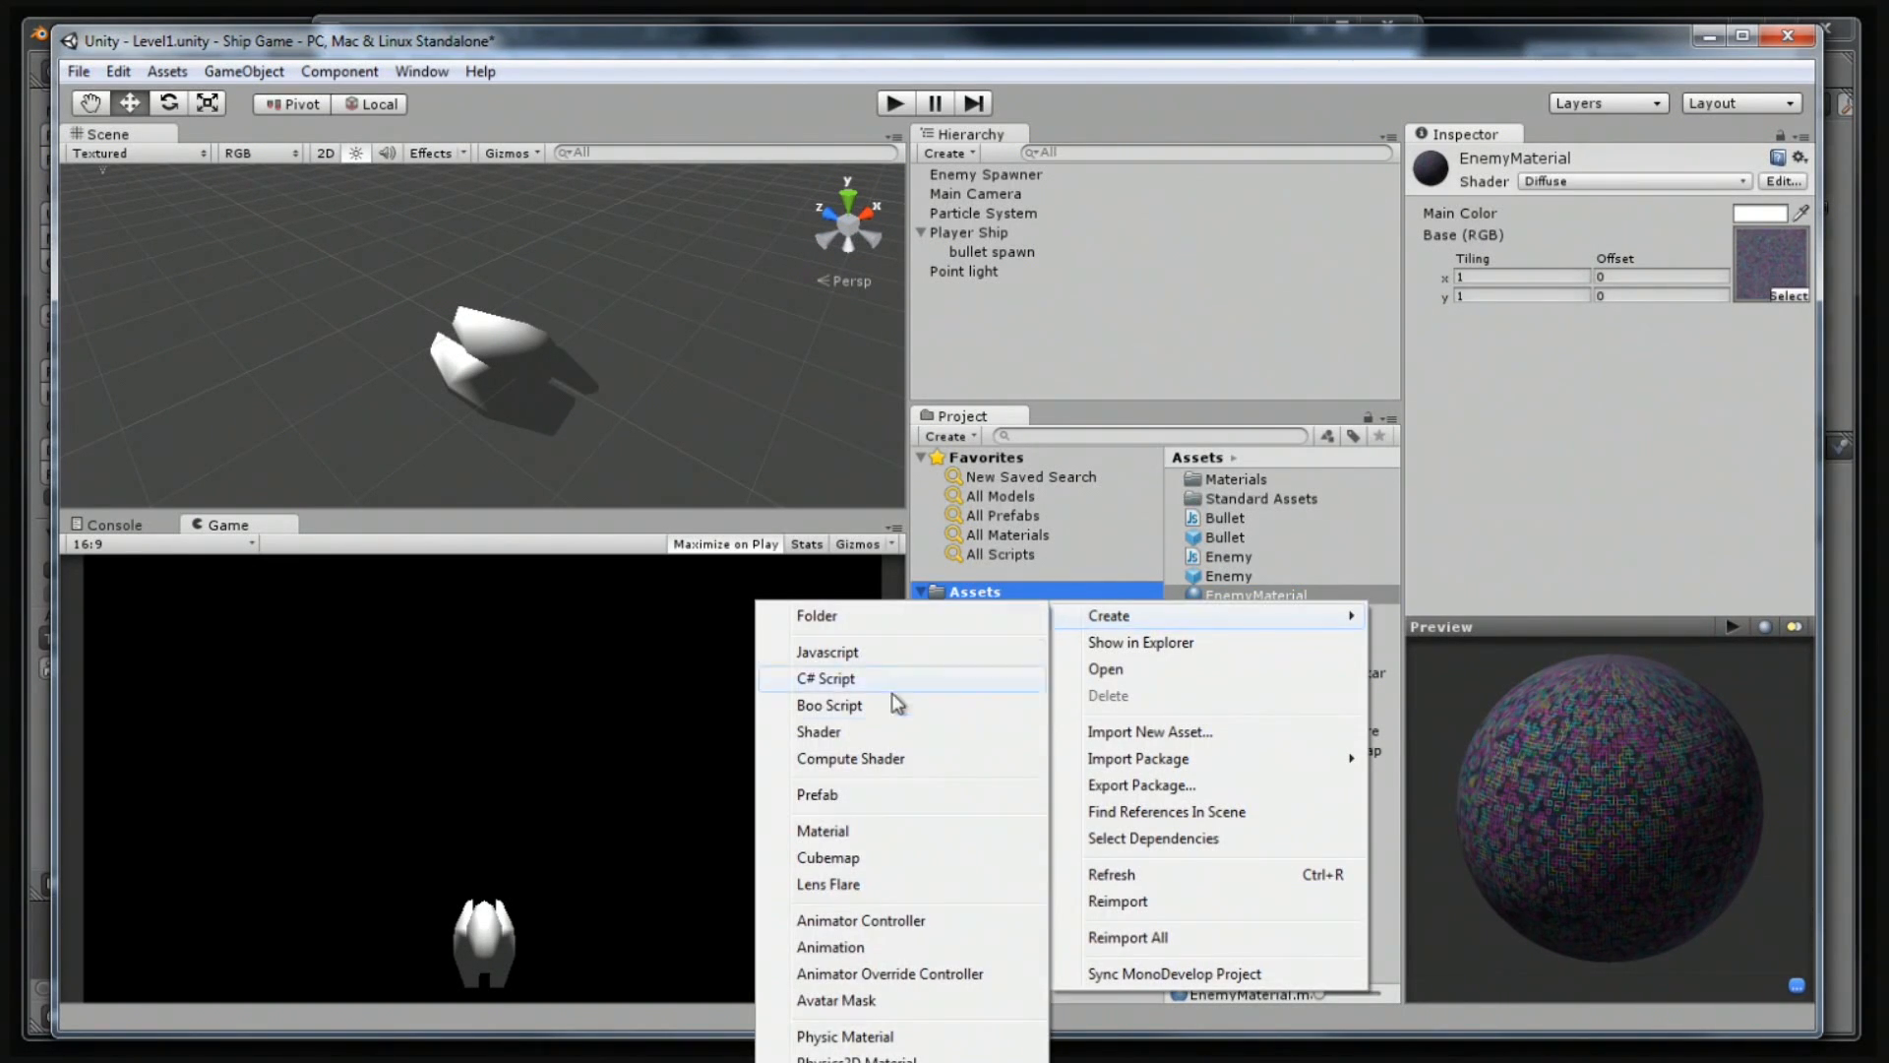
pyautogui.click(1399, 805)
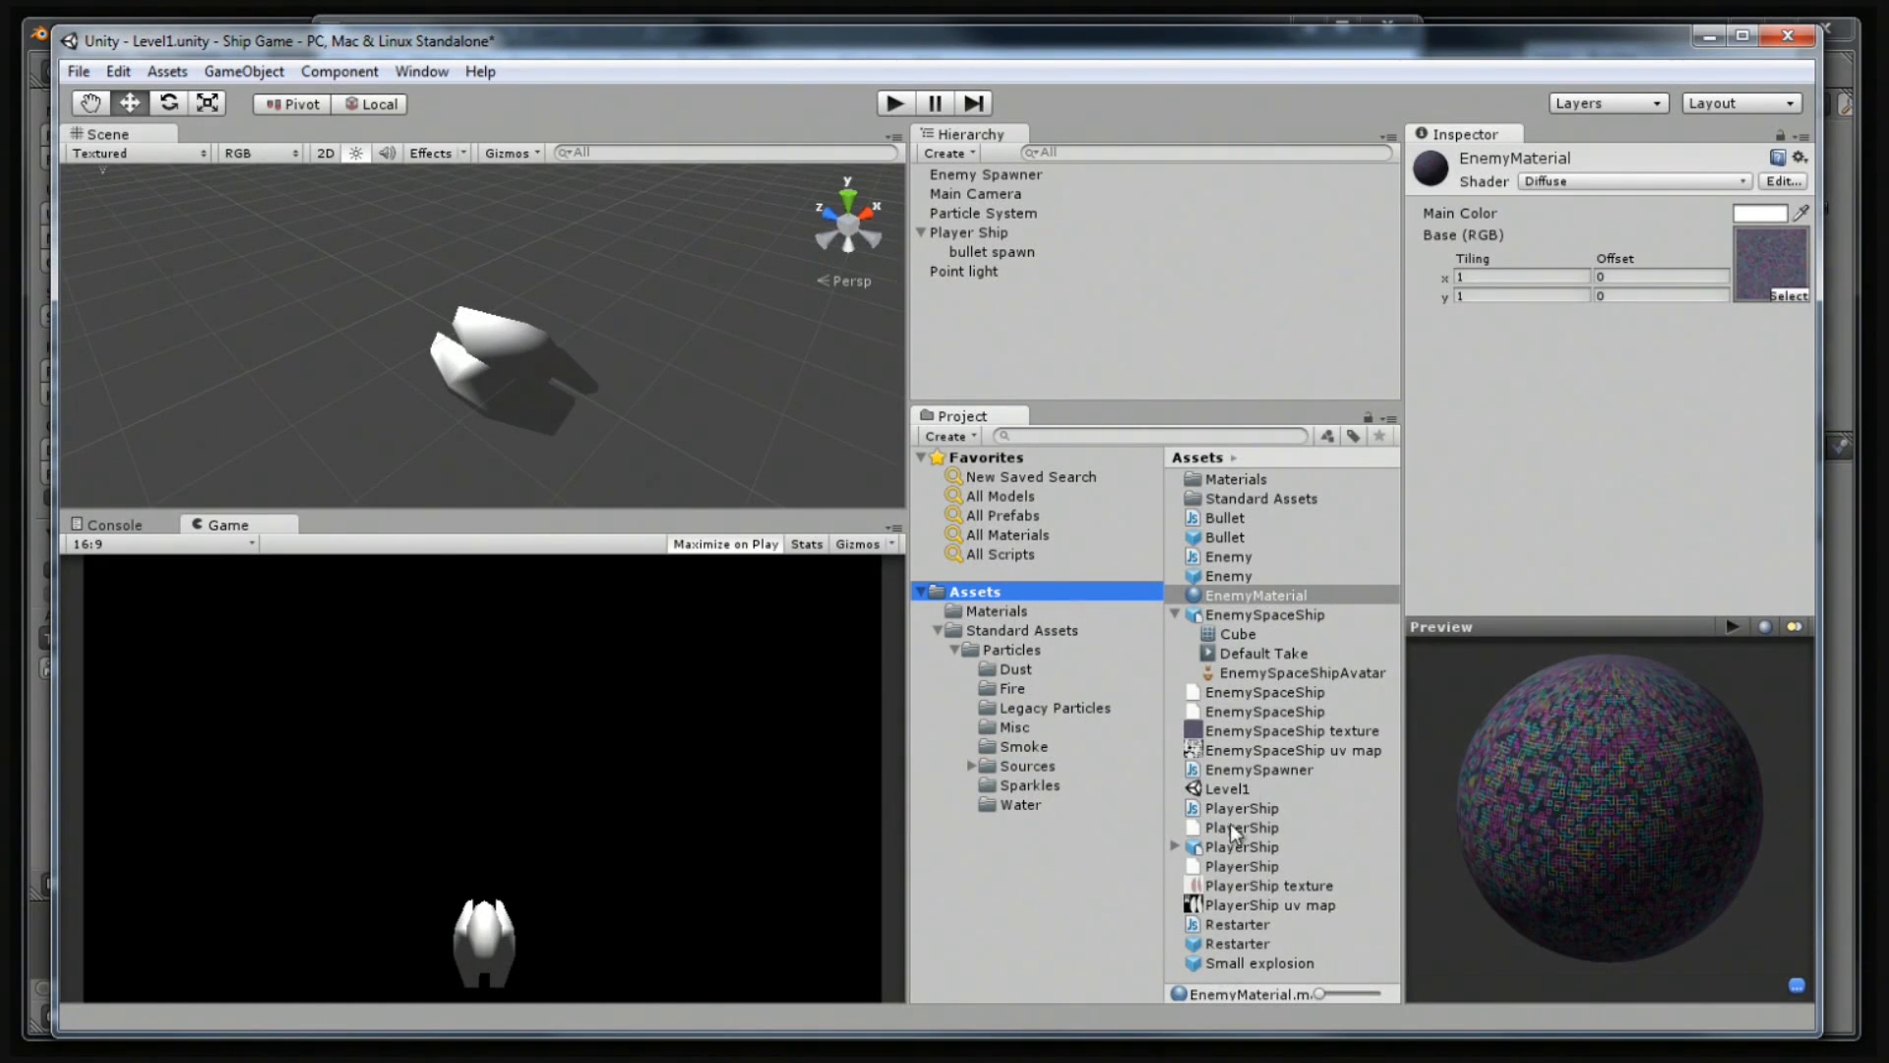
# Apply PlayerShip texture to the player ship in the scene, and move its generated material from the Materials folder to Assets.
pyautogui.moveTo(1224, 885); pyautogui.dragTo(492, 345)
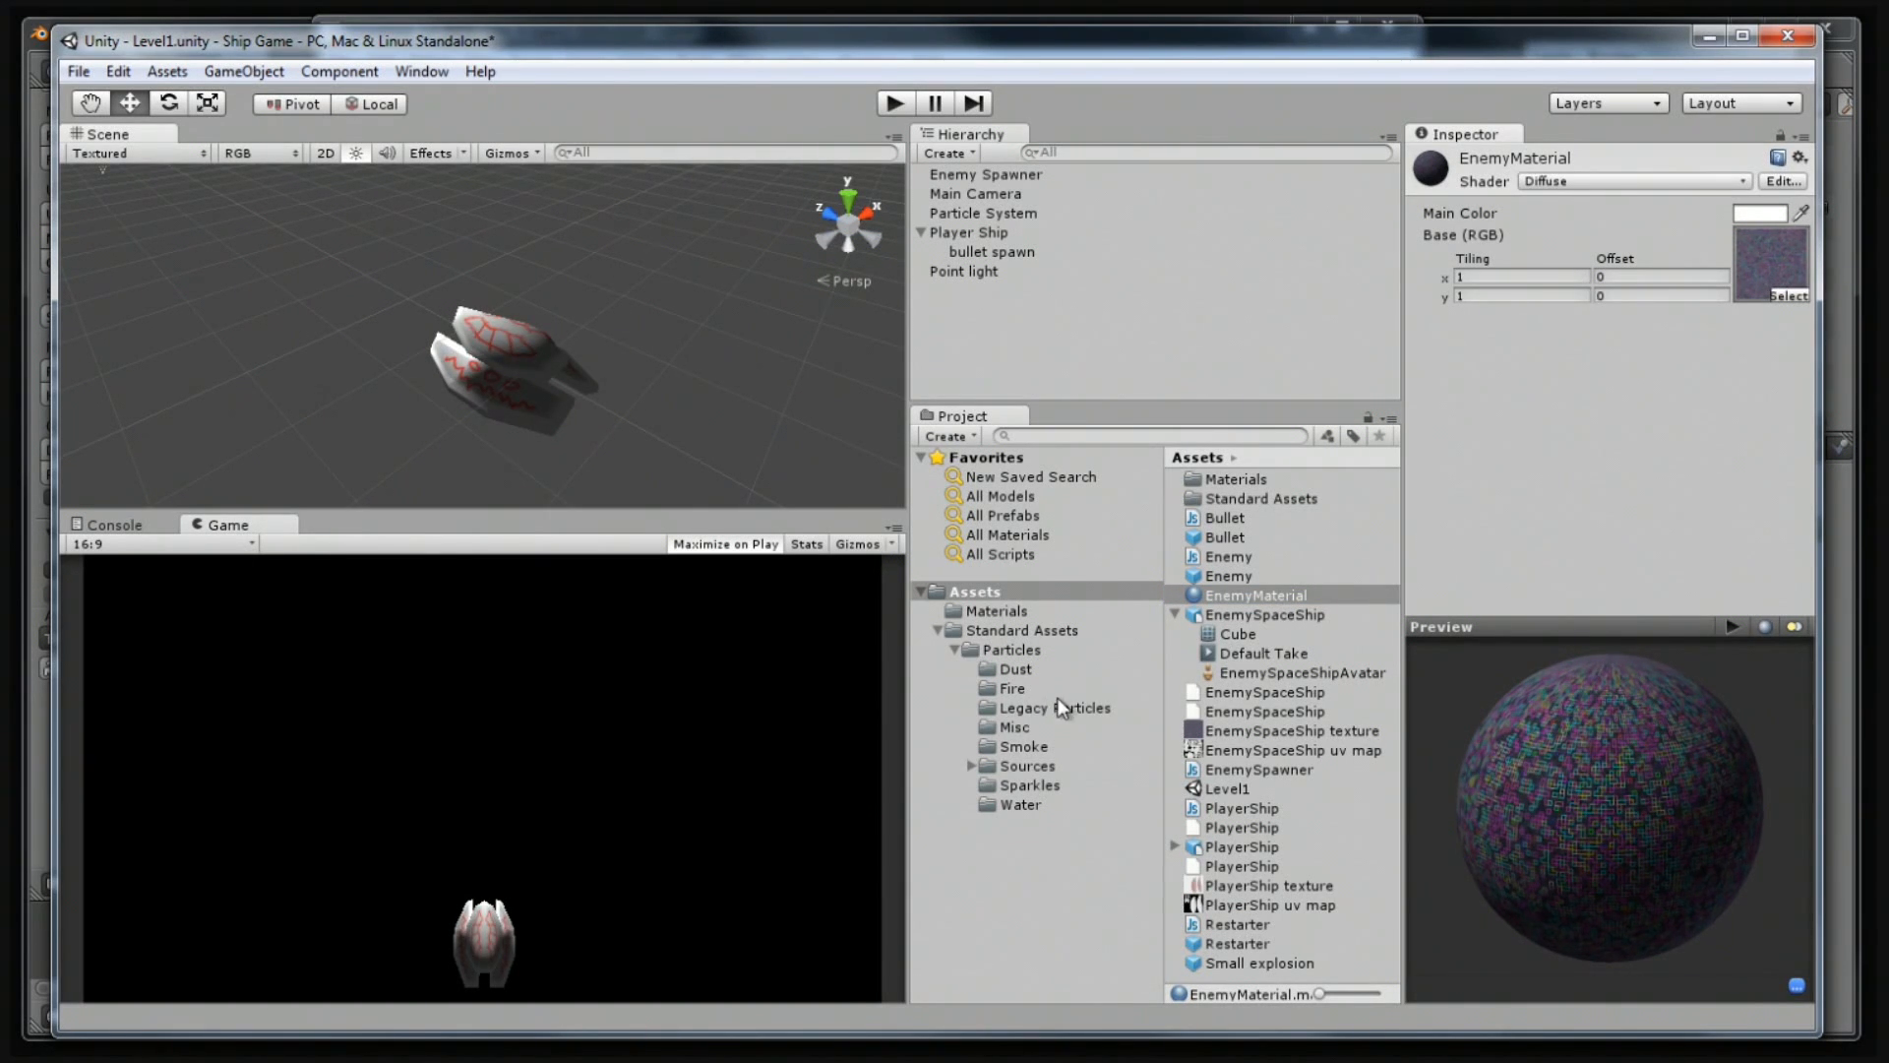
pyautogui.click(1251, 479)
pyautogui.doubleClick(1251, 480)
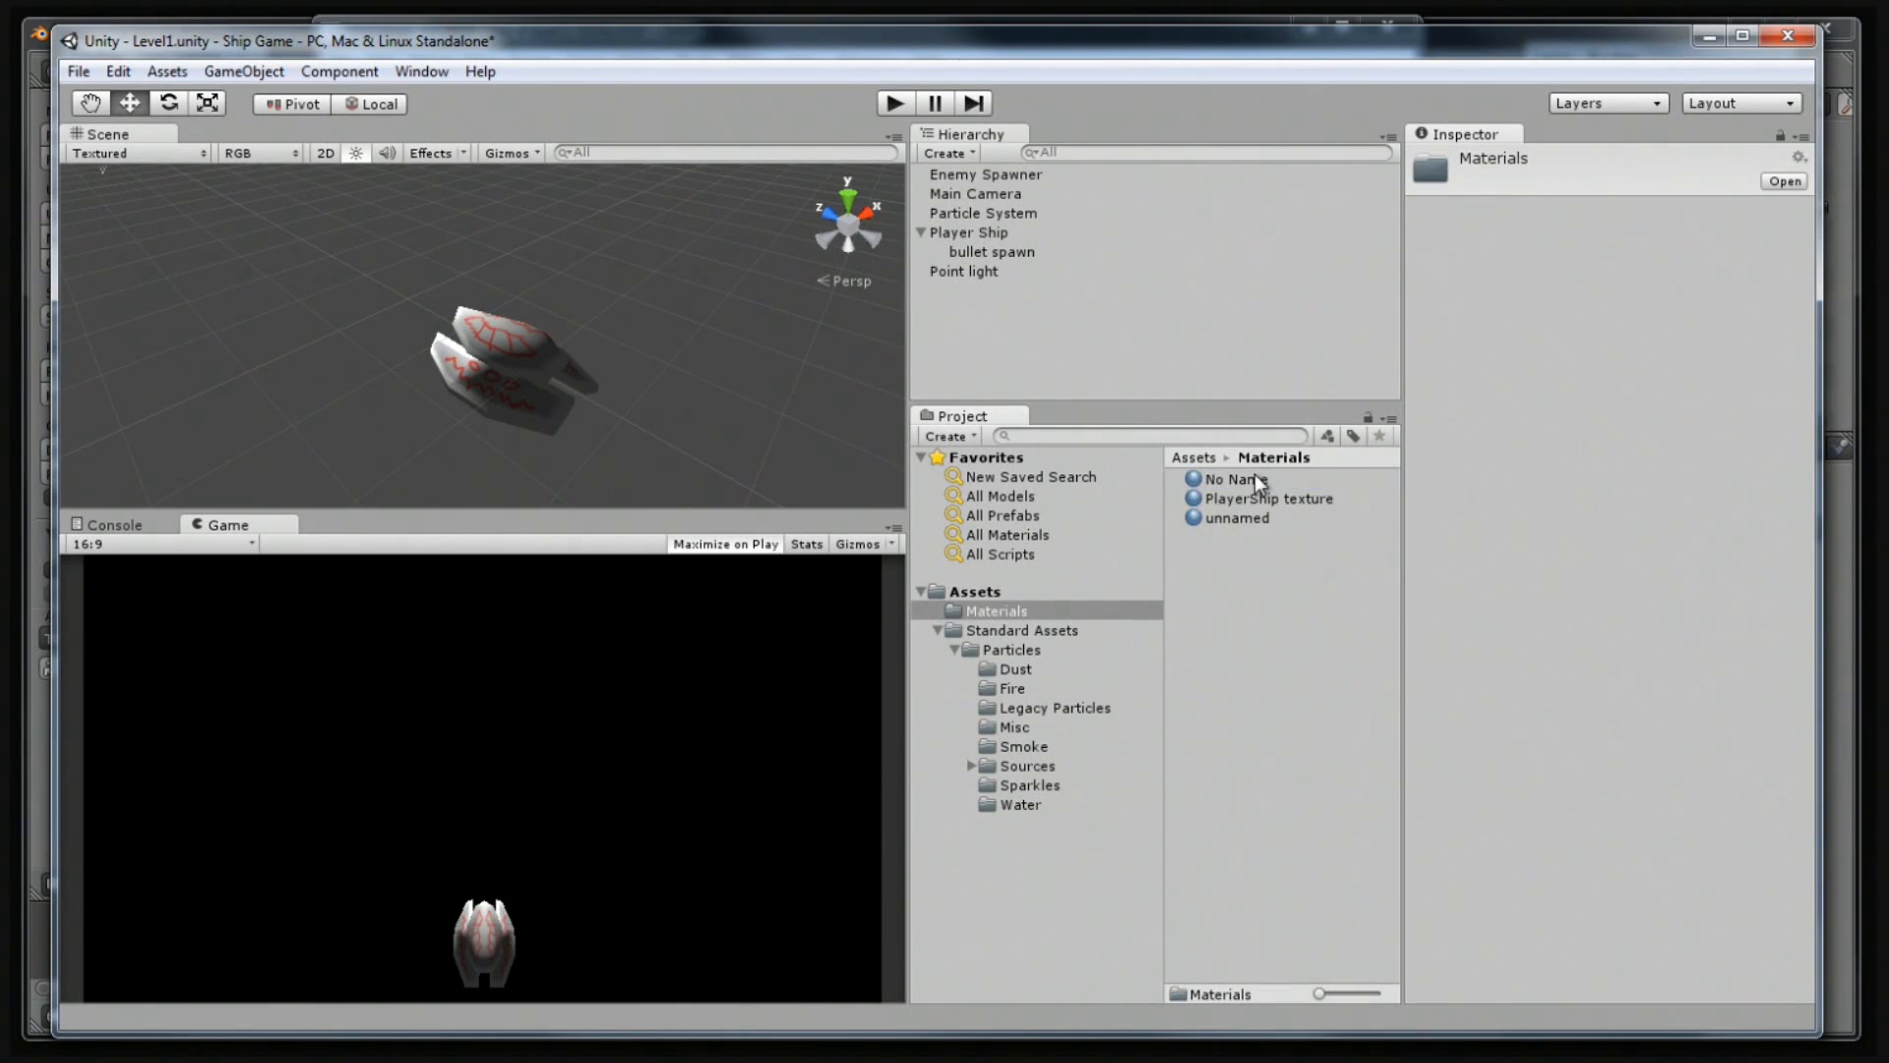
pyautogui.click(1254, 499)
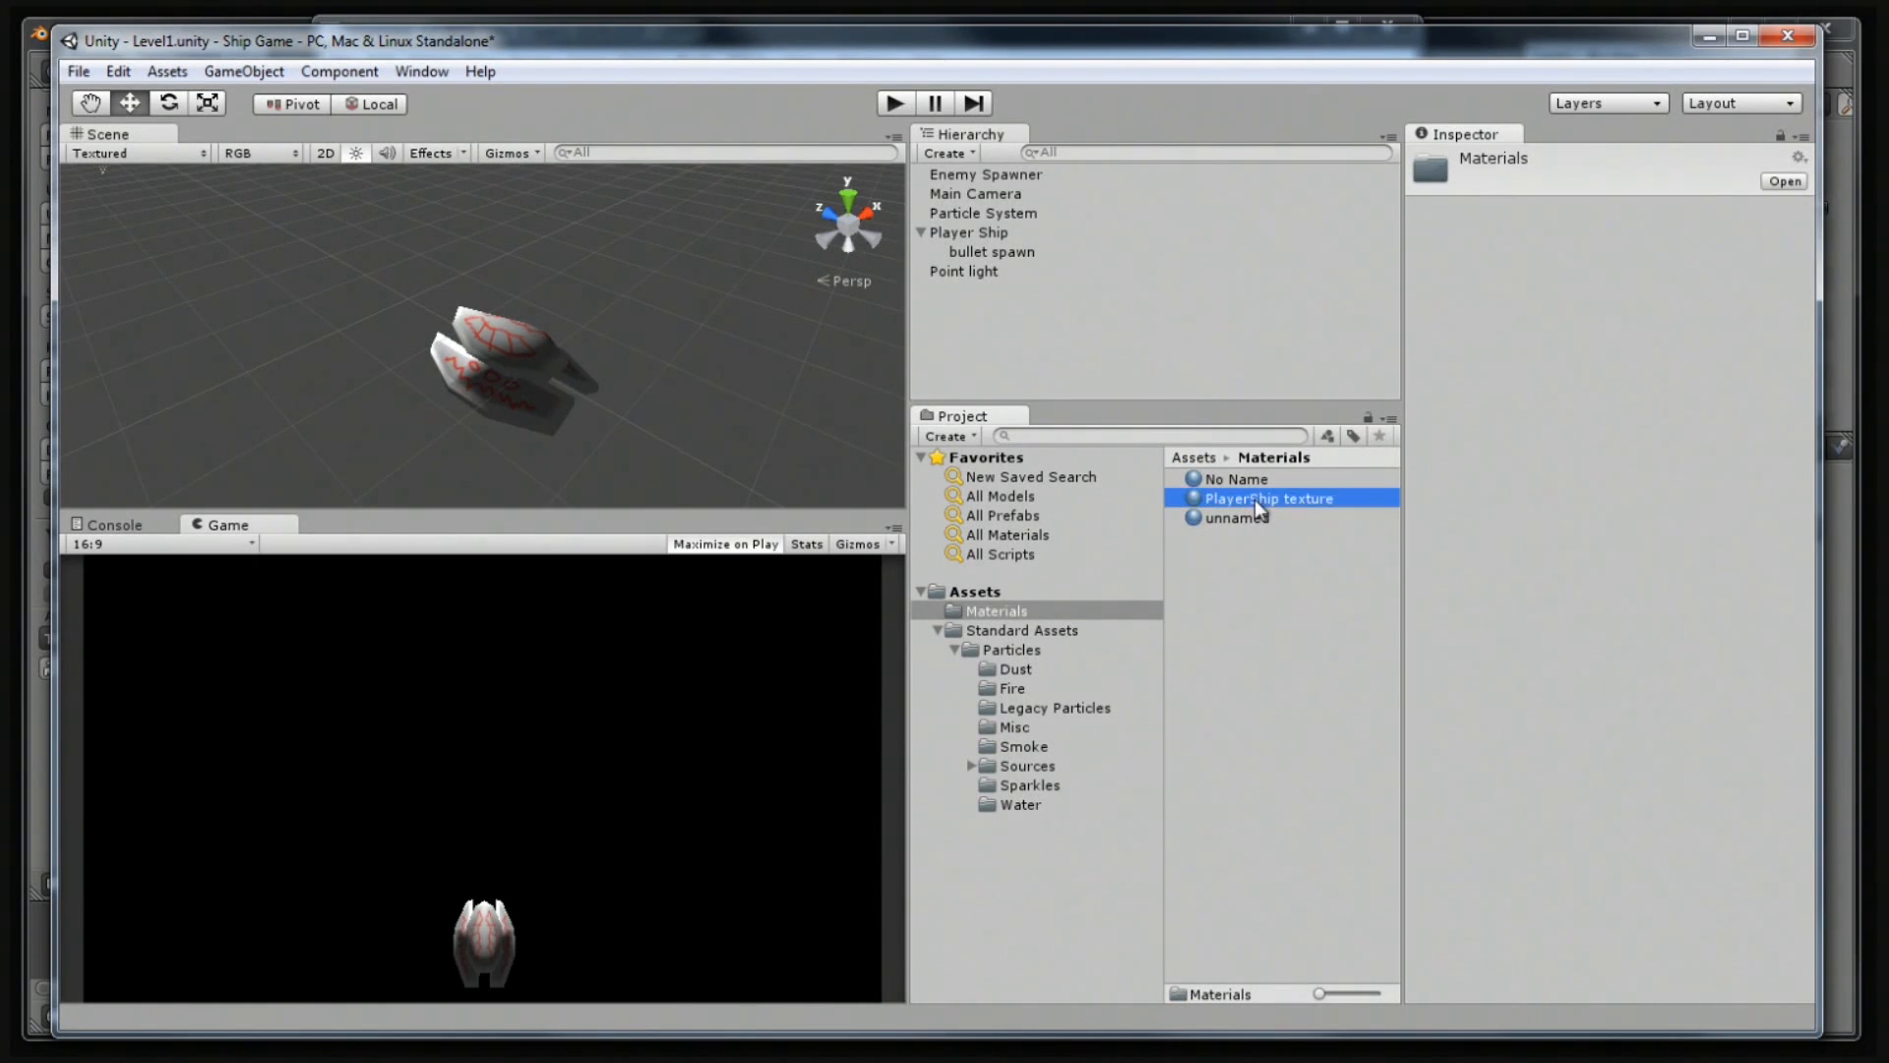
pyautogui.moveTo(1260, 499); pyautogui.dragTo(1018, 588)
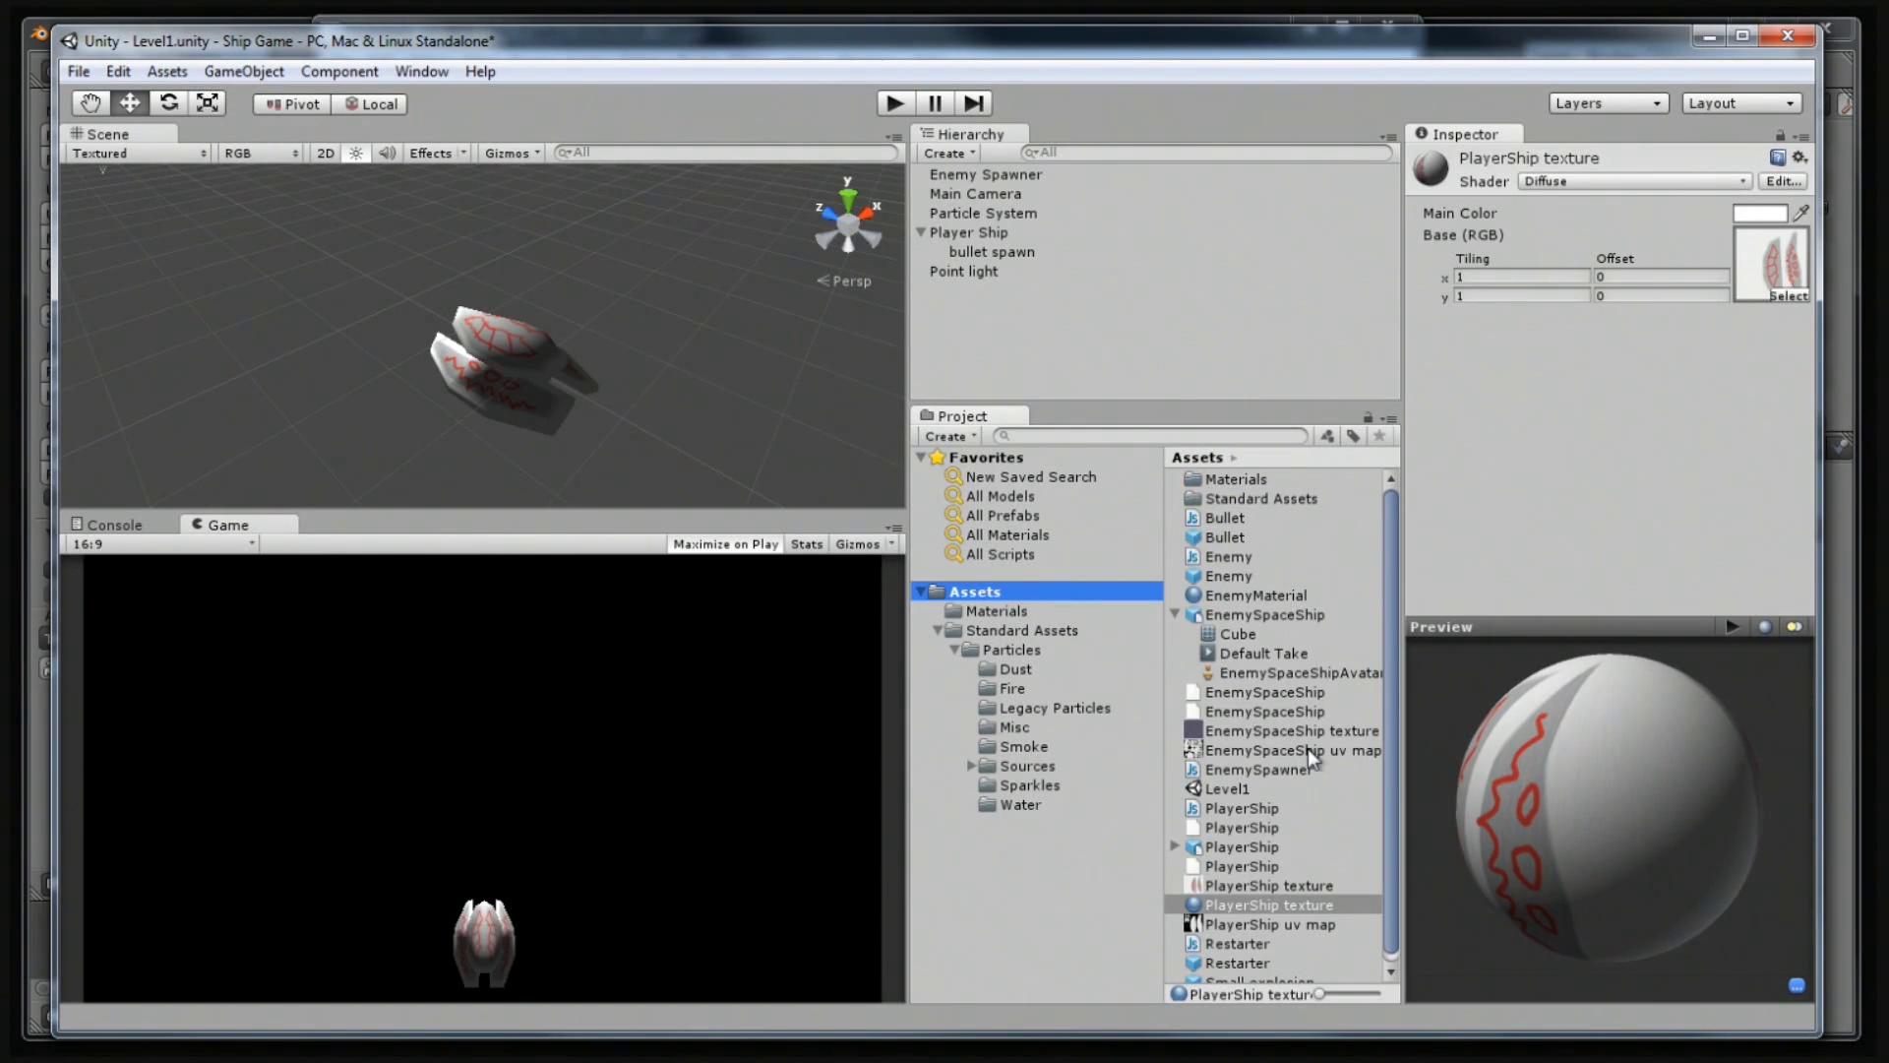
# Save the Level1 scene.
pyautogui.scroll(-2, 1297, 787)
pyautogui.scroll(1, 1243, 750)
pyautogui.scroll(-1, 1275, 751)
pyautogui.scroll(1, 1270, 846)
pyautogui.hotkey('ctrl', 's')
# Playtest the game by steering the textured player ship from side to side and firing bullets, and stop playing.
pyautogui.click(884, 108)
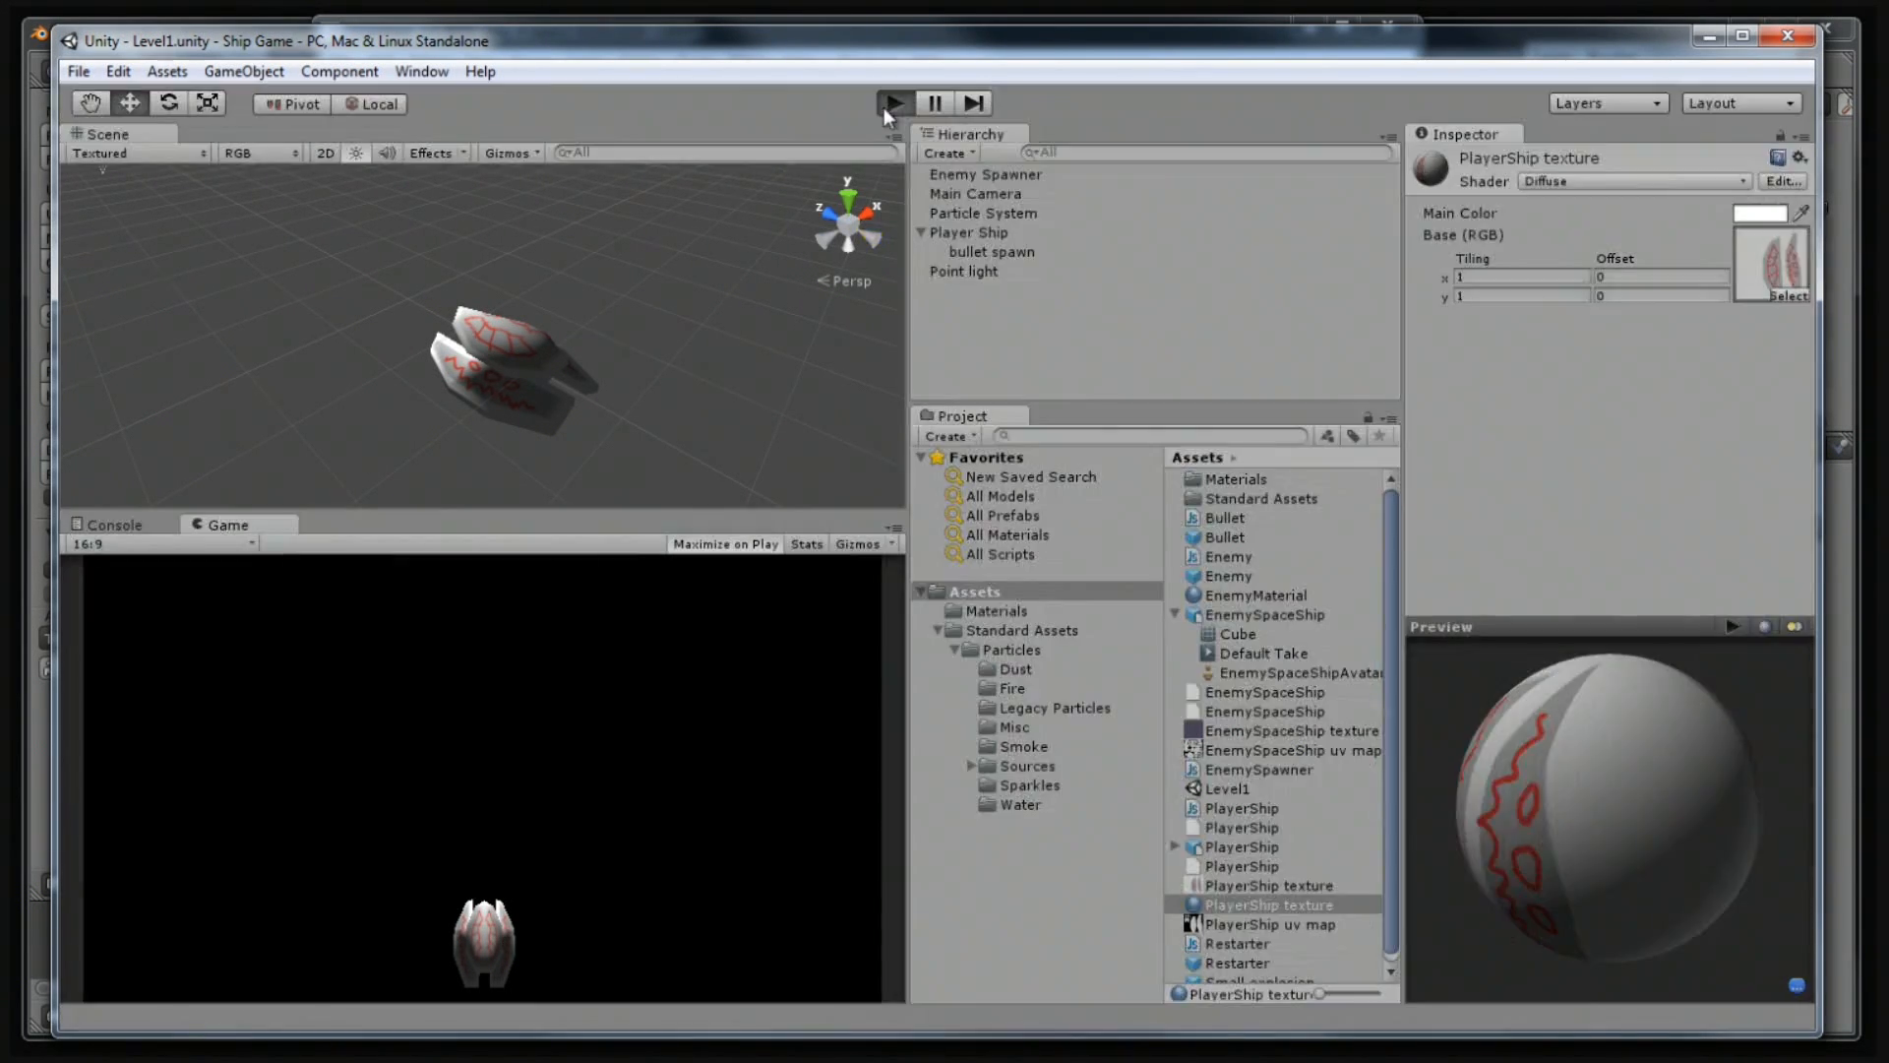
pyautogui.press('Right')
pyautogui.press('space')
pyautogui.press('space')
pyautogui.press('Left')
pyautogui.press('space')
pyautogui.press('space')
pyautogui.press('space')
pyautogui.press('Right')
pyautogui.press('space')
pyautogui.press('space')
pyautogui.press('space')
pyautogui.press('space')
pyautogui.press('Left')
pyautogui.press('space')
pyautogui.press('space')
pyautogui.press('space')
pyautogui.press('Right')
pyautogui.press('space')
pyautogui.press('space')
pyautogui.press('space')
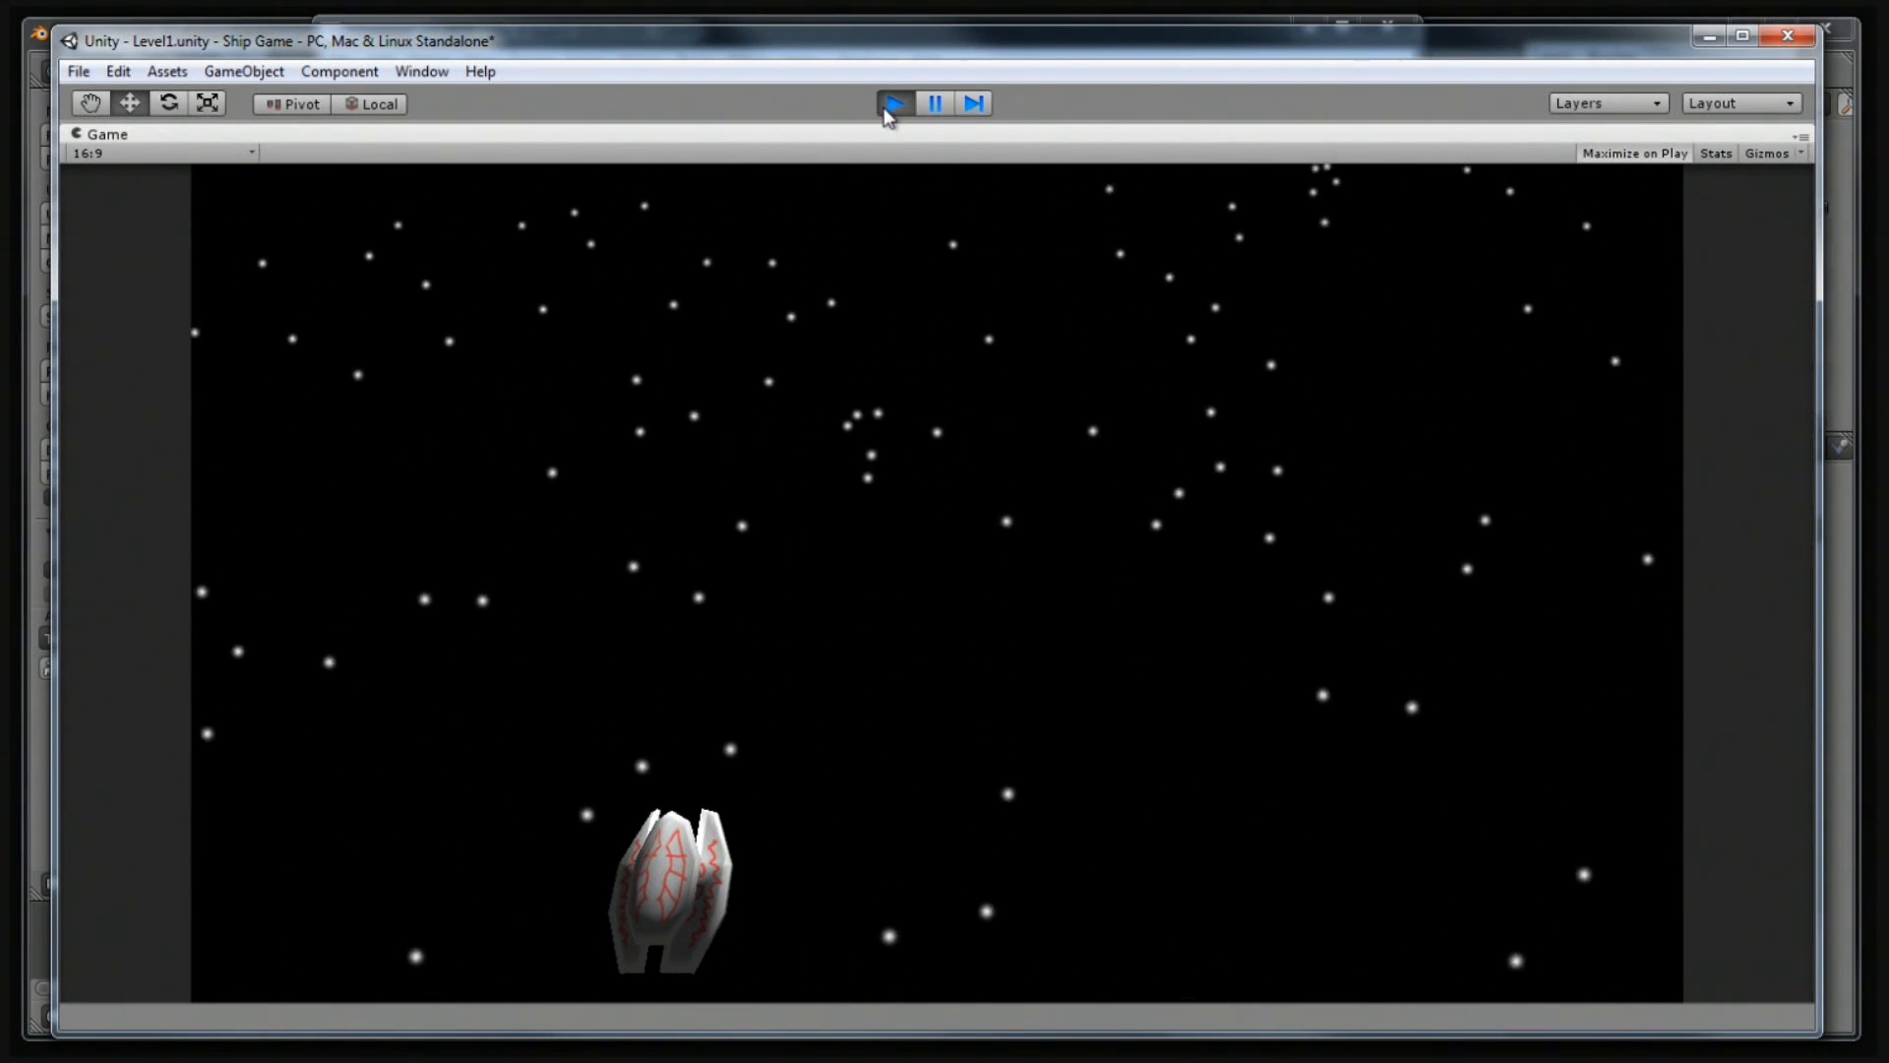
pyautogui.press('Right')
pyautogui.press('Left')
pyautogui.press('space')
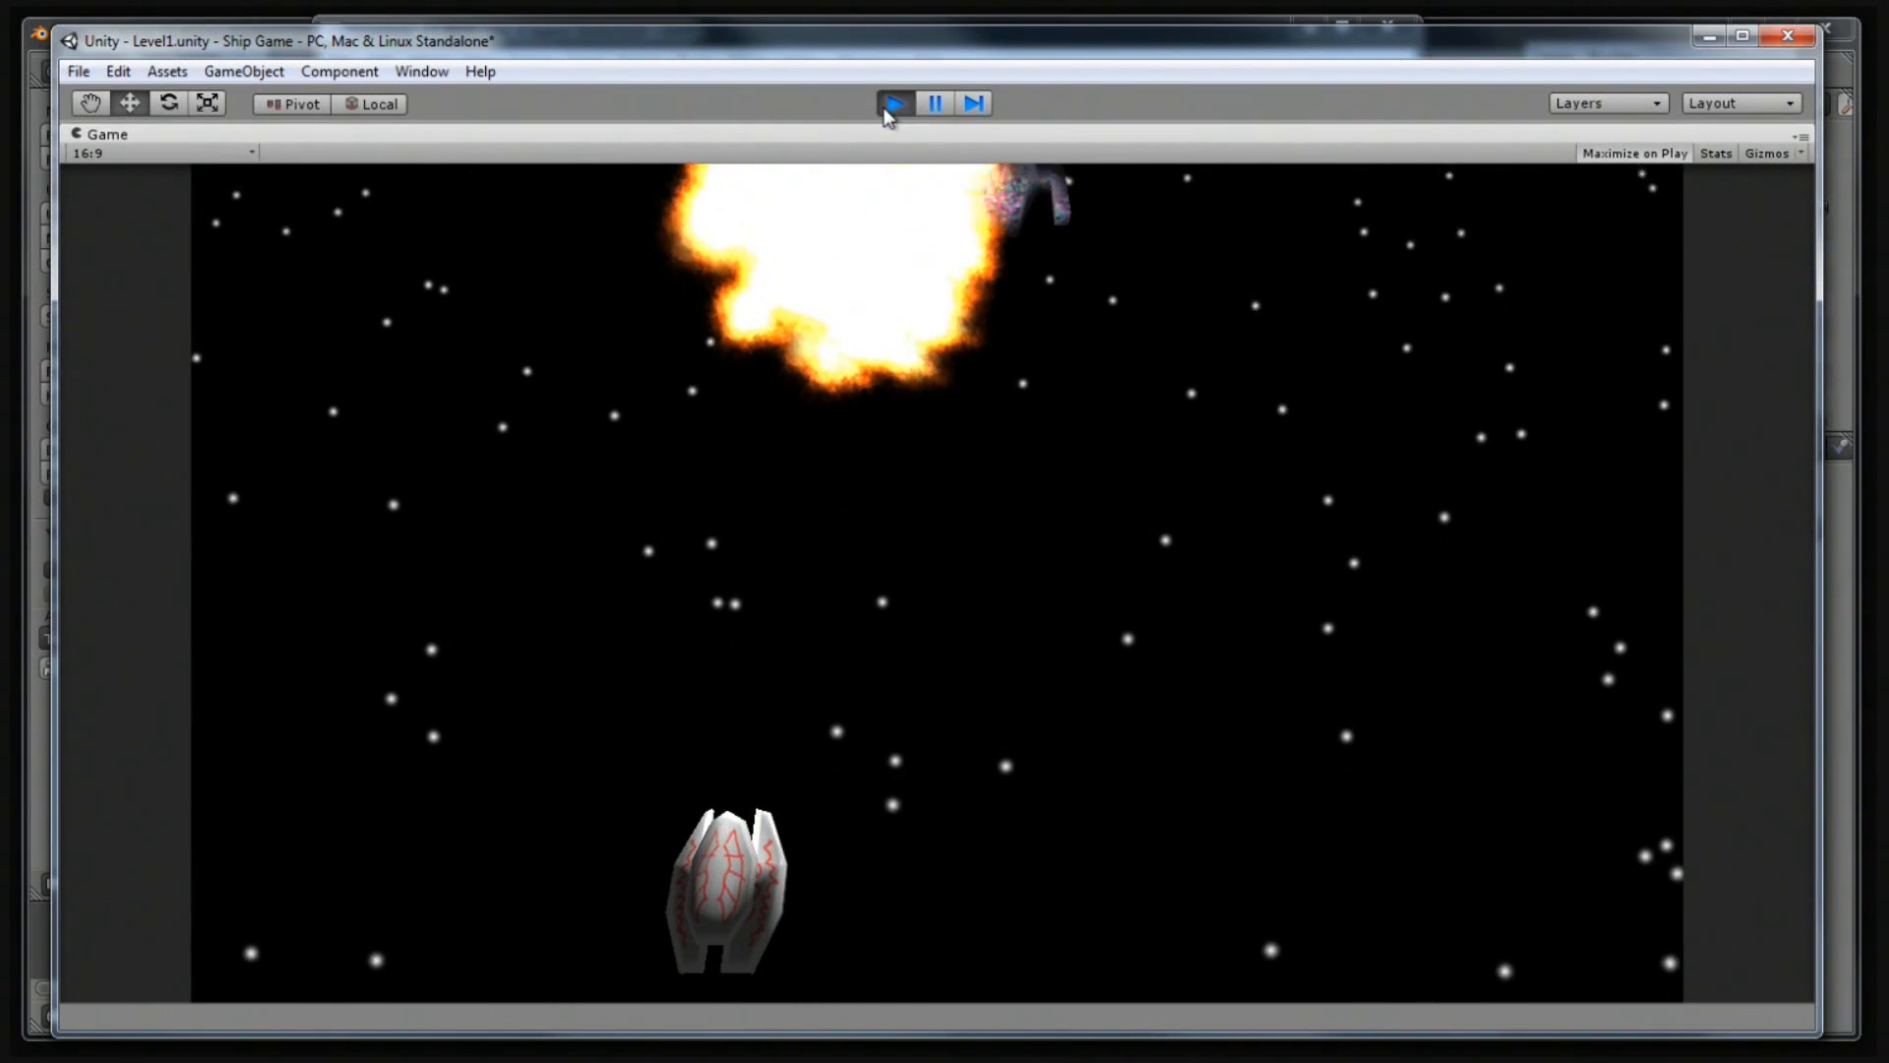
pyautogui.click(885, 108)
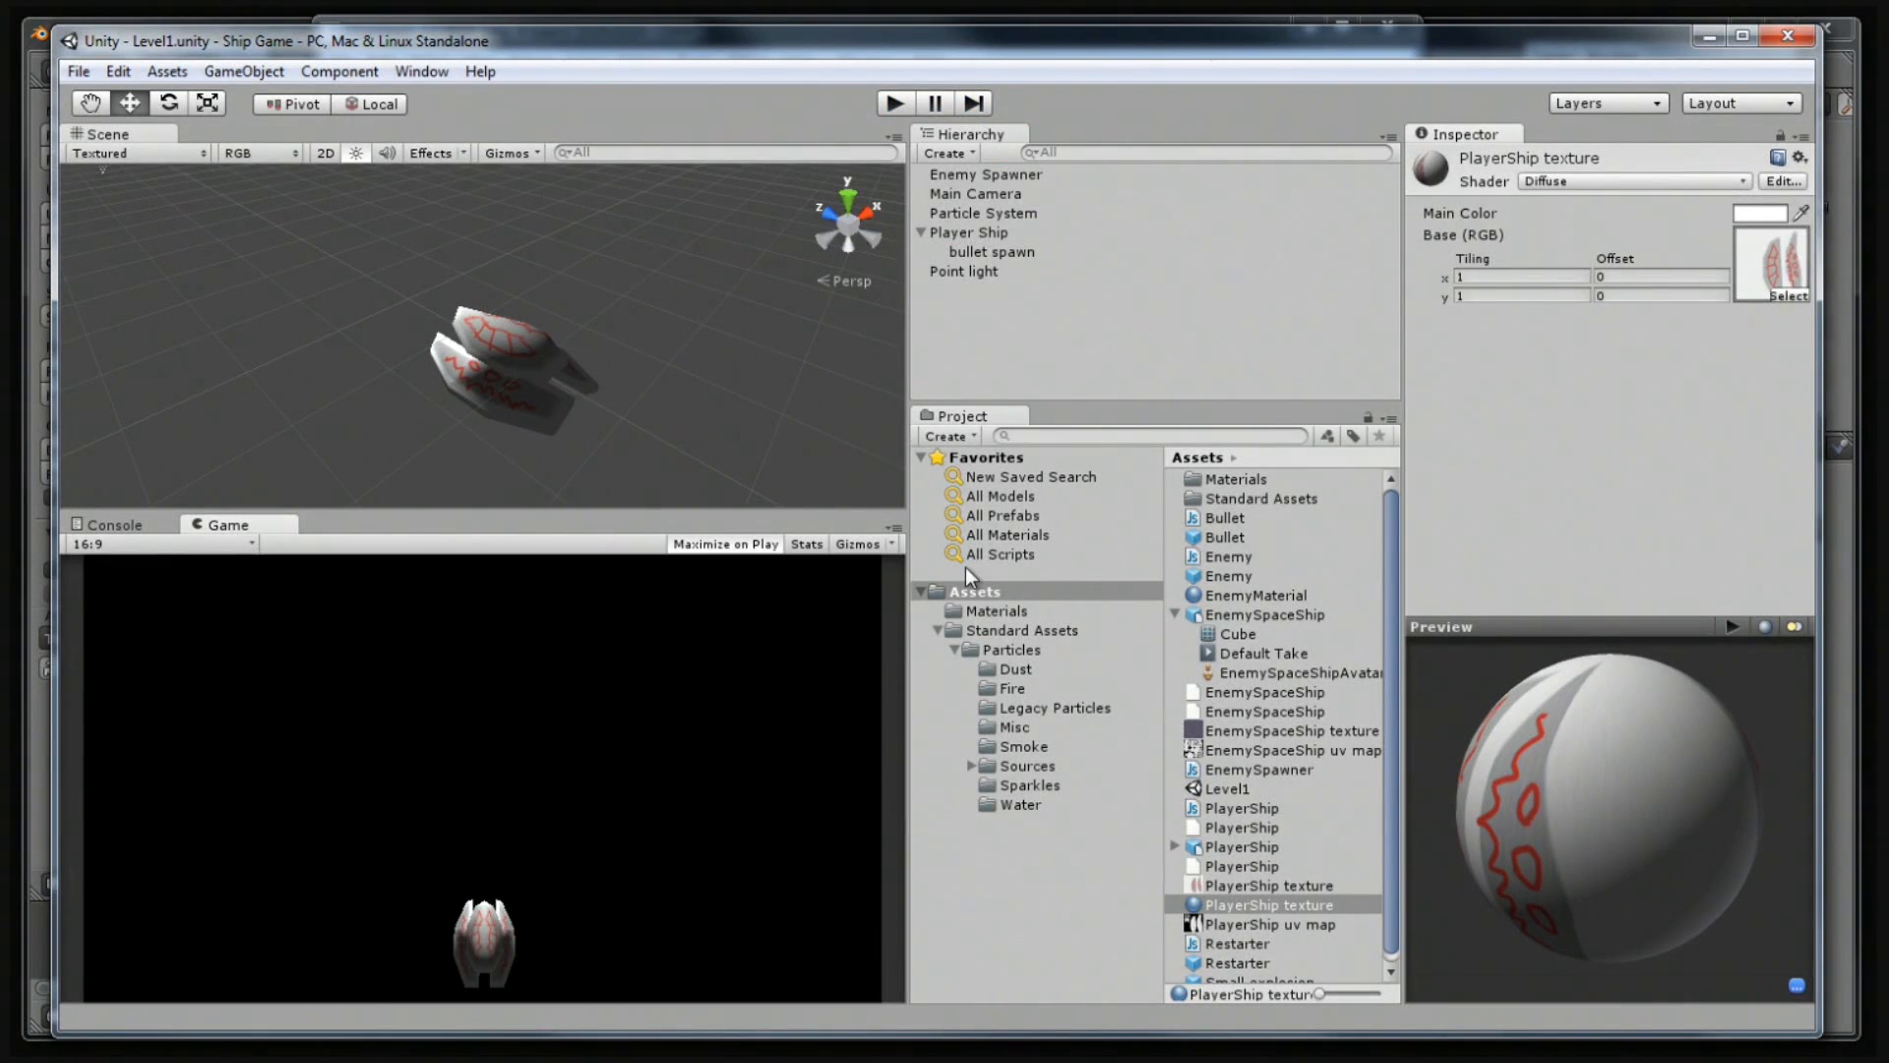
# Create a material named bullet material in the project's Assets.
pyautogui.rightClick(994, 593)
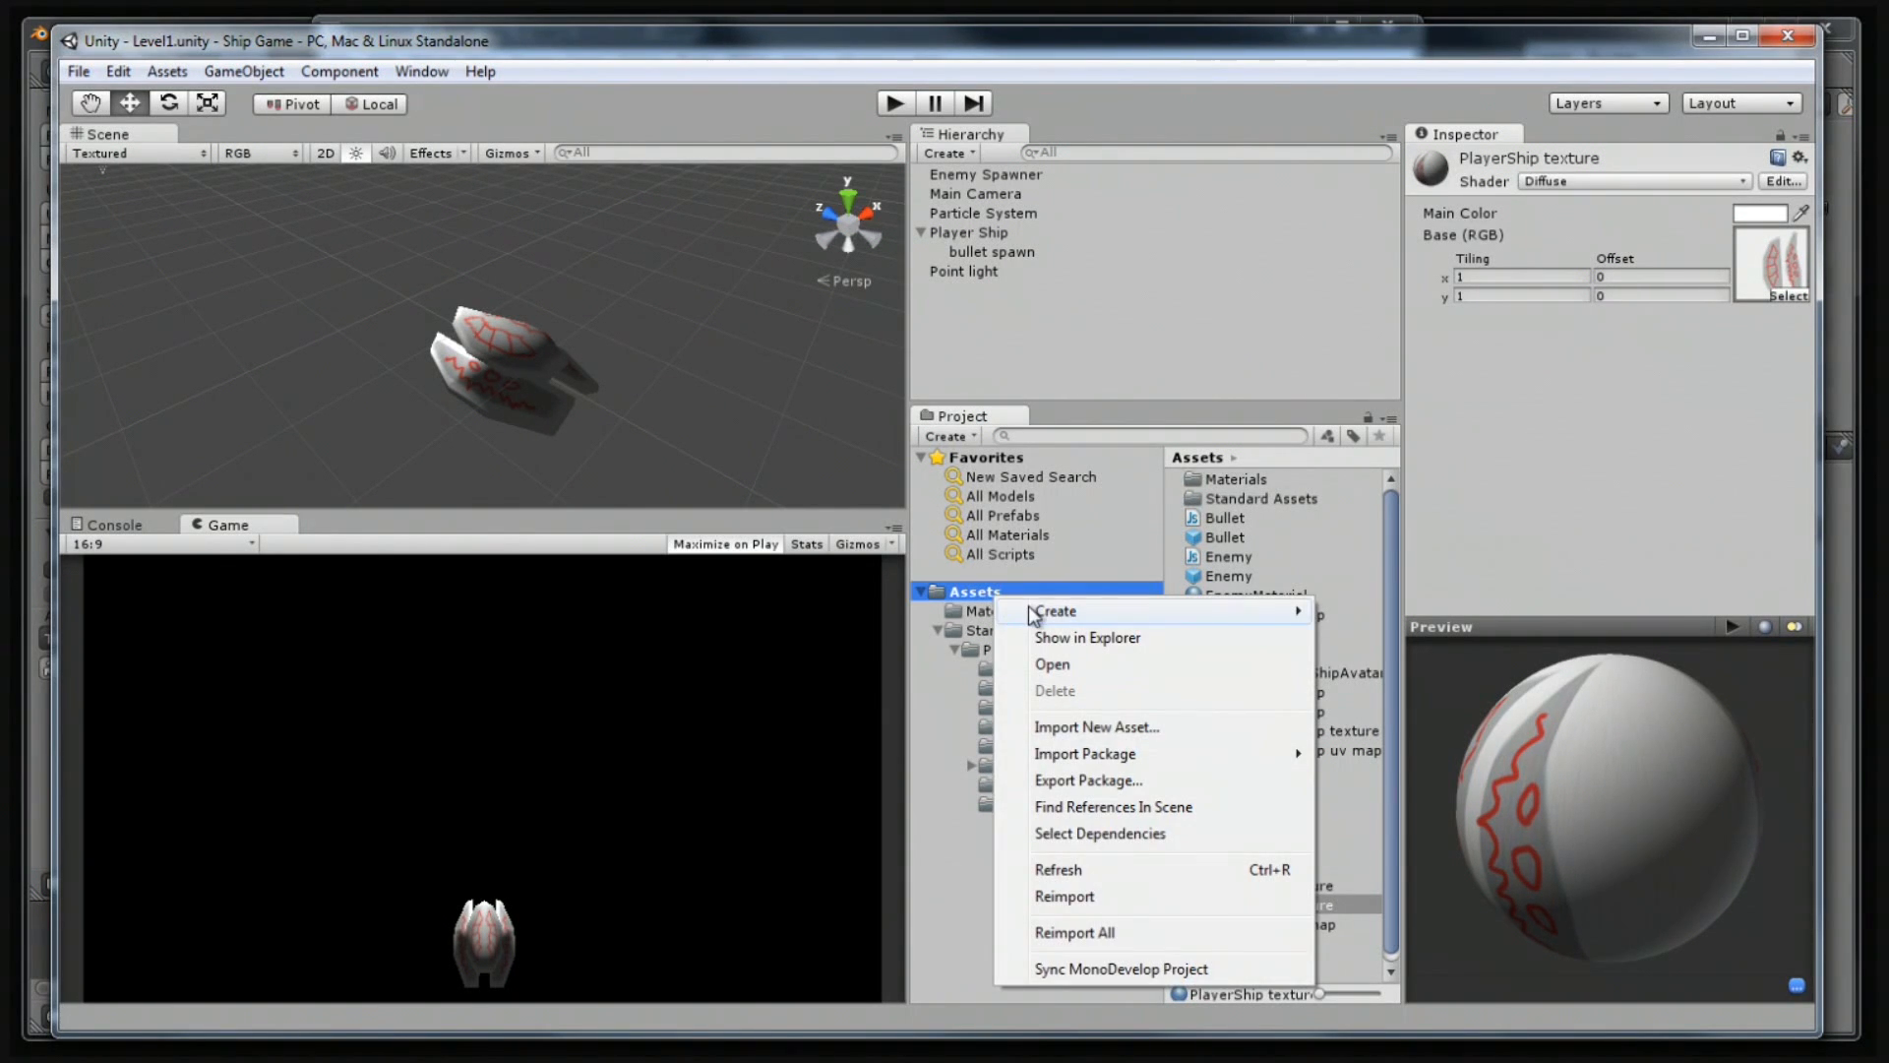
pyautogui.moveTo(1043, 612)
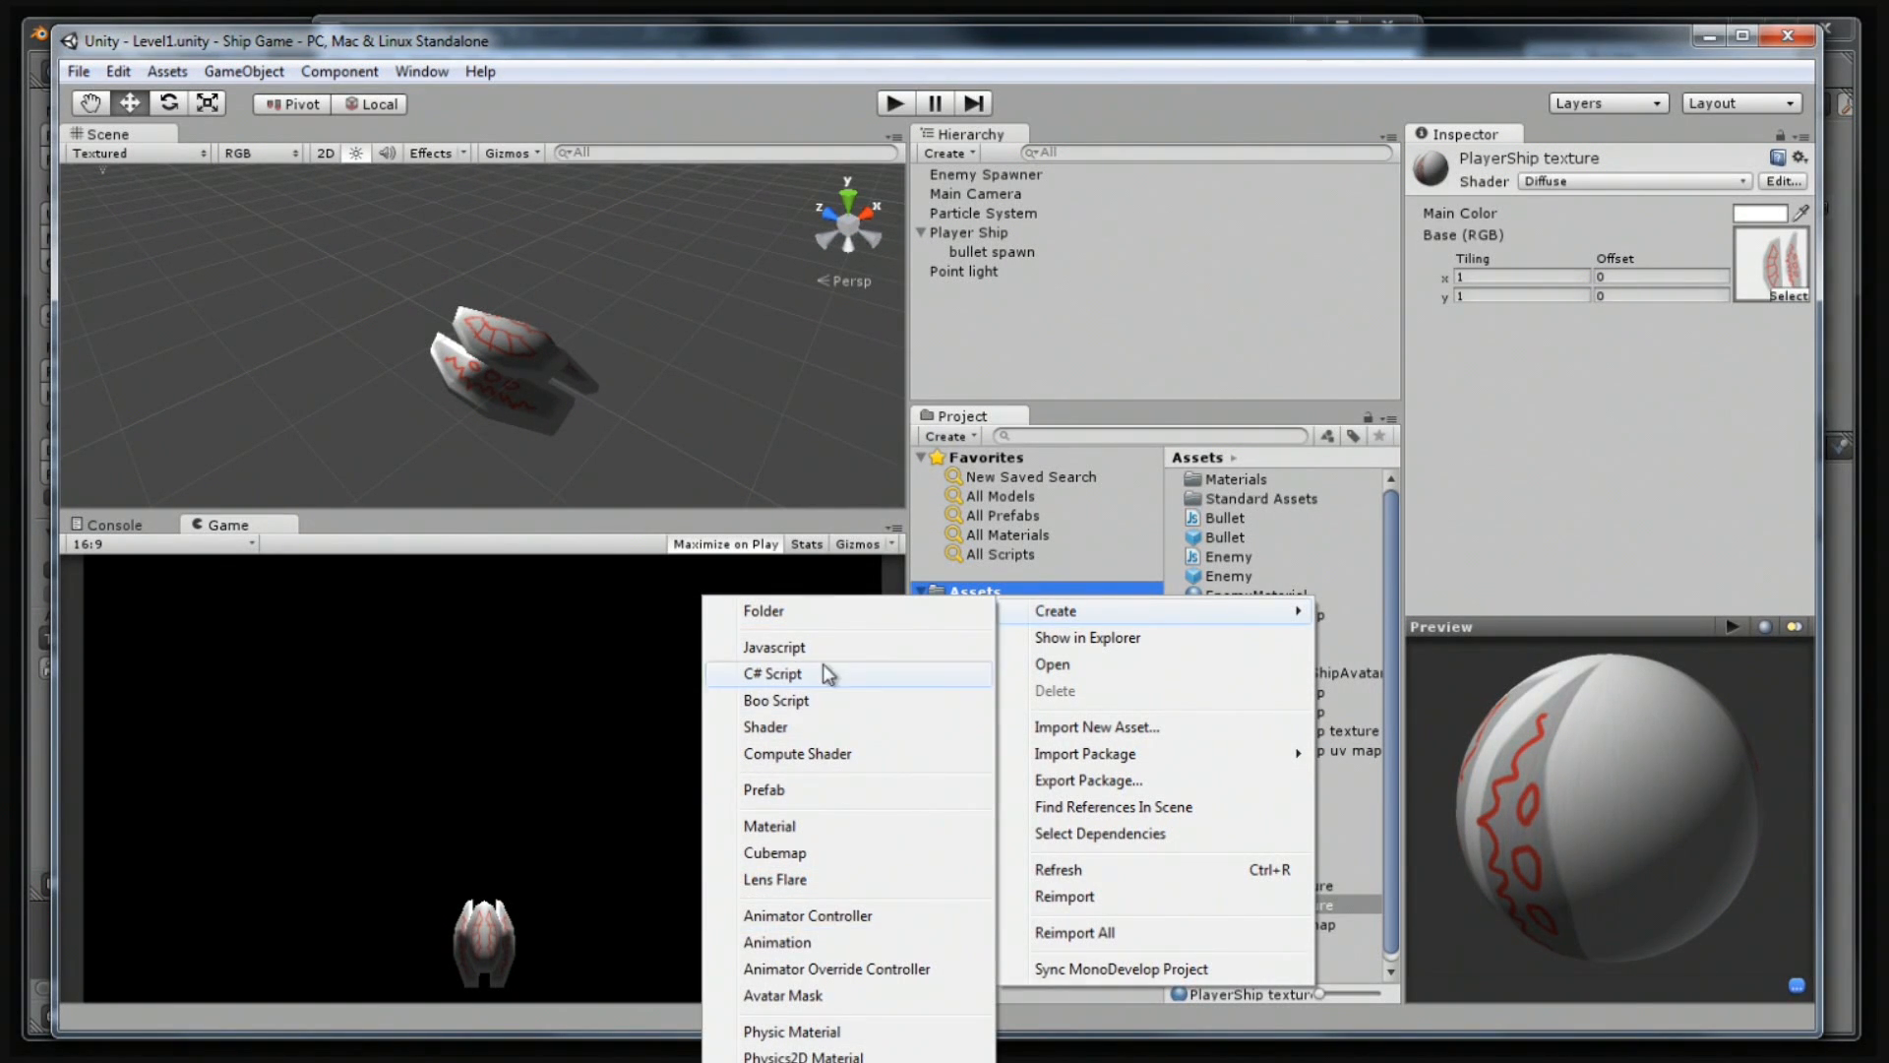
pyautogui.click(813, 829)
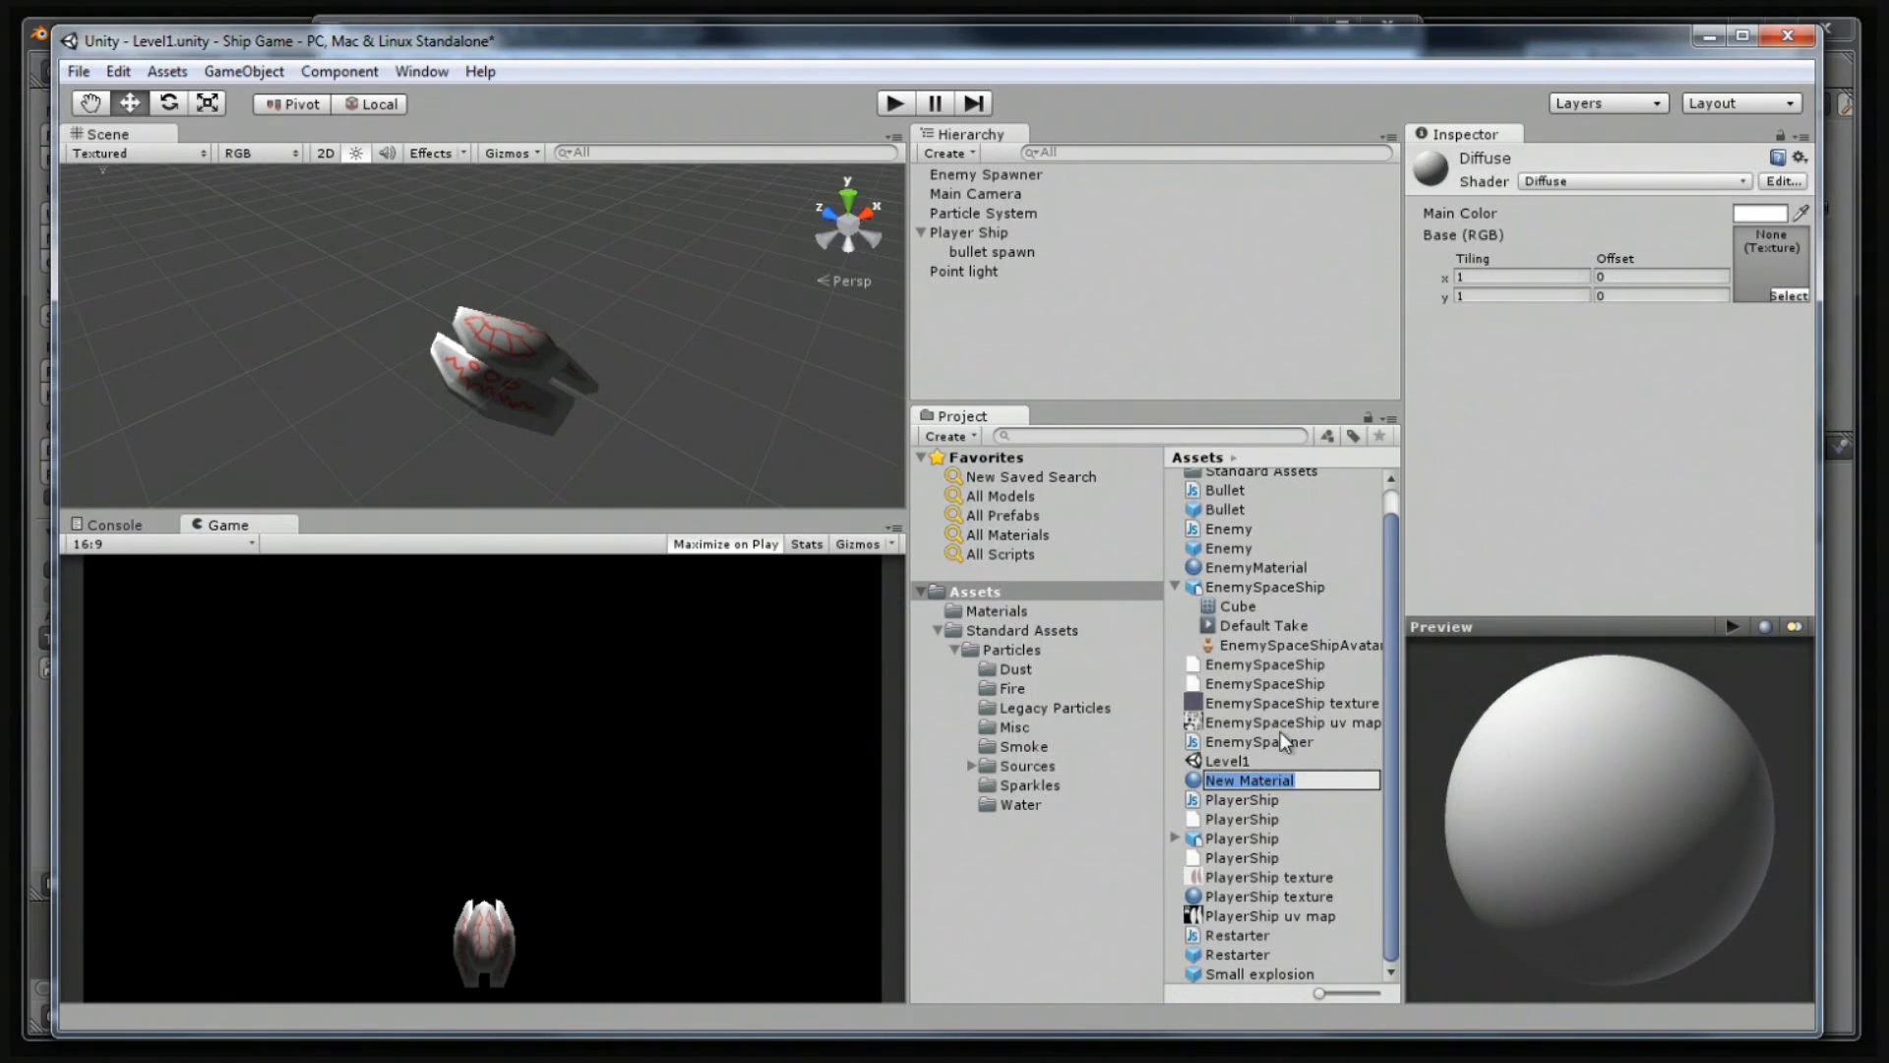
pyautogui.write('bullet material')
pyautogui.press('Return')
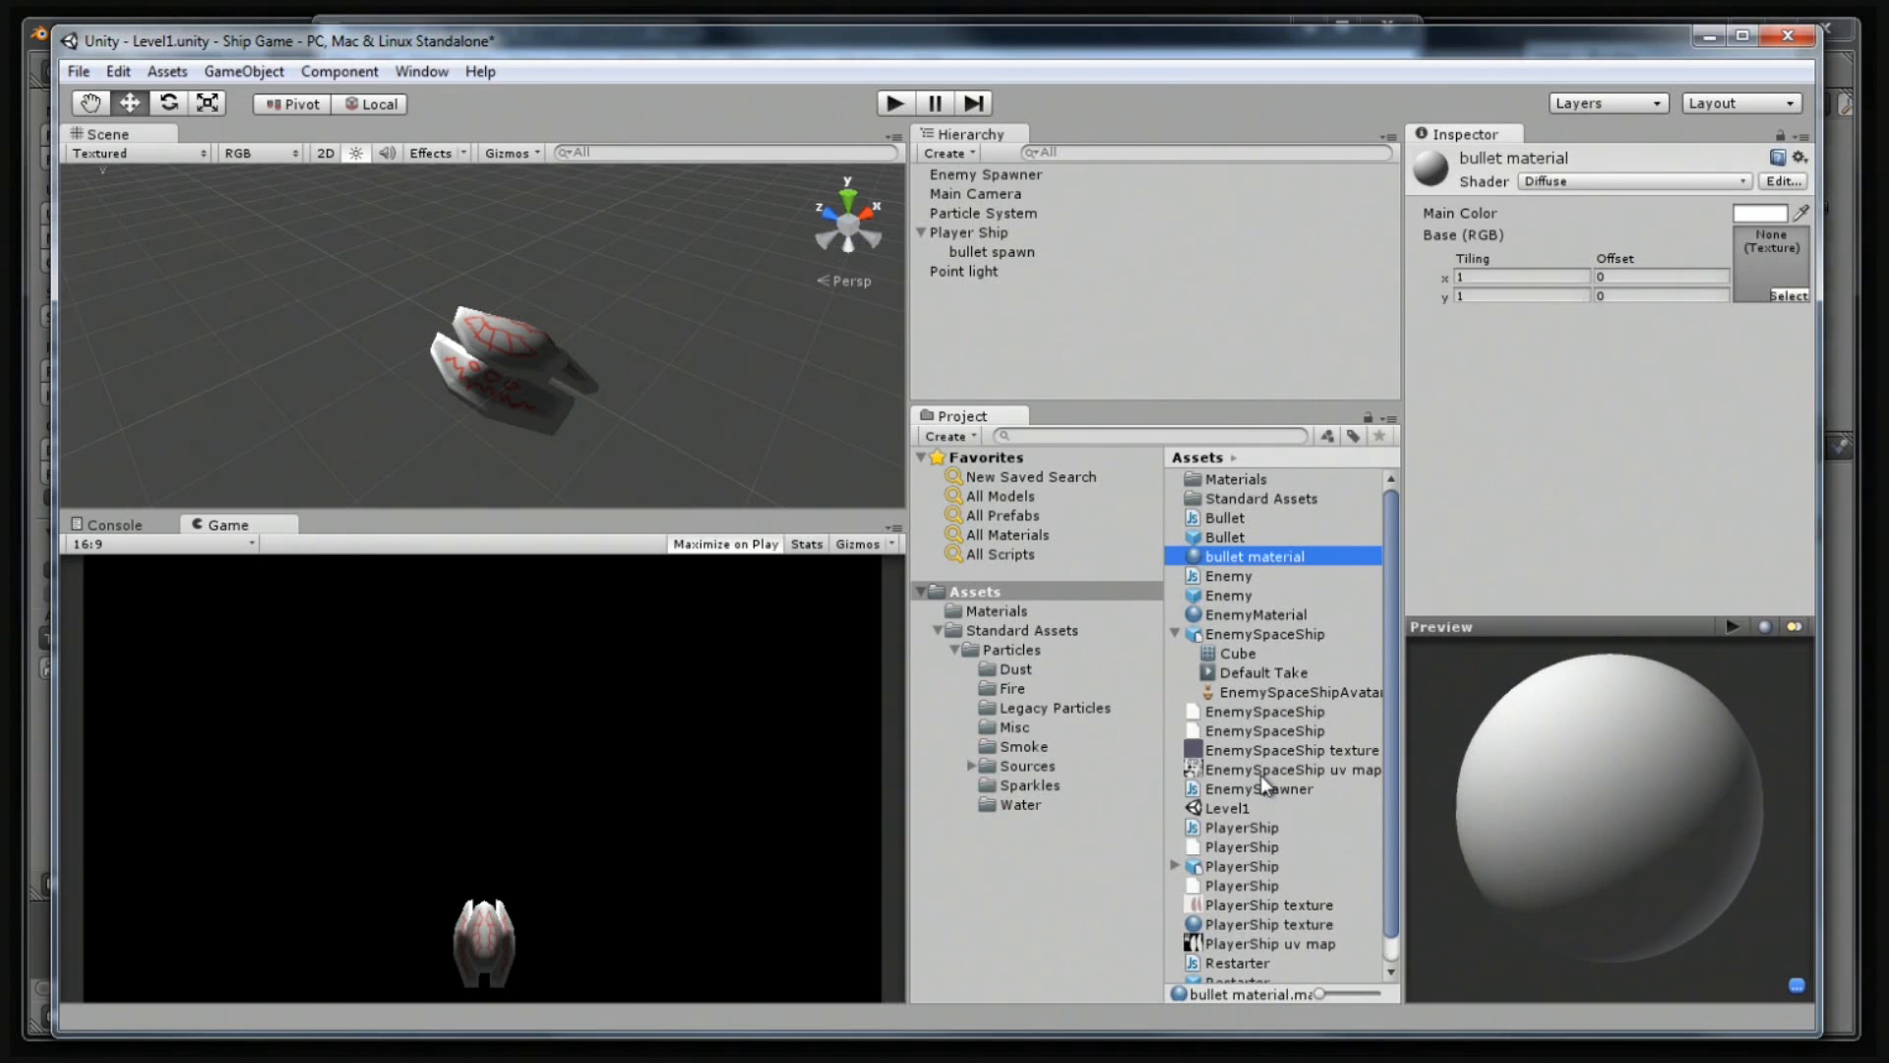
# Set the bullet material's shader to Particles/Additive and its tint color to bright green (R 0, G 255, B 2).
pyautogui.click(1614, 183)
pyautogui.moveTo(1569, 559)
pyautogui.click(1466, 554)
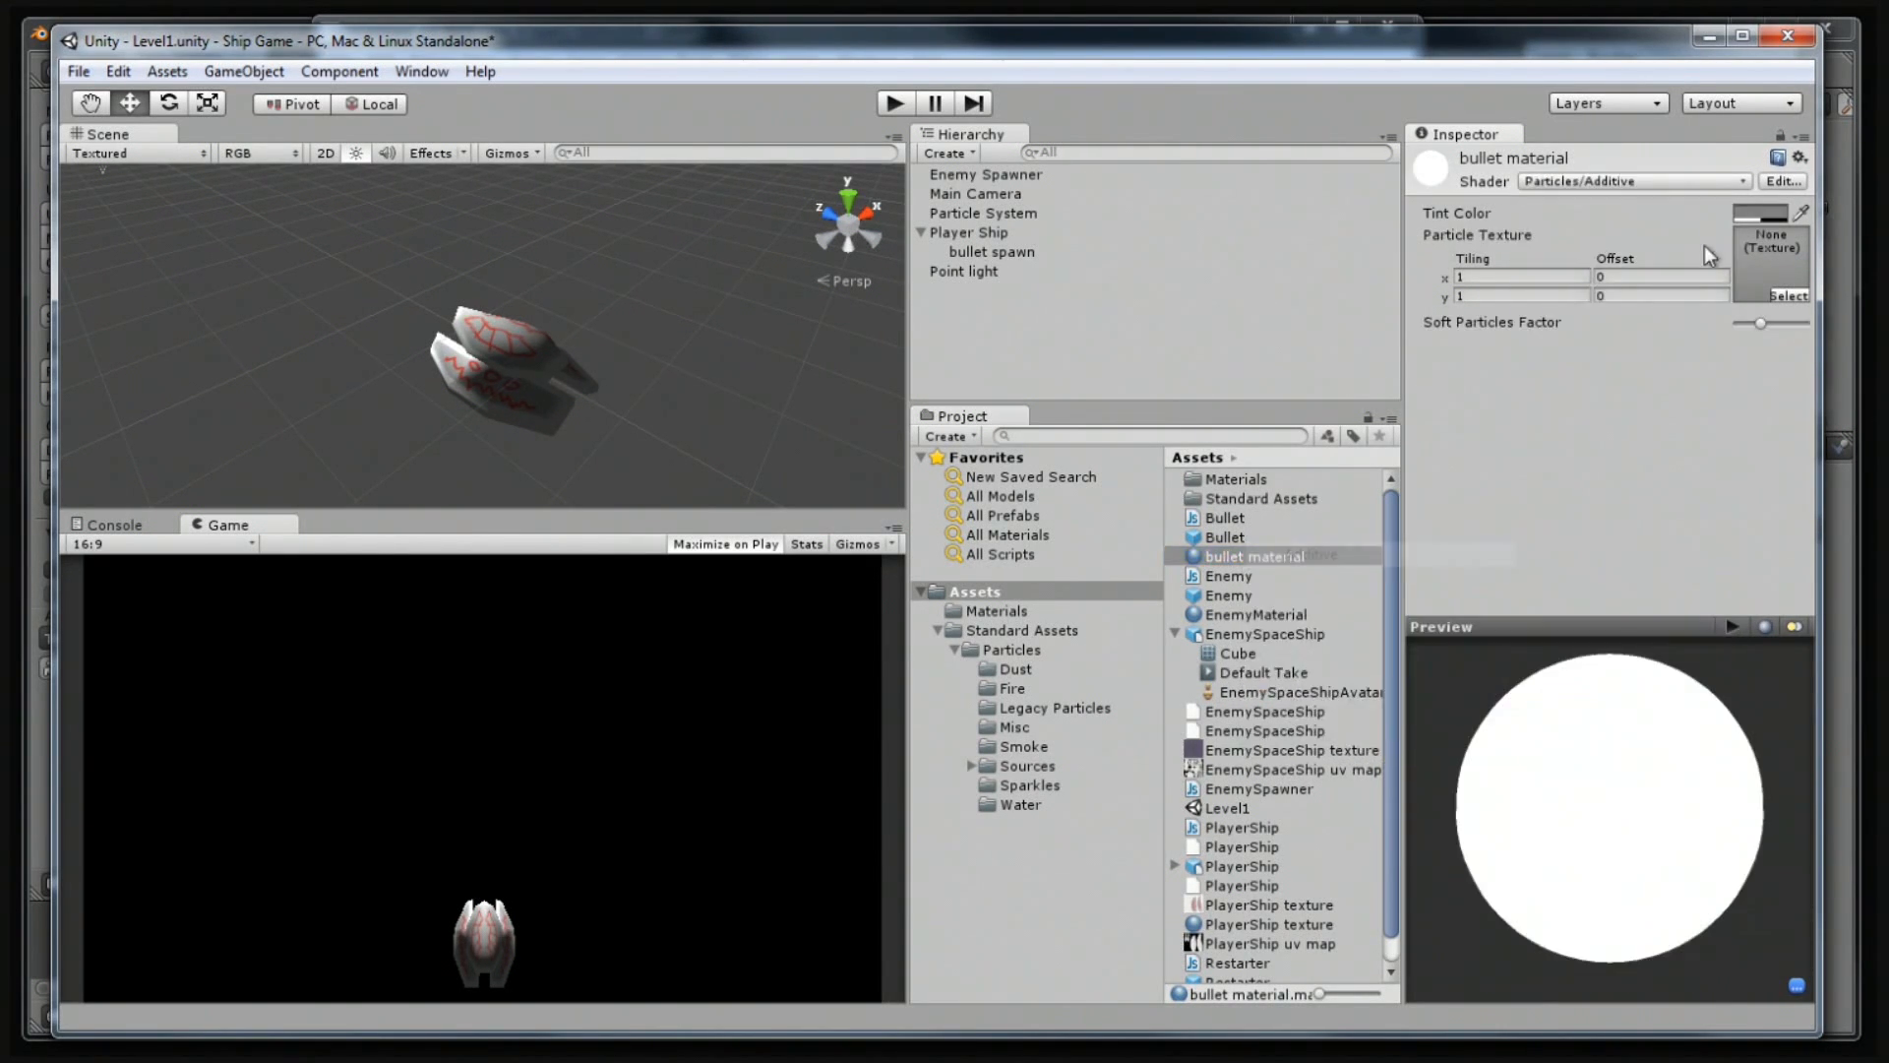
pyautogui.click(1762, 213)
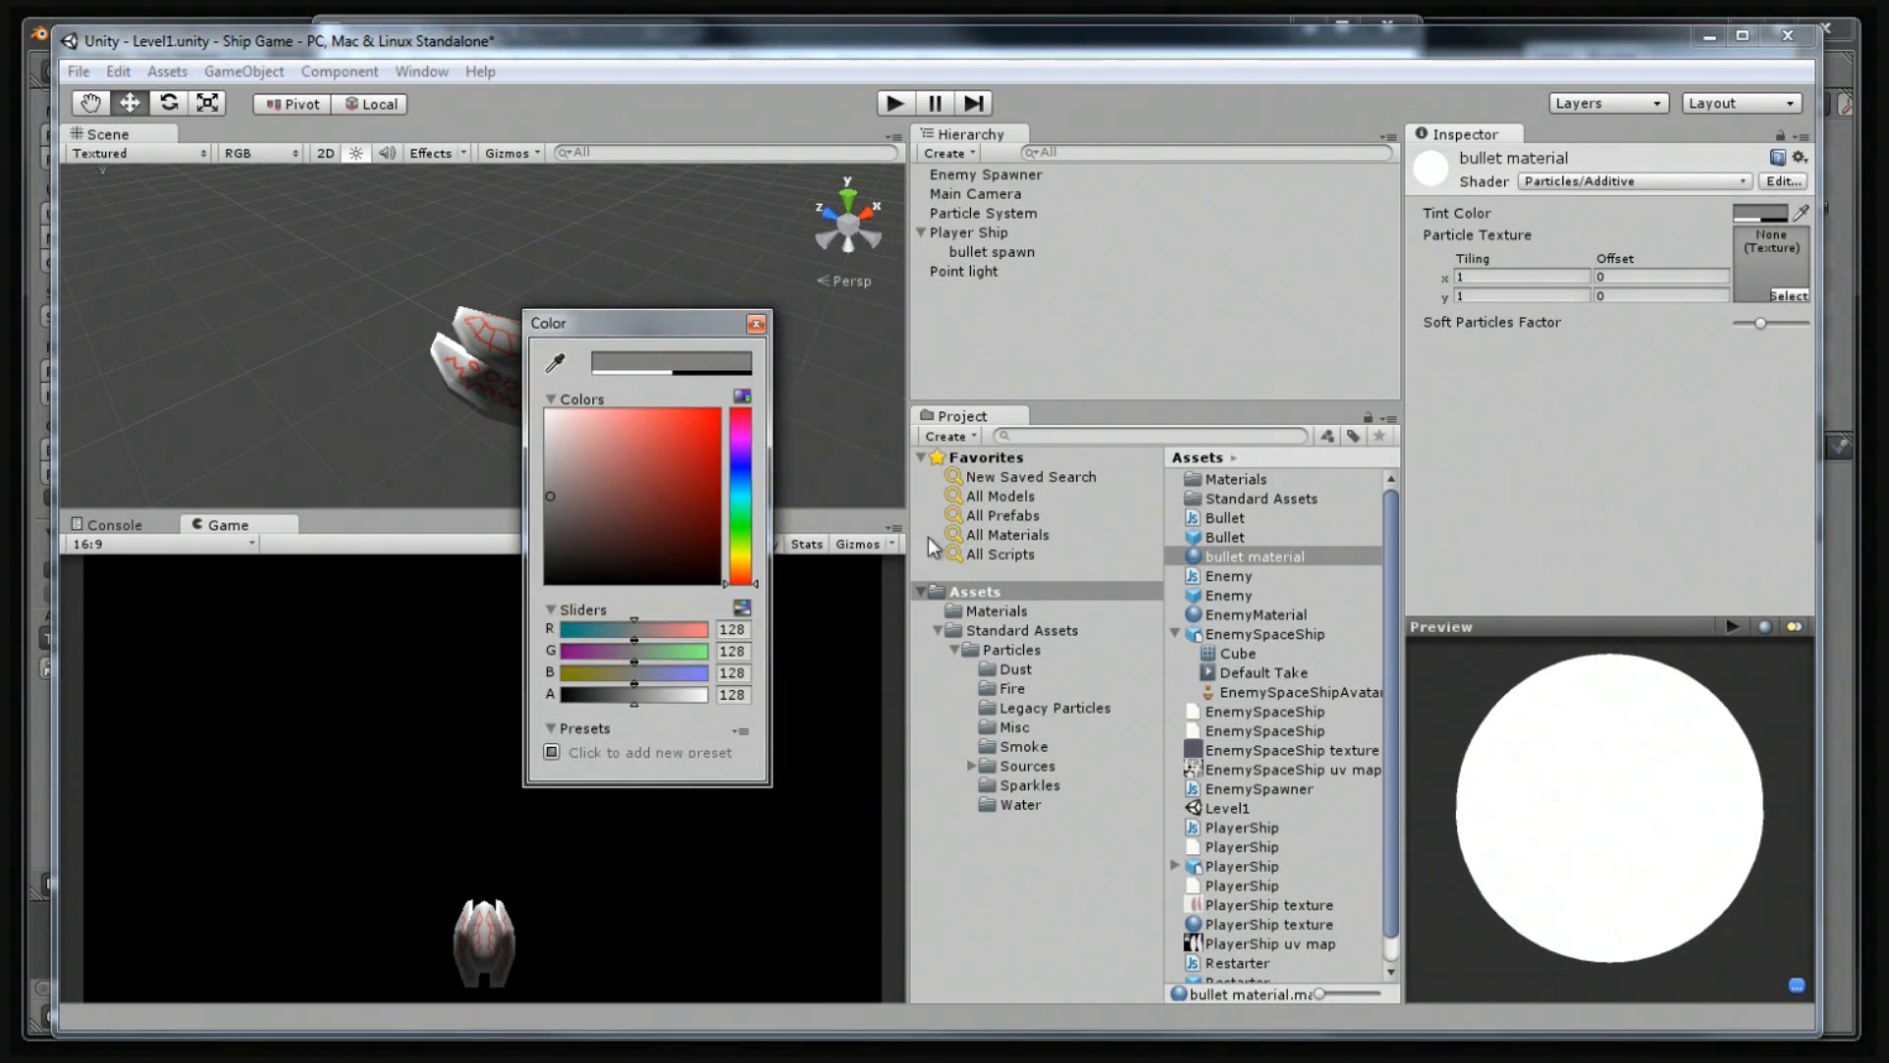
pyautogui.click(741, 525)
pyautogui.moveTo(709, 540); pyautogui.dragTo(715, 414)
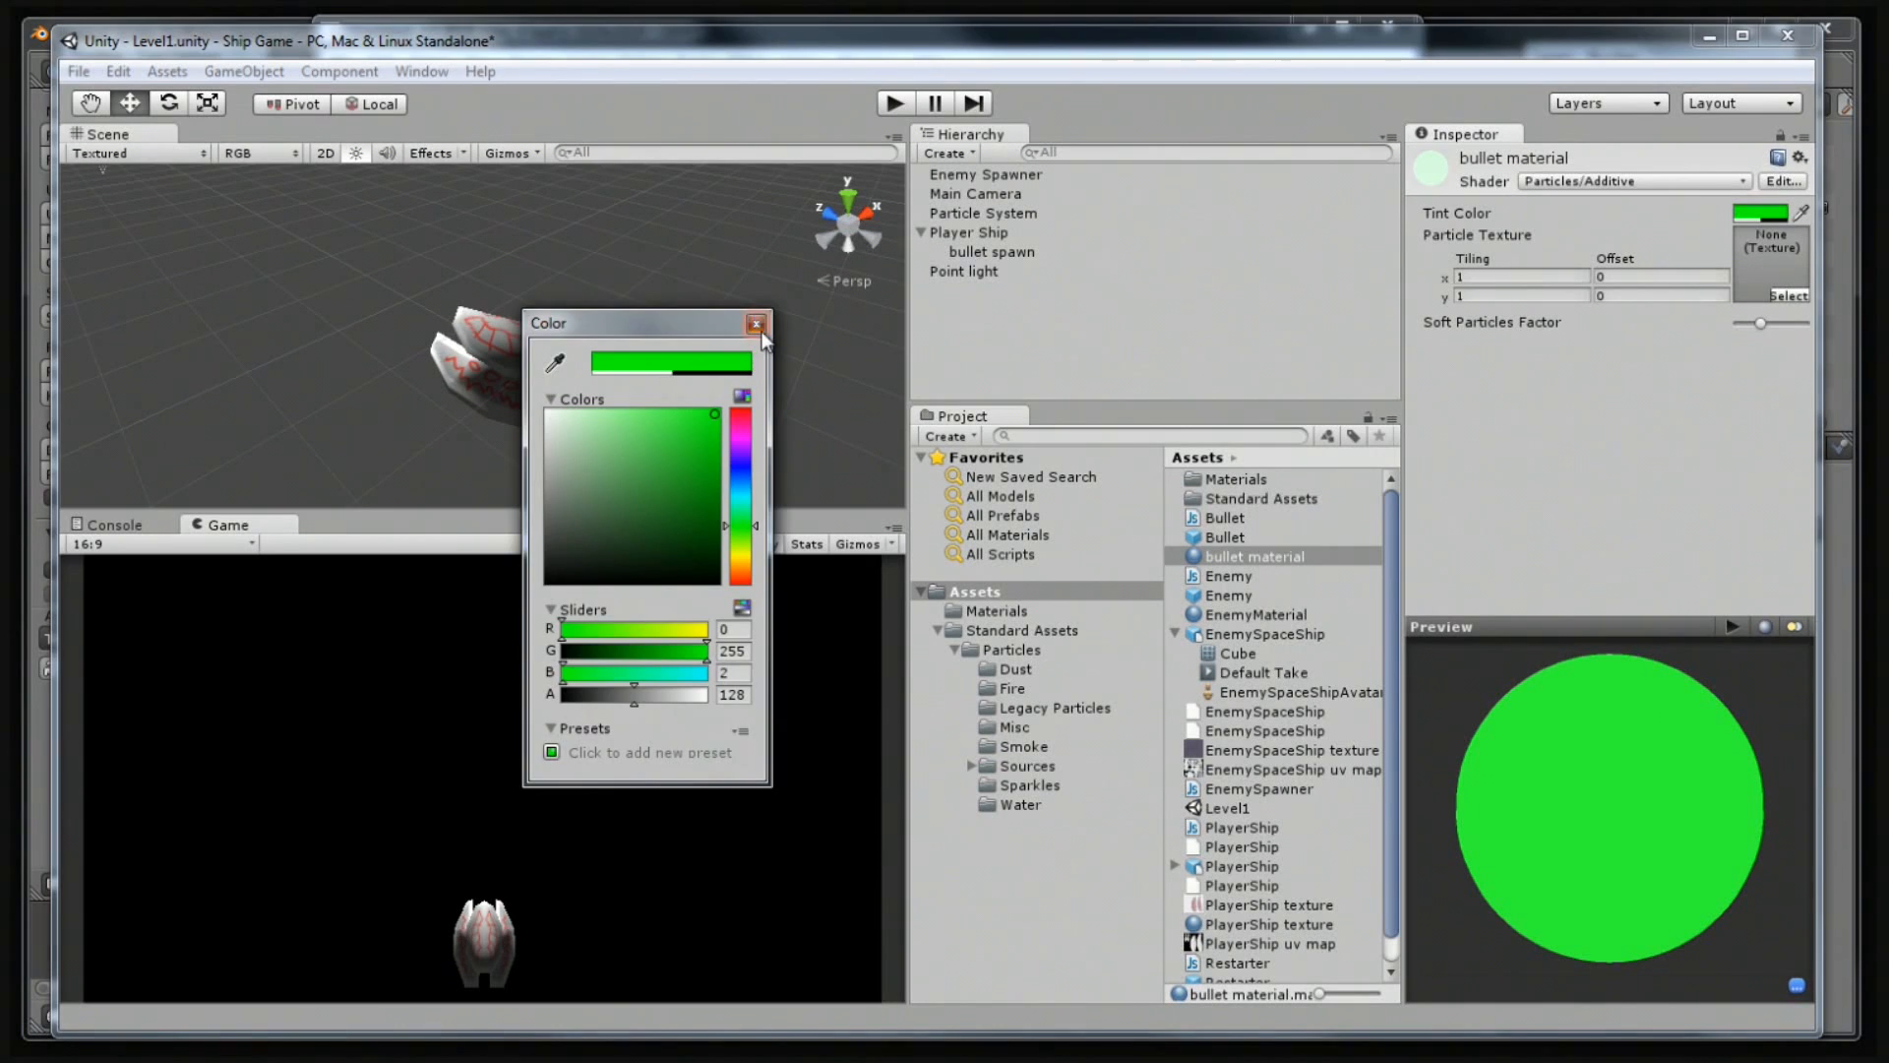
pyautogui.click(756, 324)
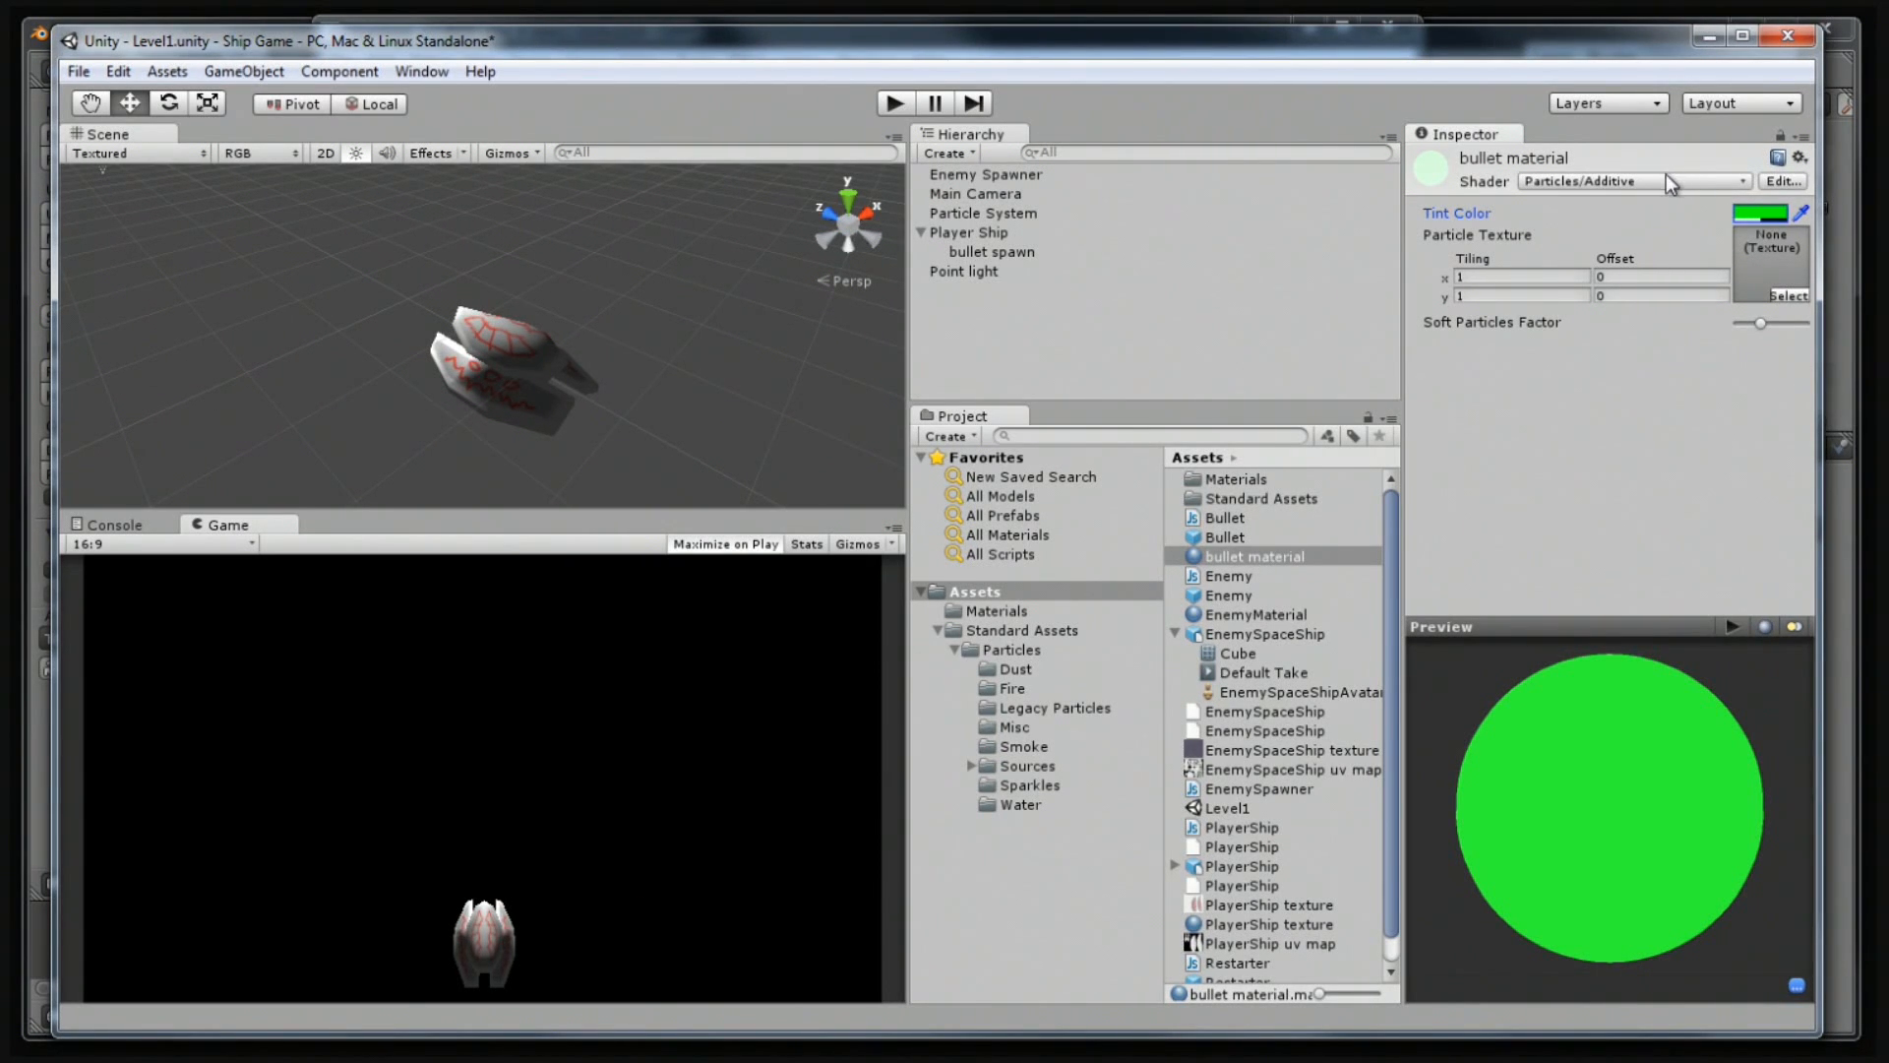
pyautogui.click(1761, 213)
pyautogui.click(672, 445)
pyautogui.moveTo(672, 445)
pyautogui.mouseDown()
pyautogui.moveTo(677, 368)
pyautogui.moveTo(761, 345)
pyautogui.mouseUp()
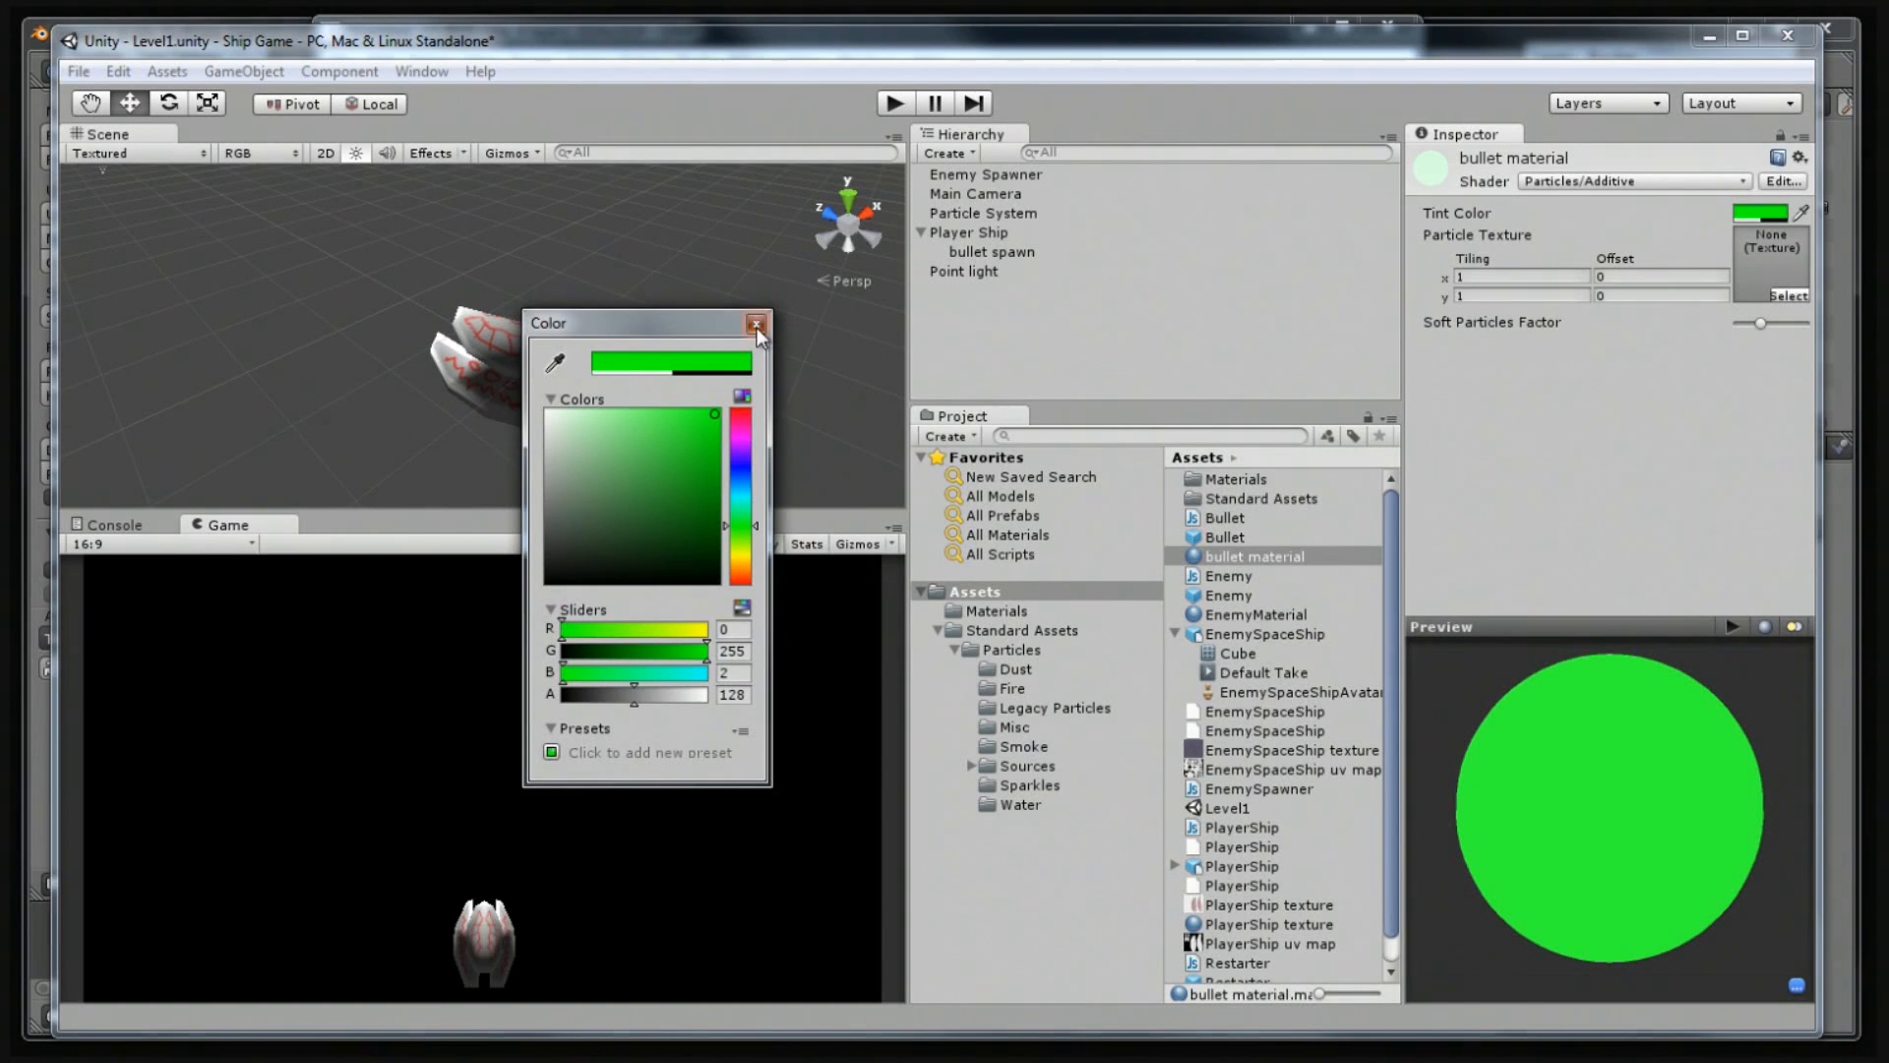
pyautogui.click(756, 323)
# Try the Particles/Alpha Blended Premultiply shader on the bullet material.
pyautogui.click(1580, 179)
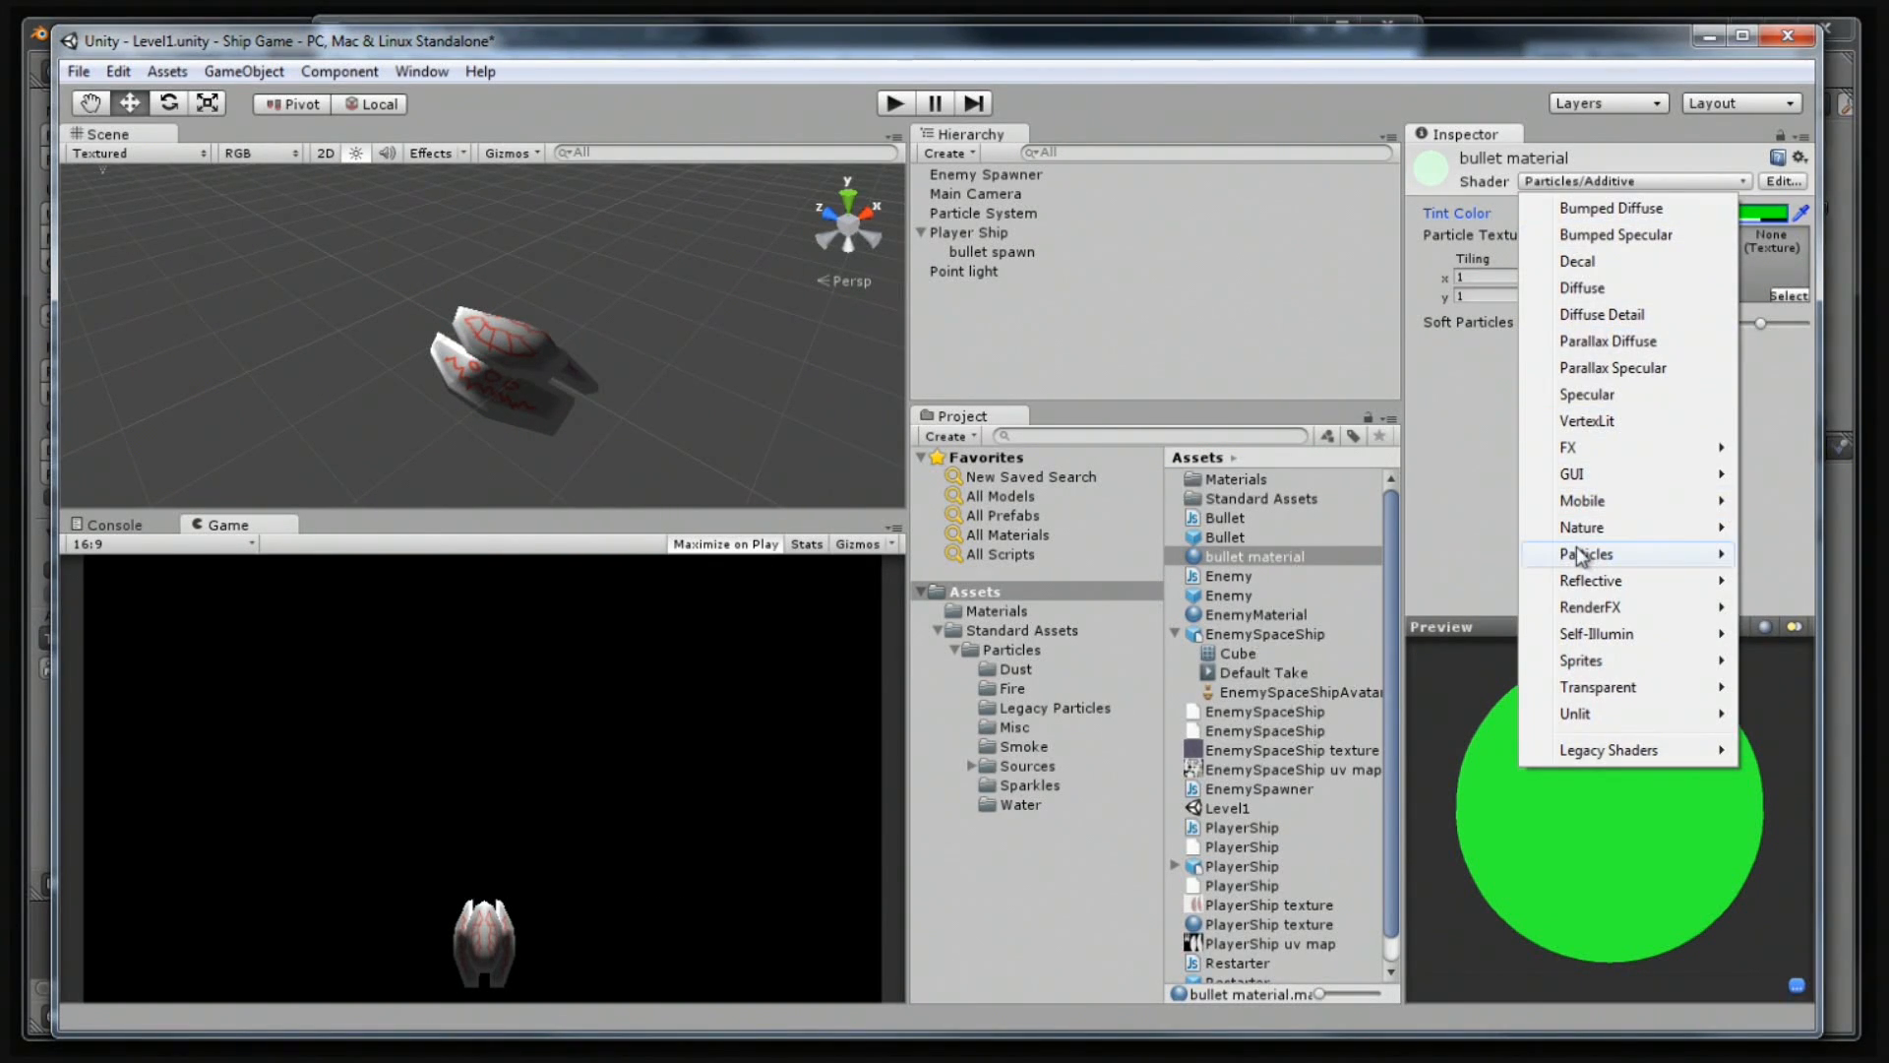
pyautogui.moveTo(1586, 554)
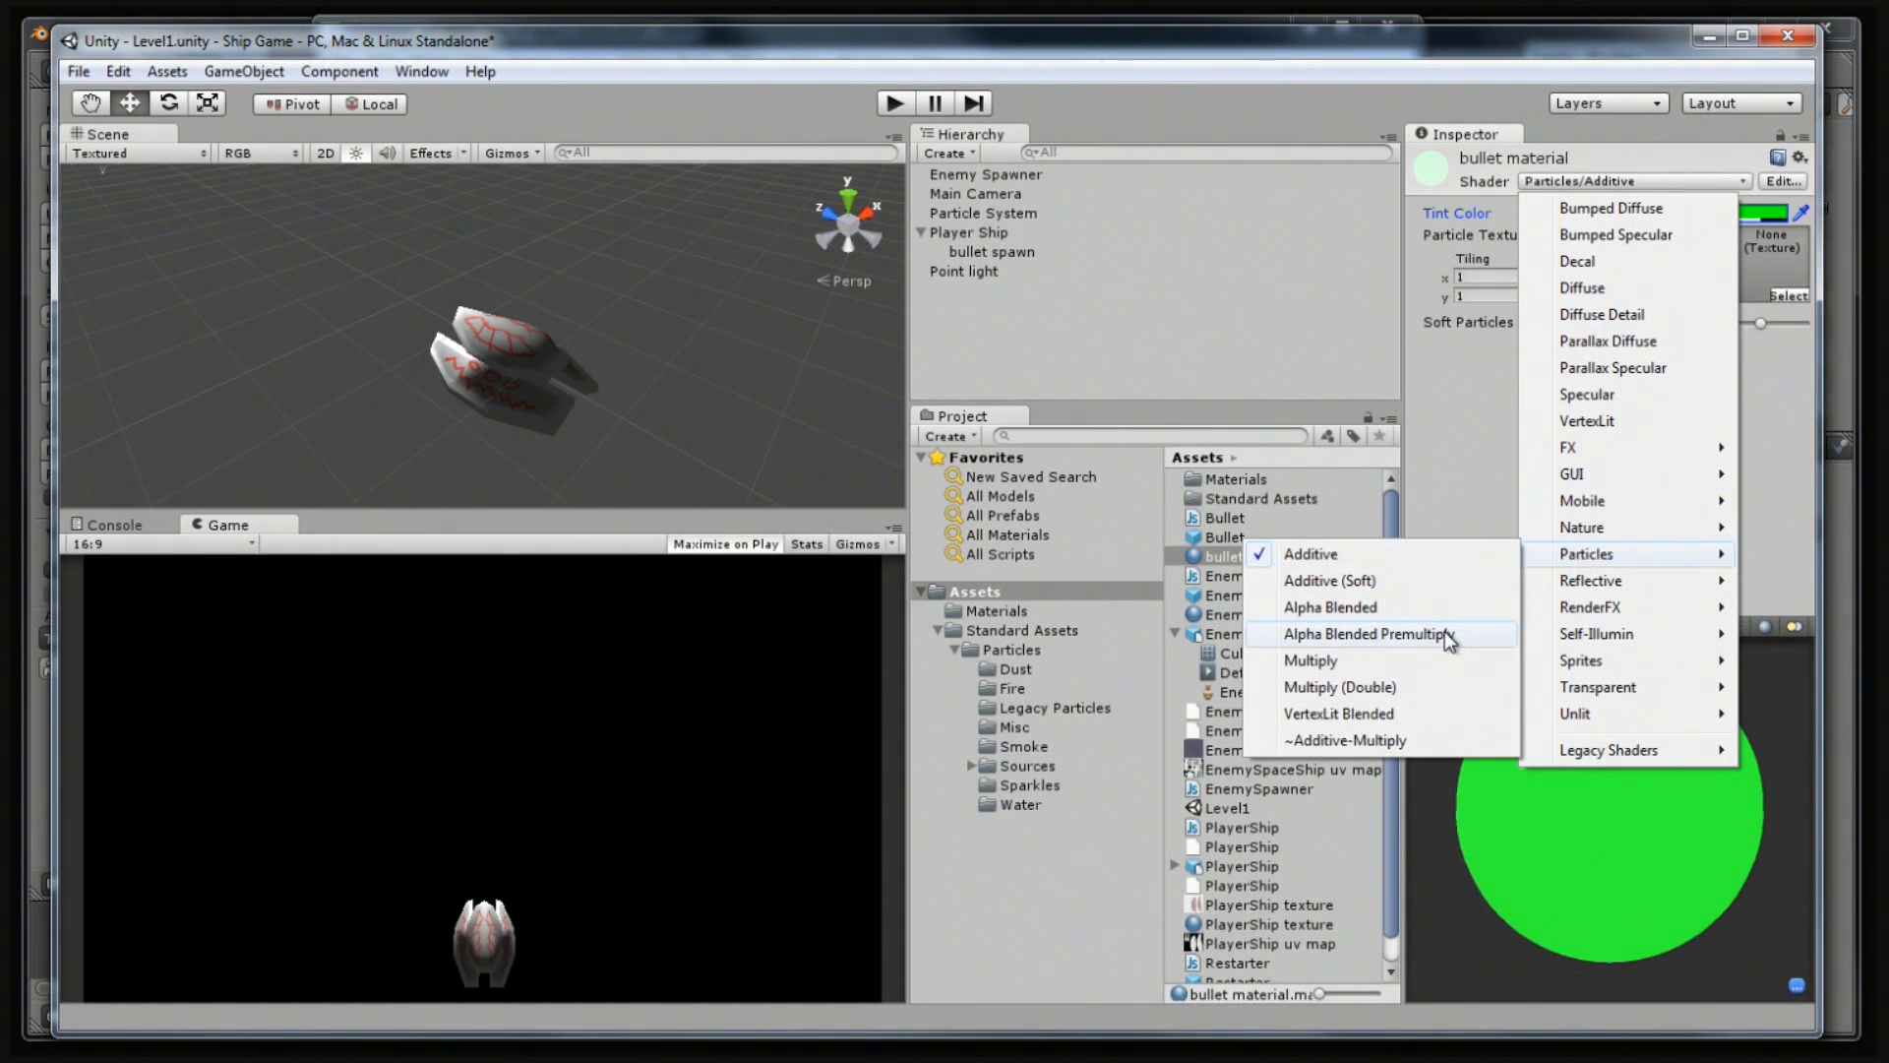
pyautogui.click(1441, 635)
pyautogui.click(1710, 178)
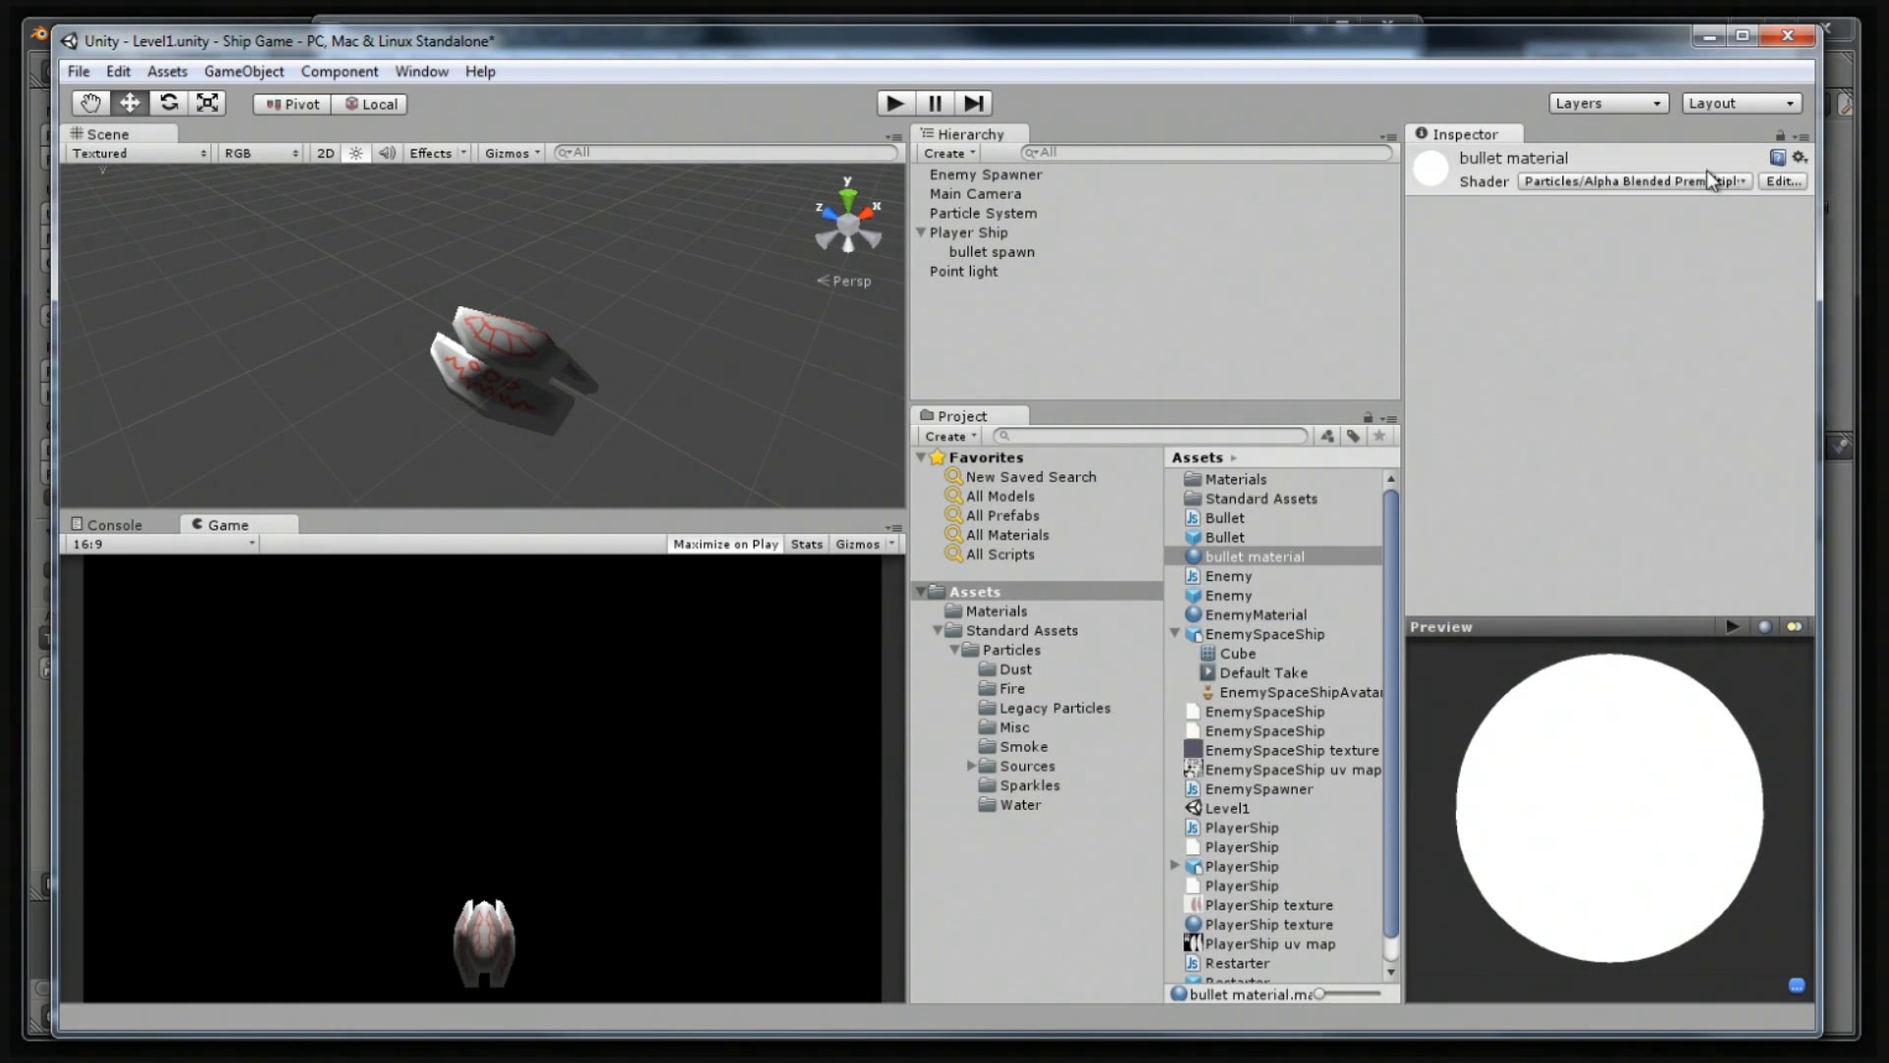
pyautogui.click(1709, 145)
# Set the bullet material's shader to Particles/~Additive-Multiply.
pyautogui.click(1703, 180)
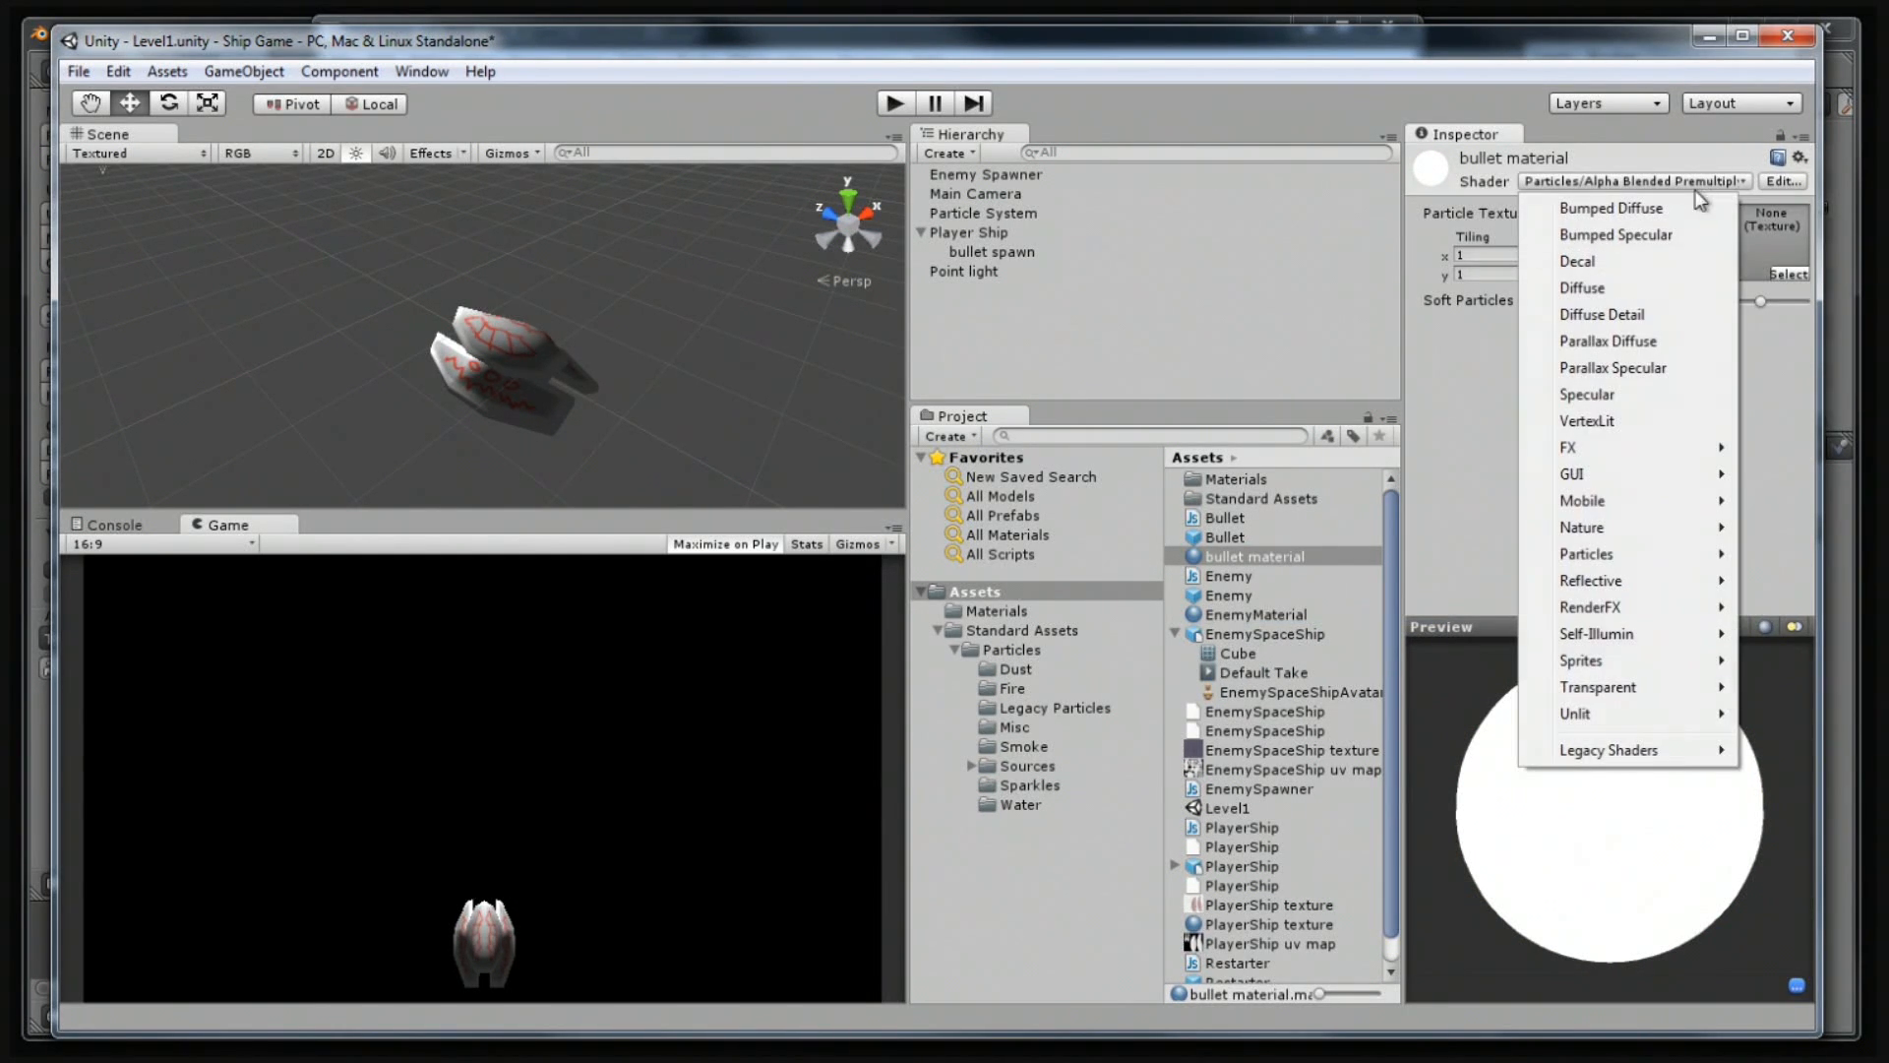
pyautogui.moveTo(1586, 553)
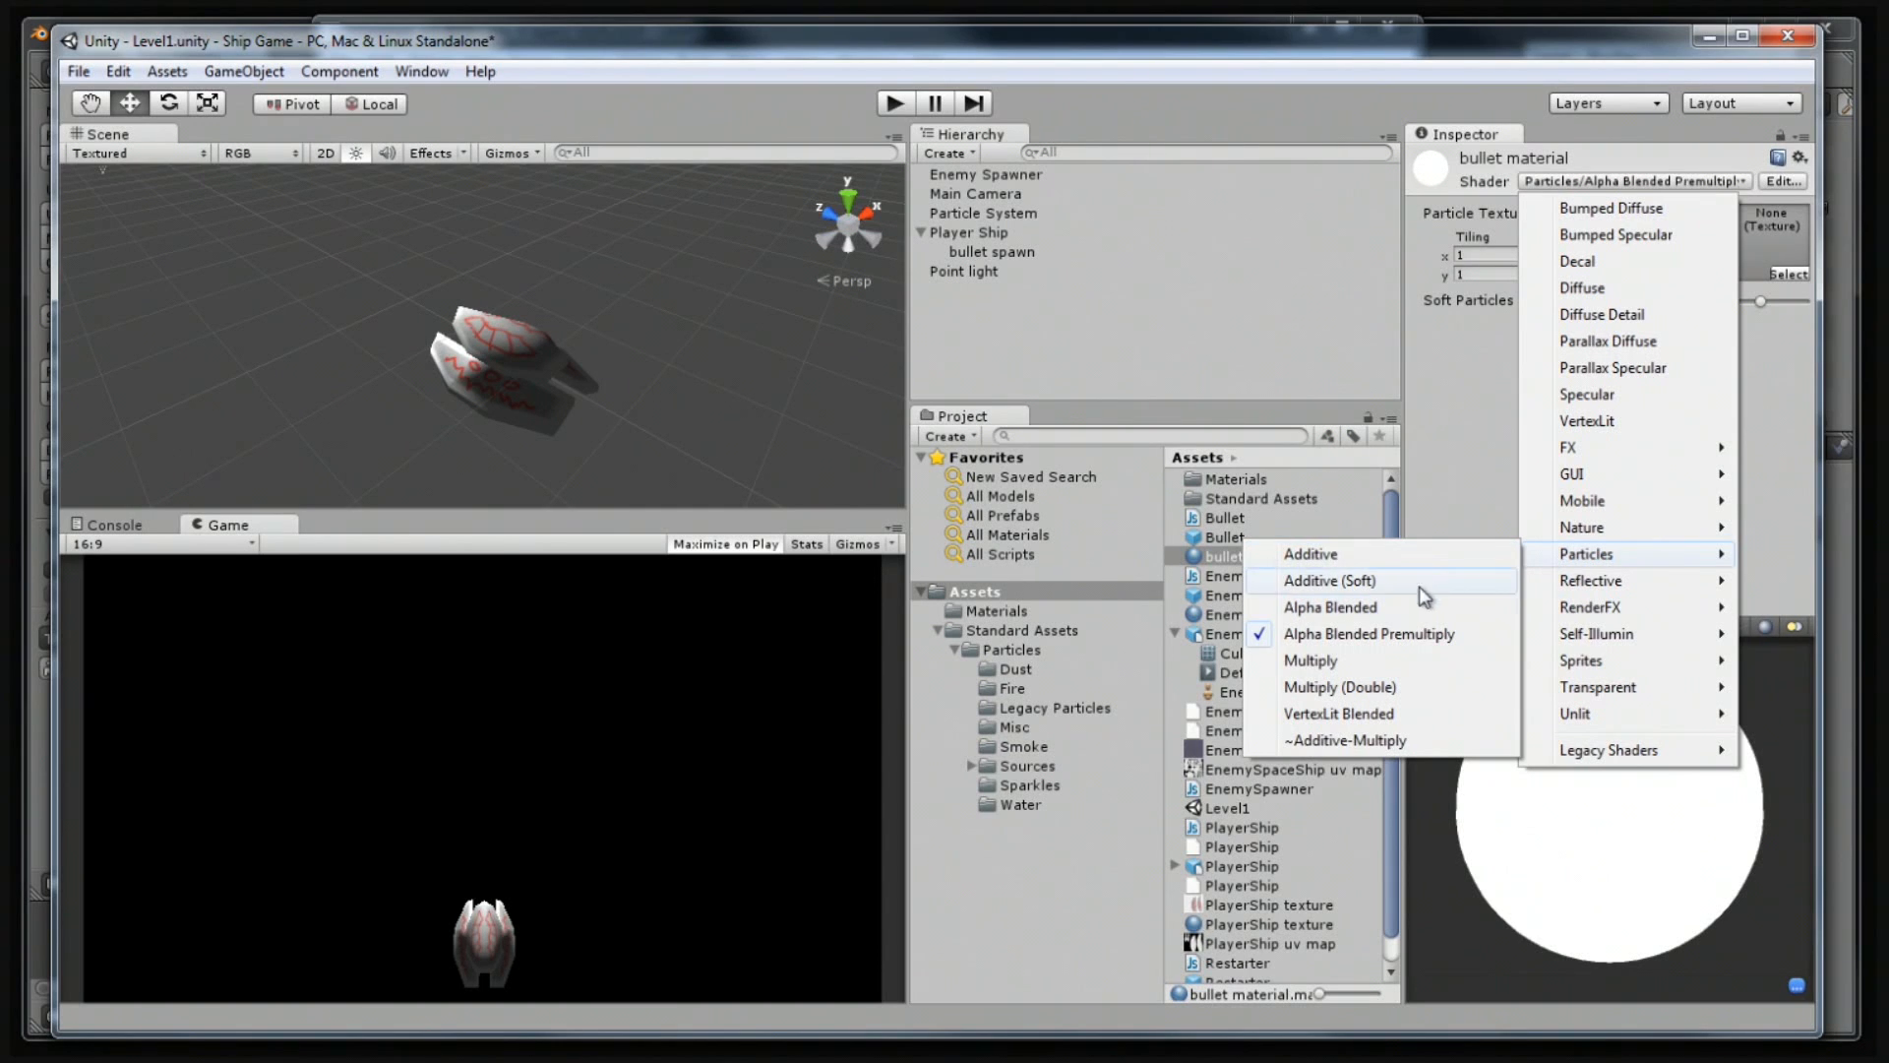
pyautogui.click(1428, 740)
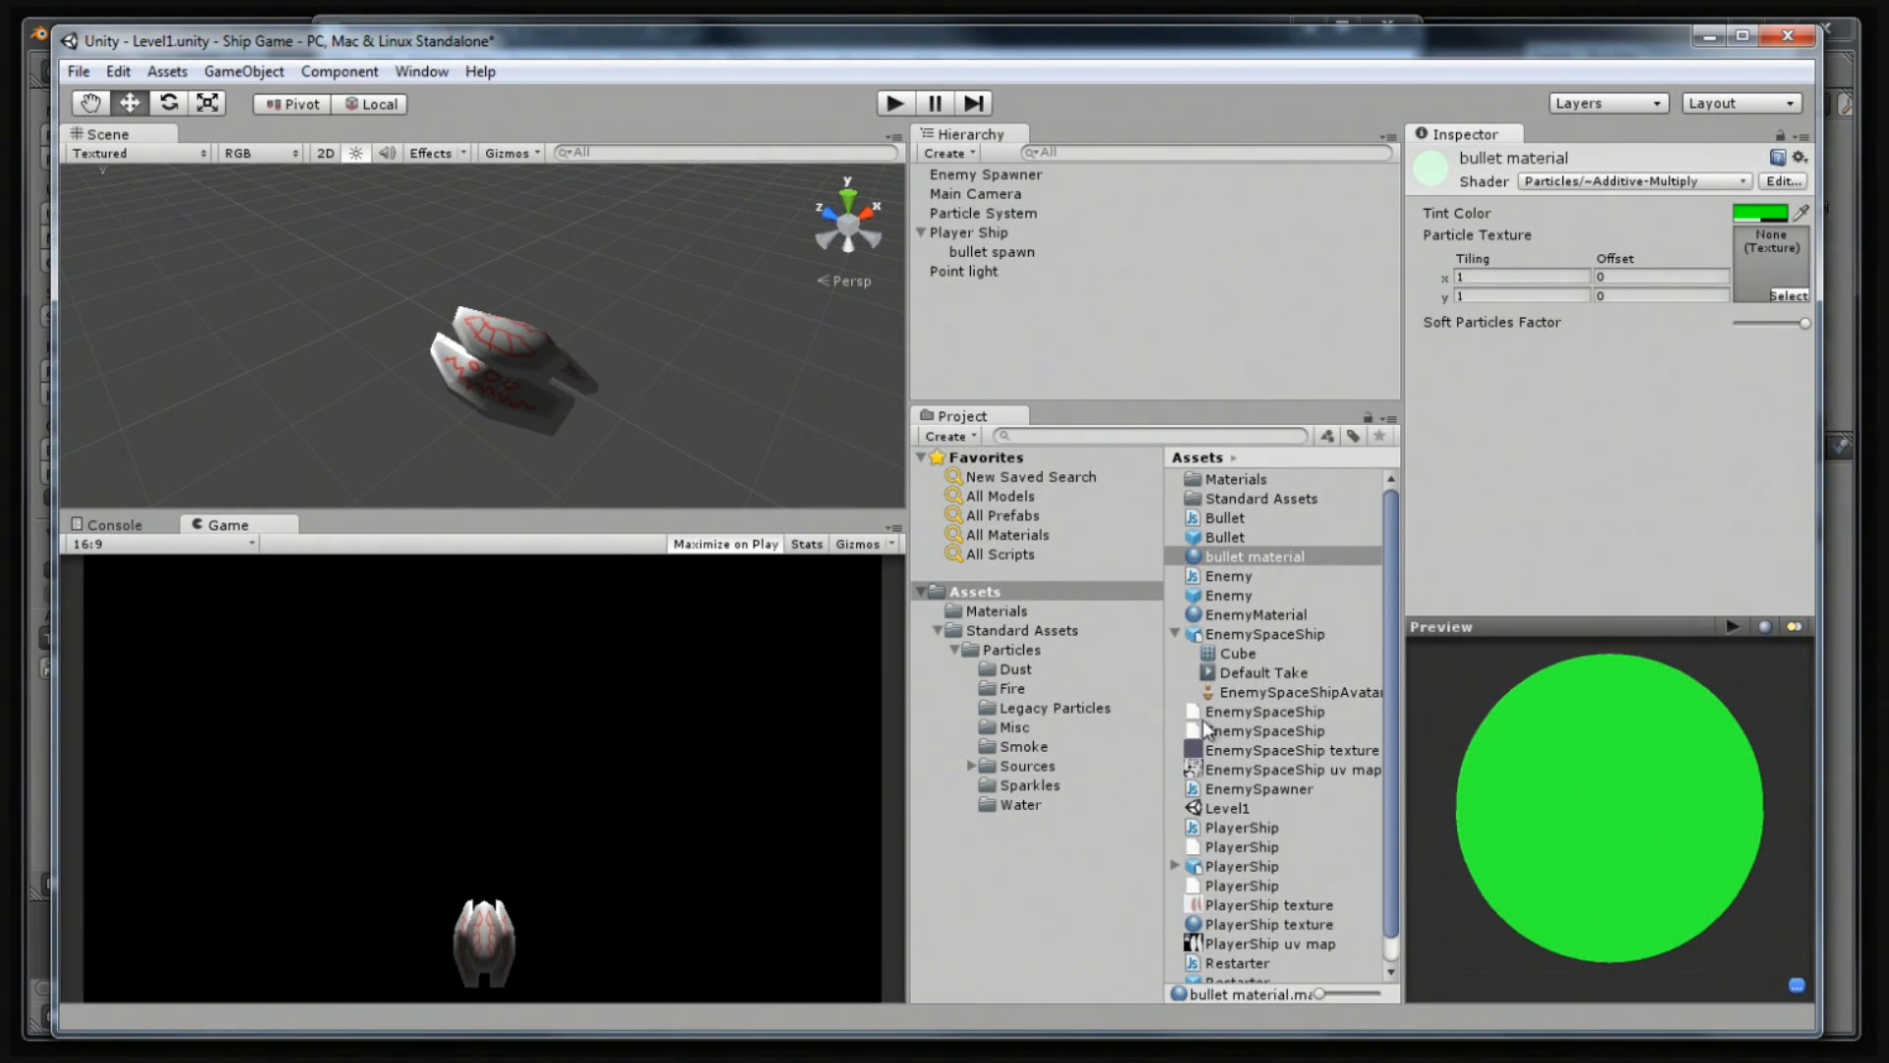
# Assign the bullet material to the Bullet prefab and start the game in play mode.
pyautogui.click(1220, 558)
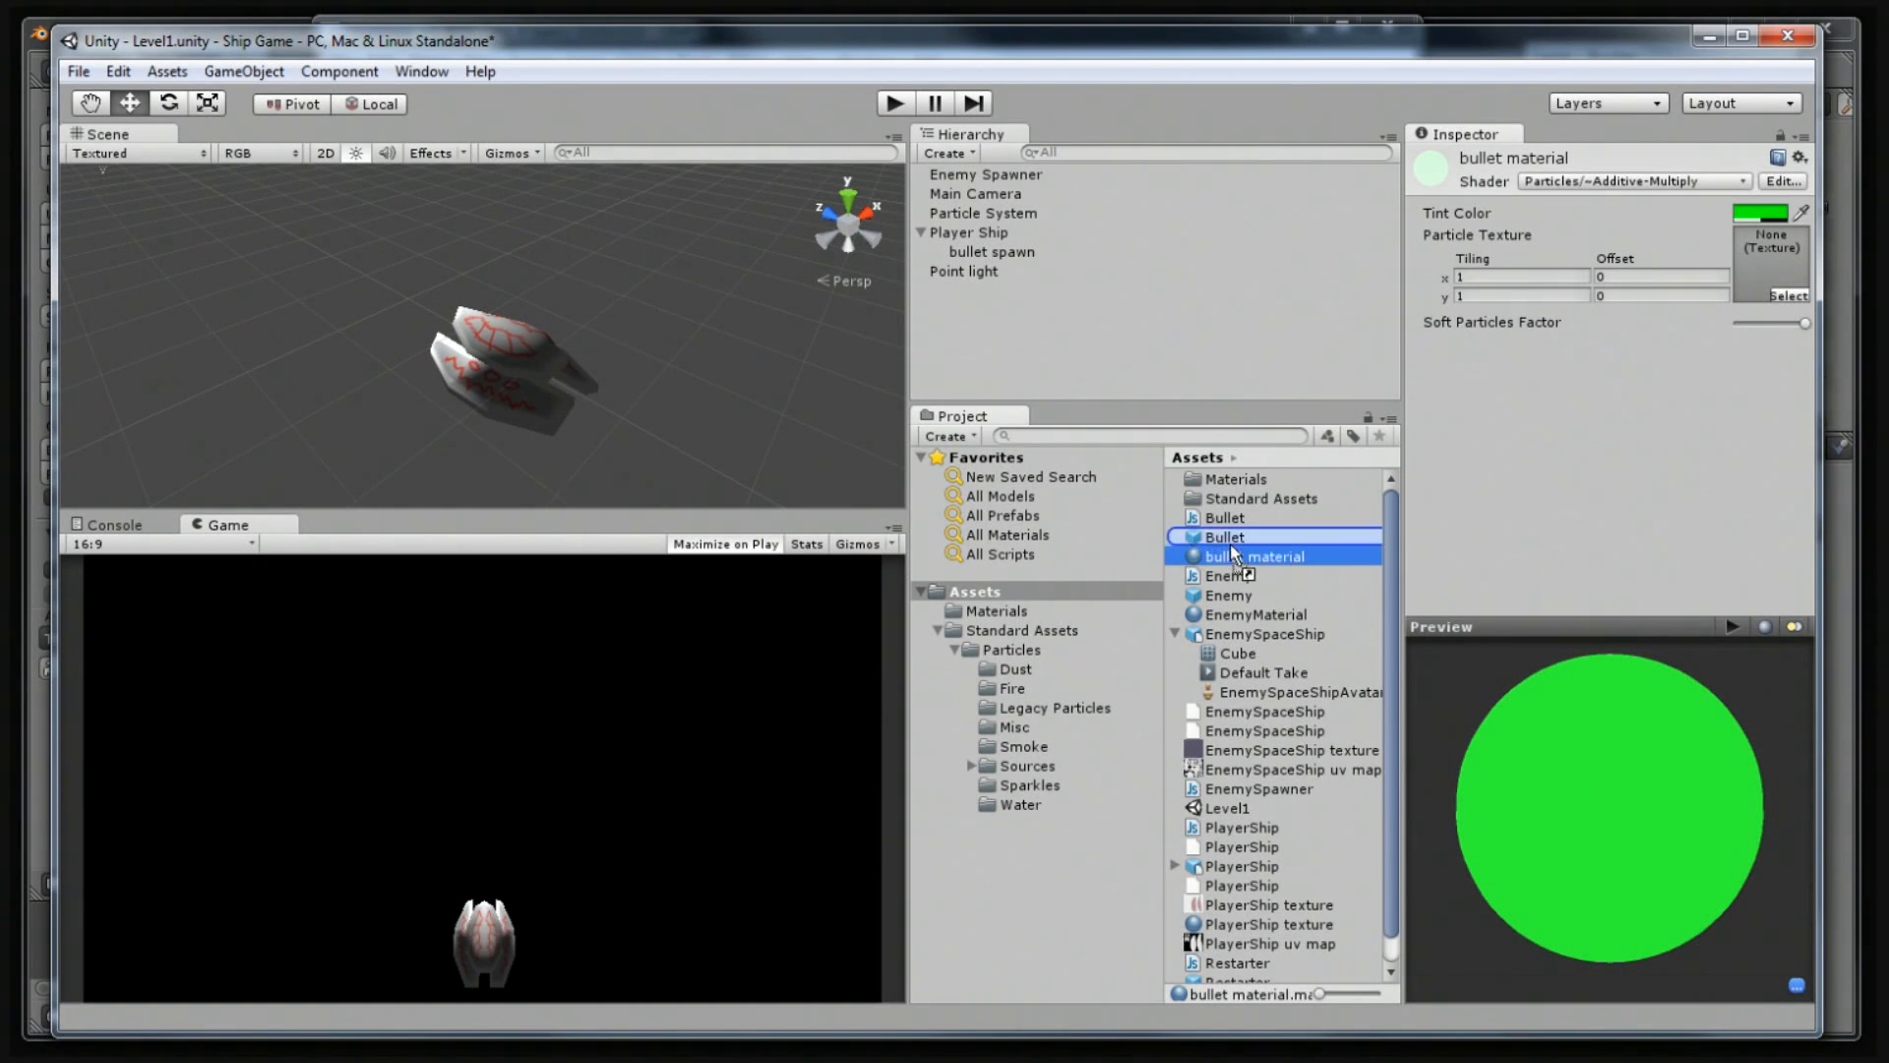
pyautogui.click(888, 107)
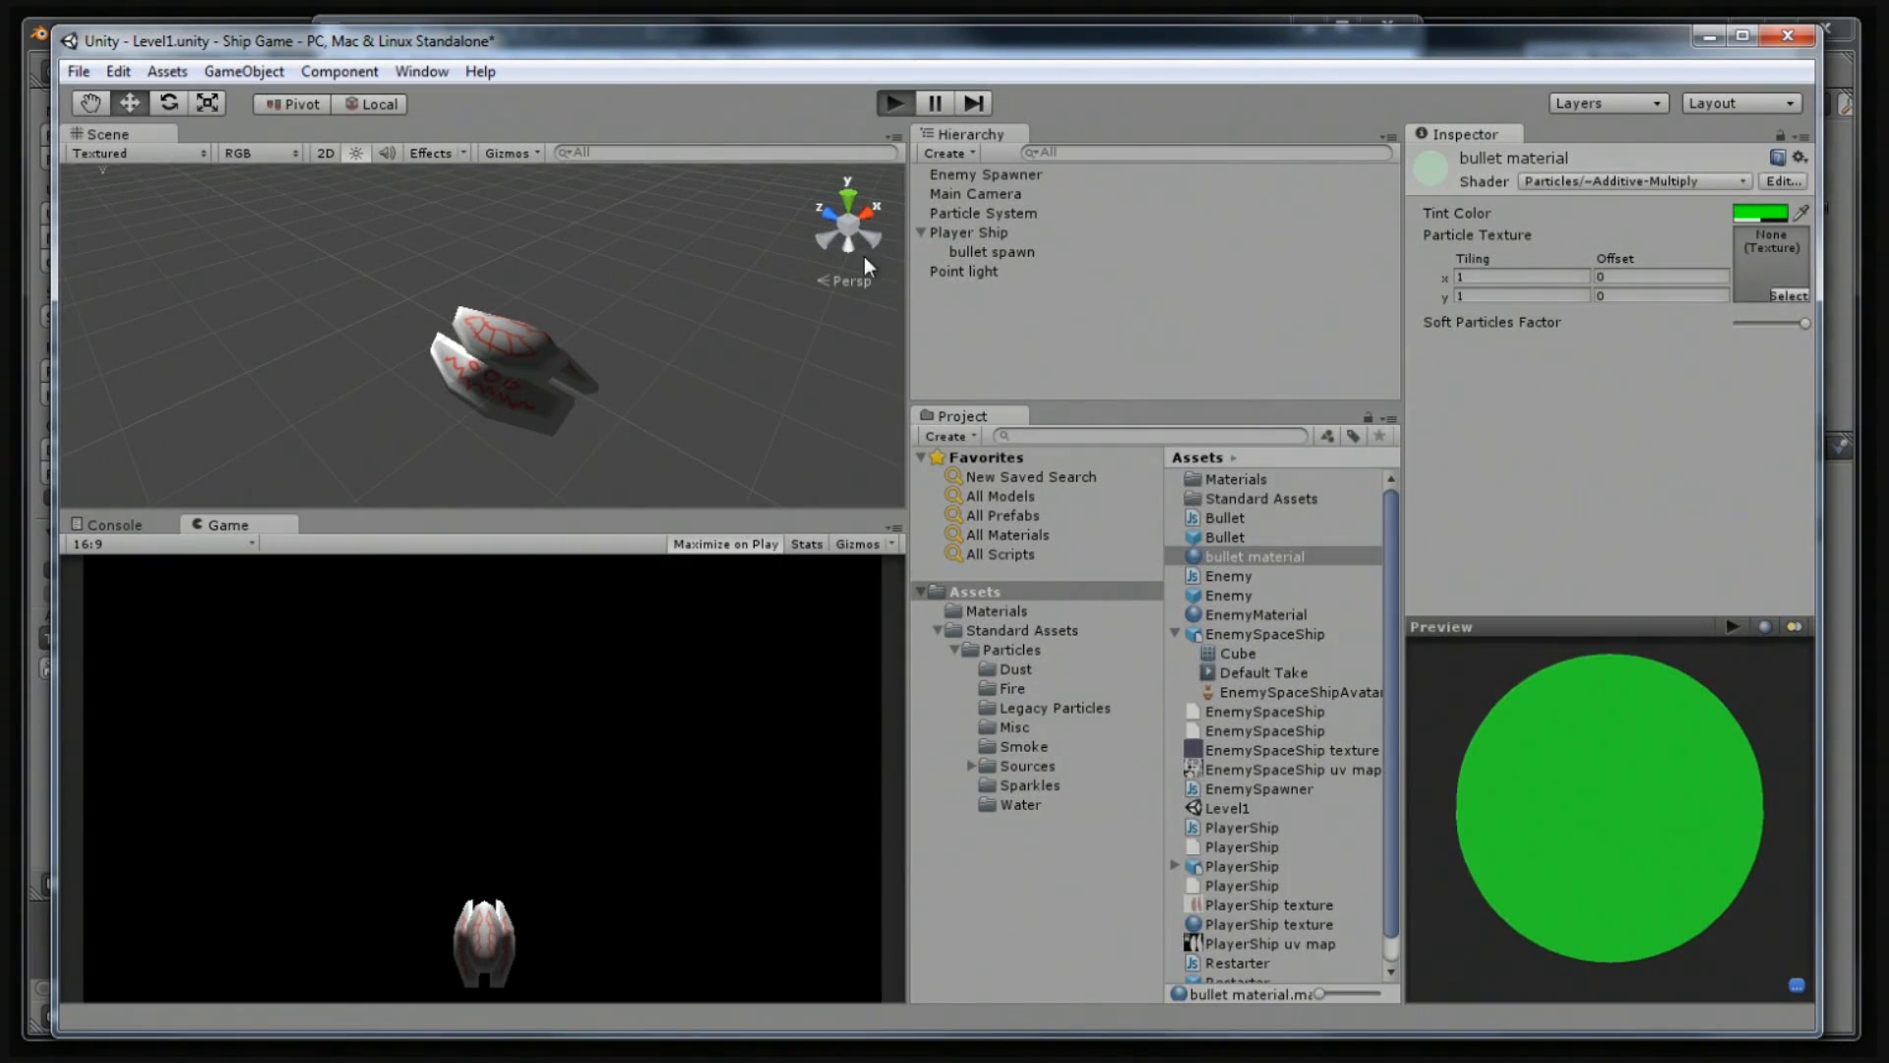
# Play-test the bullet material by steering the player ship sideways and firing repeatedly at the enemy ships.
pyautogui.press('space')
pyautogui.press('Left')
pyautogui.press('space')
pyautogui.press('space')
pyautogui.press('space')
pyautogui.press('Right')
pyautogui.press('space')
pyautogui.press('space')
pyautogui.press('space')
pyautogui.press('Right')
pyautogui.press('space')
pyautogui.press('Left')
pyautogui.press('space')
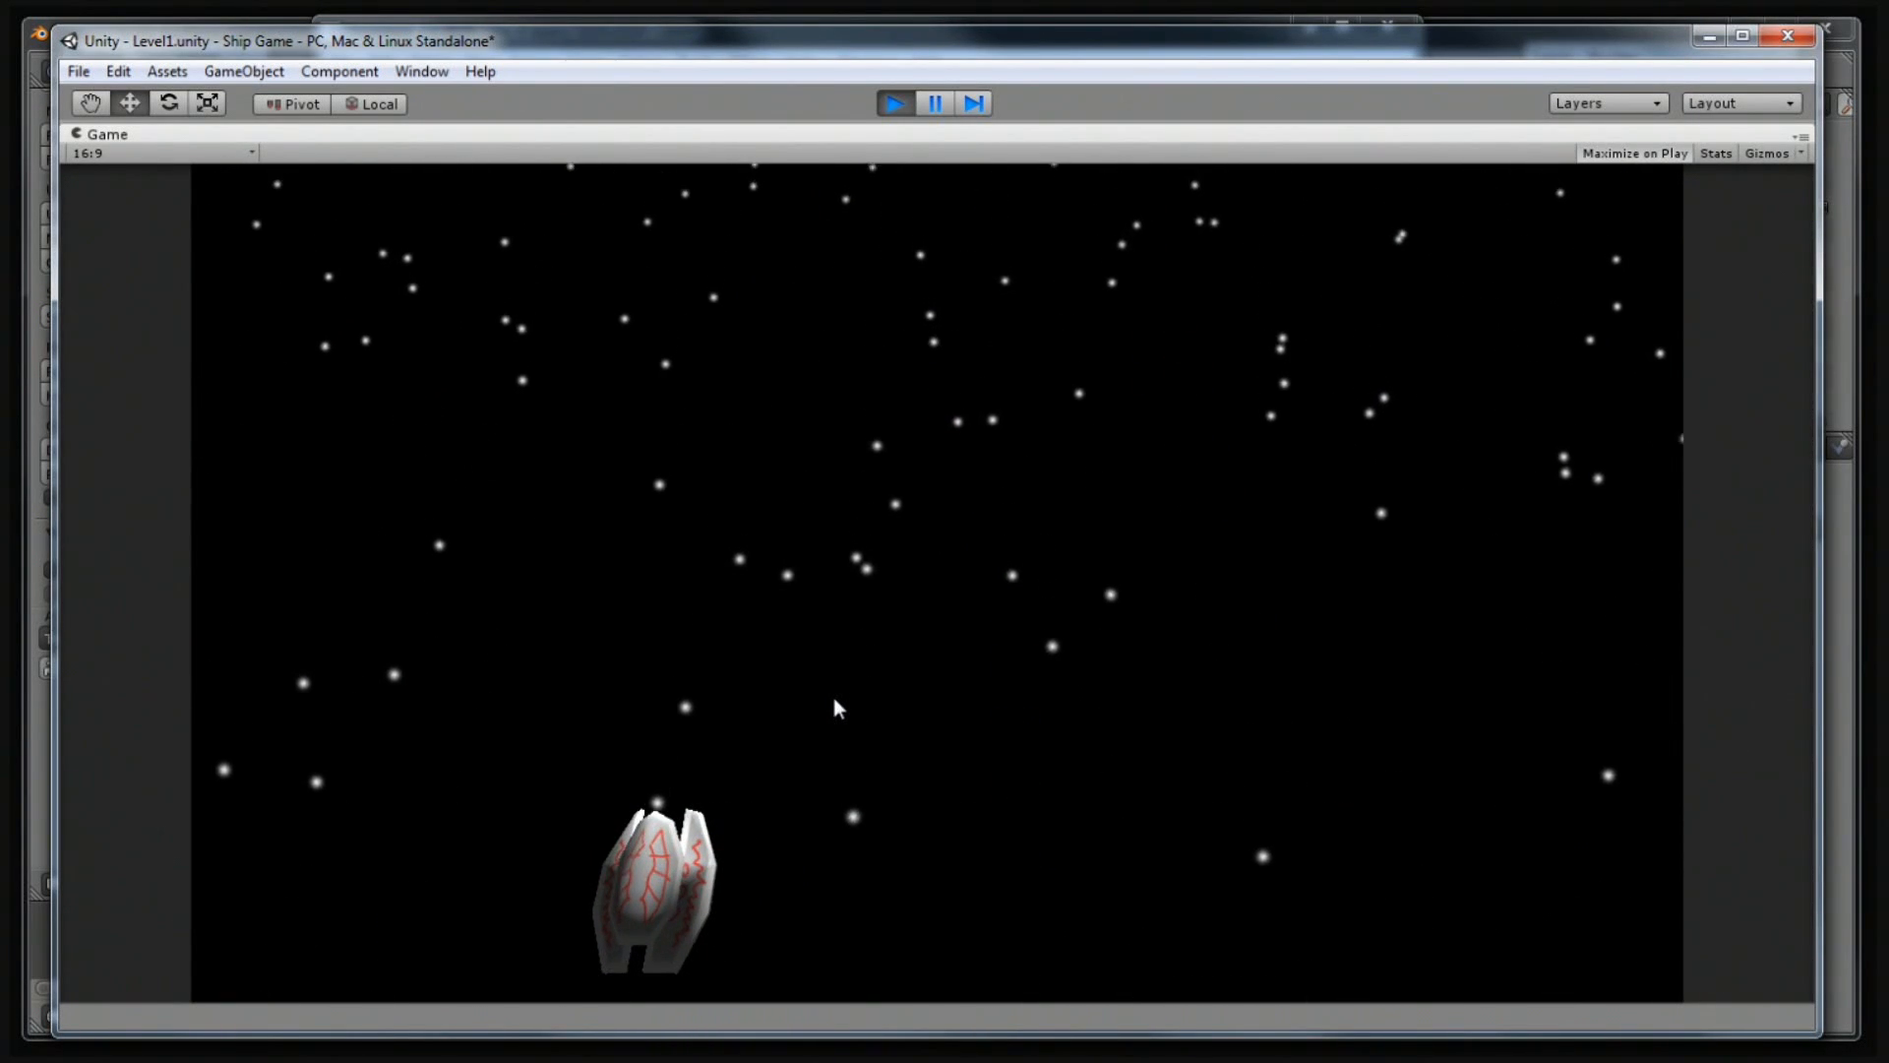
pyautogui.press('Right')
pyautogui.press('Left')
pyautogui.press('Left')
pyautogui.press('Right')
pyautogui.press('Left')
pyautogui.press('space')
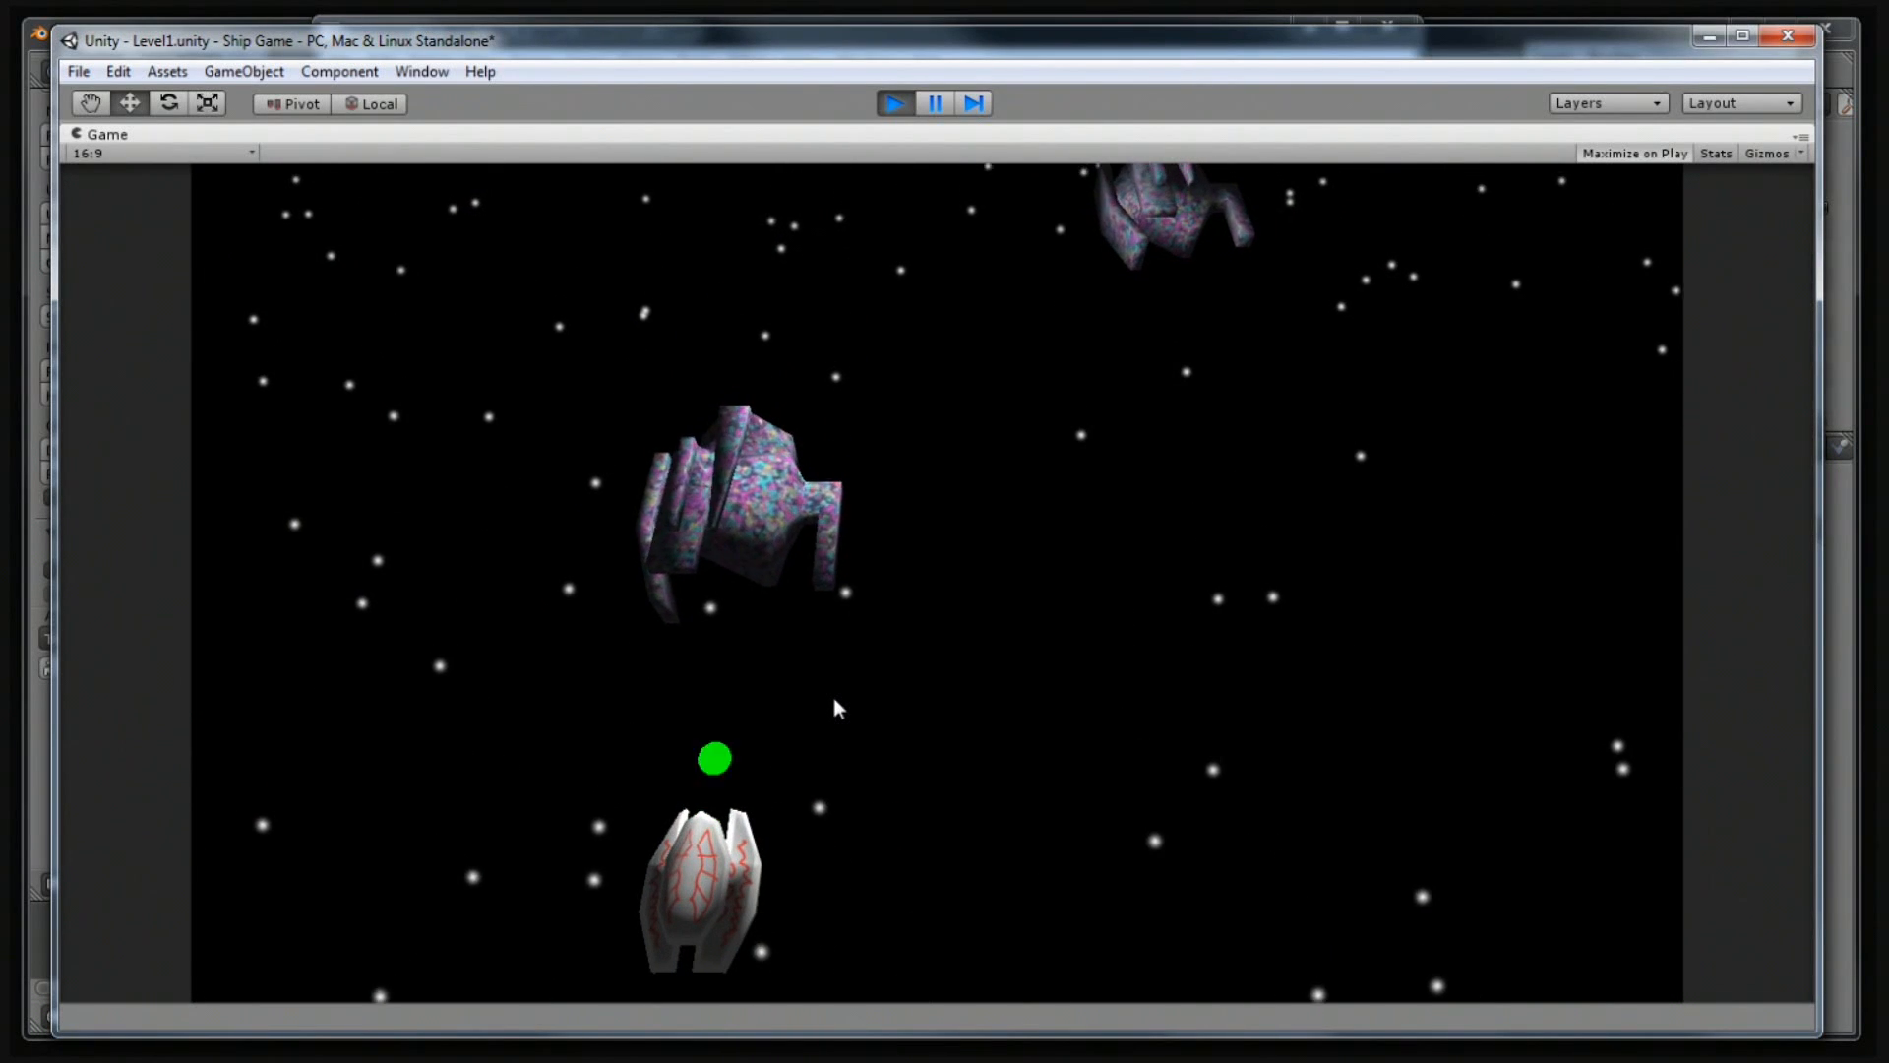
pyautogui.press('Right')
pyautogui.press('Left')
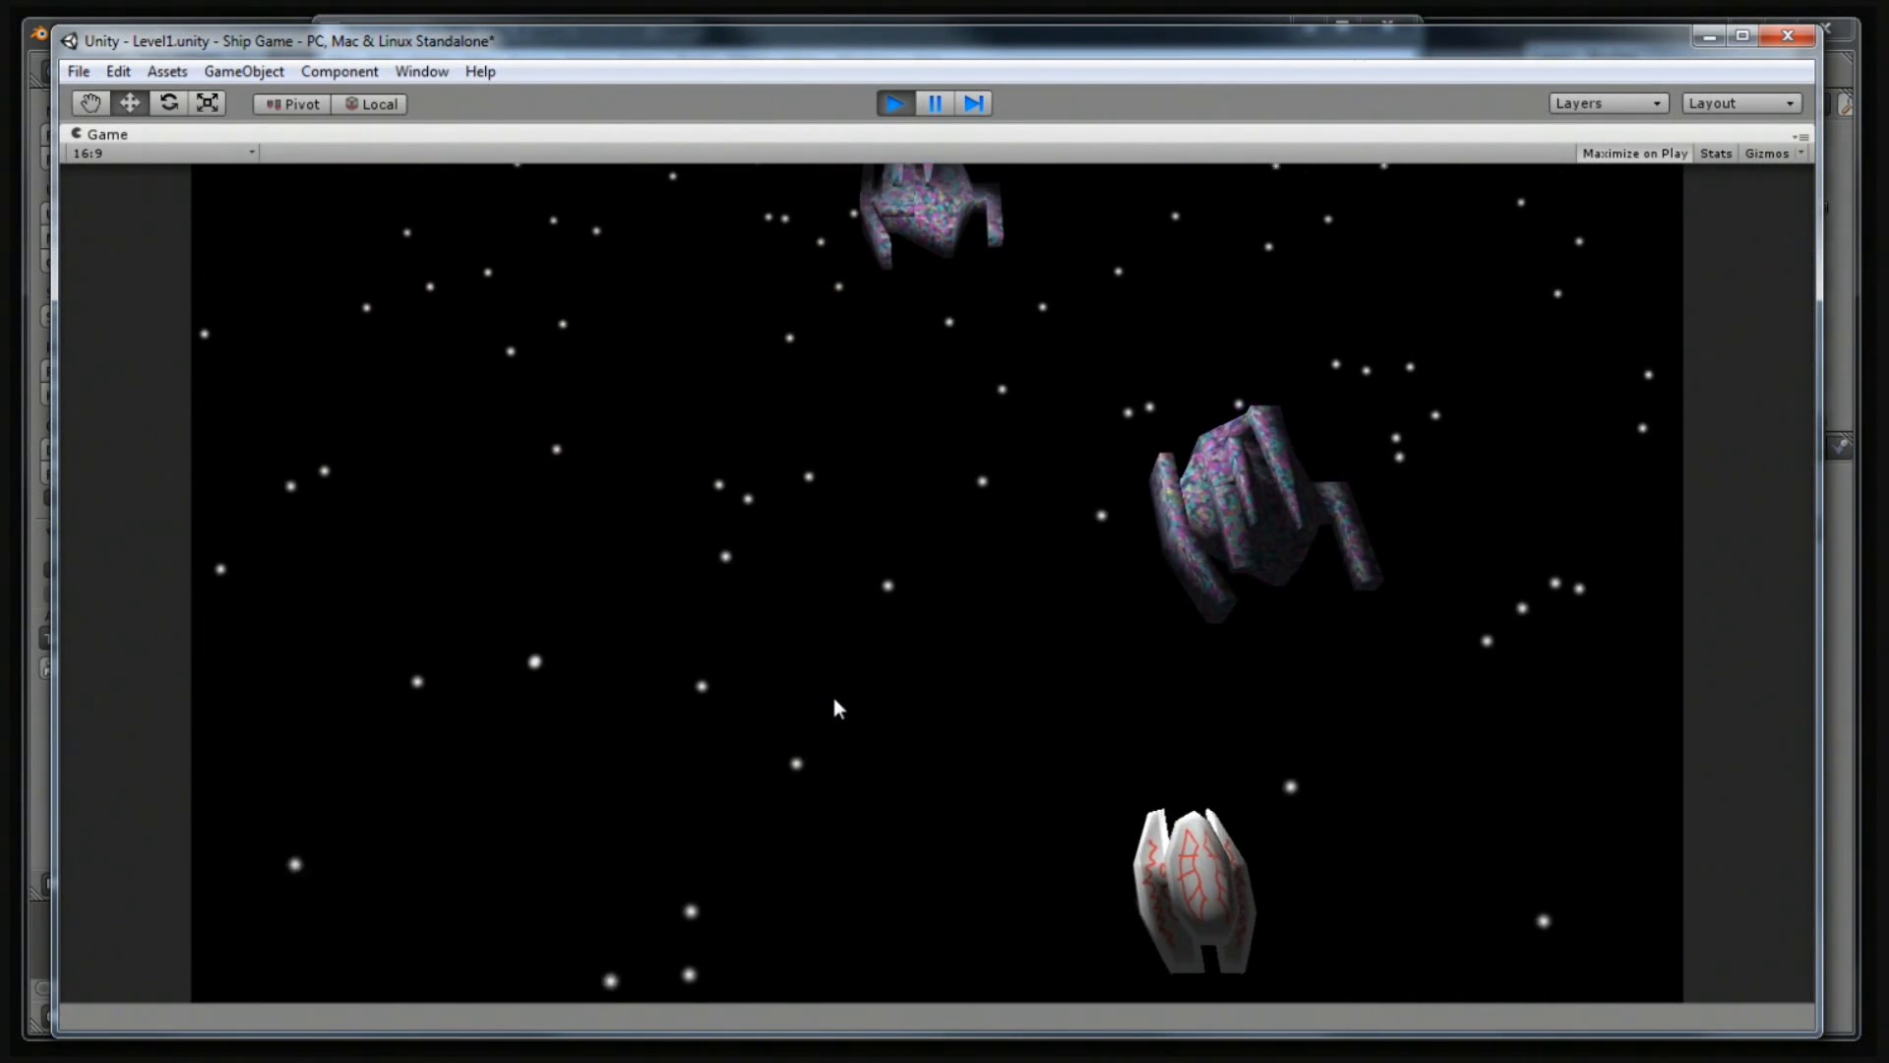
pyautogui.press('Right')
pyautogui.press('space')
pyautogui.press('Left')
pyautogui.press('space')
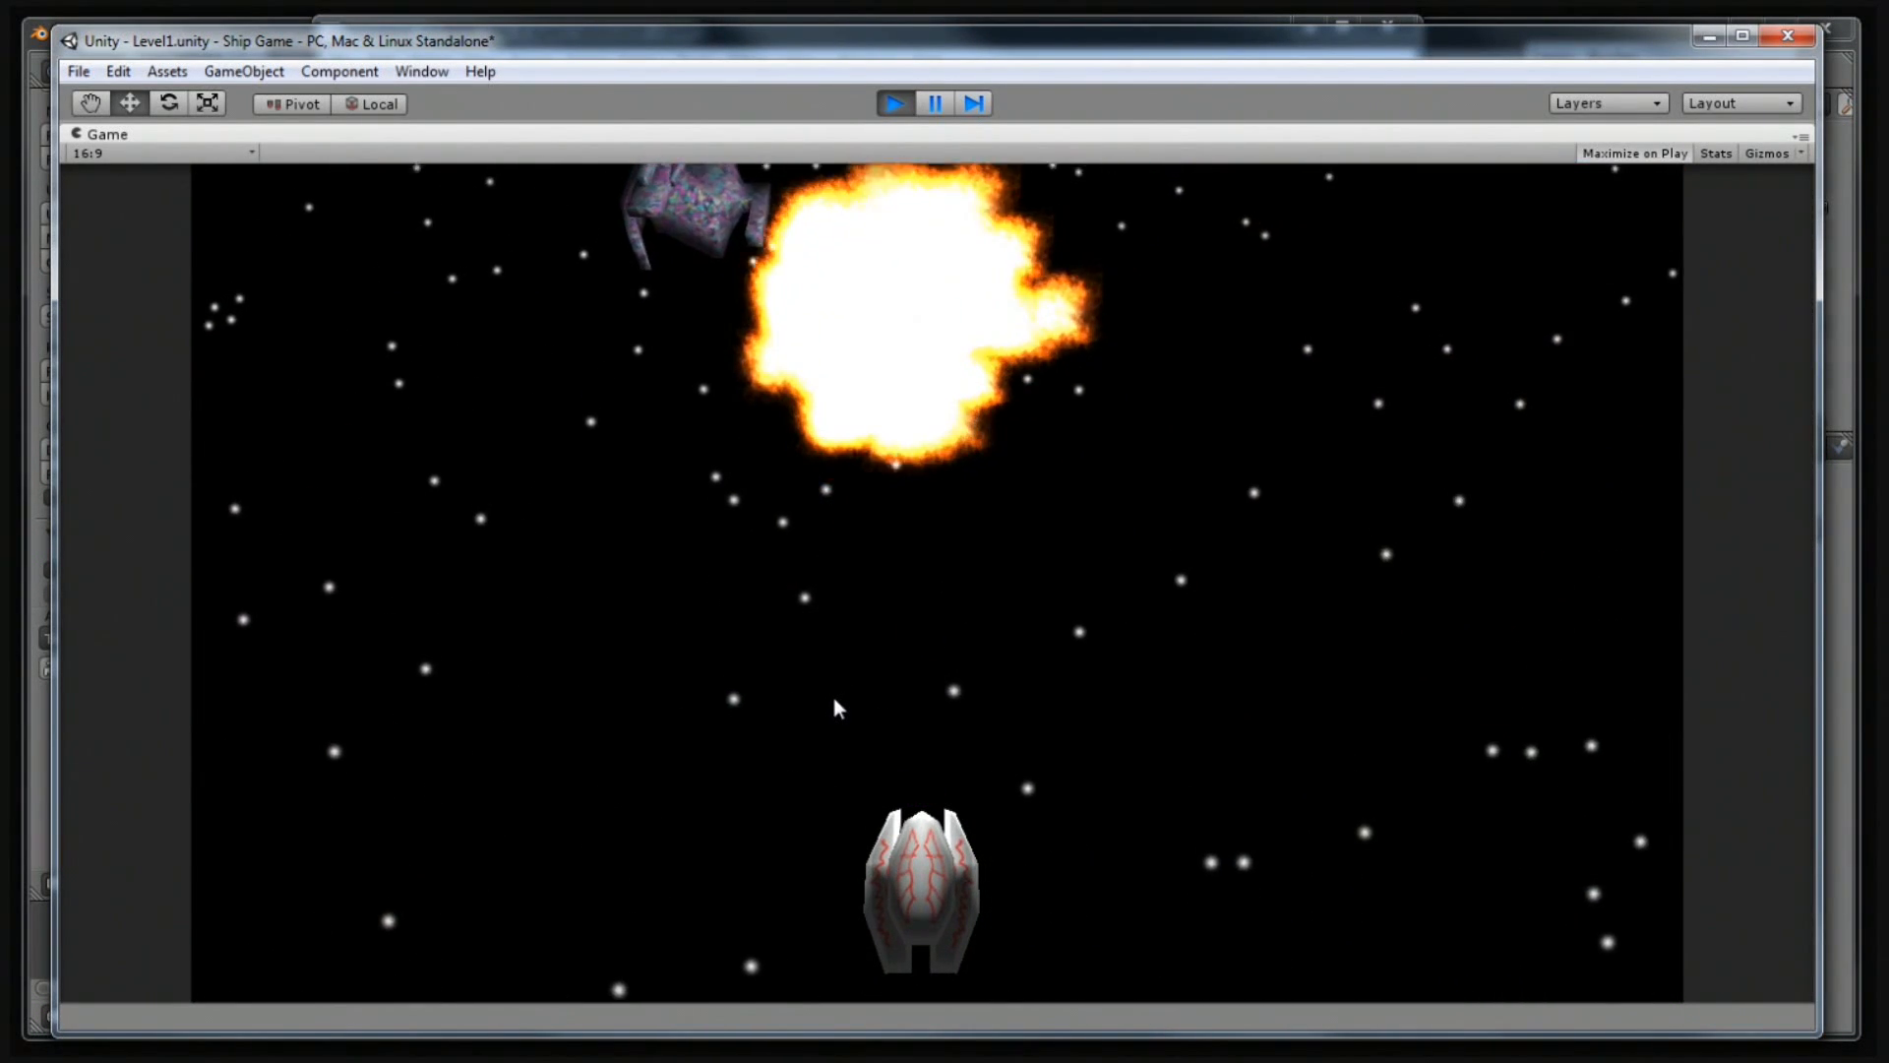
pyautogui.press('Left')
pyautogui.press('space')
pyautogui.press('Right')
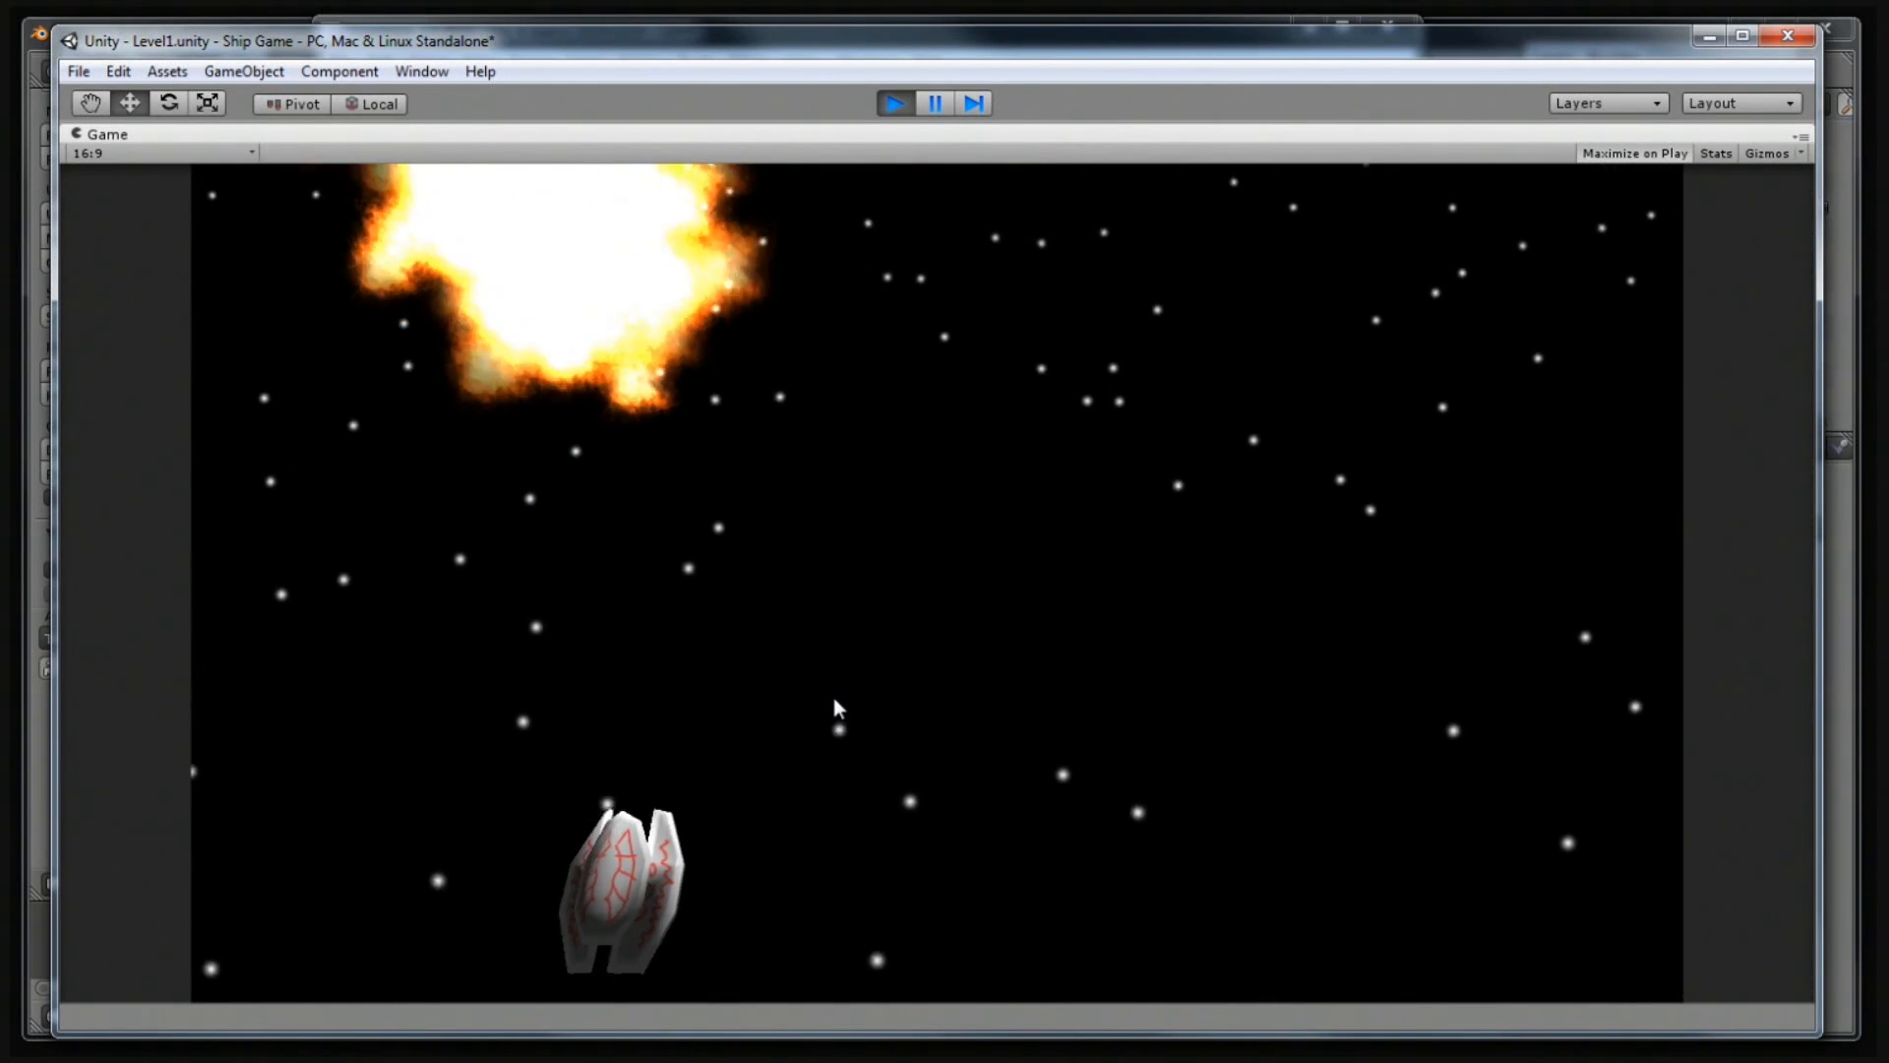
pyautogui.press('space')
pyautogui.press('Left')
pyautogui.press('space')
pyautogui.press('space')
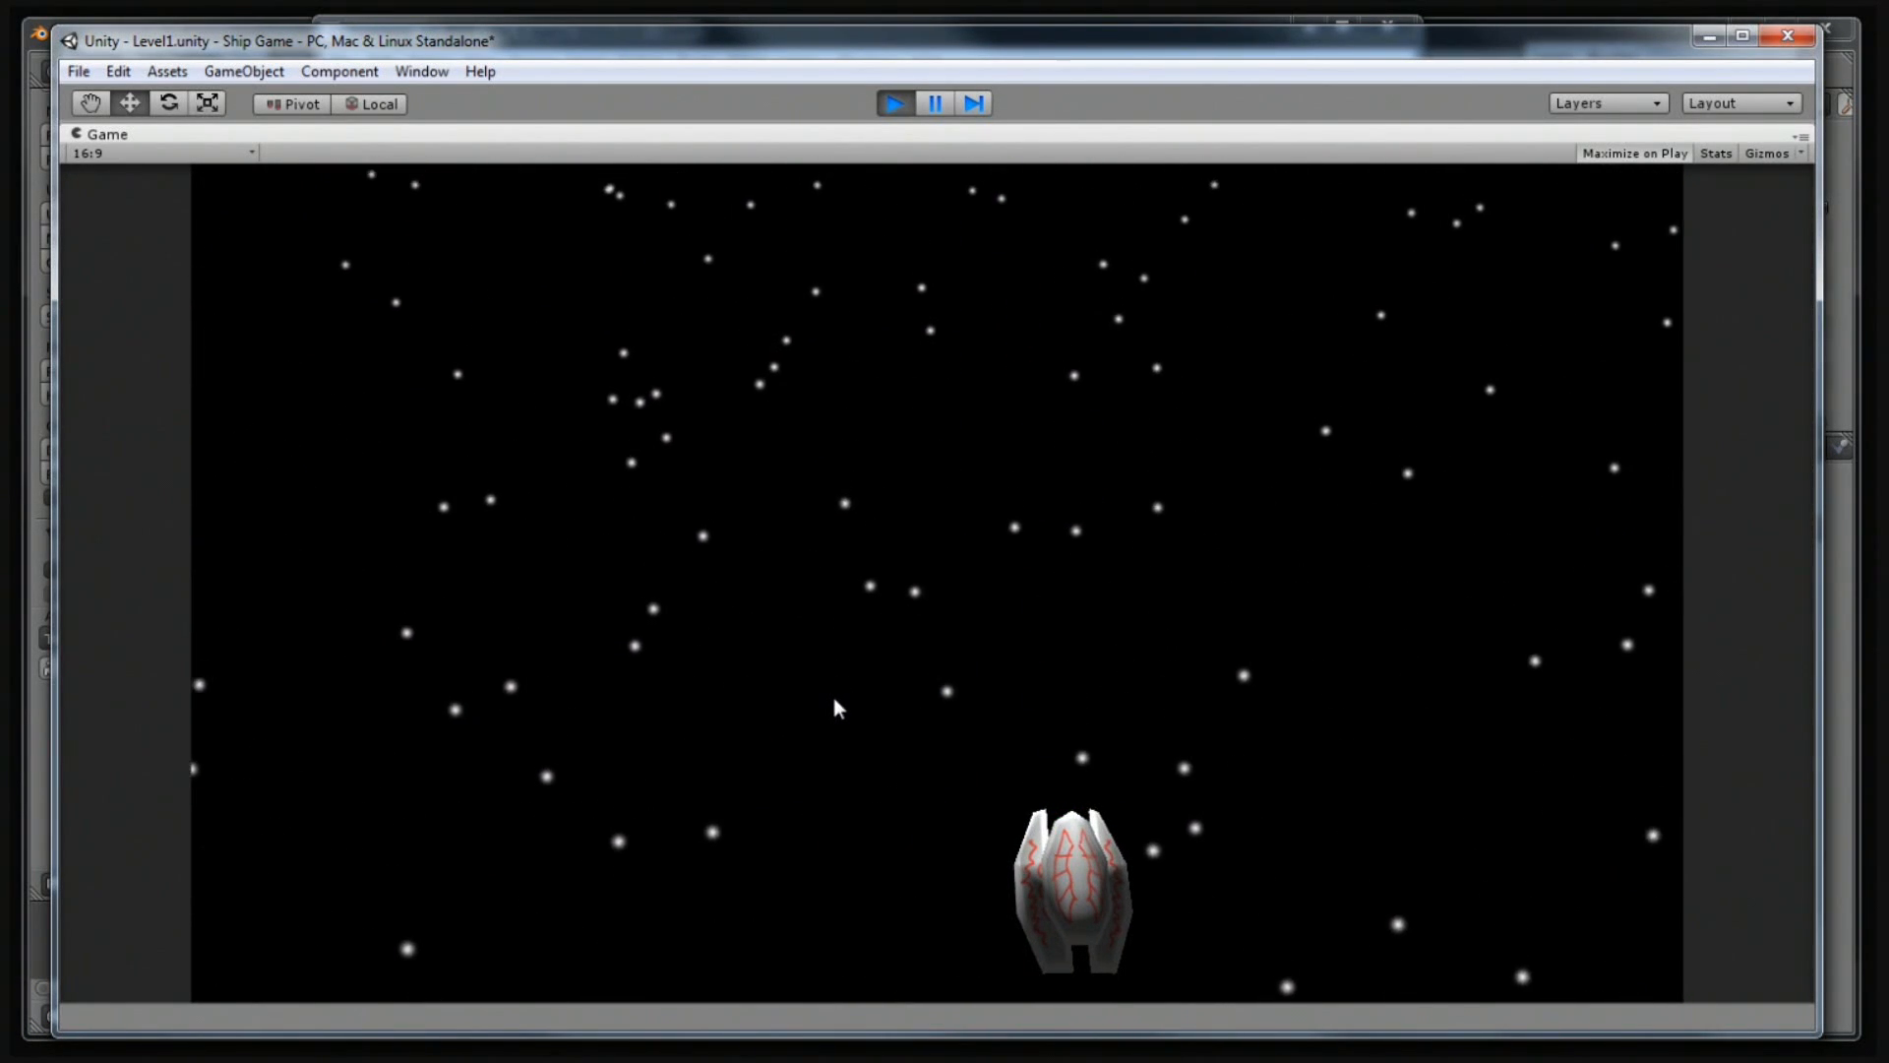
# Stop the running game and save the Level1 scene.
pyautogui.click(897, 104)
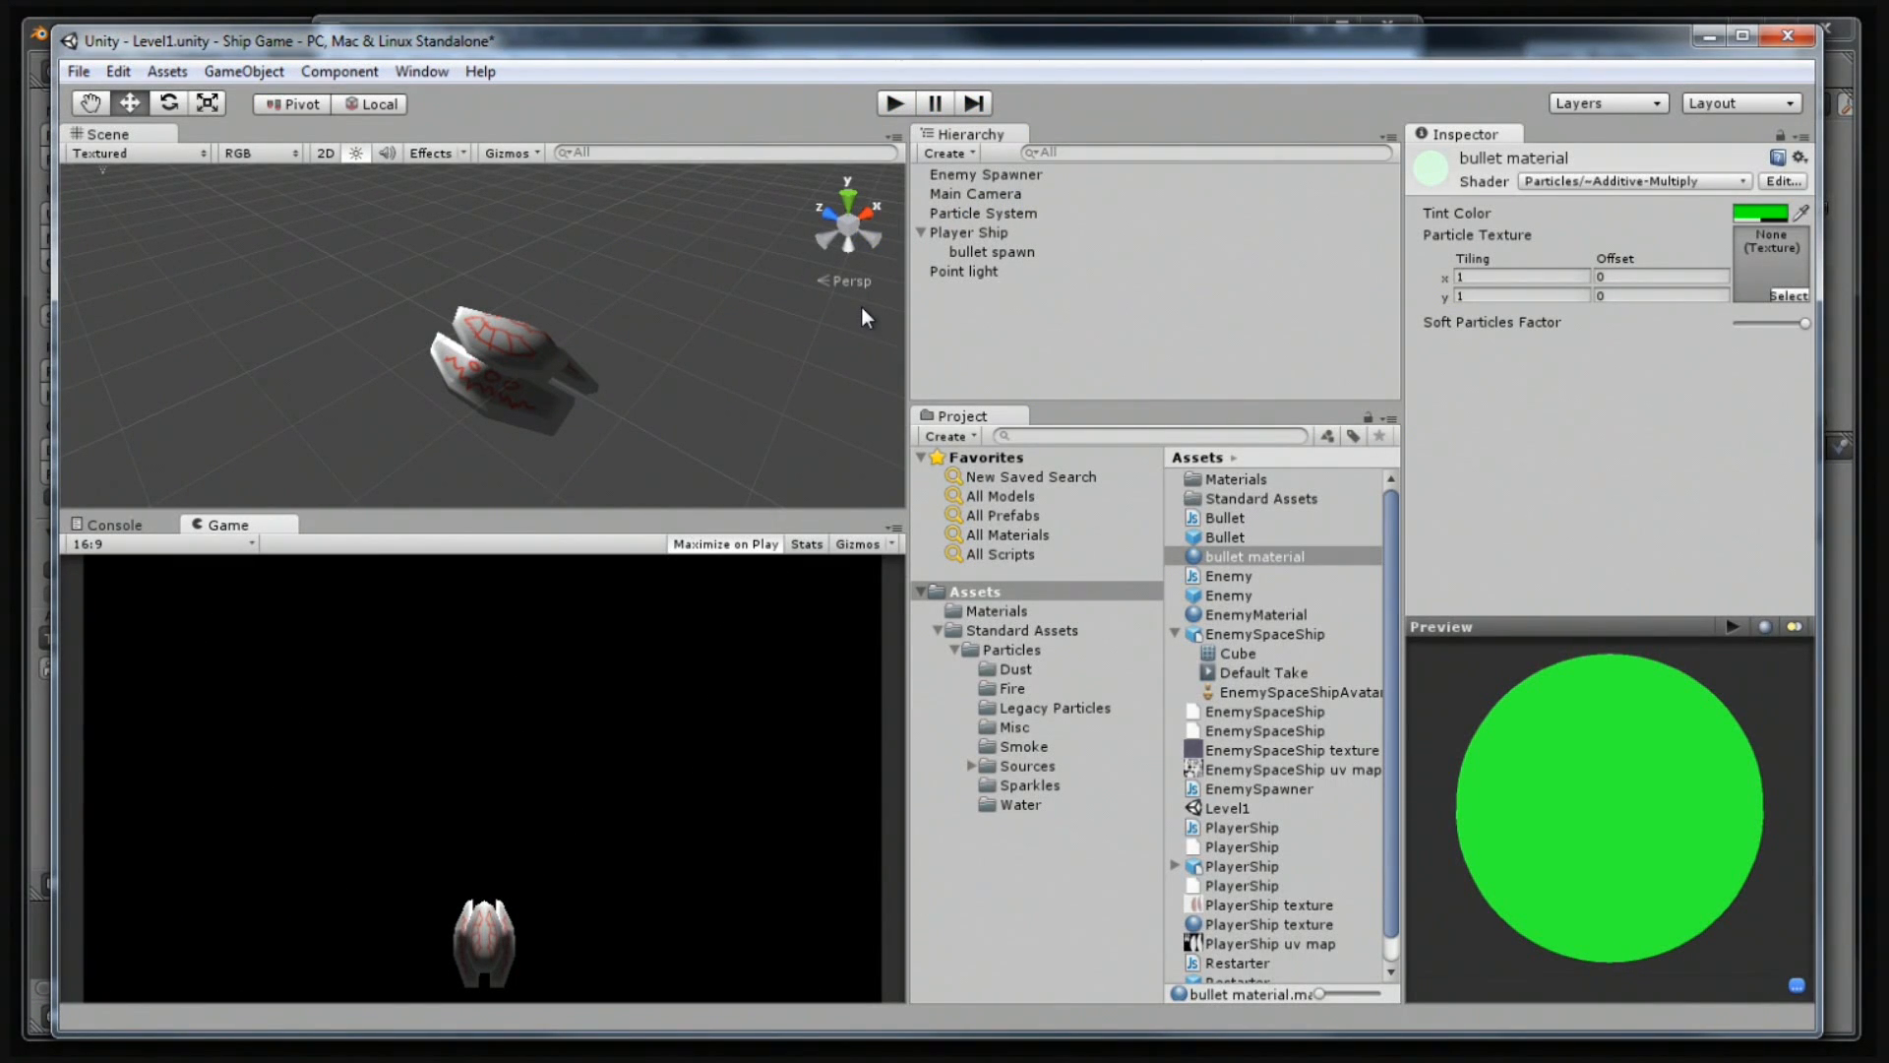
pyautogui.hotkey('ctrl', 's')
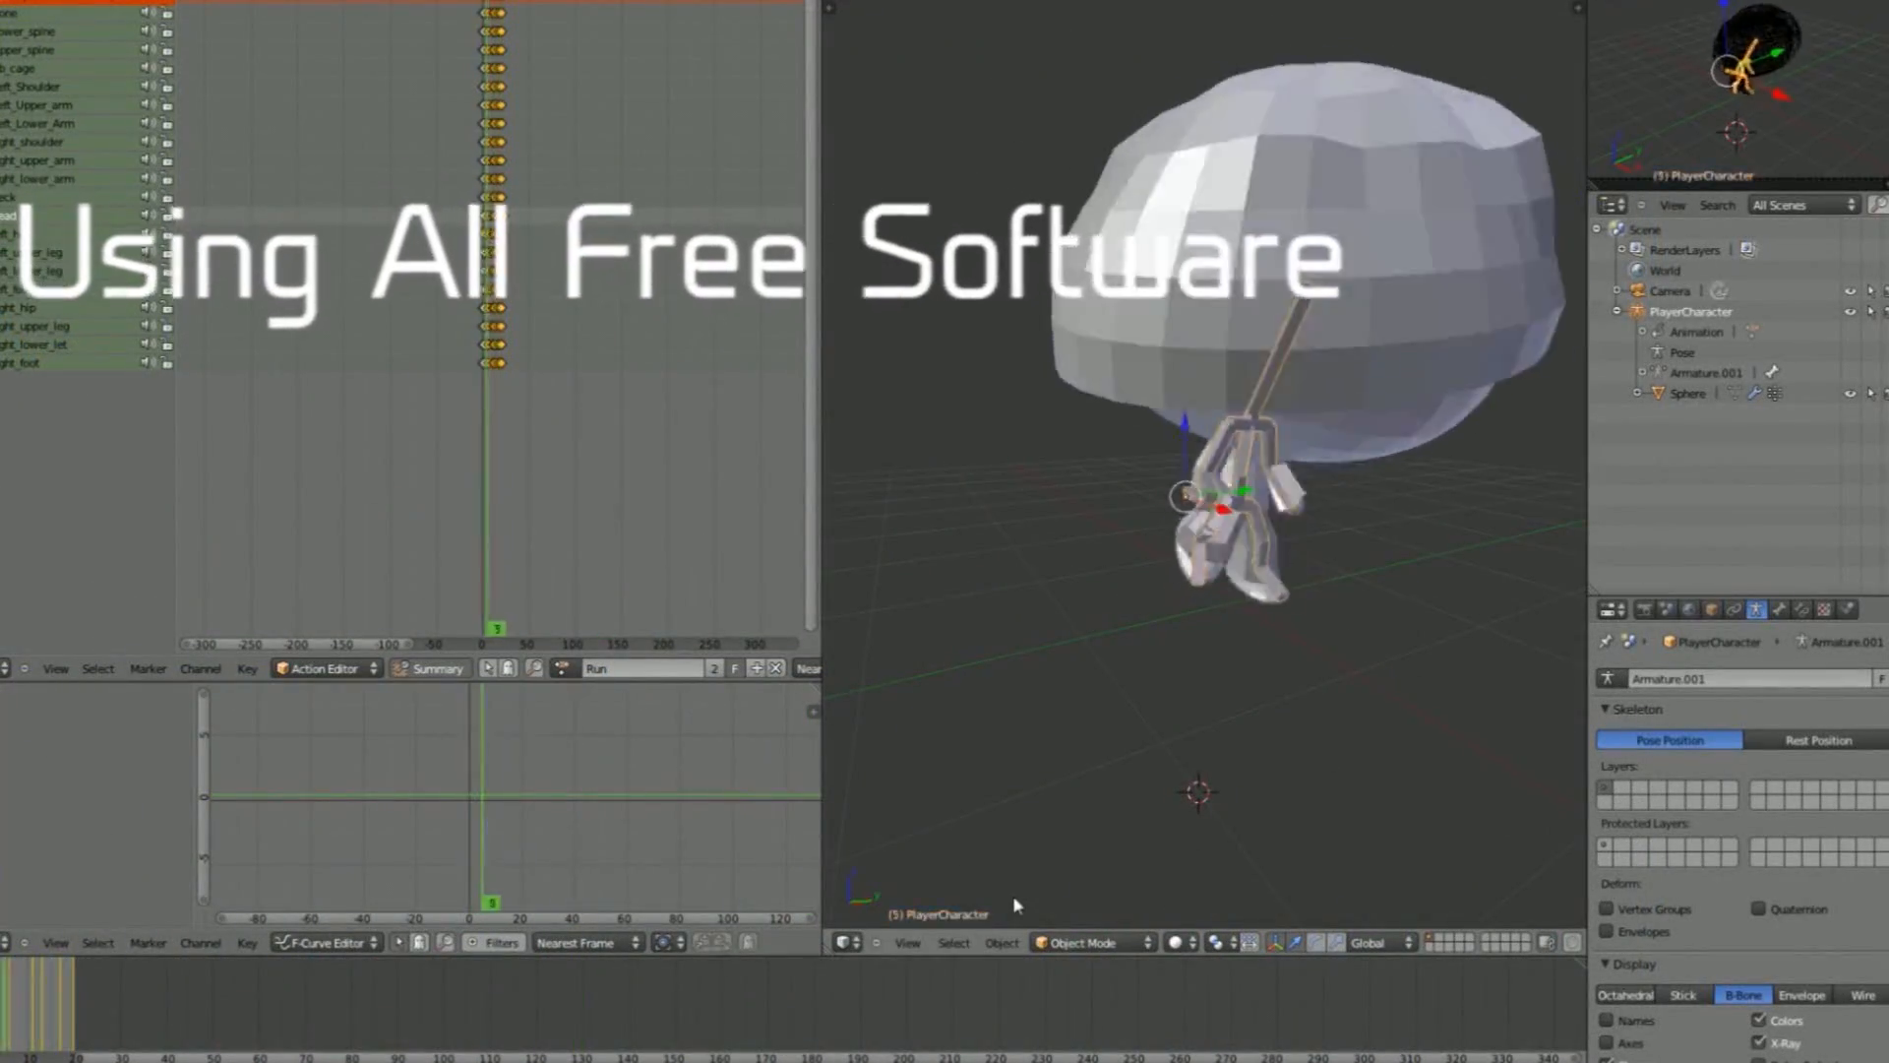
pyautogui.moveTo(1408, 654); pyautogui.dragTo(1201, 650, button='middle')
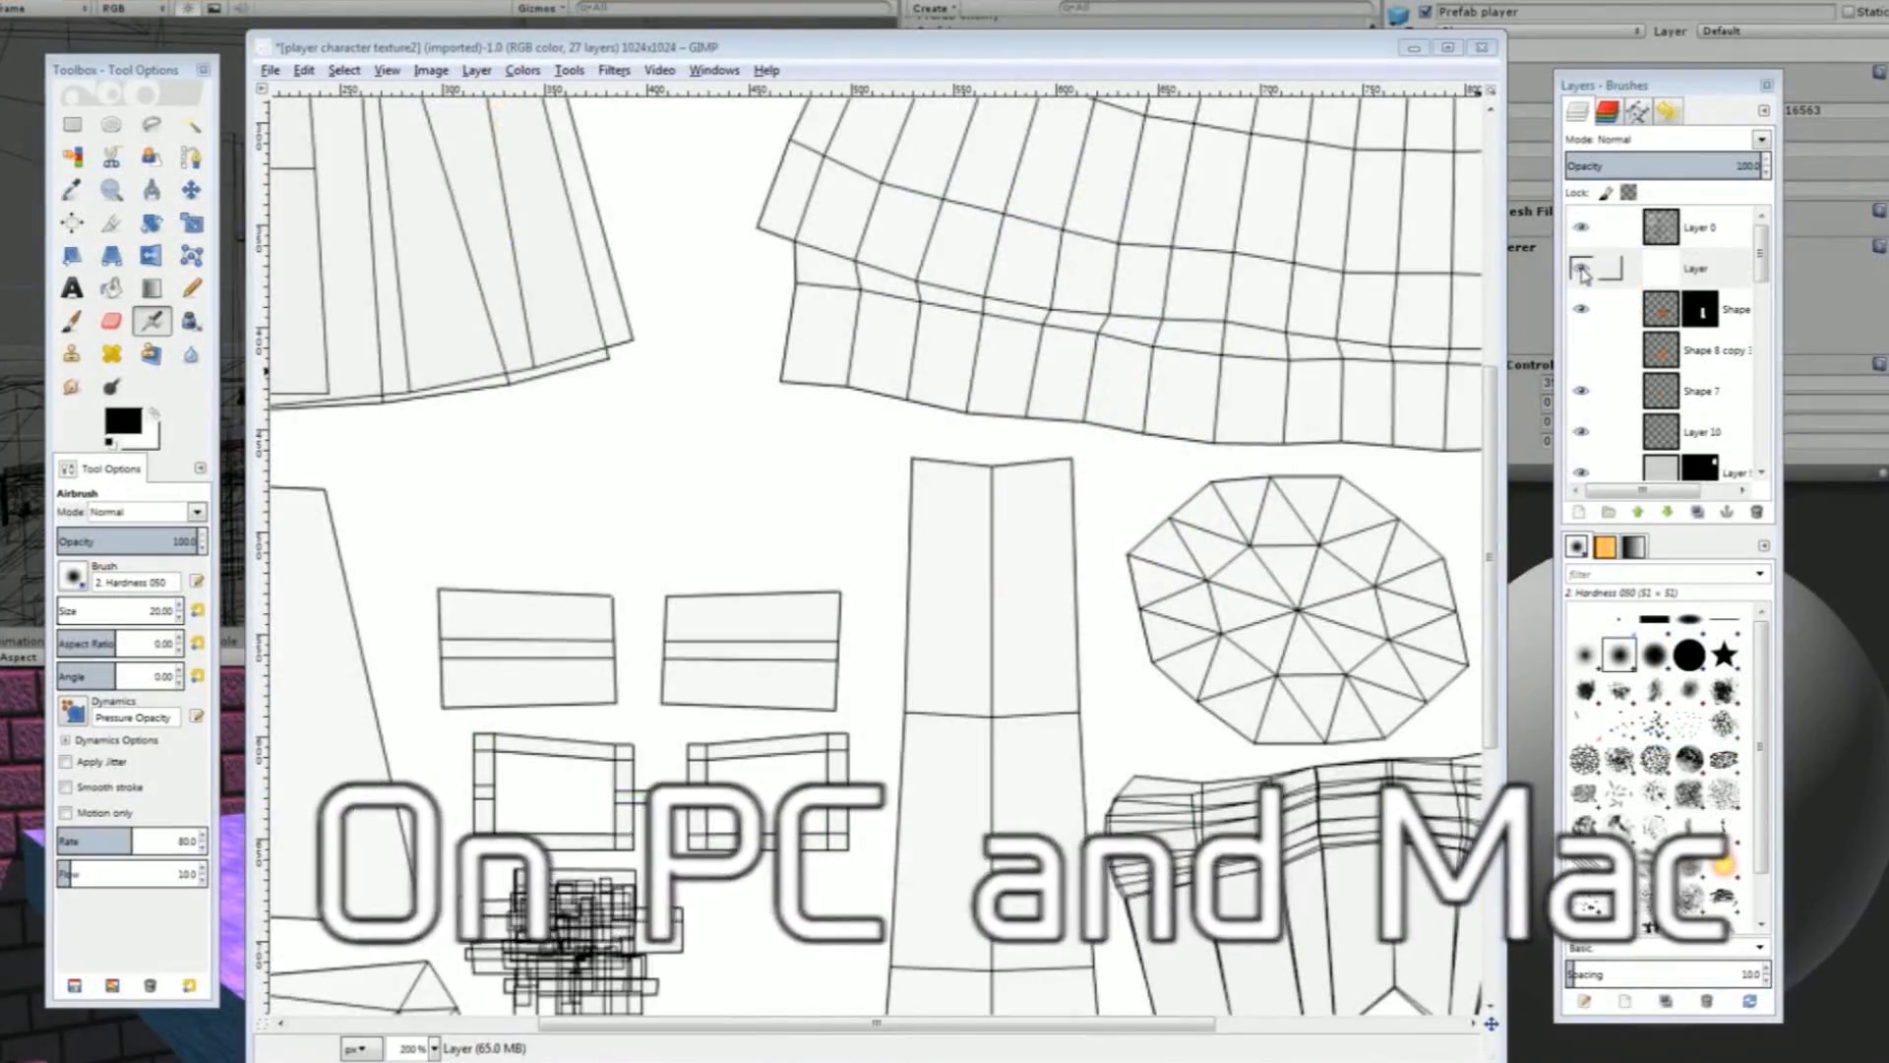
# In GIMP, hide the white layer directly beneath Layer 0 in the player character texture image.
pyautogui.click(1583, 271)
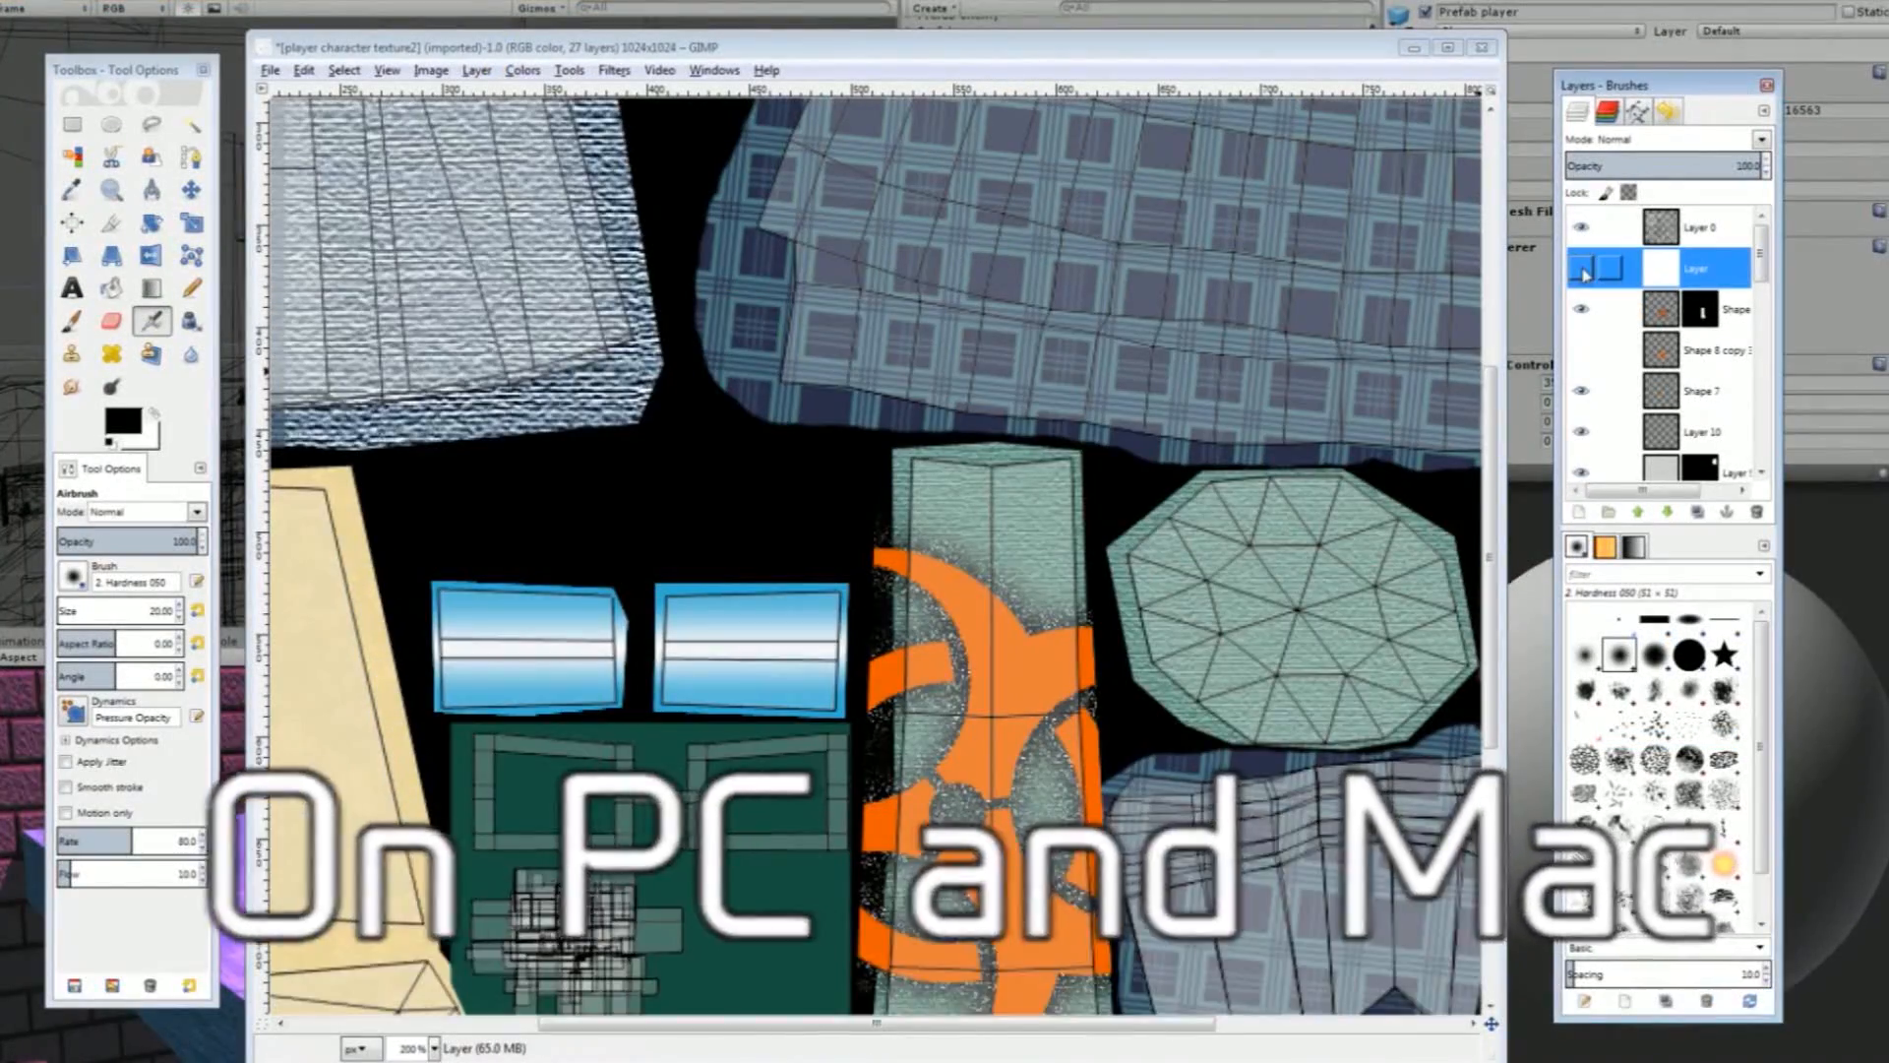